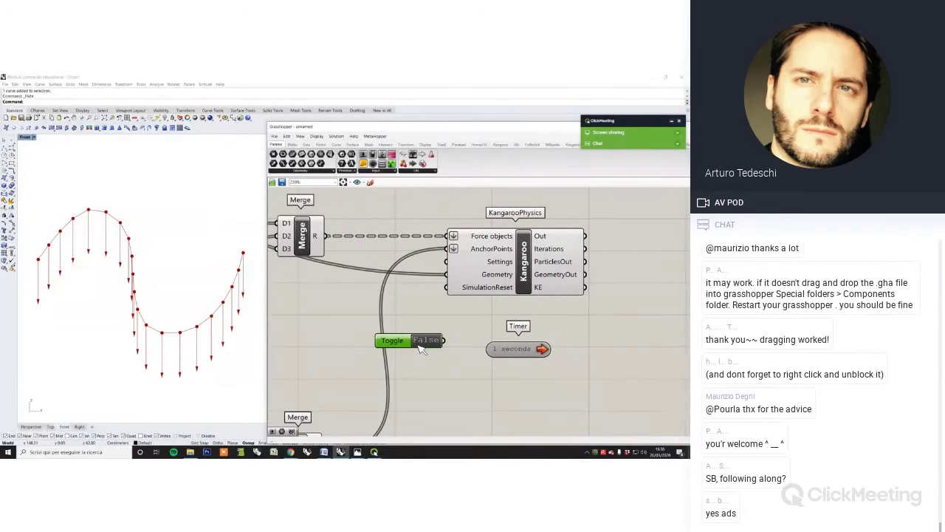
Set the Timer's interval to 10 ms and place the Timer closer beneath the KangarooPhysics component
{"action": "right_click", "coordinate": [527, 354]}
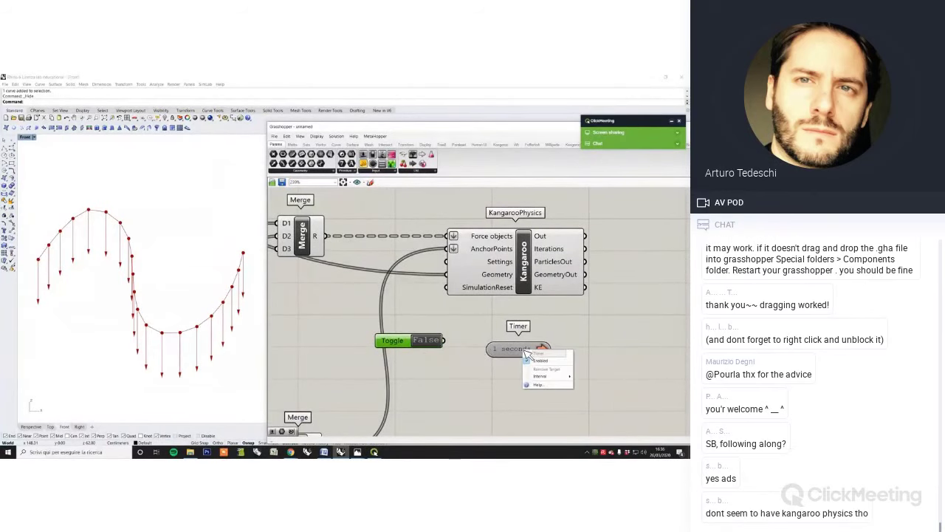
{"action": "mouse_move", "coordinate": [558, 380]}
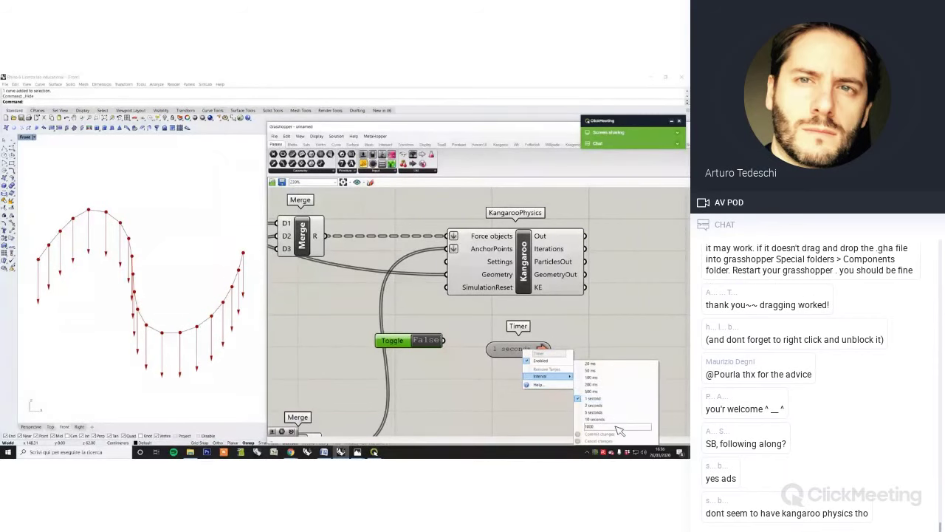
{"action": "left_click_drag", "start_coordinate": [603, 426], "coordinate": [565, 426]}
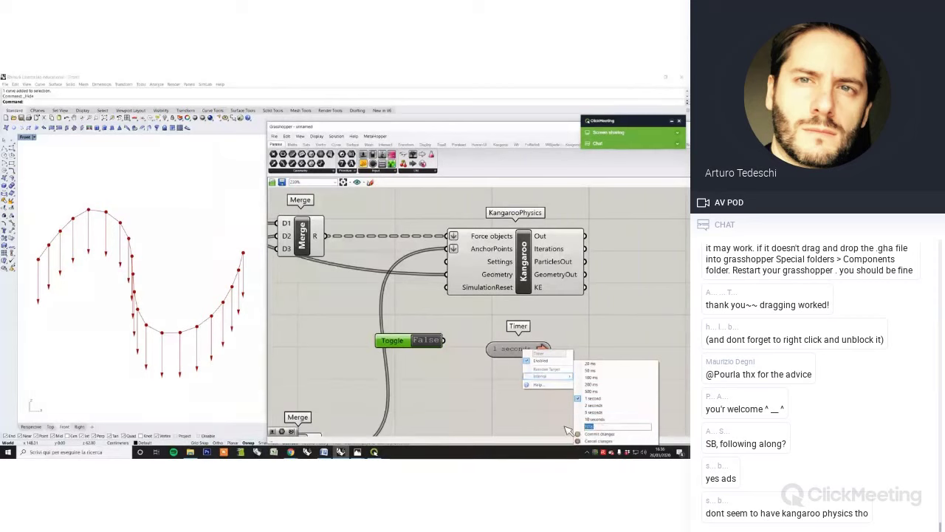
{"action": "type", "text": "10"}
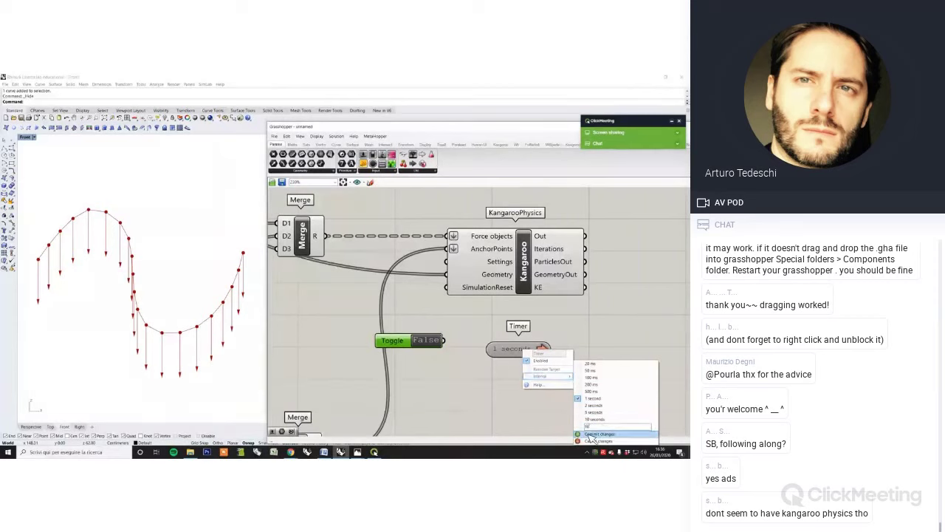
{"action": "left_click", "coordinate": [594, 434]}
{"action": "left_click_drag", "start_coordinate": [500, 361], "coordinate": [470, 373]}
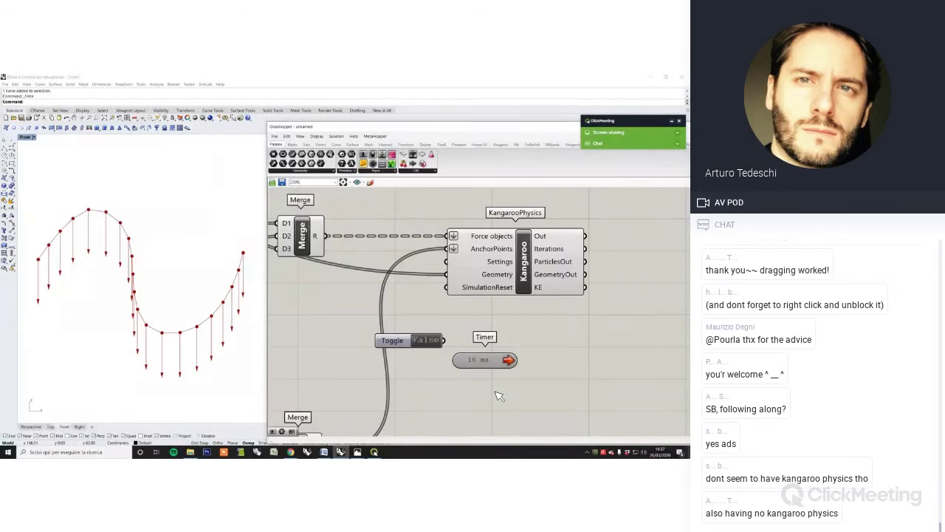
Set the Toggle to True, place it beside the KangarooPhysics component and connect it to the SimulationReset input
{"action": "left_click", "coordinate": [429, 342]}
{"action": "left_click_drag", "start_coordinate": [408, 348], "coordinate": [345, 333]}
{"action": "left_click", "coordinate": [358, 338]}
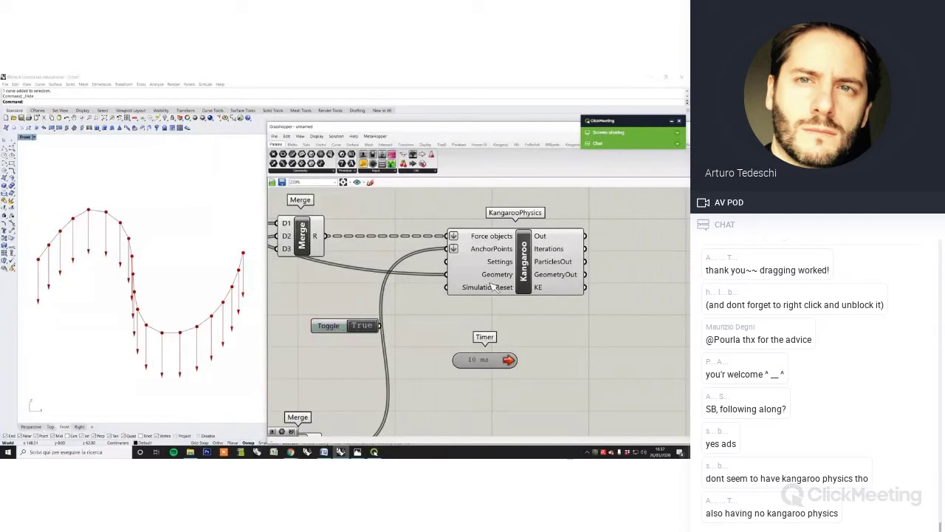
{"action": "left_click_drag", "start_coordinate": [347, 330], "coordinate": [343, 310]}
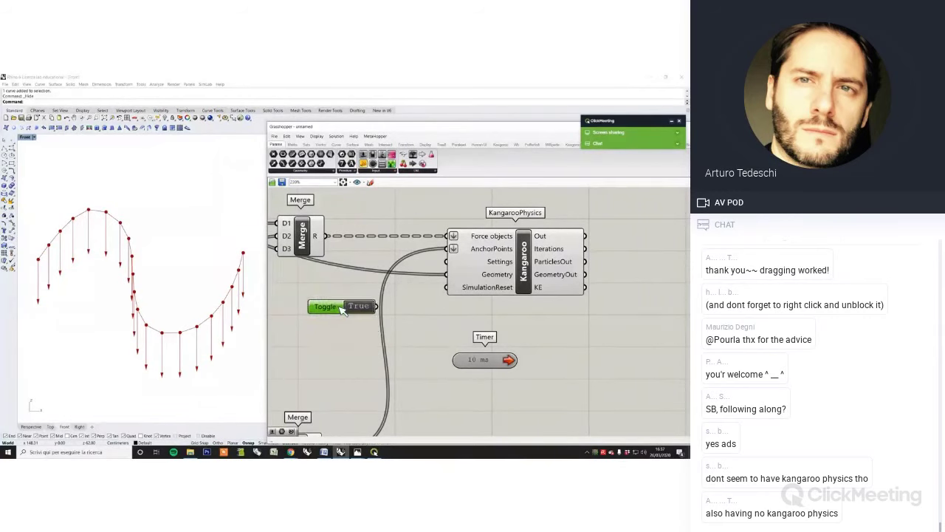
{"action": "left_click", "coordinate": [371, 322]}
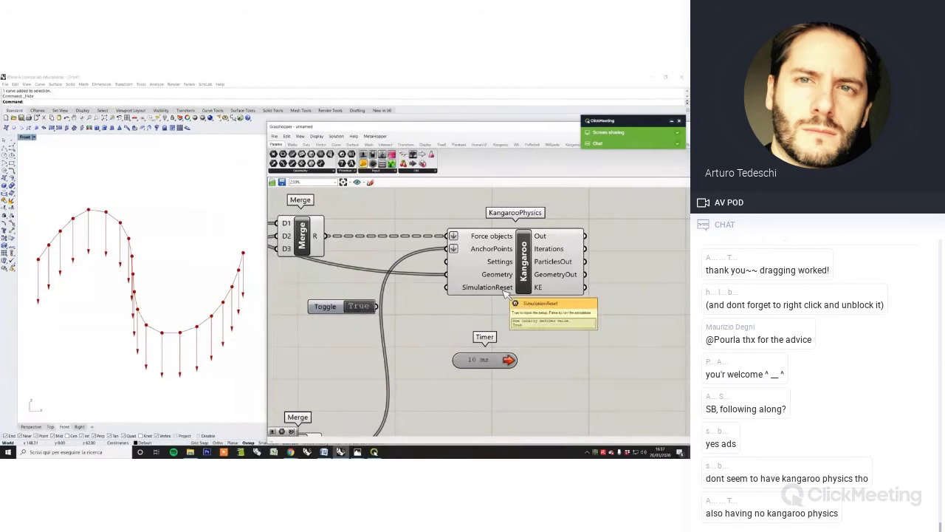
{"action": "left_click_drag", "start_coordinate": [510, 290], "coordinate": [377, 305]}
Link the Timer to the KangarooPhysics component and release Grasshopper's global timer block
{"action": "left_click", "coordinate": [495, 359]}
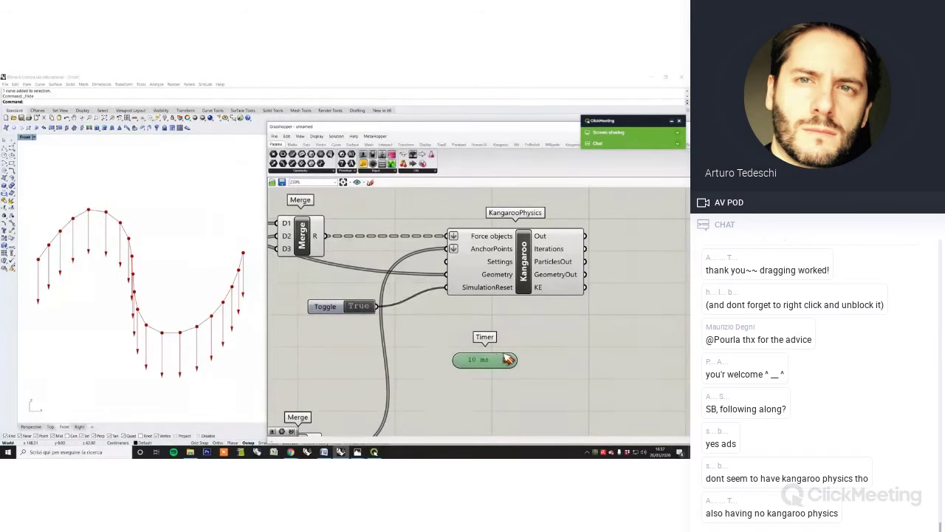
{"action": "left_click_drag", "start_coordinate": [519, 359], "coordinate": [538, 297]}
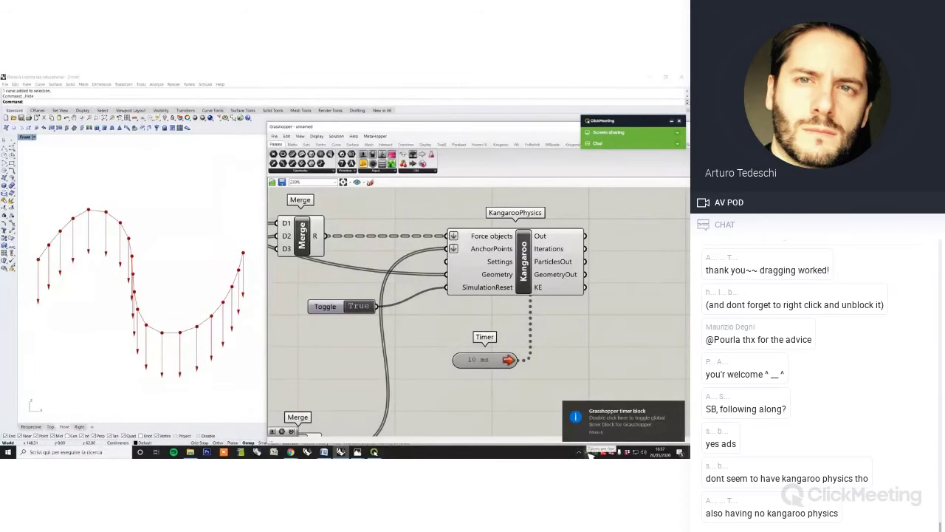
{"action": "double_click", "coordinate": [589, 453]}
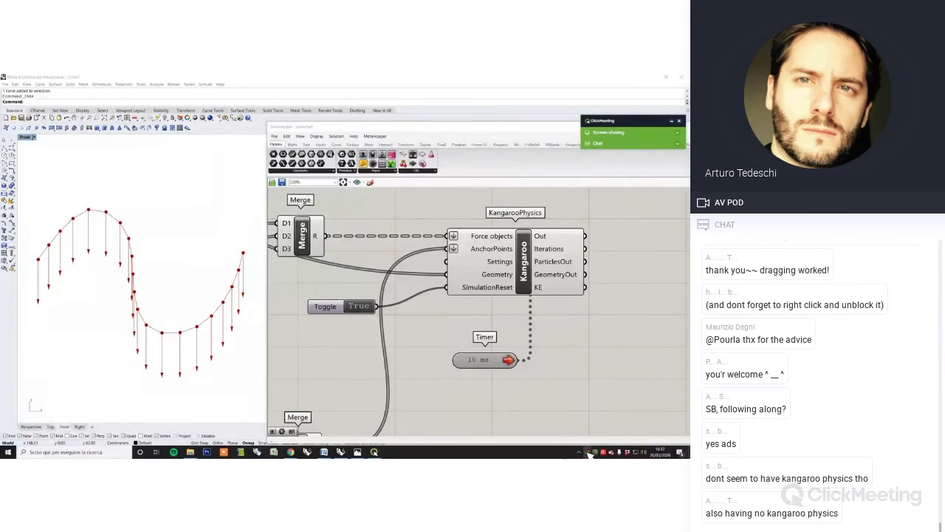
Add a Curve parameter and connect KangarooPhysics' GeometryOut output to it
{"action": "double_click", "coordinate": [558, 364]}
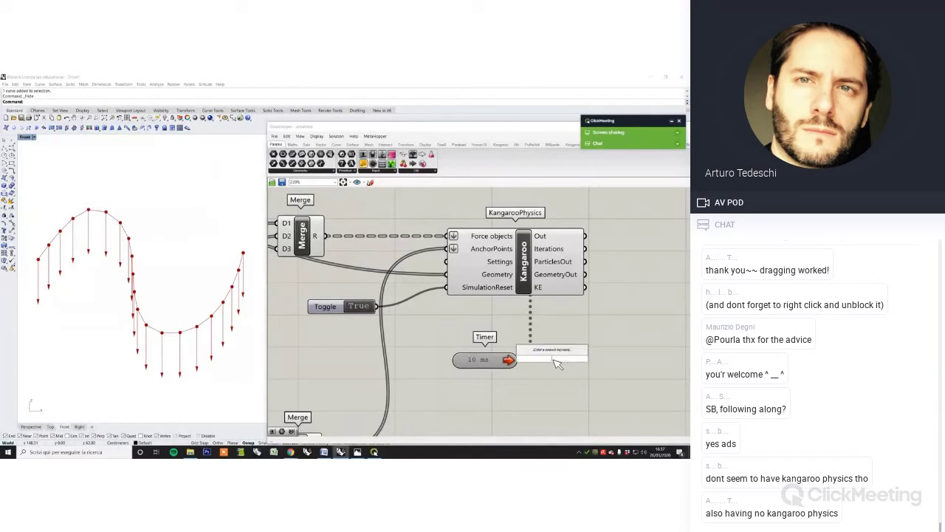
{"action": "type", "text": "curve"}
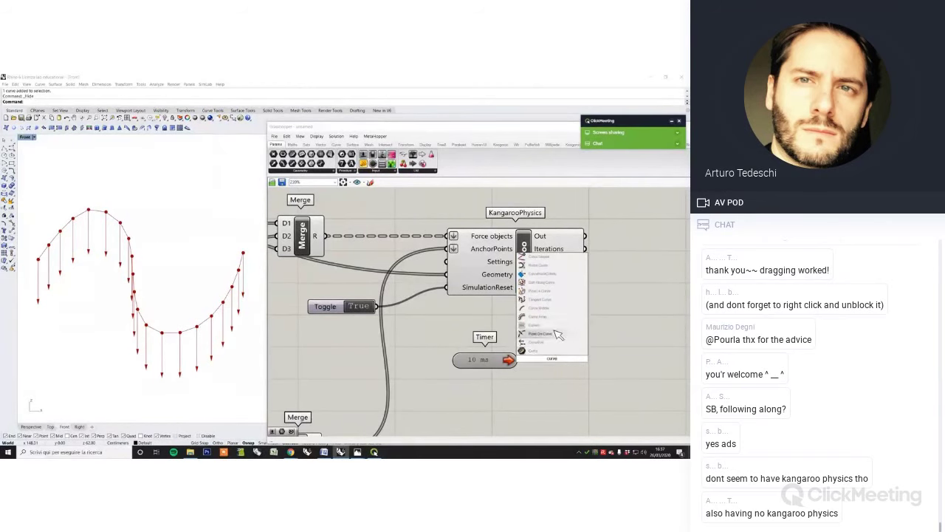
{"action": "key", "text": "Return"}
{"action": "left_click_drag", "start_coordinate": [559, 367], "coordinate": [646, 287]}
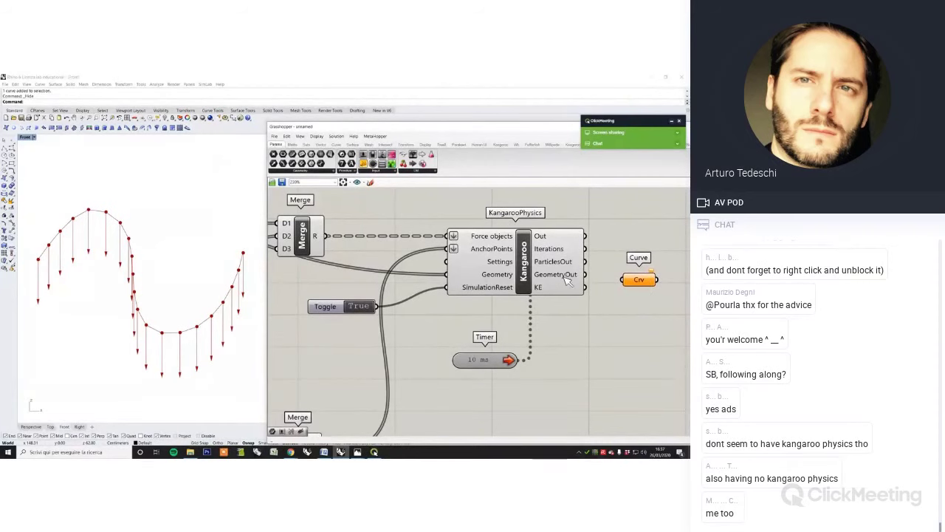
{"action": "left_click_drag", "start_coordinate": [584, 274], "coordinate": [642, 278]}
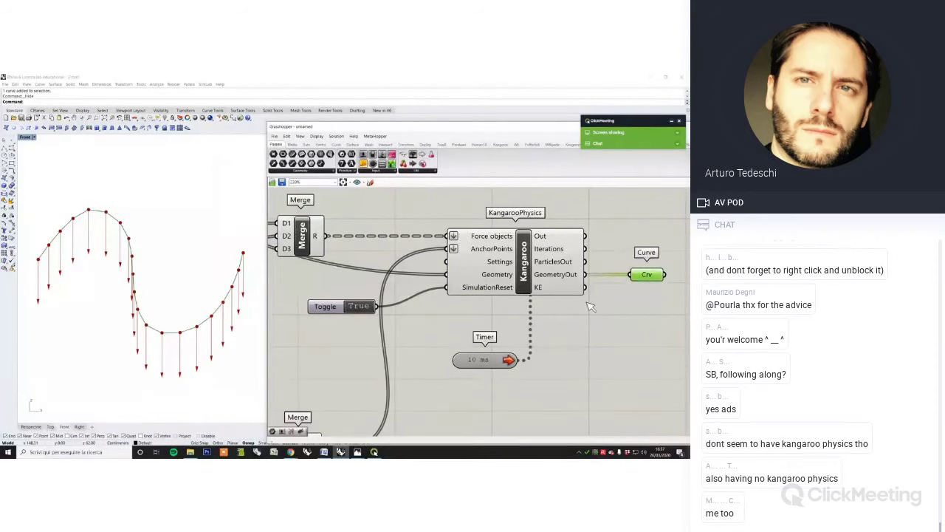
Turn off the preview of the KangarooPhysics component and move the Curve parameter slightly closer to it
{"action": "left_click", "coordinate": [537, 287], "text": "shift"}
{"action": "right_click", "coordinate": [633, 209]}
{"action": "left_click", "coordinate": [655, 220]}
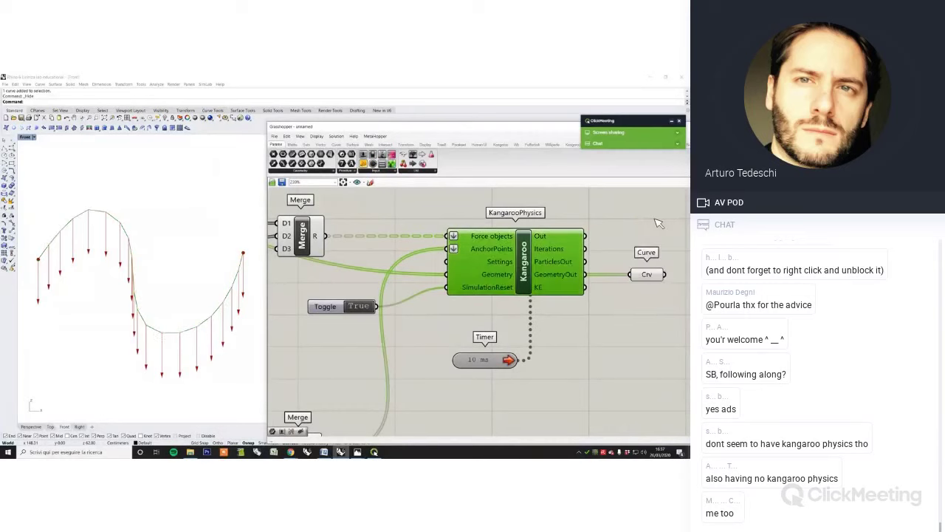
{"action": "left_click", "coordinate": [570, 336]}
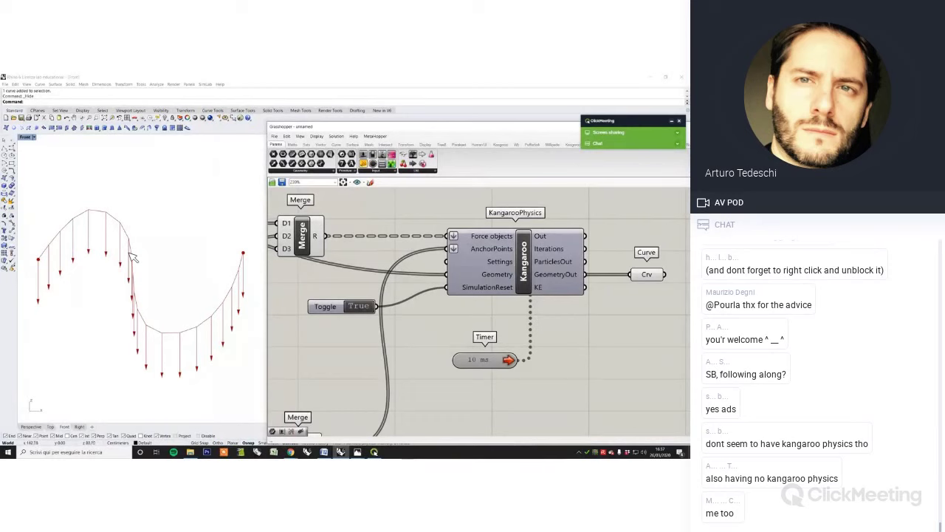
{"action": "left_click_drag", "start_coordinate": [646, 283], "coordinate": [639, 283]}
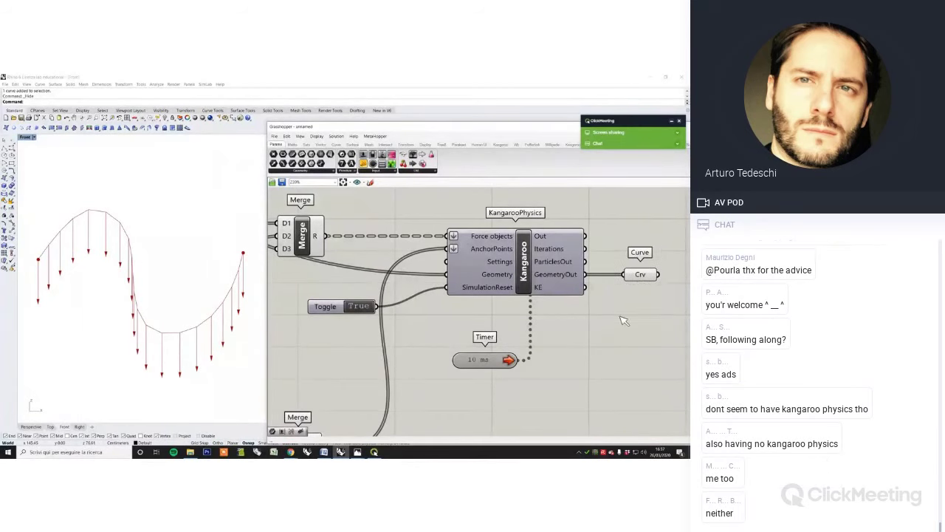
Shift the Grasshopper window over the Rhino viewport and start the simulation by setting the Toggle to False
{"action": "scroll", "coordinate": [623, 317], "scroll_direction": "down", "scroll_amount": 6}
{"action": "right_click_drag", "start_coordinate": [434, 330], "coordinate": [459, 329]}
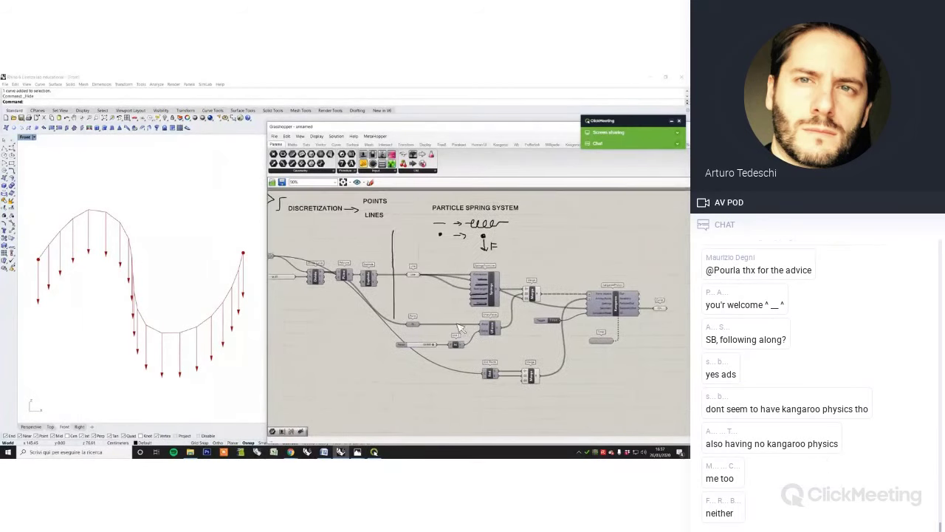
{"action": "right_click_drag", "start_coordinate": [224, 218], "coordinate": [211, 208]}
{"action": "left_click_drag", "start_coordinate": [378, 127], "coordinate": [330, 123]}
{"action": "scroll", "coordinate": [469, 349], "scroll_direction": "up", "scroll_amount": 5}
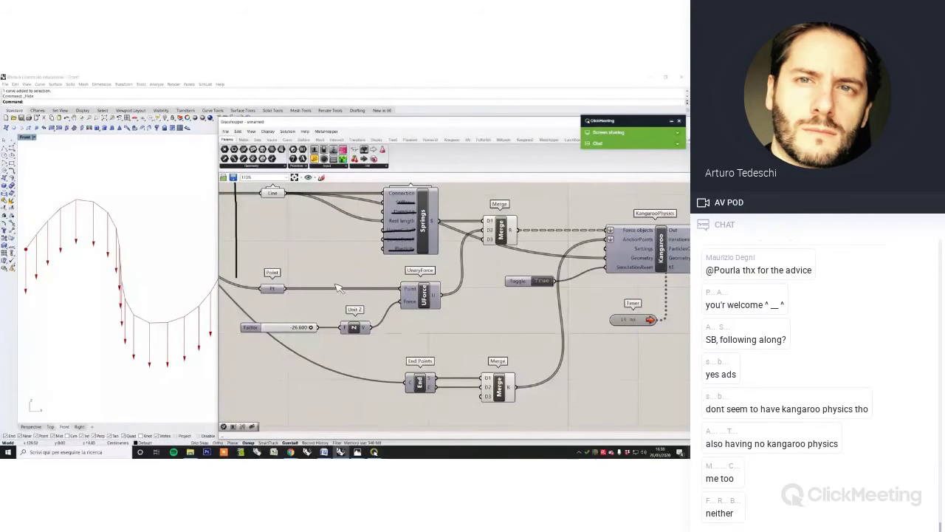
{"action": "right_click_drag", "start_coordinate": [415, 319], "coordinate": [439, 330]}
{"action": "scroll", "coordinate": [377, 332], "scroll_direction": "up", "scroll_amount": 5}
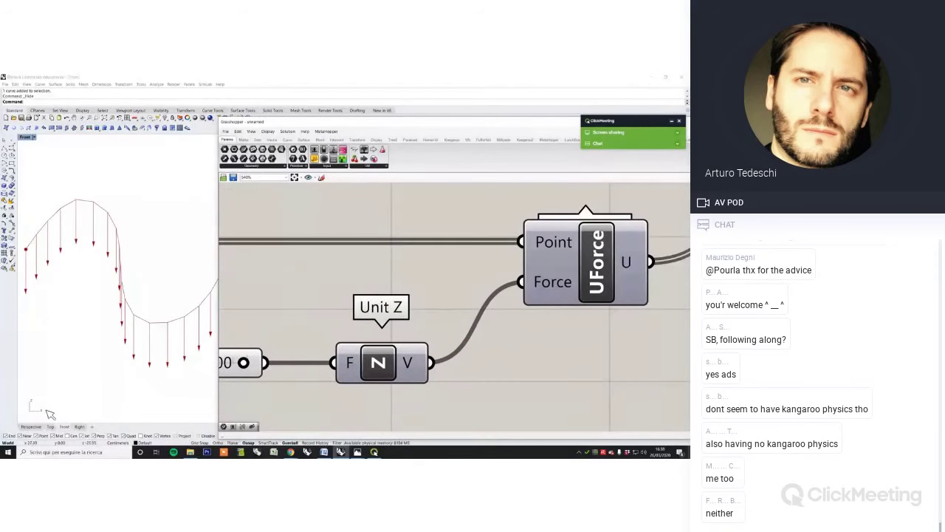
{"action": "scroll", "coordinate": [496, 318], "scroll_direction": "down", "scroll_amount": 6}
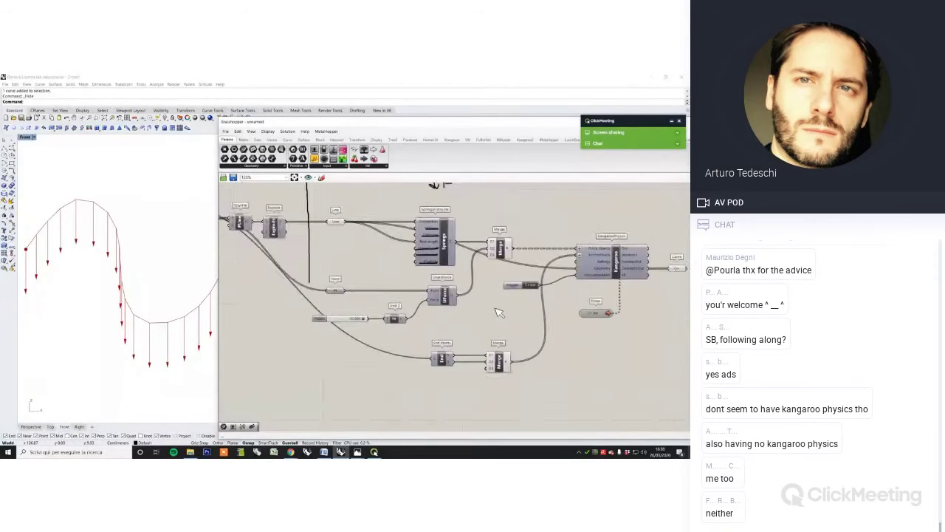
{"action": "double_click", "coordinate": [418, 296]}
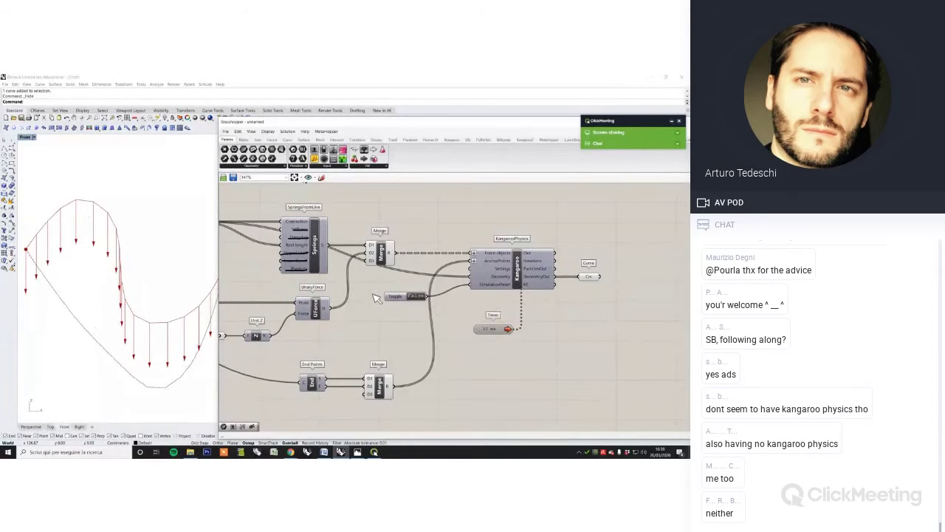
{"action": "right_click_drag", "start_coordinate": [379, 299], "coordinate": [508, 278]}
{"action": "right_click", "coordinate": [146, 244]}
Turn off the preview of all selected components feeding KangarooPhysics, from the polyline to the force and anchor merges
{"action": "scroll", "coordinate": [147, 243], "scroll_direction": "down", "scroll_amount": 4}
{"action": "scroll", "coordinate": [565, 315], "scroll_direction": "down", "scroll_amount": 1}
{"action": "left_click_drag", "start_coordinate": [570, 385], "coordinate": [334, 231]}
{"action": "scroll", "coordinate": [465, 303], "scroll_direction": "down", "scroll_amount": 3}
{"action": "right_click", "coordinate": [330, 227]}
{"action": "left_click", "coordinate": [347, 238]}
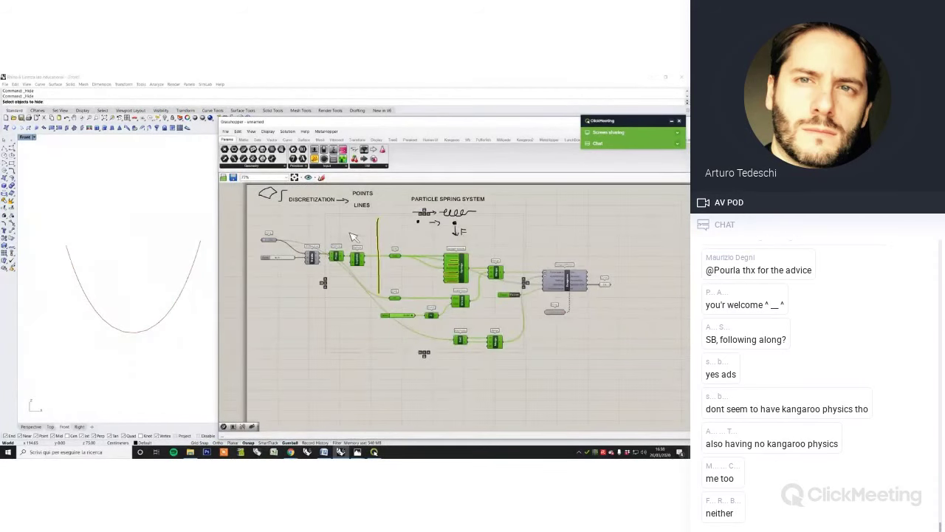
{"action": "left_click", "coordinate": [530, 300]}
Reset the simulation by setting the Toggle to True, and turn on the preview of the Merge component collecting the end points
{"action": "scroll", "coordinate": [583, 329], "scroll_direction": "up", "scroll_amount": 3}
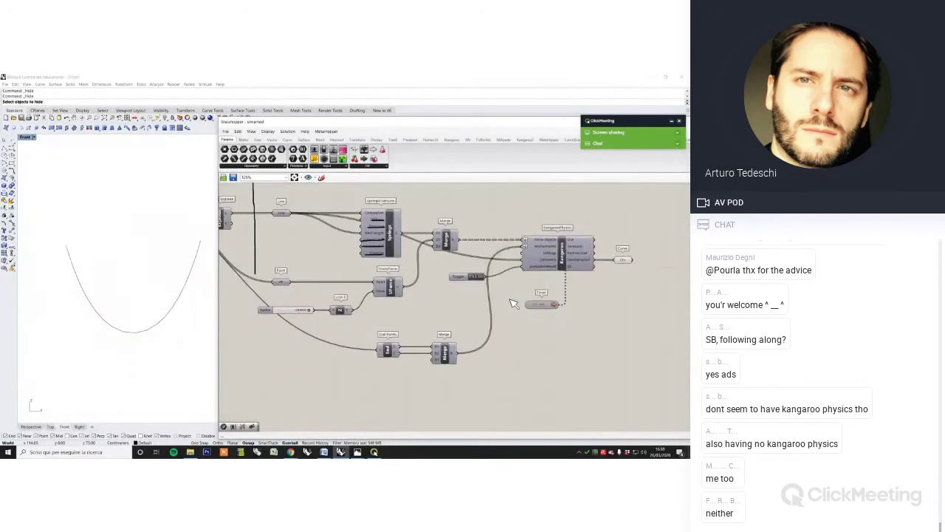
{"action": "double_click", "coordinate": [476, 279]}
{"action": "mouse_move", "coordinate": [445, 316]}
{"action": "right_mouse_down"}
{"action": "mouse_move", "coordinate": [451, 346]}
{"action": "mouse_move", "coordinate": [457, 330]}
{"action": "mouse_move", "coordinate": [483, 336]}
{"action": "right_mouse_up"}
{"action": "scroll", "coordinate": [447, 336], "scroll_direction": "up", "scroll_amount": 1}
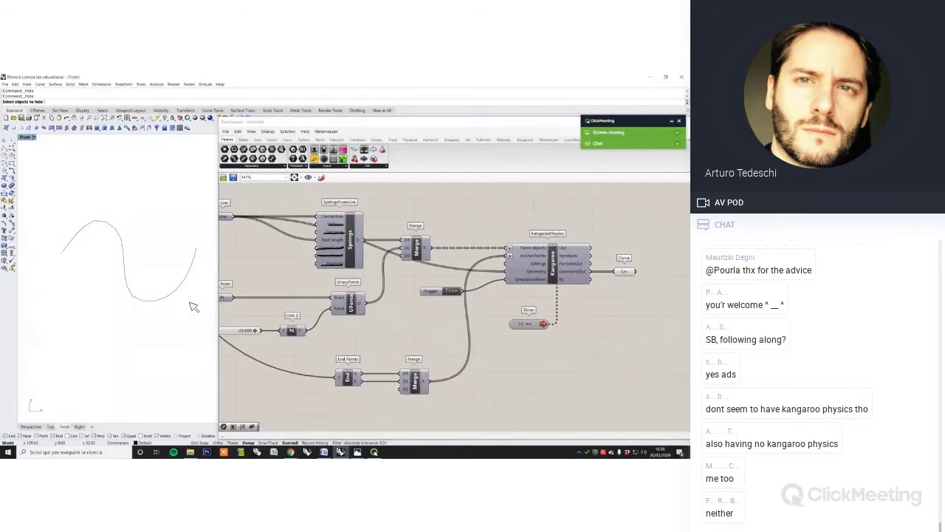
{"action": "right_click", "coordinate": [420, 384]}
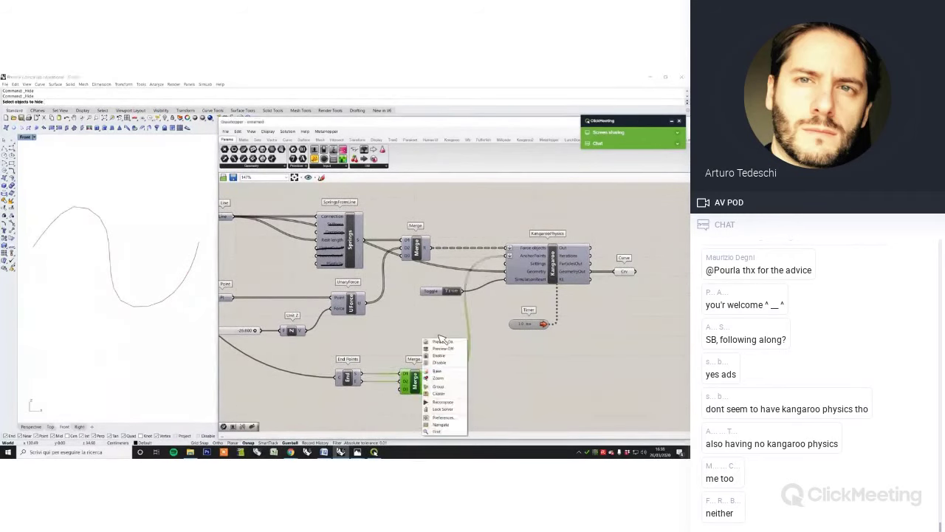
{"action": "left_click", "coordinate": [443, 344]}
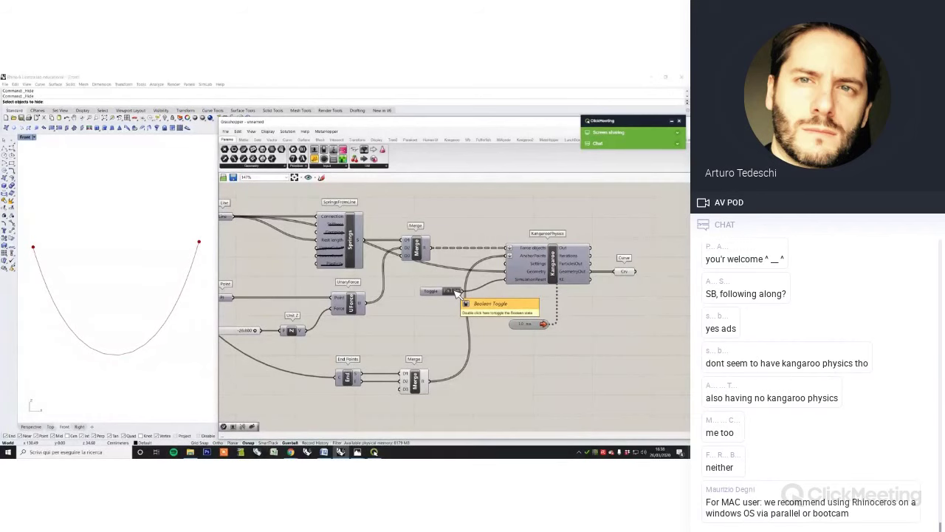
Set the Toggle back to True and turn off the preview of every component in the definition
{"action": "double_click", "coordinate": [455, 291]}
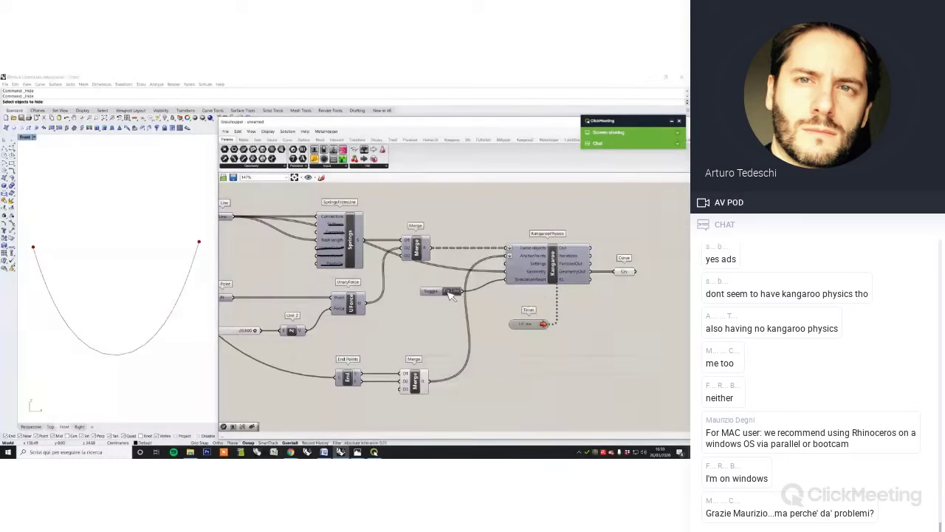
{"action": "scroll", "coordinate": [574, 335], "scroll_direction": "down", "scroll_amount": 6}
{"action": "left_click_drag", "start_coordinate": [570, 337], "coordinate": [280, 244]}
{"action": "right_click", "coordinate": [542, 347]}
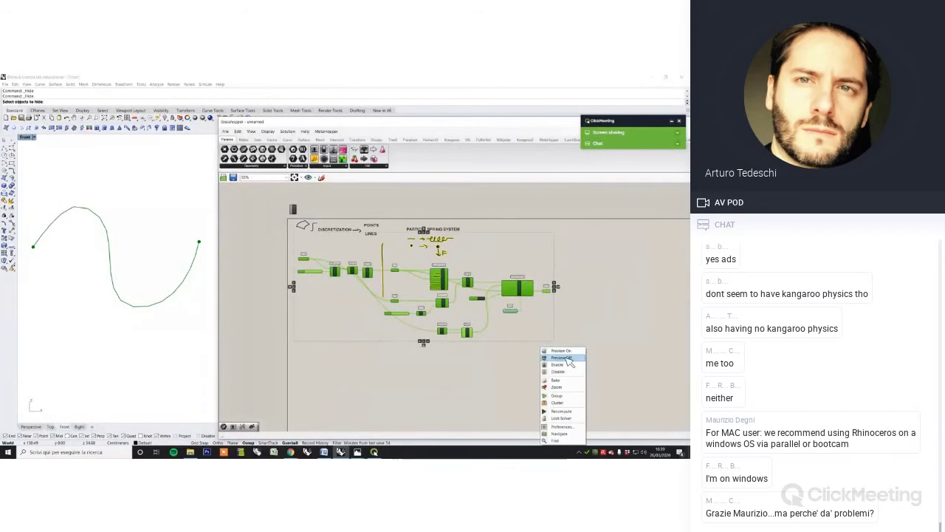
{"action": "left_click", "coordinate": [563, 358]}
{"action": "left_click_drag", "start_coordinate": [570, 330], "coordinate": [328, 260]}
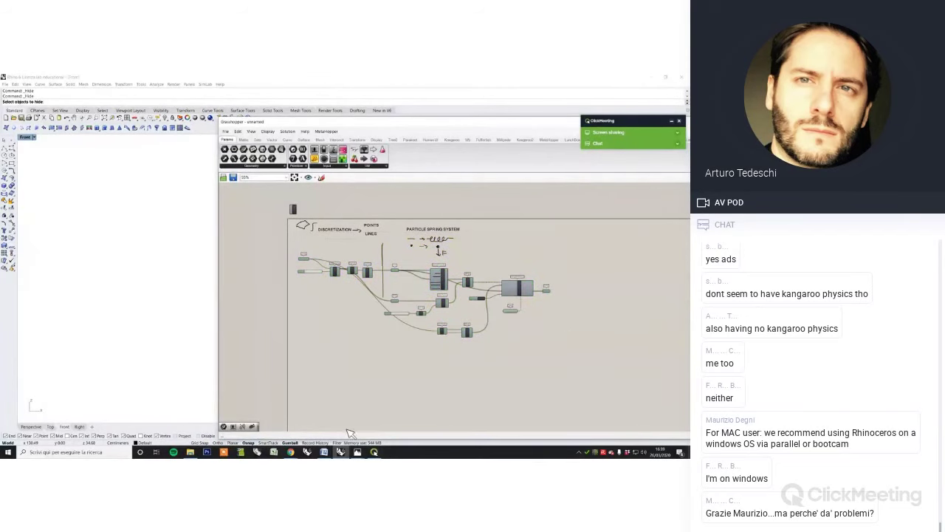
Switch to the Word document and examine section 9.4 on elastic behavior, down to the Hooke's law formula and spring figure
{"action": "left_click", "coordinate": [324, 451]}
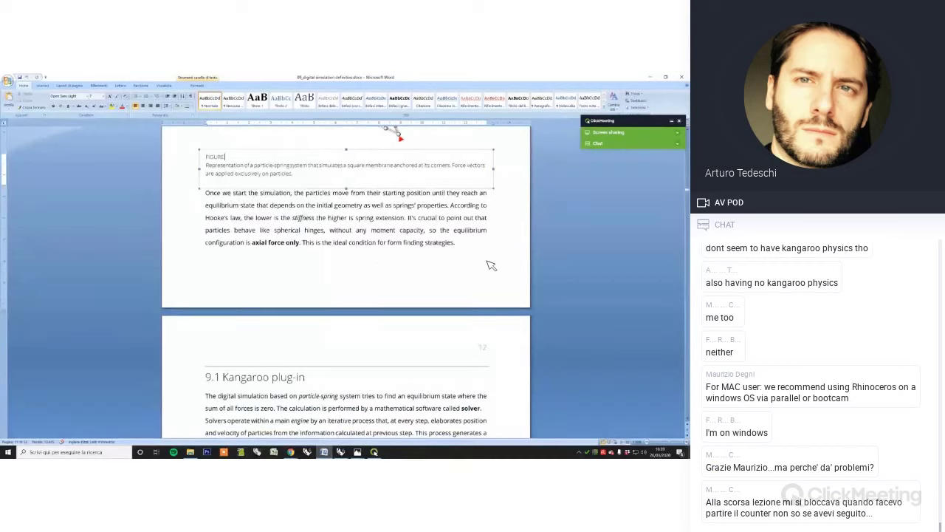
{"action": "left_click_drag", "start_coordinate": [686, 190], "coordinate": [686, 230]}
{"action": "scroll", "coordinate": [494, 339], "scroll_direction": "up", "scroll_amount": 4}
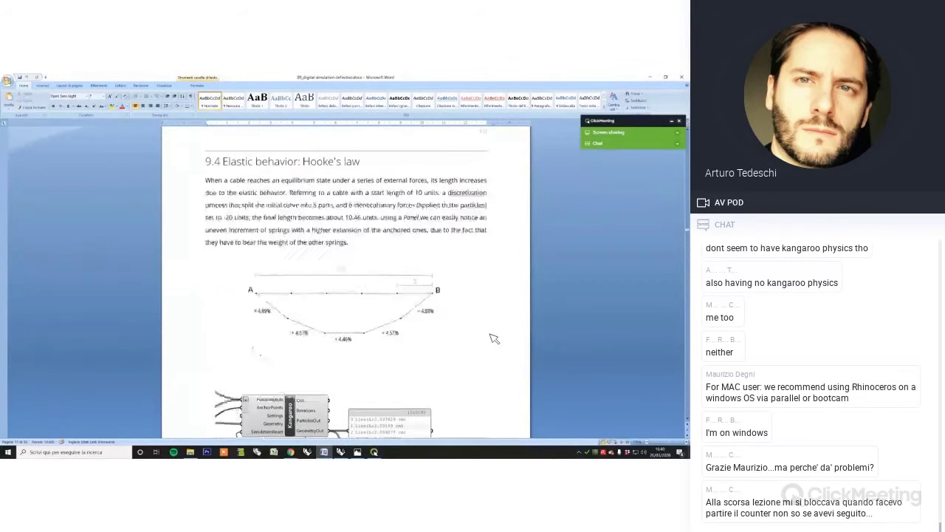
{"action": "scroll", "coordinate": [494, 339], "scroll_direction": "up", "scroll_amount": 2}
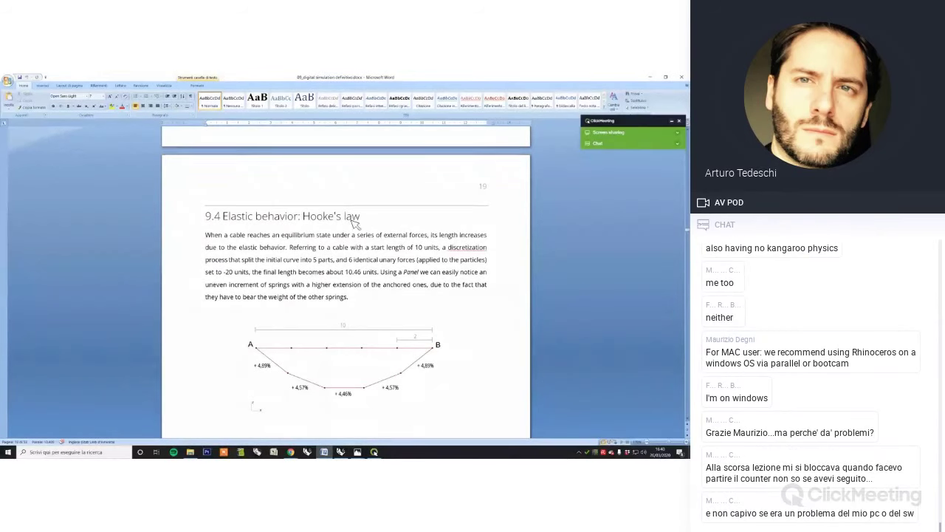
{"action": "scroll", "coordinate": [357, 230], "scroll_direction": "down", "scroll_amount": 5}
{"action": "scroll", "coordinate": [357, 230], "scroll_direction": "down", "scroll_amount": 8}
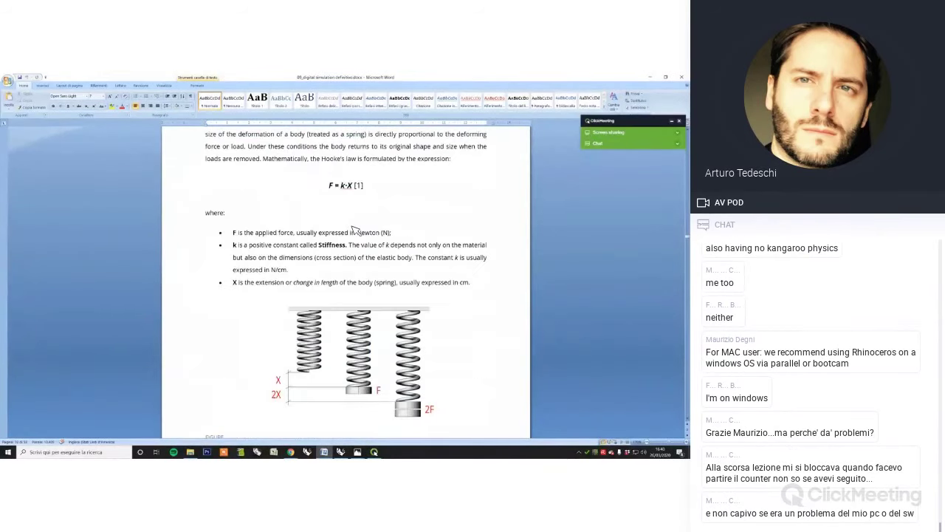
Examine the Hooke's law formula and spring figure, and the suspended cable example with 80 cm length, 2 N/cm stiffness and 100 N load
{"action": "scroll", "coordinate": [354, 229], "scroll_direction": "up", "scroll_amount": 2}
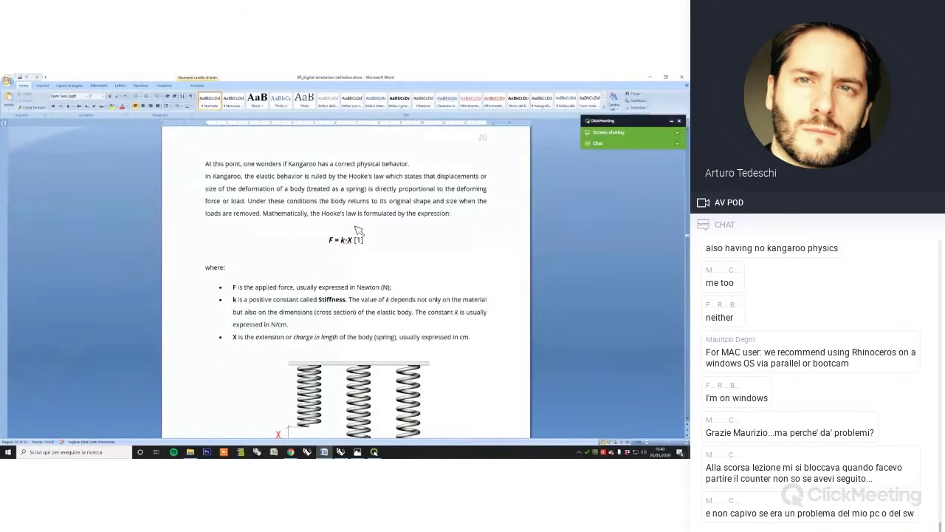
{"action": "scroll", "coordinate": [356, 229], "scroll_direction": "down", "scroll_amount": 2}
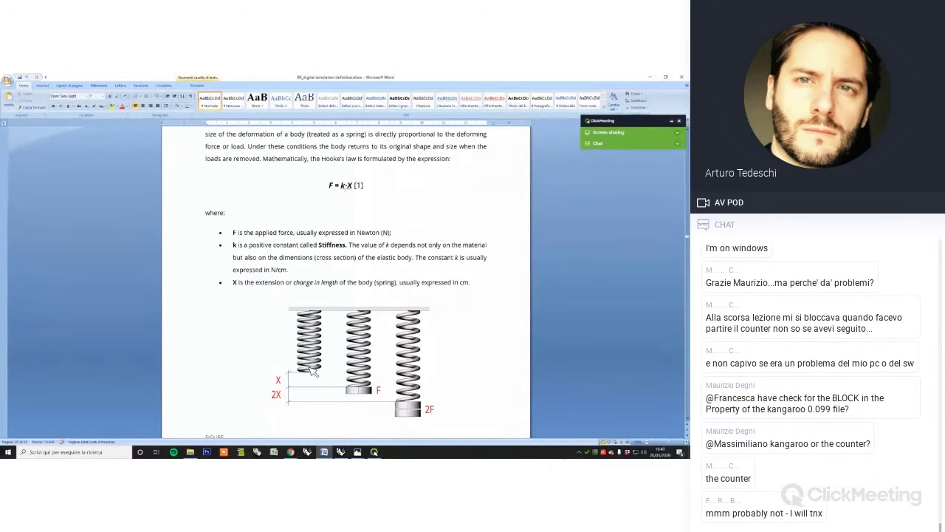
{"action": "scroll", "coordinate": [313, 372], "scroll_direction": "down", "scroll_amount": 10}
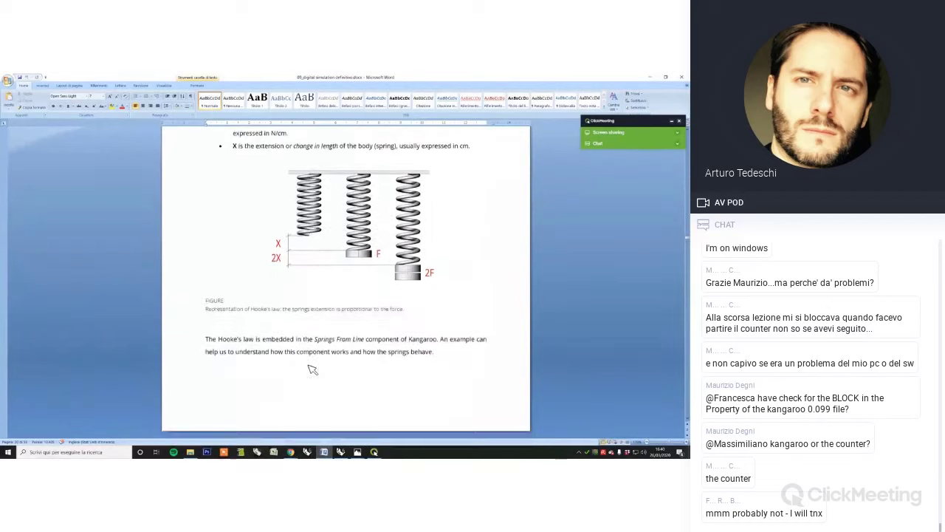
{"action": "scroll", "coordinate": [311, 370], "scroll_direction": "down", "scroll_amount": 5}
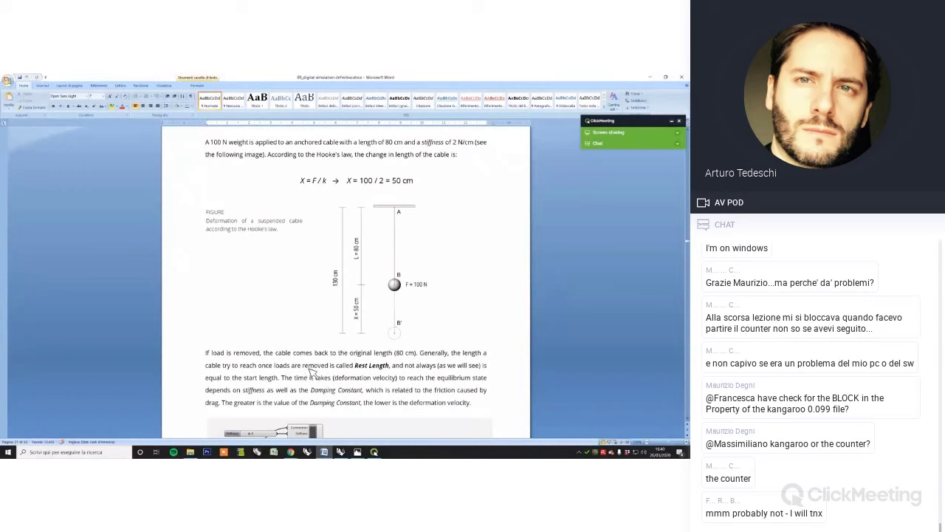
{"action": "left_click", "coordinate": [685, 442]}
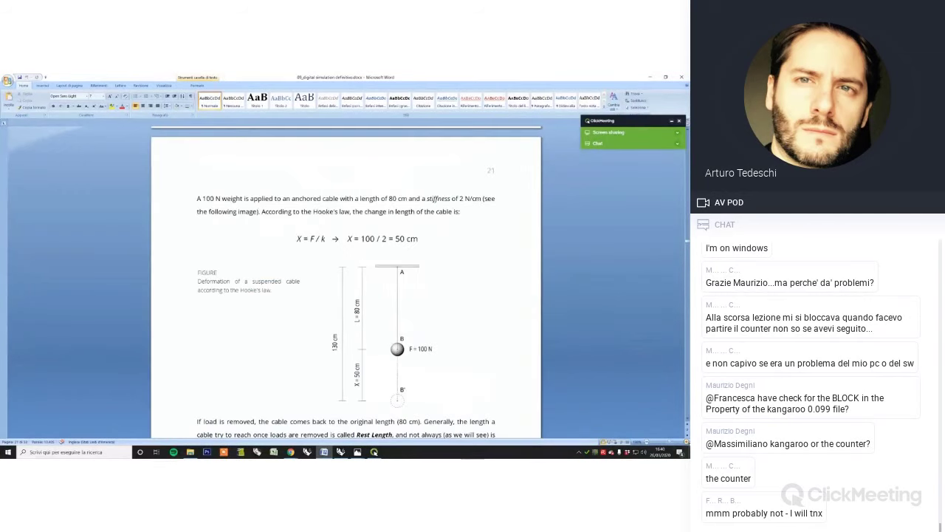
{"action": "scroll", "coordinate": [517, 403], "scroll_direction": "down", "scroll_amount": 1}
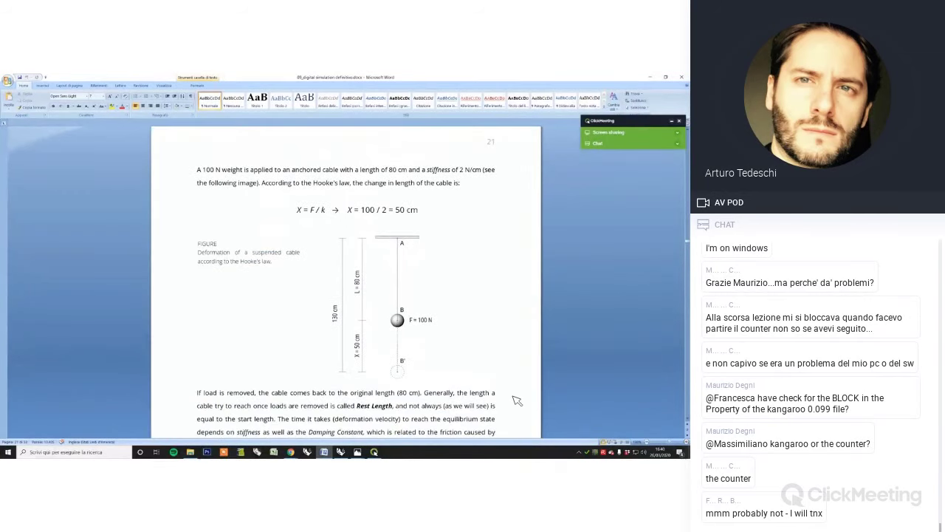
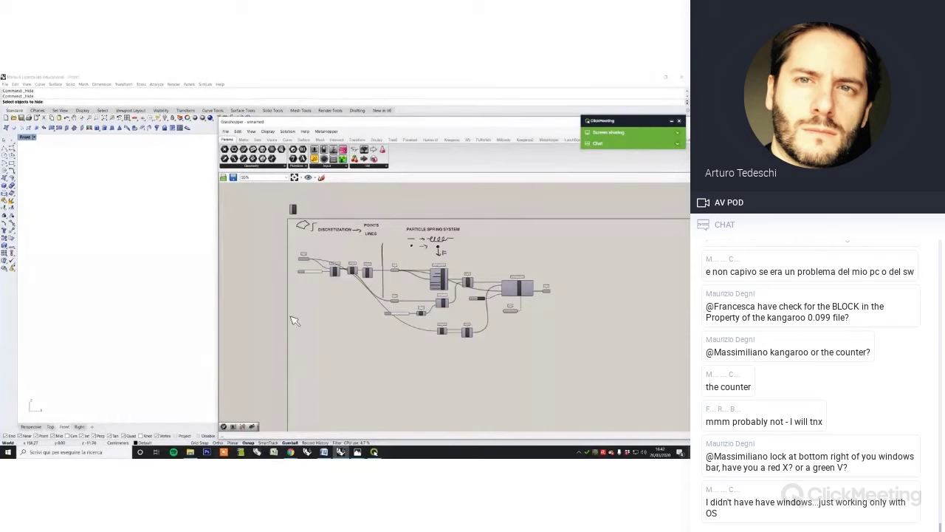
Place a single point object in Rhino's Front viewport, and check the suspended cable figure in the Word document
{"action": "left_click", "coordinate": [11, 144]}
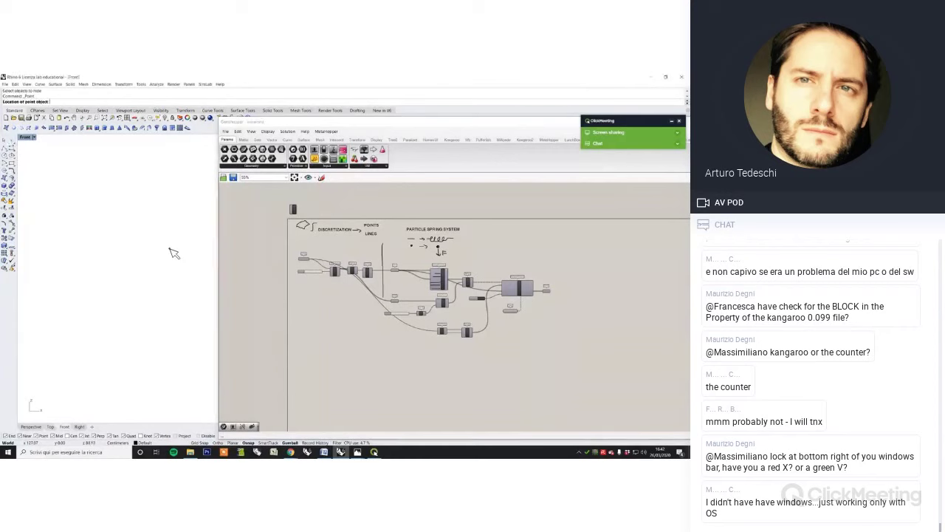
{"action": "left_click", "coordinate": [165, 251]}
{"action": "left_click", "coordinate": [324, 452]}
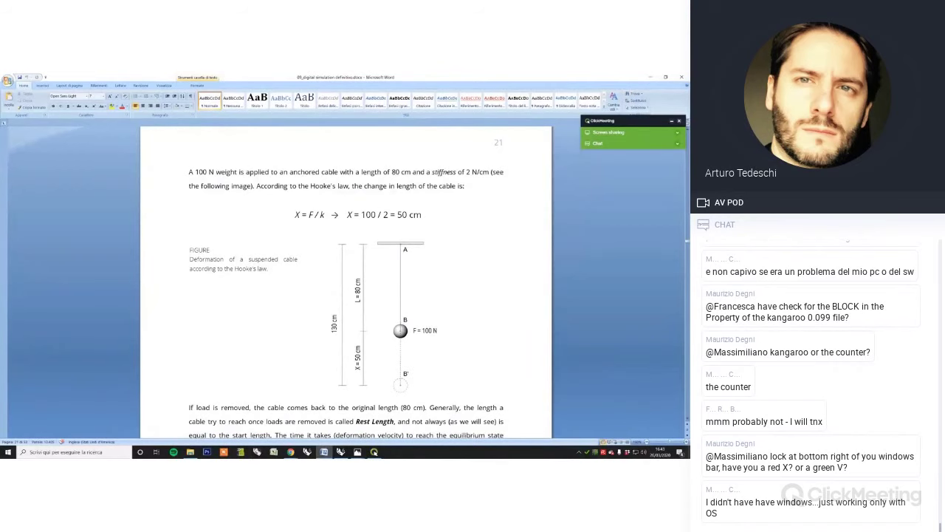
{"action": "left_click", "coordinate": [650, 77]}
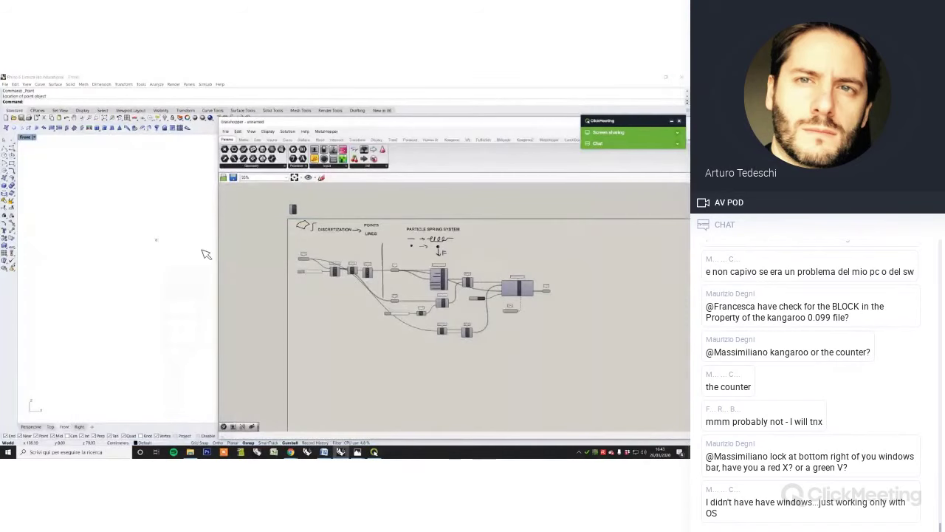
Move the Grasshopper window to free more of the Rhino viewport and close the current unnamed definition
{"action": "left_click_drag", "start_coordinate": [301, 123], "coordinate": [336, 112]}
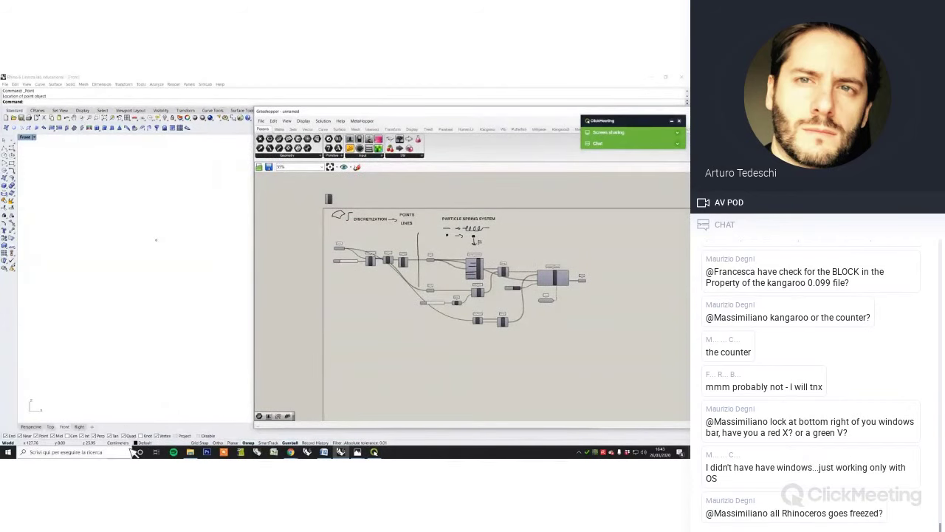
{"action": "scroll", "coordinate": [466, 367], "scroll_direction": "up", "scroll_amount": 5}
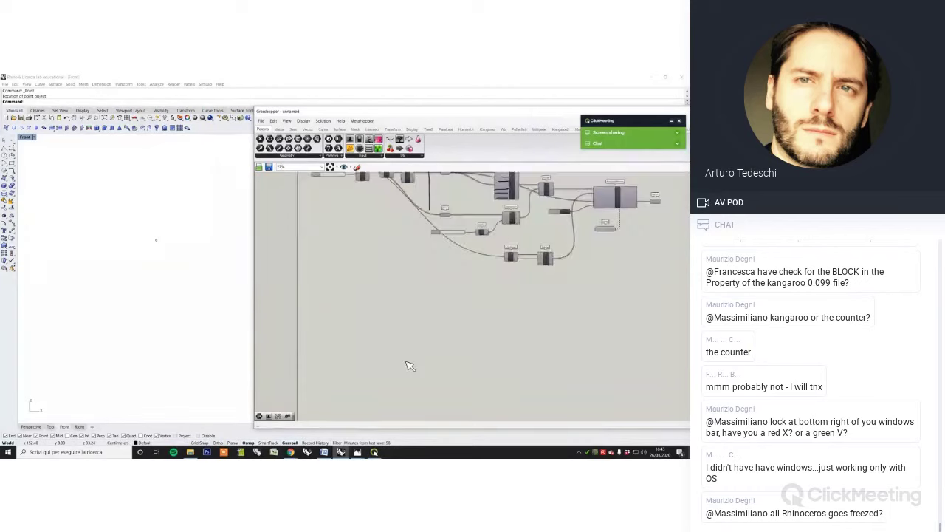
{"action": "scroll", "coordinate": [423, 312], "scroll_direction": "down", "scroll_amount": 5}
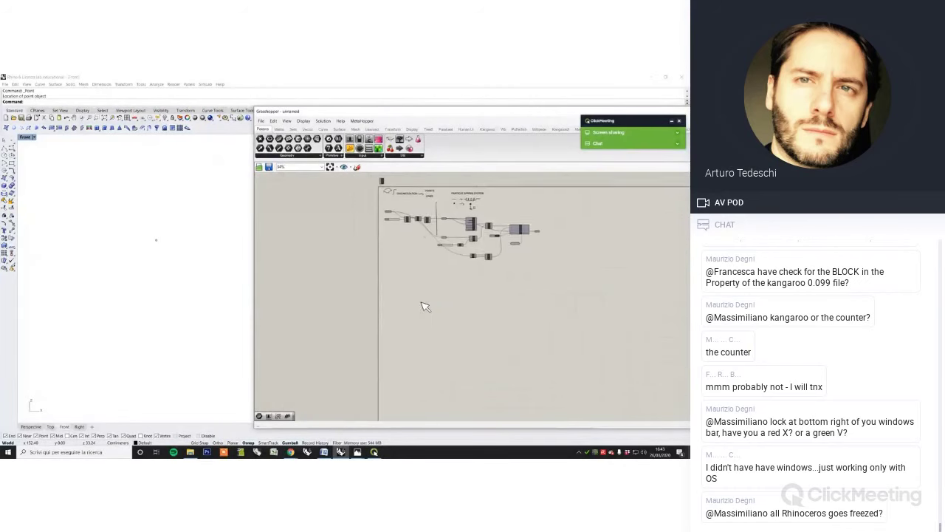
{"action": "left_click", "coordinate": [261, 121]}
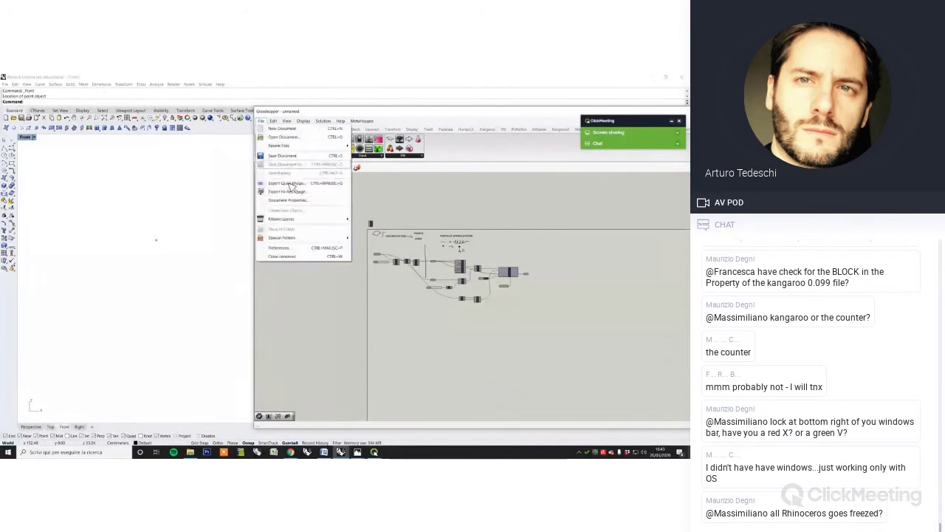
{"action": "left_click", "coordinate": [284, 256]}
{"action": "left_click", "coordinate": [367, 288]}
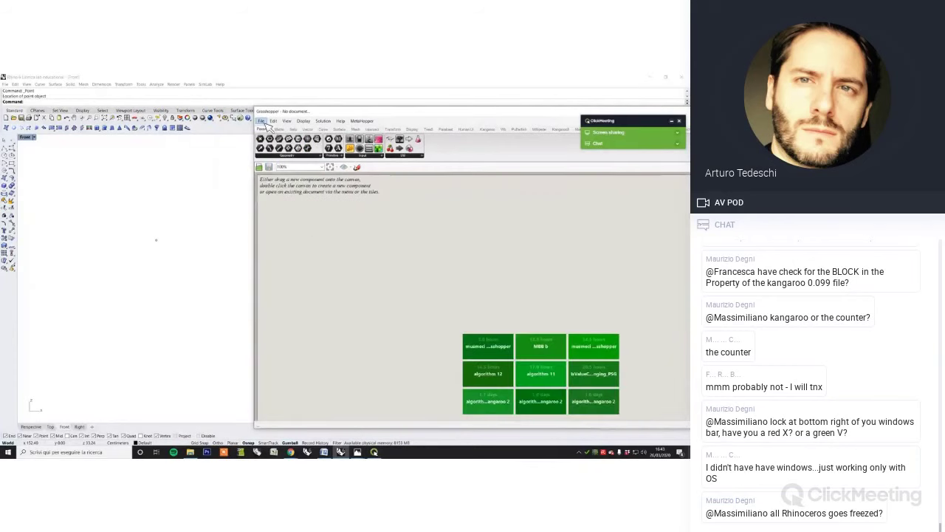
Add a Point parameter to a new Grasshopper definition and reference the Rhino point in it
{"action": "double_click", "coordinate": [335, 221]}
{"action": "type", "text": "po"}
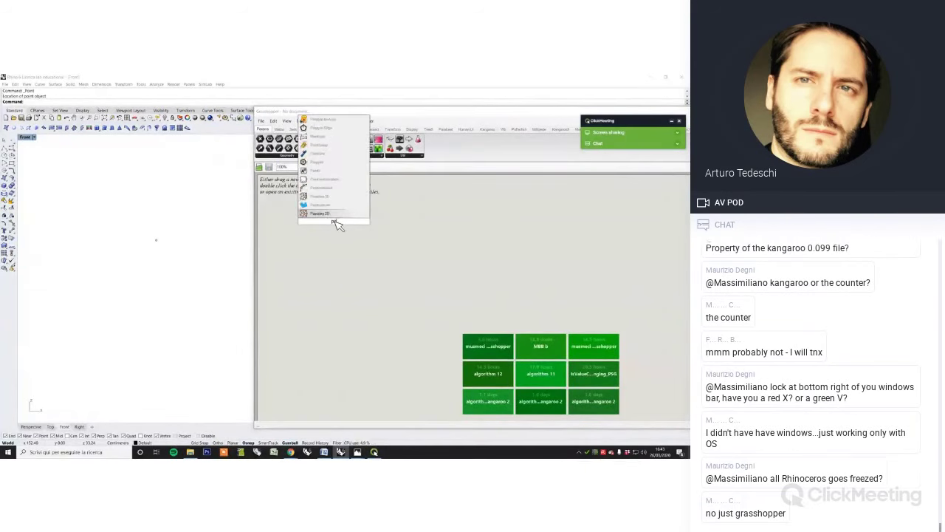
{"action": "type", "text": "t"}
{"action": "key", "text": "Return"}
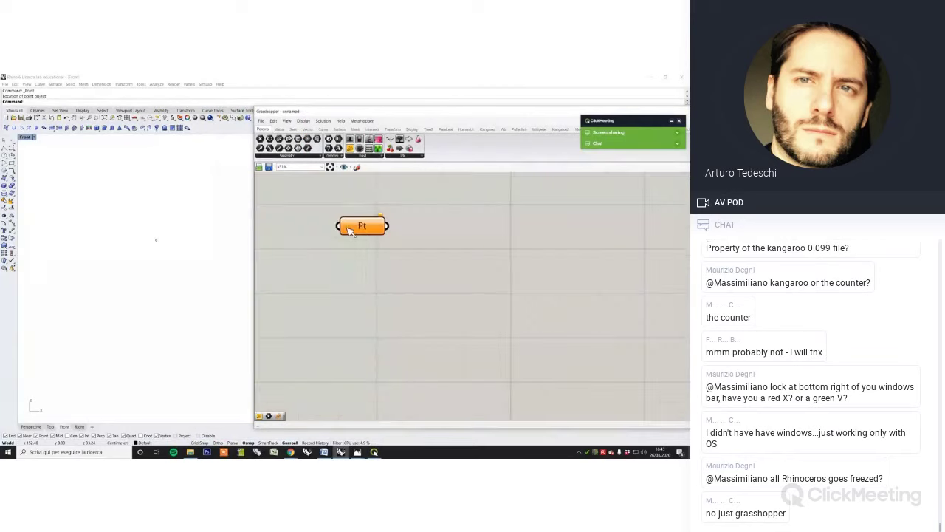
{"action": "right_click", "coordinate": [350, 230]}
{"action": "left_click", "coordinate": [390, 313]}
{"action": "left_click", "coordinate": [156, 239]}
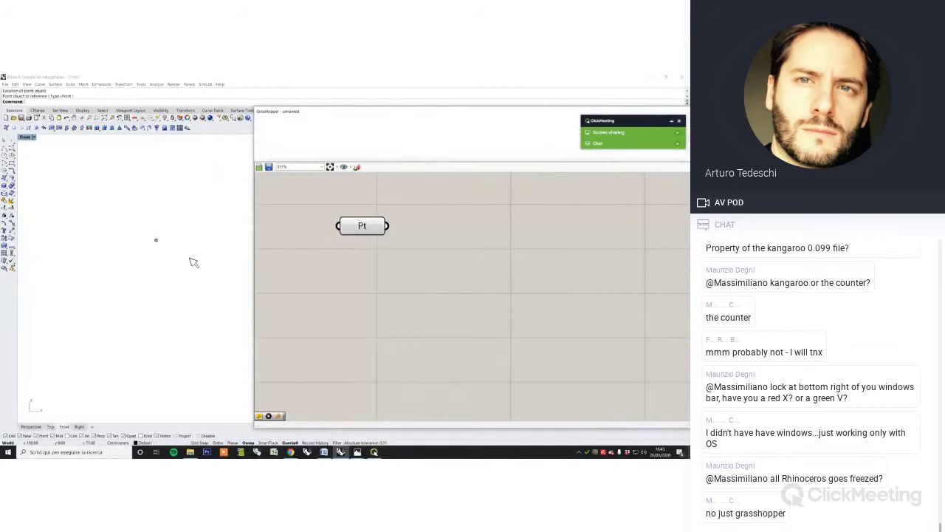
{"action": "left_click_drag", "start_coordinate": [363, 226], "coordinate": [364, 240]}
Add a Line SDL component and connect the Point parameter to its start input
{"action": "double_click", "coordinate": [512, 307]}
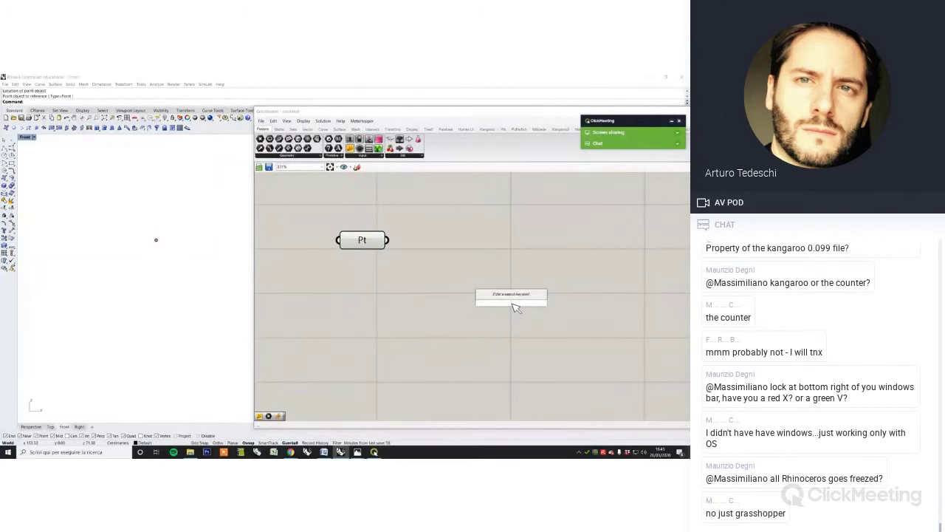
{"action": "type", "text": "line"}
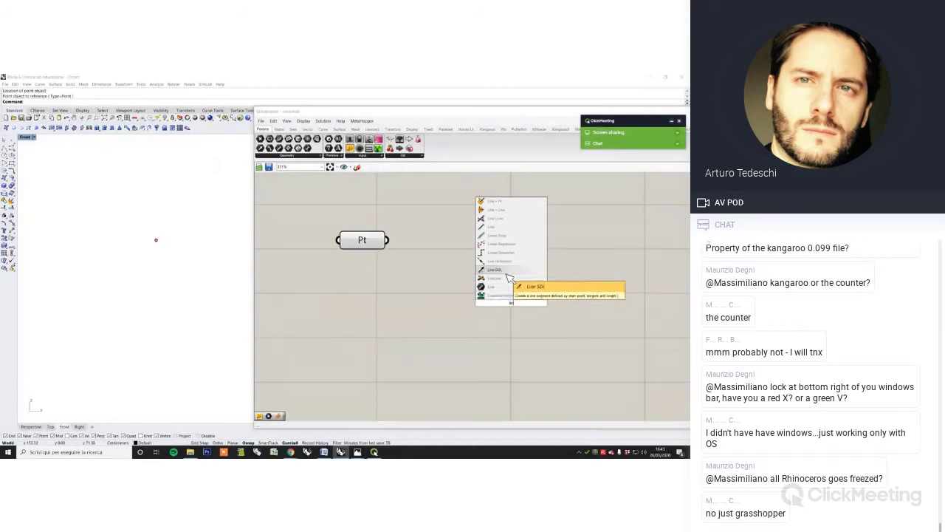
{"action": "left_click", "coordinate": [508, 276]}
{"action": "scroll", "coordinate": [467, 281], "scroll_direction": "down", "scroll_amount": 2}
{"action": "left_click_drag", "start_coordinate": [411, 252], "coordinate": [520, 265]}
Add a Unit Z vector component below the Point parameter and connect it to the line's direction input
{"action": "double_click", "coordinate": [450, 307]}
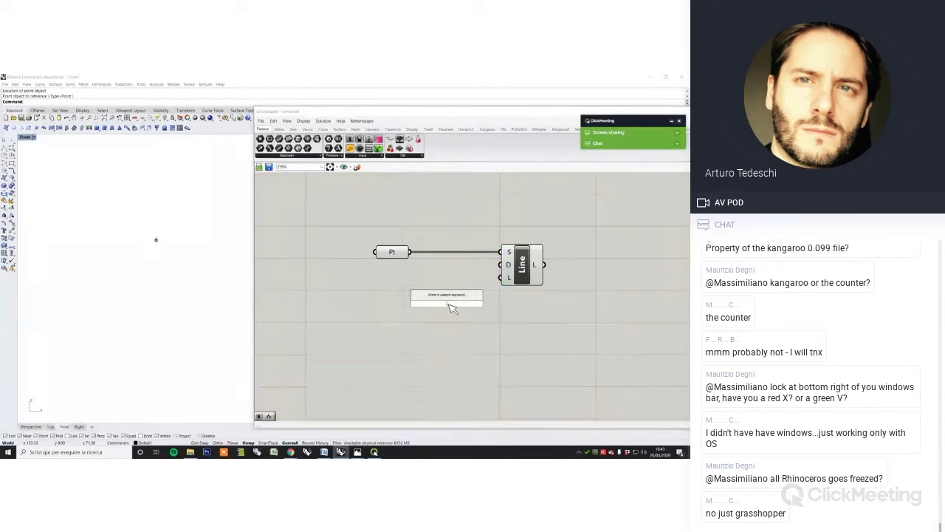
{"action": "type", "text": "z"}
{"action": "left_click", "coordinate": [440, 296]}
{"action": "left_click_drag", "start_coordinate": [469, 304], "coordinate": [394, 281]}
Check the cable length in the Word document, then add a number slider set to 80 and connect it to the line's length input
{"action": "left_click", "coordinate": [405, 353]}
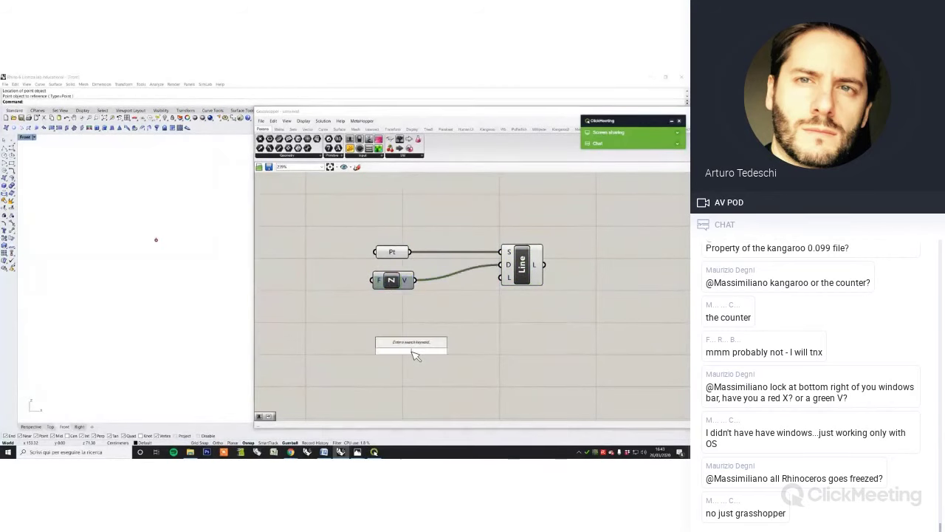
{"action": "left_click", "coordinate": [326, 452]}
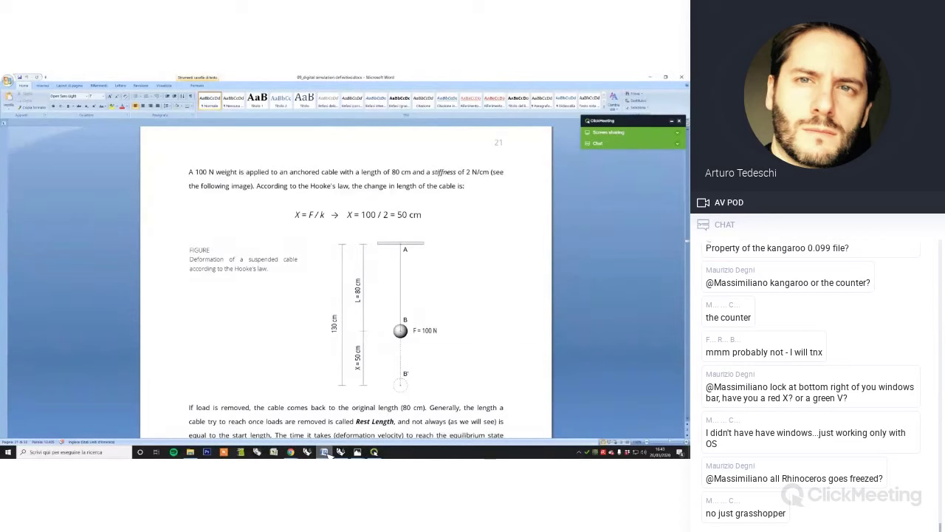
{"action": "left_click", "coordinate": [327, 454]}
{"action": "double_click", "coordinate": [399, 357]}
{"action": "type", "text": "8"}
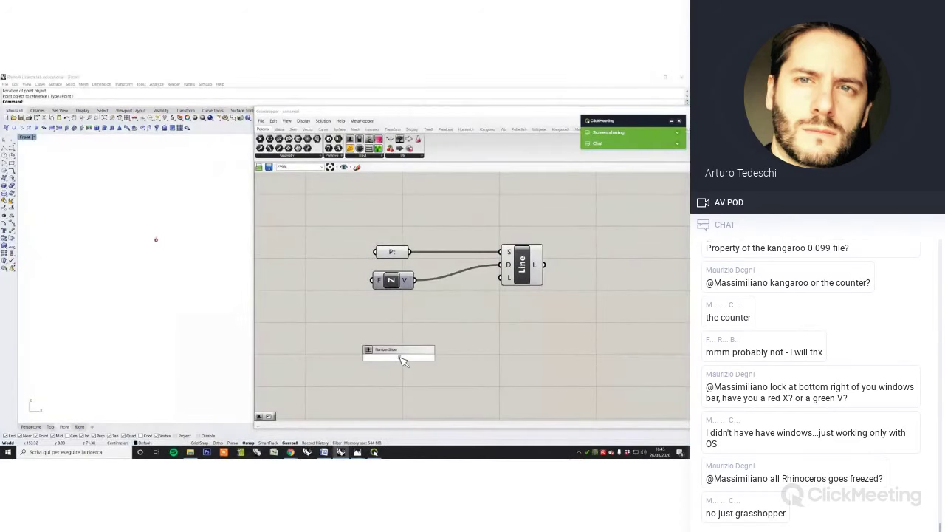
{"action": "left_click", "coordinate": [401, 358]}
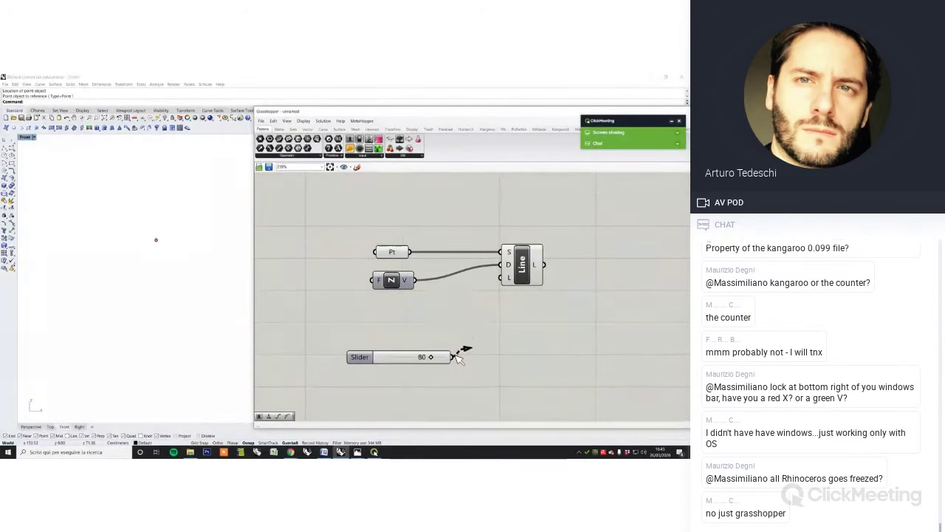
{"action": "left_click_drag", "start_coordinate": [451, 356], "coordinate": [505, 280]}
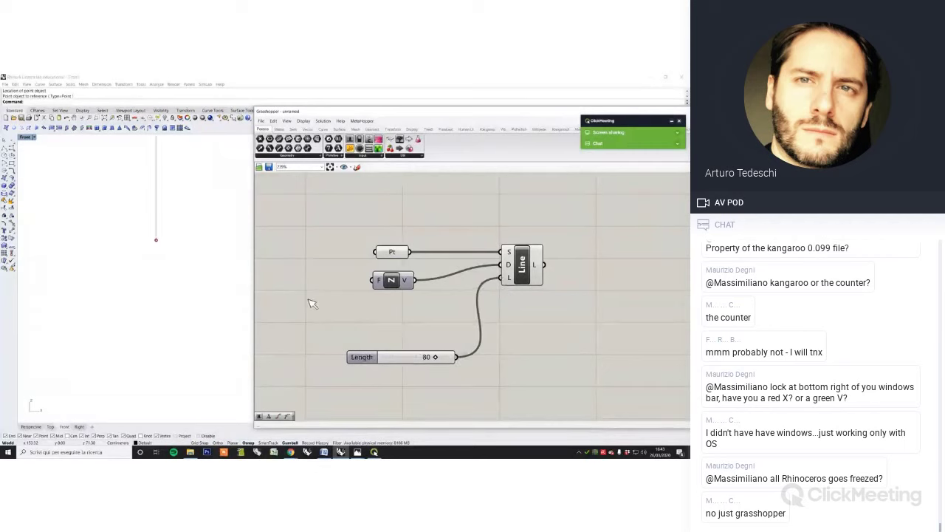
Insert a Negative component between the slider and the line's length input so the line hangs downward from the point
{"action": "right_click_drag", "start_coordinate": [178, 234], "coordinate": [178, 256]}
{"action": "scroll", "coordinate": [178, 296], "scroll_direction": "down", "scroll_amount": 4}
{"action": "right_click_drag", "start_coordinate": [179, 291], "coordinate": [168, 295]}
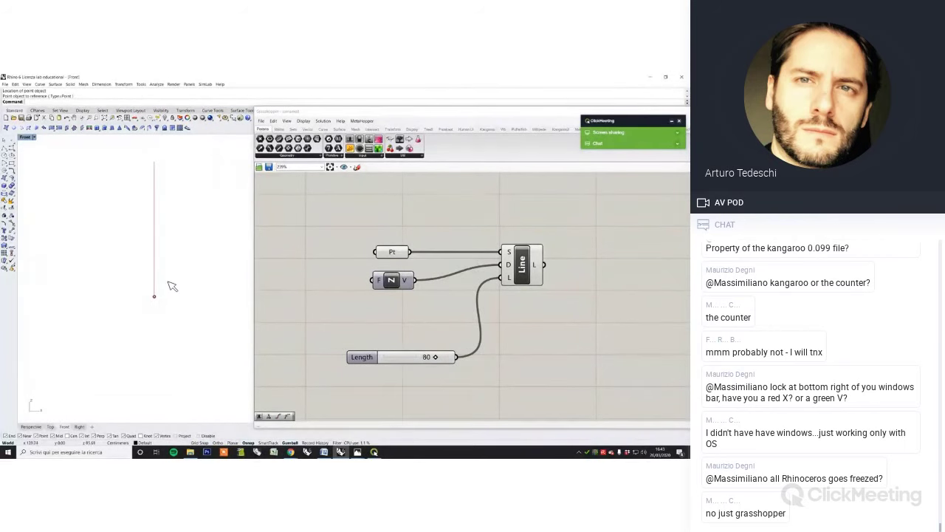
{"action": "double_click", "coordinate": [506, 365]}
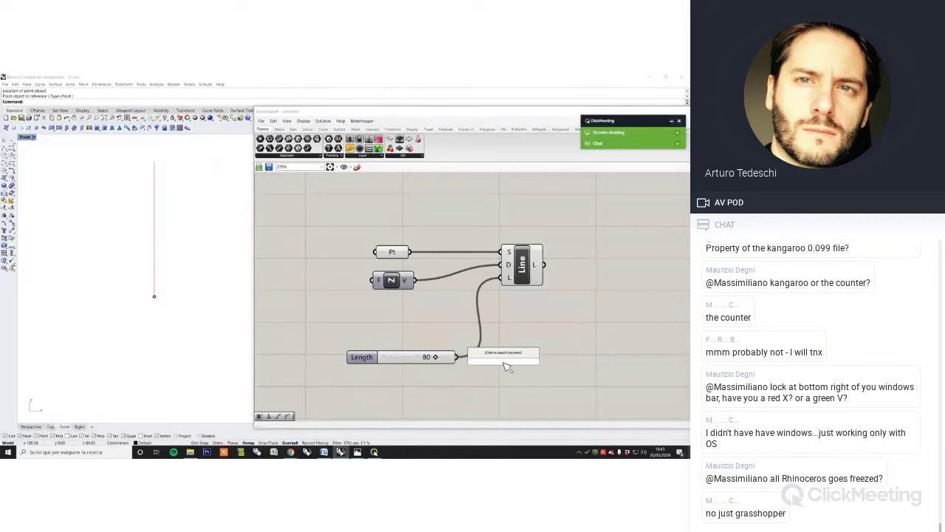
{"action": "type", "text": "neg"}
{"action": "left_click", "coordinate": [503, 354]}
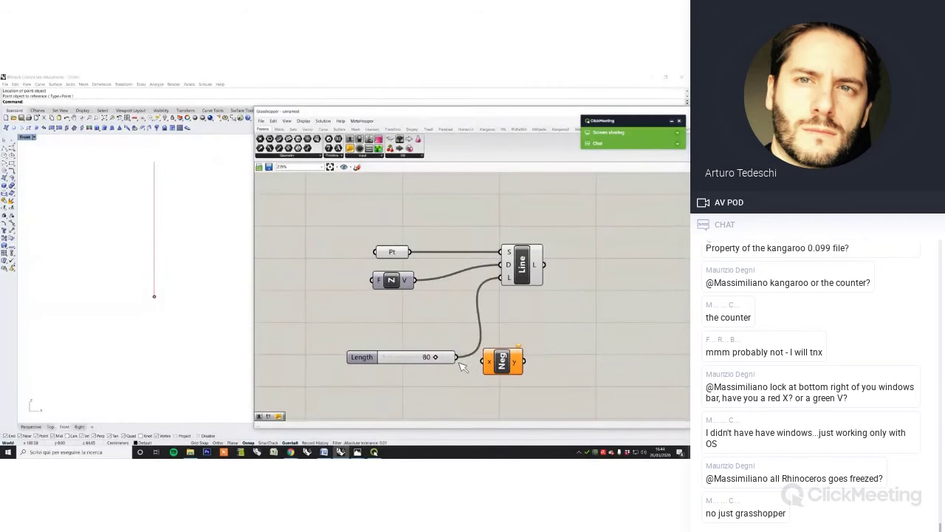
{"action": "left_click_drag", "start_coordinate": [458, 357], "coordinate": [560, 273]}
{"action": "left_click_drag", "start_coordinate": [399, 280], "coordinate": [404, 283]}
{"action": "scroll", "coordinate": [147, 255], "scroll_direction": "down", "scroll_amount": 10}
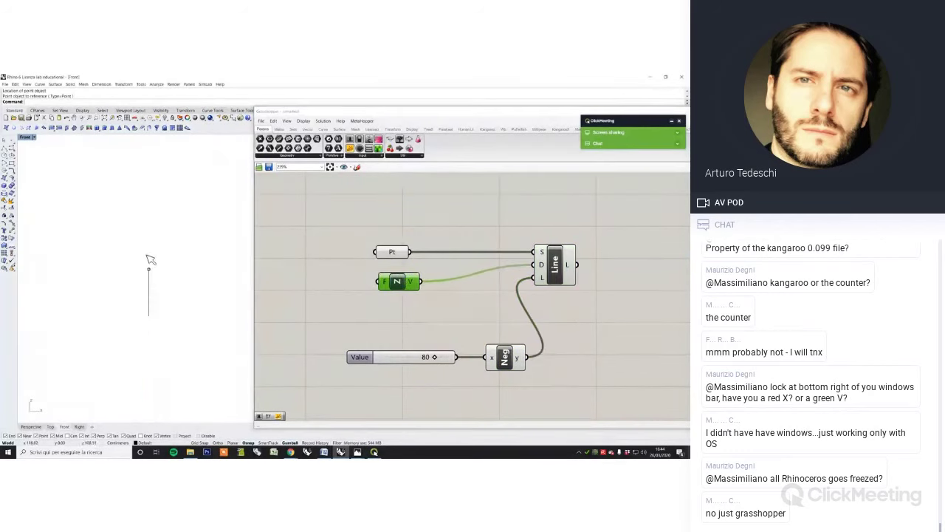
{"action": "right_click_drag", "start_coordinate": [171, 302], "coordinate": [169, 288]}
{"action": "scroll", "coordinate": [163, 284], "scroll_direction": "up", "scroll_amount": 7}
{"action": "left_click", "coordinate": [124, 278]}
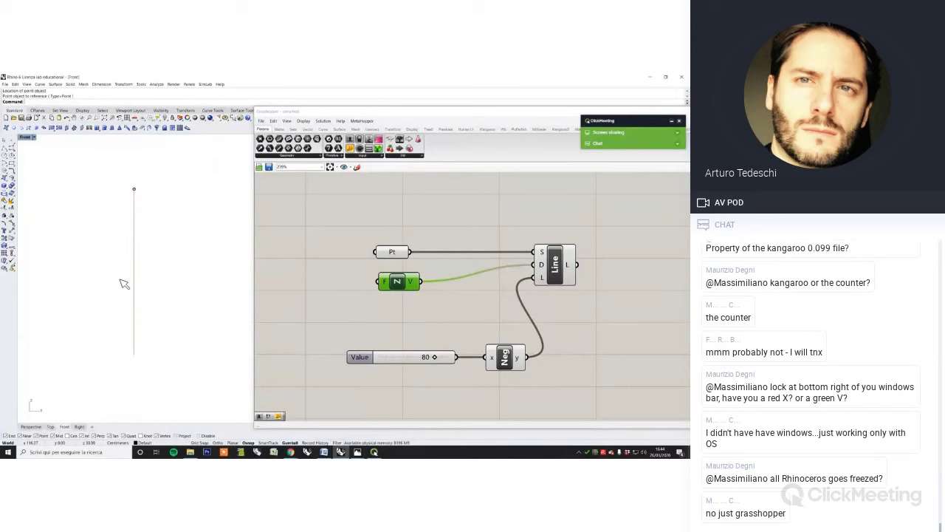
Sketch a spring from point A to point B with an 80 dimension beside the definition, and delete the sketch
{"action": "scroll", "coordinate": [415, 308], "scroll_direction": "down", "scroll_amount": 3}
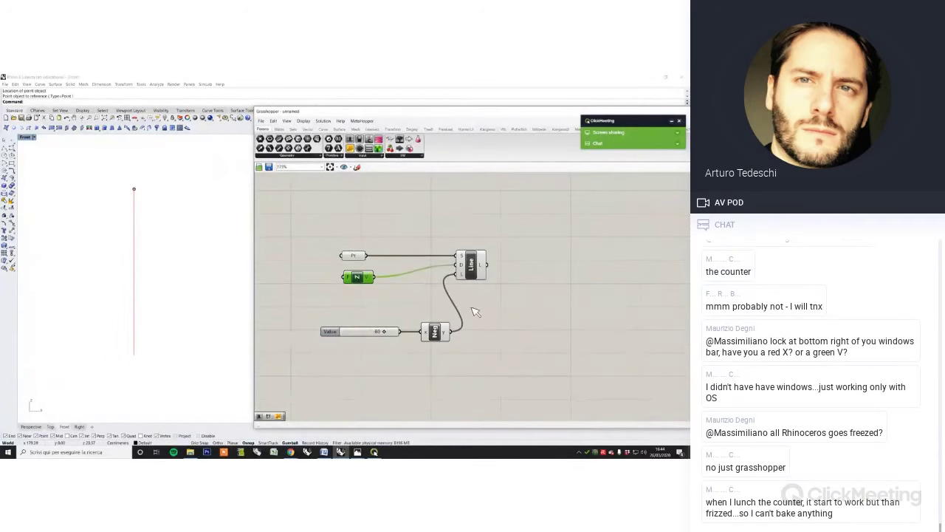
{"action": "left_click", "coordinate": [554, 321]}
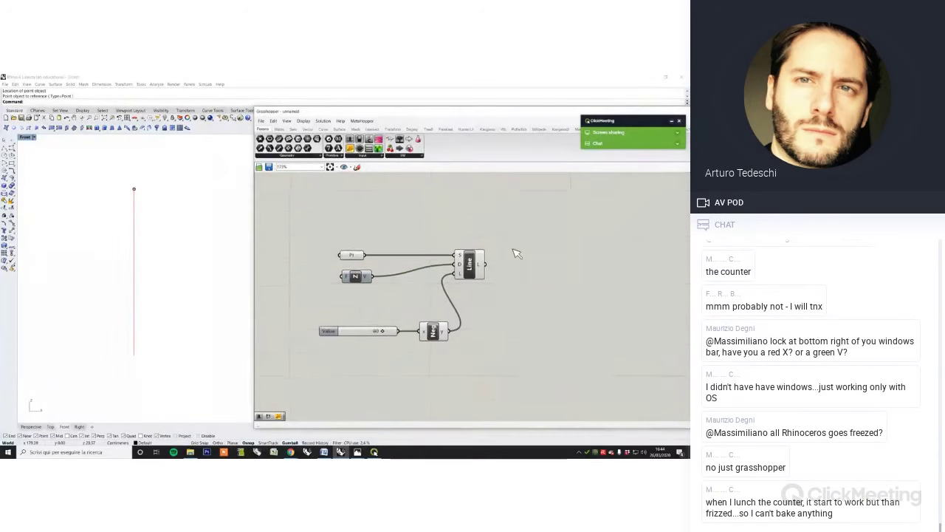
{"action": "right_click_drag", "start_coordinate": [513, 250], "coordinate": [477, 255]}
{"action": "left_click", "coordinate": [356, 167]}
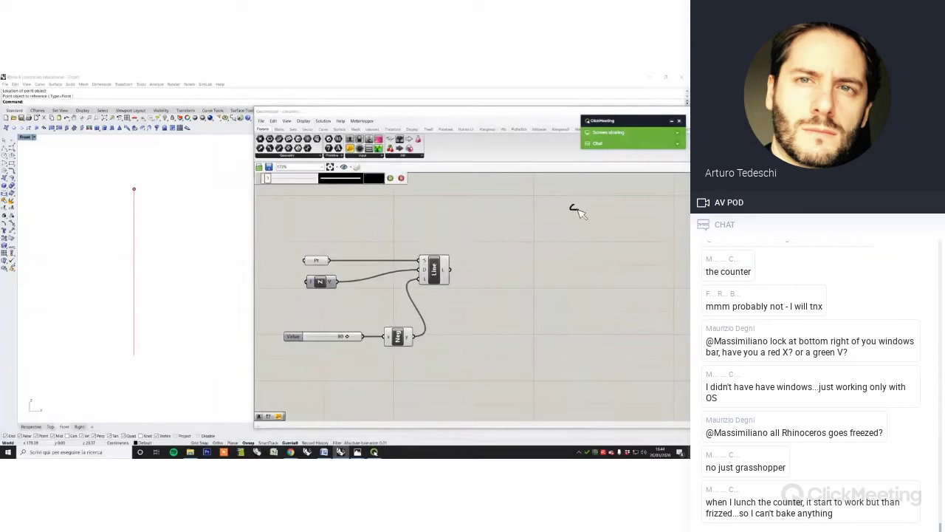
{"action": "mouse_move", "coordinate": [578, 210]}
{"action": "left_mouse_down"}
{"action": "mouse_move", "coordinate": [596, 189]}
{"action": "mouse_move", "coordinate": [601, 200]}
{"action": "left_mouse_up"}
{"action": "mouse_move", "coordinate": [592, 196]}
{"action": "left_mouse_down"}
{"action": "mouse_move", "coordinate": [600, 196]}
{"action": "mouse_move", "coordinate": [565, 245]}
{"action": "mouse_move", "coordinate": [589, 300]}
{"action": "mouse_move", "coordinate": [572, 323]}
{"action": "mouse_move", "coordinate": [600, 338]}
{"action": "left_mouse_up"}
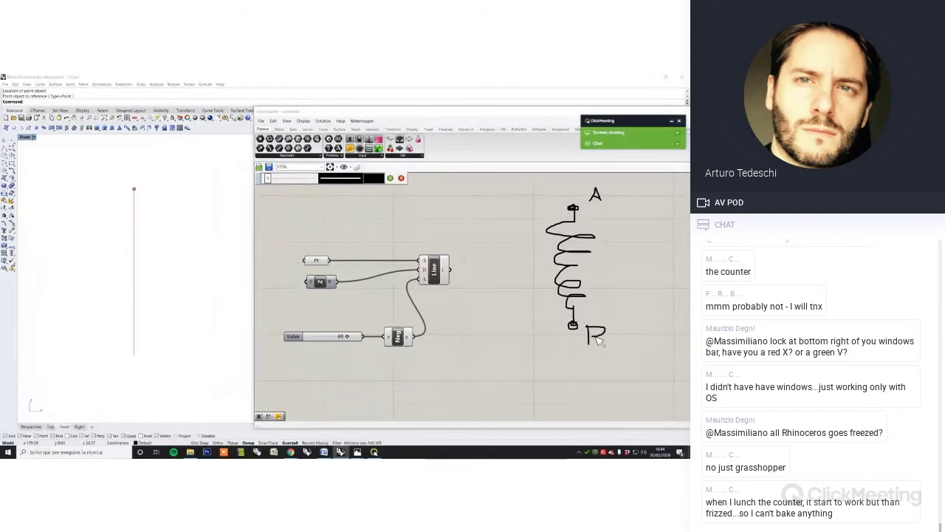
{"action": "left_click_drag", "start_coordinate": [524, 210], "coordinate": [533, 330]}
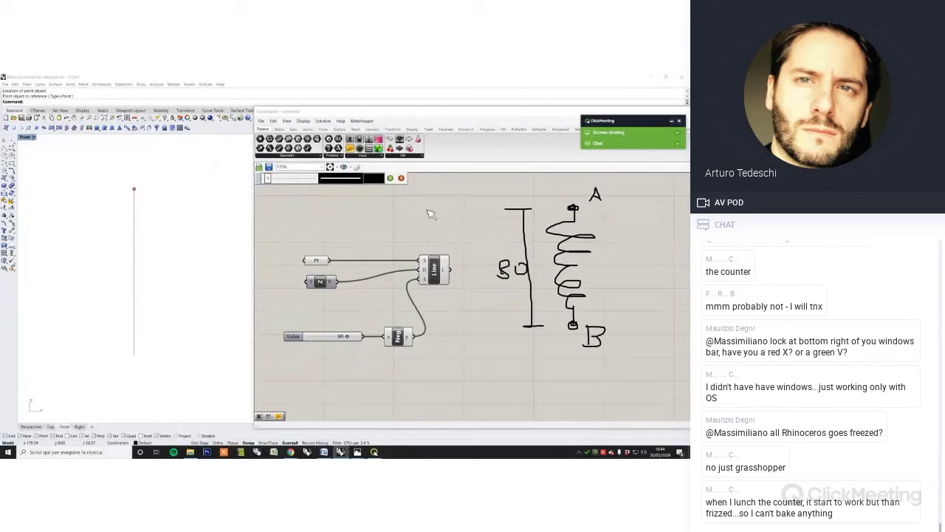
{"action": "left_click", "coordinate": [392, 178]}
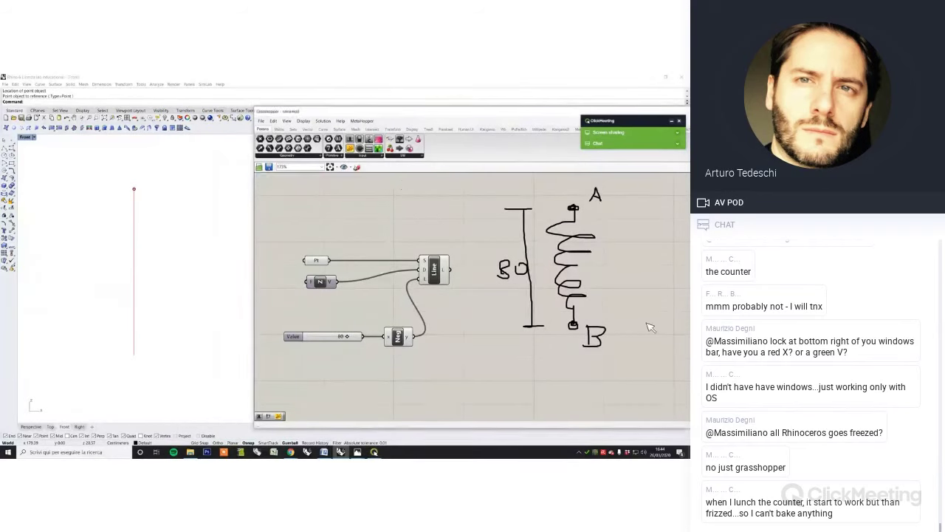
{"action": "left_click_drag", "start_coordinate": [664, 342], "coordinate": [519, 237]}
{"action": "key", "text": "Delete"}
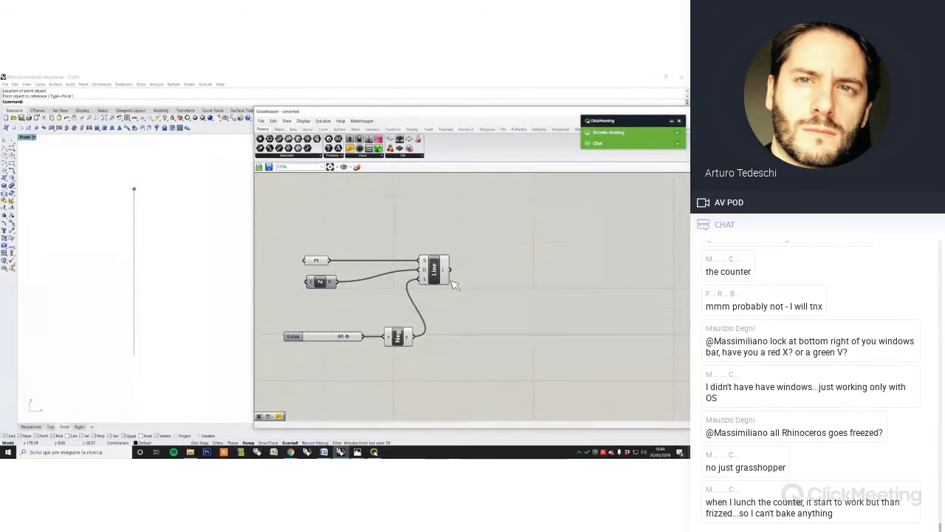
Add a Line parameter beside the Line SDL component and connect the line output to it
{"action": "double_click", "coordinate": [515, 294]}
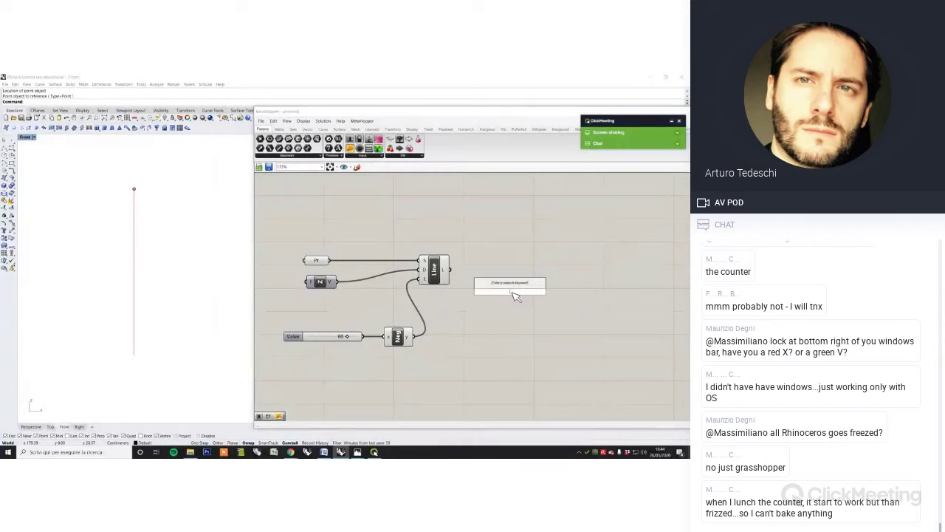
{"action": "type", "text": "line"}
{"action": "key", "text": "Return"}
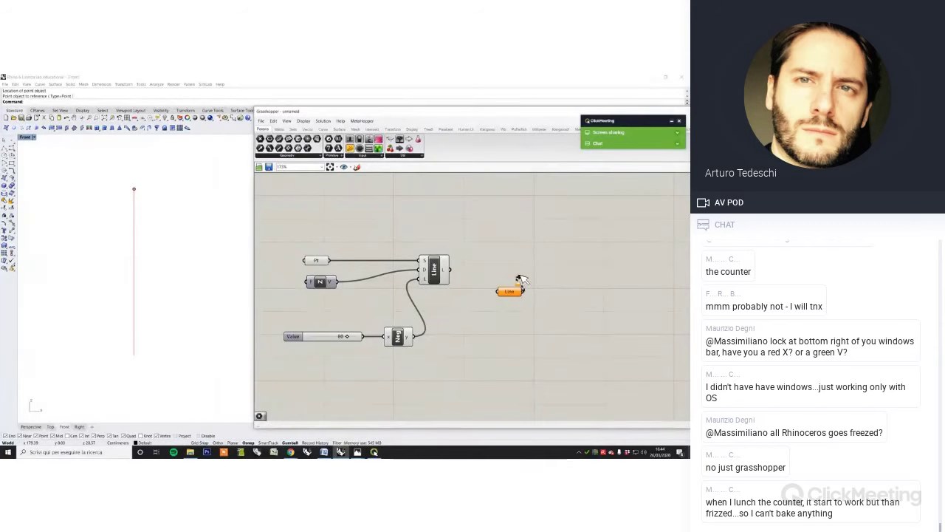
{"action": "left_click_drag", "start_coordinate": [449, 270], "coordinate": [549, 268]}
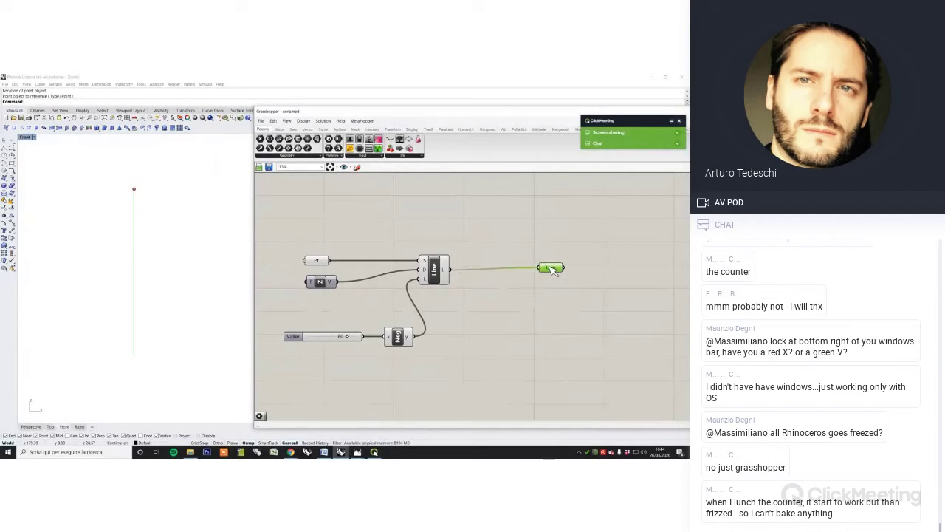
Add an End Points component below the Line parameter and connect the Line SDL output to its curve input
{"action": "double_click", "coordinate": [537, 348]}
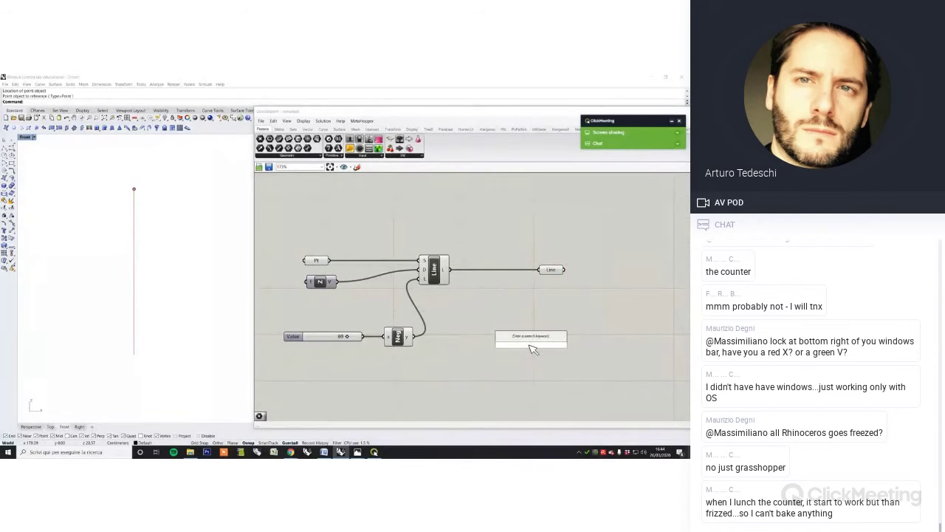
{"action": "type", "text": "end"}
{"action": "left_click", "coordinate": [525, 338]}
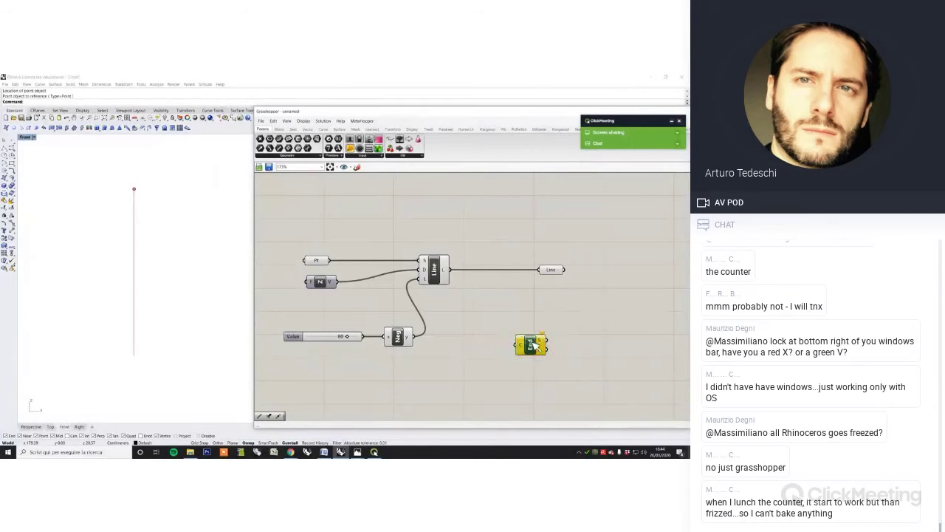
{"action": "left_click_drag", "start_coordinate": [524, 343], "coordinate": [488, 311]}
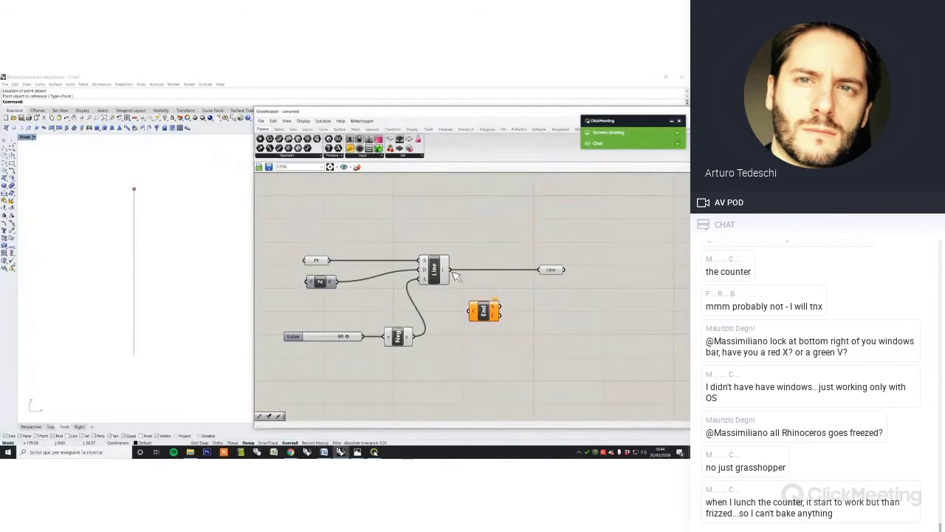
{"action": "mouse_move", "coordinate": [448, 270]}
{"action": "left_mouse_down"}
{"action": "mouse_move", "coordinate": [470, 313]}
{"action": "mouse_move", "coordinate": [532, 313]}
{"action": "left_mouse_up"}
Turn off the preview of the components that build the line, and nudge the End Points component
{"action": "mouse_move", "coordinate": [467, 366]}
{"action": "left_mouse_down"}
{"action": "mouse_move", "coordinate": [390, 294]}
{"action": "mouse_move", "coordinate": [312, 246]}
{"action": "left_mouse_up"}
{"action": "right_click", "coordinate": [361, 214]}
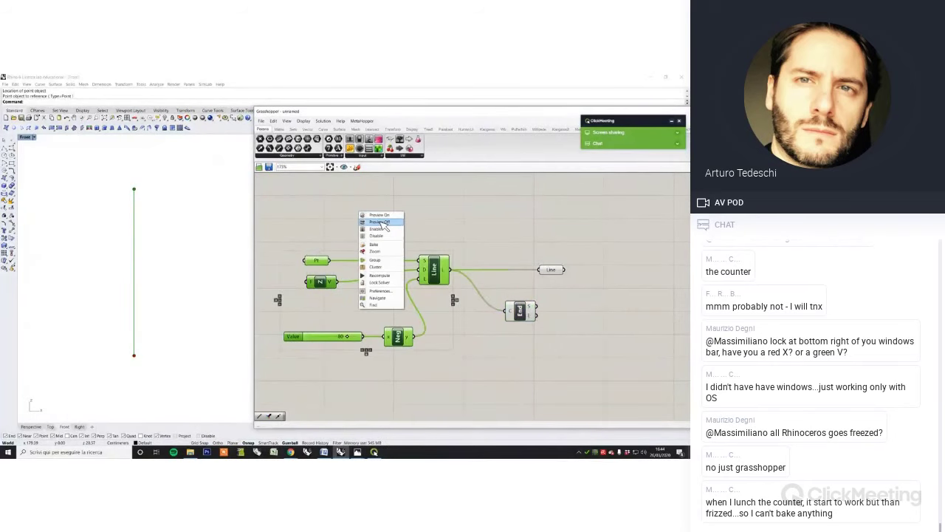
{"action": "left_click", "coordinate": [435, 216]}
{"action": "left_click_drag", "start_coordinate": [526, 311], "coordinate": [520, 316]}
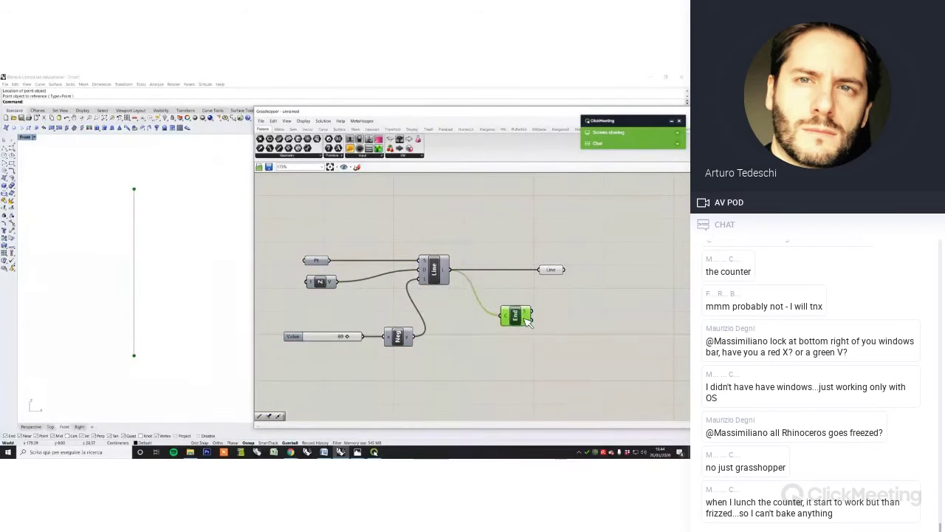
Add a Sphere component based on the line's start point with a radius slider set to 3
{"action": "double_click", "coordinate": [587, 323]}
{"action": "type", "text": "psphere"}
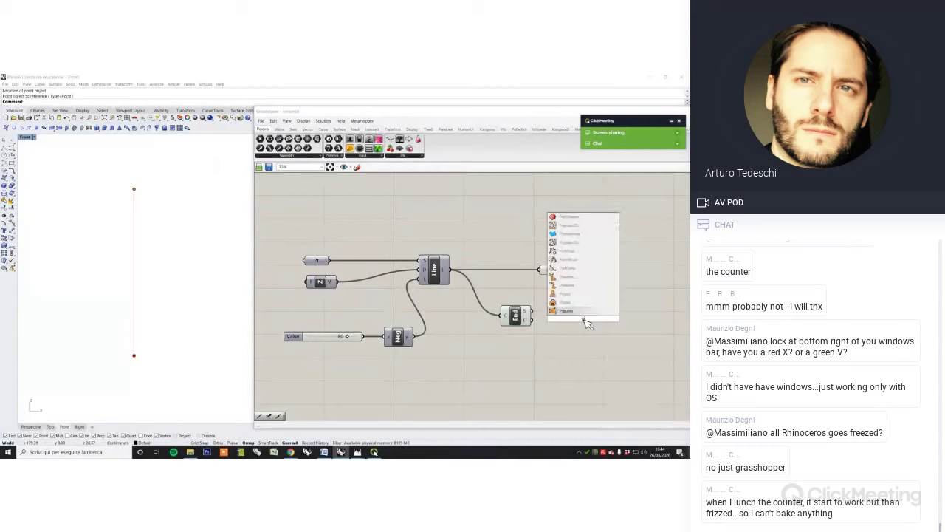
{"action": "key", "text": "Return"}
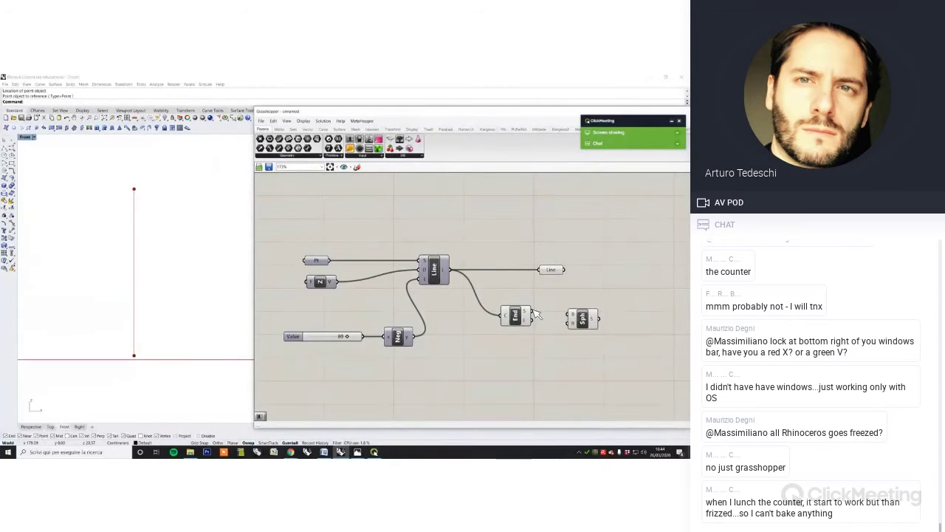
{"action": "left_click_drag", "start_coordinate": [581, 318], "coordinate": [583, 315]}
{"action": "double_click", "coordinate": [547, 339]}
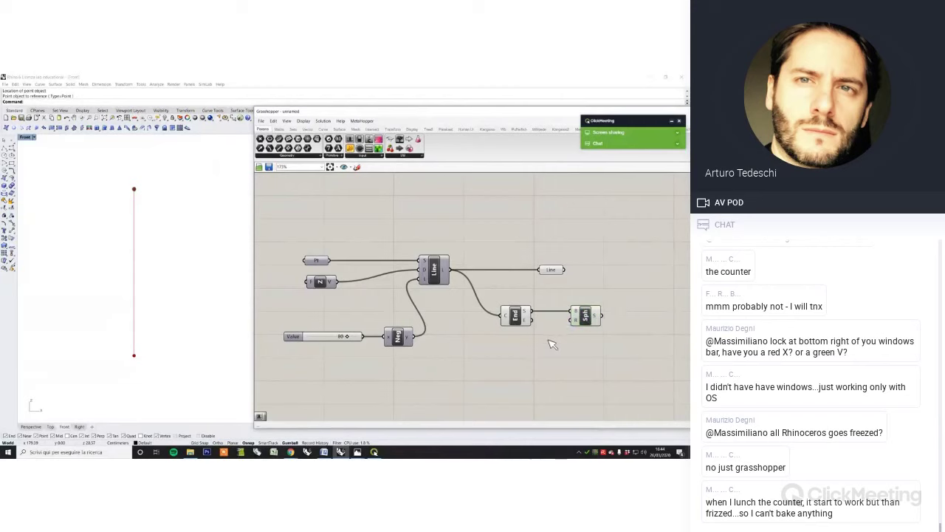
{"action": "type", "text": "3"}
{"action": "key", "text": "Return"}
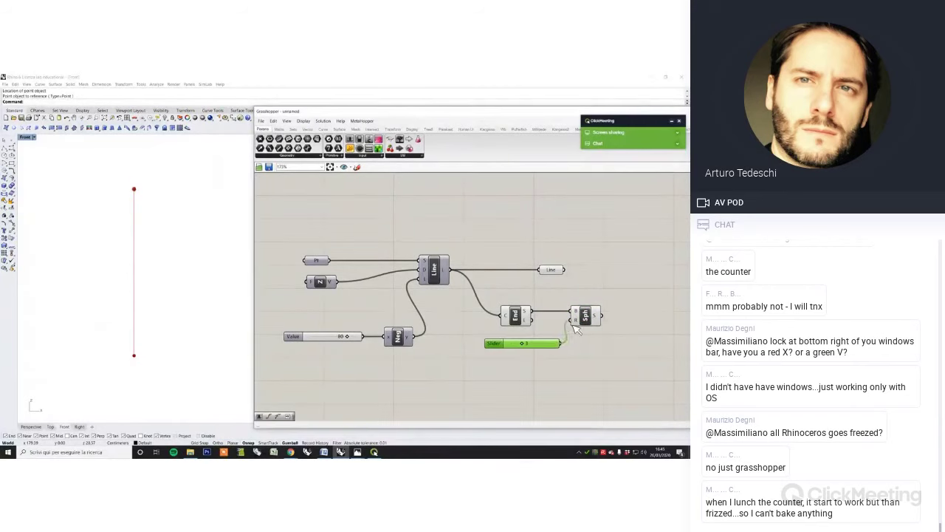
{"action": "left_click_drag", "start_coordinate": [575, 329], "coordinate": [573, 320]}
{"action": "left_click", "coordinate": [581, 338]}
{"action": "left_click", "coordinate": [134, 190]}
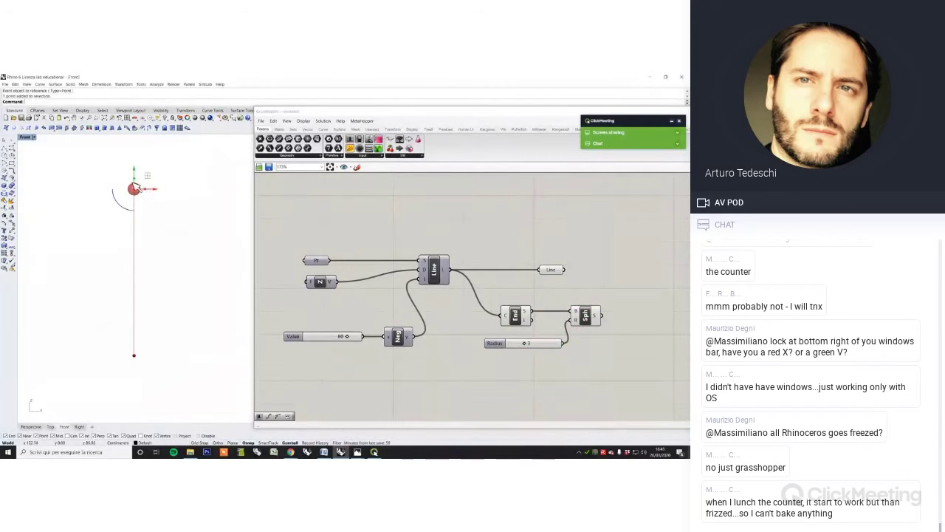
{"action": "left_click", "coordinate": [158, 301]}
Switch the sphere's base to the line's end point, and delete the Sphere component with its radius slider
{"action": "left_click_drag", "start_coordinate": [532, 320], "coordinate": [573, 311]}
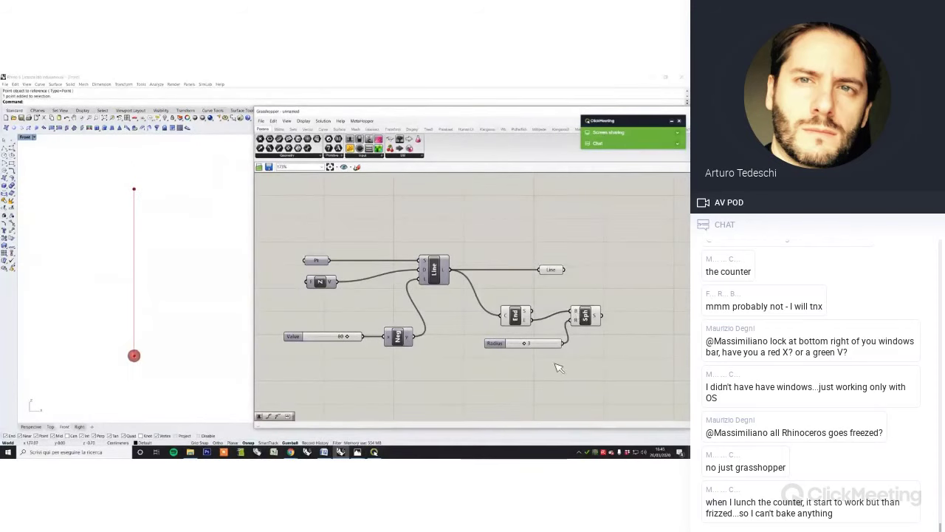
{"action": "left_click_drag", "start_coordinate": [559, 367], "coordinate": [590, 319]}
{"action": "key", "text": "Delete"}
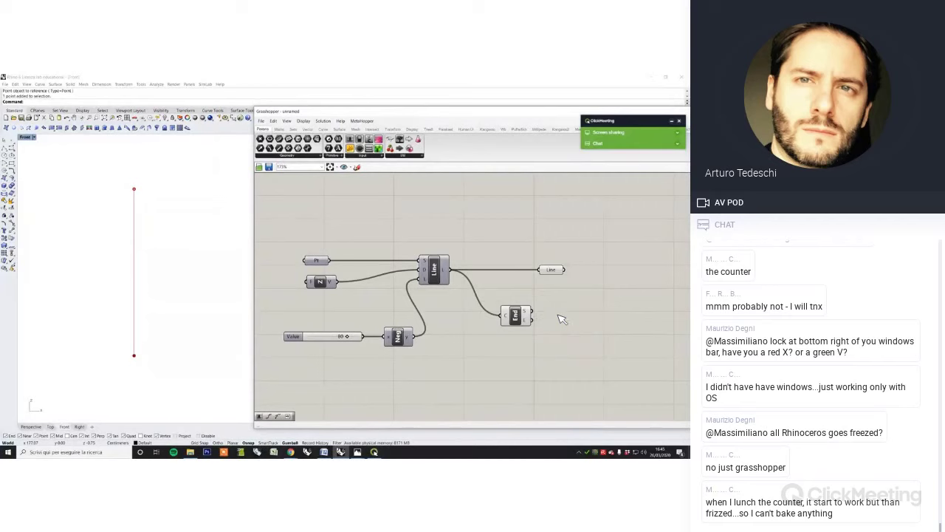
Align the End Points component under the Line parameter and sketch a vertical divider between them and the line definition
{"action": "left_click_drag", "start_coordinate": [517, 323], "coordinate": [553, 330]}
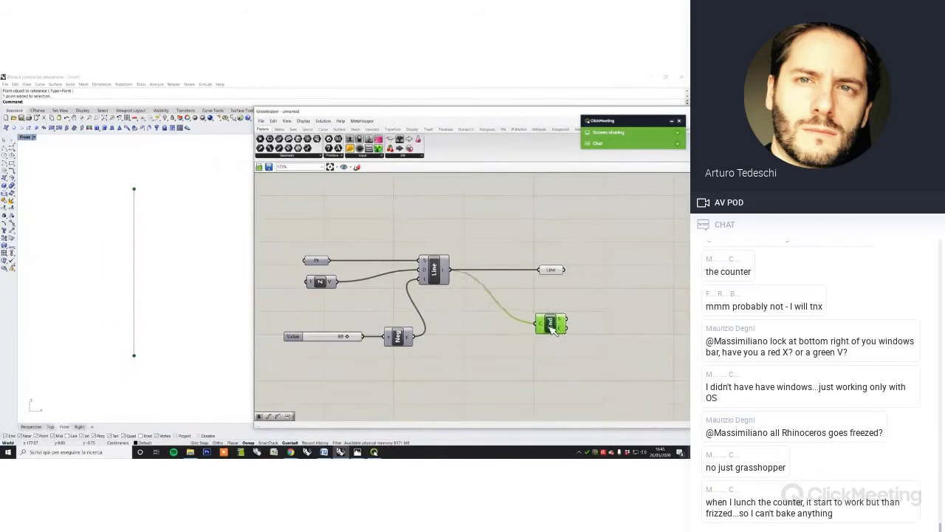
{"action": "left_click", "coordinate": [495, 338]}
{"action": "left_click", "coordinate": [357, 167]}
{"action": "left_click_drag", "start_coordinate": [486, 205], "coordinate": [486, 369]}
{"action": "left_click", "coordinate": [390, 178]}
Add a scribble label reading "discretization" above the line-building components
{"action": "left_click", "coordinate": [402, 156]}
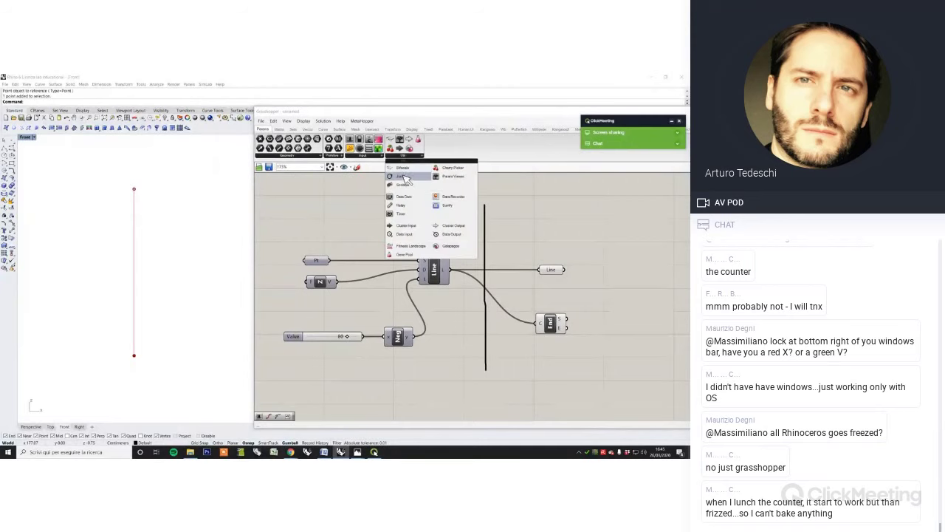
{"action": "left_click", "coordinate": [407, 185]}
{"action": "double_click", "coordinate": [405, 219]}
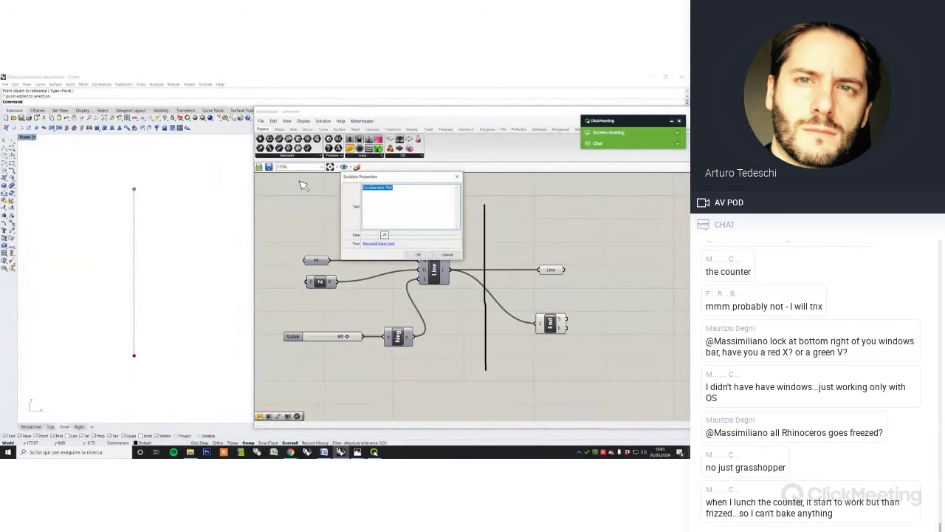
{"action": "type", "text": "discretization"}
{"action": "left_click", "coordinate": [418, 255]}
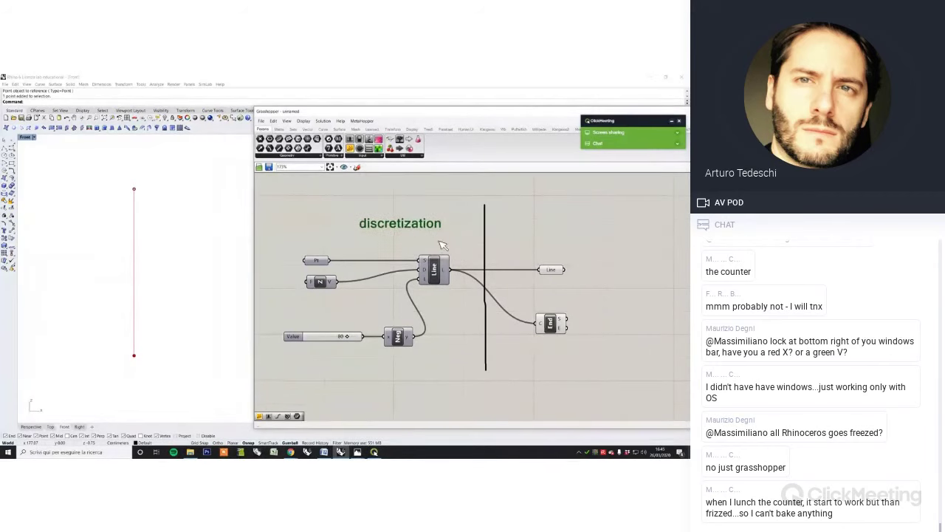
{"action": "right_click_drag", "start_coordinate": [439, 241], "coordinate": [381, 241]}
{"action": "left_click_drag", "start_coordinate": [369, 229], "coordinate": [374, 232]}
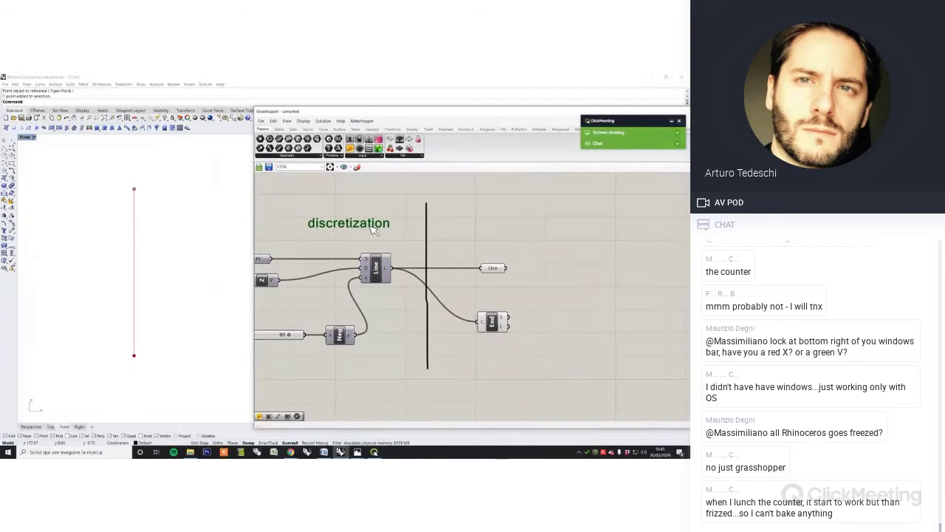
Duplicate the "discretization" label to the other side of the divider and change its text to "particle spring system"
{"action": "double_click", "coordinate": [599, 305]}
{"action": "left_click", "coordinate": [586, 254]}
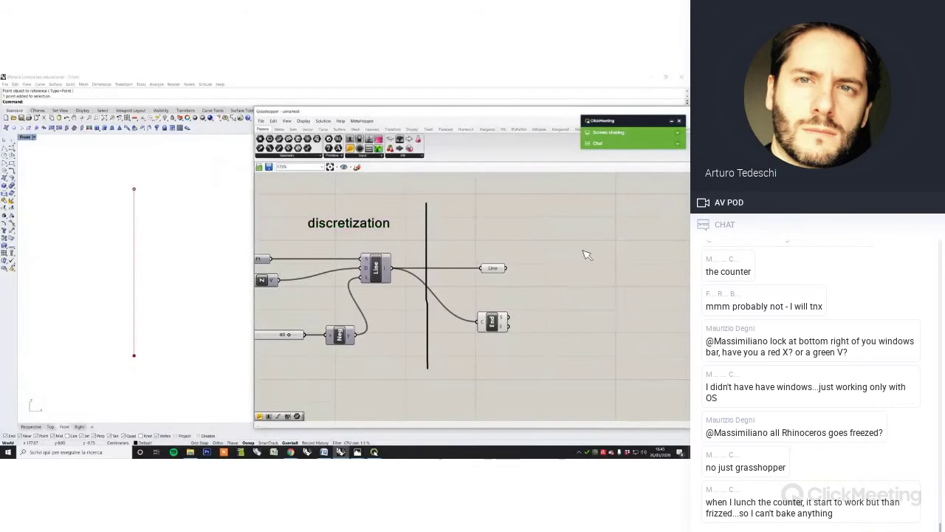
{"action": "right_click_drag", "start_coordinate": [566, 246], "coordinate": [530, 250]}
{"action": "left_click", "coordinate": [347, 226]}
{"action": "key", "text": "ctrl+c"}
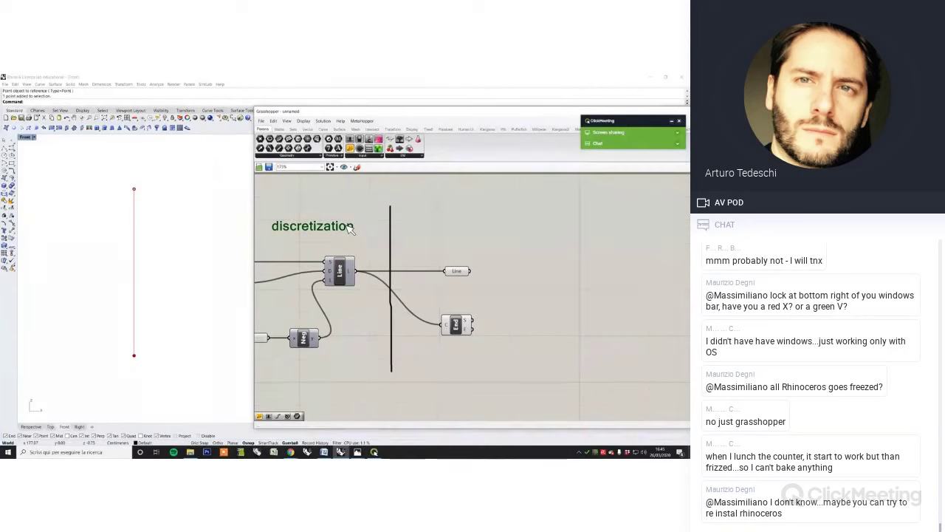
{"action": "key", "text": "ctrl+v"}
{"action": "left_click_drag", "start_coordinate": [354, 237], "coordinate": [595, 240], "text": "alt"}
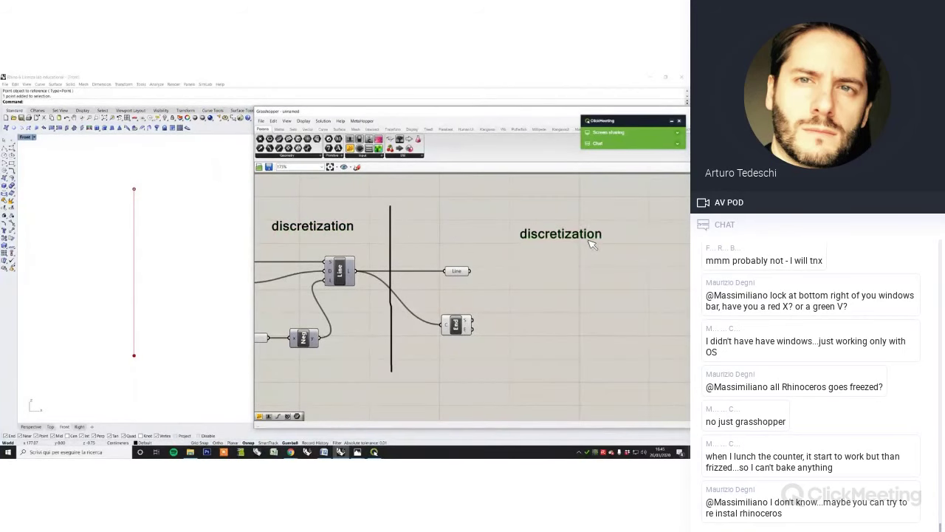
{"action": "double_click", "coordinate": [541, 241]}
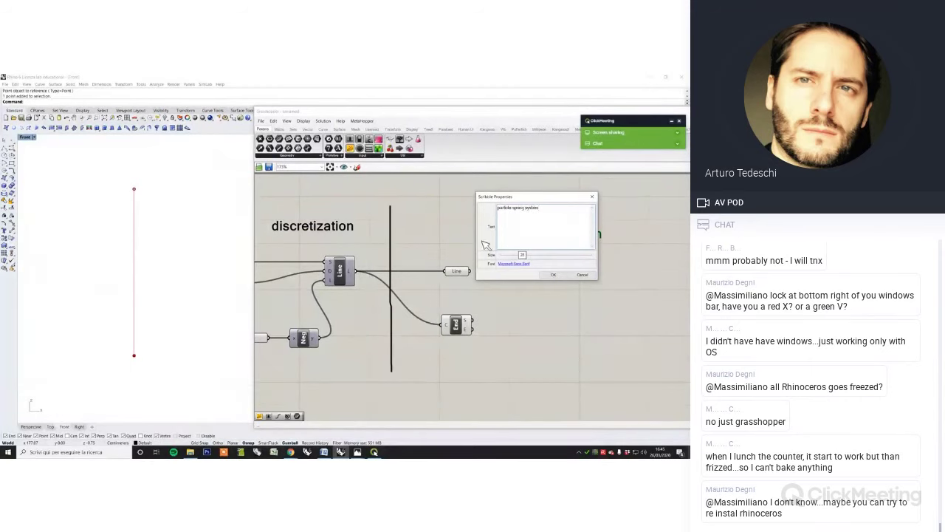
{"action": "left_click", "coordinate": [553, 274]}
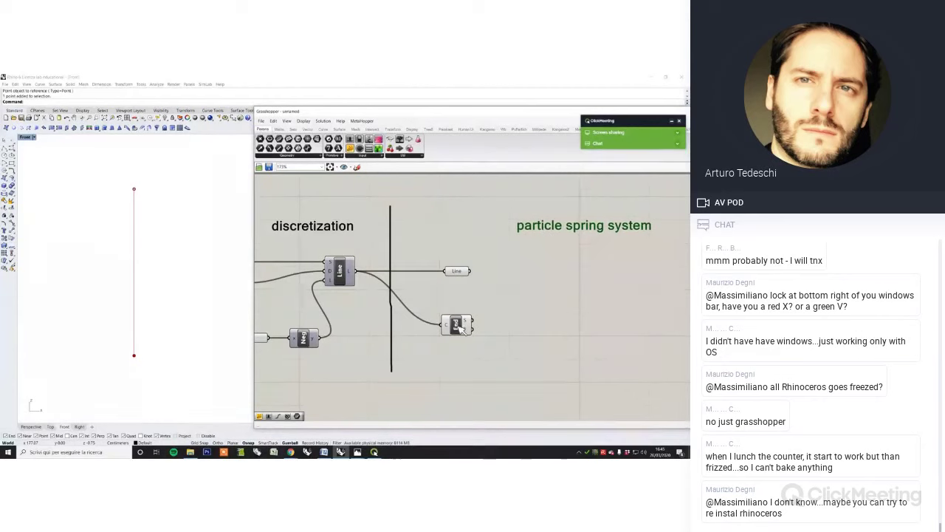
Move the End Points component further down and adjust the Line parameter's position to free space between them
{"action": "left_click_drag", "start_coordinate": [458, 327], "coordinate": [457, 342]}
{"action": "right_click_drag", "start_coordinate": [537, 342], "coordinate": [485, 336]}
{"action": "left_click", "coordinate": [496, 319]}
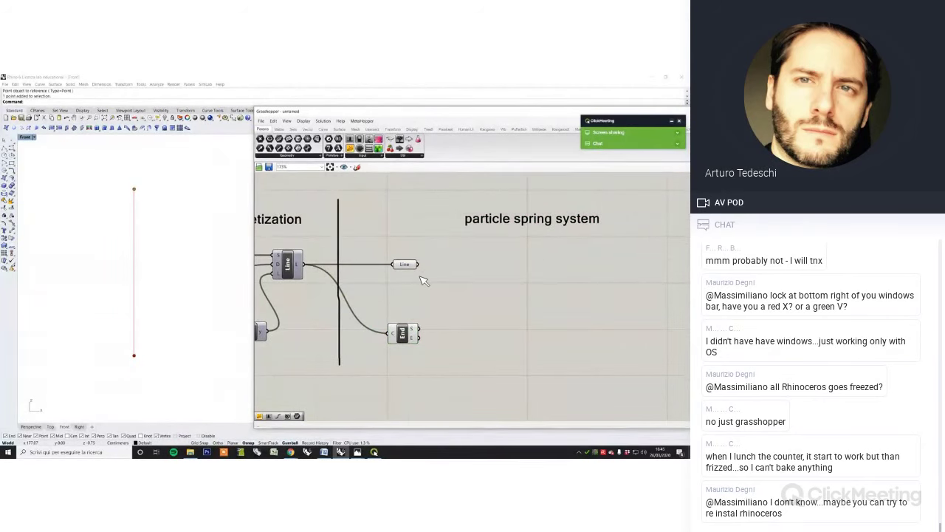
{"action": "left_click_drag", "start_coordinate": [410, 334], "coordinate": [409, 348]}
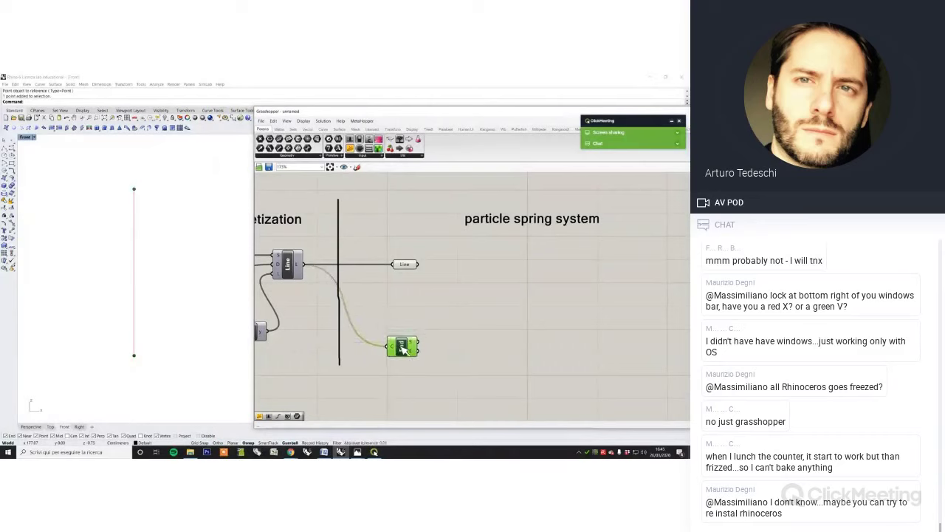
{"action": "left_click_drag", "start_coordinate": [404, 263], "coordinate": [403, 266]}
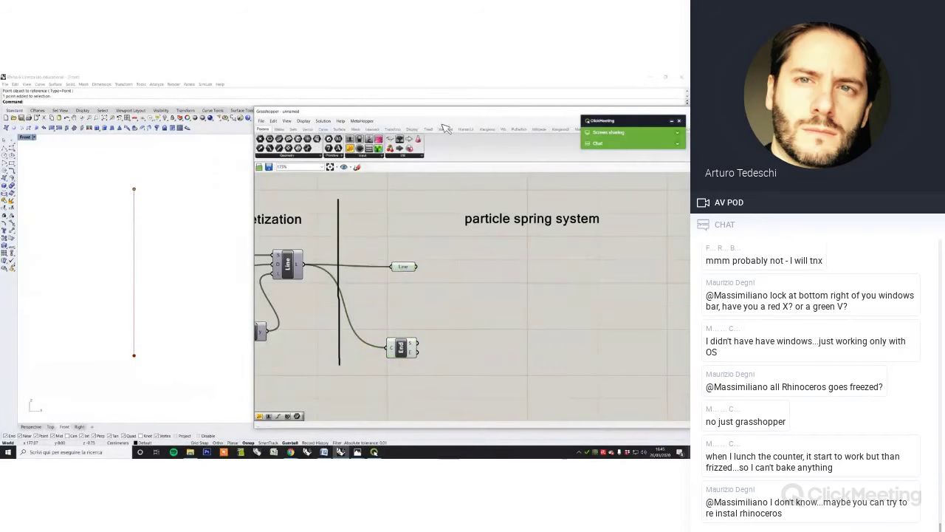
Add a Kangaroo SpringsFromLine component and wire the Line parameter into its Connection and Rest length inputs
{"action": "left_click", "coordinate": [487, 129]}
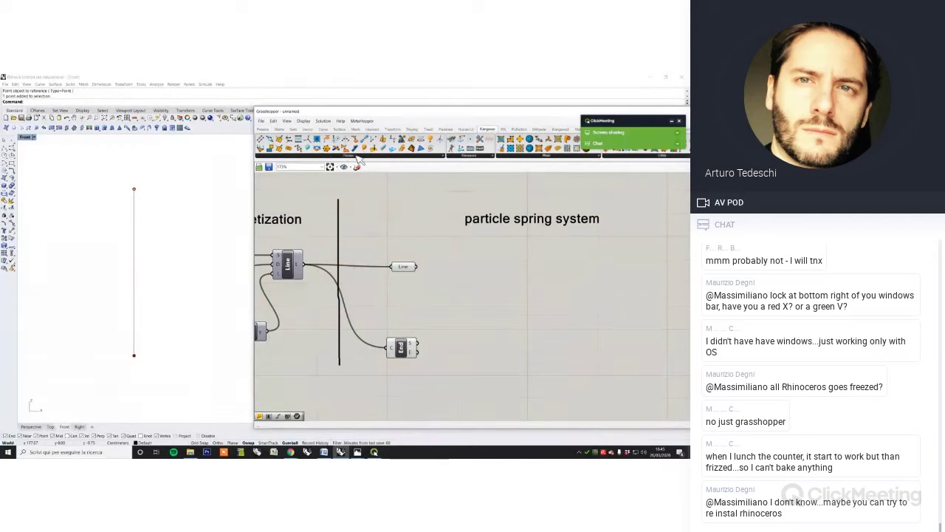
{"action": "left_click", "coordinate": [358, 156]}
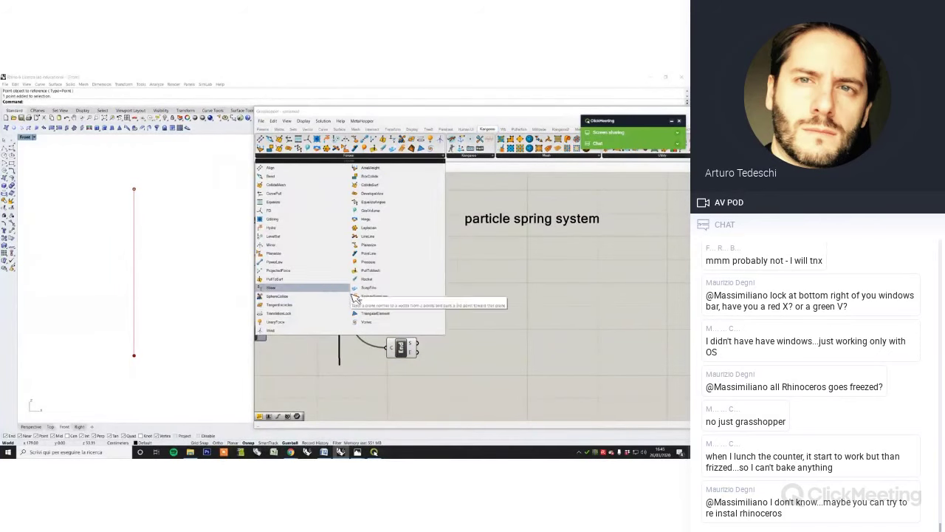
{"action": "left_click", "coordinate": [369, 296]}
{"action": "left_click_drag", "start_coordinate": [550, 287], "coordinate": [552, 288]}
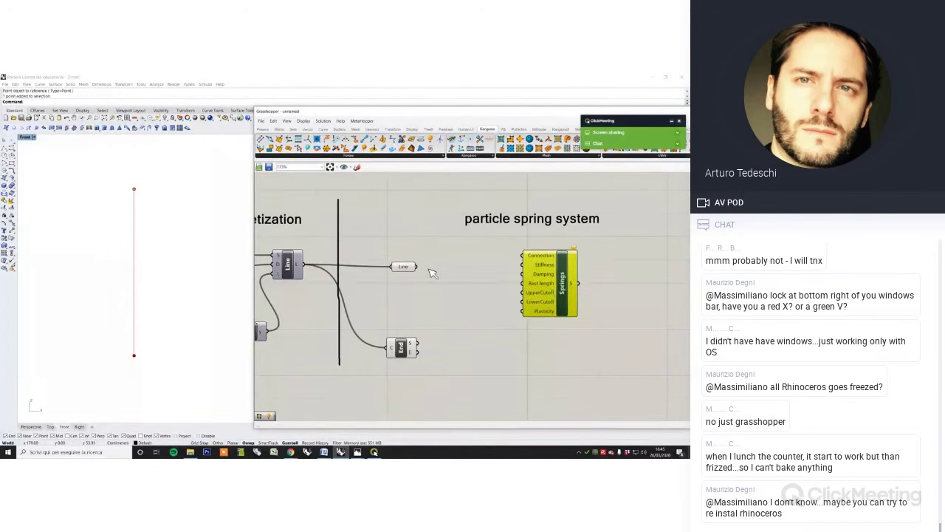
{"action": "left_click_drag", "start_coordinate": [409, 268], "coordinate": [556, 285]}
{"action": "left_click", "coordinate": [426, 269]}
{"action": "left_click", "coordinate": [489, 284]}
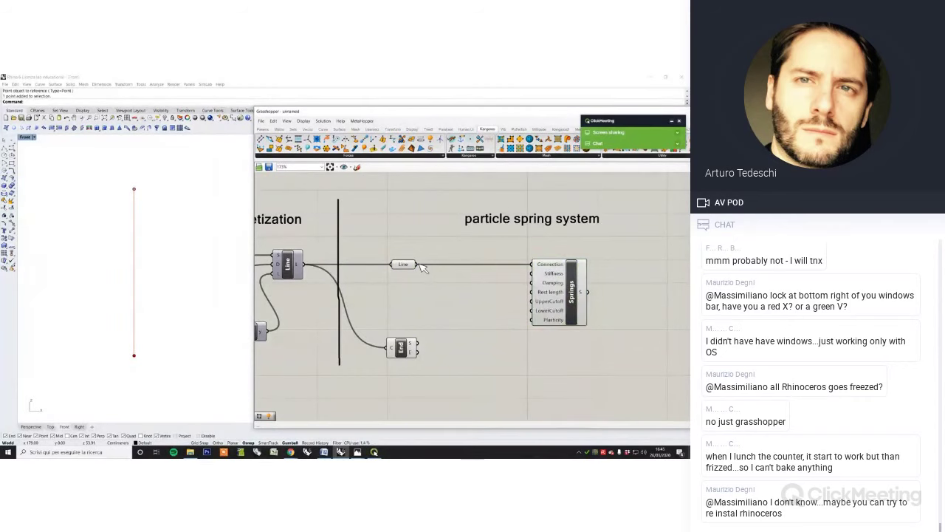
{"action": "left_click_drag", "start_coordinate": [418, 265], "coordinate": [528, 294]}
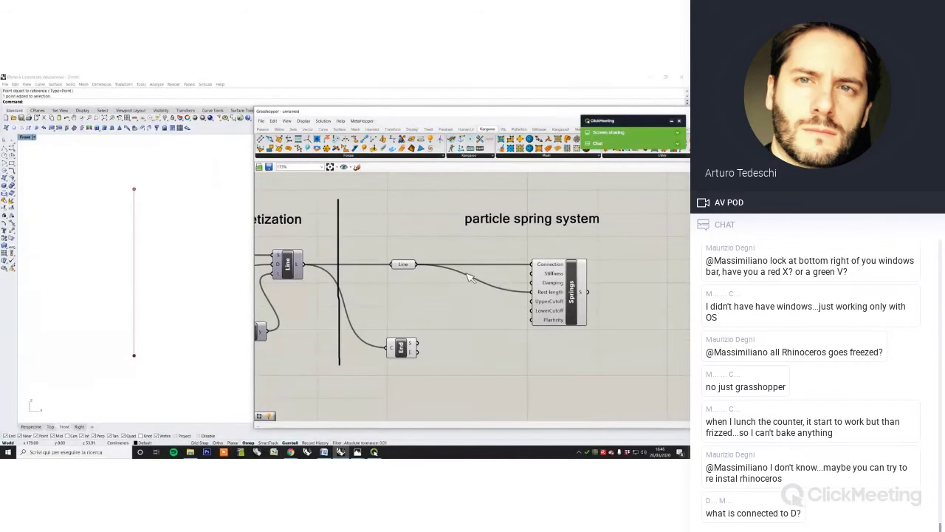
Sketch a rectangular highlight around the Stiffness input of the springs component
{"action": "scroll", "coordinate": [550, 277], "scroll_direction": "up", "scroll_amount": 1}
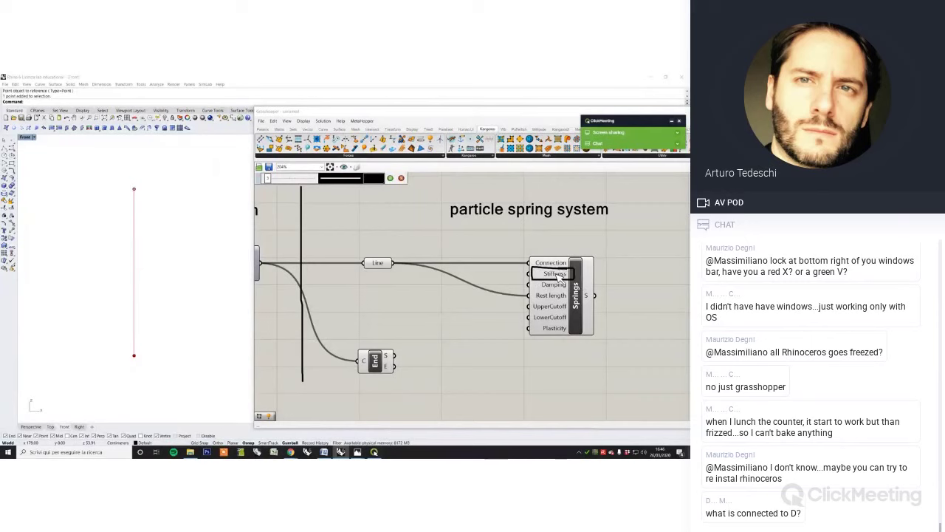
{"action": "left_click", "coordinate": [390, 178]}
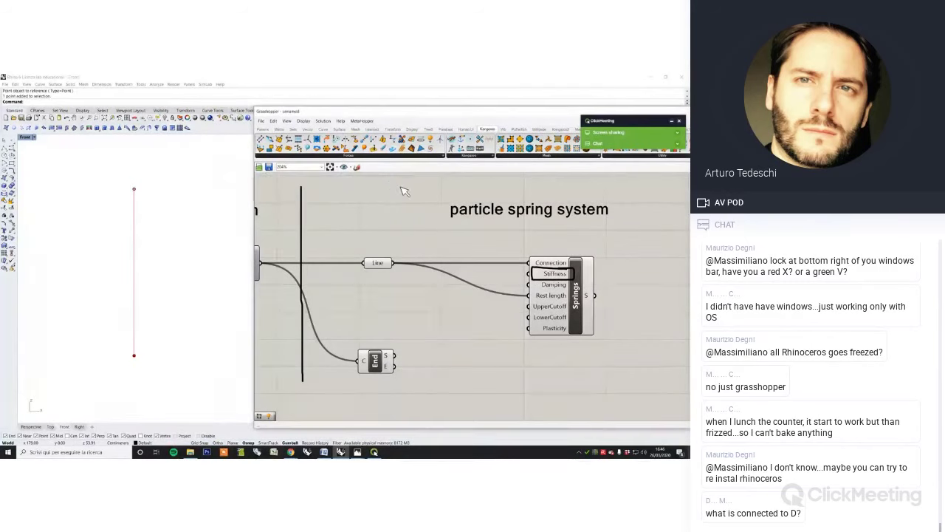
{"action": "mouse_move", "coordinate": [559, 276]}
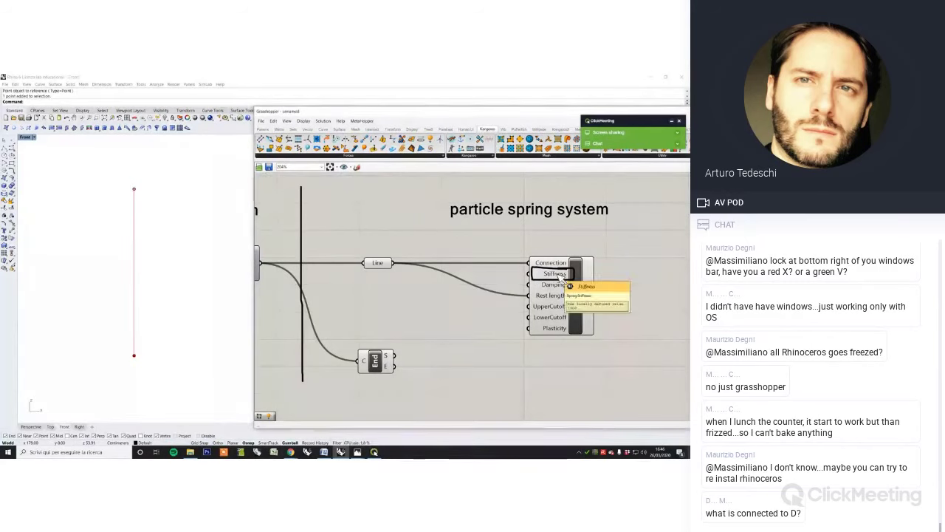
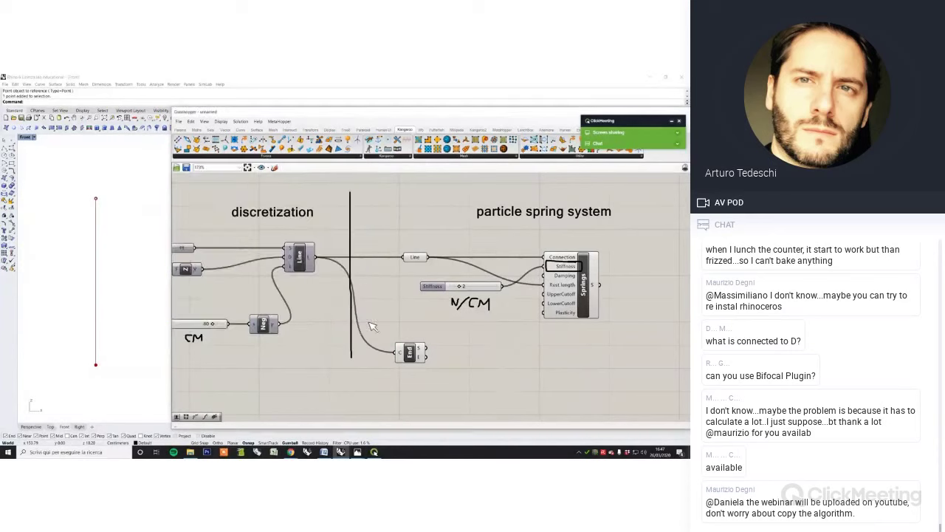
Add a UnaryForce component with the line's end point as its Point input, and place Bifocals to show component name labels
{"action": "left_click", "coordinate": [567, 358]}
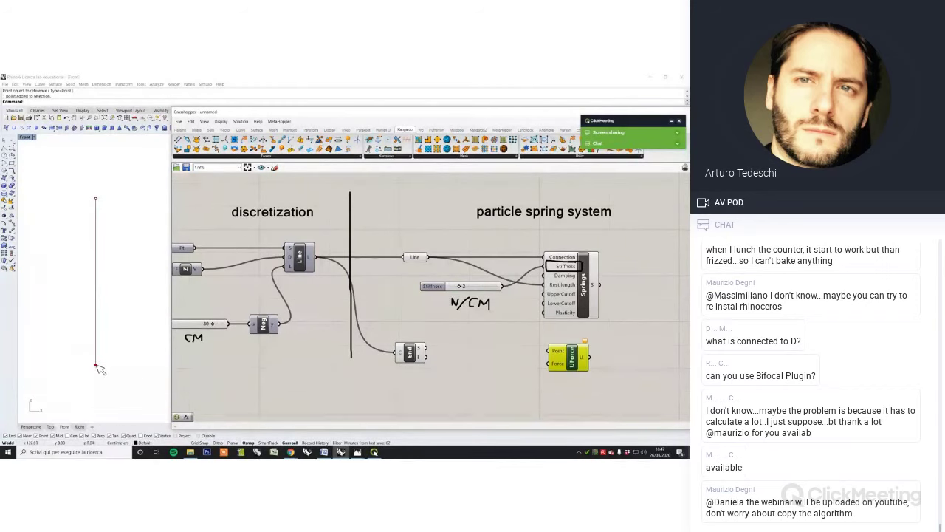
{"action": "left_click_drag", "start_coordinate": [427, 358], "coordinate": [548, 352]}
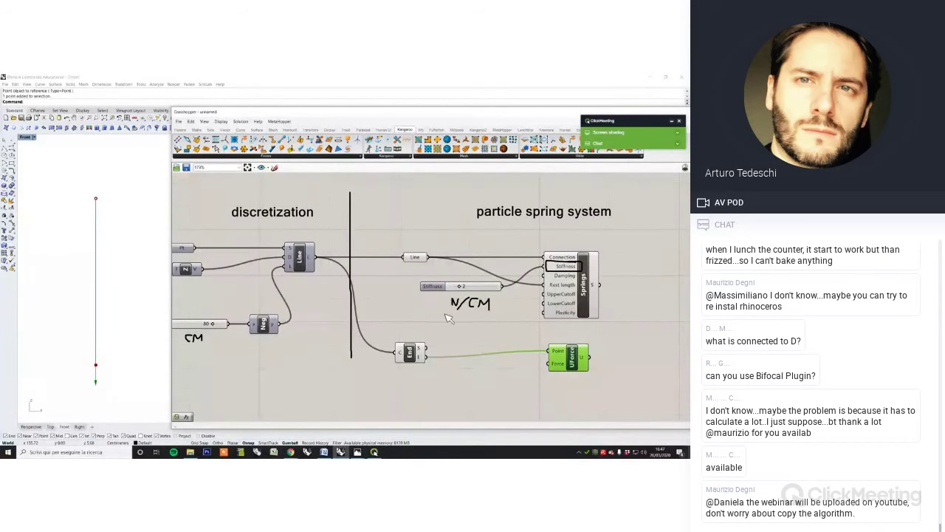
{"action": "left_click", "coordinate": [181, 130]}
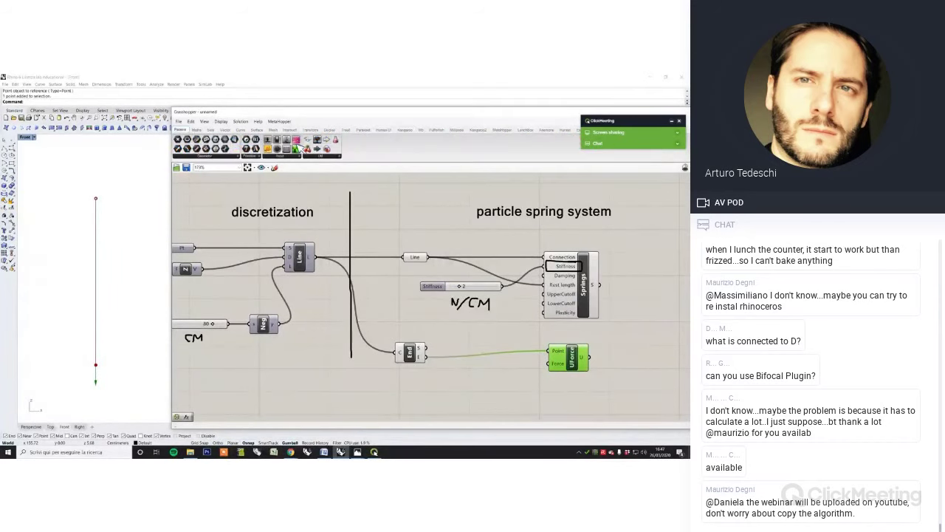
{"action": "left_click_drag", "start_coordinate": [308, 141], "coordinate": [458, 215]}
{"action": "right_click_drag", "start_coordinate": [478, 285], "coordinate": [484, 260]}
{"action": "left_click_drag", "start_coordinate": [582, 324], "coordinate": [582, 331]}
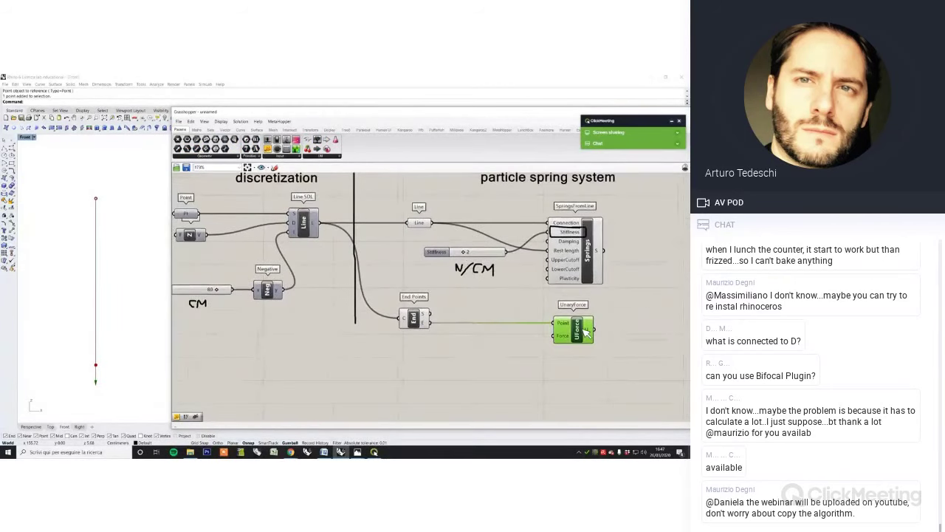
Delete the sketched vertical divider between the discretization and particle spring system parts
{"action": "left_click", "coordinate": [477, 353]}
{"action": "right_click_drag", "start_coordinate": [477, 353], "coordinate": [477, 362]}
{"action": "left_click_drag", "start_coordinate": [380, 357], "coordinate": [342, 327]}
{"action": "key", "text": "Delete"}
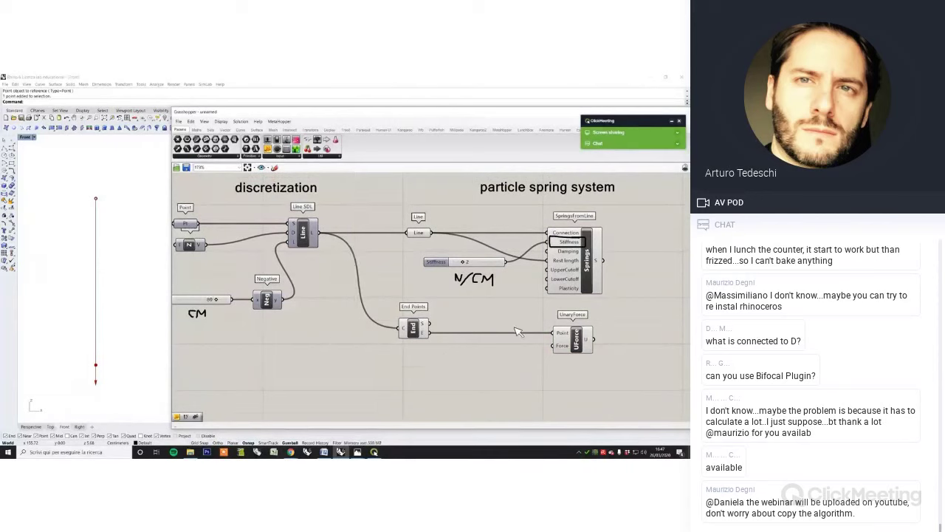
Shift UnaryForce slightly outward, add a Unit Z vector beside it and wire the vector into its Force input
{"action": "scroll", "coordinate": [520, 333], "scroll_direction": "up", "scroll_amount": 2}
{"action": "left_click", "coordinate": [590, 347]}
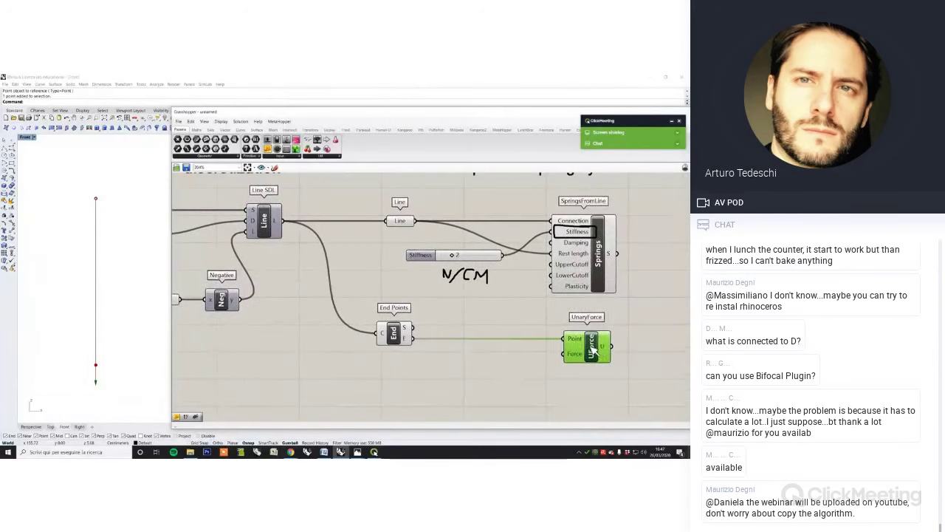
{"action": "left_click_drag", "start_coordinate": [592, 346], "coordinate": [598, 346]}
{"action": "double_click", "coordinate": [527, 374]}
{"action": "type", "text": "z"}
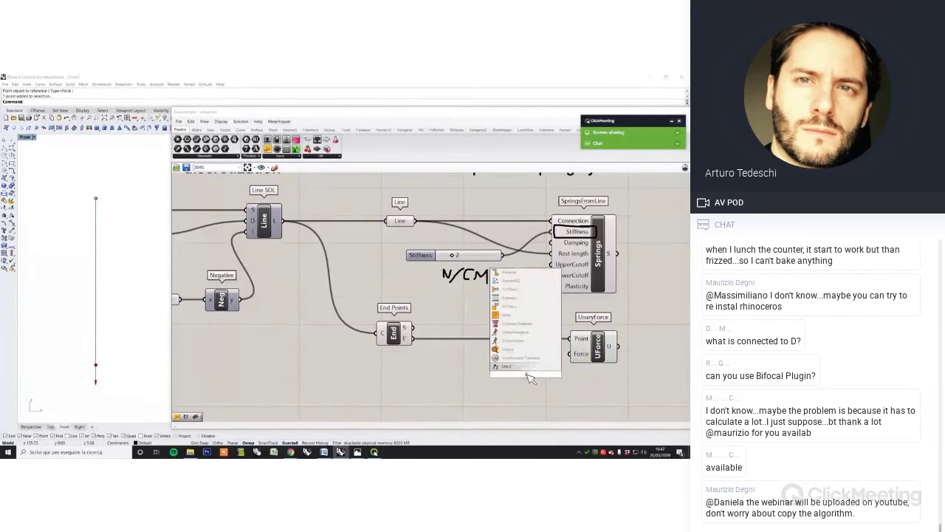
{"action": "key", "text": "Return"}
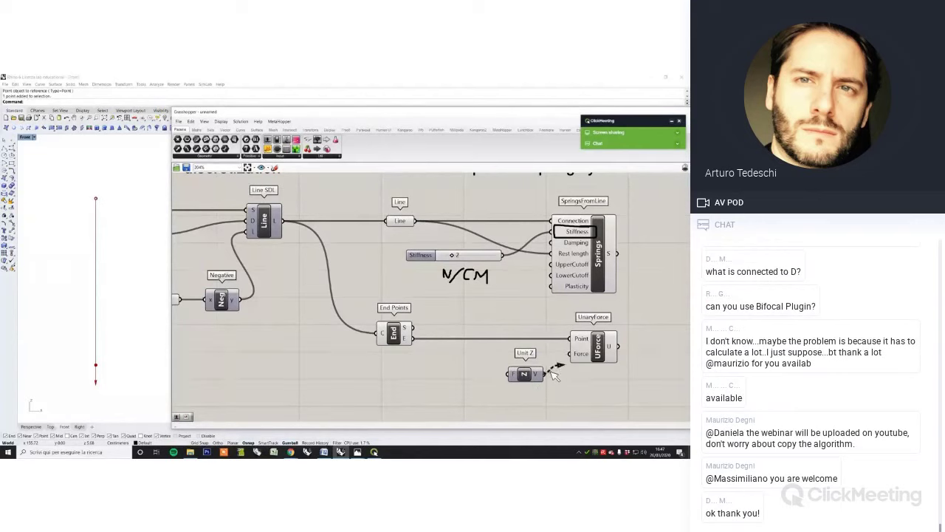
{"action": "left_click_drag", "start_coordinate": [554, 375], "coordinate": [571, 354]}
{"action": "right_click_drag", "start_coordinate": [483, 382], "coordinate": [469, 364]}
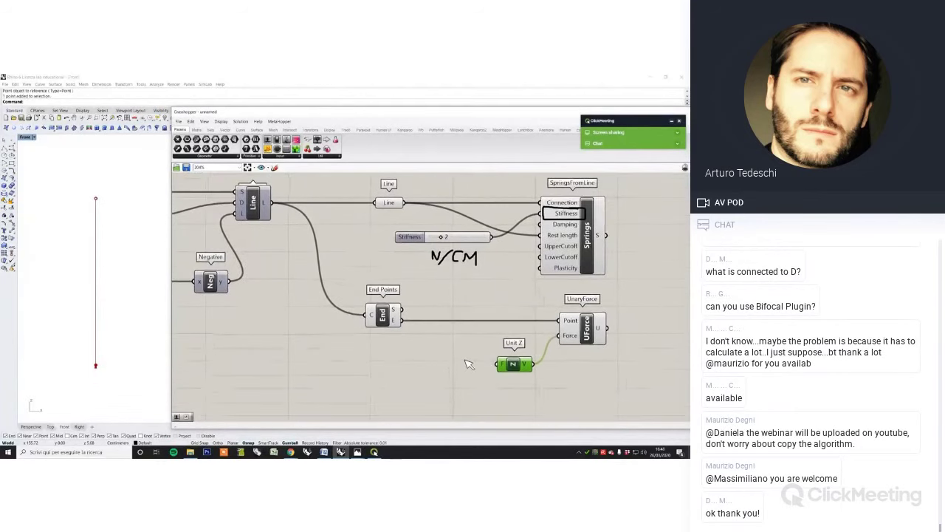
{"action": "left_click", "coordinate": [458, 373]}
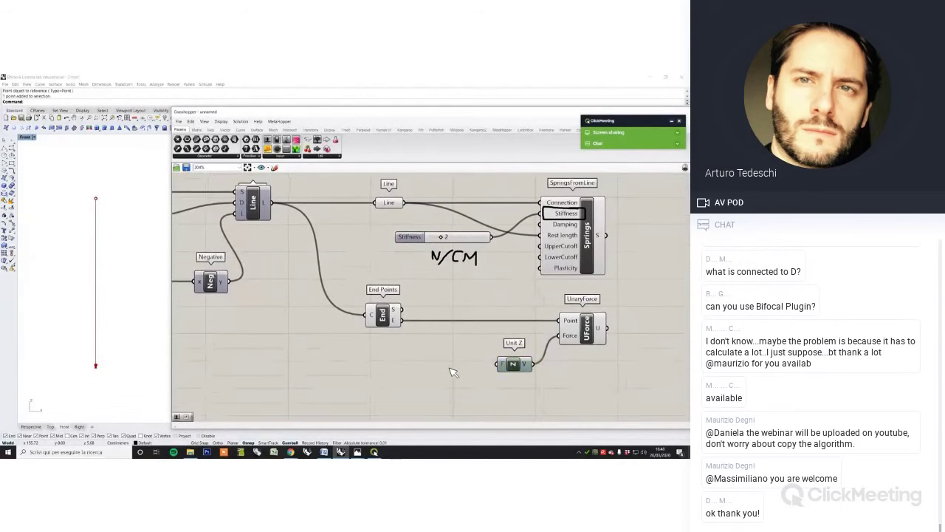
Check the cable's load in the Word document and add a number slider of 100 wired to the Unit Z factor
{"action": "left_click", "coordinate": [325, 451]}
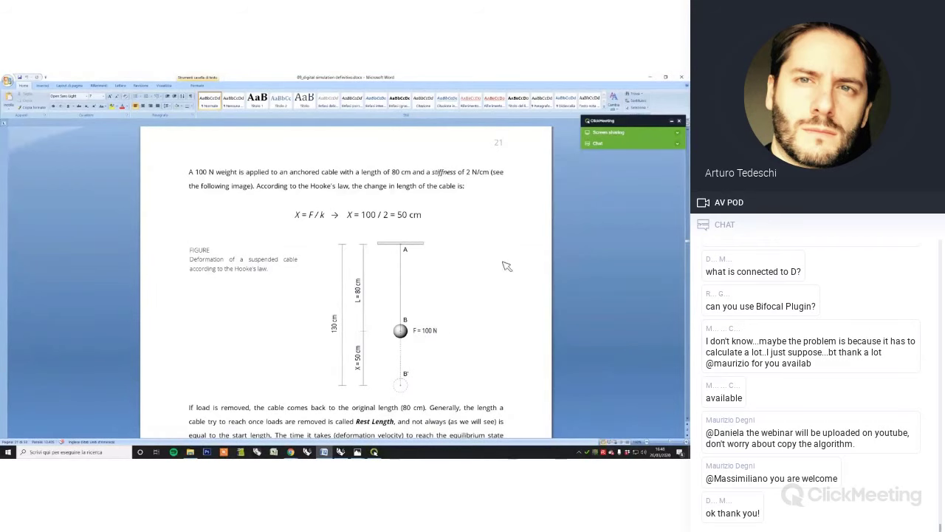
{"action": "left_click", "coordinate": [651, 77]}
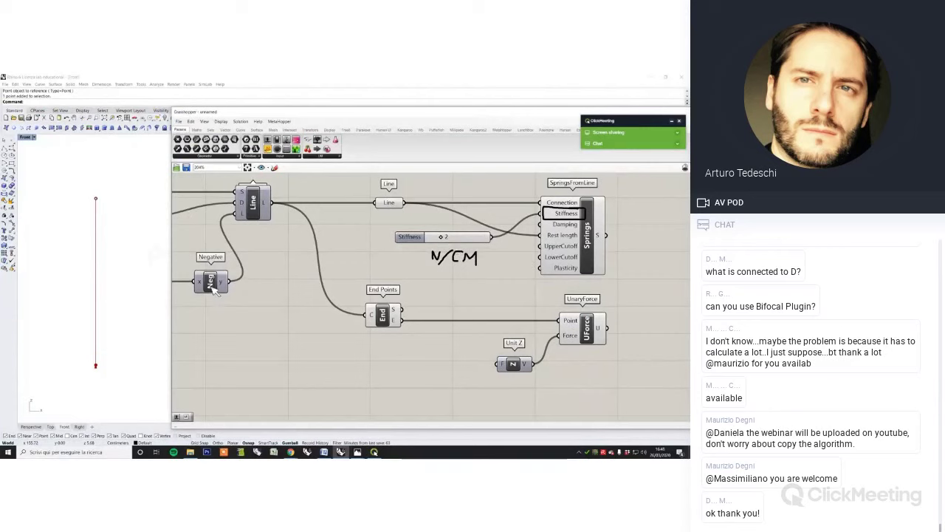
{"action": "double_click", "coordinate": [447, 379]}
{"action": "type", "text": "num"}
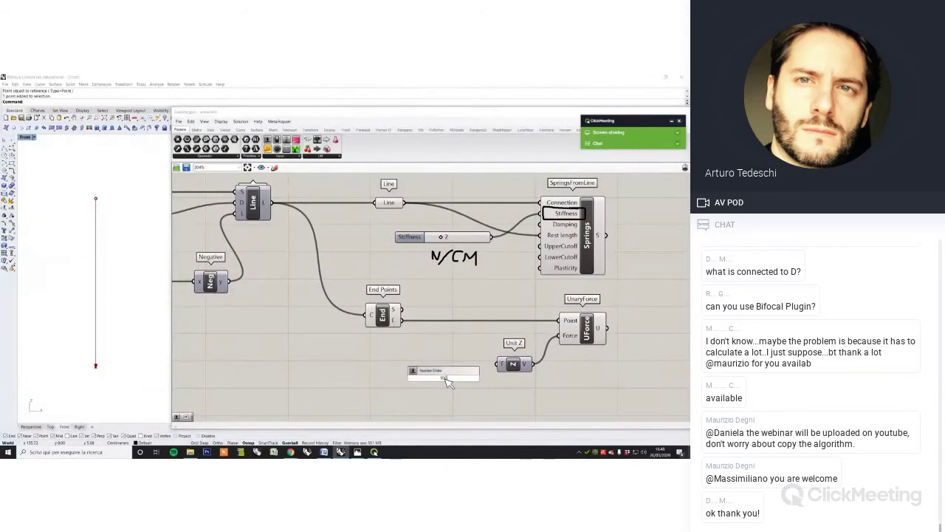
{"action": "left_click", "coordinate": [465, 384]}
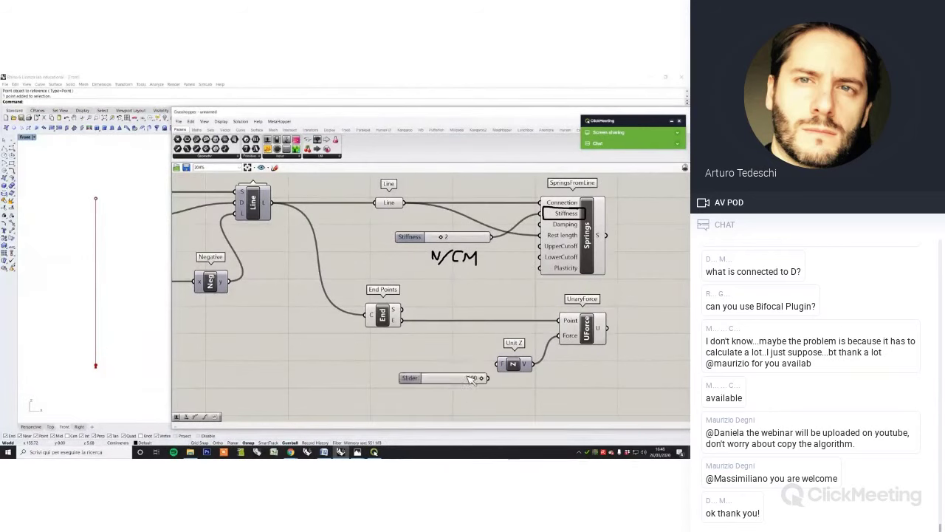
{"action": "left_click", "coordinate": [494, 375]}
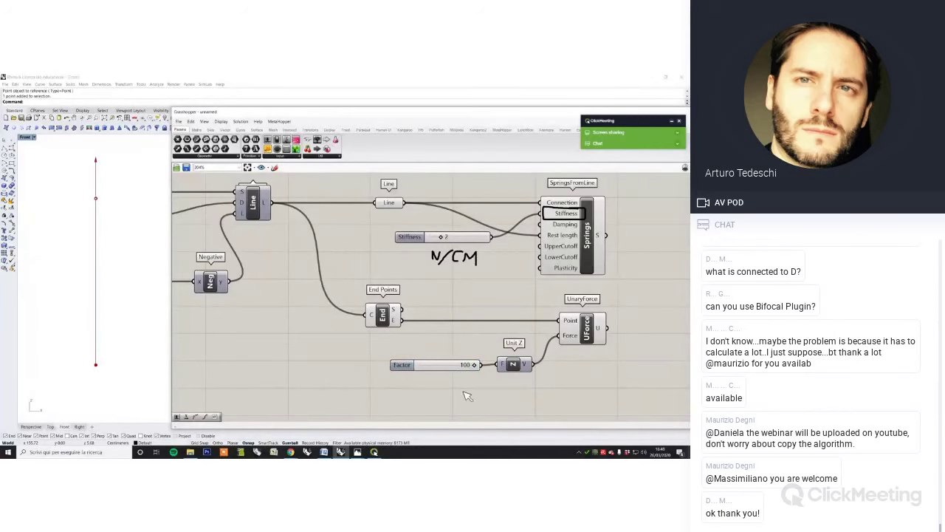
Recheck the load in the Word document and sketch the unit note "N" below the 100 force slider
{"action": "left_click", "coordinate": [326, 452]}
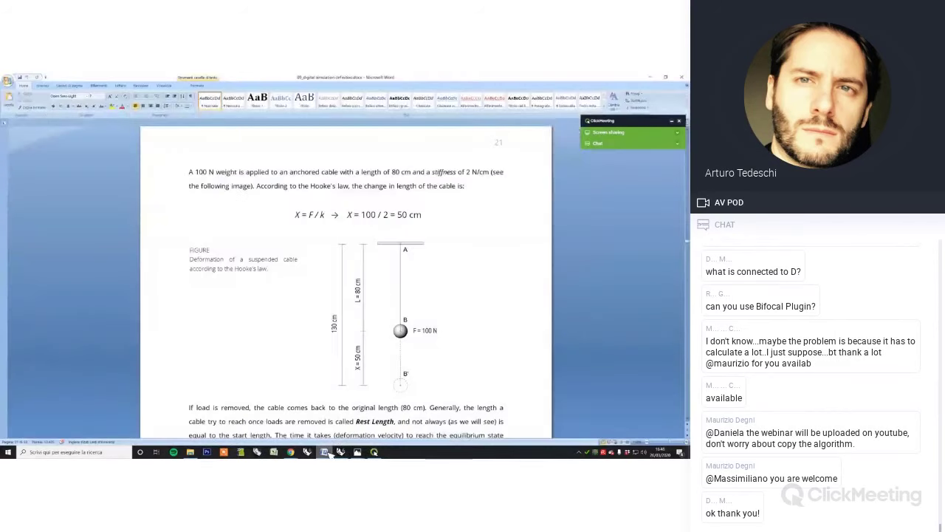
{"action": "left_click", "coordinate": [328, 452]}
{"action": "left_click_drag", "start_coordinate": [435, 369], "coordinate": [454, 380]}
{"action": "left_click", "coordinate": [453, 319]}
{"action": "left_click", "coordinate": [274, 168]}
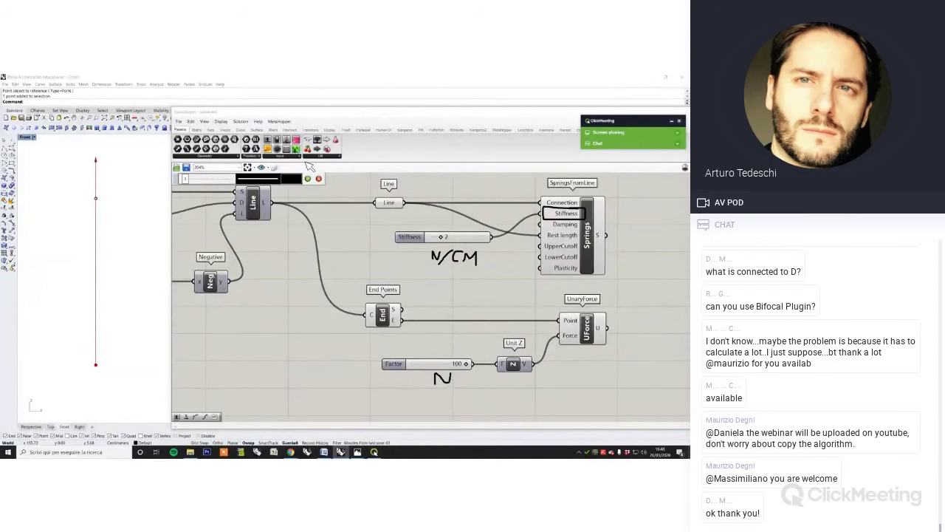
{"action": "left_click", "coordinate": [317, 178]}
Sketch arrows linking the "CM" and "N" unit notes with the "N/CM" stiffness note
{"action": "scroll", "coordinate": [507, 329], "scroll_direction": "down", "scroll_amount": 2}
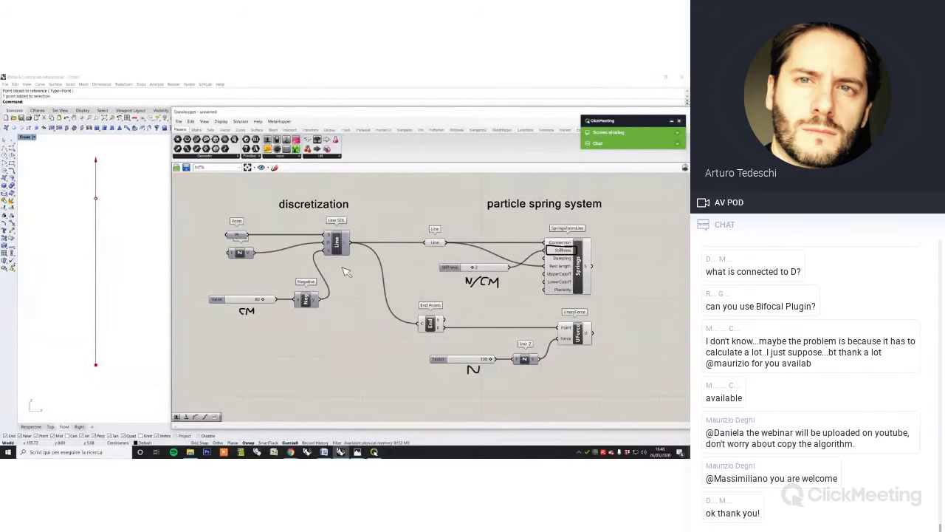
{"action": "mouse_move", "coordinate": [304, 304]}
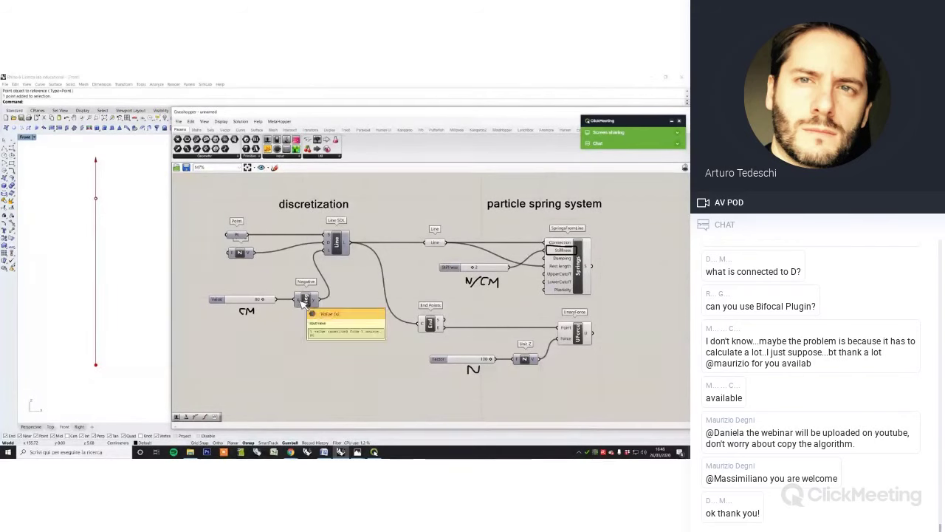
{"action": "left_click", "coordinate": [274, 168]}
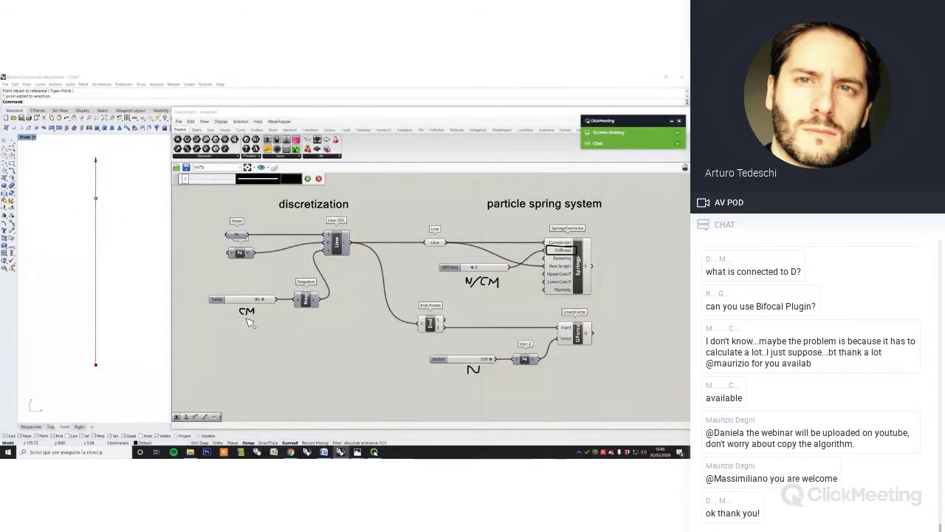
{"action": "mouse_move", "coordinate": [251, 318]}
{"action": "left_mouse_down"}
{"action": "mouse_move", "coordinate": [415, 335]}
{"action": "mouse_move", "coordinate": [480, 295]}
{"action": "mouse_move", "coordinate": [500, 294]}
{"action": "left_mouse_up"}
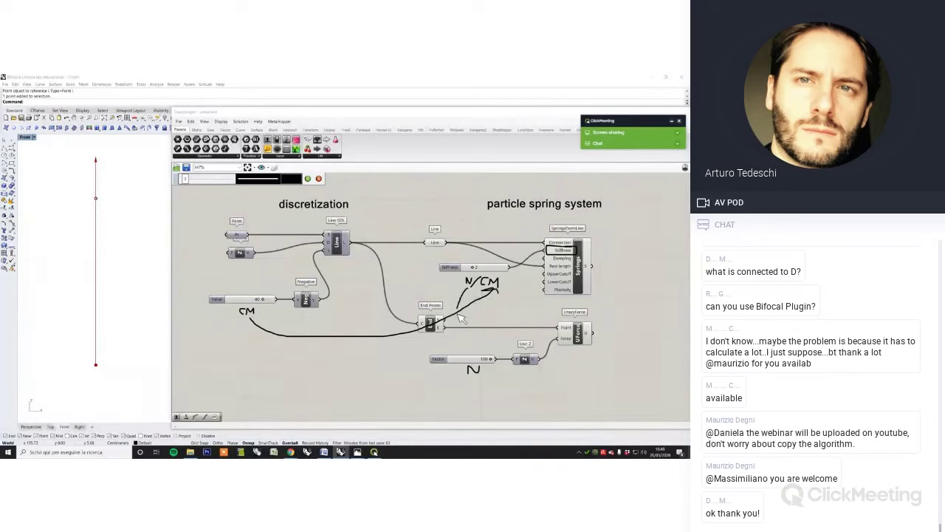
{"action": "left_click_drag", "start_coordinate": [471, 371], "coordinate": [465, 363]}
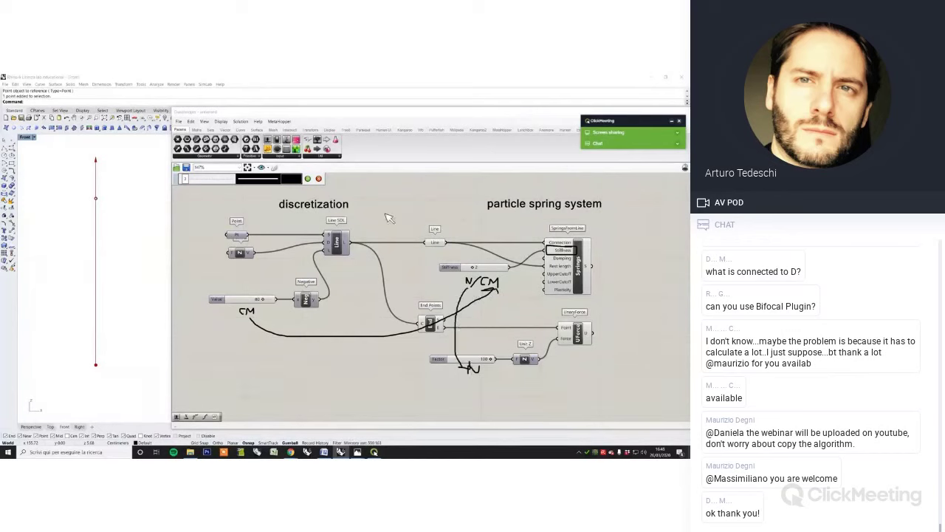
{"action": "left_click", "coordinate": [308, 179]}
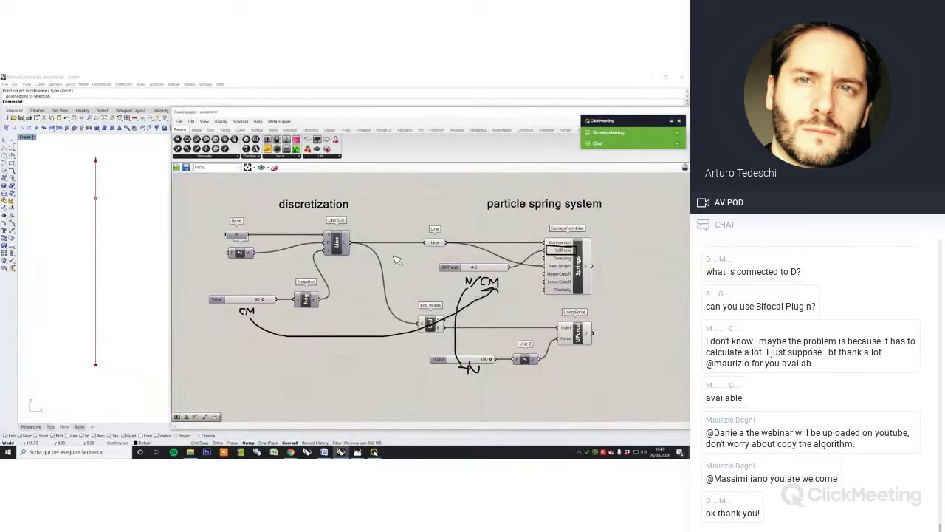
Delete the sketched arrows between the unit notes
{"action": "scroll", "coordinate": [399, 263], "scroll_direction": "down", "scroll_amount": 2}
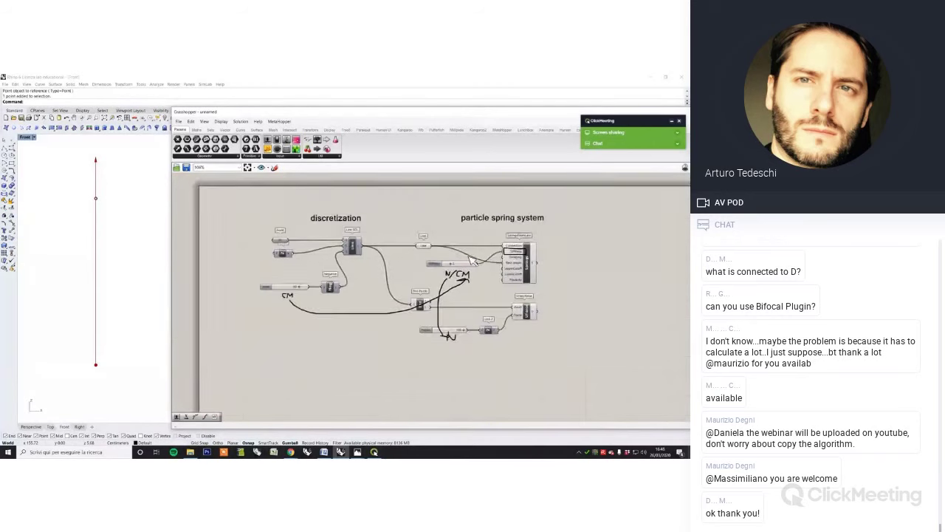
{"action": "scroll", "coordinate": [414, 268], "scroll_direction": "up", "scroll_amount": 2}
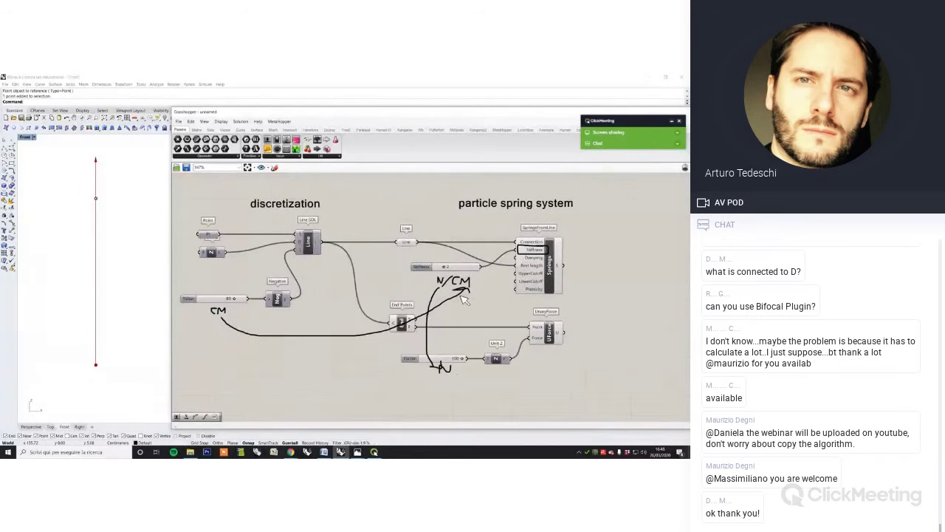
{"action": "key", "text": "Delete"}
{"action": "right_click_drag", "start_coordinate": [507, 314], "coordinate": [476, 316]}
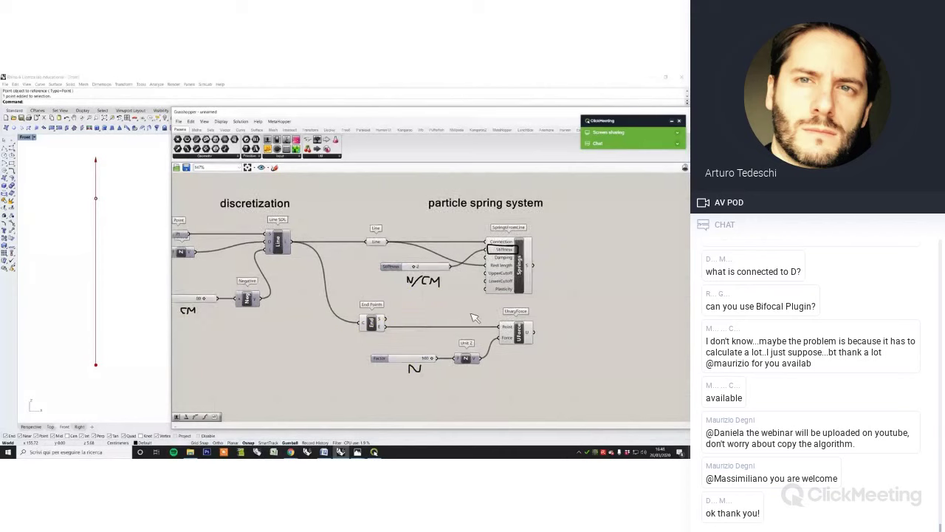
Insert a Negative component between the 100 force slider and the Unit Z component so the load points downward
{"action": "right_click_drag", "start_coordinate": [527, 332], "coordinate": [492, 325]}
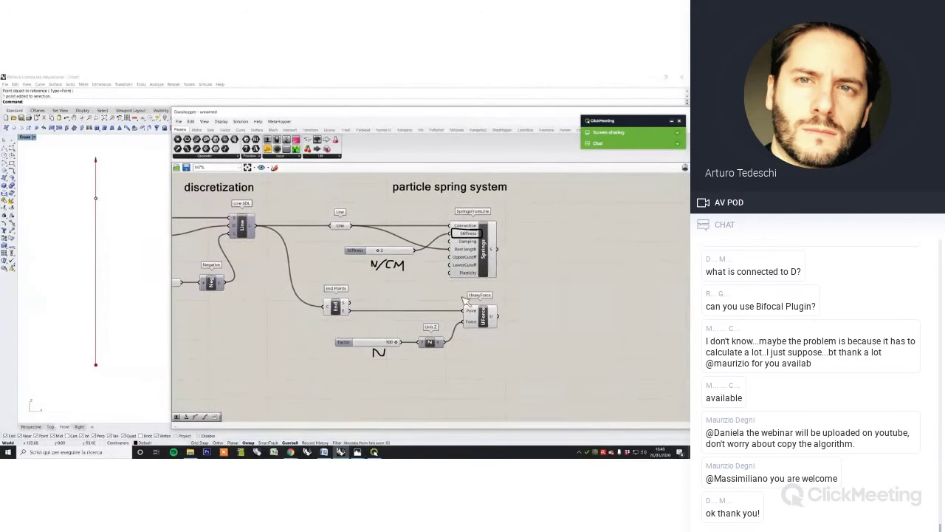
{"action": "left_click_drag", "start_coordinate": [383, 367], "coordinate": [346, 327]}
{"action": "left_click_drag", "start_coordinate": [359, 343], "coordinate": [316, 344]}
{"action": "double_click", "coordinate": [395, 375]}
{"action": "type", "text": "neg"}
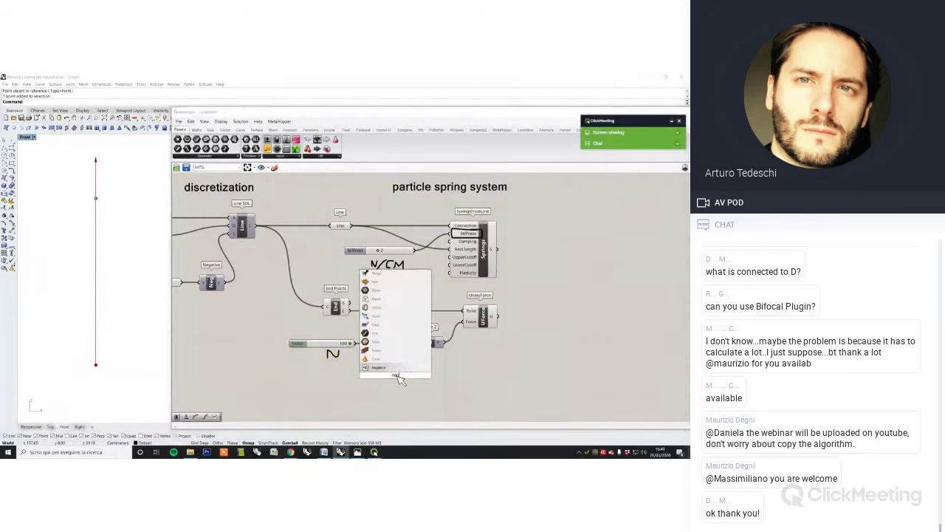
{"action": "left_click", "coordinate": [394, 369]}
{"action": "left_click_drag", "start_coordinate": [356, 344], "coordinate": [421, 343]}
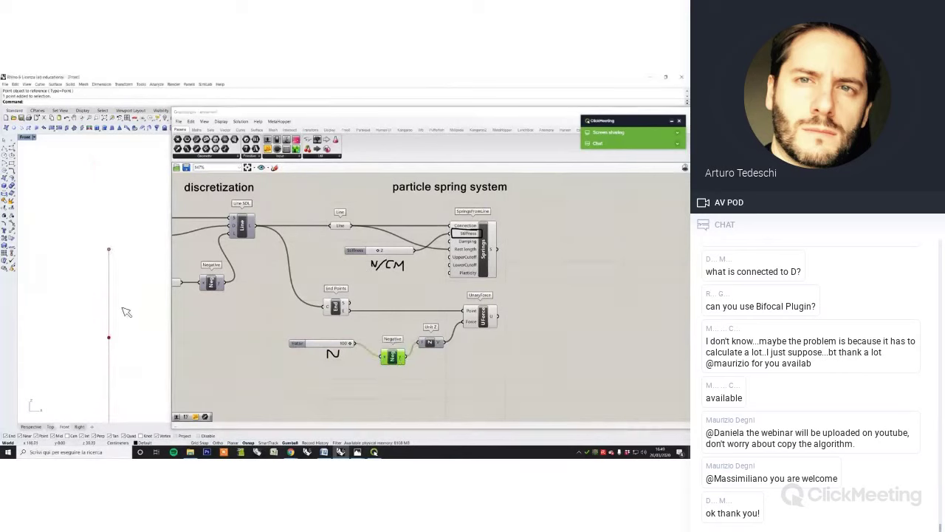
{"action": "left_click_drag", "start_coordinate": [395, 362], "coordinate": [391, 348]}
{"action": "left_click", "coordinate": [466, 352]}
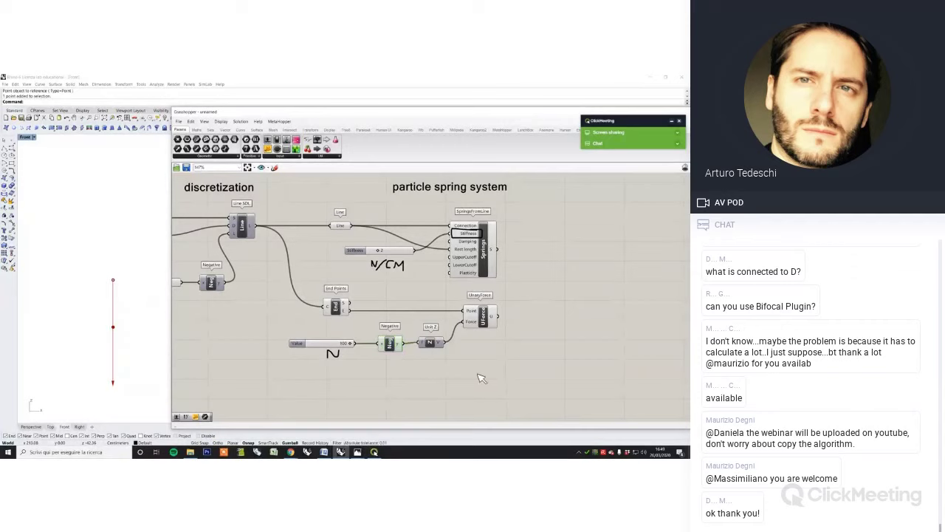
Add a Point parameter below UnaryForce and wire the start output of End Points into it
{"action": "double_click", "coordinate": [479, 375]}
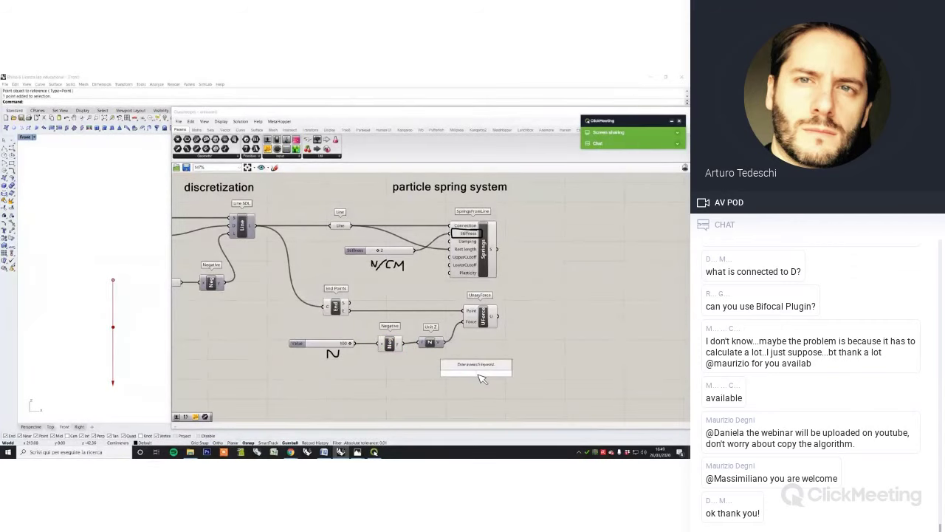
{"action": "type", "text": "point"}
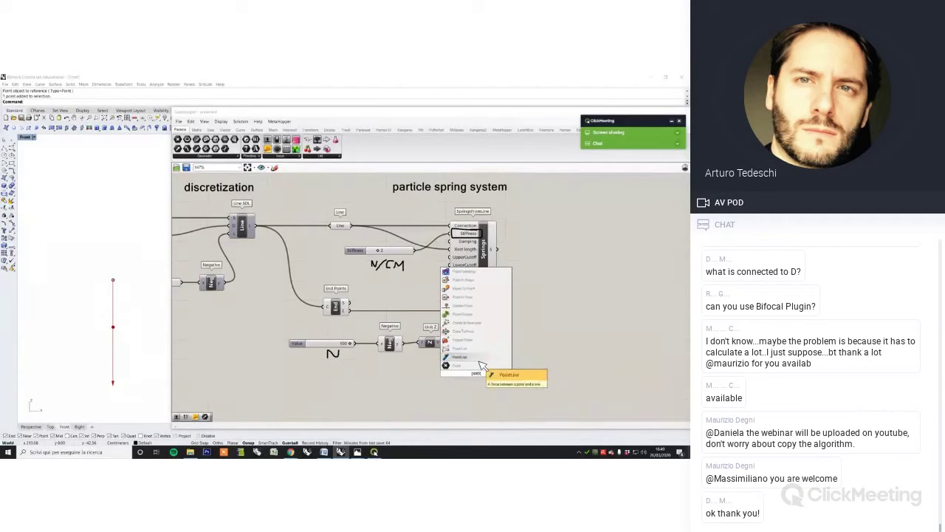
{"action": "left_click", "coordinate": [481, 366]}
{"action": "scroll", "coordinate": [384, 320], "scroll_direction": "up", "scroll_amount": 2}
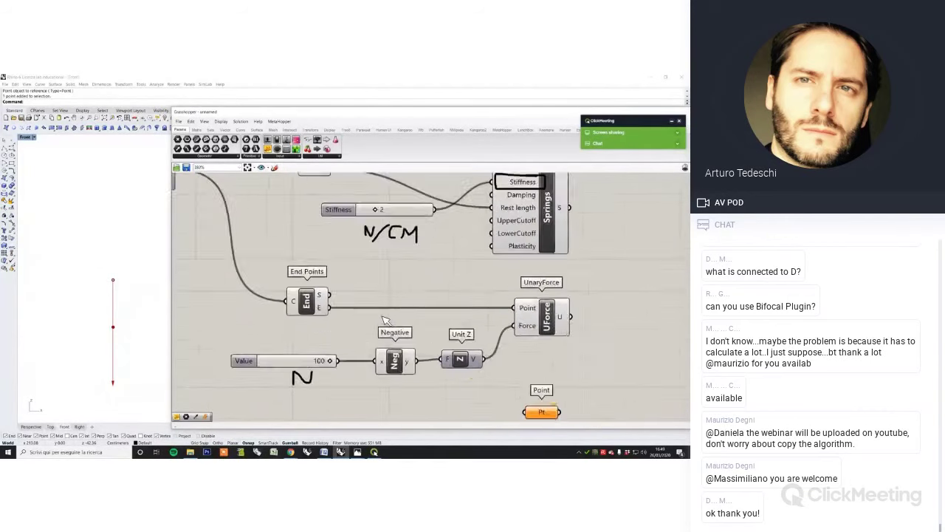
{"action": "left_click_drag", "start_coordinate": [329, 294], "coordinate": [488, 356]}
{"action": "left_click", "coordinate": [436, 352]}
{"action": "scroll", "coordinate": [436, 351], "scroll_direction": "down", "scroll_amount": 3}
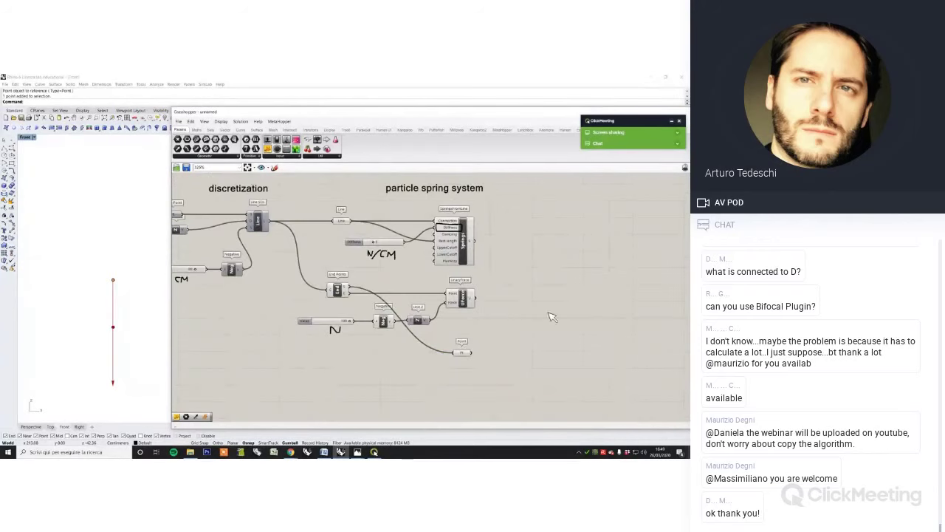
Add a KangarooPhysics component and flatten its Force objects and AnchorPoints inputs
{"action": "double_click", "coordinate": [577, 292]}
{"action": "type", "text": "kanga"}
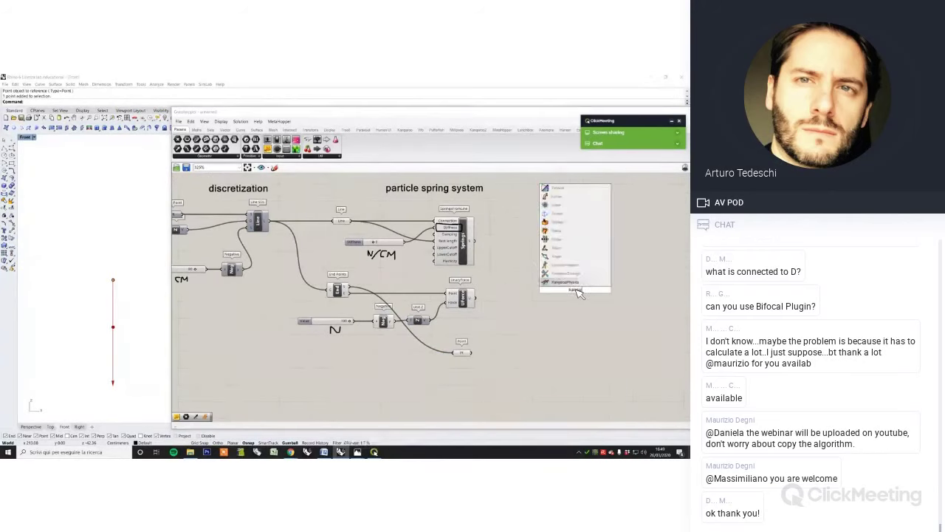
{"action": "left_click", "coordinate": [573, 282]}
{"action": "scroll", "coordinate": [573, 280], "scroll_direction": "up", "scroll_amount": 3}
{"action": "right_click_drag", "start_coordinate": [558, 273], "coordinate": [542, 268]}
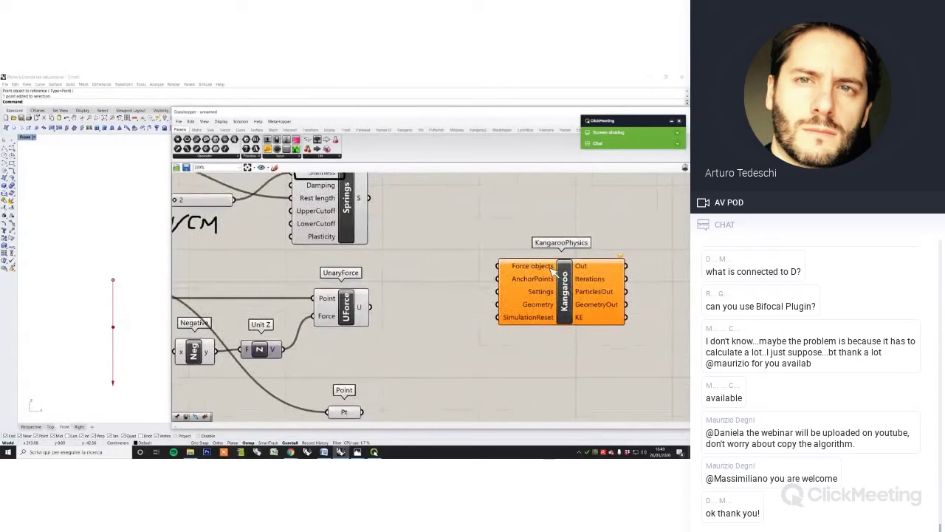
{"action": "right_click", "coordinate": [541, 267]}
{"action": "left_click", "coordinate": [556, 316]}
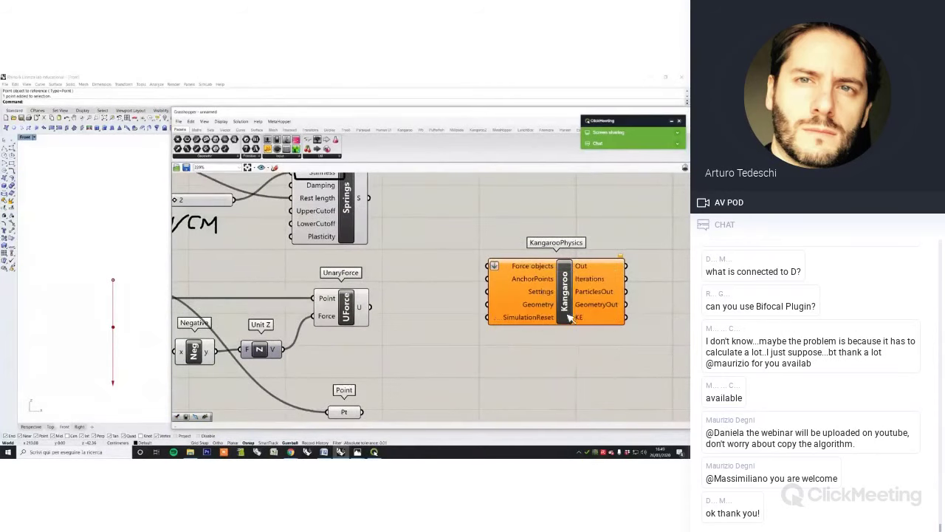
{"action": "right_click", "coordinate": [541, 280]}
{"action": "left_click", "coordinate": [565, 317]}
{"action": "scroll", "coordinate": [513, 294], "scroll_direction": "down", "scroll_amount": 3}
{"action": "left_click_drag", "start_coordinate": [547, 305], "coordinate": [552, 253]}
Merge the spring and UnaryForce outputs into Kangaroo's Force objects input and wire the Point parameter to AnchorPoints
{"action": "double_click", "coordinate": [469, 296]}
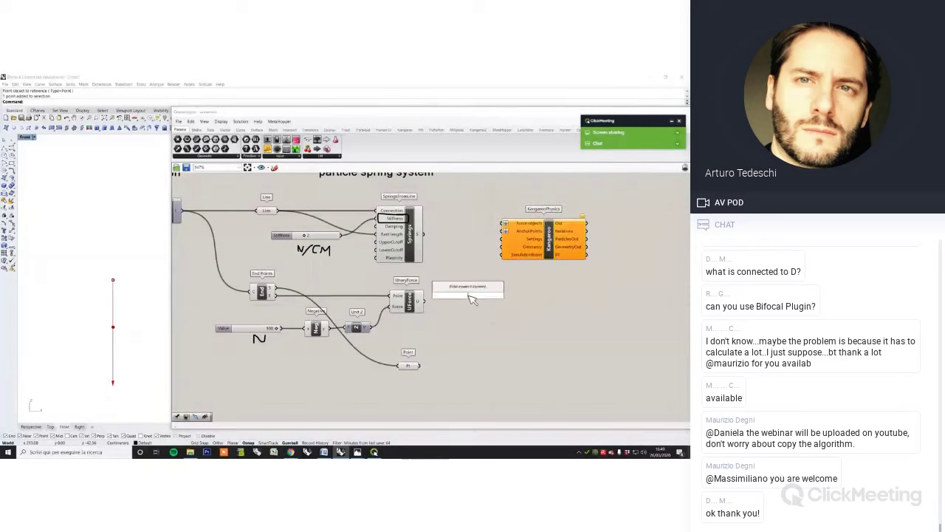
{"action": "type", "text": "m"}
{"action": "left_click", "coordinate": [450, 287]}
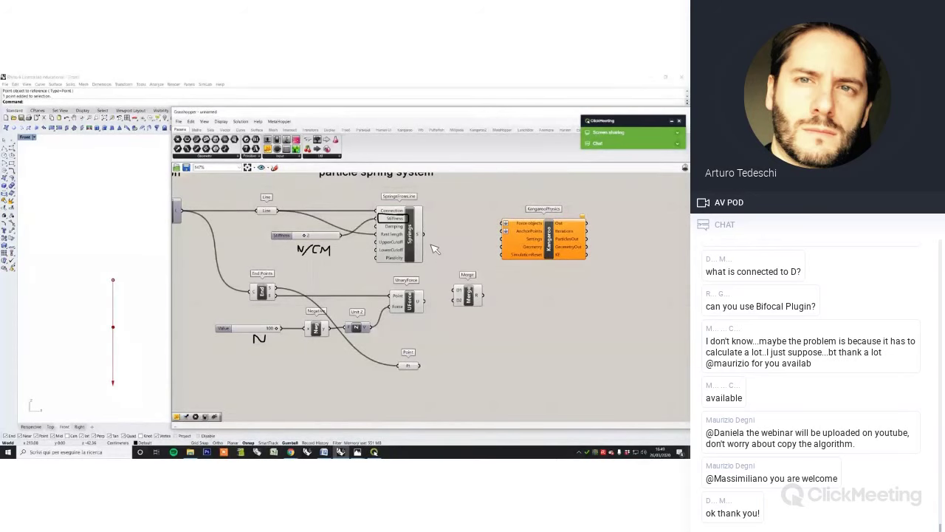
{"action": "left_click_drag", "start_coordinate": [422, 235], "coordinate": [503, 223]}
{"action": "left_click_drag", "start_coordinate": [543, 250], "coordinate": [569, 322]}
{"action": "left_click", "coordinate": [475, 365]}
{"action": "left_click_drag", "start_coordinate": [419, 366], "coordinate": [574, 324]}
{"action": "left_click_drag", "start_coordinate": [471, 296], "coordinate": [471, 298]}
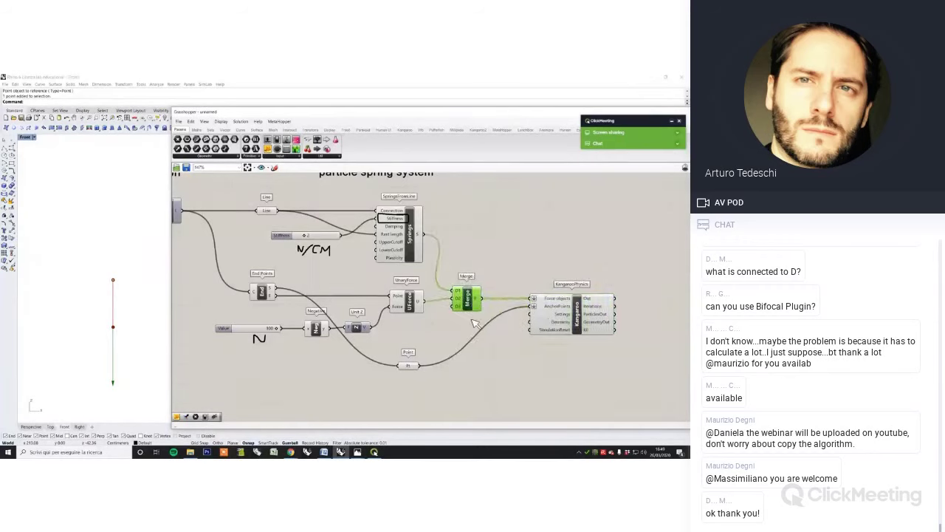
Turn off the preview of the particle spring system components
{"action": "scroll", "coordinate": [479, 347], "scroll_direction": "down", "scroll_amount": 3}
{"action": "left_click_drag", "start_coordinate": [482, 375], "coordinate": [350, 262]}
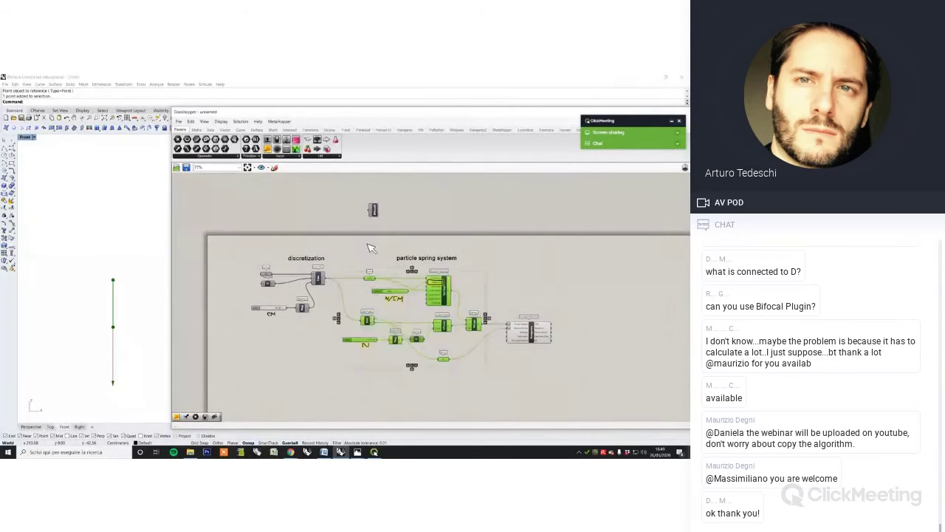
{"action": "right_click", "coordinate": [368, 244]}
{"action": "left_click", "coordinate": [384, 254]}
{"action": "left_click", "coordinate": [591, 389]}
Add a Curve parameter beside KangarooPhysics and wire the GeometryOut output into it
{"action": "scroll", "coordinate": [582, 378], "scroll_direction": "up", "scroll_amount": 3}
{"action": "double_click", "coordinate": [569, 342]}
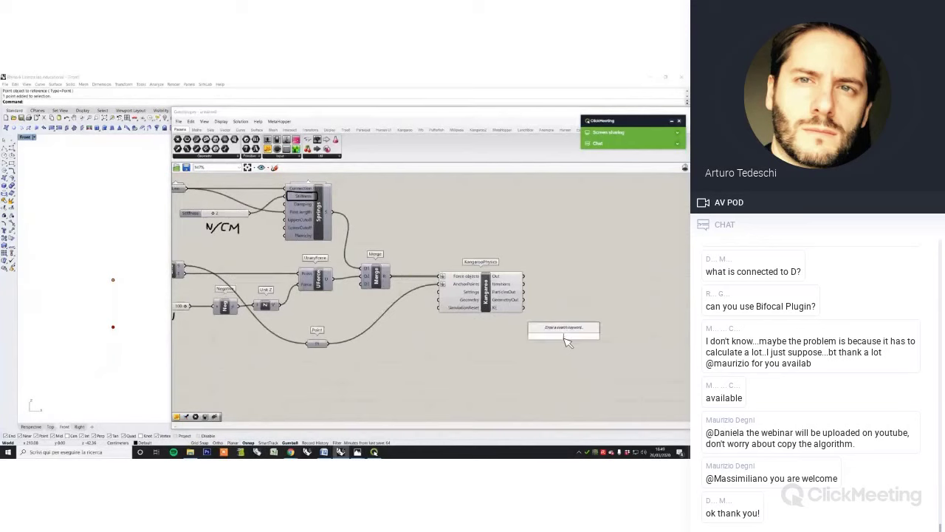
{"action": "type", "text": "curve"}
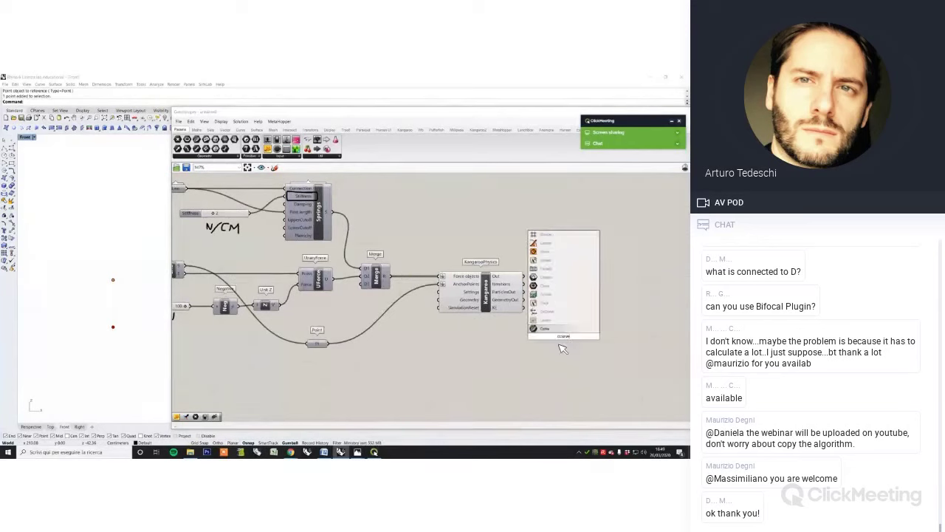
{"action": "left_click", "coordinate": [557, 330]}
{"action": "scroll", "coordinate": [563, 337], "scroll_direction": "up", "scroll_amount": 2}
{"action": "left_click_drag", "start_coordinate": [565, 339], "coordinate": [567, 285]}
{"action": "left_click_drag", "start_coordinate": [508, 287], "coordinate": [555, 293]}
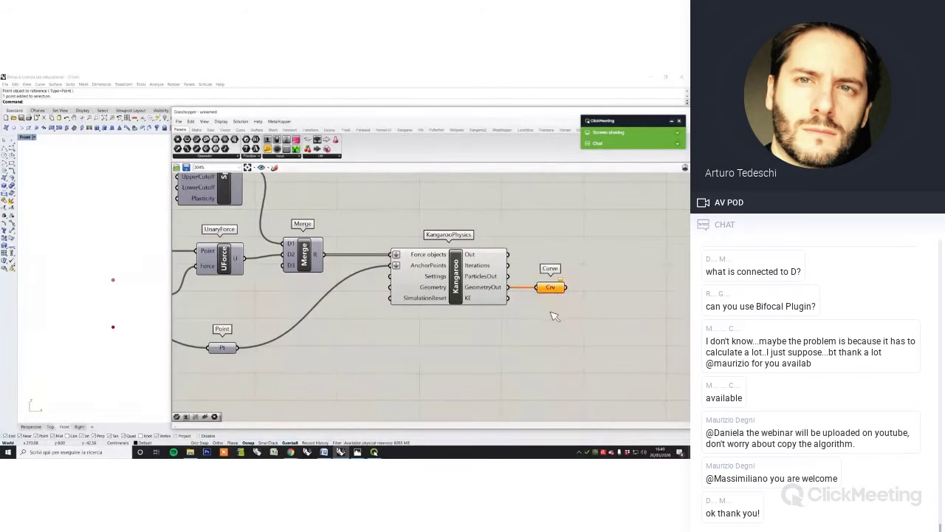
Place a Timer below KangarooPhysics and set its interval to 10 ms
{"action": "double_click", "coordinate": [417, 344]}
{"action": "type", "text": "timer"}
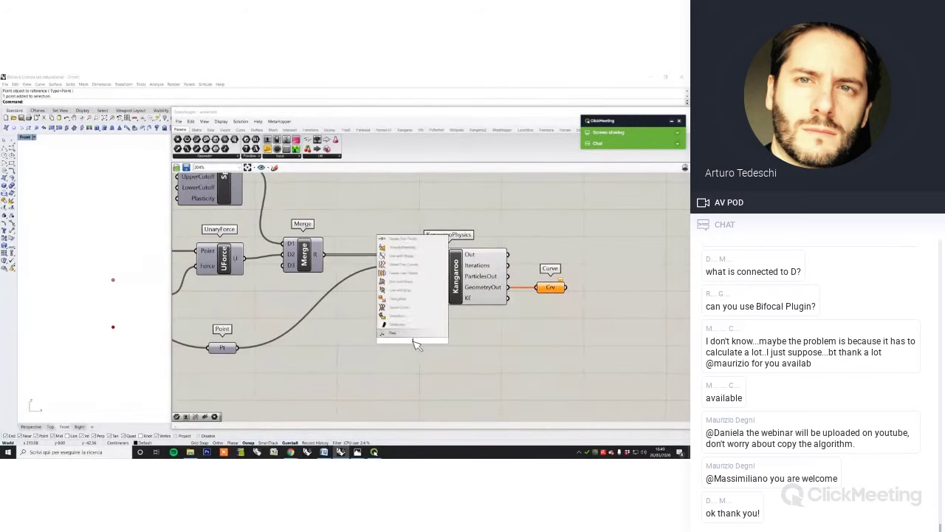
{"action": "key", "text": "Return"}
{"action": "right_click", "coordinate": [419, 342]}
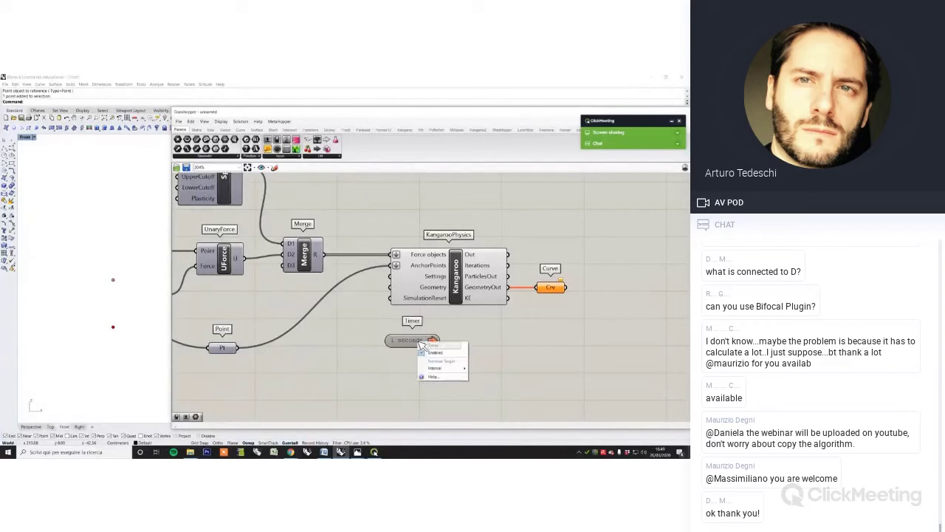
{"action": "mouse_move", "coordinate": [443, 368]}
{"action": "left_click_drag", "start_coordinate": [495, 427], "coordinate": [462, 427]}
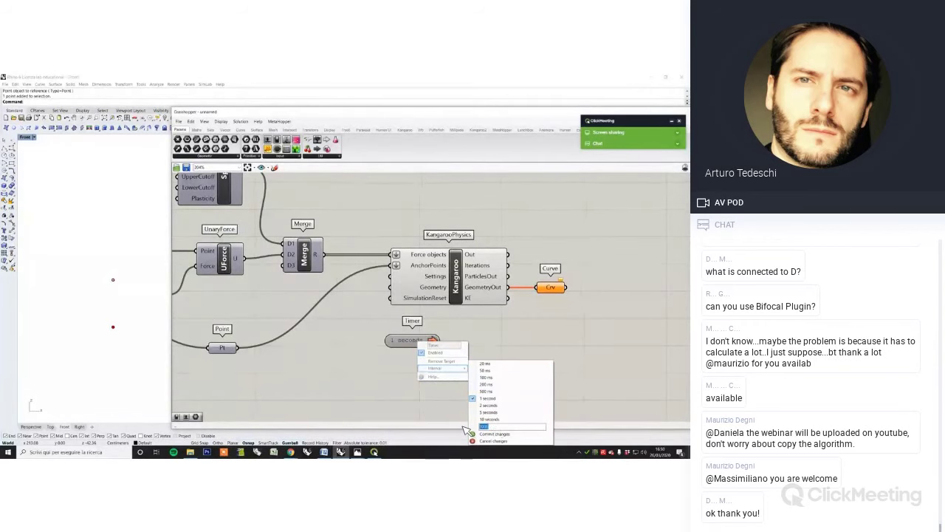
{"action": "type", "text": "10"}
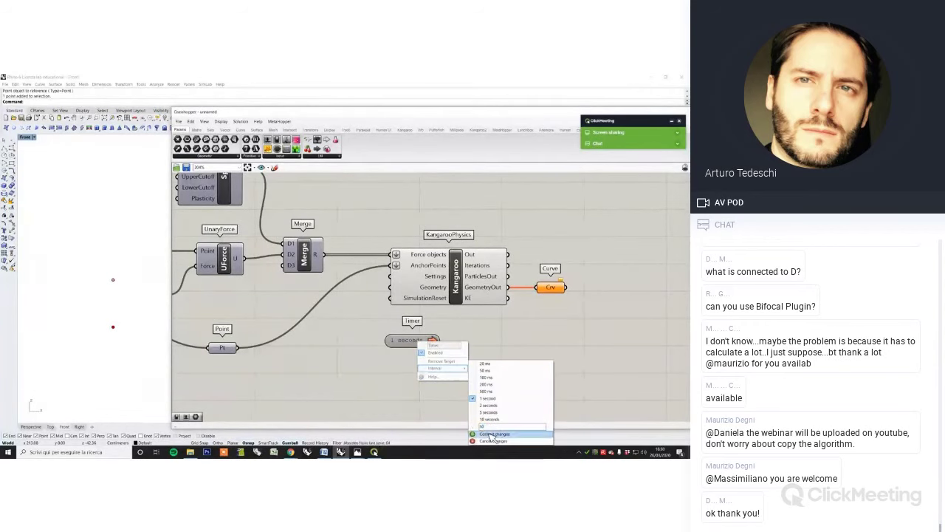
{"action": "left_click", "coordinate": [488, 433]}
{"action": "left_click_drag", "start_coordinate": [411, 340], "coordinate": [433, 353]}
Add a Boolean Toggle set to True, wire it to SimulationReset, and attach the timer to KangarooPhysics
{"action": "double_click", "coordinate": [367, 358]}
{"action": "type", "text": "togg"}
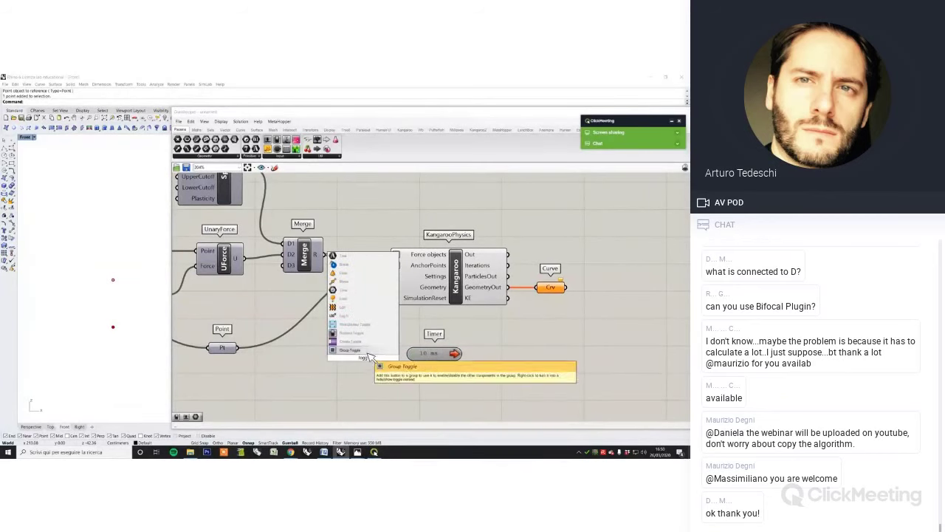
{"action": "left_click", "coordinate": [371, 348]}
{"action": "left_click_drag", "start_coordinate": [369, 350], "coordinate": [390, 297]}
{"action": "left_click_drag", "start_coordinate": [455, 353], "coordinate": [470, 303]}
{"action": "left_click", "coordinate": [494, 350]}
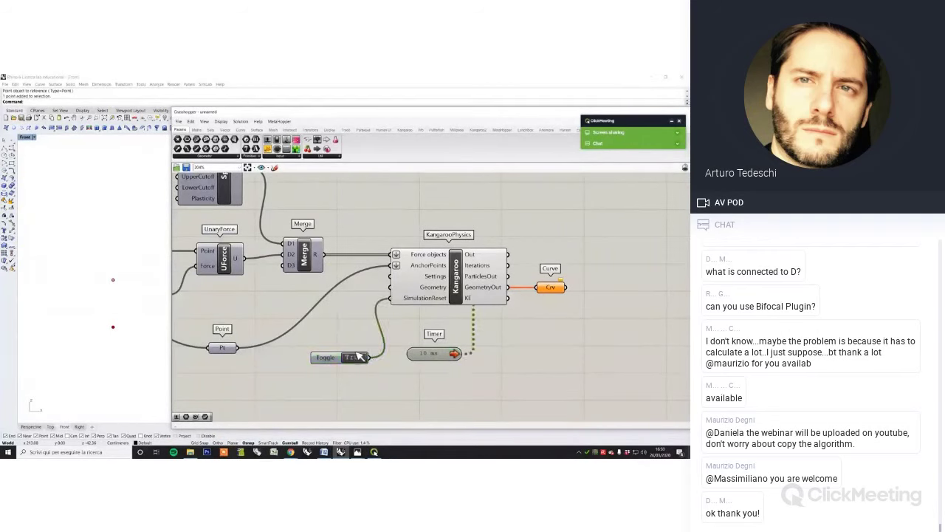
Wire the Line parameter into the Geometry input of KangarooPhysics
{"action": "scroll", "coordinate": [357, 365], "scroll_direction": "down", "scroll_amount": 5}
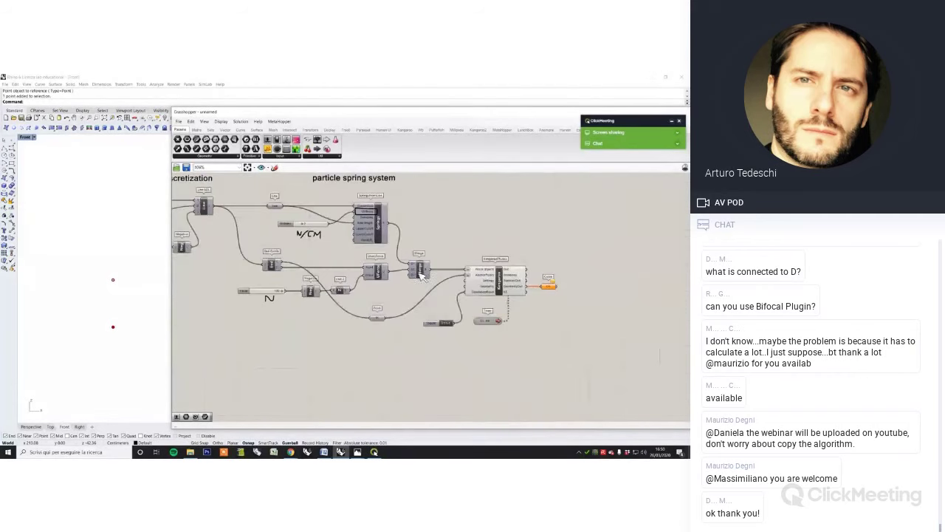
{"action": "left_click_drag", "start_coordinate": [309, 223], "coordinate": [499, 304]}
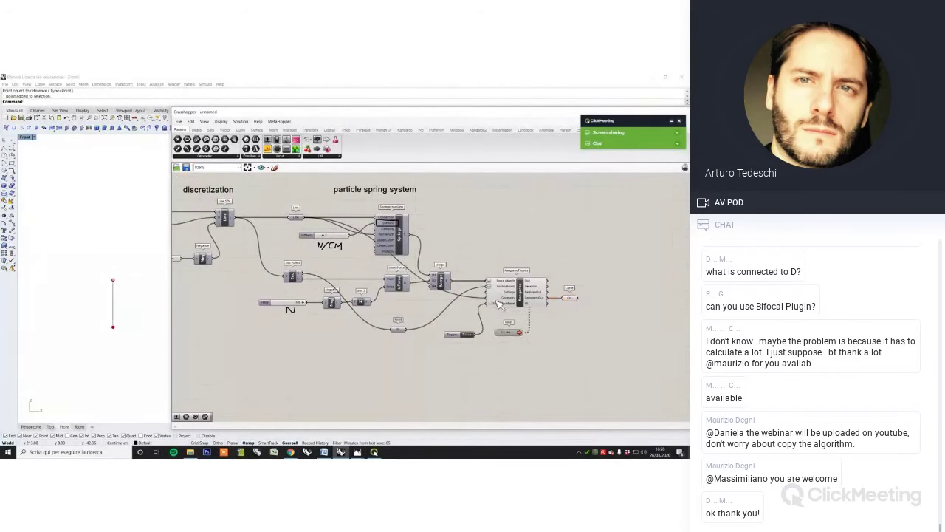
{"action": "left_click", "coordinate": [302, 219]}
{"action": "scroll", "coordinate": [310, 216], "scroll_direction": "up", "scroll_amount": 2}
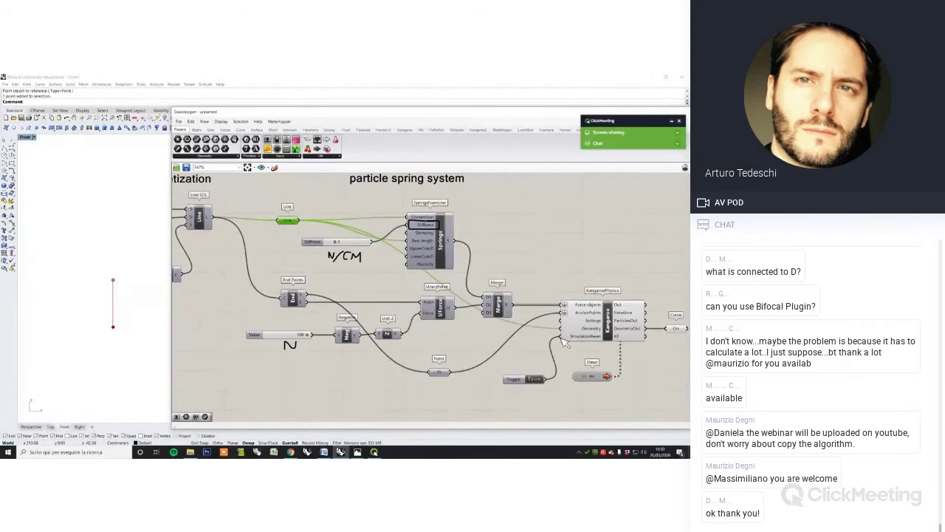
Run the simulation by switching the toggle to False, examine the stretched cable in Rhino, and reset the toggle to True
{"action": "right_click_drag", "start_coordinate": [658, 373], "coordinate": [553, 360]}
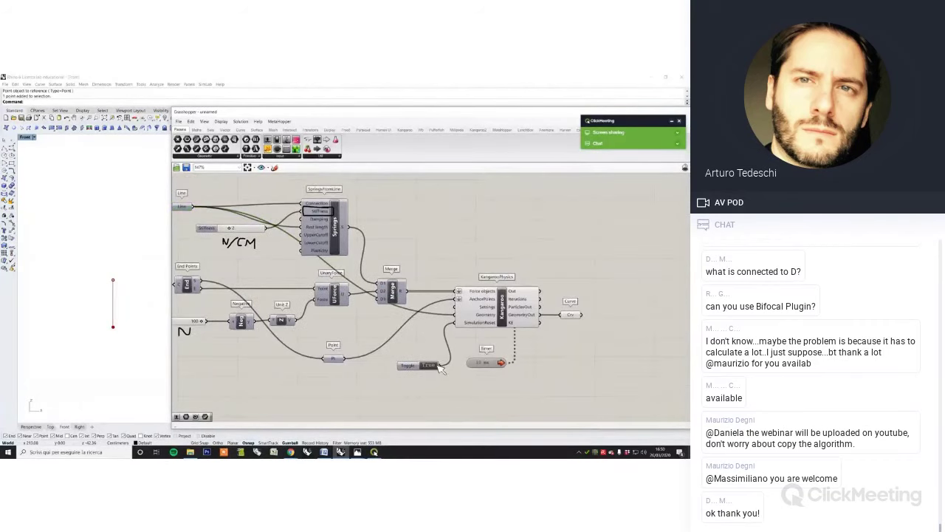
{"action": "scroll", "coordinate": [439, 369], "scroll_direction": "up", "scroll_amount": 1}
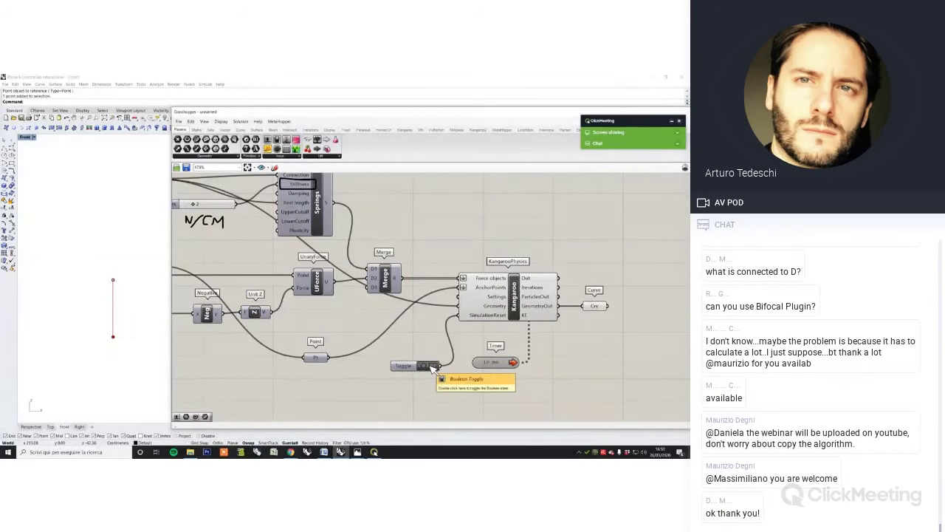
{"action": "left_click", "coordinate": [101, 349]}
{"action": "scroll", "coordinate": [118, 346], "scroll_direction": "up", "scroll_amount": 10}
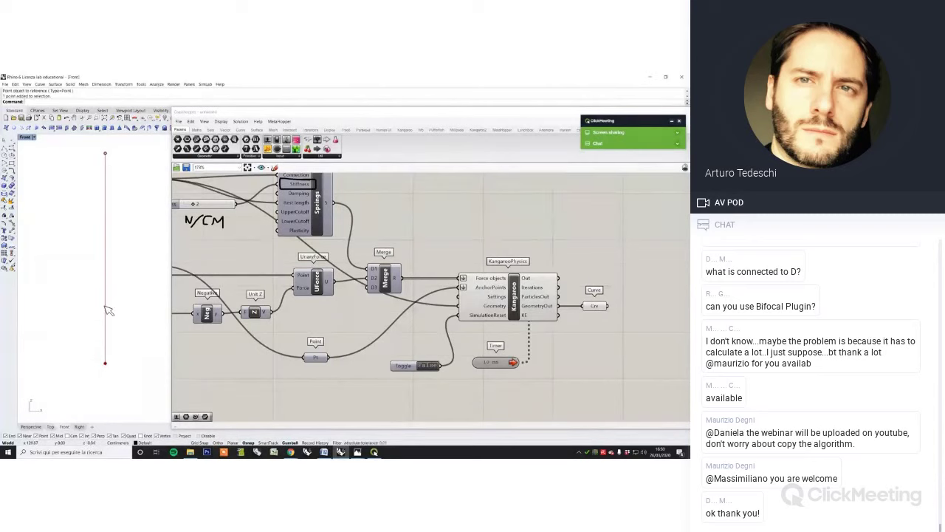
{"action": "left_click", "coordinate": [432, 370]}
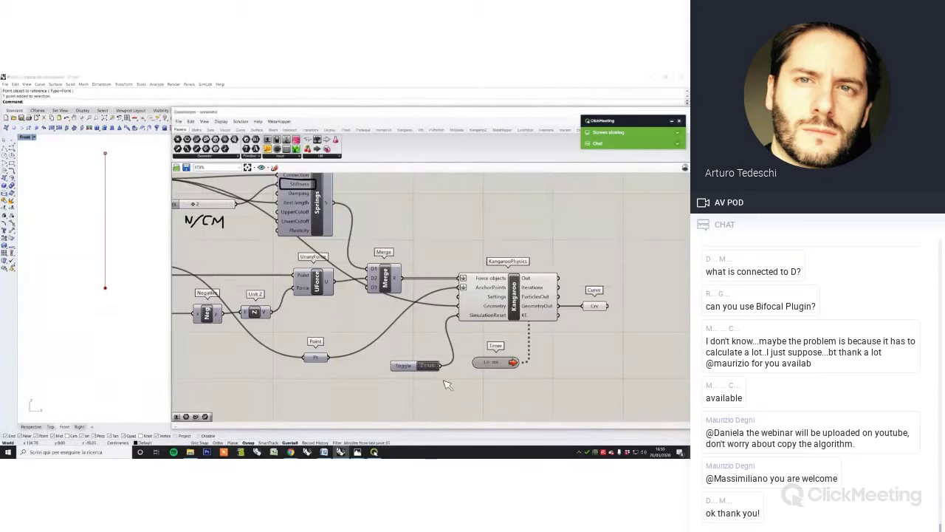
Place an empty Panel beyond the Curve parameter
{"action": "right_click_drag", "start_coordinate": [648, 331], "coordinate": [573, 336]}
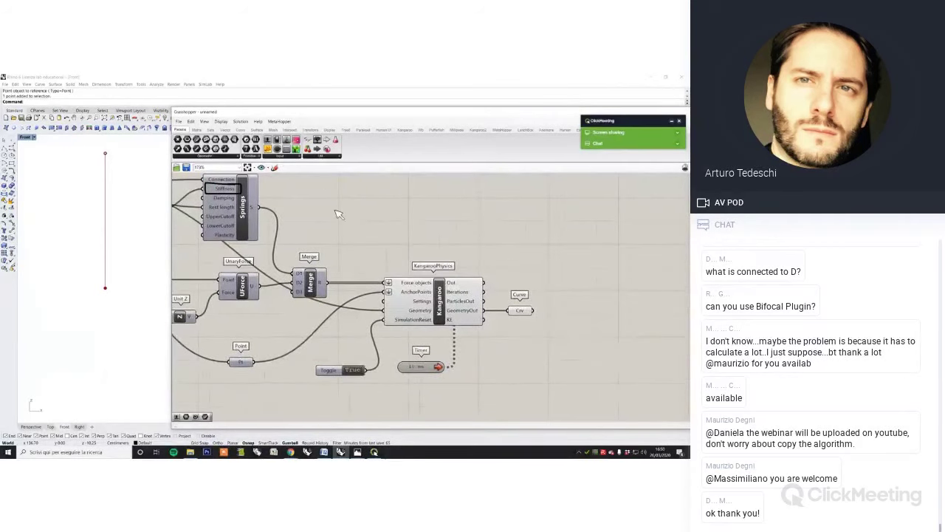
{"action": "left_click", "coordinate": [591, 320]}
{"action": "left_click", "coordinate": [585, 320]}
{"action": "scroll", "coordinate": [583, 310], "scroll_direction": "up", "scroll_amount": 1}
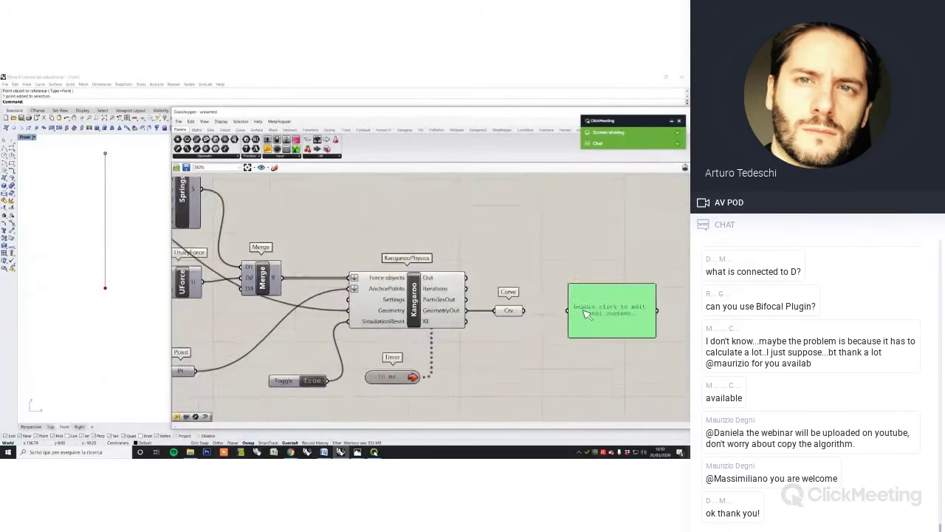
{"action": "scroll", "coordinate": [582, 310], "scroll_direction": "up", "scroll_amount": 2}
{"action": "right_click_drag", "start_coordinate": [583, 310], "coordinate": [553, 306]}
Add a Length component and wire the Curve parameter into its curve input
{"action": "double_click", "coordinate": [487, 344]}
{"action": "type", "text": "le"}
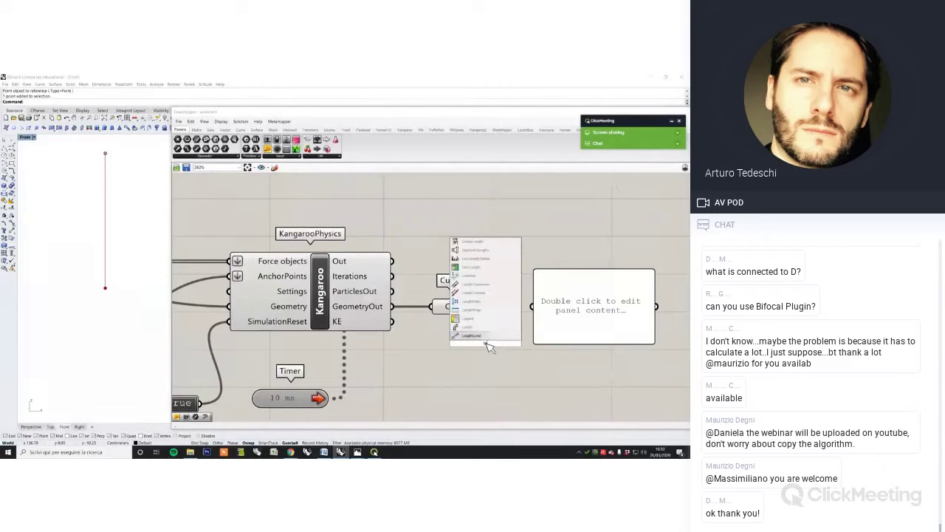
{"action": "type", "text": "ngth"}
{"action": "left_click", "coordinate": [486, 337]}
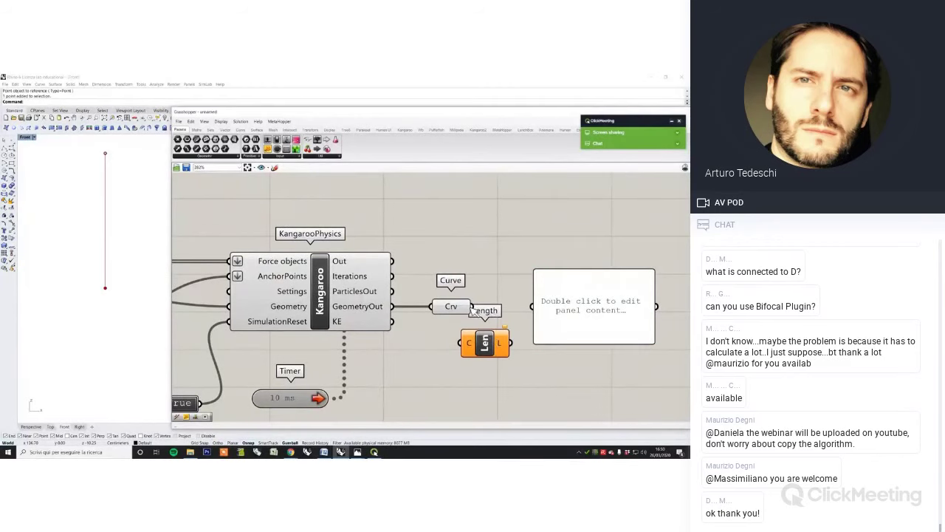
{"action": "left_click_drag", "start_coordinate": [472, 307], "coordinate": [512, 334]}
Wire the Length output into the panel and align Curve, Length and the panel in a row
{"action": "left_click_drag", "start_coordinate": [576, 323], "coordinate": [613, 325]}
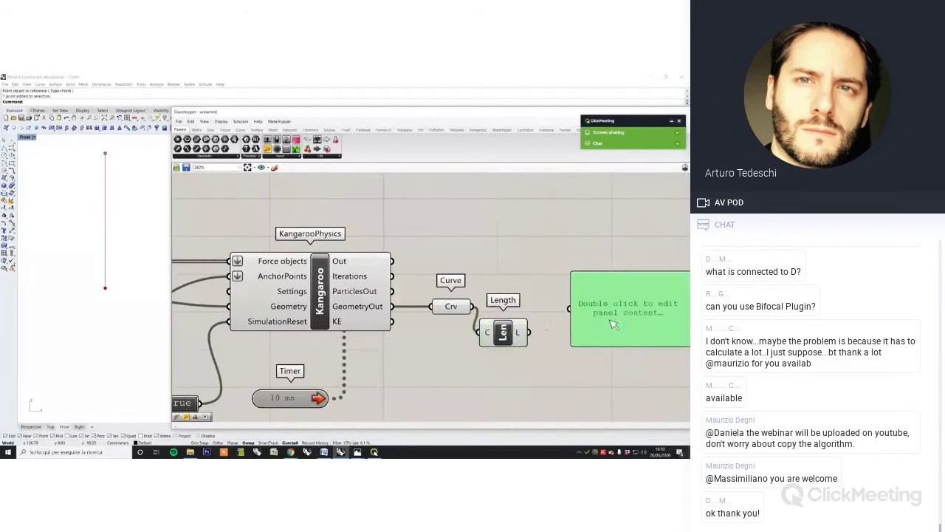
{"action": "left_click", "coordinate": [548, 335]}
{"action": "mouse_move", "coordinate": [529, 332]}
{"action": "left_mouse_down"}
{"action": "mouse_move", "coordinate": [569, 308]}
{"action": "mouse_move", "coordinate": [525, 319]}
{"action": "mouse_move", "coordinate": [529, 308]}
{"action": "left_mouse_up"}
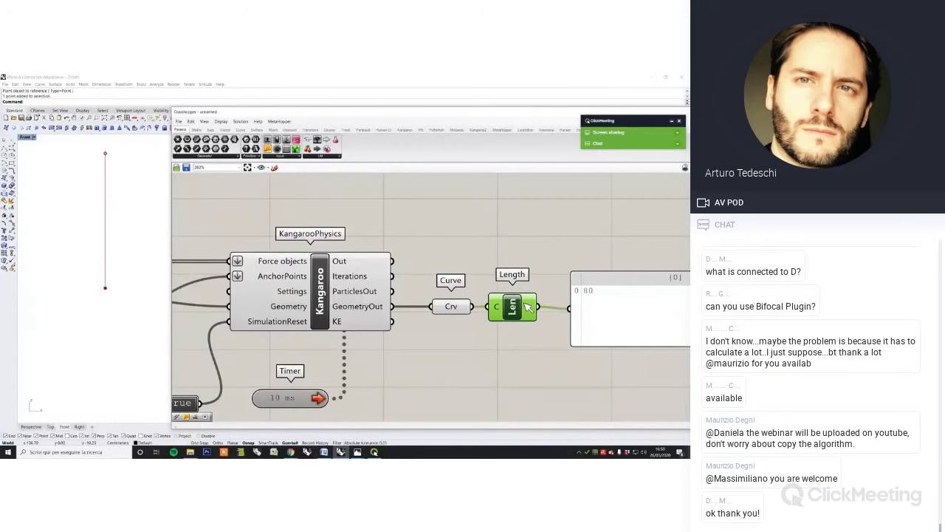
{"action": "left_click", "coordinate": [523, 332]}
{"action": "left_click_drag", "start_coordinate": [451, 309], "coordinate": [443, 309]}
{"action": "left_click", "coordinate": [470, 329]}
{"action": "left_click_drag", "start_coordinate": [597, 330], "coordinate": [597, 328]}
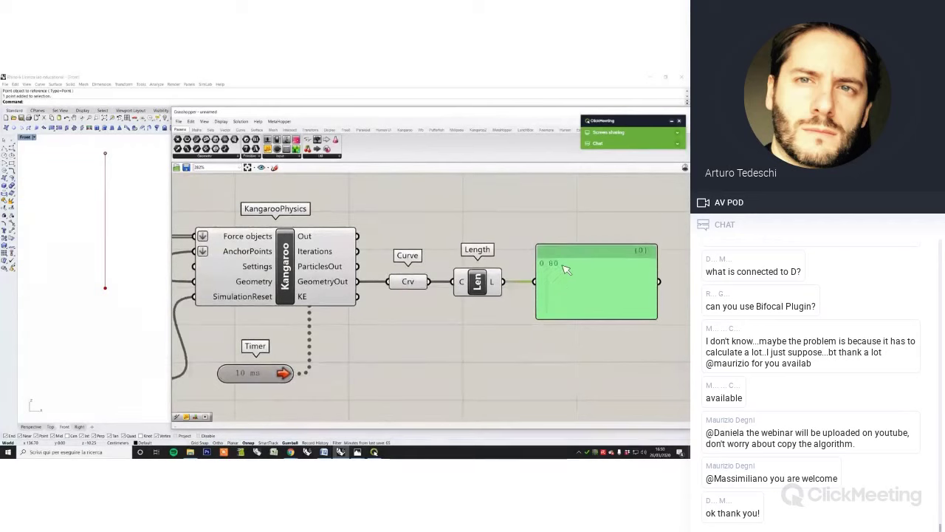
Set the length panel's custom font size to 32
{"action": "right_click", "coordinate": [558, 281]}
{"action": "right_click", "coordinate": [571, 260]}
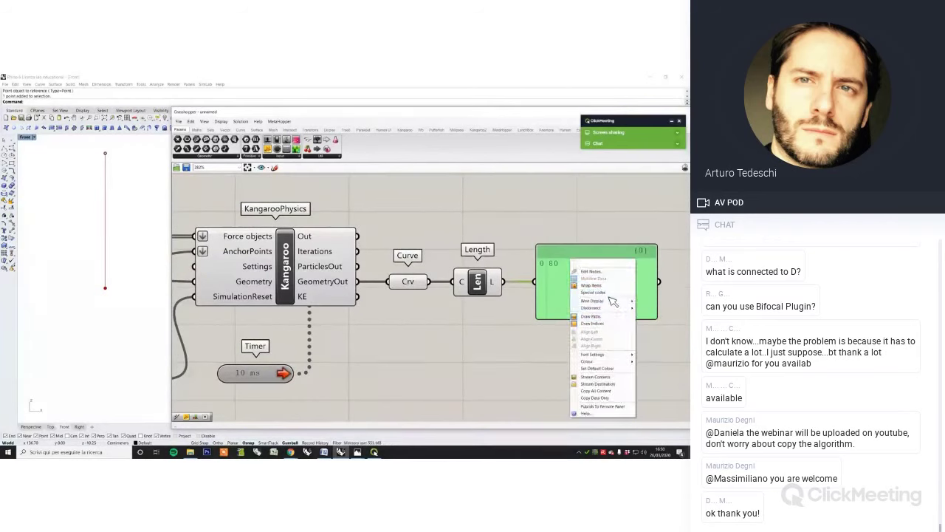
{"action": "mouse_move", "coordinate": [614, 360]}
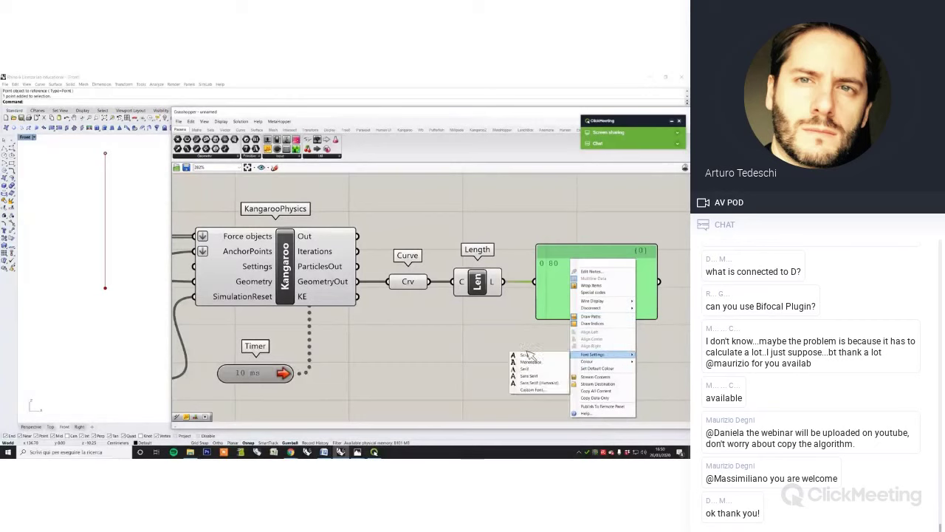
{"action": "left_click", "coordinate": [539, 390]}
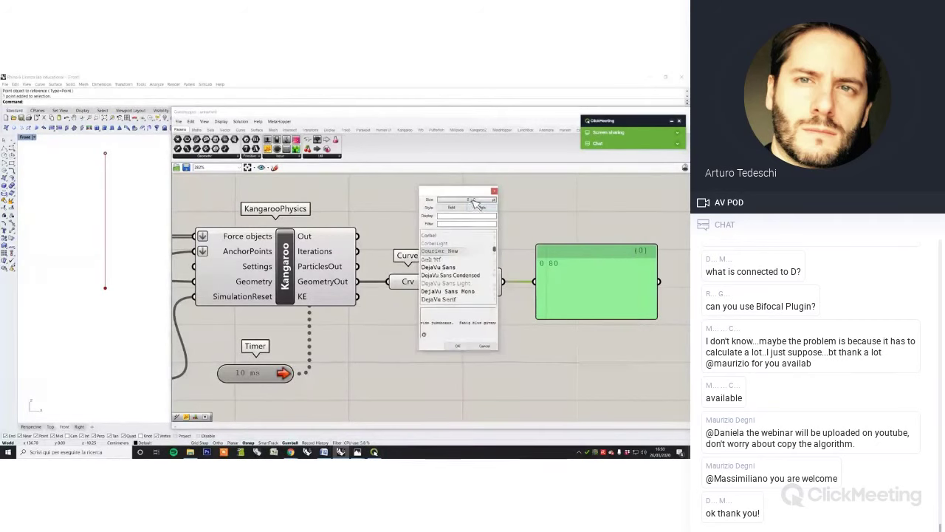
{"action": "left_click", "coordinate": [477, 201]}
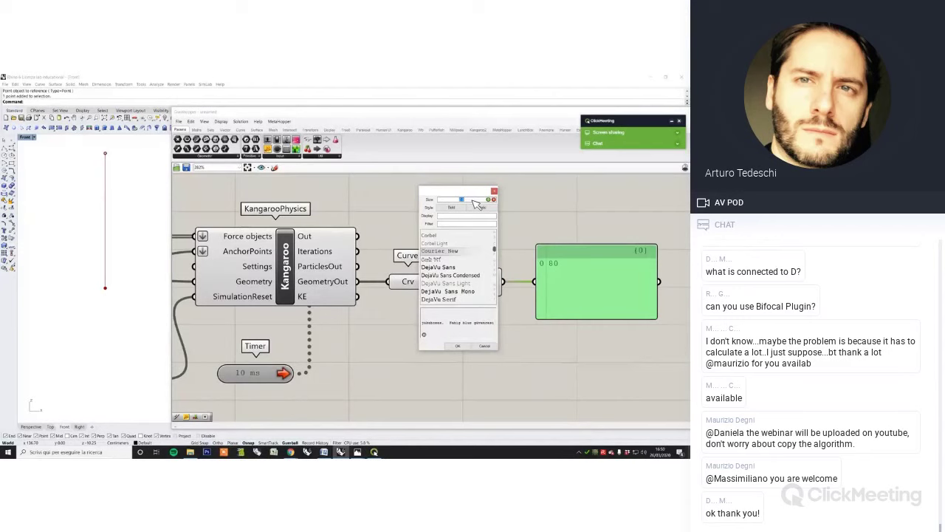
{"action": "type", "text": "32"}
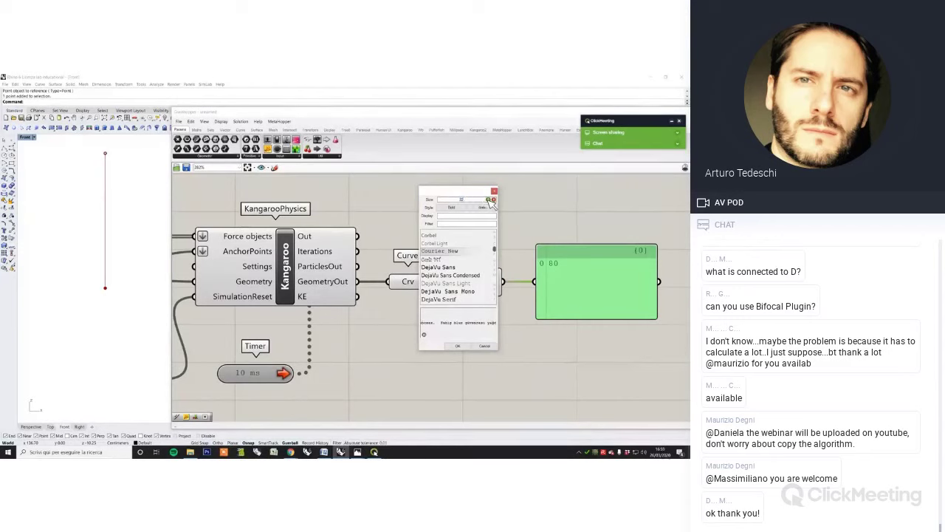
{"action": "left_click", "coordinate": [488, 199]}
{"action": "left_click", "coordinate": [458, 346]}
{"action": "left_click", "coordinate": [561, 347]}
Hide the data paths and item indices in the length panel
{"action": "scroll", "coordinate": [589, 306], "scroll_direction": "down", "scroll_amount": 2}
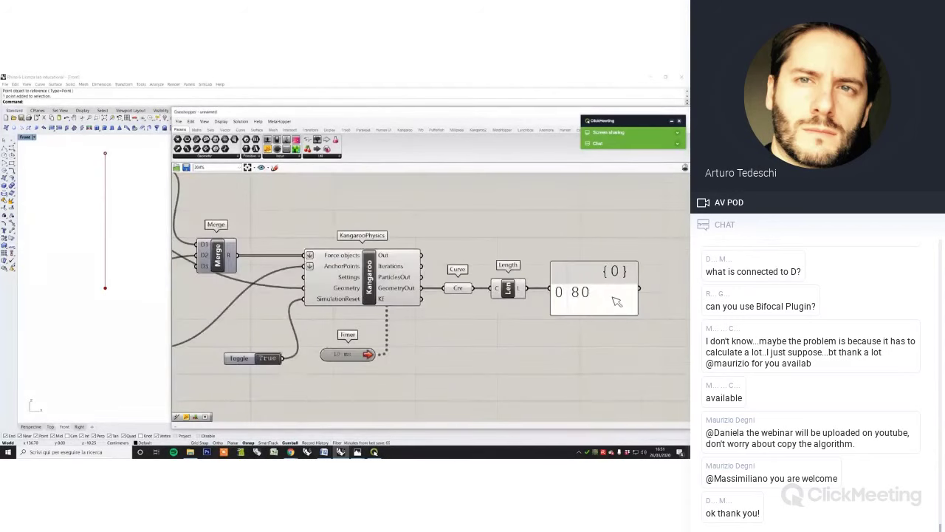
{"action": "right_click", "coordinate": [617, 302]}
{"action": "left_click", "coordinate": [628, 351]}
{"action": "right_click", "coordinate": [609, 294]}
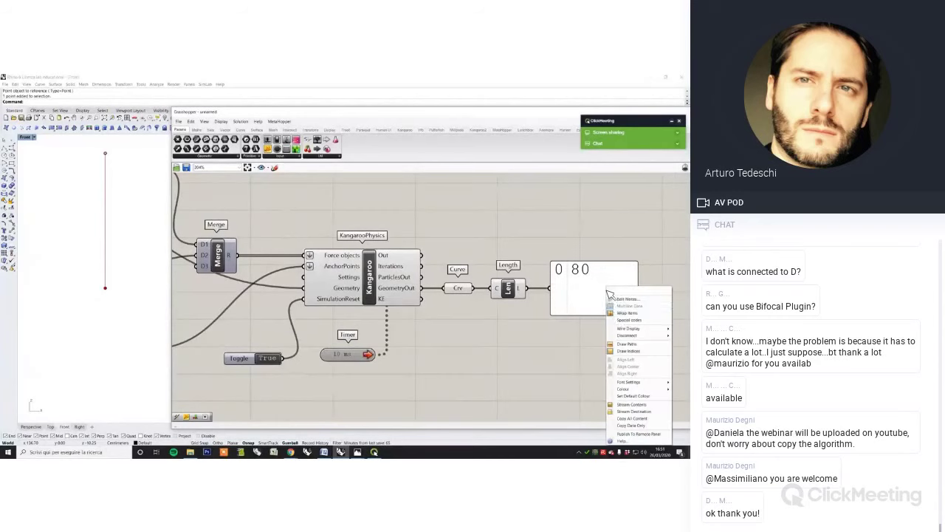
{"action": "left_click", "coordinate": [627, 351]}
{"action": "left_click_drag", "start_coordinate": [584, 296], "coordinate": [585, 295]}
{"action": "left_click", "coordinate": [530, 344]}
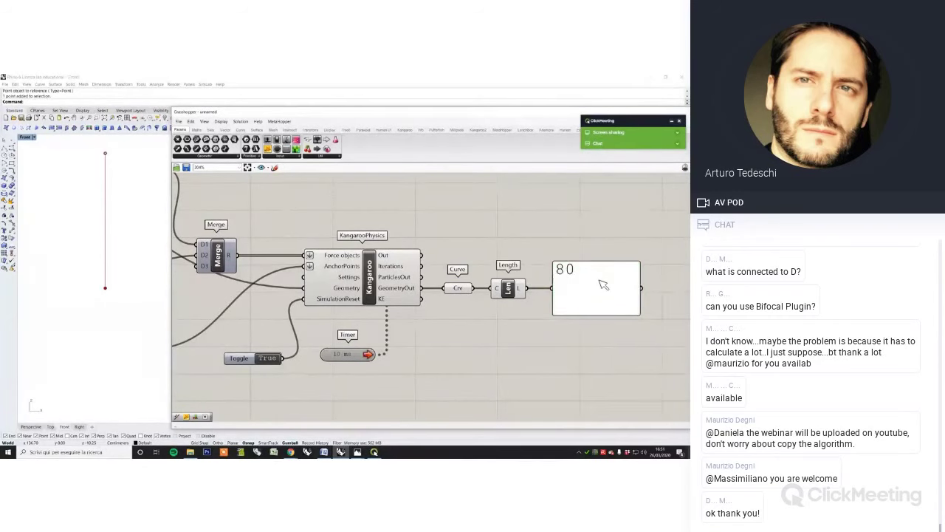
Consult the Hooke's law cable calculation in the Word document and return to the Grasshopper definition
{"action": "right_click_drag", "start_coordinate": [431, 362], "coordinate": [445, 365]}
{"action": "right_click_drag", "start_coordinate": [140, 313], "coordinate": [138, 333]}
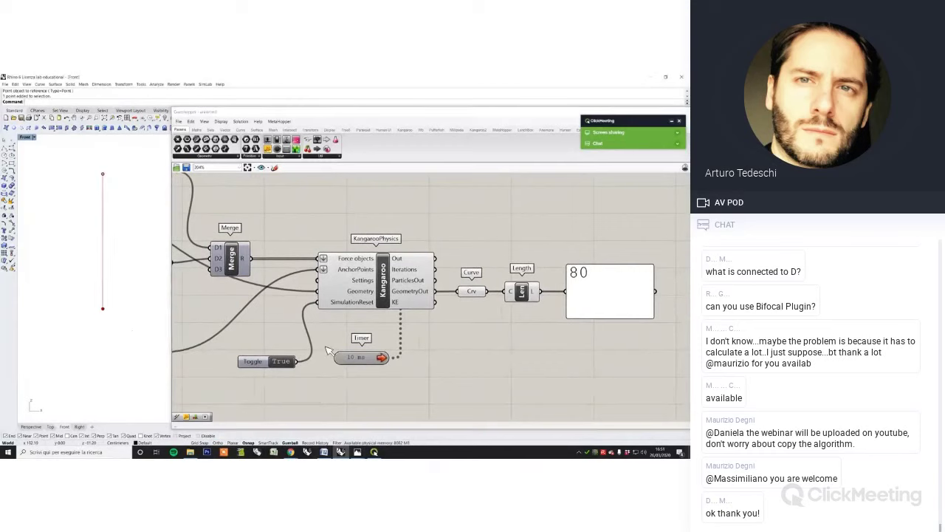
{"action": "left_click", "coordinate": [323, 451]}
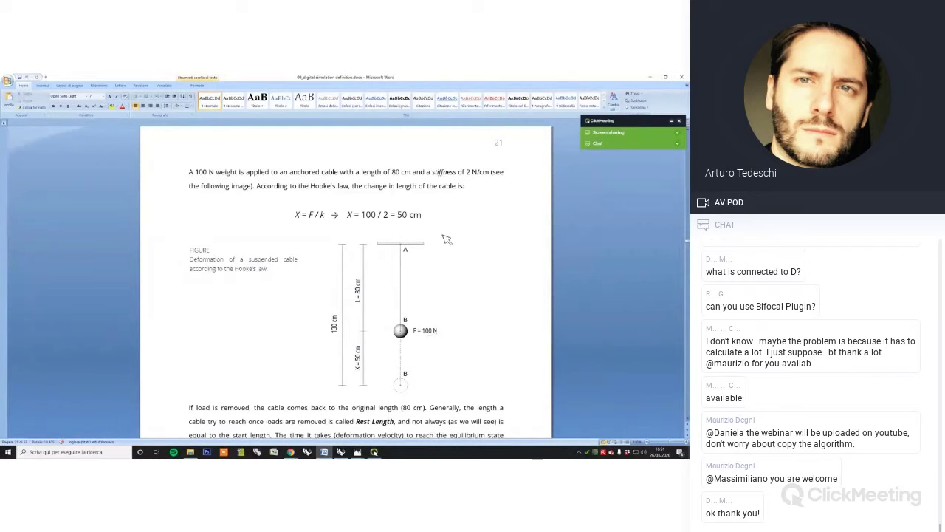
{"action": "left_click", "coordinate": [649, 77]}
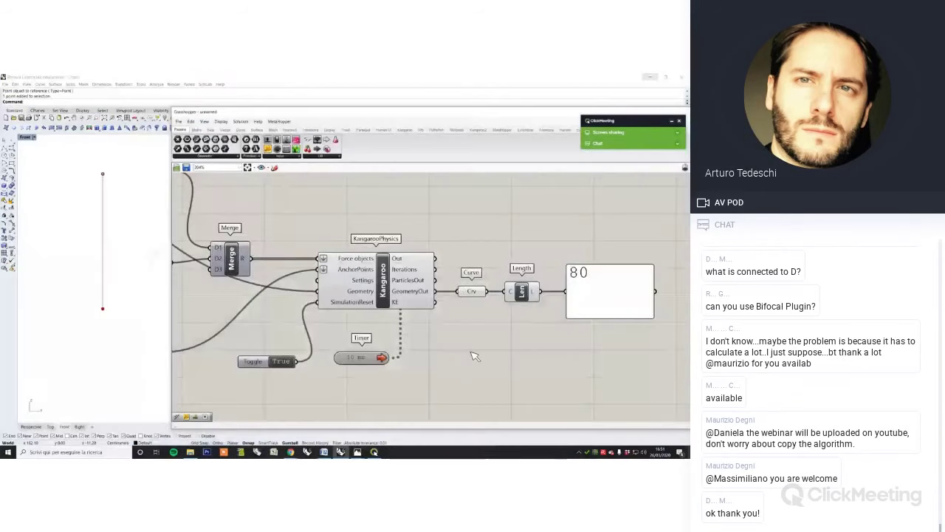
Run the simulation by switching the toggle to False, and widen the panel so the cable length fits on one line
{"action": "double_click", "coordinate": [286, 365]}
{"action": "right_click_drag", "start_coordinate": [635, 319], "coordinate": [519, 317]}
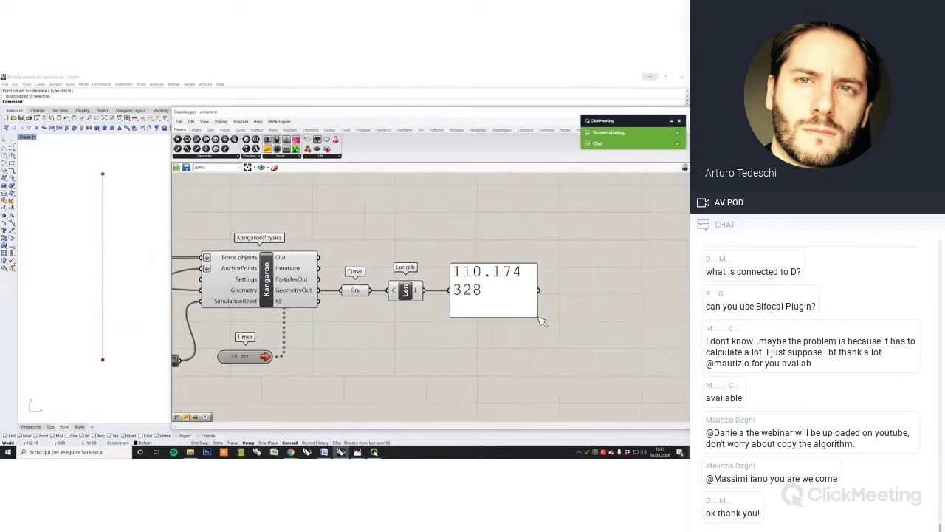
{"action": "left_click_drag", "start_coordinate": [540, 321], "coordinate": [571, 305]}
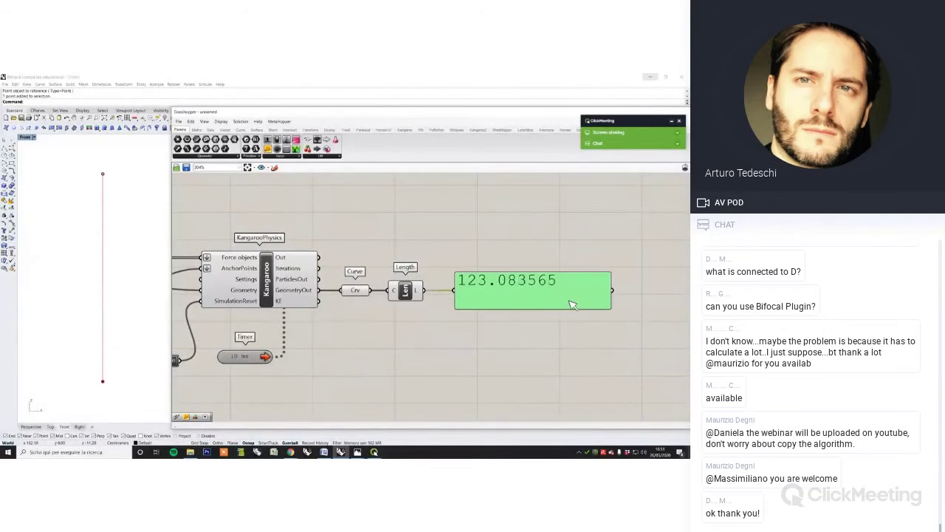
{"action": "left_click", "coordinate": [547, 337]}
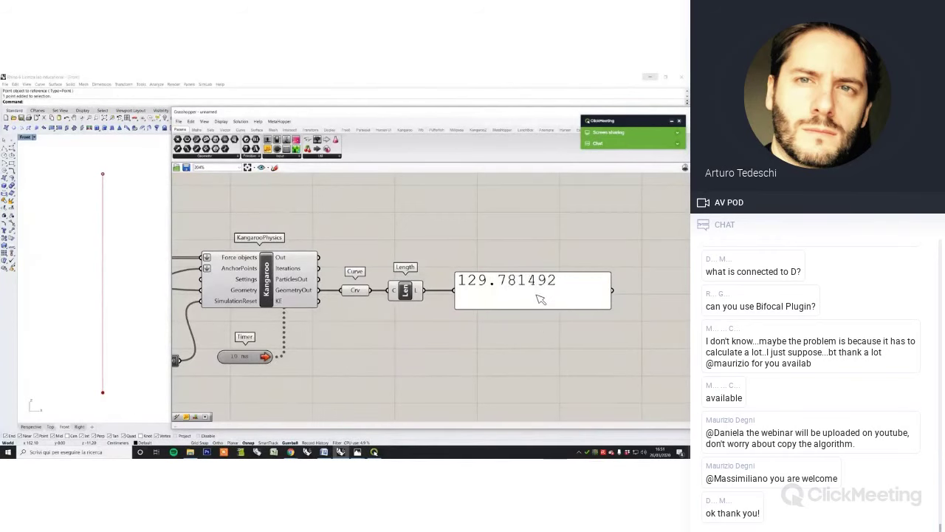
{"action": "scroll", "coordinate": [538, 296], "scroll_direction": "up", "scroll_amount": 1}
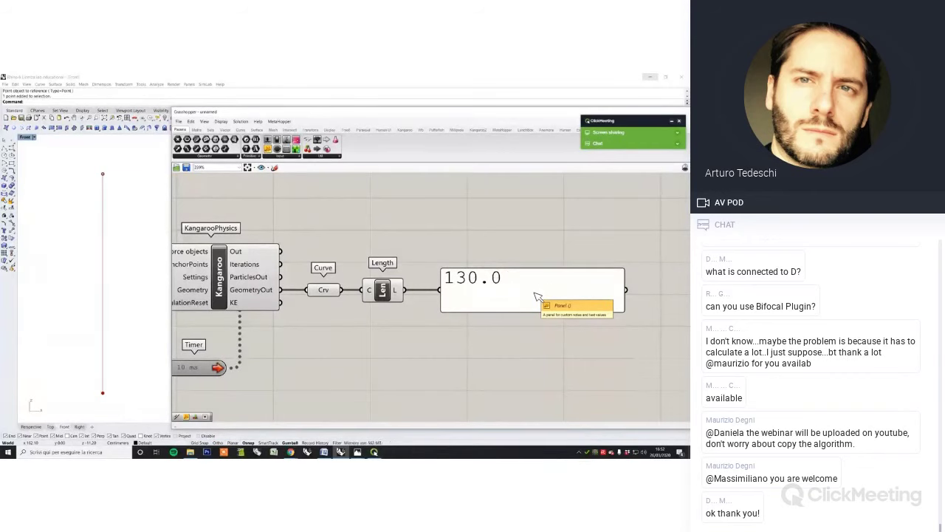
{"action": "scroll", "coordinate": [523, 341], "scroll_direction": "down", "scroll_amount": 1}
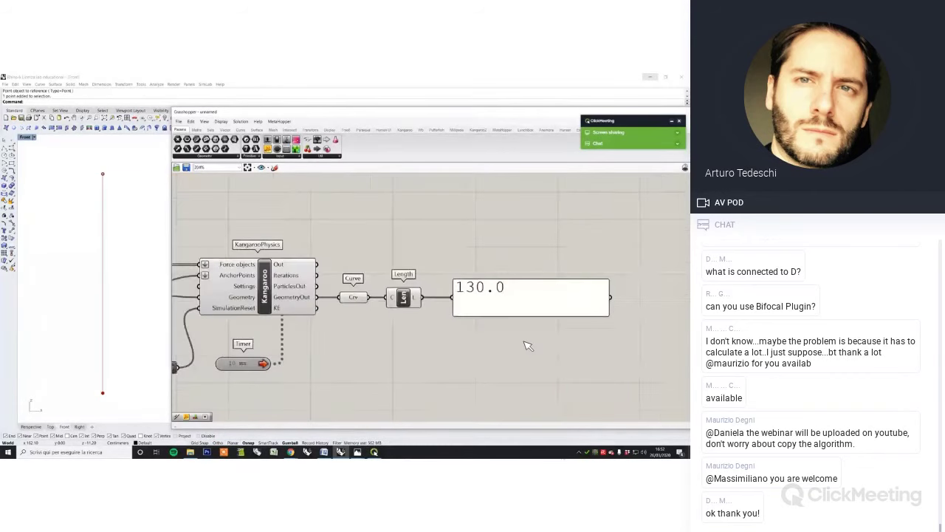
Review the definition from the discretization group through the particle spring system to the length panel
{"action": "scroll", "coordinate": [505, 324], "scroll_direction": "down", "scroll_amount": 2}
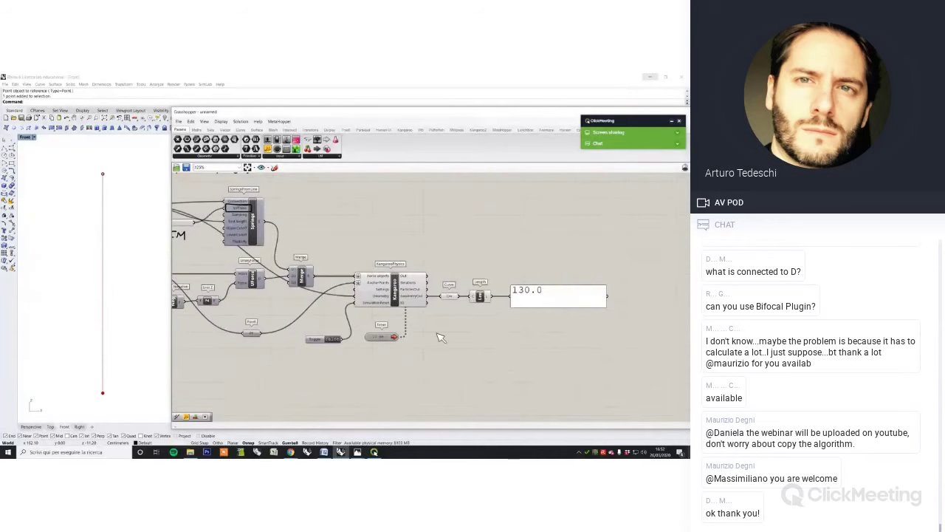
{"action": "right_click_drag", "start_coordinate": [437, 333], "coordinate": [482, 338]}
{"action": "right_click_drag", "start_coordinate": [427, 319], "coordinate": [469, 318]}
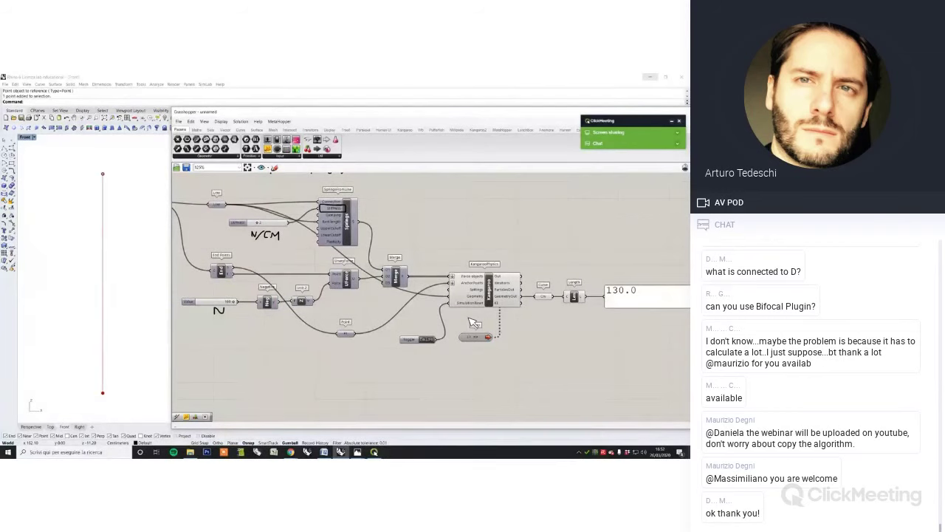
{"action": "scroll", "coordinate": [470, 319], "scroll_direction": "down", "scroll_amount": 1}
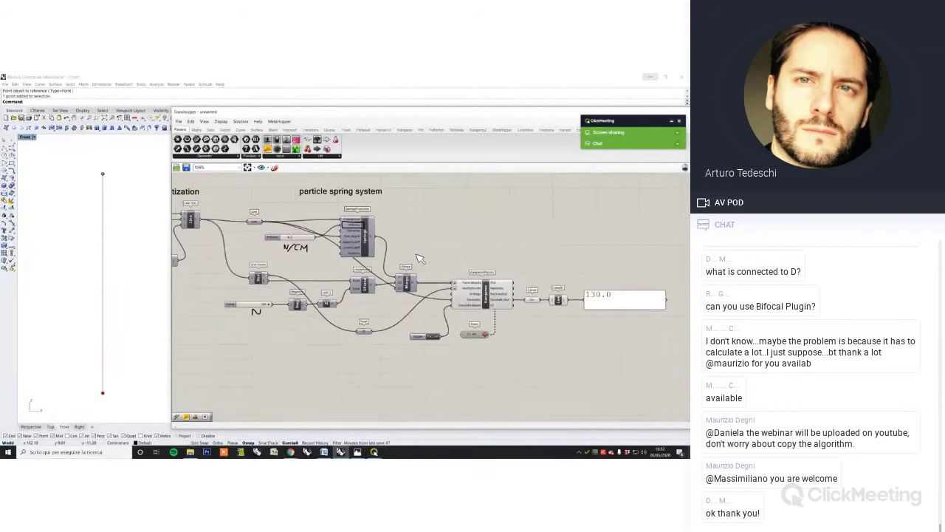
{"action": "right_click_drag", "start_coordinate": [410, 251], "coordinate": [460, 269]}
{"action": "right_click_drag", "start_coordinate": [339, 269], "coordinate": [412, 281]}
{"action": "scroll", "coordinate": [413, 281], "scroll_direction": "up", "scroll_amount": 1}
{"action": "scroll", "coordinate": [418, 285], "scroll_direction": "up", "scroll_amount": 2}
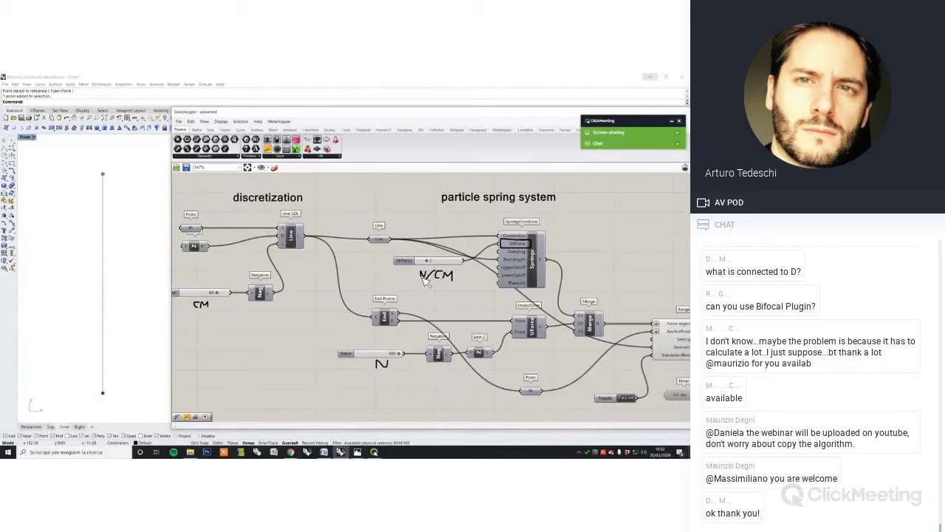
{"action": "scroll", "coordinate": [511, 248], "scroll_direction": "up", "scroll_amount": 1}
{"action": "scroll", "coordinate": [480, 257], "scroll_direction": "down", "scroll_amount": 1}
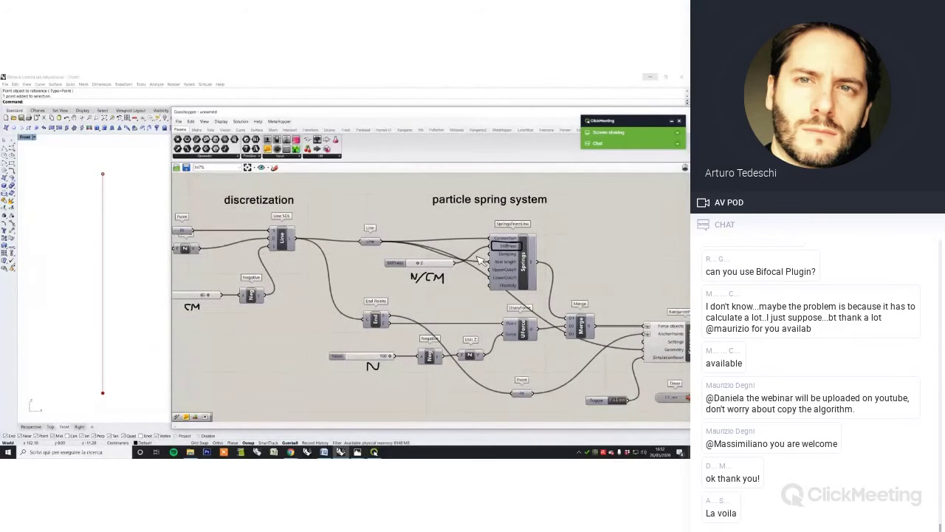
Sketch a hanging cable curve with a support mark at each end in the empty canvas below the definition
{"action": "scroll", "coordinate": [476, 259], "scroll_direction": "down", "scroll_amount": 3}
{"action": "right_click_drag", "start_coordinate": [587, 300], "coordinate": [457, 227]}
{"action": "right_click_drag", "start_coordinate": [485, 280], "coordinate": [463, 246]}
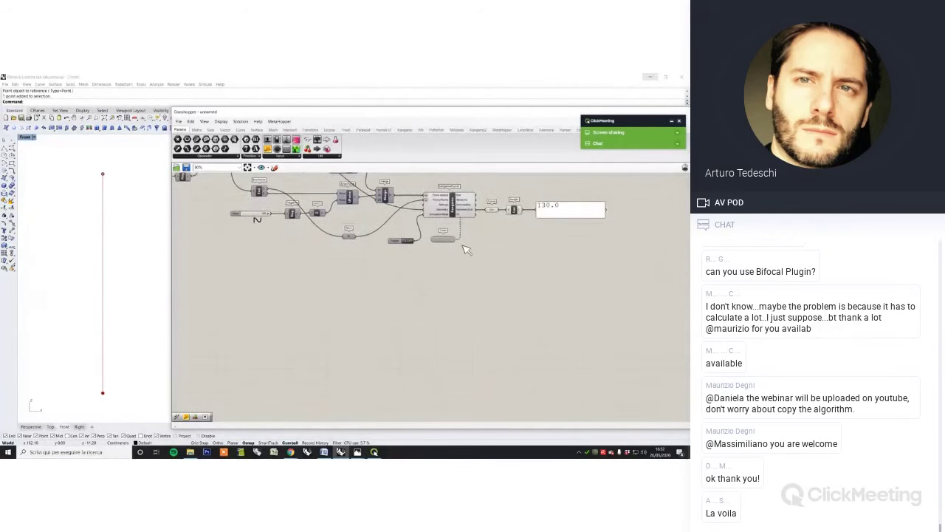
{"action": "left_click", "coordinate": [274, 167]}
{"action": "mouse_move", "coordinate": [299, 283]}
{"action": "left_mouse_down"}
{"action": "mouse_move", "coordinate": [340, 339]}
{"action": "mouse_move", "coordinate": [428, 342]}
{"action": "mouse_move", "coordinate": [459, 283]}
{"action": "left_mouse_up"}
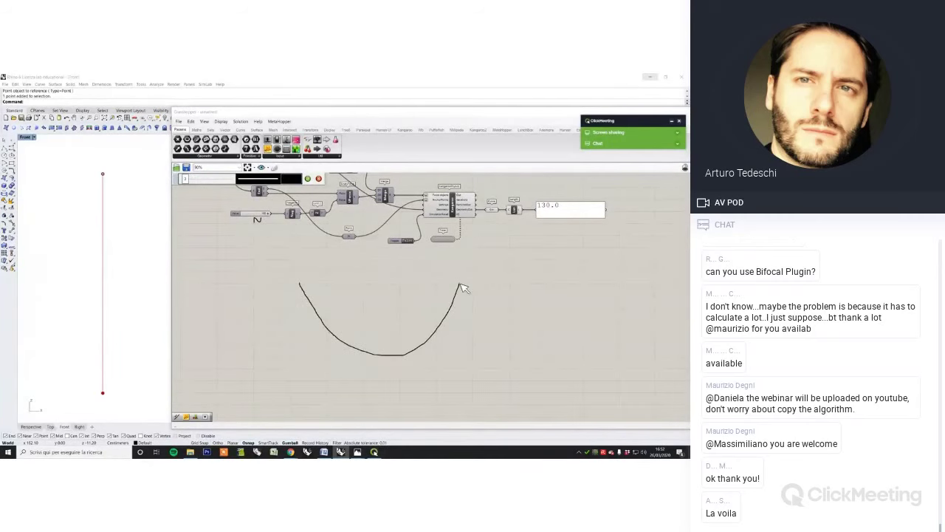
{"action": "left_click_drag", "start_coordinate": [298, 283], "coordinate": [304, 280]}
{"action": "left_click_drag", "start_coordinate": [454, 281], "coordinate": [461, 283]}
Mark particle points along the sketched cable, draw a downward force arrow beneath one of them, and accept the sketch
{"action": "scroll", "coordinate": [318, 314], "scroll_direction": "up", "scroll_amount": 2}
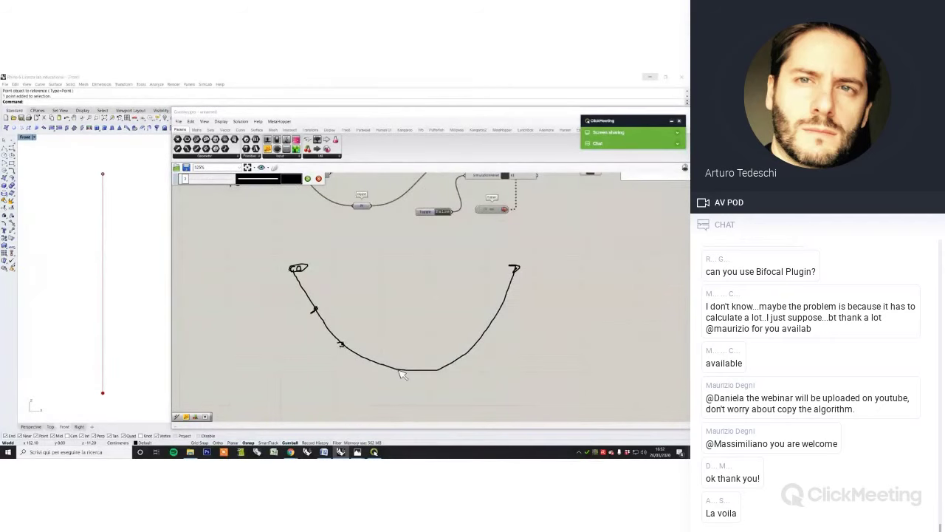
{"action": "left_click_drag", "start_coordinate": [387, 363], "coordinate": [436, 368]}
{"action": "left_click_drag", "start_coordinate": [473, 343], "coordinate": [470, 348]}
{"action": "left_click_drag", "start_coordinate": [498, 310], "coordinate": [495, 315]}
{"action": "mouse_move", "coordinate": [338, 352]}
{"action": "left_mouse_down"}
{"action": "mouse_move", "coordinate": [335, 380]}
{"action": "mouse_move", "coordinate": [345, 376]}
{"action": "left_mouse_up"}
{"action": "left_click", "coordinate": [307, 178]}
Place a UnaryForce component inside the cable sketch to show its Point and Force inputs, and delete it
{"action": "double_click", "coordinate": [375, 297]}
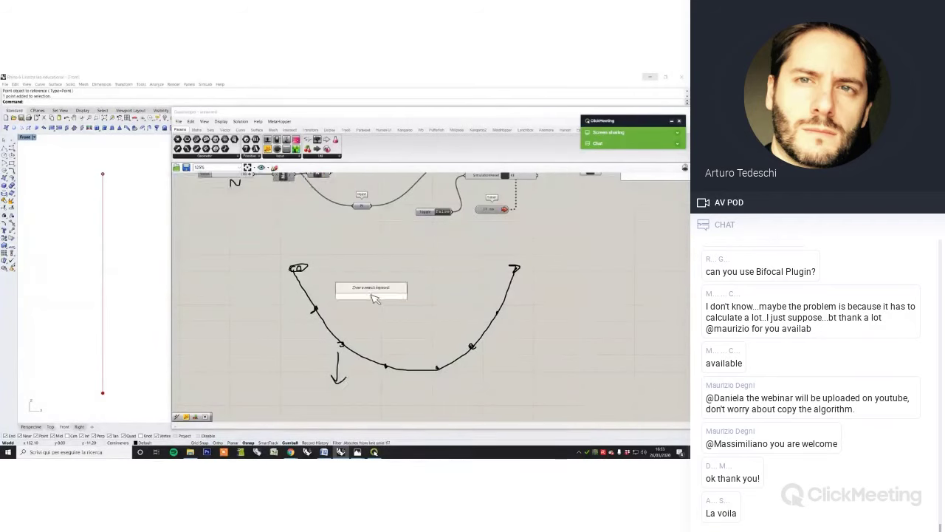
{"action": "type", "text": "unary"}
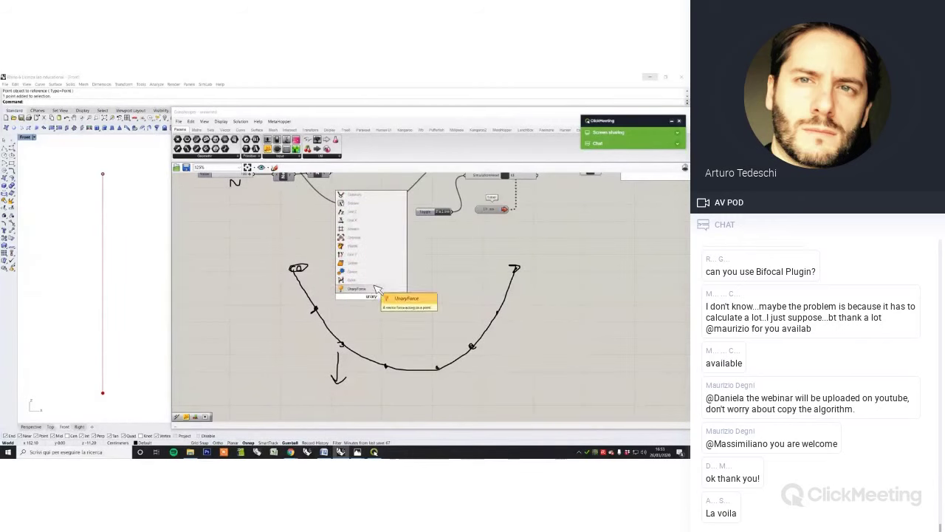
{"action": "left_click", "coordinate": [374, 288]}
{"action": "scroll", "coordinate": [373, 298], "scroll_direction": "up", "scroll_amount": 3}
{"action": "left_click", "coordinate": [376, 304]}
{"action": "scroll", "coordinate": [411, 255], "scroll_direction": "down", "scroll_amount": 3}
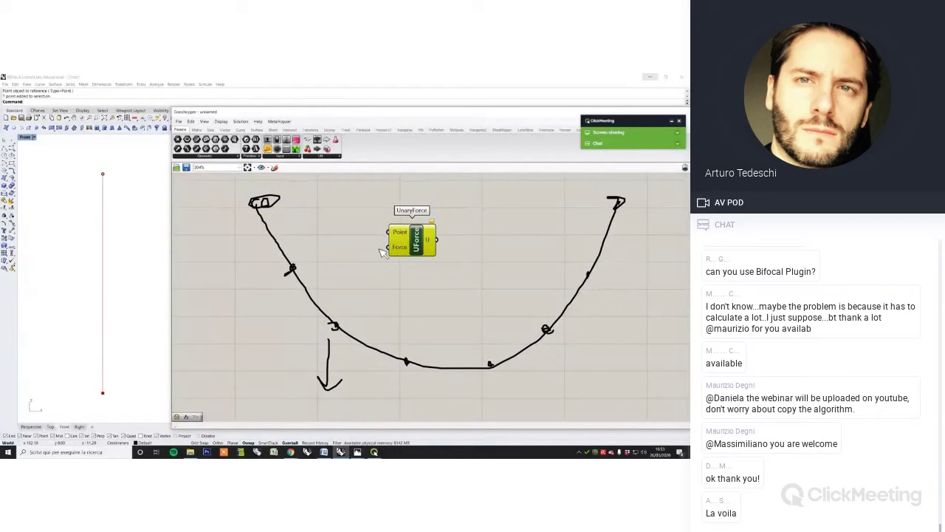
{"action": "left_click", "coordinate": [382, 252]}
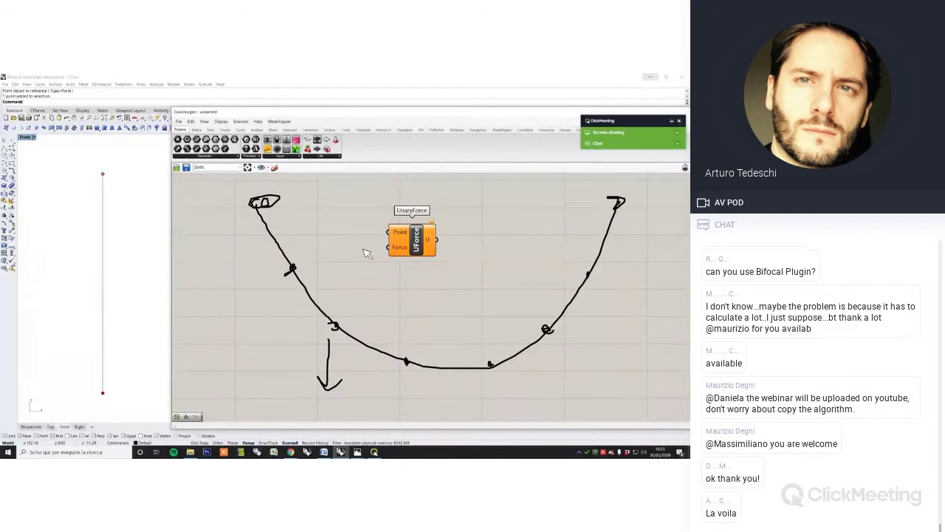
{"action": "left_click", "coordinate": [405, 251]}
{"action": "key", "text": "Delete"}
Add a horizontal arrow from a point on the cable sketch's right-hand branch and write "100 N" beside its tip
{"action": "scroll", "coordinate": [415, 266], "scroll_direction": "down", "scroll_amount": 2}
{"action": "scroll", "coordinate": [415, 266], "scroll_direction": "down", "scroll_amount": 1}
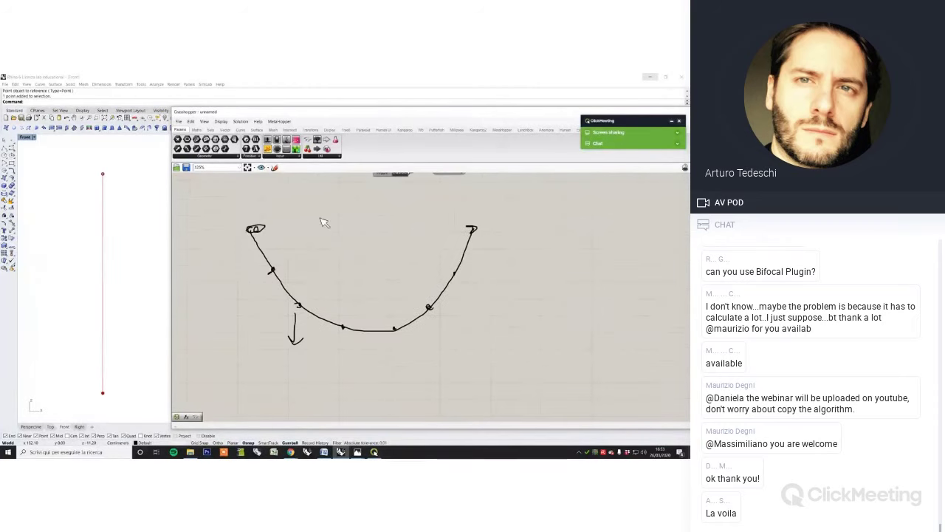
{"action": "left_click", "coordinate": [274, 167]}
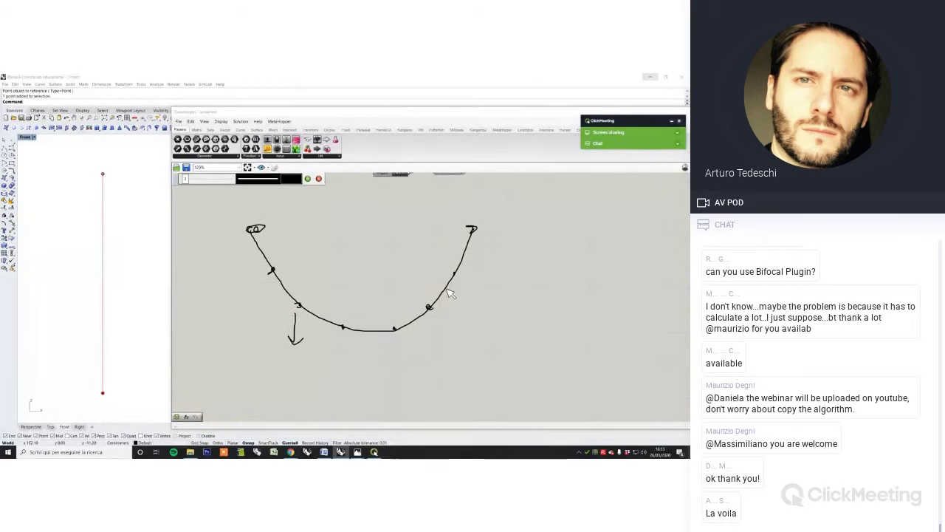
{"action": "mouse_move", "coordinate": [442, 288]}
{"action": "left_mouse_down"}
{"action": "mouse_move", "coordinate": [441, 297]}
{"action": "mouse_move", "coordinate": [509, 301]}
{"action": "left_mouse_up"}
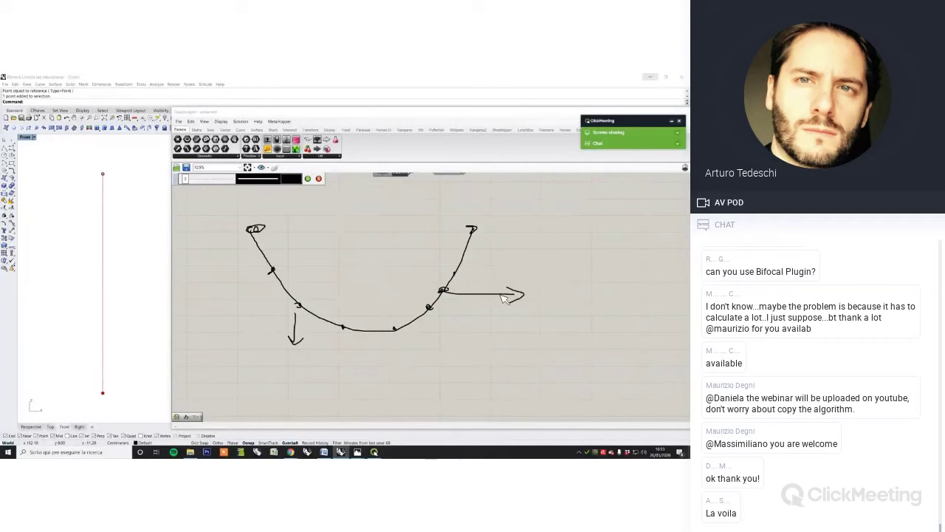
{"action": "mouse_move", "coordinate": [548, 276]}
{"action": "left_mouse_down"}
{"action": "mouse_move", "coordinate": [548, 296]}
{"action": "mouse_move", "coordinate": [569, 278]}
{"action": "left_mouse_up"}
{"action": "mouse_move", "coordinate": [583, 277]}
{"action": "left_mouse_down"}
{"action": "mouse_move", "coordinate": [578, 283]}
{"action": "mouse_move", "coordinate": [628, 274]}
{"action": "left_mouse_up"}
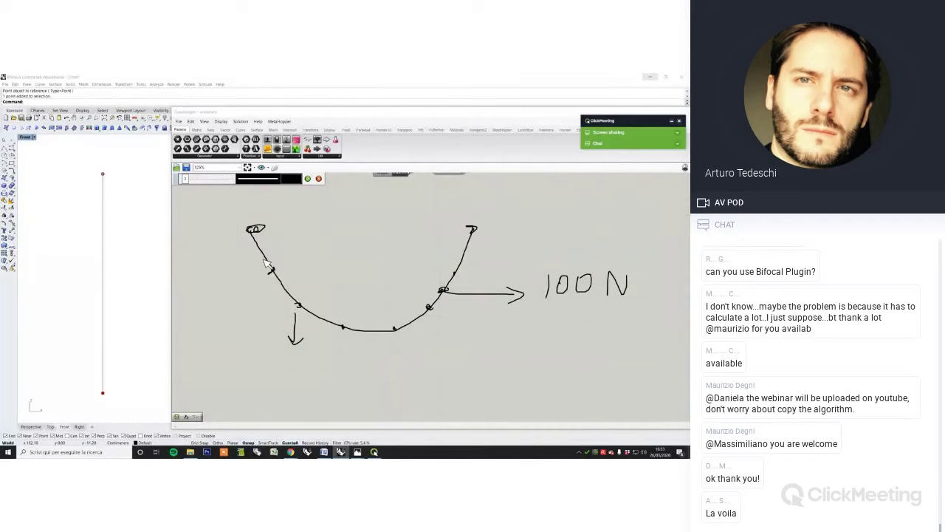
Write "10" beside the cable's right-hand support and sketch the division of 100 N by 10 particles, equal to 10 N
{"action": "mouse_move", "coordinate": [487, 223]}
{"action": "left_mouse_down"}
{"action": "mouse_move", "coordinate": [485, 233]}
{"action": "mouse_move", "coordinate": [492, 224]}
{"action": "left_mouse_up"}
{"action": "mouse_move", "coordinate": [547, 332]}
{"action": "left_mouse_down"}
{"action": "mouse_move", "coordinate": [547, 344]}
{"action": "mouse_move", "coordinate": [561, 331]}
{"action": "mouse_move", "coordinate": [604, 340]}
{"action": "left_mouse_up"}
{"action": "left_click_drag", "start_coordinate": [539, 352], "coordinate": [618, 350]}
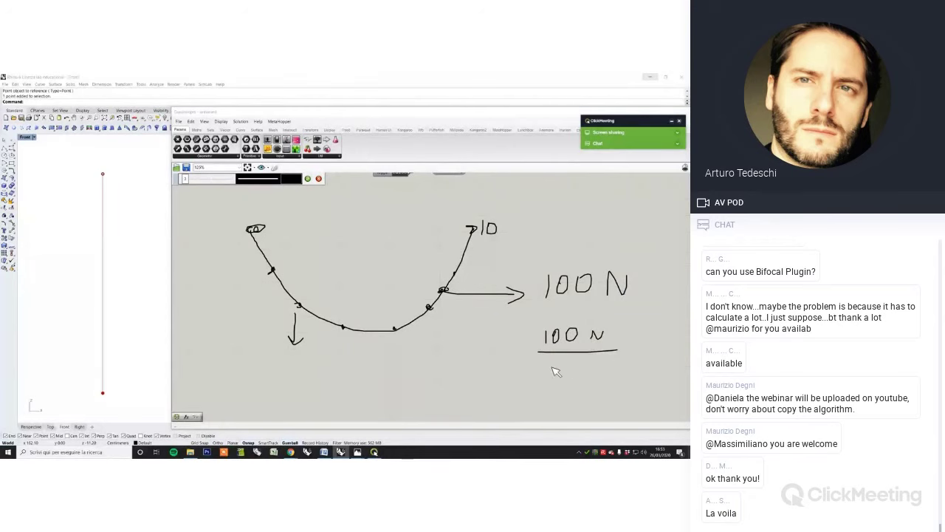
{"action": "mouse_move", "coordinate": [561, 380]}
{"action": "left_mouse_down"}
{"action": "mouse_move", "coordinate": [625, 372]}
{"action": "mouse_move", "coordinate": [633, 345]}
{"action": "mouse_move", "coordinate": [640, 352]}
{"action": "mouse_move", "coordinate": [672, 337]}
{"action": "left_mouse_up"}
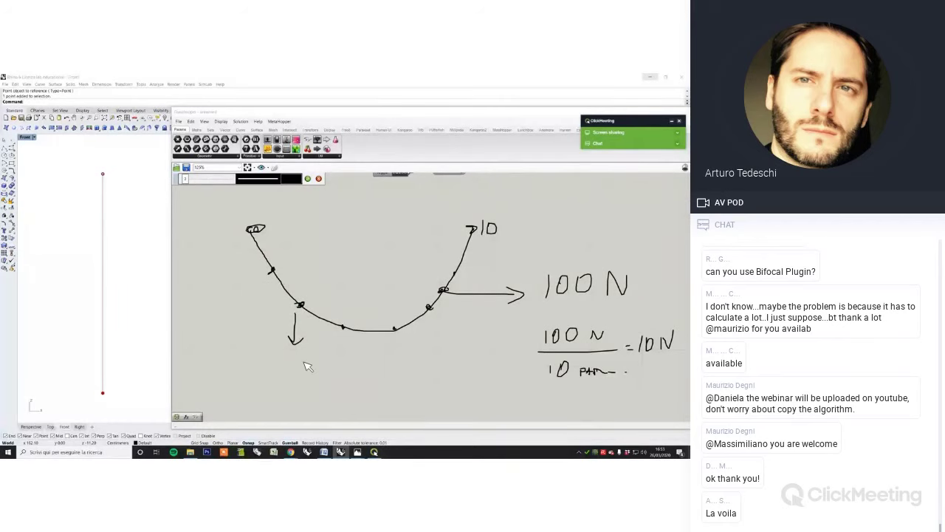
Sketch 10 N downward loads beneath two neighbouring particles of the cable, and discard the new sketch additions
{"action": "mouse_move", "coordinate": [304, 362]}
{"action": "left_mouse_down"}
{"action": "mouse_move", "coordinate": [314, 350]}
{"action": "mouse_move", "coordinate": [284, 362]}
{"action": "mouse_move", "coordinate": [289, 352]}
{"action": "left_mouse_up"}
{"action": "mouse_move", "coordinate": [343, 330]}
{"action": "left_mouse_down"}
{"action": "mouse_move", "coordinate": [344, 373]}
{"action": "mouse_move", "coordinate": [375, 367]}
{"action": "left_mouse_up"}
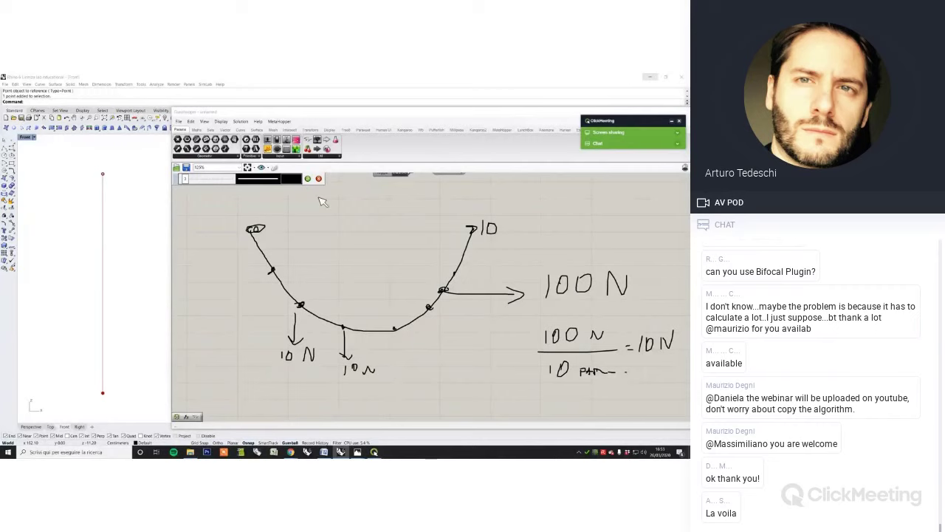
{"action": "left_click", "coordinate": [318, 178]}
Place a UnaryForce component inside the cable sketch and examine its Force input description
{"action": "double_click", "coordinate": [362, 248]}
{"action": "type", "text": "una"}
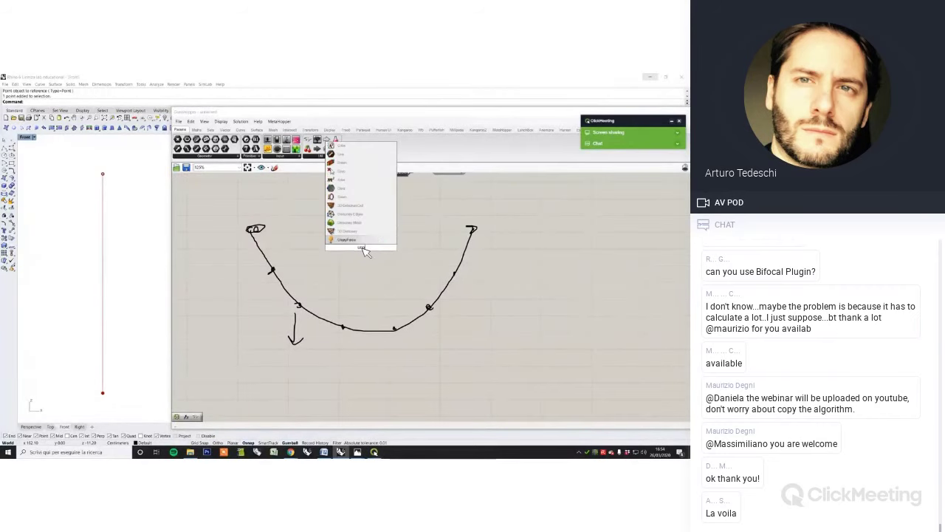
{"action": "key", "text": "Return"}
{"action": "scroll", "coordinate": [362, 273], "scroll_direction": "up", "scroll_amount": 5}
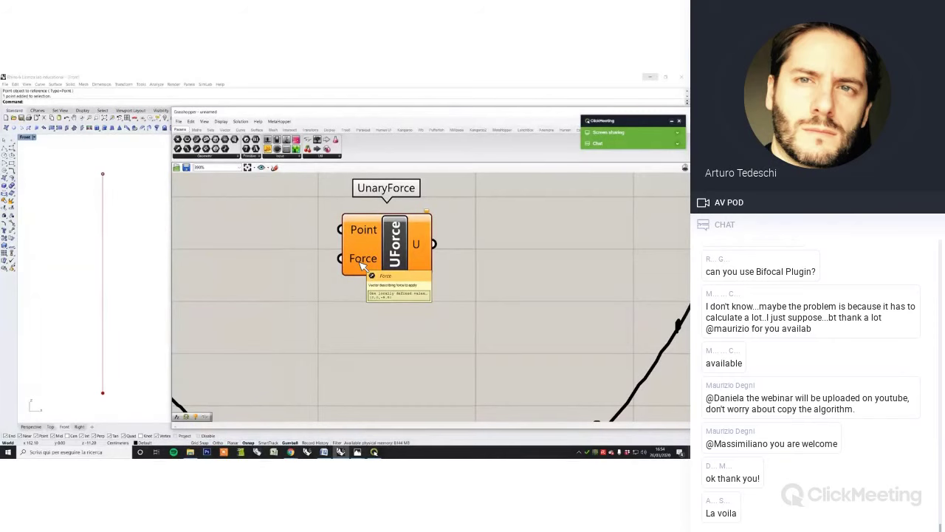
{"action": "scroll", "coordinate": [362, 264], "scroll_direction": "down", "scroll_amount": 3}
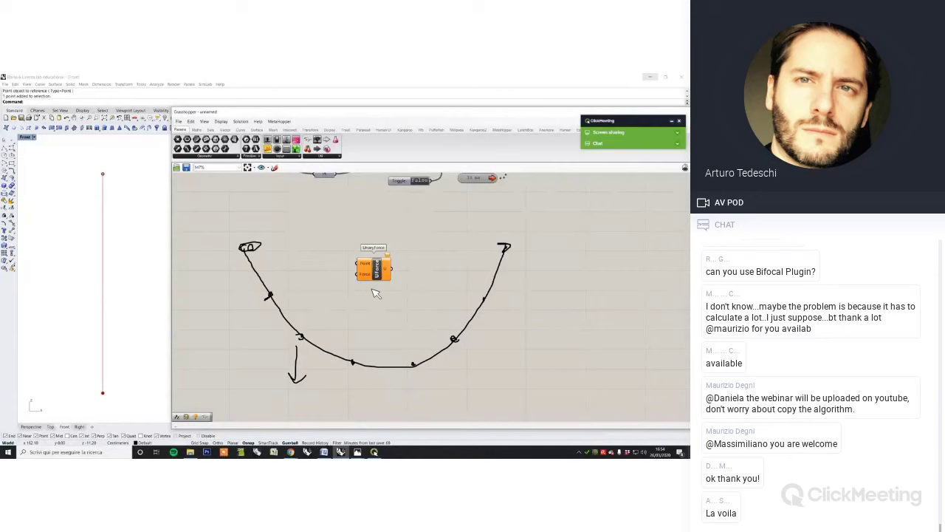
{"action": "scroll", "coordinate": [410, 301], "scroll_direction": "down", "scroll_amount": 1}
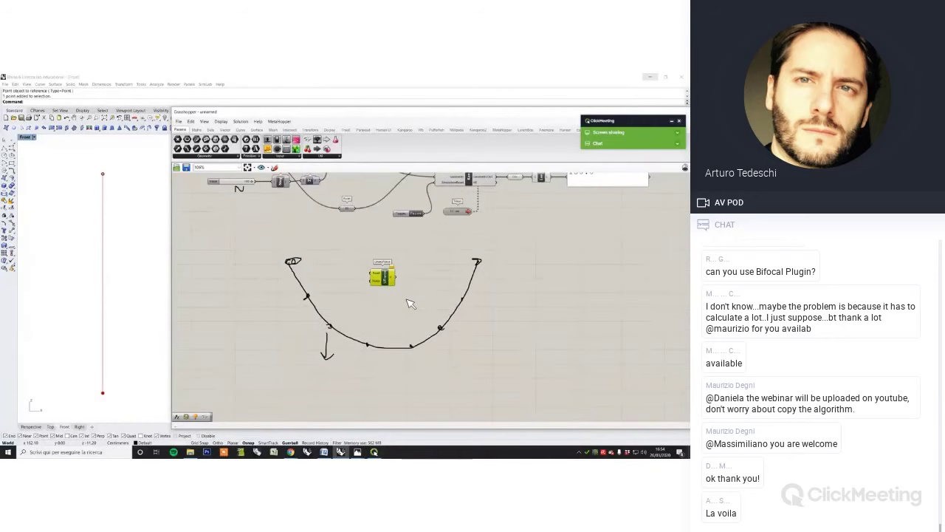
Delete the cable sketch together with the UnaryForce component below the definition
{"action": "left_click_drag", "start_coordinate": [520, 369], "coordinate": [285, 249]}
{"action": "key", "text": "Delete"}
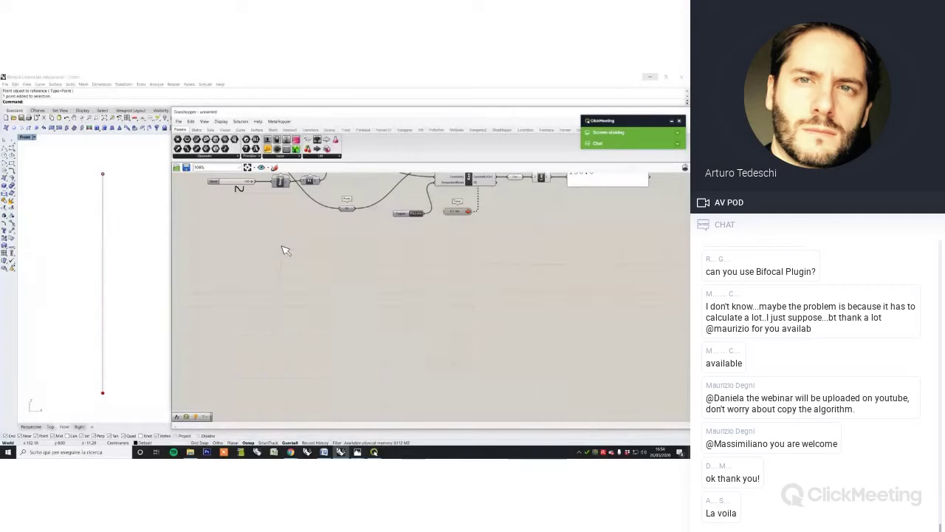
Return to the complete cable definition and create a new blank Grasshopper document
{"action": "scroll", "coordinate": [341, 256], "scroll_direction": "down", "scroll_amount": 3}
{"action": "right_click_drag", "start_coordinate": [400, 209], "coordinate": [446, 268]}
{"action": "scroll", "coordinate": [370, 258], "scroll_direction": "up", "scroll_amount": 3}
{"action": "scroll", "coordinate": [371, 260], "scroll_direction": "down", "scroll_amount": 1}
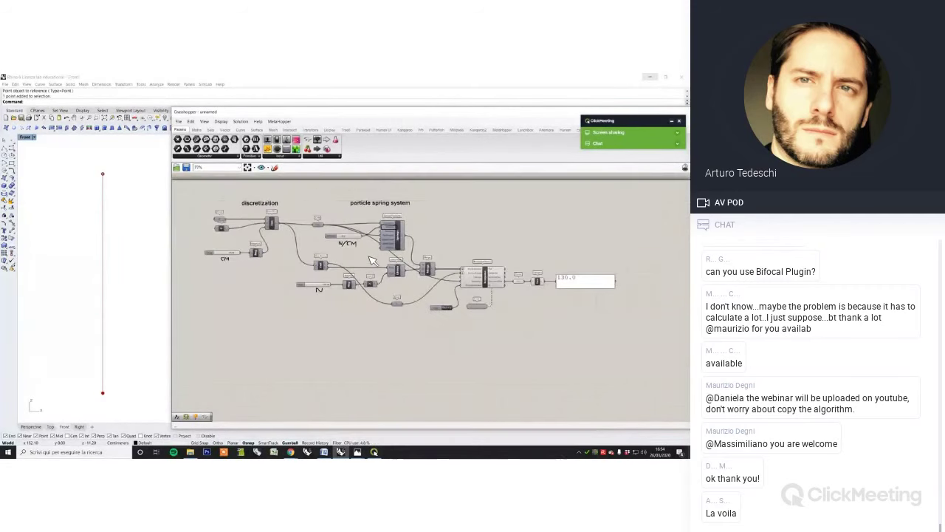
{"action": "left_click_drag", "start_coordinate": [633, 358], "coordinate": [198, 201]}
{"action": "left_click", "coordinate": [179, 121]}
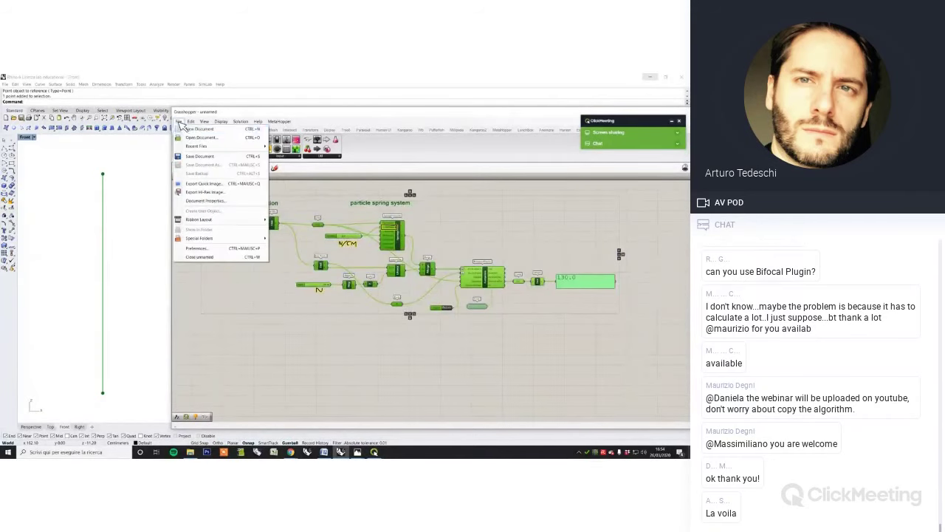
{"action": "left_click", "coordinate": [193, 129]}
{"action": "right_click_drag", "start_coordinate": [319, 229], "coordinate": [372, 244]}
{"action": "scroll", "coordinate": [372, 248], "scroll_direction": "down", "scroll_amount": 1}
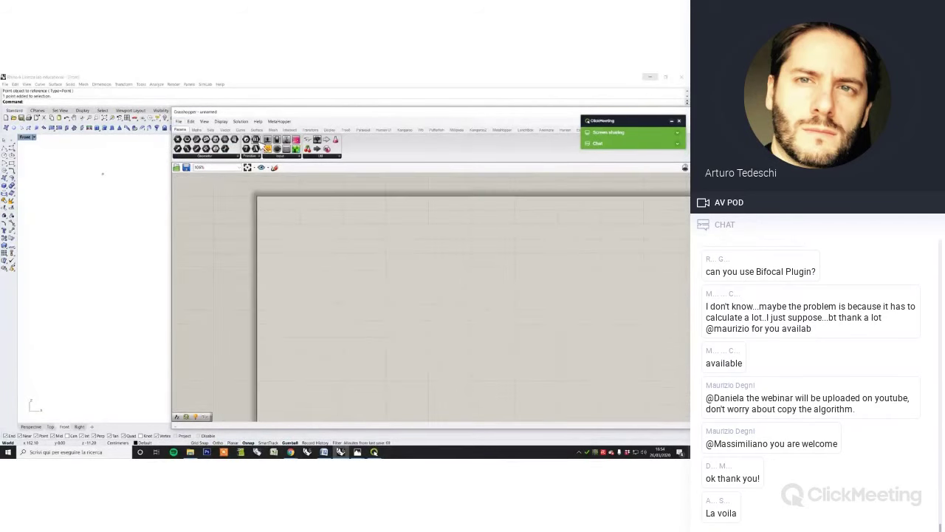
Move the Grasshopper window aside to free the Rhino viewport and delete the leftover point in the Front view
{"action": "left_click_drag", "start_coordinate": [254, 113], "coordinate": [362, 135]}
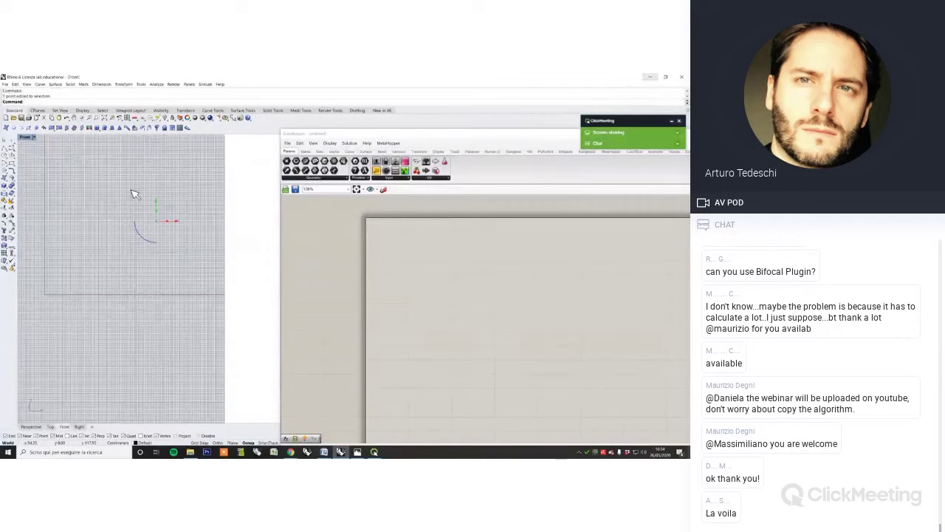
{"action": "key", "text": "Delete"}
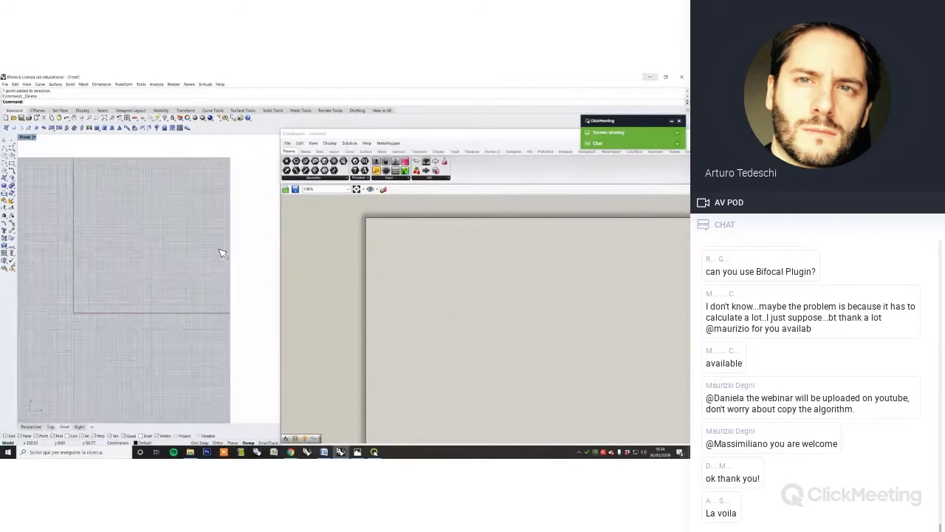
{"action": "scroll", "coordinate": [430, 277], "scroll_direction": "up", "scroll_amount": 2}
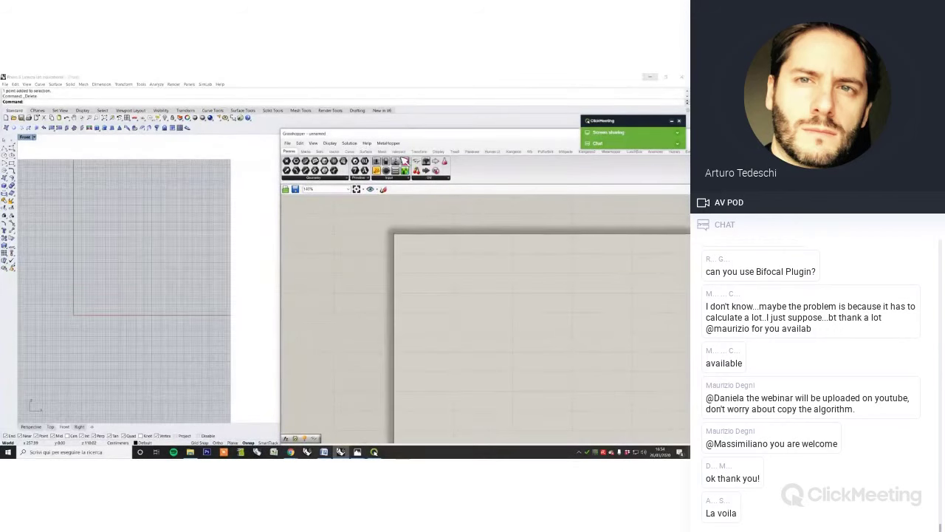
{"action": "left_click_drag", "start_coordinate": [406, 138], "coordinate": [457, 126]}
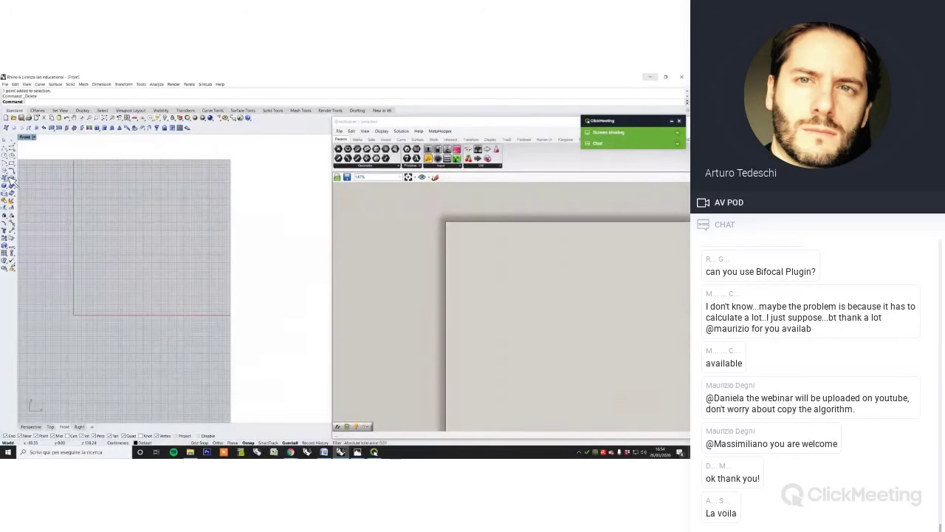
{"action": "left_click", "coordinate": [11, 180]}
{"action": "left_click", "coordinate": [60, 182]}
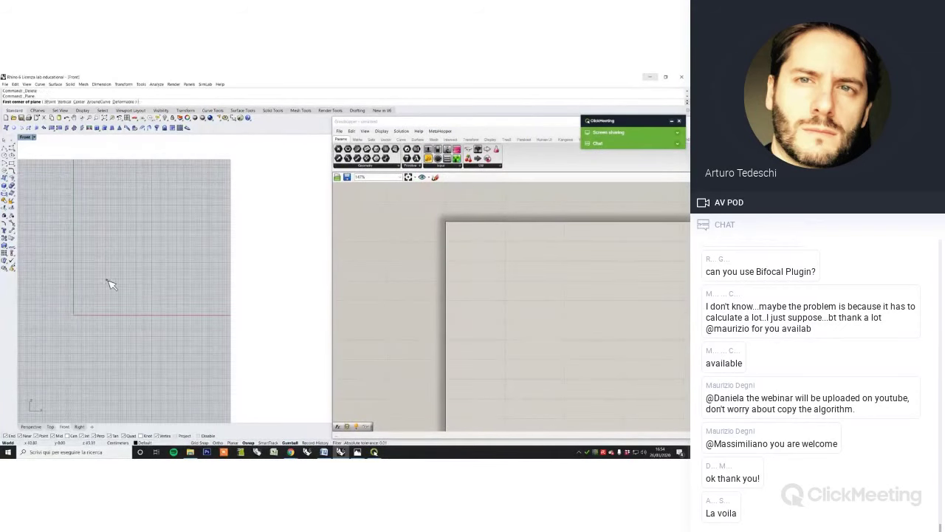
{"action": "left_click", "coordinate": [104, 275]}
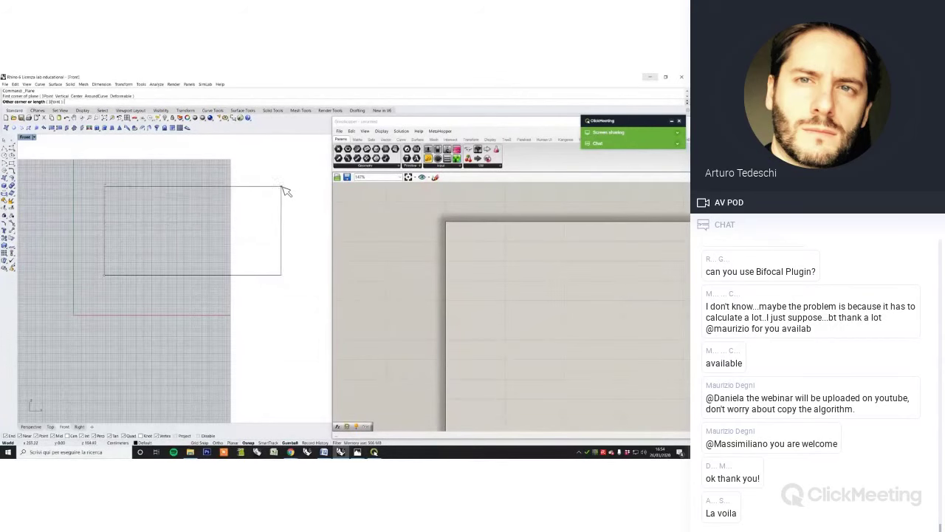
{"action": "scroll", "coordinate": [288, 204], "scroll_direction": "down", "scroll_amount": 6}
{"action": "scroll", "coordinate": [298, 185], "scroll_direction": "up", "scroll_amount": 8}
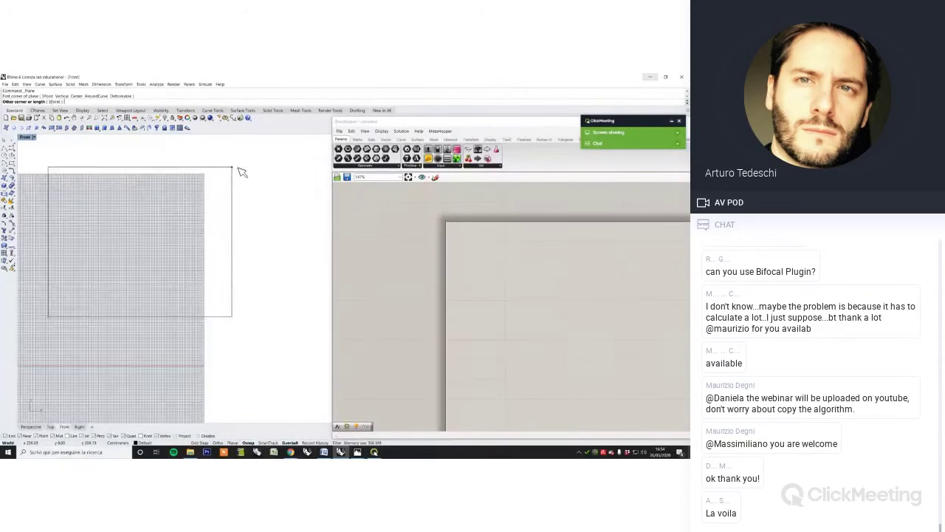
{"action": "scroll", "coordinate": [225, 178], "scroll_direction": "down", "scroll_amount": 2}
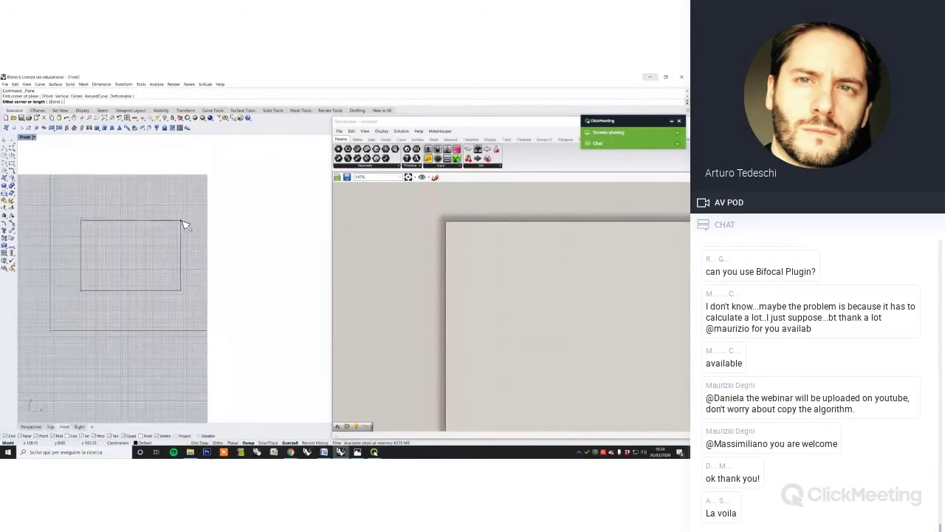
{"action": "left_click", "coordinate": [168, 229]}
{"action": "scroll", "coordinate": [74, 247], "scroll_direction": "up", "scroll_amount": 3}
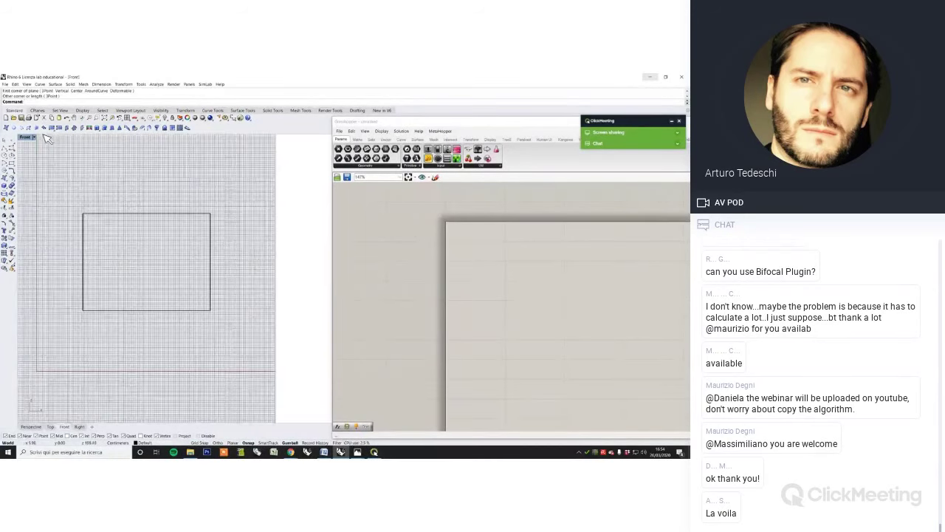
{"action": "left_click", "coordinate": [38, 139]}
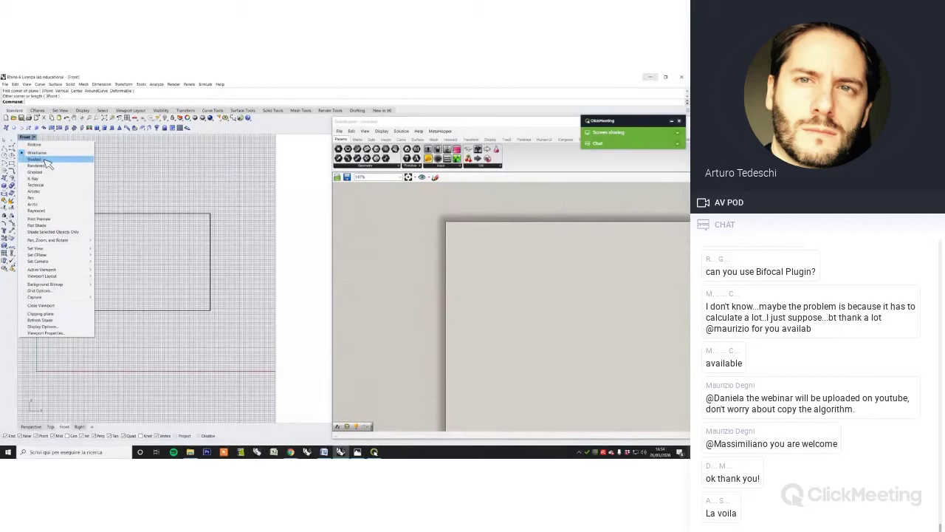
{"action": "left_click", "coordinate": [45, 159]}
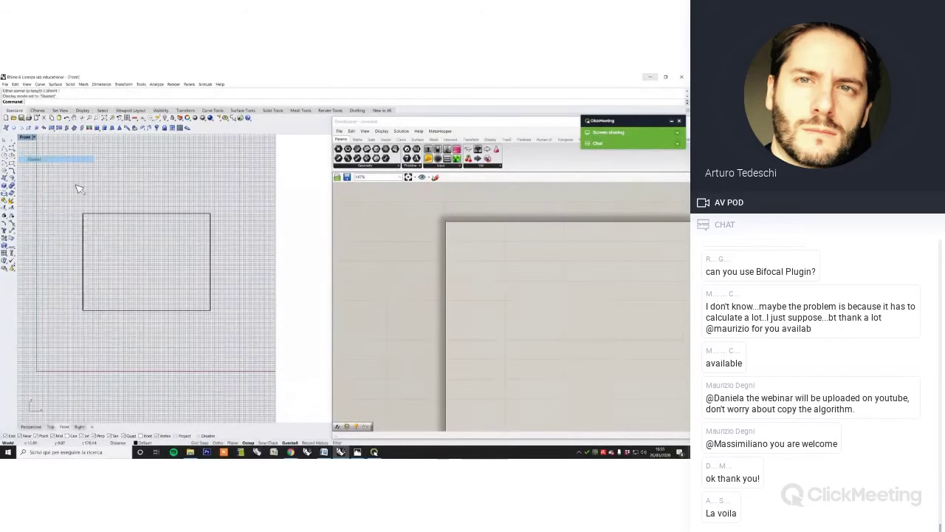
Switch to the Perspective viewport and delete the upright plane surface
{"action": "left_click", "coordinate": [31, 428]}
{"action": "right_click_drag", "start_coordinate": [177, 344], "coordinate": [260, 238]}
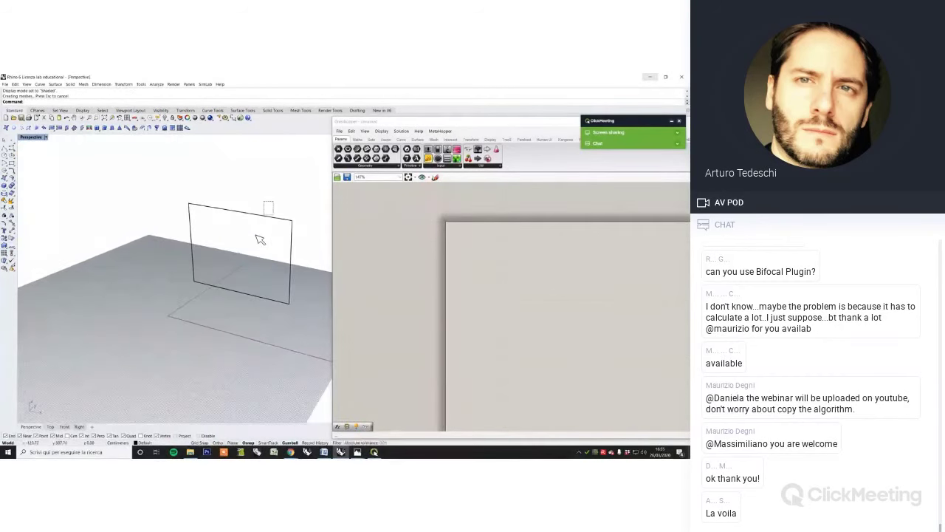
{"action": "left_click_drag", "start_coordinate": [273, 201], "coordinate": [258, 240]}
{"action": "key", "text": "Delete"}
{"action": "right_click_drag", "start_coordinate": [258, 240], "coordinate": [27, 195]}
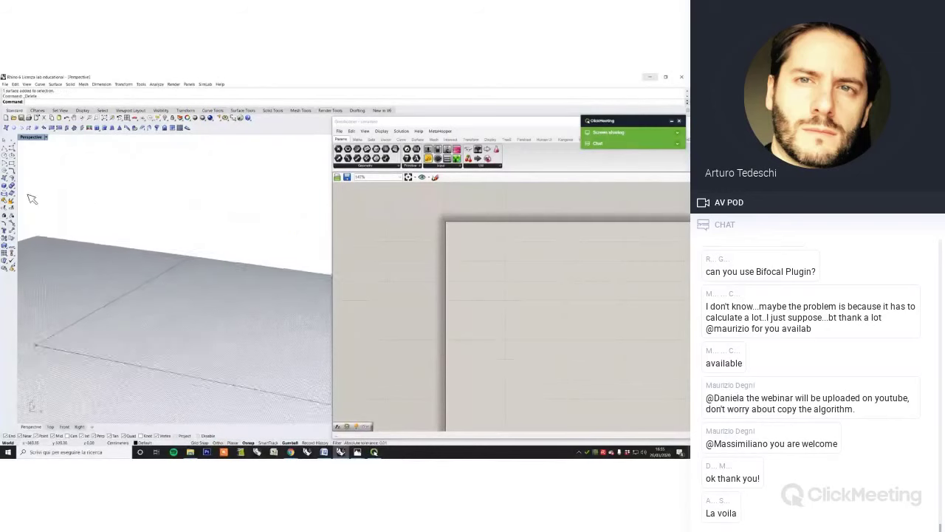
Draw a horizontal rectangular plane surface on the construction plane in the Perspective view and set the display mode to Shaded
{"action": "left_click", "coordinate": [7, 181]}
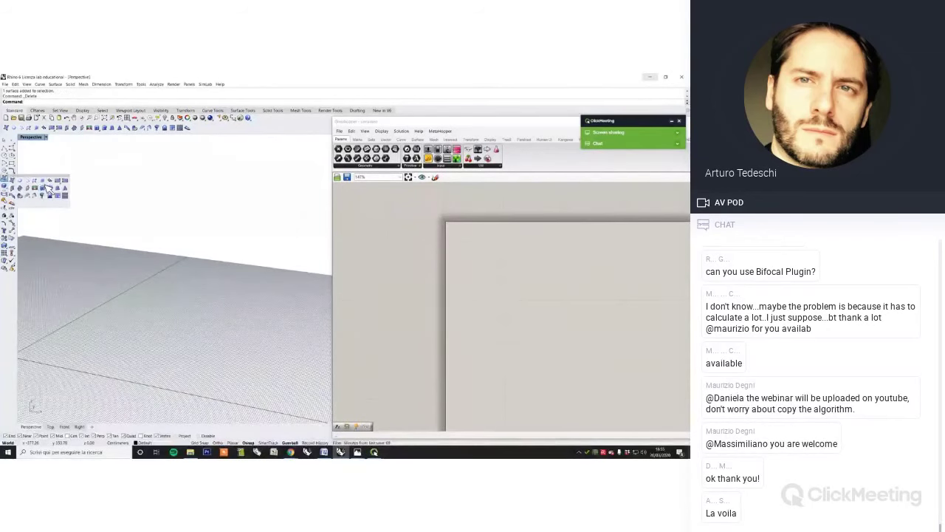
{"action": "left_click", "coordinate": [58, 181]}
{"action": "left_click", "coordinate": [107, 343]}
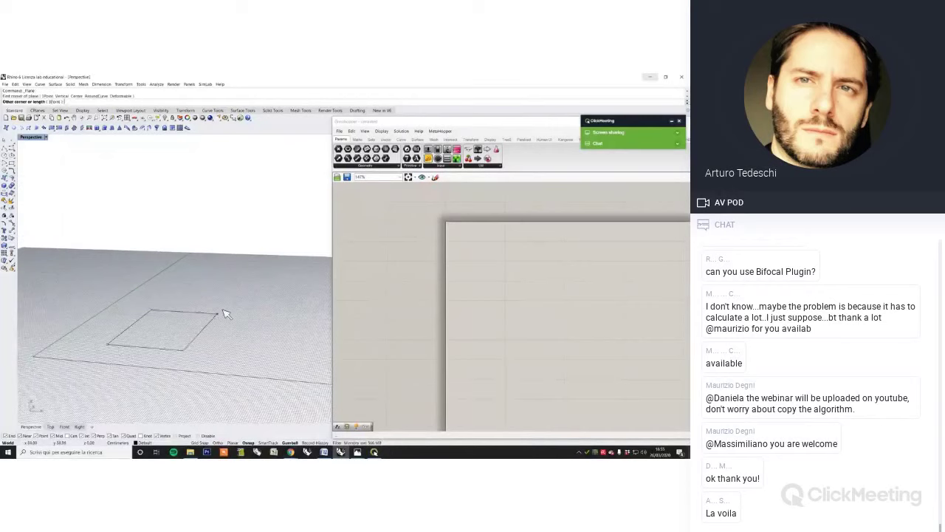
{"action": "left_click", "coordinate": [246, 310]}
{"action": "scroll", "coordinate": [247, 313], "scroll_direction": "up", "scroll_amount": 3}
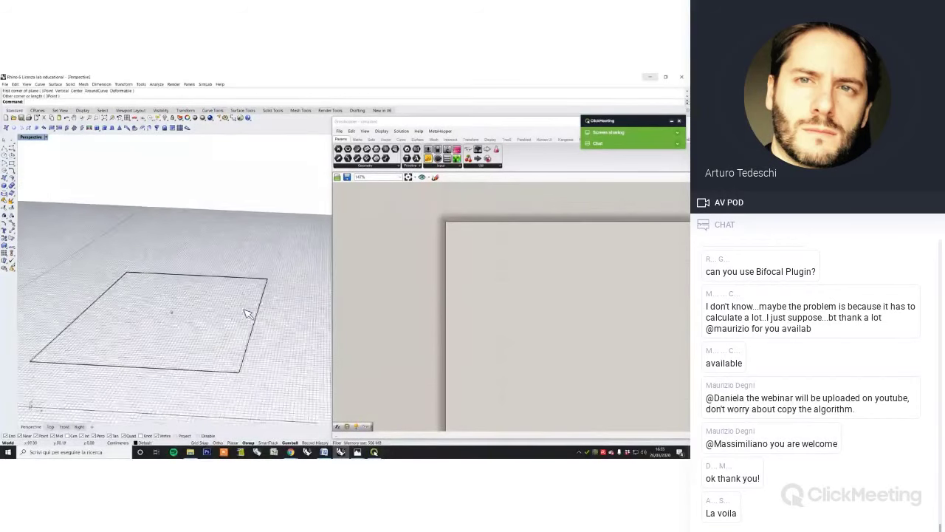
{"action": "right_click_drag", "start_coordinate": [245, 309], "coordinate": [240, 308]}
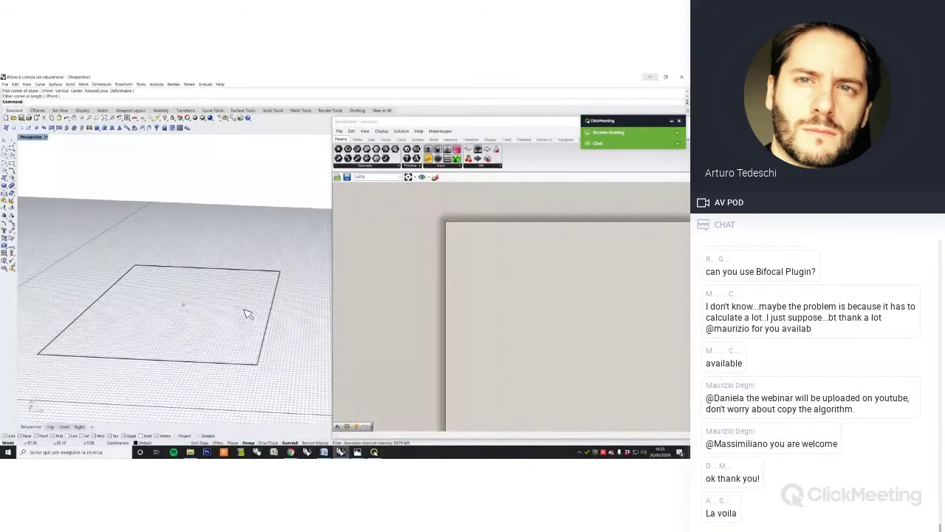
{"action": "left_click", "coordinate": [47, 138]}
{"action": "left_click", "coordinate": [41, 158]}
Add a Surface parameter to the canvas and reference the rectangular Rhino plane surface in it
{"action": "double_click", "coordinate": [485, 338]}
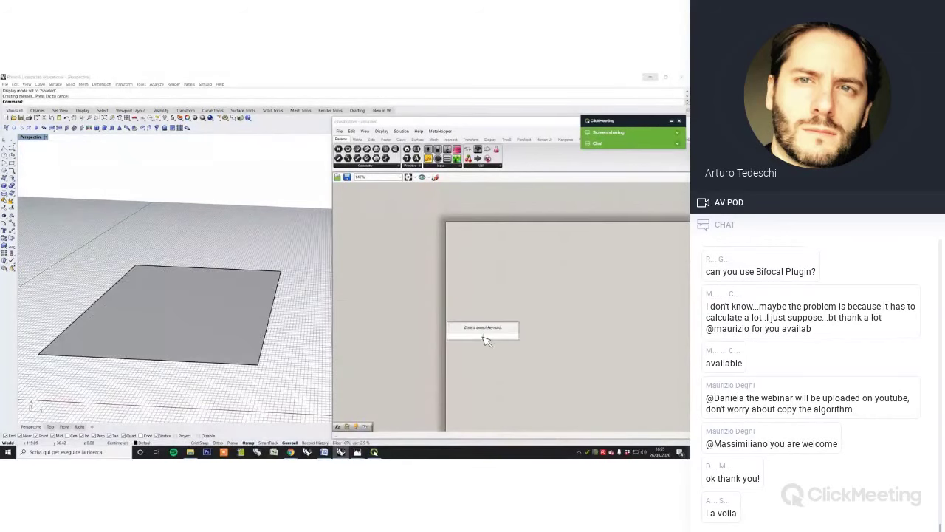
{"action": "type", "text": "surf"}
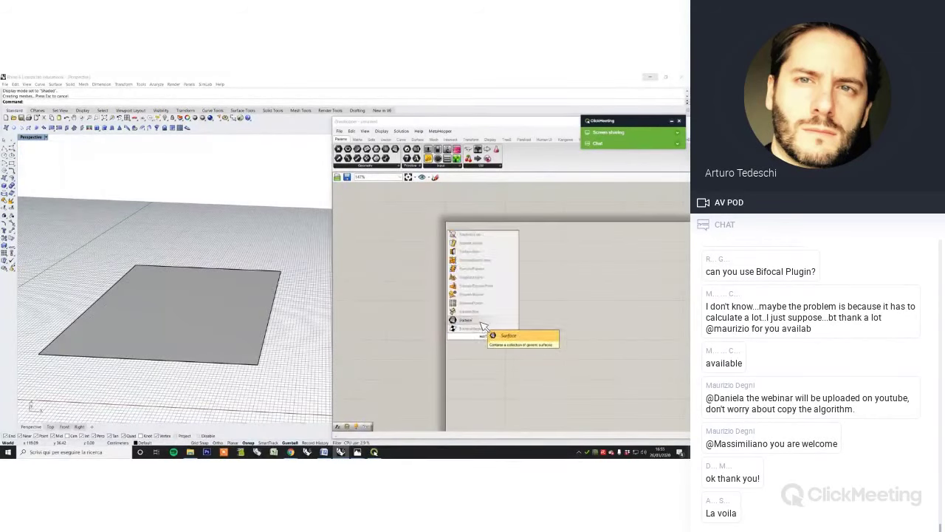
{"action": "key", "text": "Return"}
{"action": "right_click", "coordinate": [480, 336]}
{"action": "left_click", "coordinate": [509, 396]}
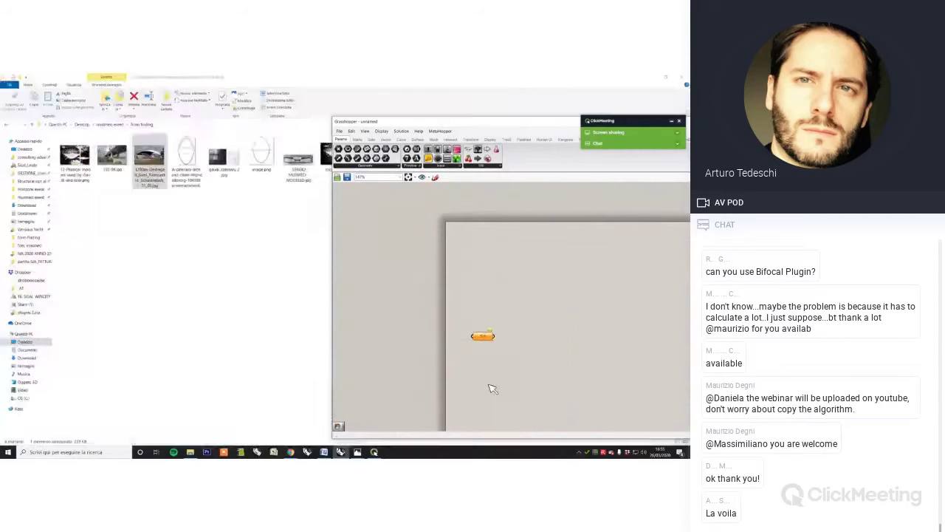
{"action": "left_click", "coordinate": [268, 325]}
{"action": "left_click", "coordinate": [242, 306]}
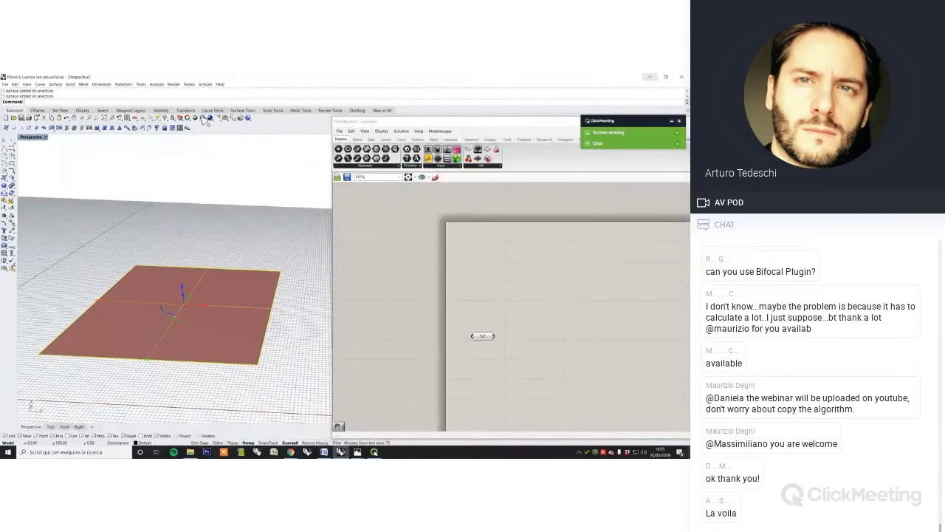
Hide the original plane surface in Rhino, leaving only the Grasshopper preview in the Perspective viewport
{"action": "left_click", "coordinate": [165, 117]}
{"action": "scroll", "coordinate": [220, 282], "scroll_direction": "down", "scroll_amount": 6}
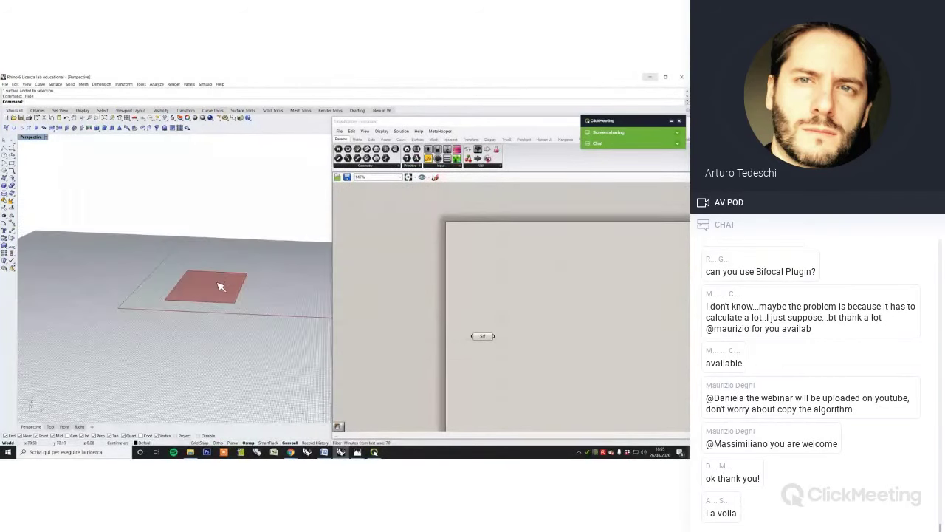
{"action": "scroll", "coordinate": [220, 271], "scroll_direction": "up", "scroll_amount": 6}
{"action": "scroll", "coordinate": [225, 274], "scroll_direction": "down", "scroll_amount": 2}
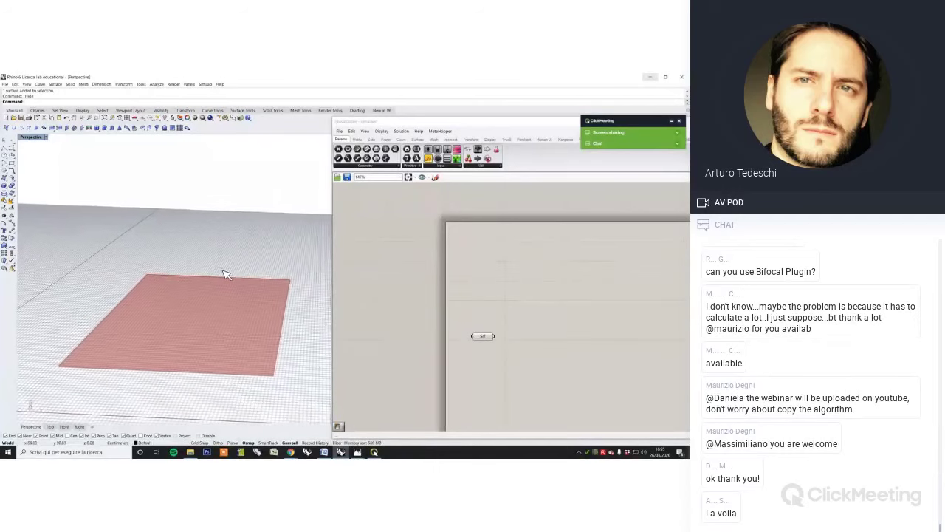
{"action": "scroll", "coordinate": [225, 274], "scroll_direction": "up", "scroll_amount": 2}
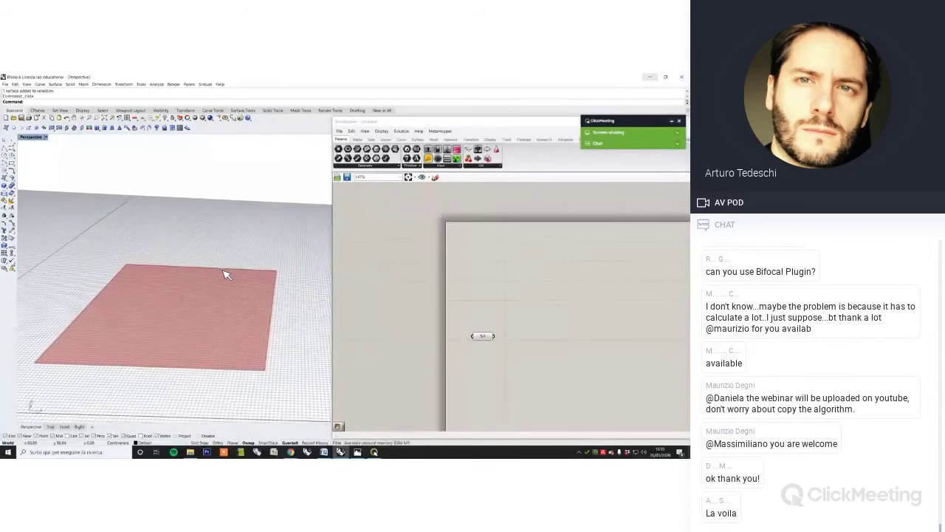
Move the Grasshopper window closer and reparameterize the Surface parameter
{"action": "left_click_drag", "start_coordinate": [435, 124], "coordinate": [349, 107]}
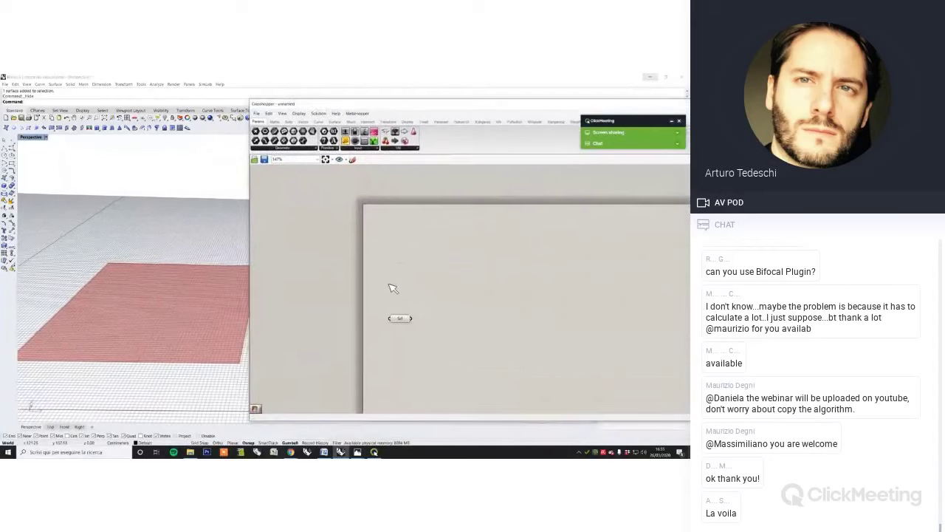
{"action": "scroll", "coordinate": [399, 328], "scroll_direction": "up", "scroll_amount": 3}
{"action": "right_click", "coordinate": [404, 325]}
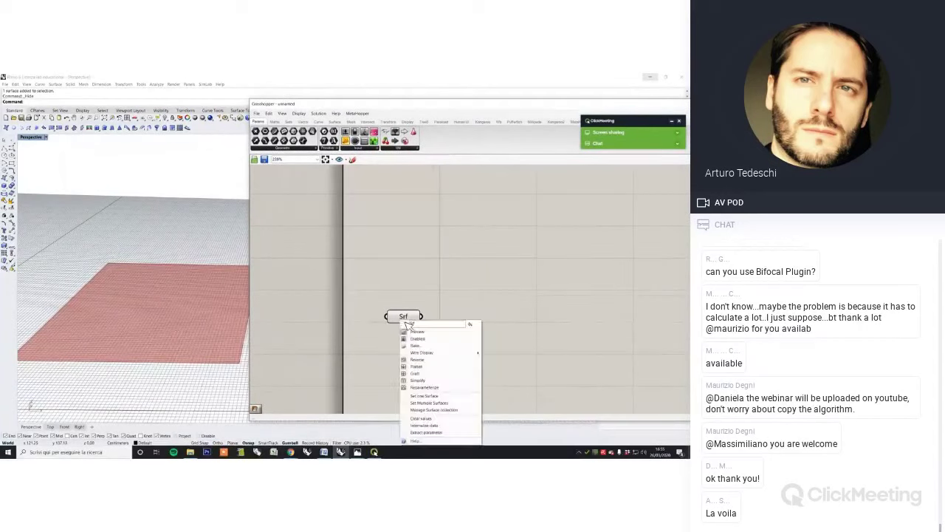
{"action": "left_click", "coordinate": [433, 386]}
{"action": "right_click_drag", "start_coordinate": [447, 325], "coordinate": [435, 316]}
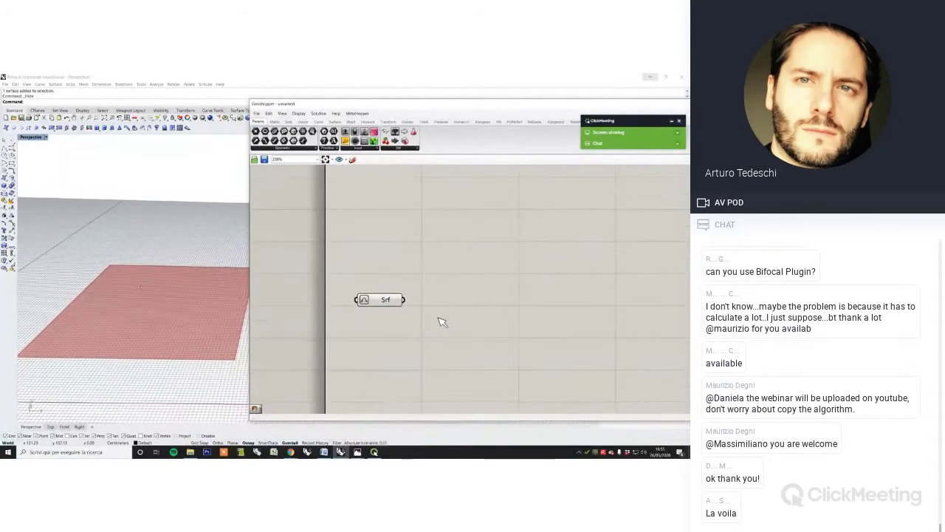
Hide the construction grid in the Perspective viewport and shift the Grasshopper window to uncover the previewed surface
{"action": "left_click", "coordinate": [141, 287]}
{"action": "key", "text": "F7"}
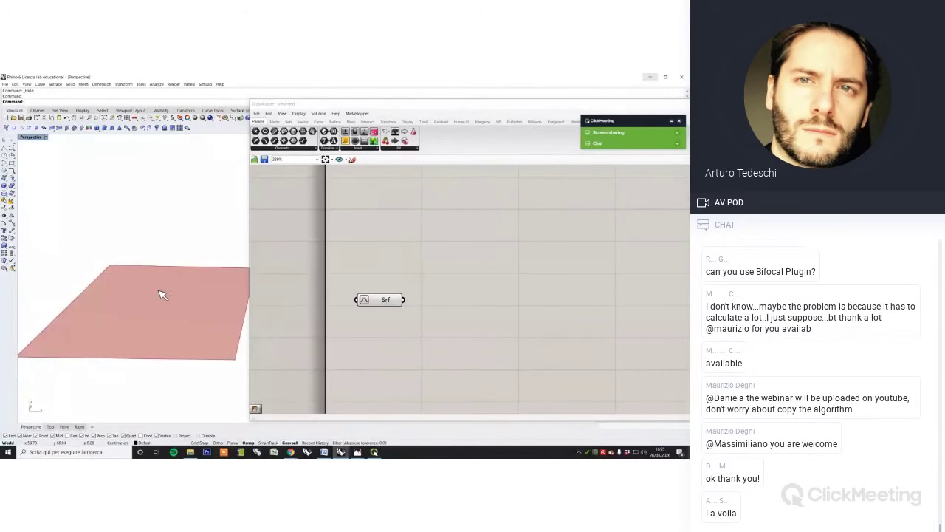
{"action": "left_click_drag", "start_coordinate": [372, 107], "coordinate": [392, 108]}
{"action": "right_click_drag", "start_coordinate": [450, 250], "coordinate": [423, 251]}
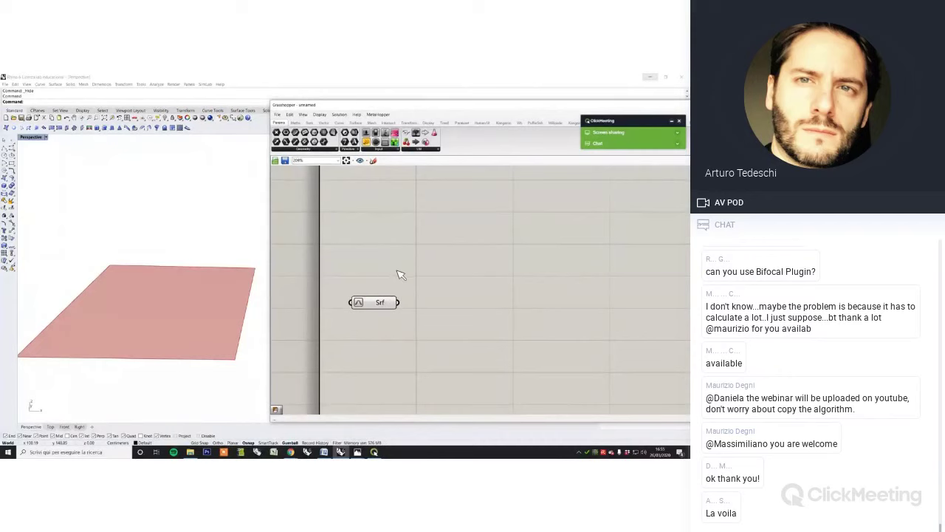
{"action": "scroll", "coordinate": [399, 274], "scroll_direction": "down", "scroll_amount": 3}
{"action": "scroll", "coordinate": [380, 285], "scroll_direction": "up", "scroll_amount": 1}
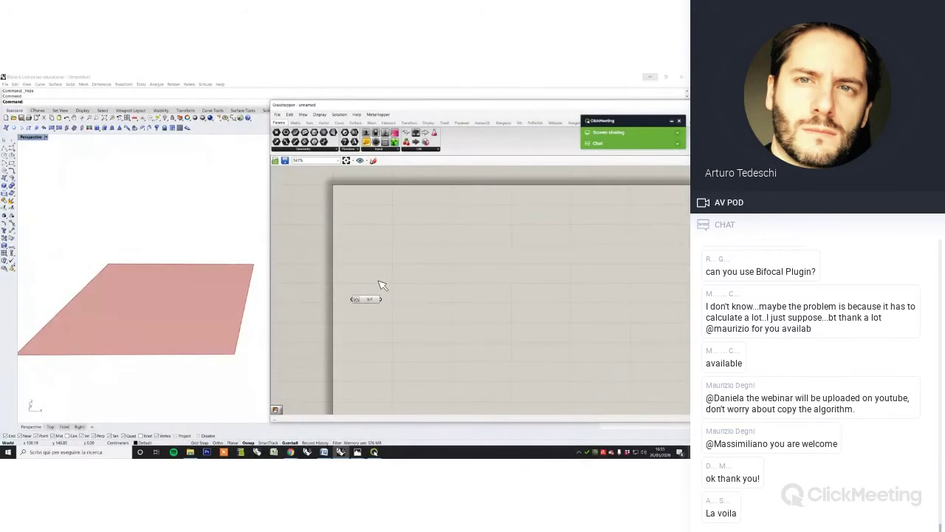
{"action": "left_click_drag", "start_coordinate": [399, 110], "coordinate": [393, 108]}
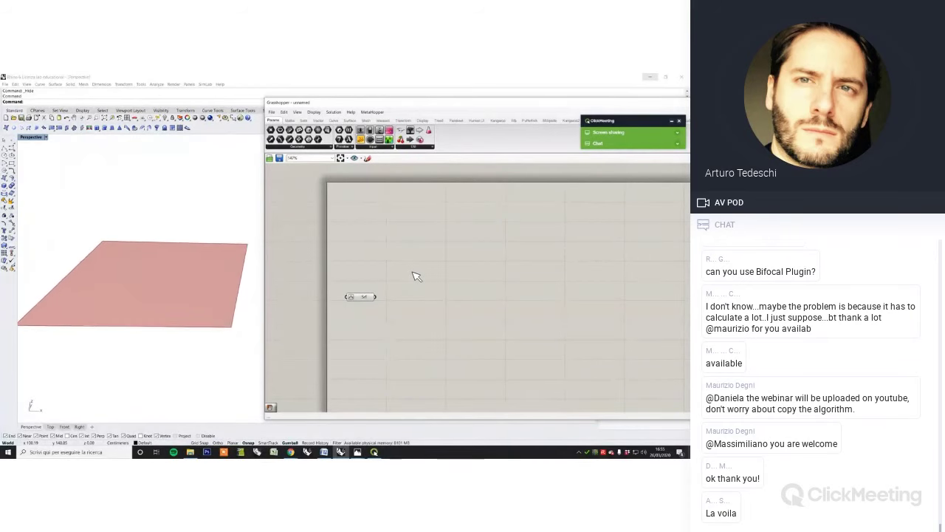
{"action": "left_click_drag", "start_coordinate": [438, 105], "coordinate": [465, 103]}
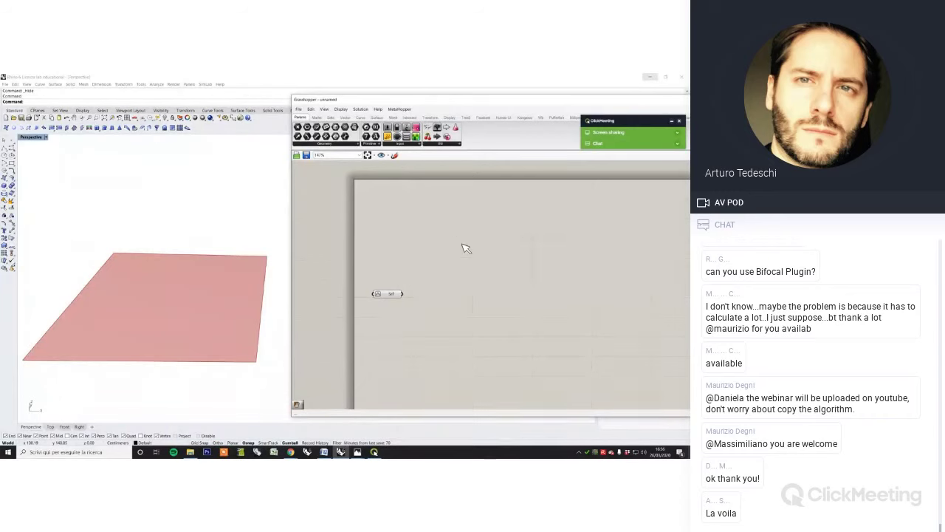
Add a Mesh Surface component beside the Surface parameter and connect the surface to its S input
{"action": "double_click", "coordinate": [465, 248]}
{"action": "type", "text": "mesh surfa"}
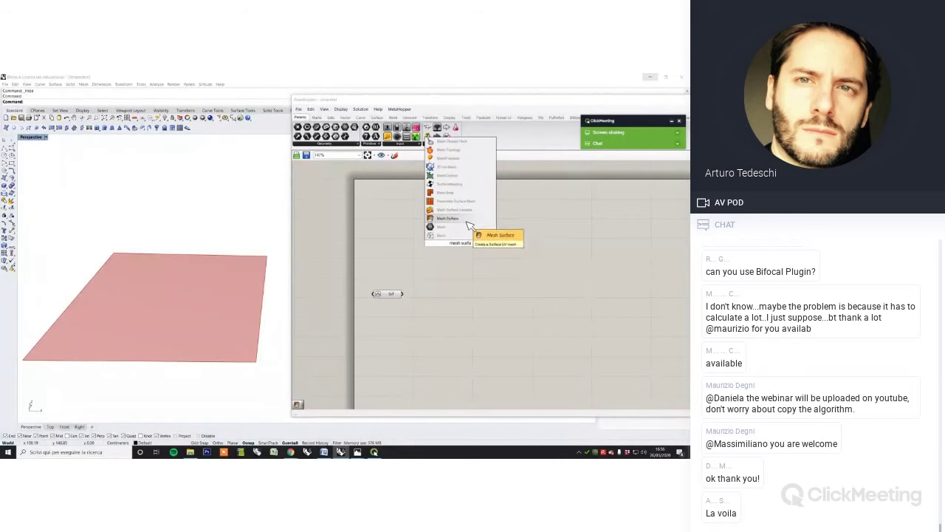
{"action": "left_click", "coordinate": [468, 220]}
{"action": "scroll", "coordinate": [468, 243], "scroll_direction": "up", "scroll_amount": 2}
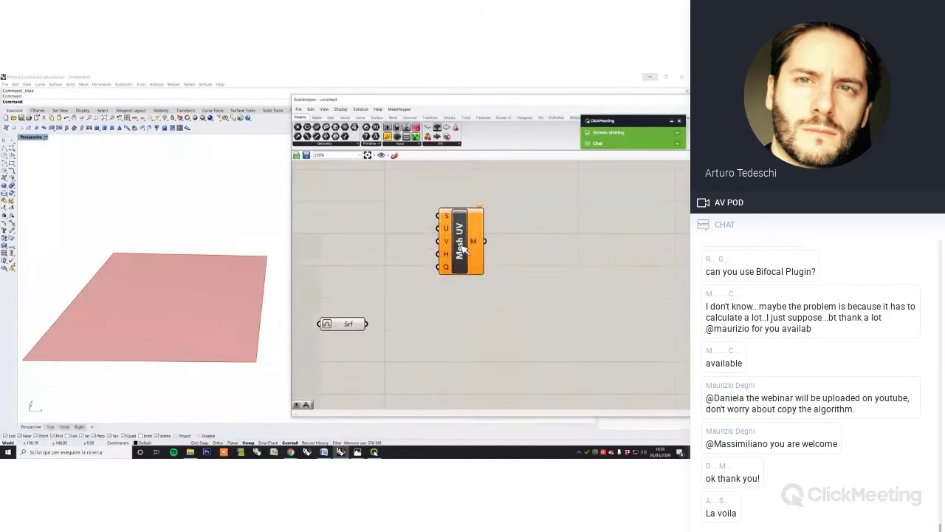
{"action": "left_click_drag", "start_coordinate": [462, 245], "coordinate": [469, 342]}
{"action": "right_click_drag", "start_coordinate": [415, 338], "coordinate": [428, 301]}
{"action": "left_click_drag", "start_coordinate": [476, 308], "coordinate": [478, 314]}
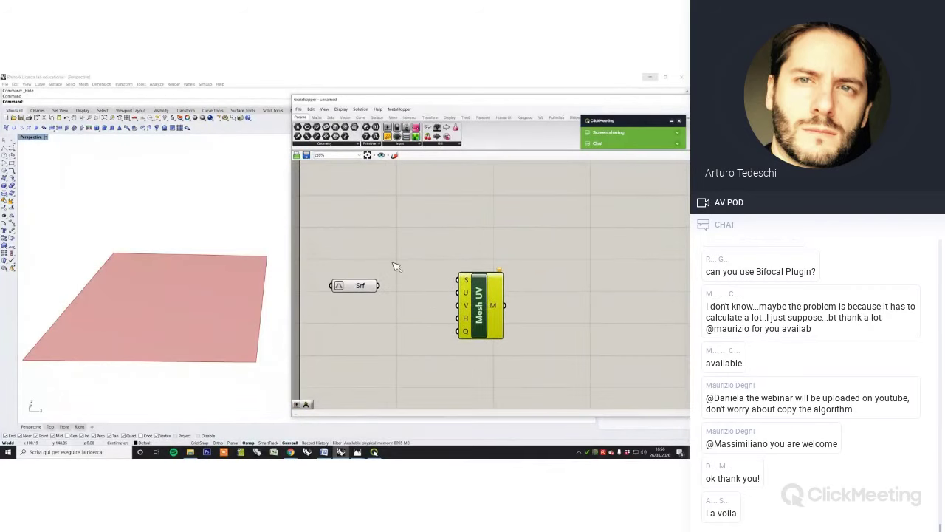
{"action": "left_click_drag", "start_coordinate": [378, 285], "coordinate": [458, 279]}
{"action": "left_click_drag", "start_coordinate": [489, 306], "coordinate": [508, 312]}
{"action": "left_click", "coordinate": [454, 313]}
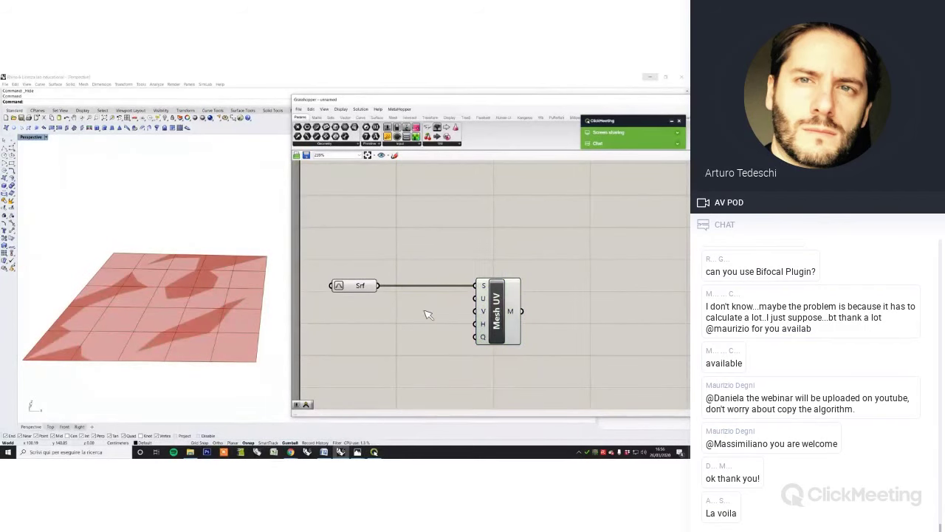
Add a number slider with the value 12 and connect it to Mesh Surface's U input
{"action": "double_click", "coordinate": [429, 314]}
{"action": "type", "text": "12"}
{"action": "key", "text": "Return"}
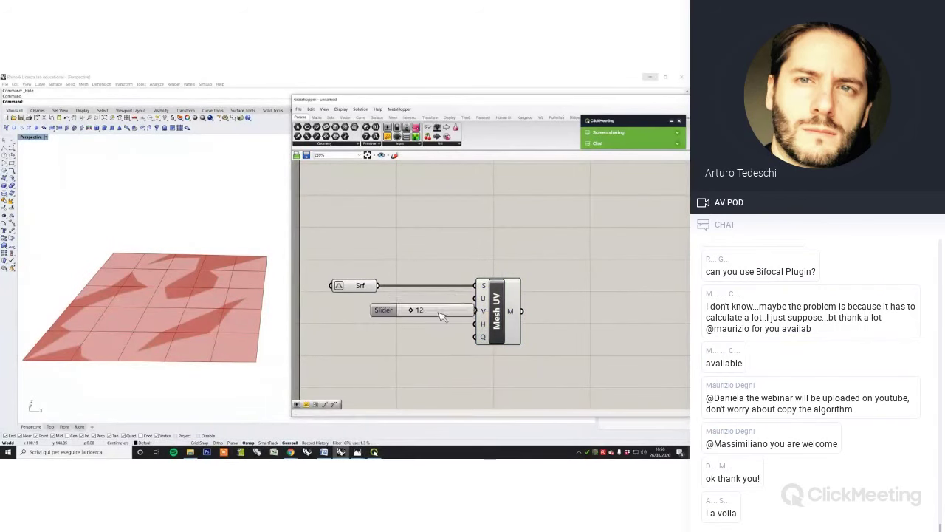
{"action": "left_click_drag", "start_coordinate": [436, 307], "coordinate": [475, 298]}
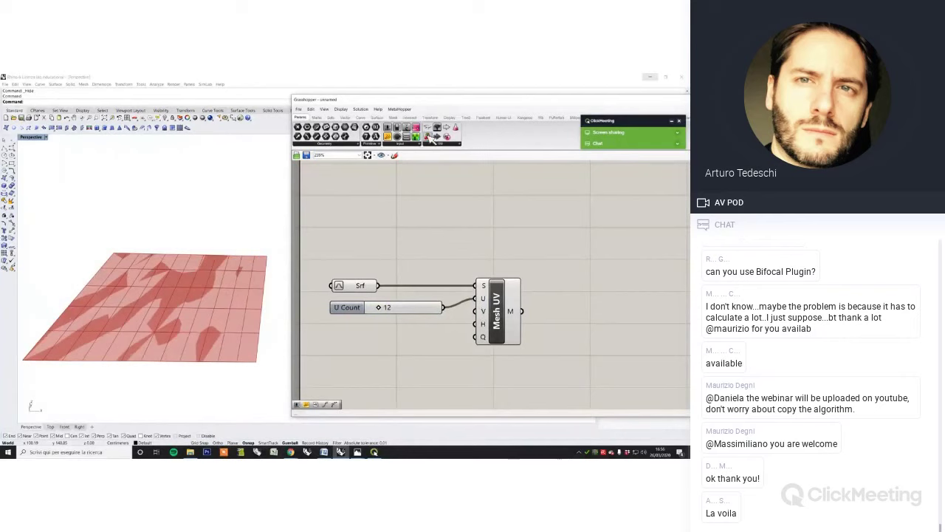
Place the Bifocal component on the canvas to label the components with their names, and move it out of the way
{"action": "left_click", "coordinate": [346, 197]}
{"action": "right_click_drag", "start_coordinate": [410, 223], "coordinate": [428, 318]}
{"action": "left_click_drag", "start_coordinate": [361, 292], "coordinate": [350, 175]}
{"action": "right_click_drag", "start_coordinate": [393, 232], "coordinate": [390, 220]}
{"action": "right_click_drag", "start_coordinate": [454, 358], "coordinate": [447, 247]}
{"action": "scroll", "coordinate": [443, 280], "scroll_direction": "up", "scroll_amount": 2}
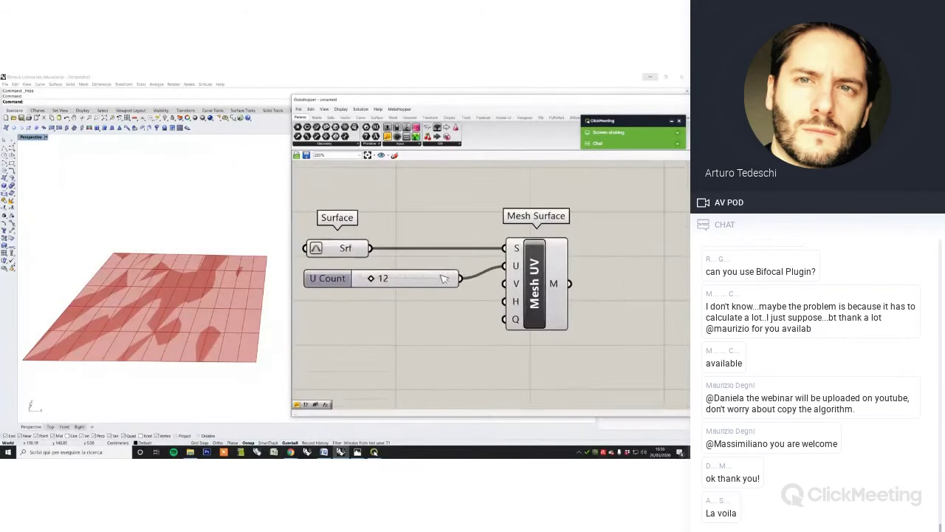
Add a second number slider with the value 12 and connect it to Mesh Surface's V input
{"action": "double_click", "coordinate": [414, 302]}
{"action": "type", "text": "12"}
{"action": "key", "text": "Return"}
{"action": "left_click_drag", "start_coordinate": [426, 309], "coordinate": [396, 312]}
{"action": "left_click", "coordinate": [465, 316]}
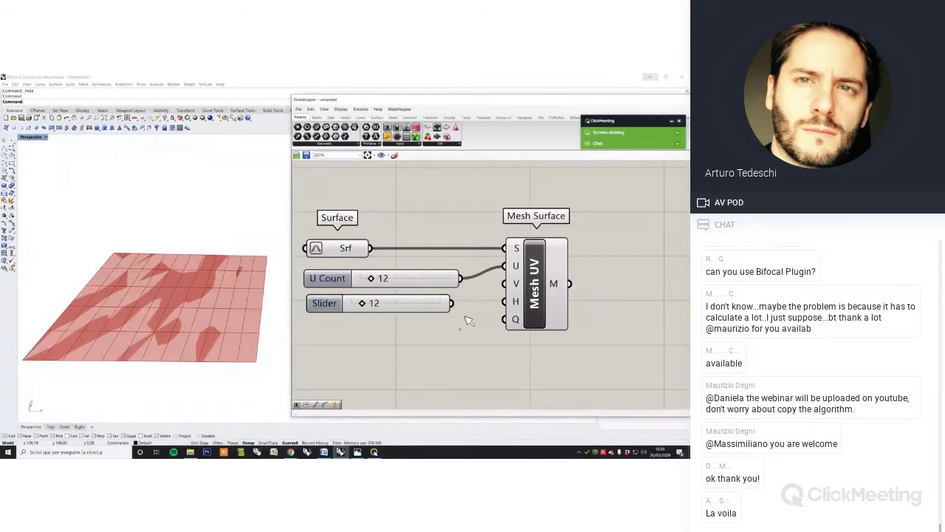
{"action": "left_click_drag", "start_coordinate": [452, 303], "coordinate": [505, 284]}
Turn off the Surface parameter's preview and line up the V Count slider beneath the U Count slider
{"action": "left_click_drag", "start_coordinate": [448, 327], "coordinate": [310, 230]}
{"action": "right_click", "coordinate": [405, 220]}
{"action": "left_click", "coordinate": [415, 221]}
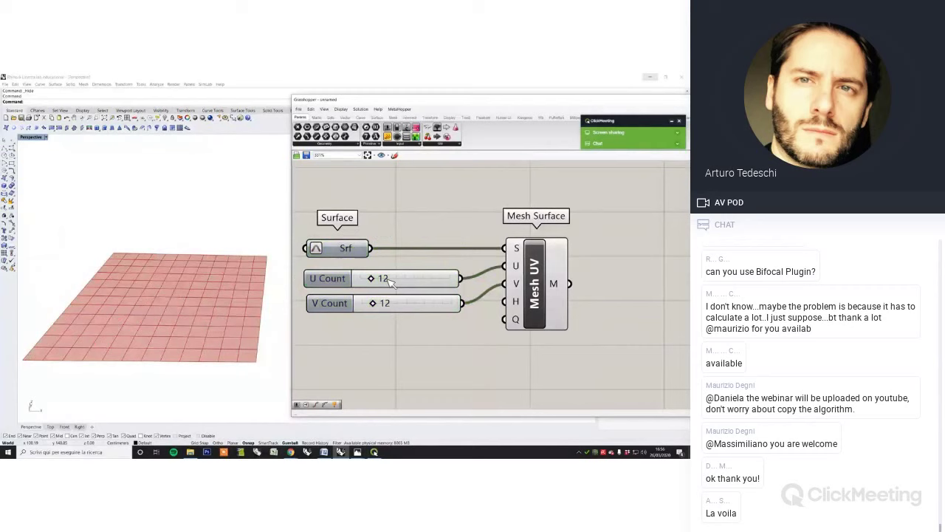
{"action": "left_click_drag", "start_coordinate": [352, 309], "coordinate": [348, 307]}
{"action": "left_click", "coordinate": [354, 321]}
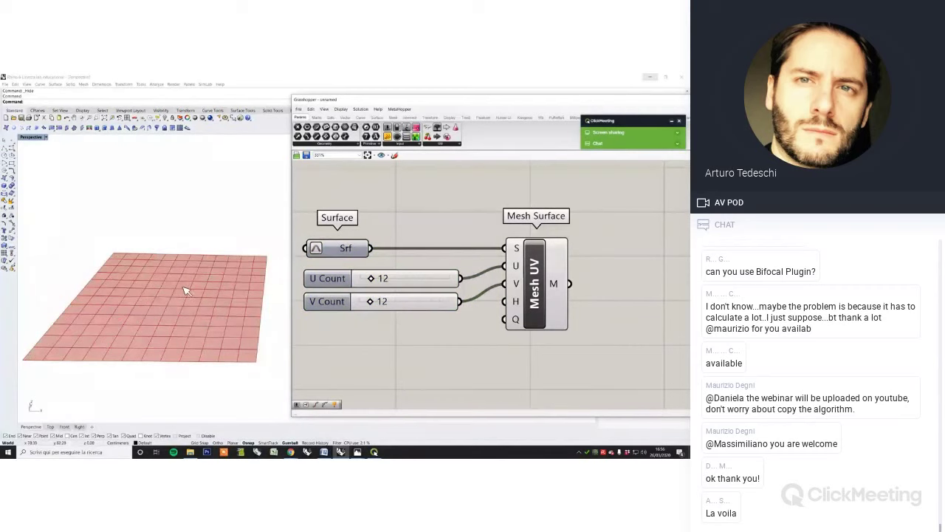
Add a Weaverbird's Mesh Edges component and connect the Mesh Surface output to its G input
{"action": "scroll", "coordinate": [186, 289], "scroll_direction": "down", "scroll_amount": 8}
{"action": "scroll", "coordinate": [191, 289], "scroll_direction": "up", "scroll_amount": 8}
{"action": "right_click_drag", "start_coordinate": [191, 289], "coordinate": [193, 287]}
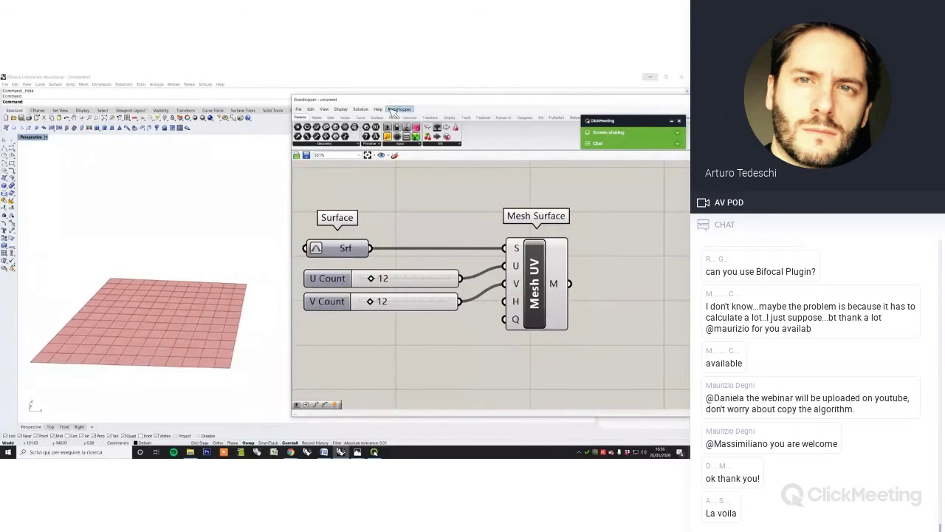
{"action": "left_click_drag", "start_coordinate": [388, 101], "coordinate": [354, 101]}
{"action": "scroll", "coordinate": [515, 273], "scroll_direction": "down", "scroll_amount": 2}
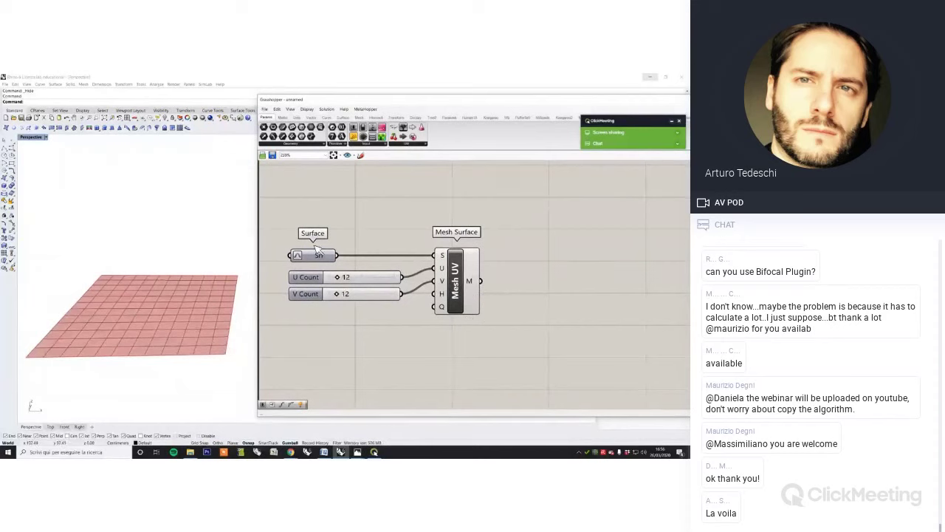
{"action": "right_click_drag", "start_coordinate": [487, 286], "coordinate": [474, 288]}
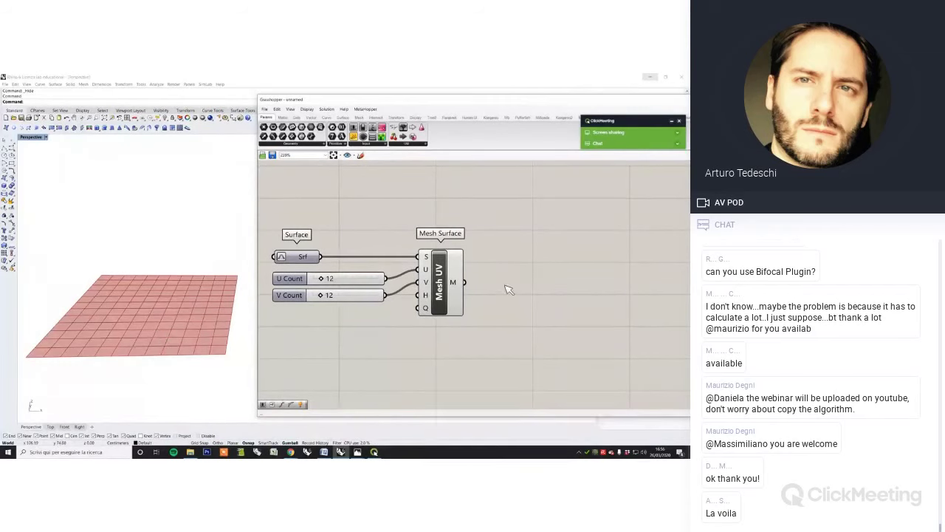
{"action": "left_click", "coordinate": [507, 117]}
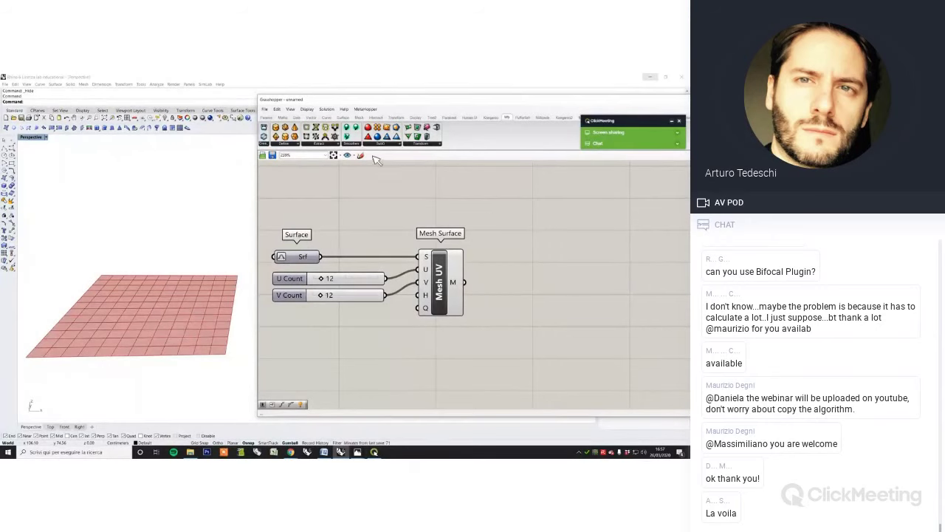
{"action": "left_click", "coordinate": [332, 144]}
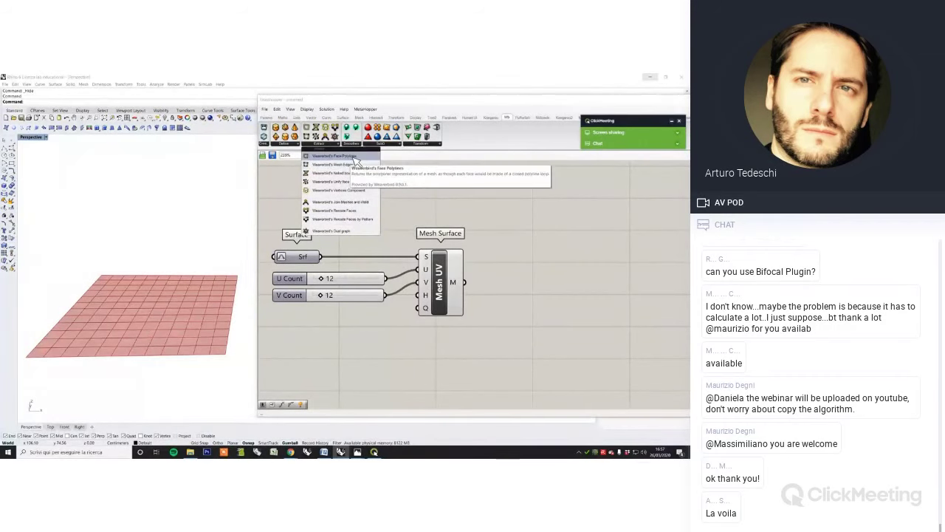
{"action": "left_click", "coordinate": [352, 170]}
{"action": "left_click", "coordinate": [547, 290]}
{"action": "left_click_drag", "start_coordinate": [465, 282], "coordinate": [547, 290]}
Turn off the preview of the Mesh Surface component
{"action": "left_click_drag", "start_coordinate": [470, 316], "coordinate": [432, 281]}
{"action": "right_click", "coordinate": [438, 202]}
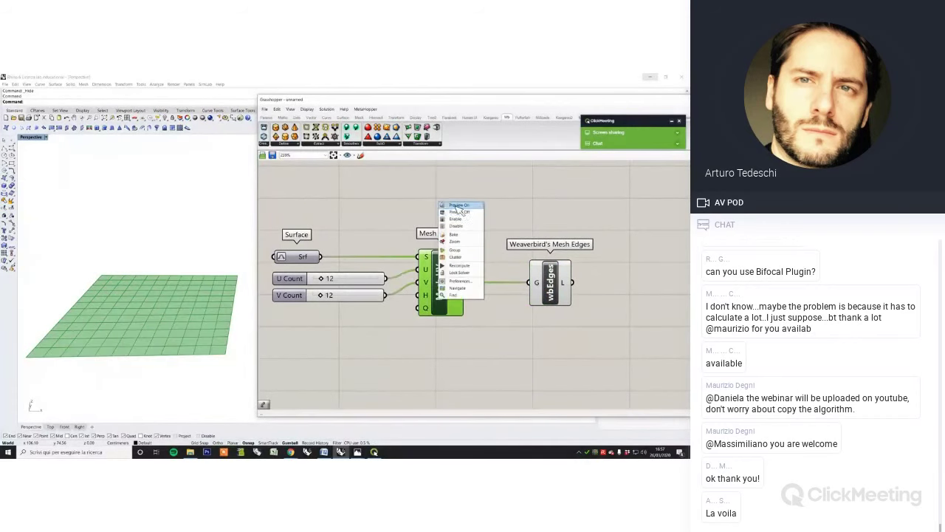
{"action": "left_click", "coordinate": [455, 206]}
{"action": "left_click", "coordinate": [479, 216]}
Add a Line parameter and connect the L output of Weaverbird's Mesh Edges to it
{"action": "right_click_drag", "start_coordinate": [553, 273], "coordinate": [514, 265]}
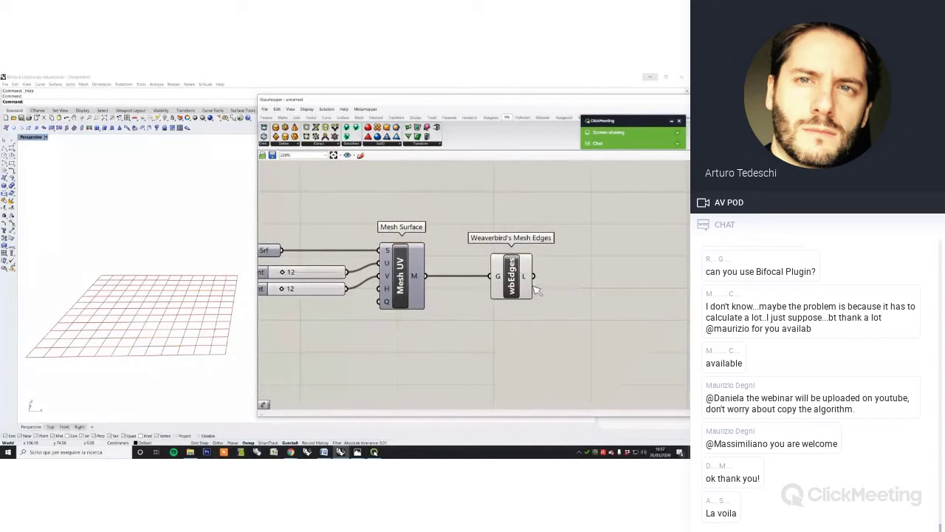
{"action": "double_click", "coordinate": [586, 288]}
{"action": "type", "text": "line"}
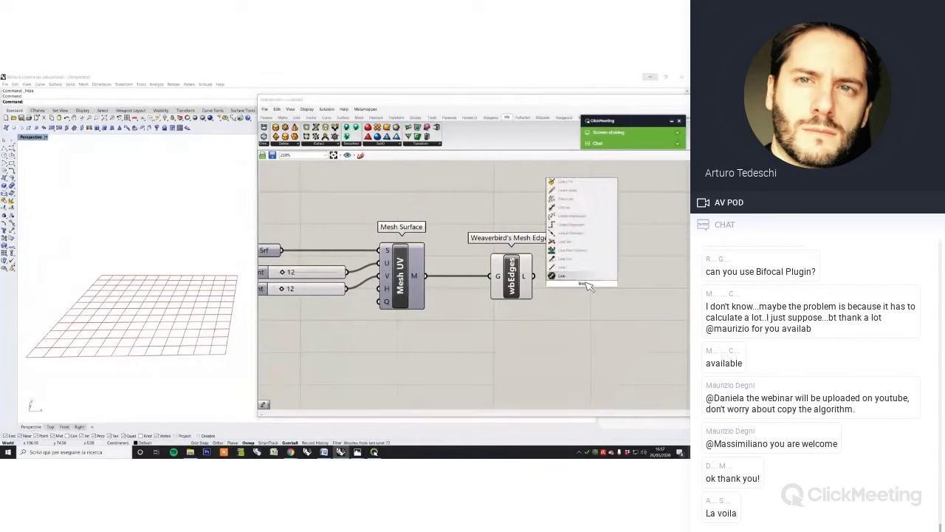
{"action": "key", "text": "Return"}
{"action": "left_click_drag", "start_coordinate": [534, 276], "coordinate": [581, 277]}
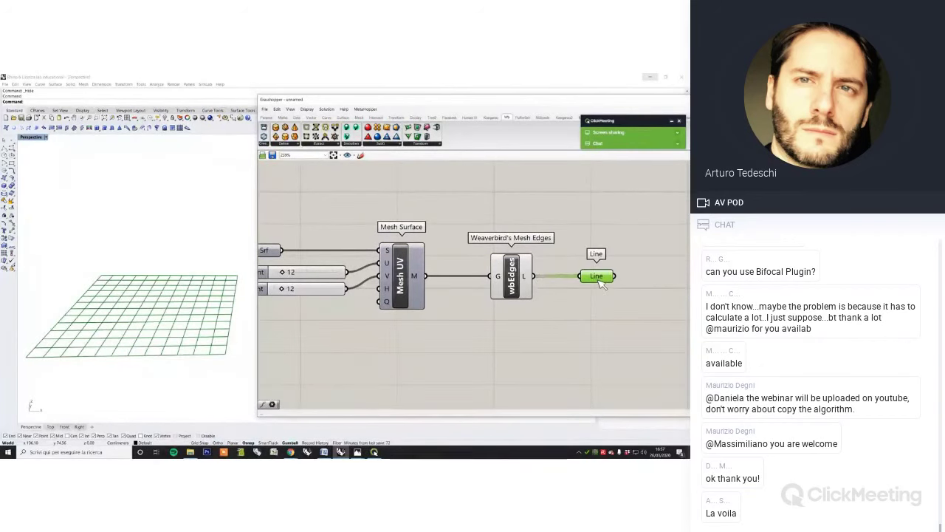
Add a Weaverbird's Vertices component below the Mesh Edges component and connect the Mesh Surface output to its G input
{"action": "left_click", "coordinate": [329, 144]}
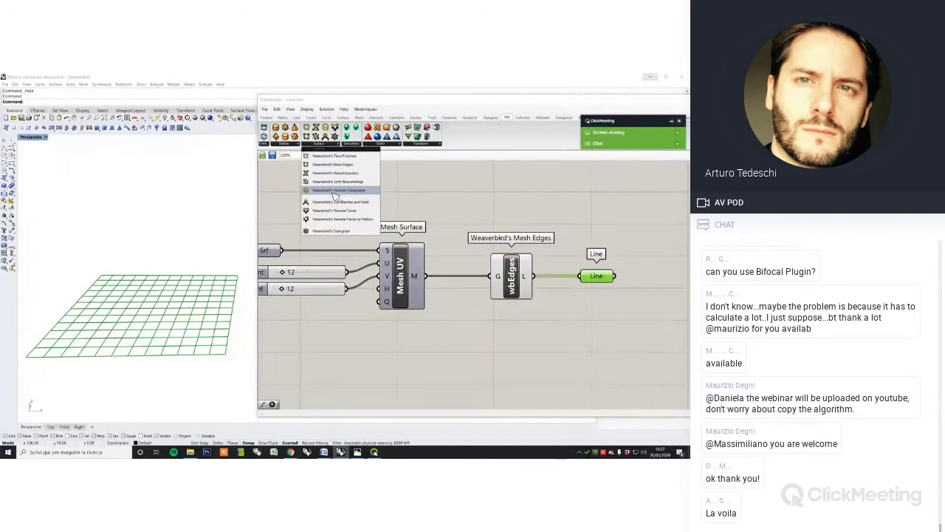
{"action": "left_click", "coordinate": [517, 357]}
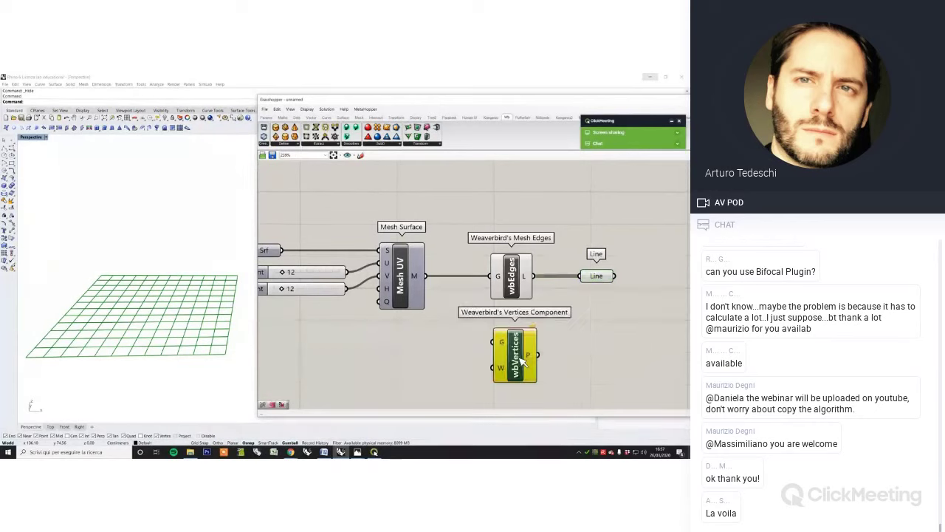
{"action": "left_click_drag", "start_coordinate": [426, 276], "coordinate": [516, 358]}
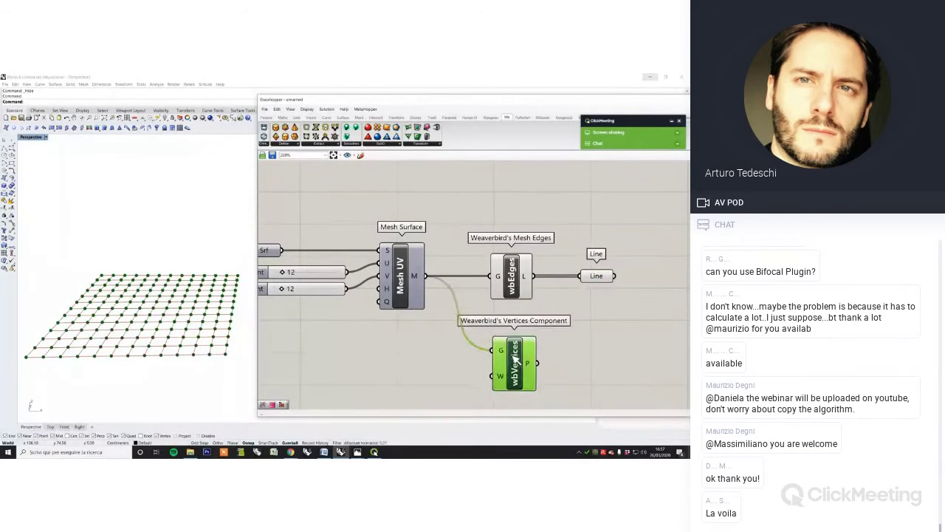
{"action": "left_click", "coordinate": [479, 337]}
{"action": "scroll", "coordinate": [455, 324], "scroll_direction": "down", "scroll_amount": 1}
{"action": "right_click_drag", "start_coordinate": [542, 363], "coordinate": [489, 356]}
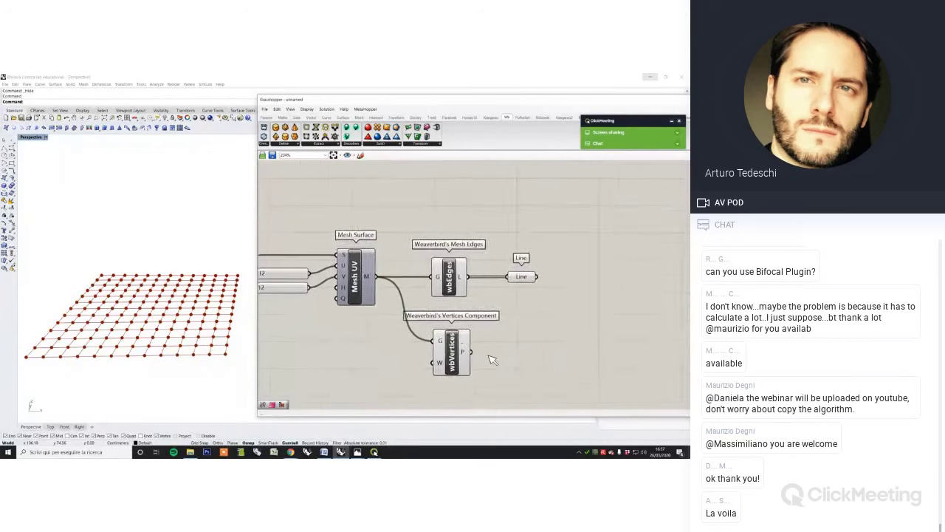
Add a Point parameter and connect the P output of Weaverbird's Vertices to it
{"action": "scroll", "coordinate": [493, 359], "scroll_direction": "up", "scroll_amount": 1}
{"action": "double_click", "coordinate": [529, 358]}
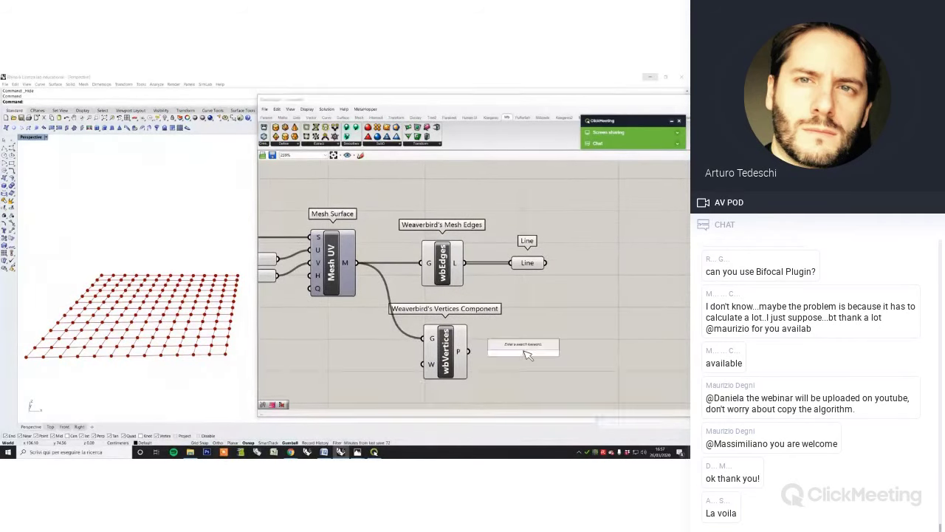
{"action": "type", "text": "point"}
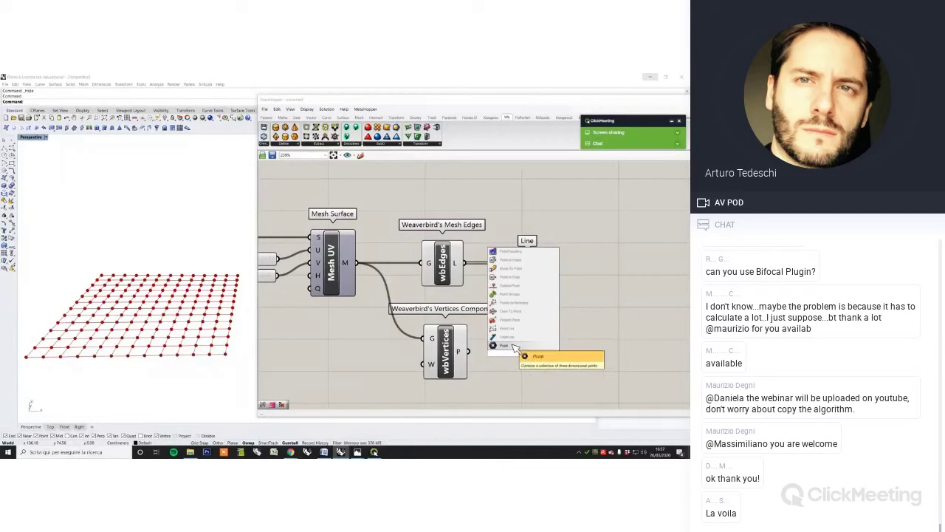
{"action": "left_click", "coordinate": [534, 344]}
{"action": "left_click_drag", "start_coordinate": [464, 353], "coordinate": [531, 360]}
Turn off the preview of the Weaverbird's Mesh Edges and Weaverbird's Vertices components
{"action": "left_click_drag", "start_coordinate": [485, 382], "coordinate": [423, 250]}
{"action": "middle_click", "coordinate": [473, 192]}
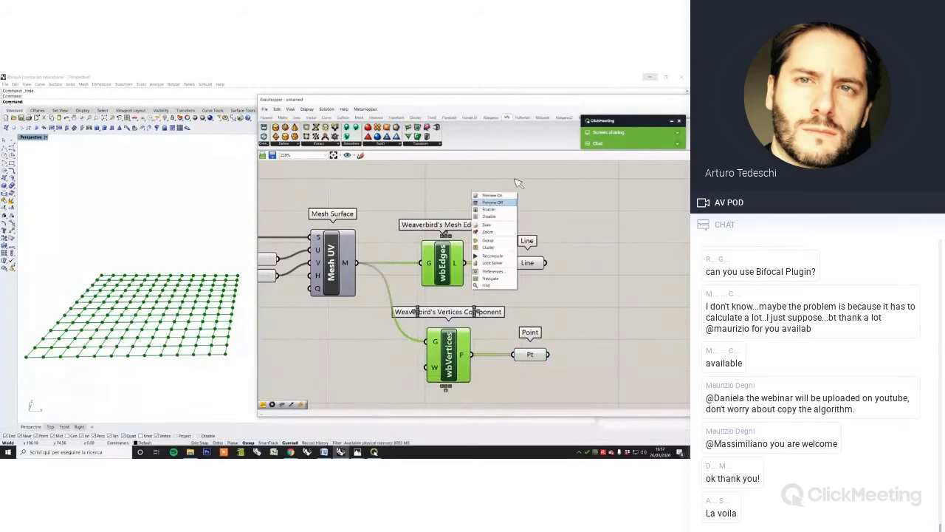
{"action": "left_click", "coordinate": [493, 201]}
{"action": "left_click", "coordinate": [448, 356]}
{"action": "scroll", "coordinate": [472, 334], "scroll_direction": "down", "scroll_amount": 2}
{"action": "scroll", "coordinate": [472, 334], "scroll_direction": "up", "scroll_amount": 2}
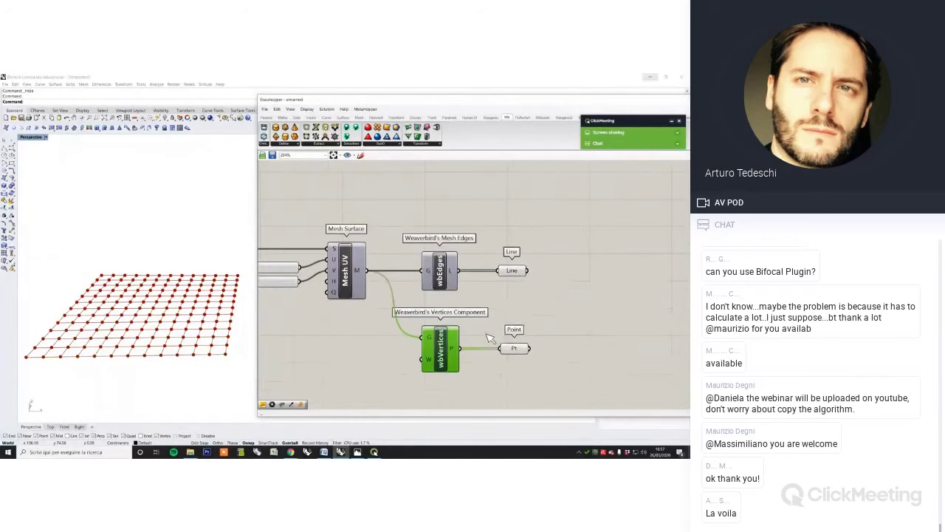
{"action": "left_click", "coordinate": [471, 267]}
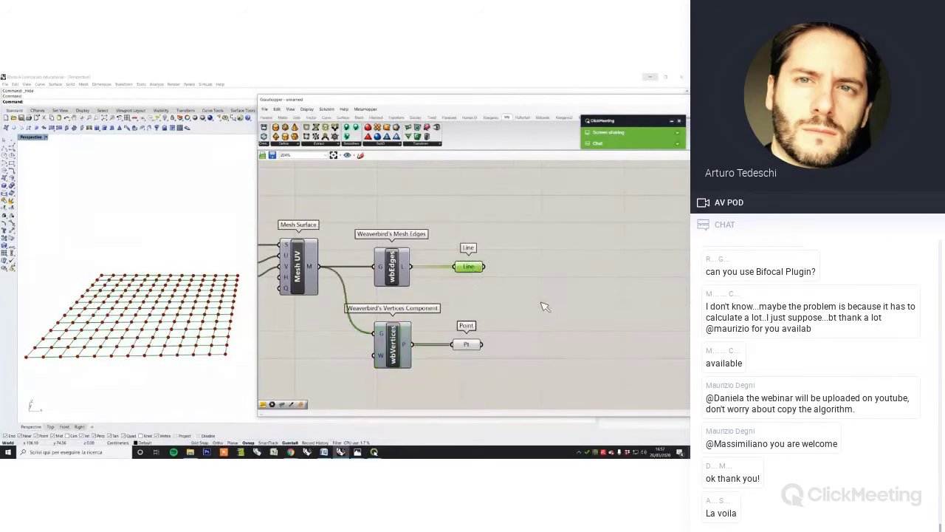
Sketch a vertical divider line on the canvas between the Weaverbird components and the Line and Point parameters
{"action": "scroll", "coordinate": [545, 301], "scroll_direction": "down", "scroll_amount": 3}
{"action": "left_click", "coordinate": [370, 190]}
{"action": "left_click", "coordinate": [360, 155]}
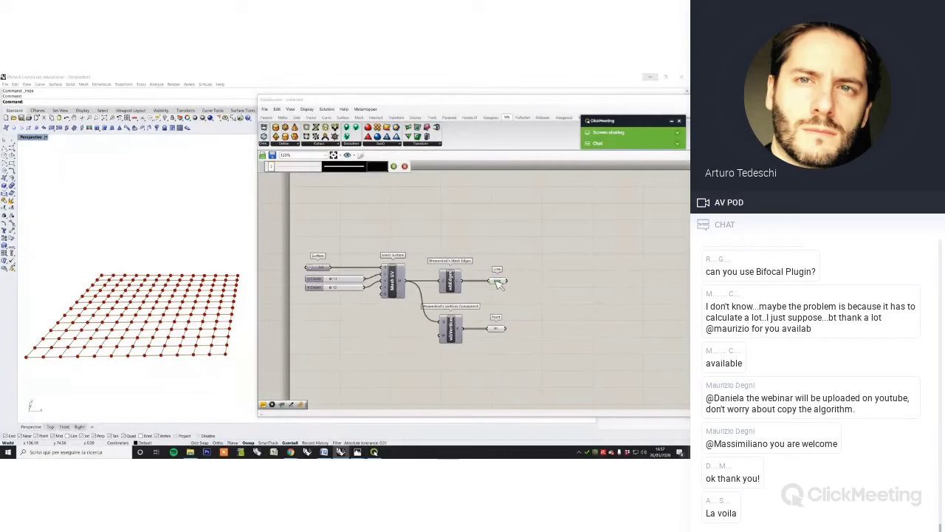
{"action": "left_click_drag", "start_coordinate": [476, 209], "coordinate": [477, 360]}
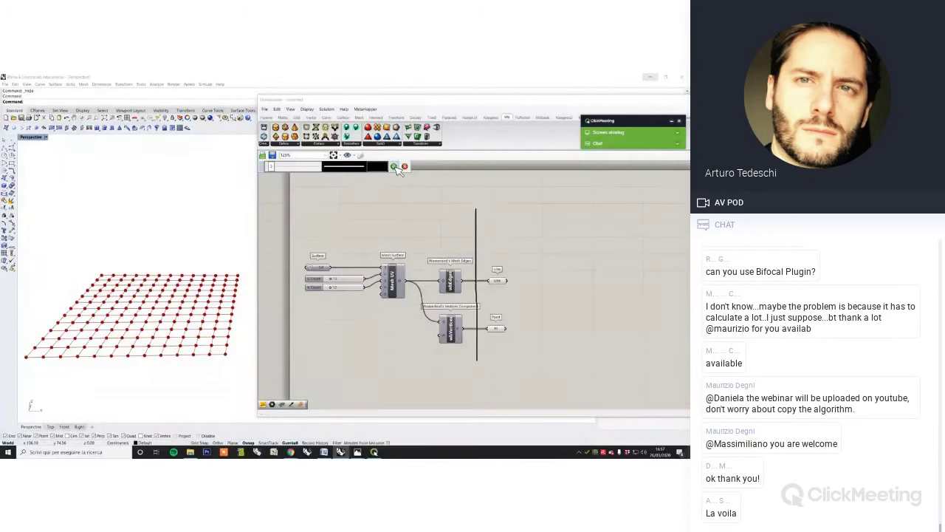
{"action": "left_click", "coordinate": [393, 166]}
Add a Scribble title reading DISCRETIZATION above the meshing components and enlarge its text
{"action": "left_click", "coordinate": [267, 117]}
{"action": "left_click", "coordinate": [397, 146]}
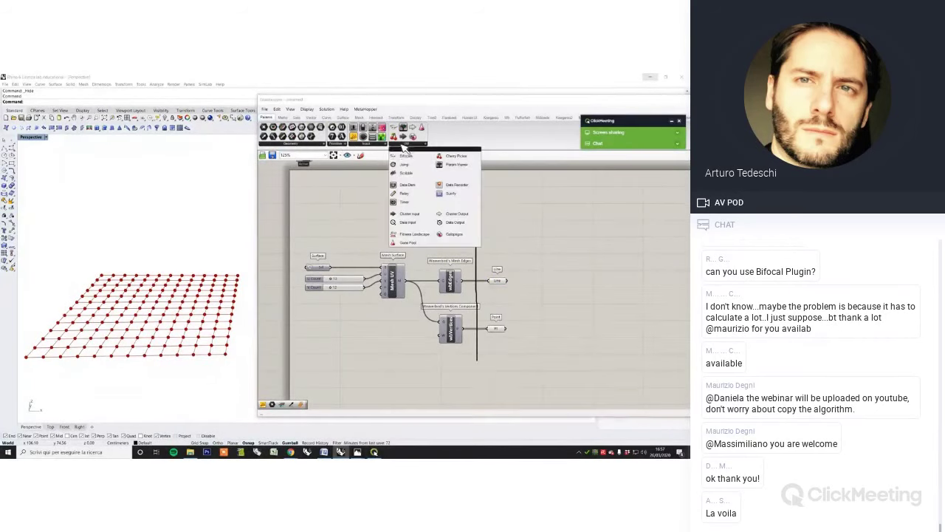
{"action": "left_click_drag", "start_coordinate": [410, 180], "coordinate": [426, 231]}
{"action": "double_click", "coordinate": [426, 231]}
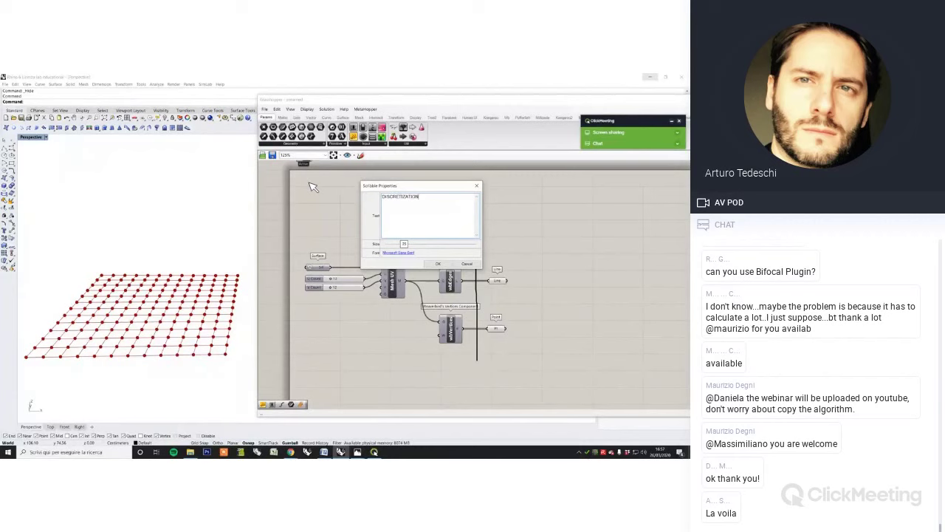
{"action": "mouse_move", "coordinate": [405, 245]}
{"action": "left_mouse_down"}
{"action": "mouse_move", "coordinate": [432, 246]}
{"action": "mouse_move", "coordinate": [367, 235]}
{"action": "left_mouse_up"}
{"action": "left_click", "coordinate": [438, 264]}
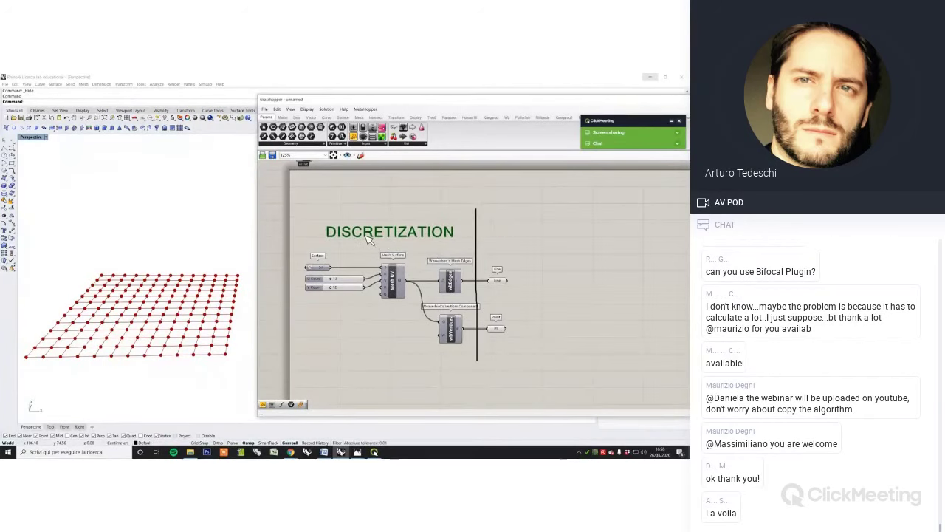
Copy the DISCRETIZATION title to the other side of the divider line and change the copy's text to PARTICLE SPRING SYSTEM
{"action": "right_click_drag", "start_coordinate": [530, 318], "coordinate": [475, 331]}
{"action": "left_click_drag", "start_coordinate": [381, 100], "coordinate": [364, 103]}
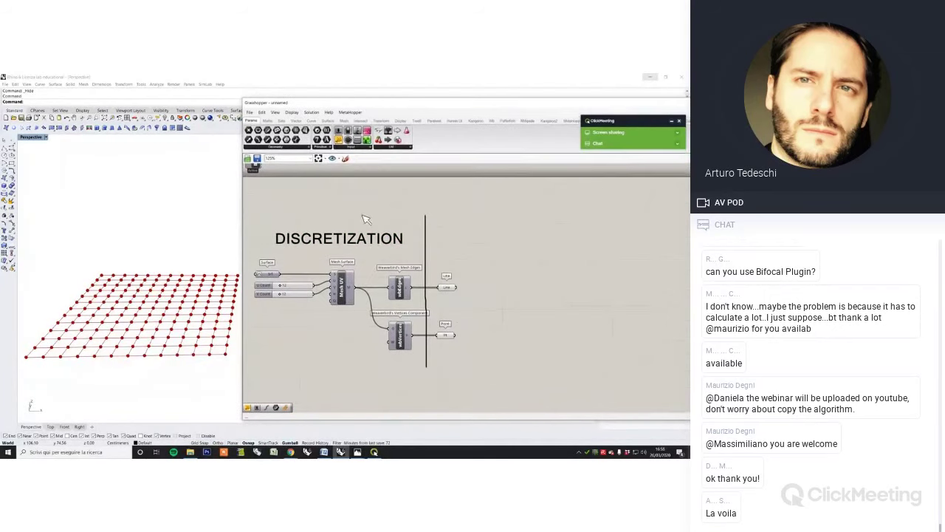
{"action": "left_click", "coordinate": [367, 236]}
{"action": "left_click_drag", "start_coordinate": [368, 235], "coordinate": [554, 235], "text": "alt"}
{"action": "double_click", "coordinate": [554, 236]}
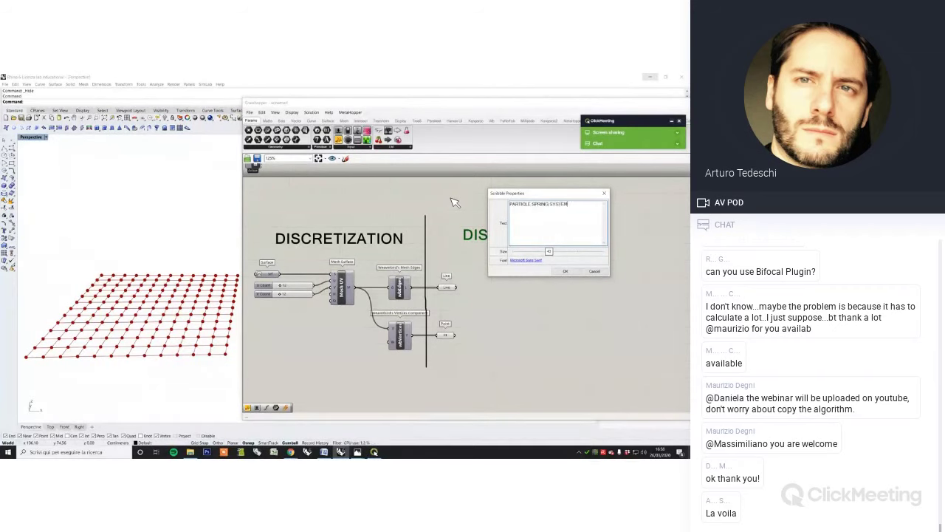
{"action": "left_click", "coordinate": [566, 272]}
{"action": "right_click_drag", "start_coordinate": [518, 262], "coordinate": [483, 262]}
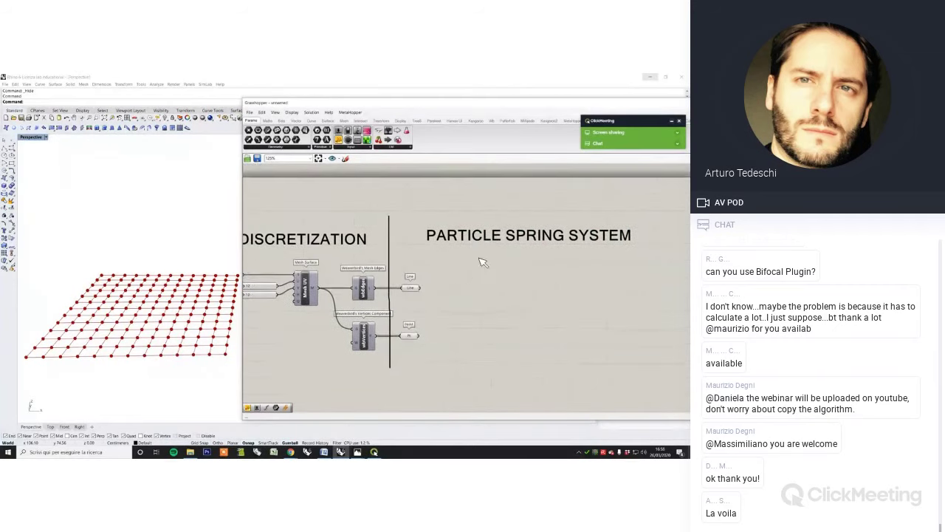
Add a Kangaroo SpringsFromLine component beneath the PARTICLE SPRING SYSTEM title
{"action": "scroll", "coordinate": [494, 306], "scroll_direction": "up", "scroll_amount": 2}
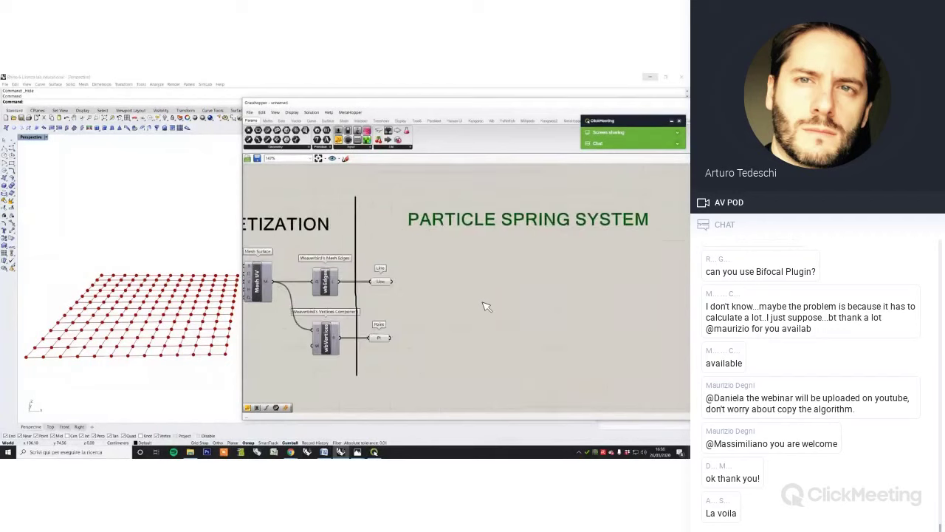
{"action": "right_click_drag", "start_coordinate": [166, 248], "coordinate": [176, 249]}
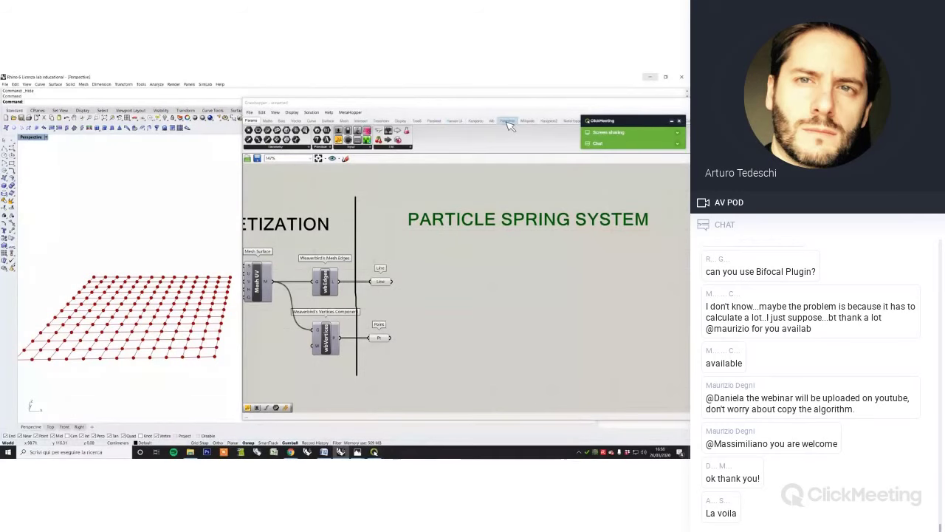
{"action": "left_click", "coordinate": [475, 120]}
{"action": "left_click", "coordinate": [336, 147]}
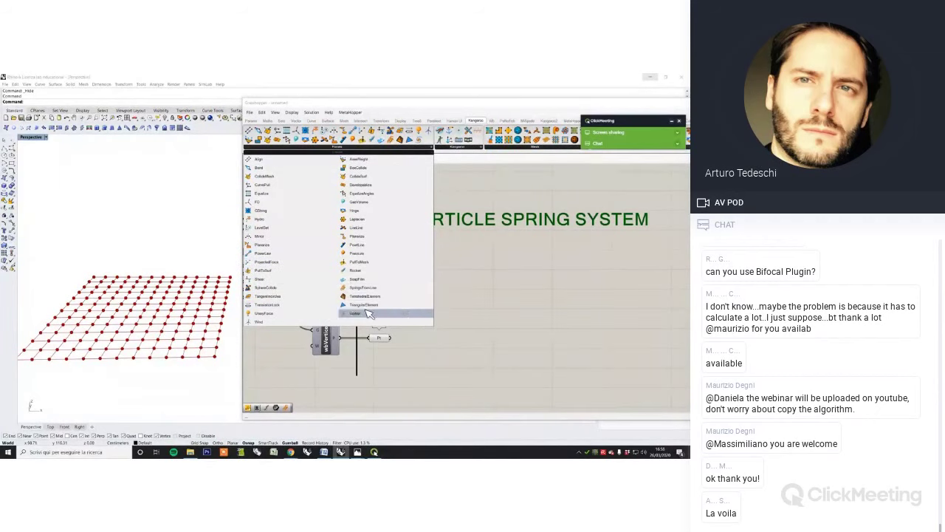
{"action": "left_click_drag", "start_coordinate": [360, 288], "coordinate": [453, 288]}
{"action": "scroll", "coordinate": [452, 288], "scroll_direction": "up", "scroll_amount": 1}
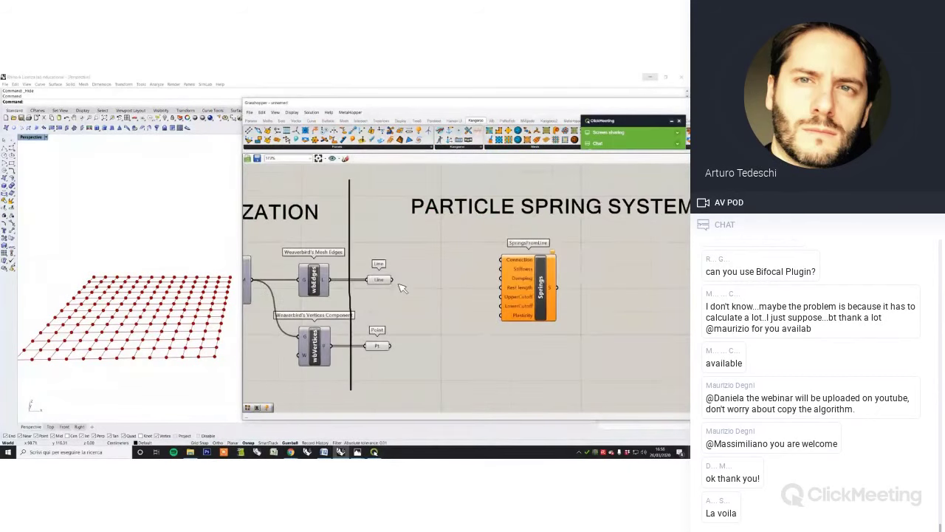
Connect the Line parameter to both the Connection and Rest length inputs of SpringsFromLine
{"action": "left_click_drag", "start_coordinate": [392, 280], "coordinate": [522, 268]}
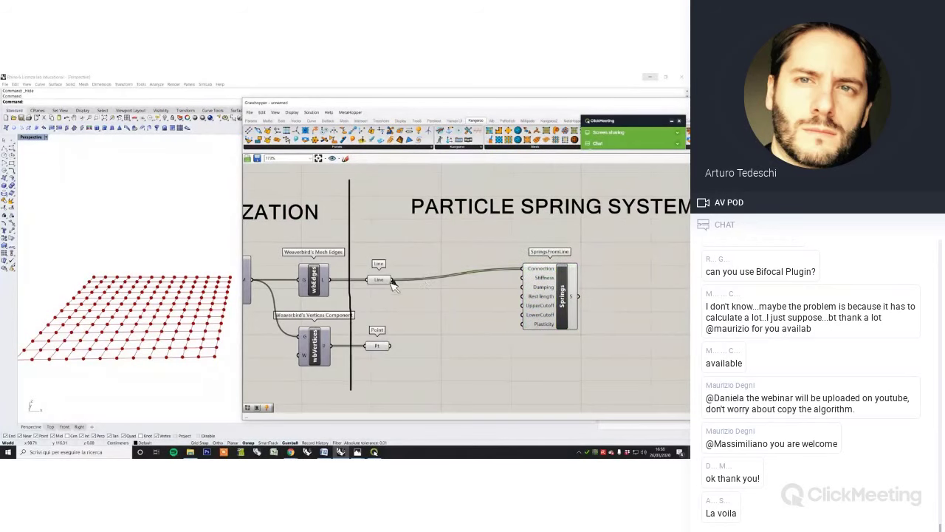
{"action": "left_click_drag", "start_coordinate": [392, 280], "coordinate": [547, 309]}
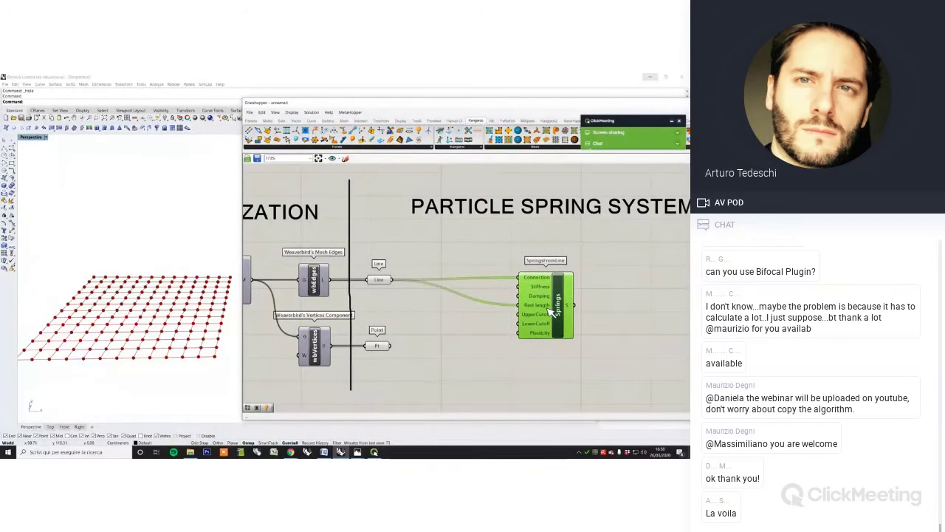
{"action": "left_click", "coordinate": [443, 305]}
{"action": "scroll", "coordinate": [442, 306], "scroll_direction": "up", "scroll_amount": 1}
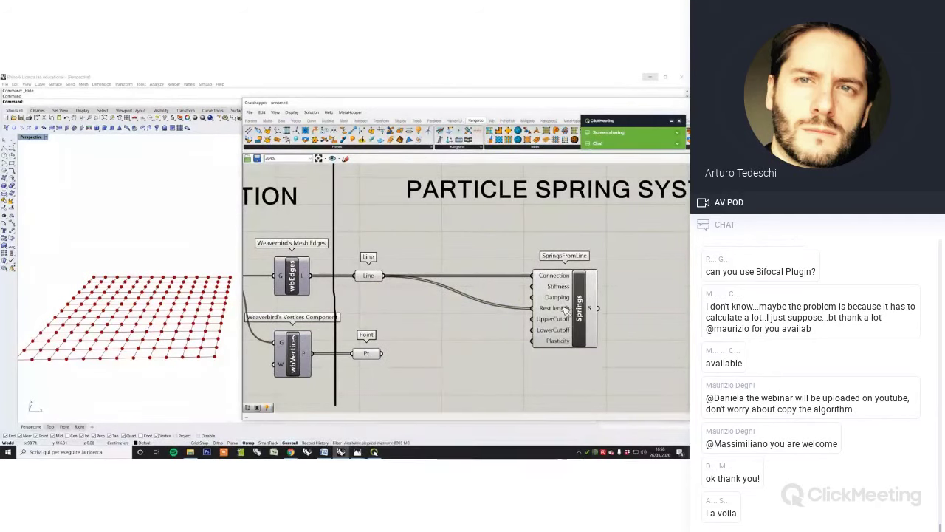
{"action": "right_click_drag", "start_coordinate": [559, 314], "coordinate": [553, 268]}
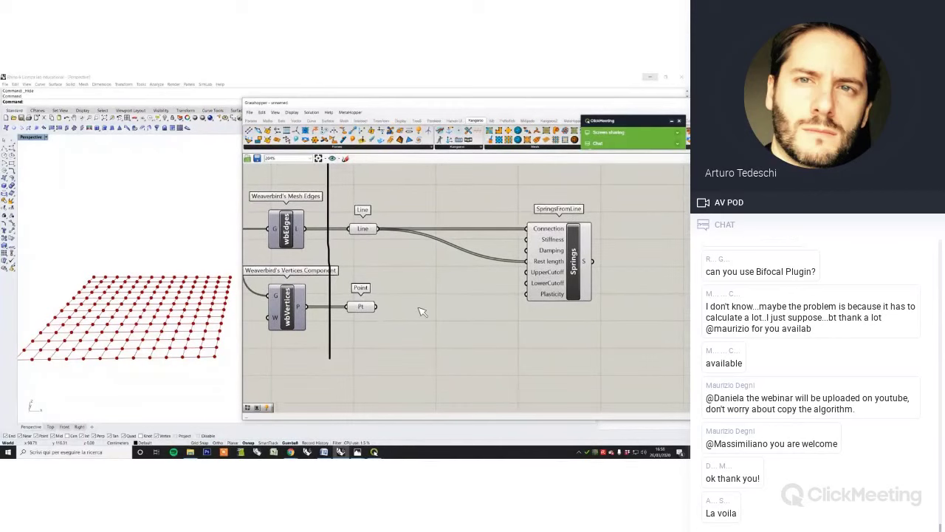
Move the Point parameter lower to leave more space between it and the Line parameter
{"action": "left_click_drag", "start_coordinate": [378, 314], "coordinate": [379, 359]}
{"action": "left_click", "coordinate": [440, 380]}
{"action": "scroll", "coordinate": [485, 362], "scroll_direction": "down", "scroll_amount": 1}
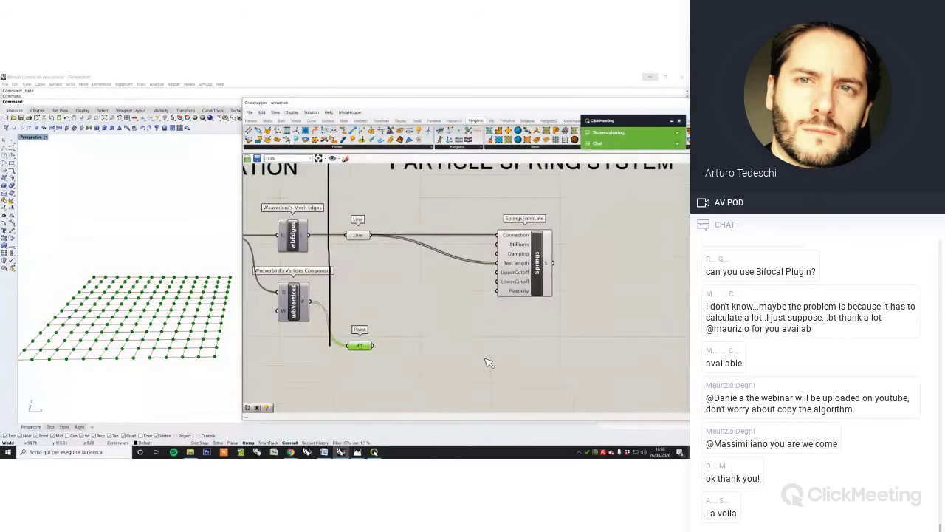
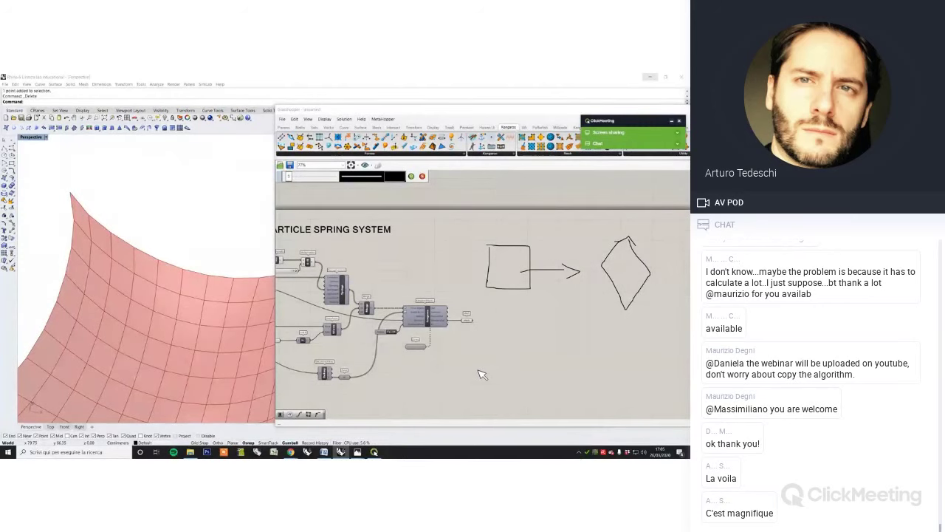
Sketch a perspective quadrilateral with a hatched corner cell below the square and rhombus sketches, and discard all the sketches
{"action": "mouse_move", "coordinate": [481, 375]}
{"action": "left_mouse_down"}
{"action": "mouse_move", "coordinate": [561, 333]}
{"action": "mouse_move", "coordinate": [596, 359]}
{"action": "mouse_move", "coordinate": [554, 386]}
{"action": "mouse_move", "coordinate": [481, 377]}
{"action": "mouse_move", "coordinate": [573, 389]}
{"action": "left_mouse_up"}
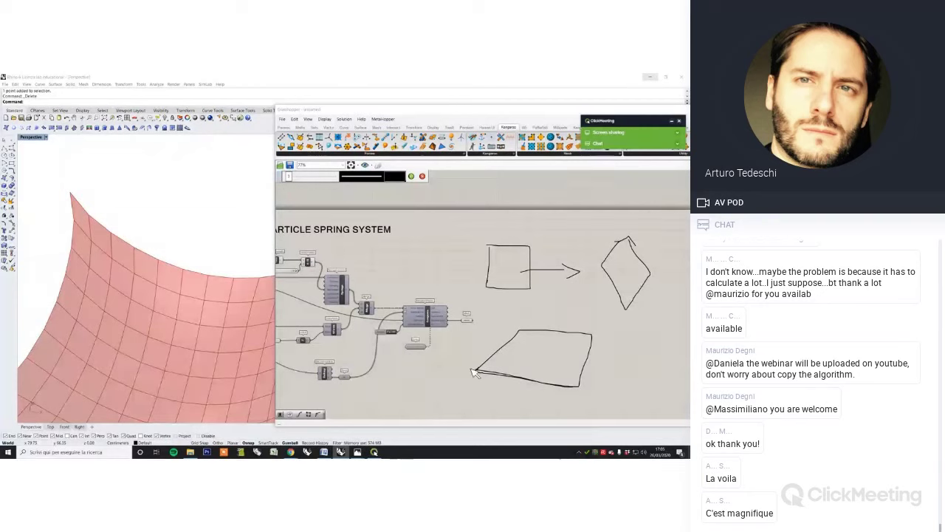
{"action": "left_click_drag", "start_coordinate": [485, 368], "coordinate": [504, 366]}
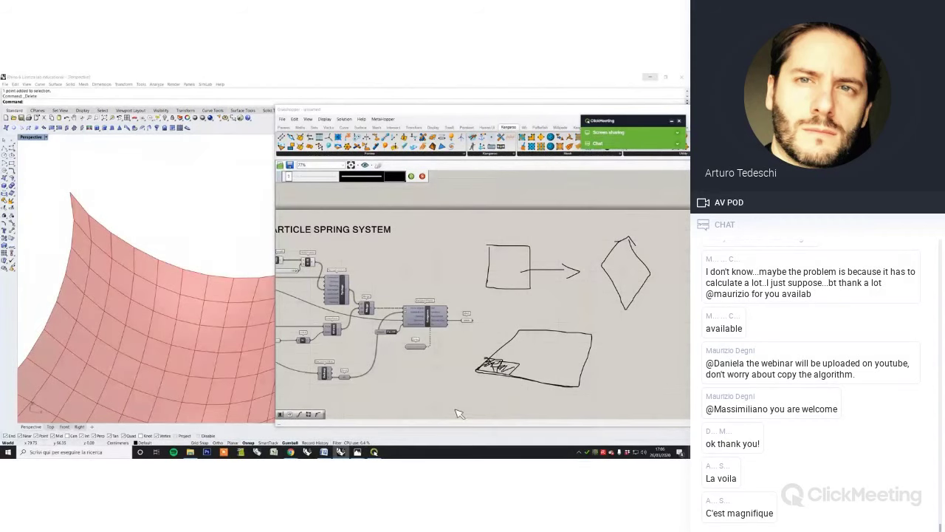
{"action": "left_click", "coordinate": [422, 178]}
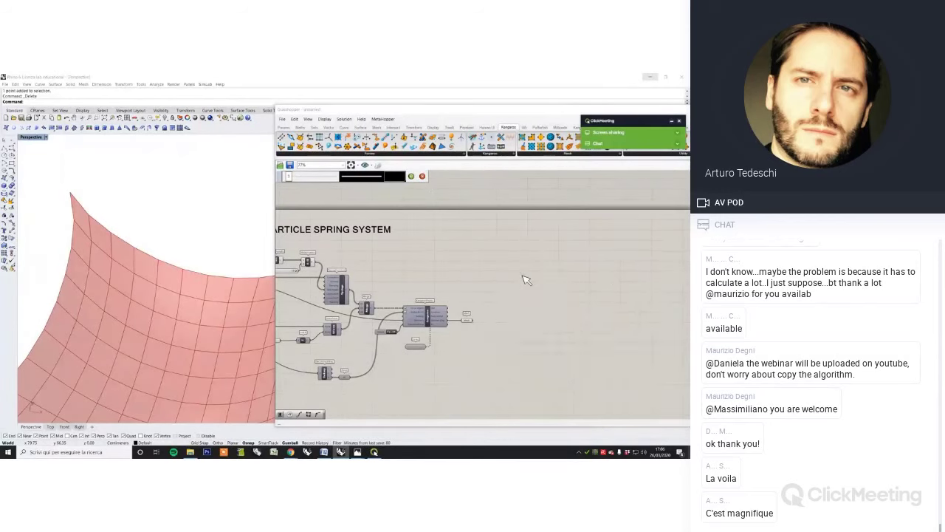
Sketch a square with both diagonals on the empty canvas beside the definition, and discard the sketch
{"action": "left_click_drag", "start_coordinate": [518, 309], "coordinate": [524, 251]}
{"action": "mouse_move", "coordinate": [587, 260]}
{"action": "left_mouse_down"}
{"action": "mouse_move", "coordinate": [590, 321]}
{"action": "mouse_move", "coordinate": [526, 318]}
{"action": "mouse_move", "coordinate": [579, 255]}
{"action": "mouse_move", "coordinate": [538, 257]}
{"action": "mouse_move", "coordinate": [598, 321]}
{"action": "left_mouse_up"}
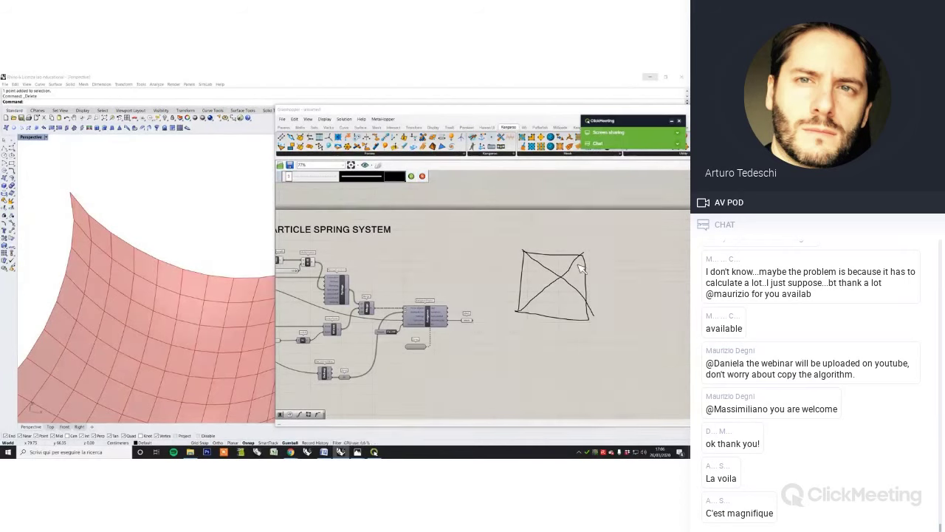
{"action": "left_click", "coordinate": [423, 177]}
Move the PARTICLE SPRING SYSTEM and DISCRETIZATION titles higher, leaving free space above the components
{"action": "scroll", "coordinate": [524, 274], "scroll_direction": "down", "scroll_amount": 3}
{"action": "scroll", "coordinate": [472, 272], "scroll_direction": "up", "scroll_amount": 2}
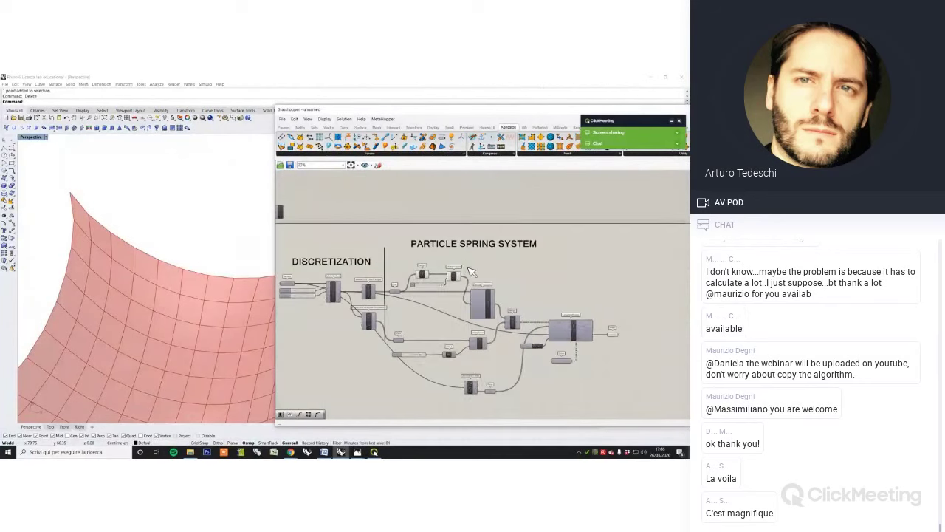
{"action": "scroll", "coordinate": [484, 271], "scroll_direction": "up", "scroll_amount": 1}
{"action": "left_click_drag", "start_coordinate": [485, 239], "coordinate": [480, 185]}
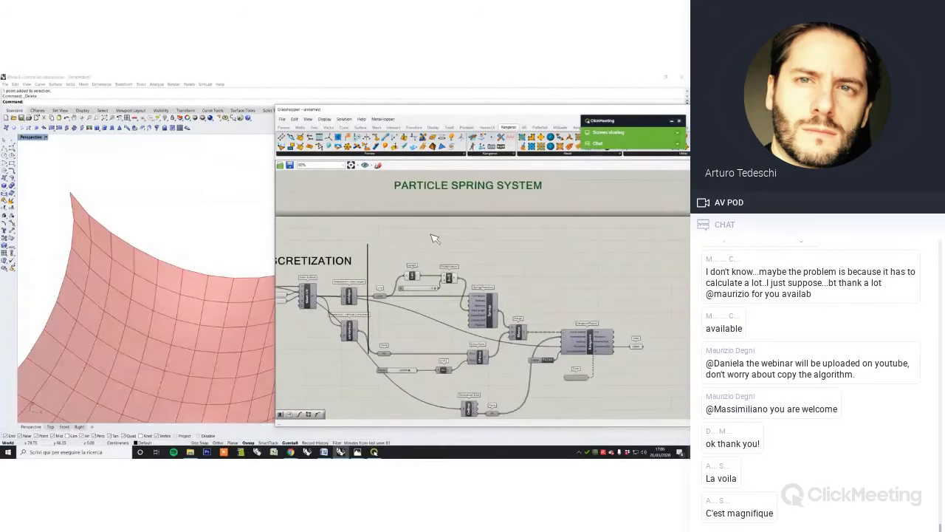
{"action": "right_click_drag", "start_coordinate": [467, 263], "coordinate": [509, 270]}
{"action": "left_click_drag", "start_coordinate": [383, 265], "coordinate": [391, 197]}
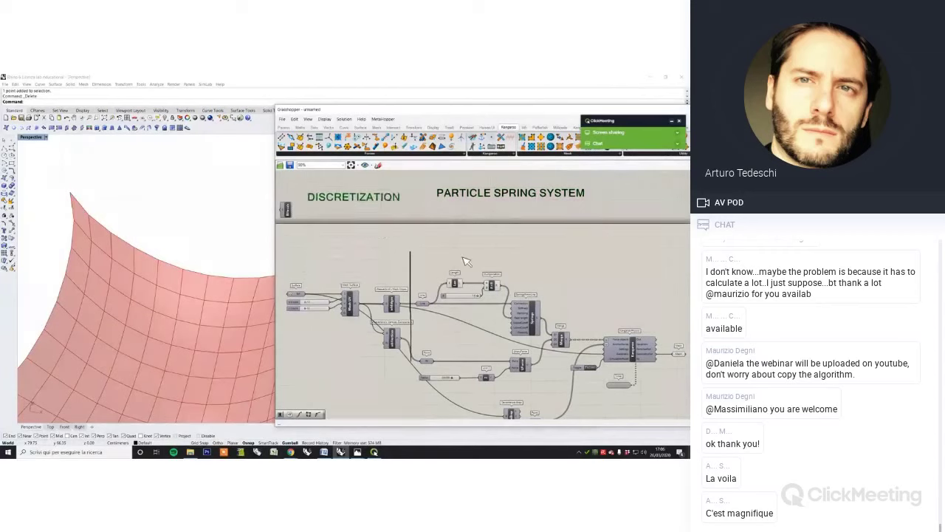
{"action": "scroll", "coordinate": [411, 316], "scroll_direction": "up", "scroll_amount": 2}
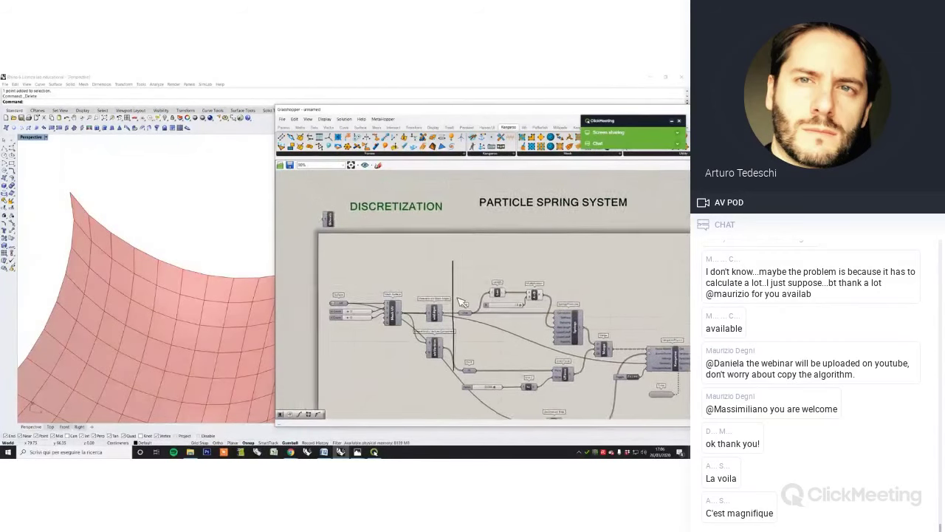
Reset the Kangaroo simulation with its Boolean toggle to return the membrane to its flat starting state
{"action": "scroll", "coordinate": [404, 319], "scroll_direction": "up", "scroll_amount": 2}
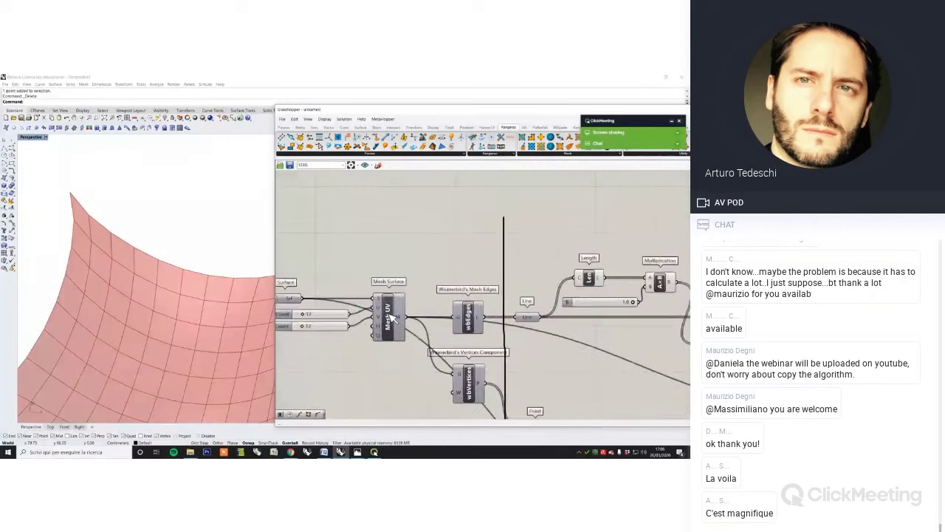
{"action": "scroll", "coordinate": [405, 316], "scroll_direction": "down", "scroll_amount": 2}
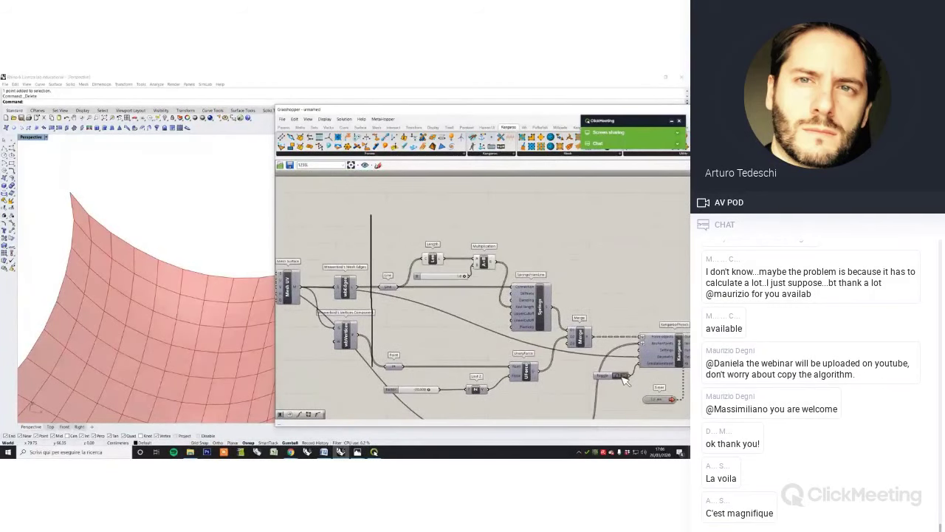
{"action": "double_click", "coordinate": [622, 375]}
{"action": "scroll", "coordinate": [457, 327], "scroll_direction": "down", "scroll_amount": 3}
{"action": "right_click_drag", "start_coordinate": [432, 310], "coordinate": [453, 333]}
{"action": "scroll", "coordinate": [423, 310], "scroll_direction": "up", "scroll_amount": 1}
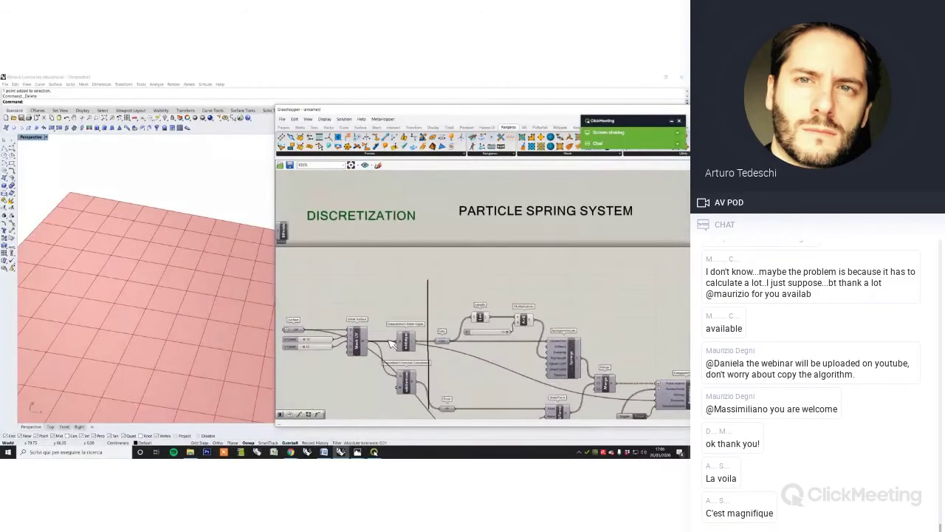
Add a Mesh Explode component in the free space above the Length component
{"action": "double_click", "coordinate": [481, 288]}
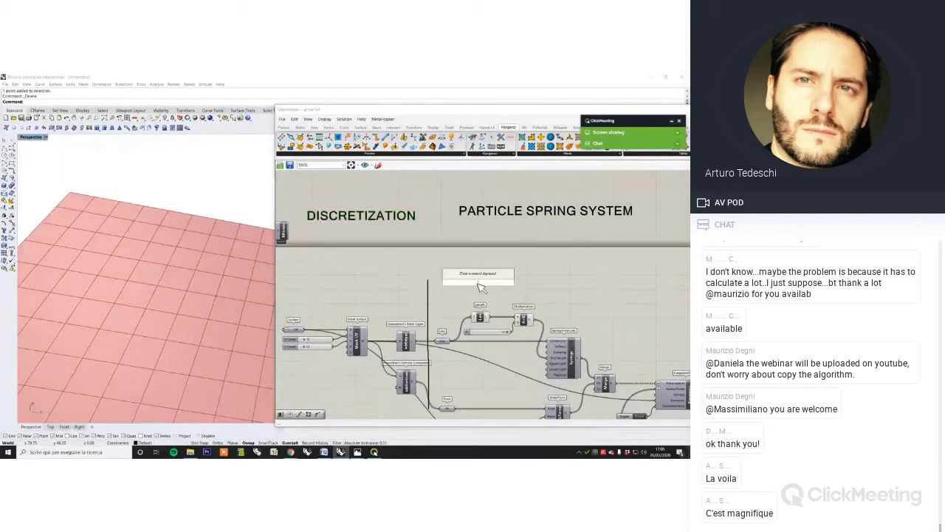
{"action": "type", "text": "weld"}
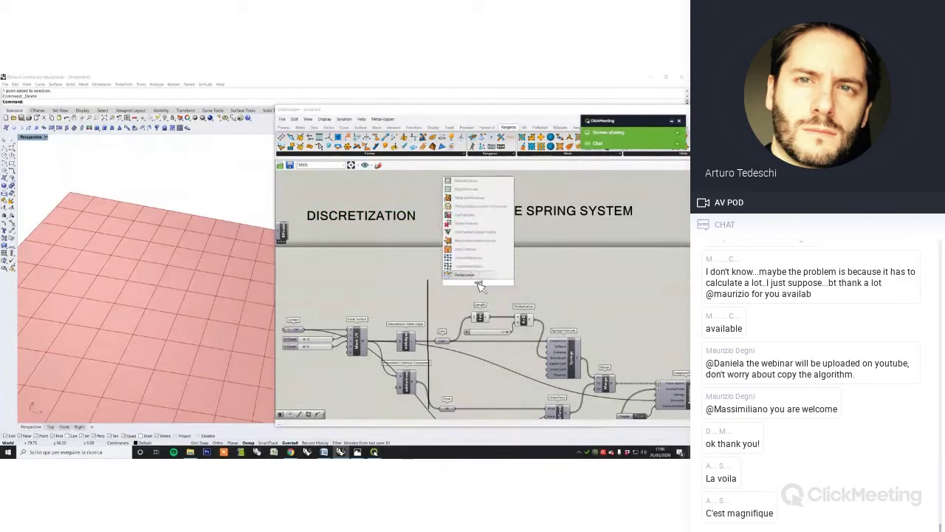
{"action": "key", "text": "BackSpace"}
{"action": "key", "text": "BackSpace"}
{"action": "key", "text": "BackSpace"}
{"action": "key", "text": "BackSpace"}
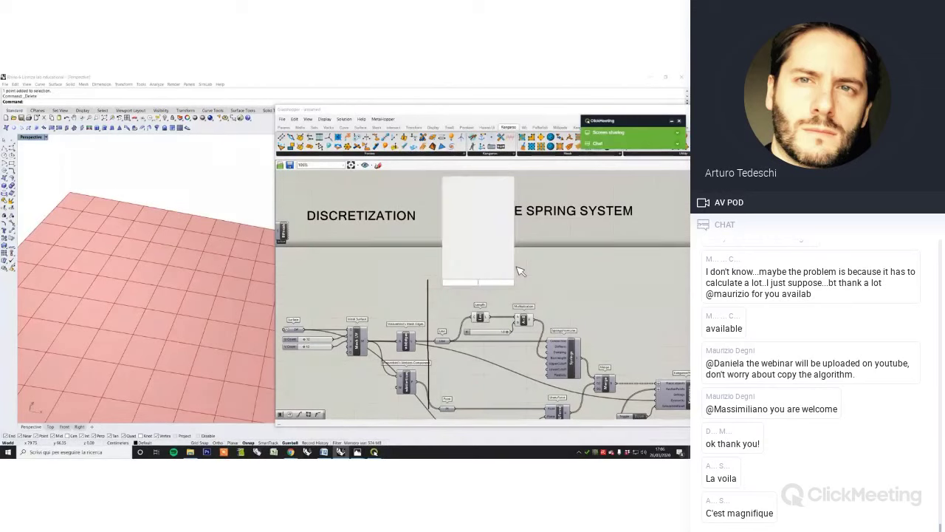
{"action": "type", "text": "explode"}
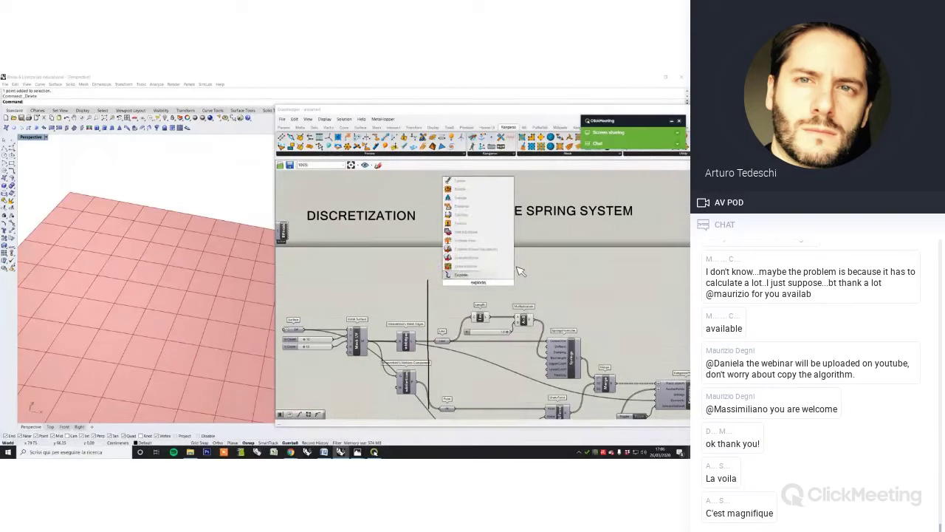
{"action": "left_click", "coordinate": [488, 274]}
{"action": "scroll", "coordinate": [520, 296], "scroll_direction": "up", "scroll_amount": 3}
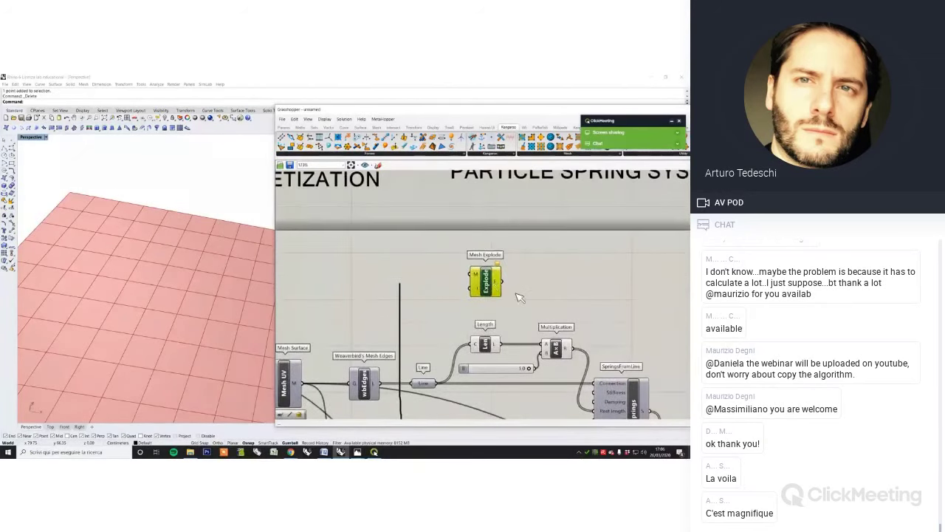
{"action": "left_click", "coordinate": [517, 294]}
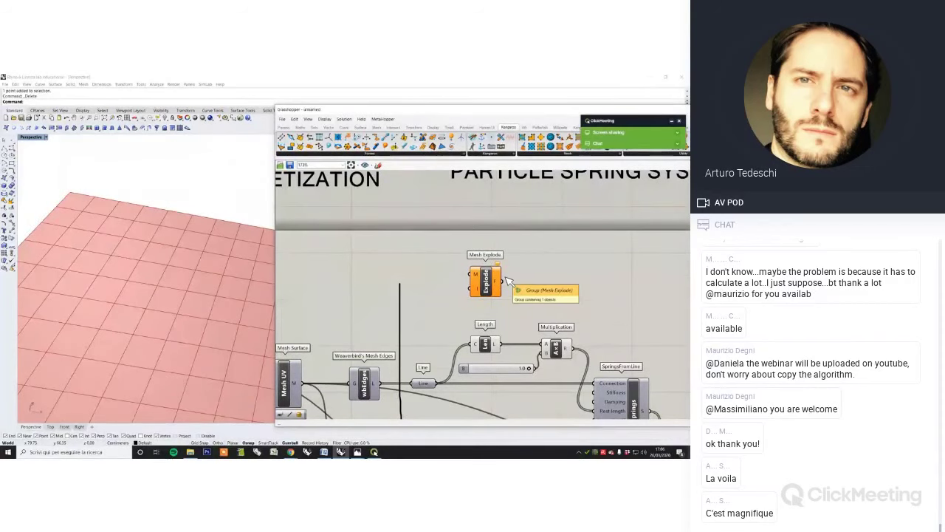
Connect the Mesh Surface output to the M input of Mesh Explode
{"action": "scroll", "coordinate": [474, 267], "scroll_direction": "up", "scroll_amount": 3}
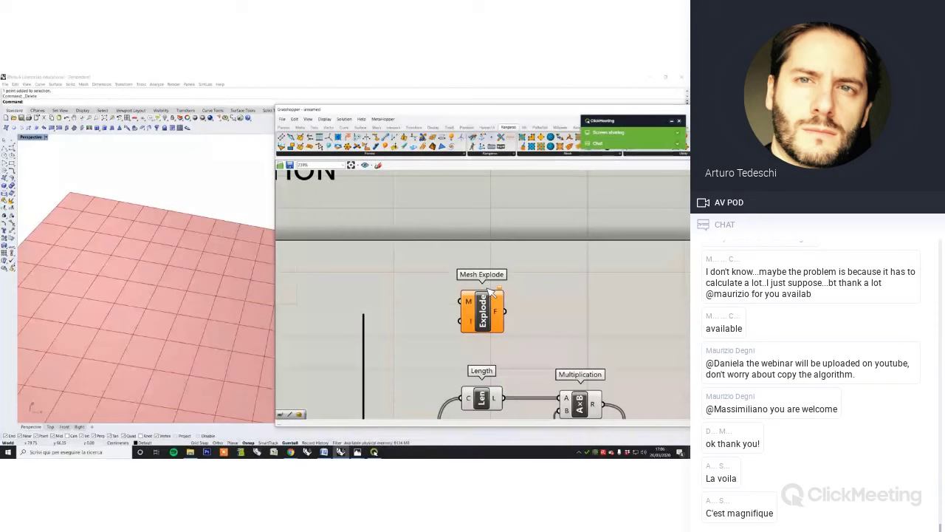
{"action": "scroll", "coordinate": [489, 294], "scroll_direction": "down", "scroll_amount": 2}
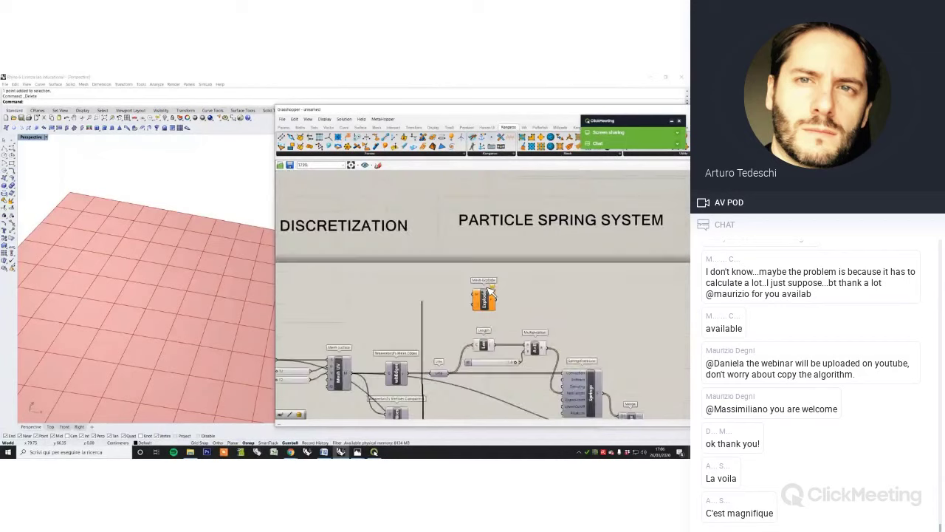
{"action": "scroll", "coordinate": [483, 295], "scroll_direction": "down", "scroll_amount": 3}
{"action": "left_click_drag", "start_coordinate": [366, 358], "coordinate": [470, 294]}
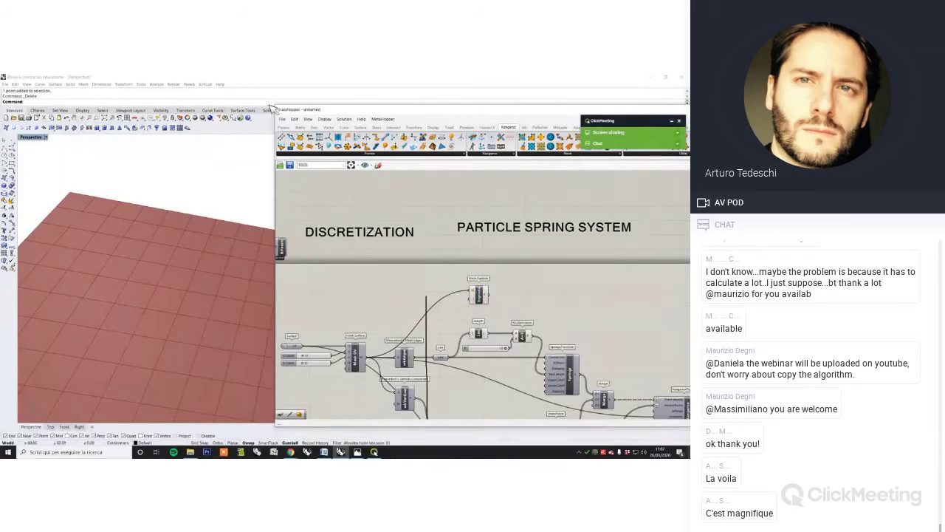
Inspect the list of faces output by Mesh Explode in a temporary panel, and delete the panel
{"action": "left_click", "coordinate": [283, 127]}
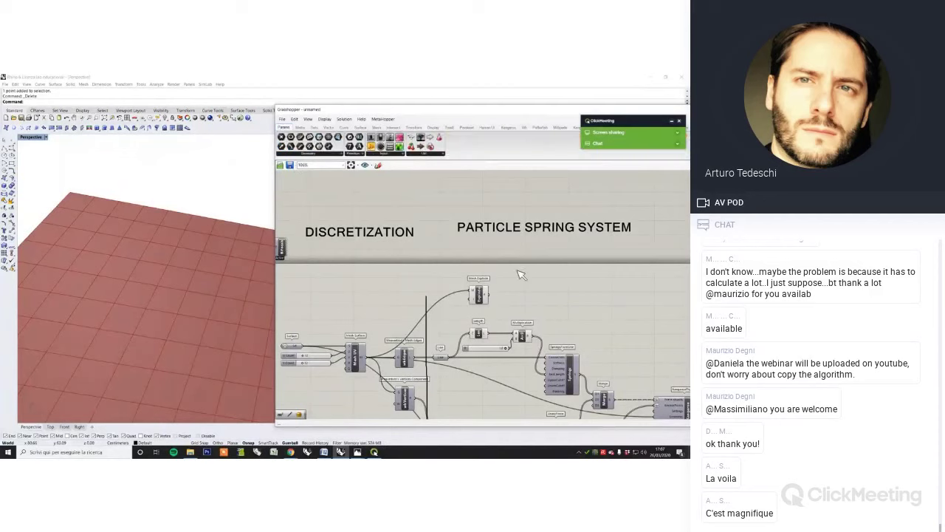
{"action": "scroll", "coordinate": [521, 275], "scroll_direction": "up", "scroll_amount": 2}
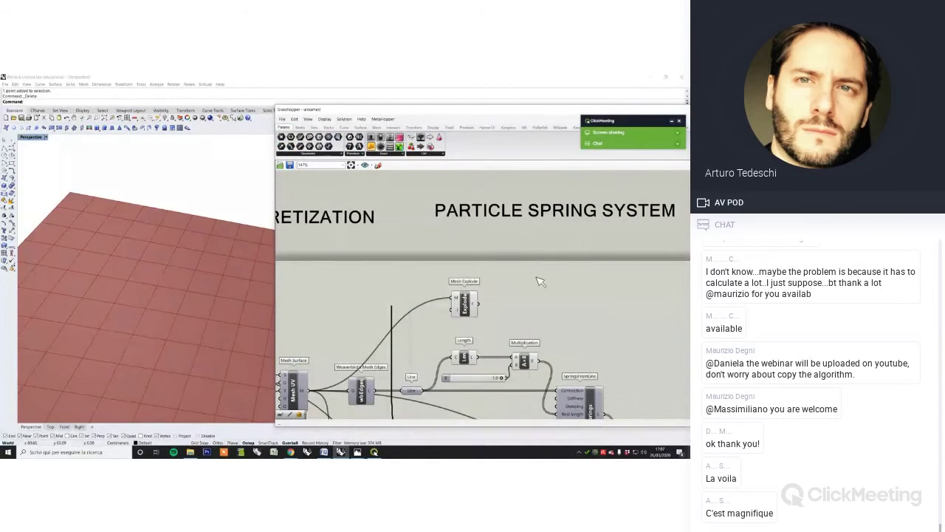
{"action": "left_click", "coordinate": [538, 280]}
{"action": "scroll", "coordinate": [508, 303], "scroll_direction": "up", "scroll_amount": 2}
{"action": "left_click_drag", "start_coordinate": [462, 304], "coordinate": [548, 285]}
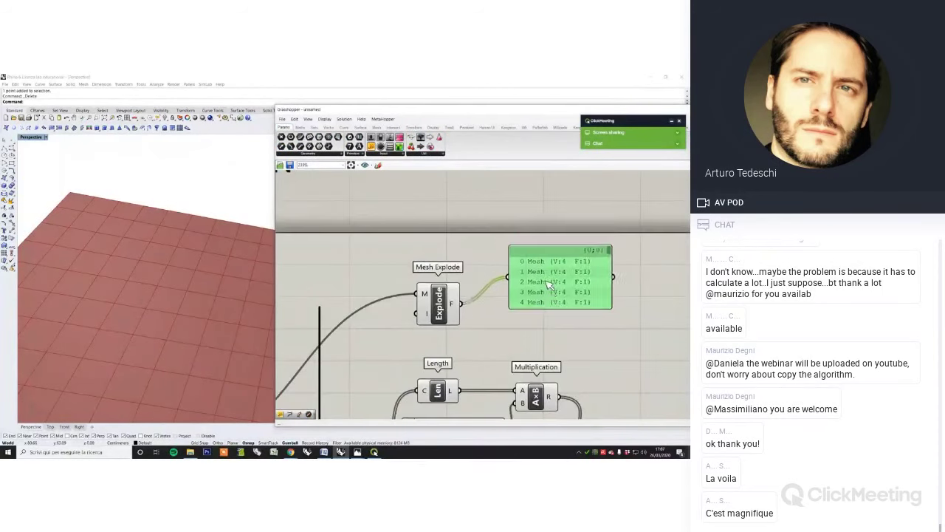
{"action": "scroll", "coordinate": [581, 281], "scroll_direction": "up", "scroll_amount": 1}
{"action": "left_click_drag", "start_coordinate": [614, 249], "coordinate": [620, 268]}
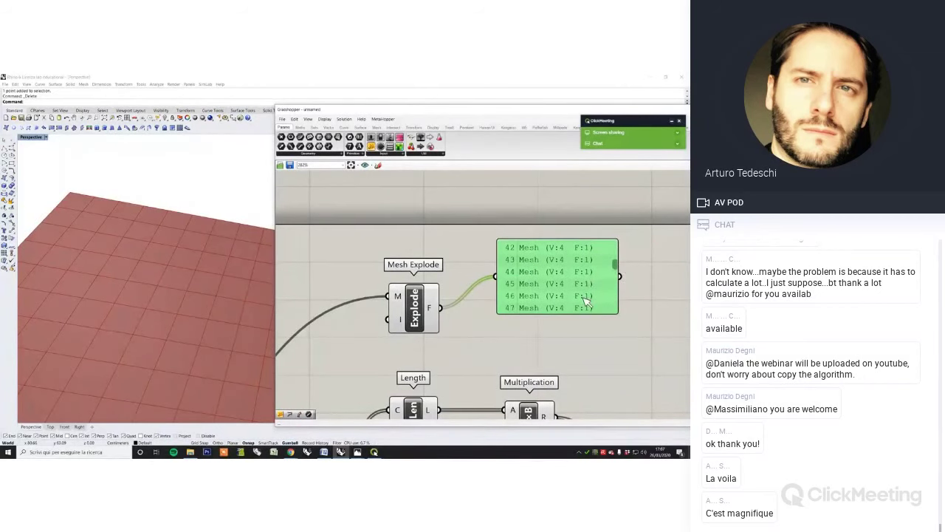
{"action": "key", "text": "Delete"}
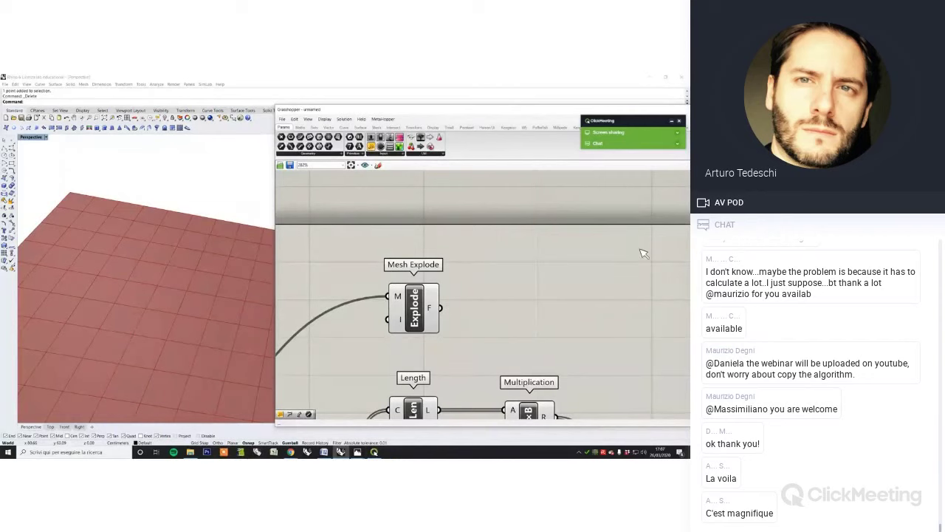
Add a Weaverbird's Vertices component beside Mesh Explode and connect the F output to its G input
{"action": "right_click_drag", "start_coordinate": [502, 325], "coordinate": [504, 308]}
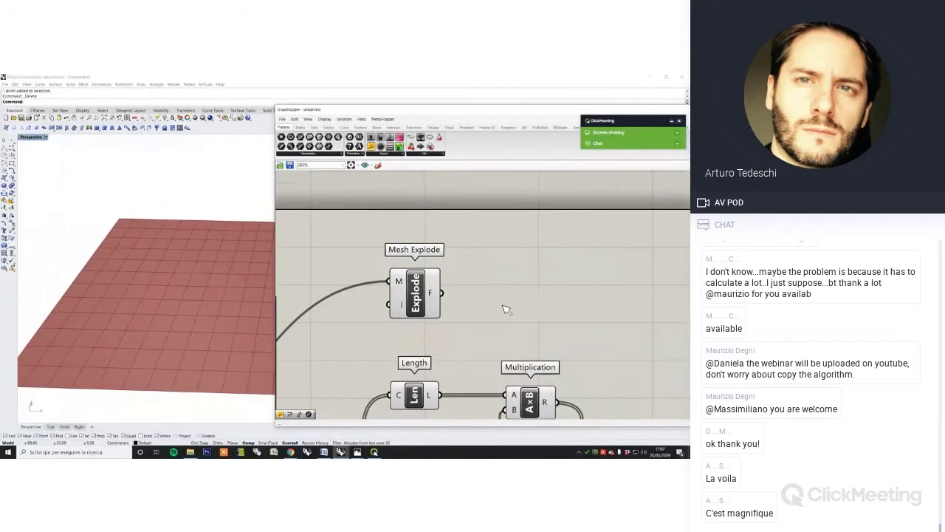
{"action": "double_click", "coordinate": [510, 306]}
{"action": "type", "text": "vert"}
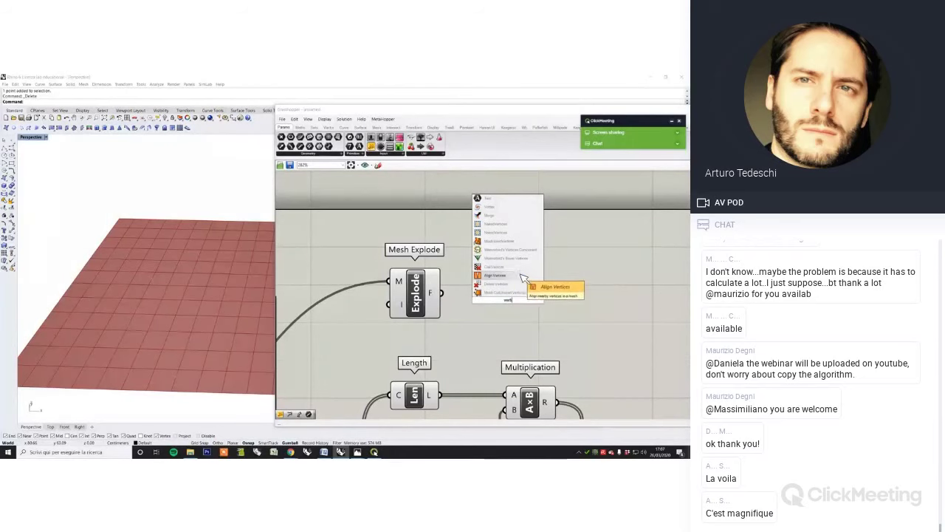
{"action": "left_click", "coordinate": [509, 266]}
{"action": "left_click_drag", "start_coordinate": [509, 296], "coordinate": [529, 274]}
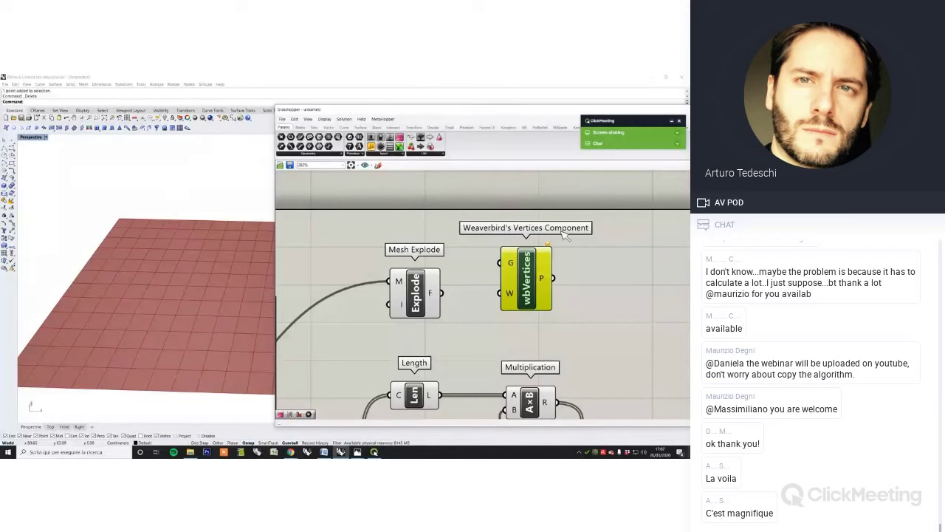
{"action": "left_click_drag", "start_coordinate": [443, 293], "coordinate": [500, 263]}
{"action": "right_click_drag", "start_coordinate": [560, 293], "coordinate": [484, 293]}
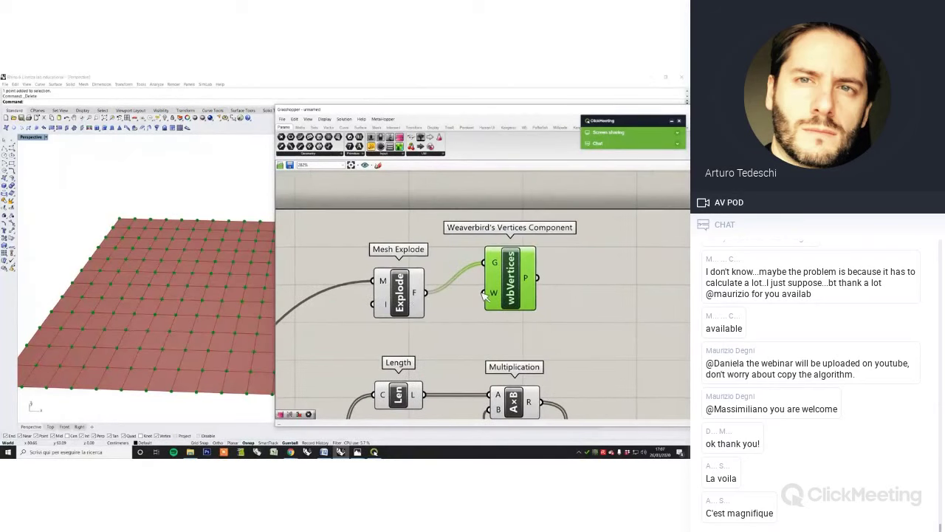
Turn off the viewport preview of the Mesh Explode component
{"action": "right_click", "coordinate": [411, 301]}
{"action": "left_click", "coordinate": [386, 250]}
{"action": "left_click", "coordinate": [375, 233]}
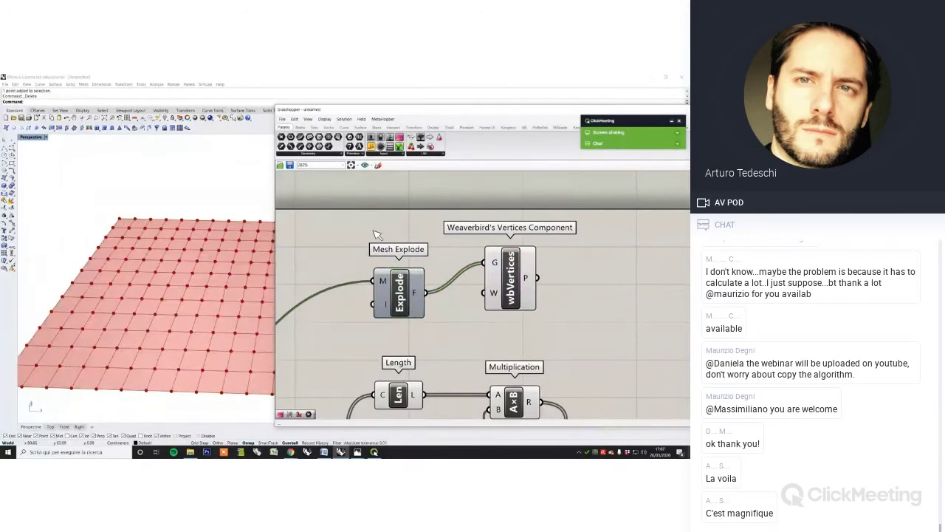
Examine the vertex coordinates from Mesh Explode's Weaverbird's Vertices component in an enlarged temporary panel, and delete the panel
{"action": "left_click_drag", "start_coordinate": [372, 145], "coordinate": [625, 295]}
{"action": "left_click_drag", "start_coordinate": [560, 291], "coordinate": [537, 278]}
{"action": "right_click_drag", "start_coordinate": [619, 313], "coordinate": [553, 295]}
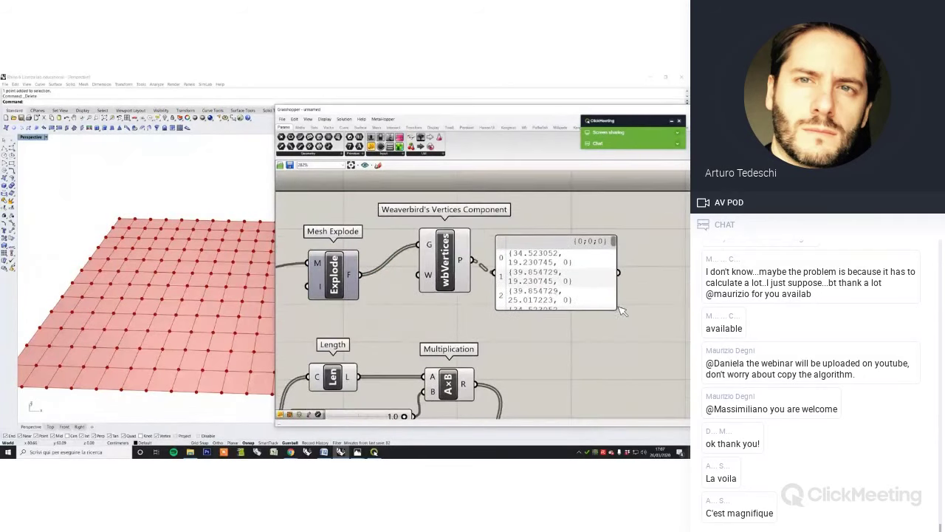
{"action": "left_click_drag", "start_coordinate": [619, 316], "coordinate": [656, 359]}
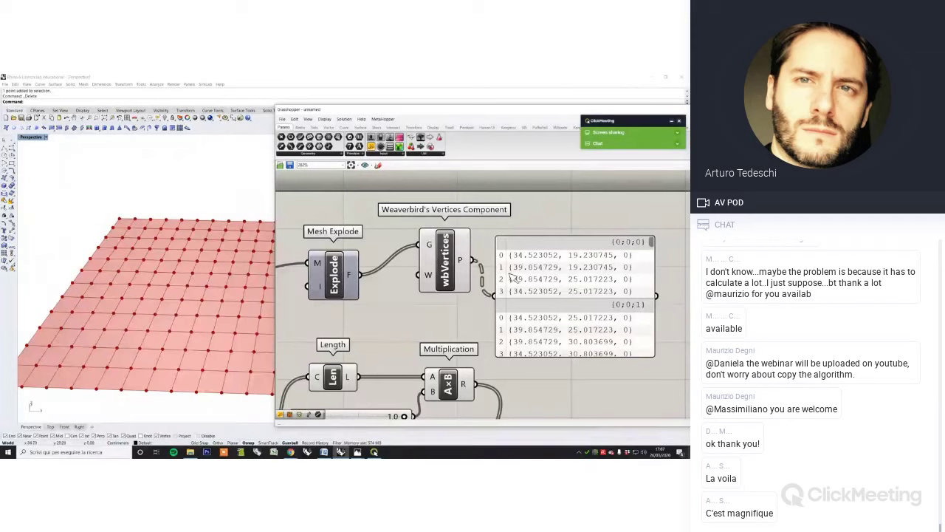
{"action": "left_click", "coordinate": [511, 276]}
{"action": "key", "text": "Delete"}
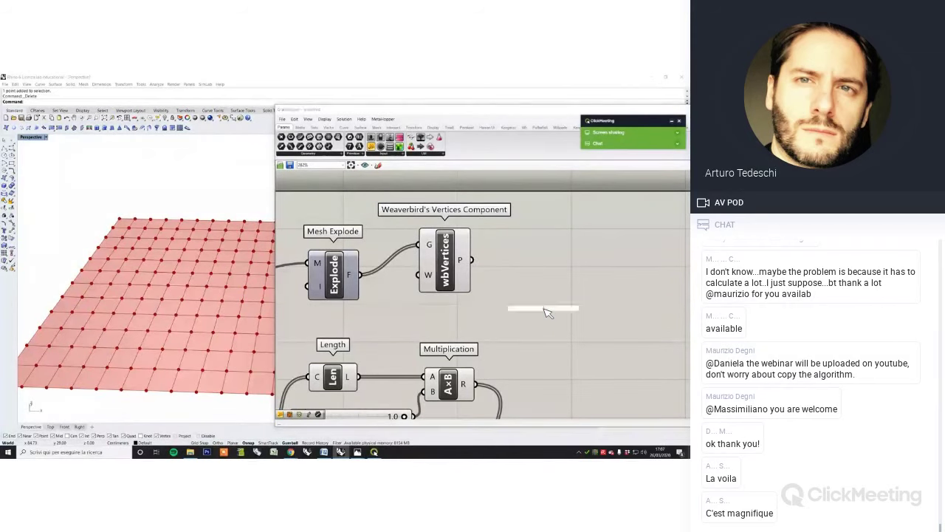
Add a List Item component beside the new Weaverbird's Vertices component and connect the P output to its L input
{"action": "type", "text": "item"}
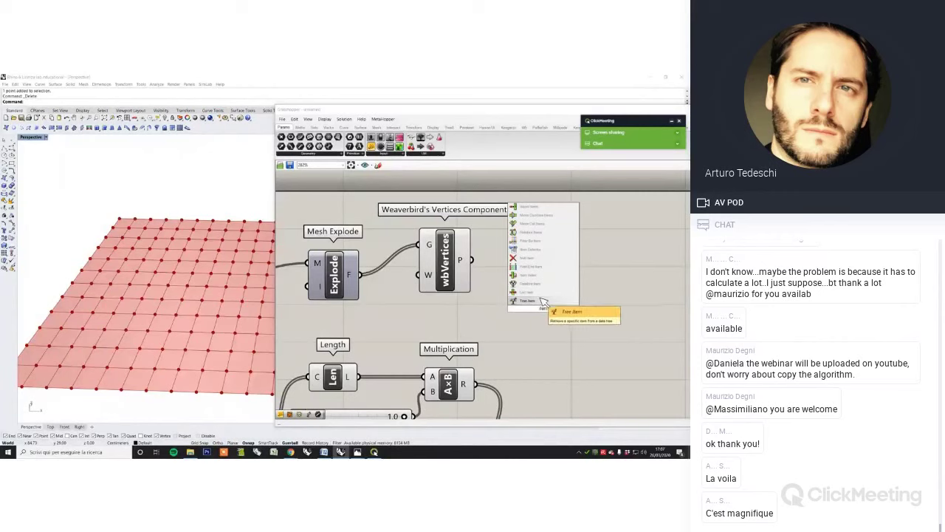
{"action": "left_click", "coordinate": [542, 293]}
{"action": "left_click_drag", "start_coordinate": [548, 310], "coordinate": [548, 268]}
{"action": "left_click_drag", "start_coordinate": [472, 259], "coordinate": [520, 251]}
{"action": "left_click_drag", "start_coordinate": [546, 268], "coordinate": [547, 277]}
{"action": "left_click", "coordinate": [555, 308]}
Add the three extra outputs +1, +2 and +3 to the List Item component
{"action": "scroll", "coordinate": [562, 299], "scroll_direction": "up", "scroll_amount": 4}
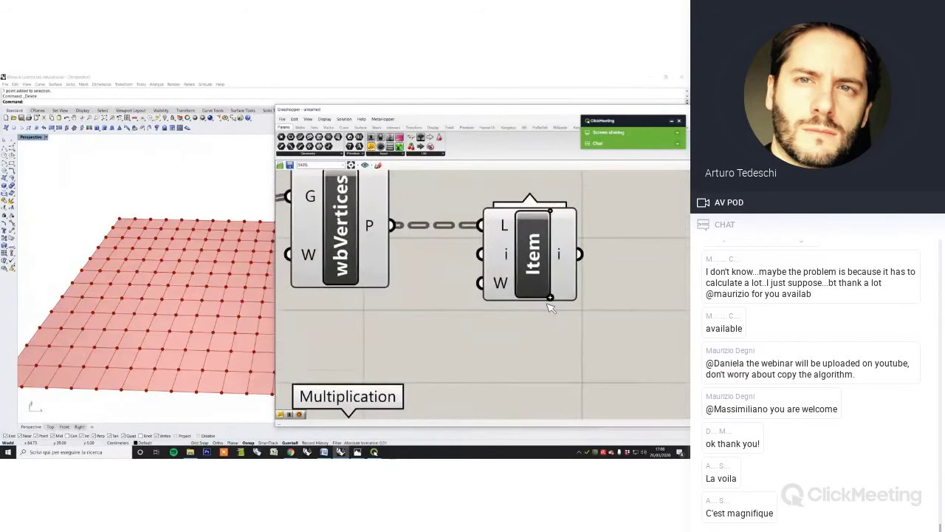
{"action": "scroll", "coordinate": [554, 304], "scroll_direction": "up", "scroll_amount": 1}
{"action": "scroll", "coordinate": [521, 300], "scroll_direction": "down", "scroll_amount": 1}
{"action": "scroll", "coordinate": [540, 296], "scroll_direction": "up", "scroll_amount": 1}
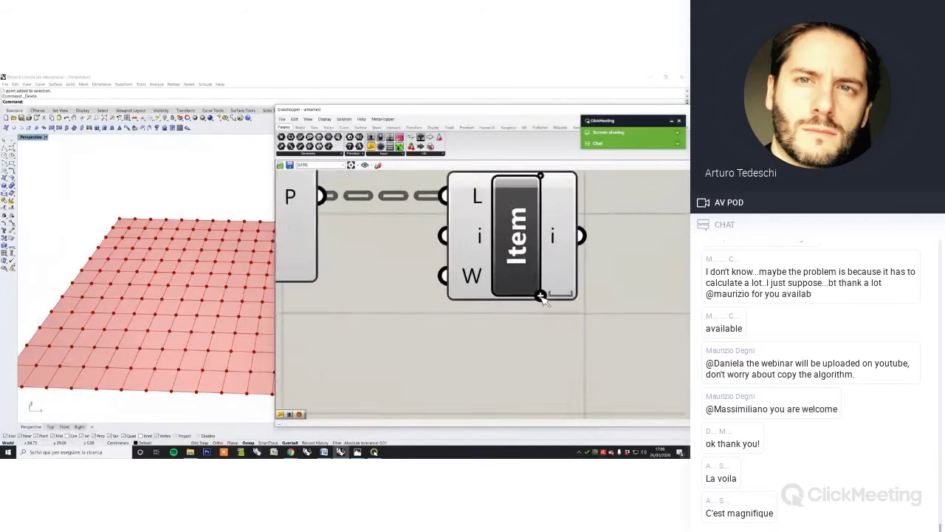
{"action": "scroll", "coordinate": [536, 299], "scroll_direction": "down", "scroll_amount": 1}
{"action": "scroll", "coordinate": [540, 295], "scroll_direction": "up", "scroll_amount": 1}
{"action": "left_click", "coordinate": [536, 298]}
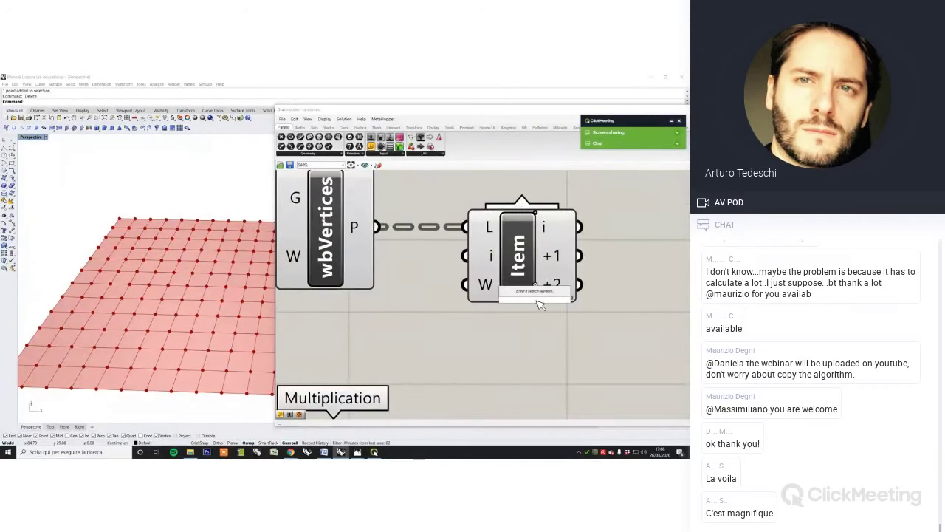
{"action": "left_click", "coordinate": [537, 300]}
{"action": "left_click", "coordinate": [538, 312]}
{"action": "scroll", "coordinate": [533, 295], "scroll_direction": "down", "scroll_amount": 1}
{"action": "left_click", "coordinate": [530, 292]}
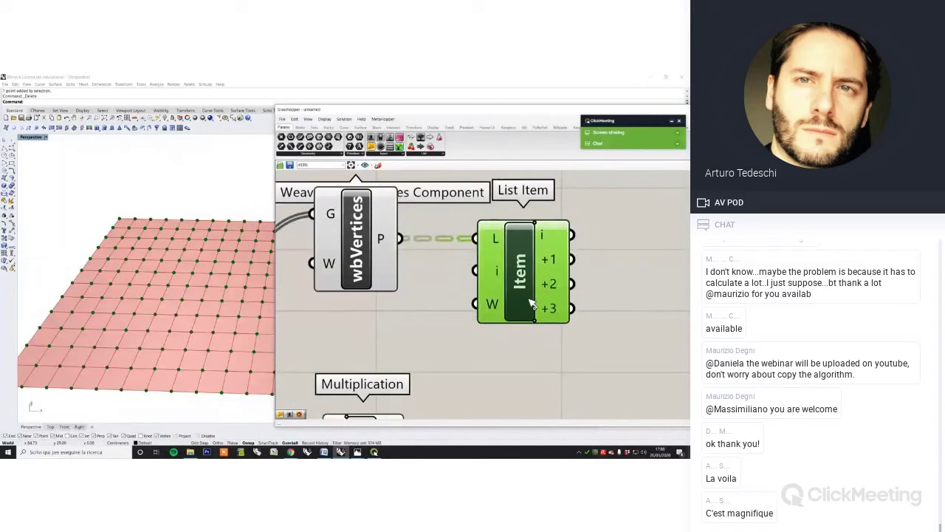
{"action": "scroll", "coordinate": [530, 294], "scroll_direction": "down", "scroll_amount": 2}
{"action": "left_click", "coordinate": [541, 295]}
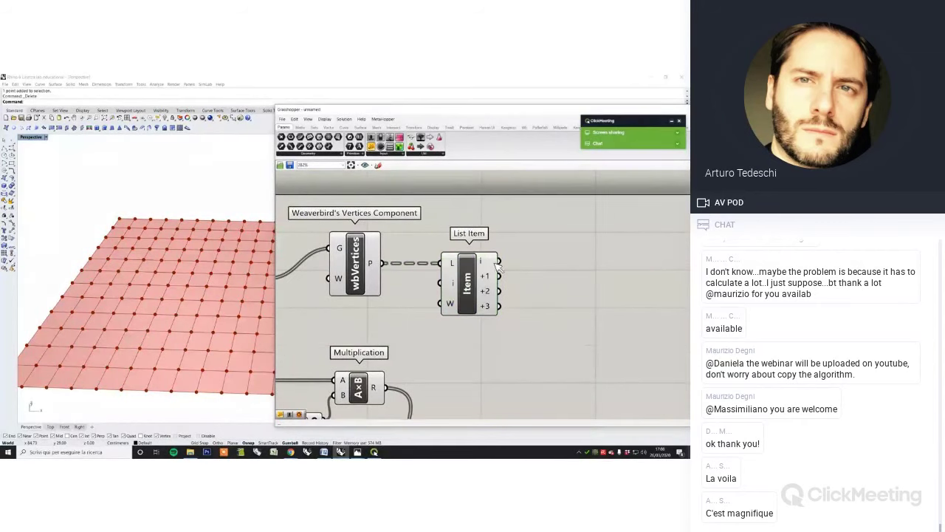
Add a Line component beside List Item, connecting output i to its A input and output +2 to its B input
{"action": "double_click", "coordinate": [536, 282]}
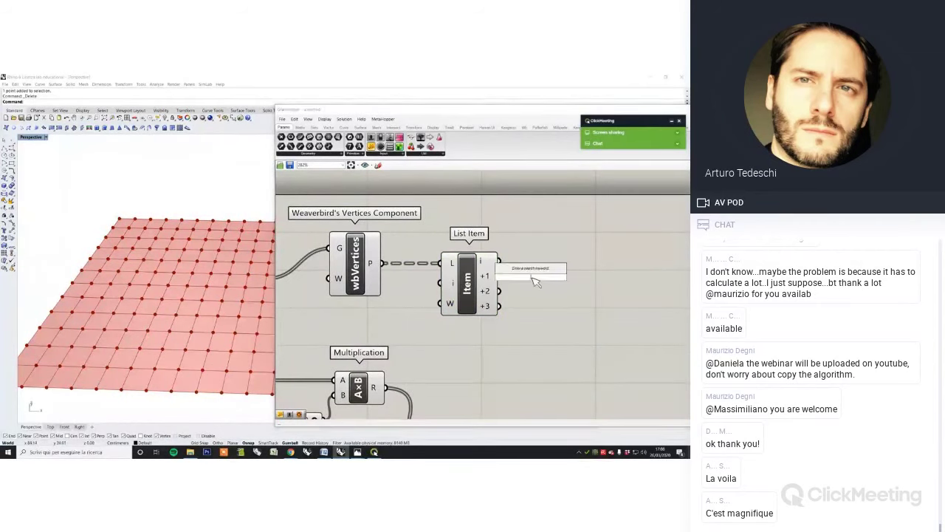
{"action": "type", "text": "line"}
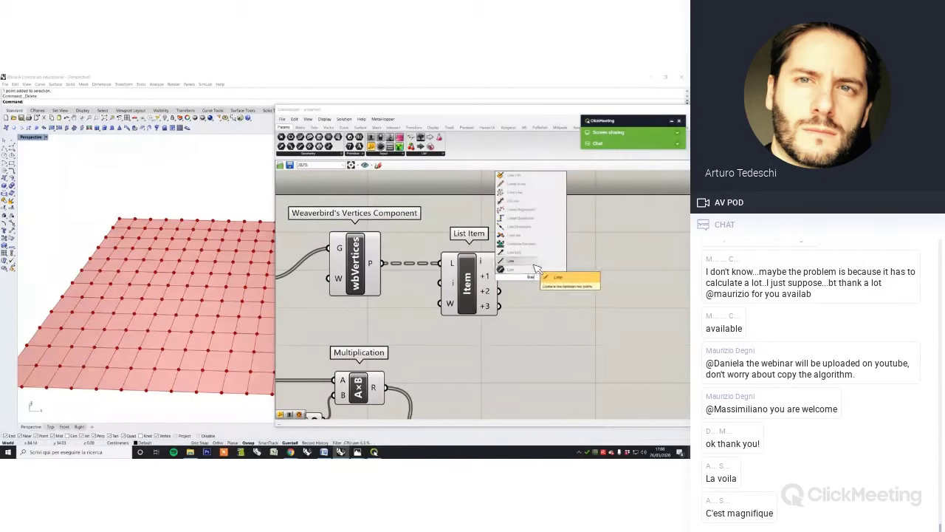
{"action": "left_click", "coordinate": [537, 272]}
{"action": "left_click_drag", "start_coordinate": [499, 261], "coordinate": [564, 261]}
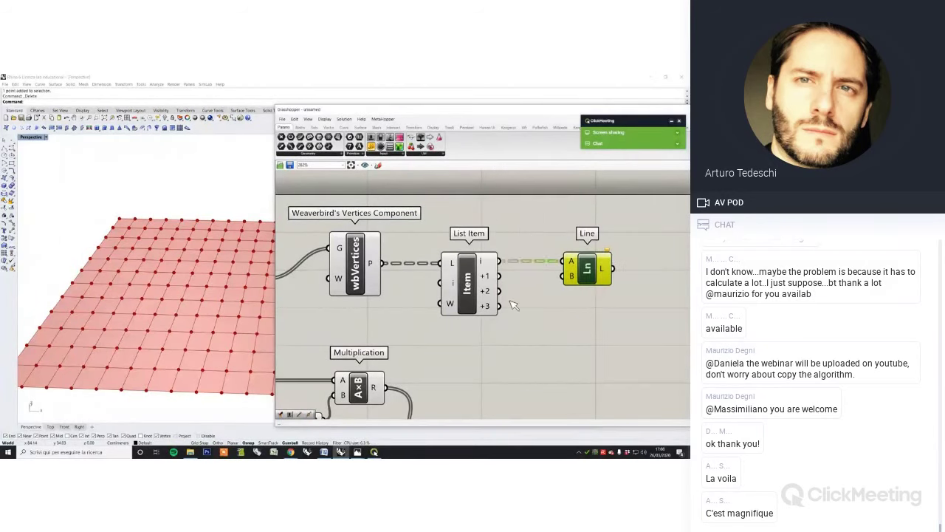
{"action": "left_click_drag", "start_coordinate": [499, 290], "coordinate": [565, 277]}
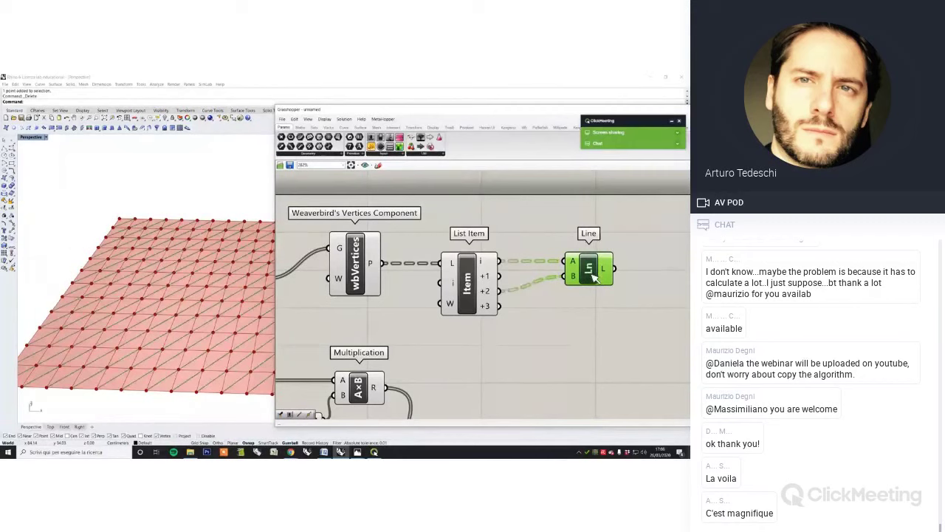
{"action": "key", "text": "alt+v"}
{"action": "type", "text": "VC"}
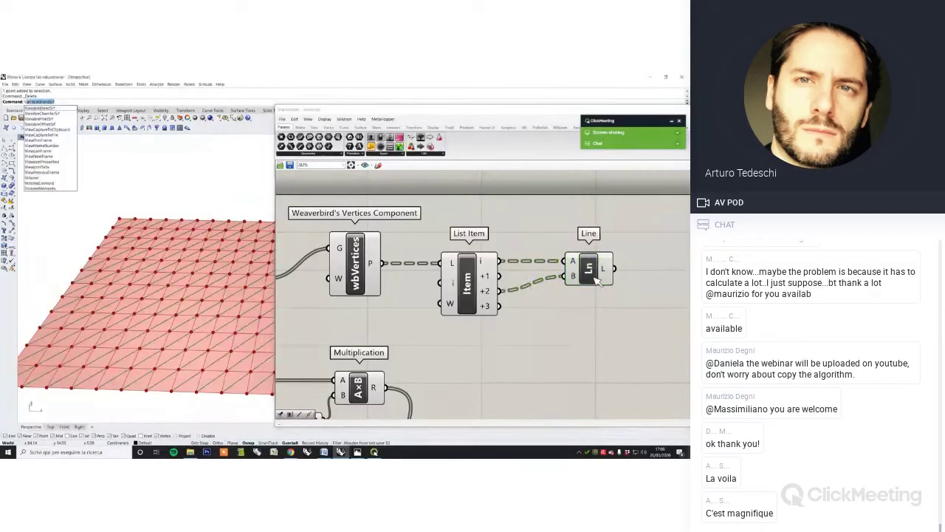
{"action": "type", "text": "V"}
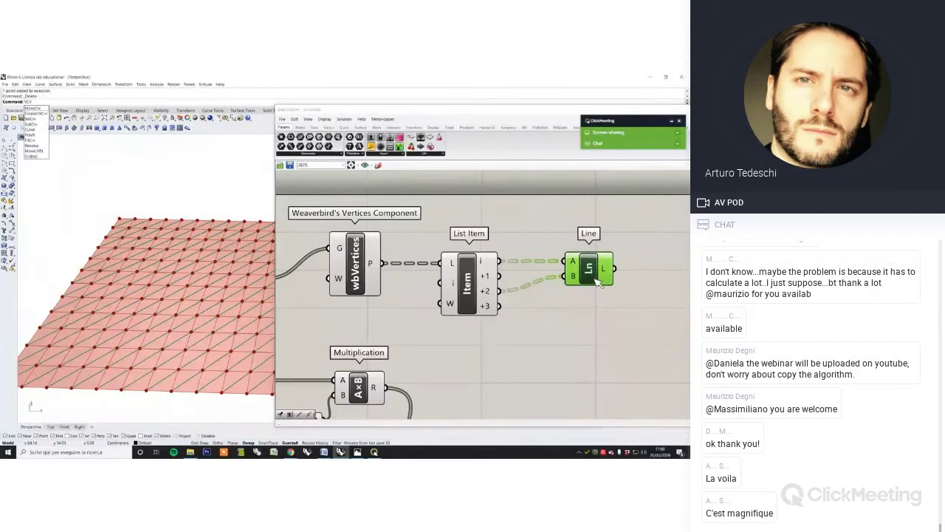
{"action": "left_click", "coordinate": [535, 332]}
Duplicate the Line component below the original and connect List Item outputs +1 and +3 to the copy's A and B inputs
{"action": "left_click", "coordinate": [584, 263]}
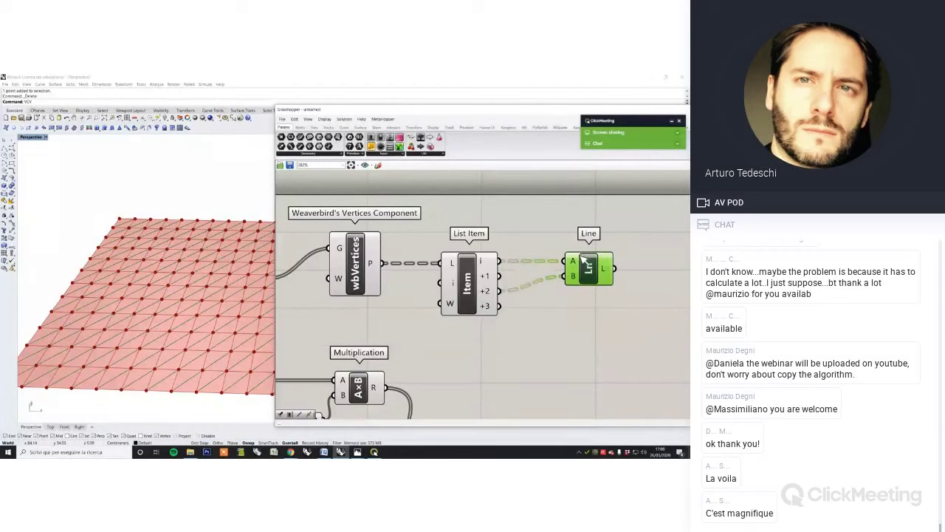
{"action": "key", "text": "ctrl+c"}
{"action": "key", "text": "ctrl+v"}
{"action": "left_click_drag", "start_coordinate": [586, 268], "coordinate": [586, 315], "text": "alt"}
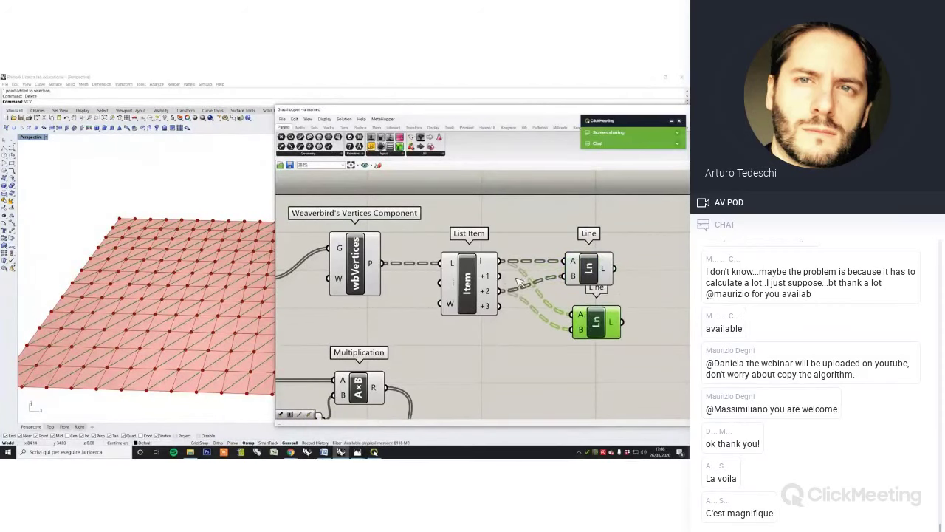
{"action": "left_click_drag", "start_coordinate": [499, 276], "coordinate": [572, 315]}
{"action": "left_click_drag", "start_coordinate": [499, 307], "coordinate": [594, 332]}
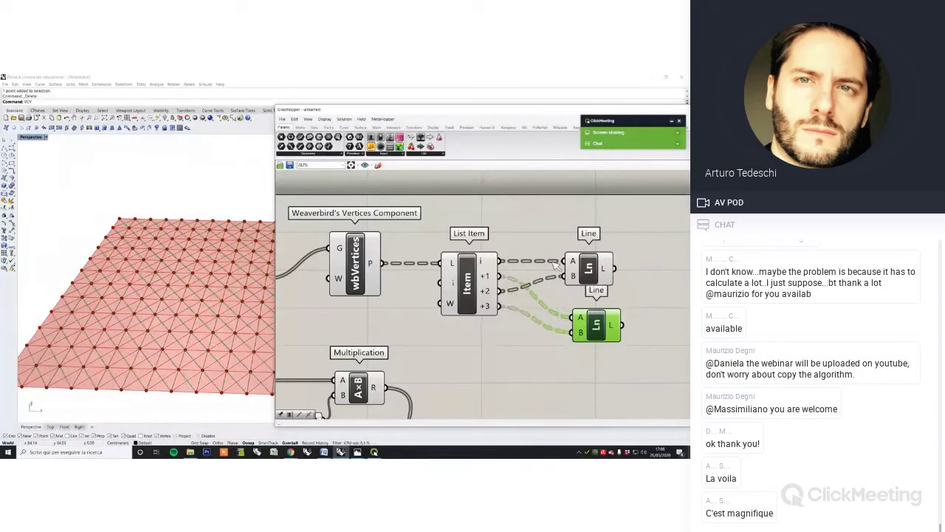
Align the two Line components one above the other beside List Item
{"action": "scroll", "coordinate": [447, 294], "scroll_direction": "up", "scroll_amount": 2}
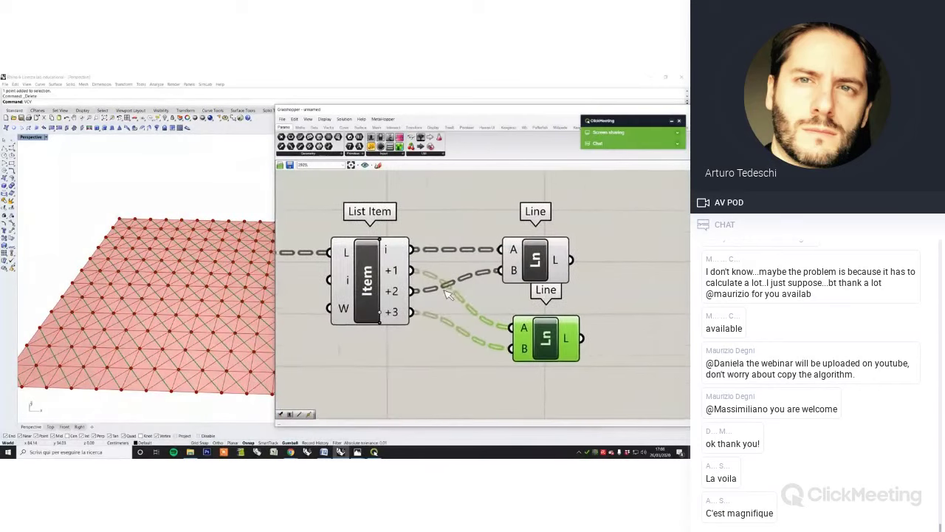
{"action": "left_click_drag", "start_coordinate": [520, 347], "coordinate": [499, 336]}
{"action": "left_click_drag", "start_coordinate": [533, 275], "coordinate": [518, 258]}
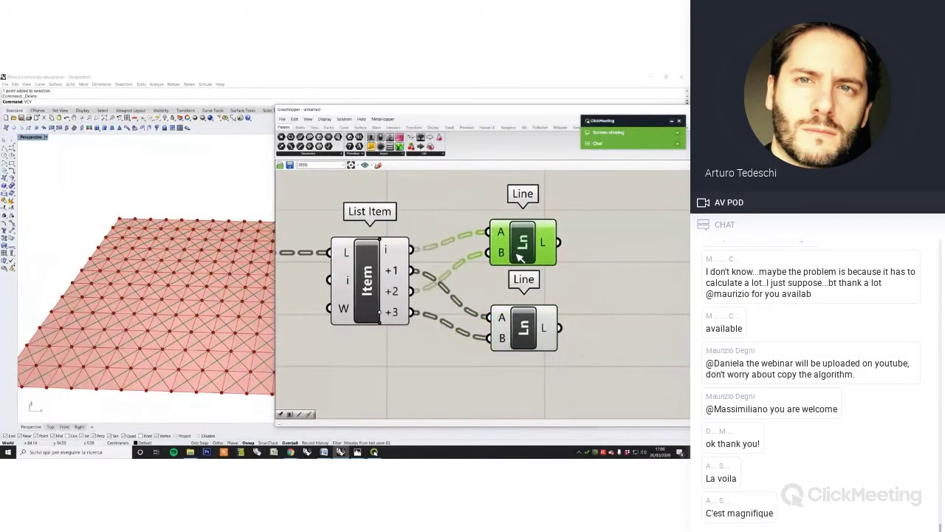
{"action": "left_click", "coordinate": [578, 286]}
Turn off the preview of the Weaverbird's Vertices and List Item components feeding the two Line components
{"action": "scroll", "coordinate": [577, 288], "scroll_direction": "down", "scroll_amount": 3}
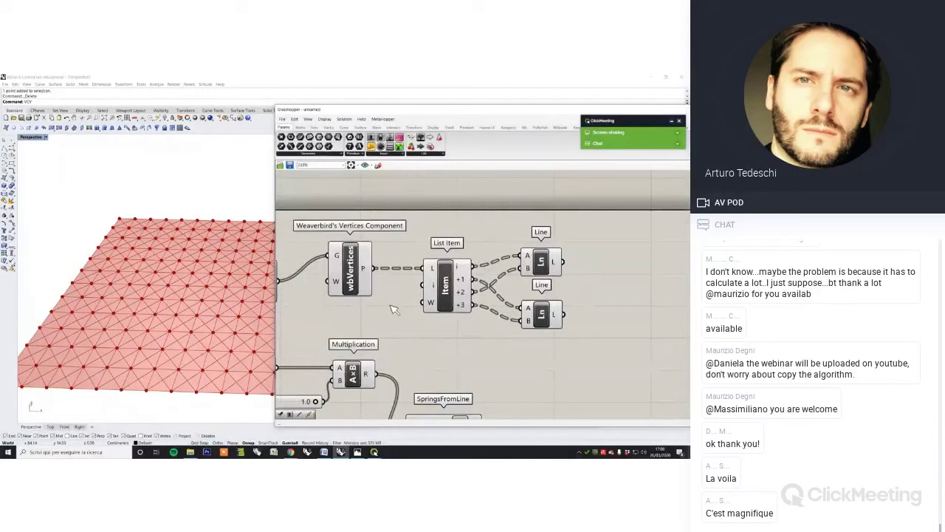
{"action": "right_click_drag", "start_coordinate": [394, 310], "coordinate": [432, 310]}
{"action": "left_click_drag", "start_coordinate": [495, 327], "coordinate": [358, 241]}
{"action": "right_click", "coordinate": [423, 237]}
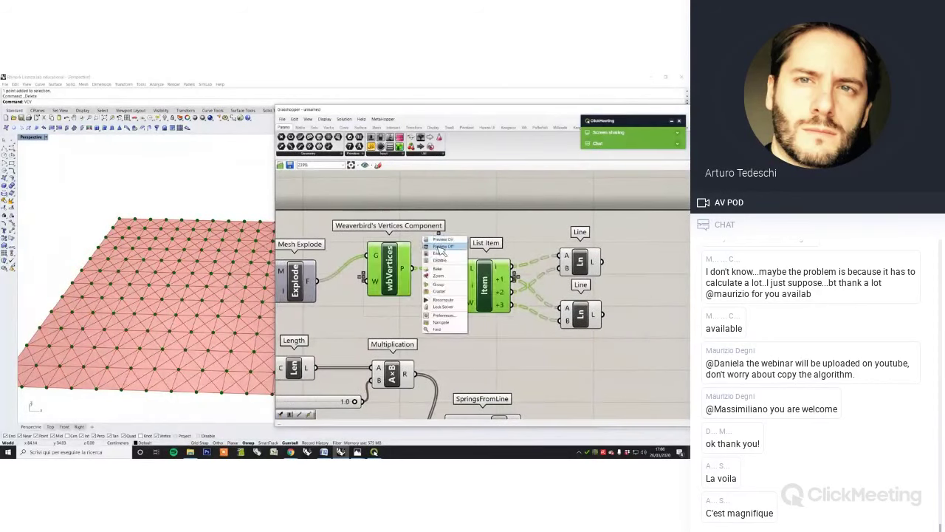
{"action": "left_click", "coordinate": [441, 246]}
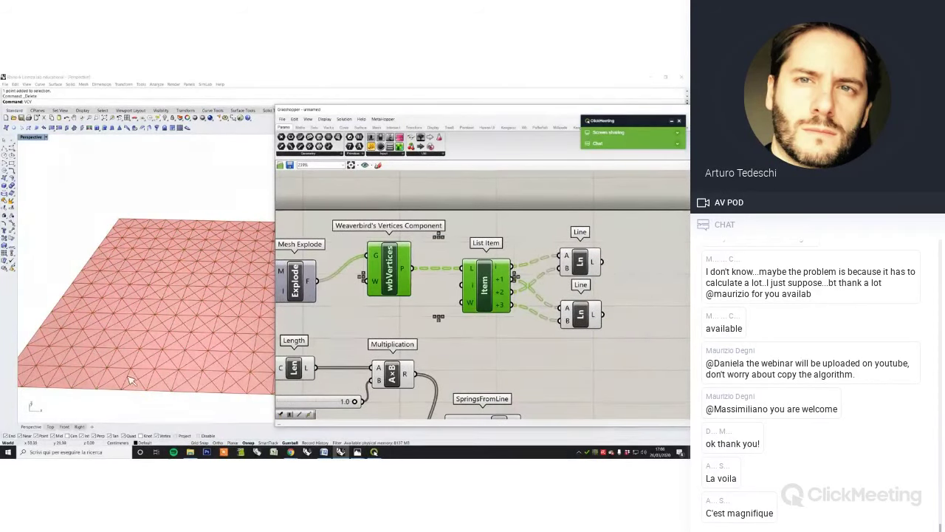
Examine the crossing face diagonals over the whole mesh in the Rhino Perspective viewport
{"action": "scroll", "coordinate": [161, 269], "scroll_direction": "down", "scroll_amount": 4}
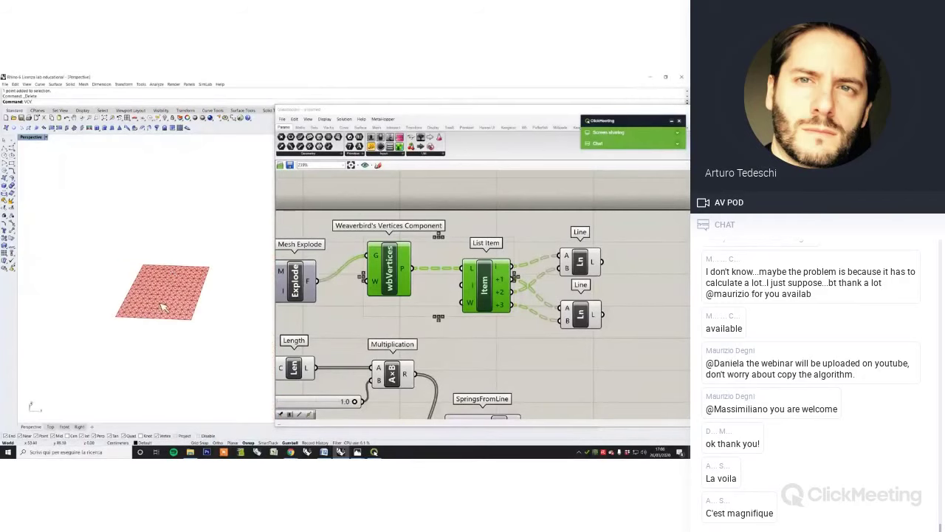
{"action": "scroll", "coordinate": [152, 309], "scroll_direction": "up", "scroll_amount": 4}
{"action": "scroll", "coordinate": [141, 310], "scroll_direction": "down", "scroll_amount": 1}
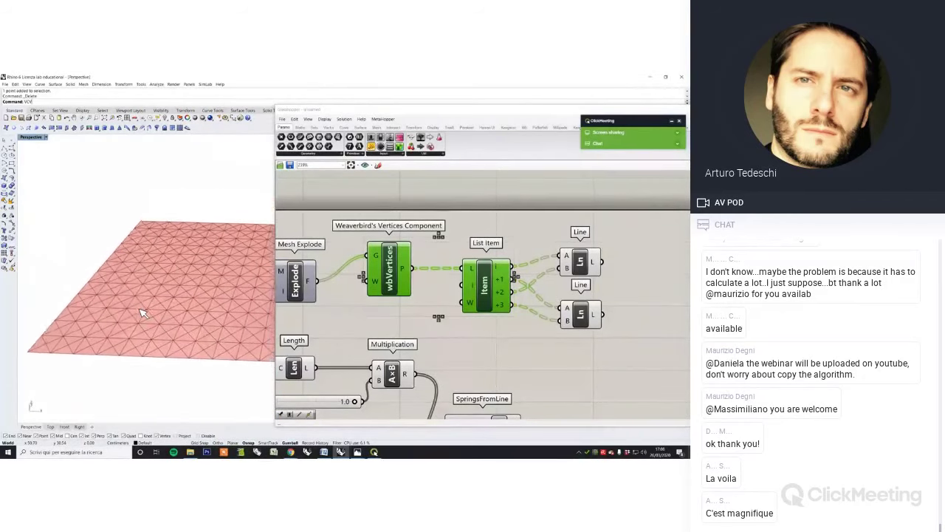
{"action": "right_click_drag", "start_coordinate": [139, 309], "coordinate": [128, 315]}
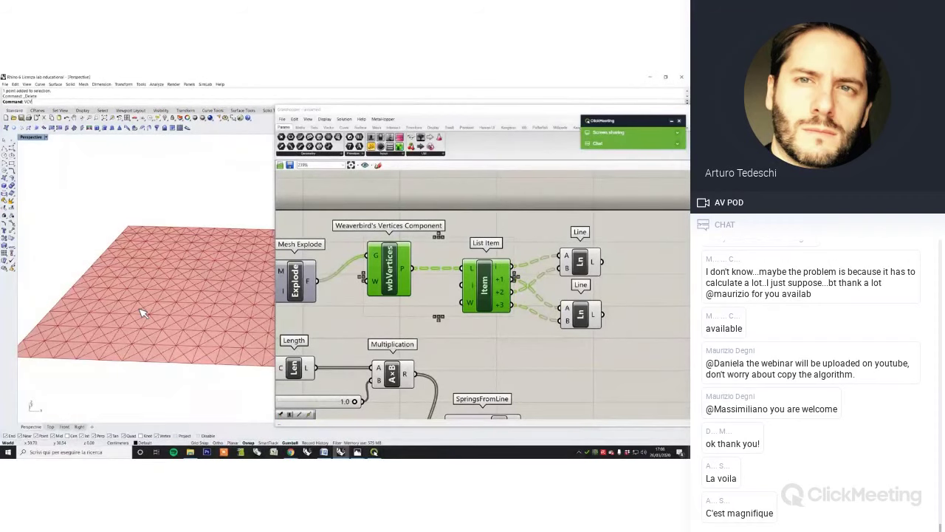
{"action": "scroll", "coordinate": [139, 310], "scroll_direction": "down", "scroll_amount": 10}
{"action": "scroll", "coordinate": [162, 306], "scroll_direction": "up", "scroll_amount": 4}
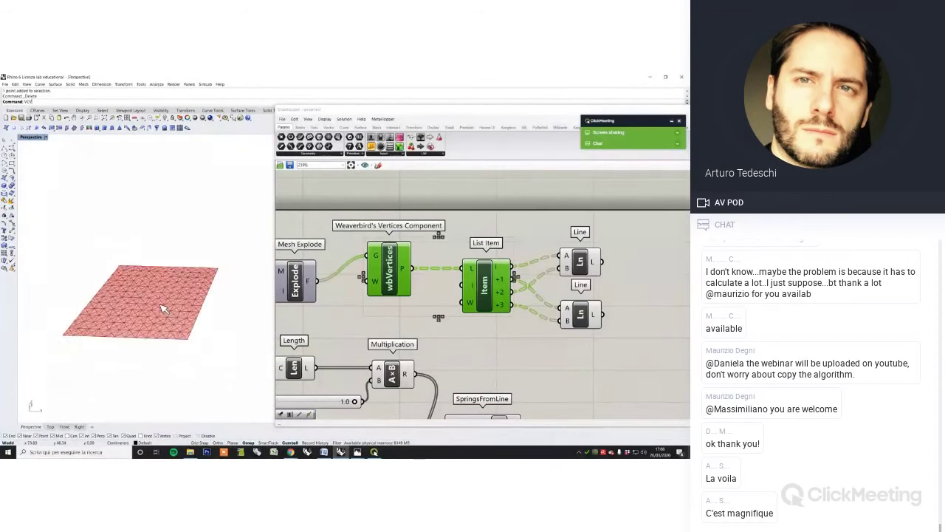
{"action": "scroll", "coordinate": [162, 306], "scroll_direction": "down", "scroll_amount": 5}
{"action": "scroll", "coordinate": [161, 305], "scroll_direction": "up", "scroll_amount": 15}
{"action": "scroll", "coordinate": [158, 304], "scroll_direction": "down", "scroll_amount": 10}
Shift the components from Mesh Explode to the two Lines toward the Discretization section and delete the vertical divider line
{"action": "left_click", "coordinate": [590, 352]}
{"action": "scroll", "coordinate": [581, 346], "scroll_direction": "down", "scroll_amount": 4}
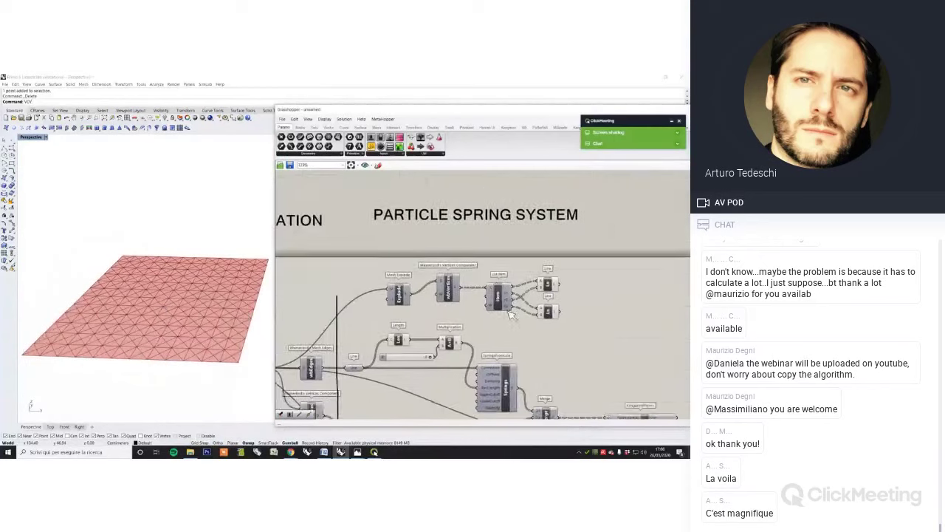
{"action": "scroll", "coordinate": [567, 355], "scroll_direction": "up", "scroll_amount": 1}
{"action": "right_click_drag", "start_coordinate": [568, 354], "coordinate": [503, 308]}
{"action": "right_click_drag", "start_coordinate": [444, 310], "coordinate": [539, 328]}
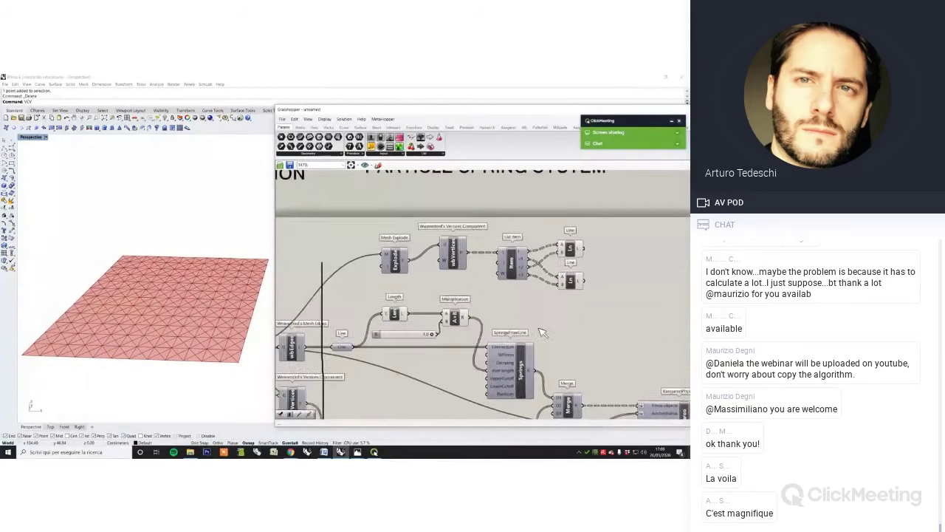
{"action": "scroll", "coordinate": [541, 321], "scroll_direction": "down", "scroll_amount": 2}
{"action": "left_click_drag", "start_coordinate": [585, 300], "coordinate": [345, 263]}
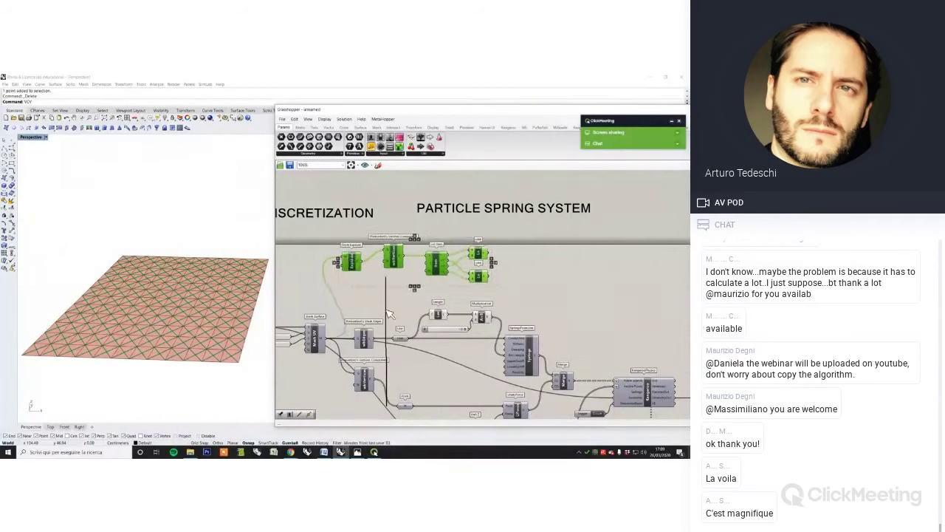
{"action": "left_click", "coordinate": [389, 313]}
{"action": "key", "text": "Delete"}
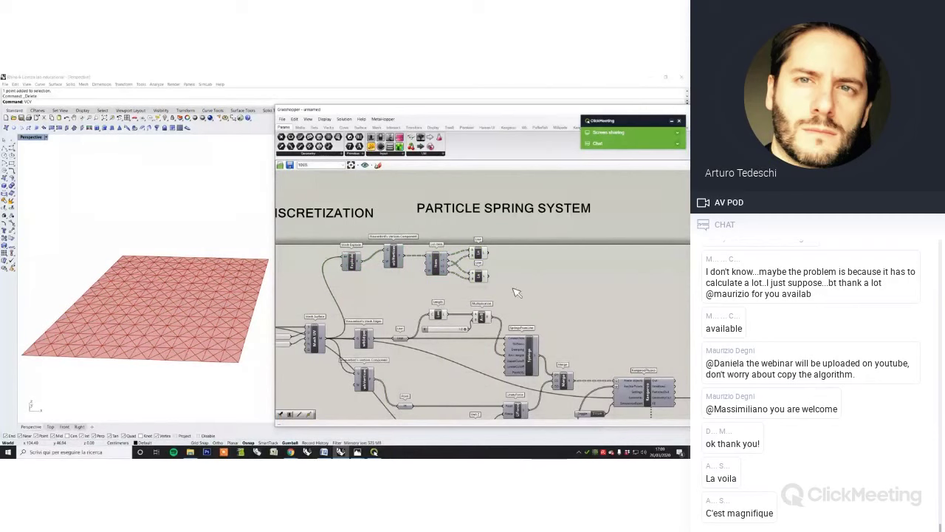
Add a second SpringsFromLine component to the right of the two diagonal Line components
{"action": "right_click_drag", "start_coordinate": [565, 312], "coordinate": [543, 277]}
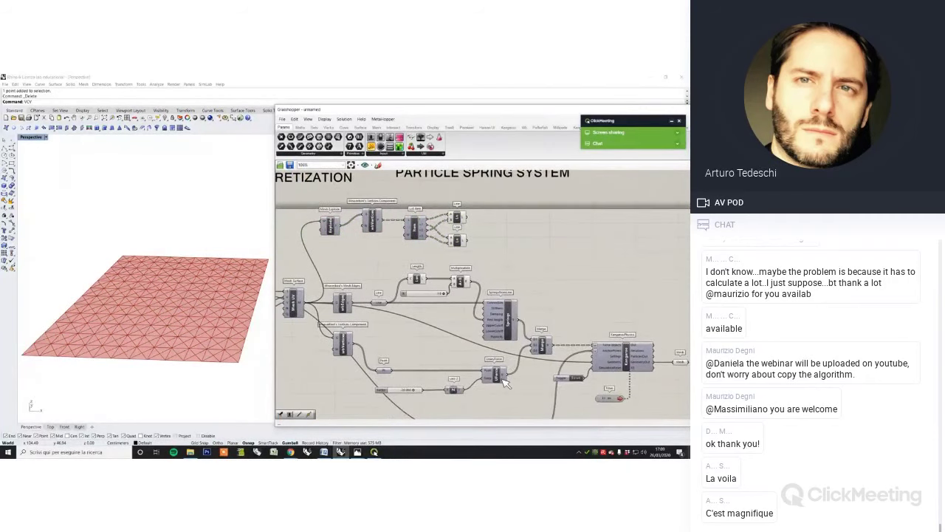
{"action": "scroll", "coordinate": [492, 365], "scroll_direction": "up", "scroll_amount": 3}
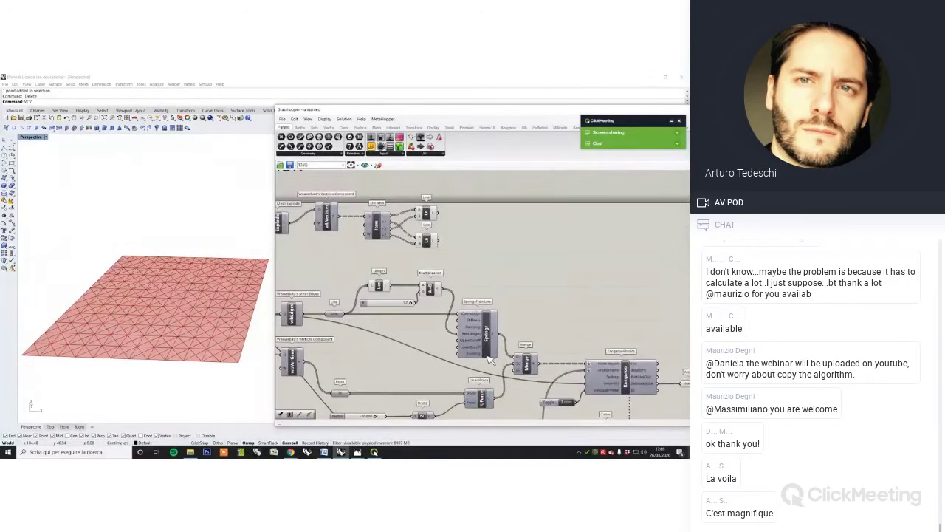
{"action": "double_click", "coordinate": [493, 248]}
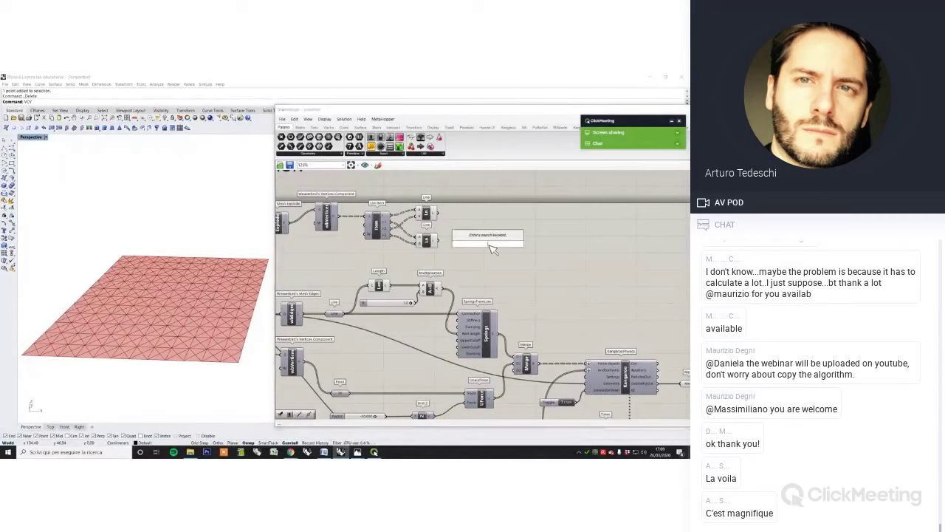
{"action": "type", "text": "spring"}
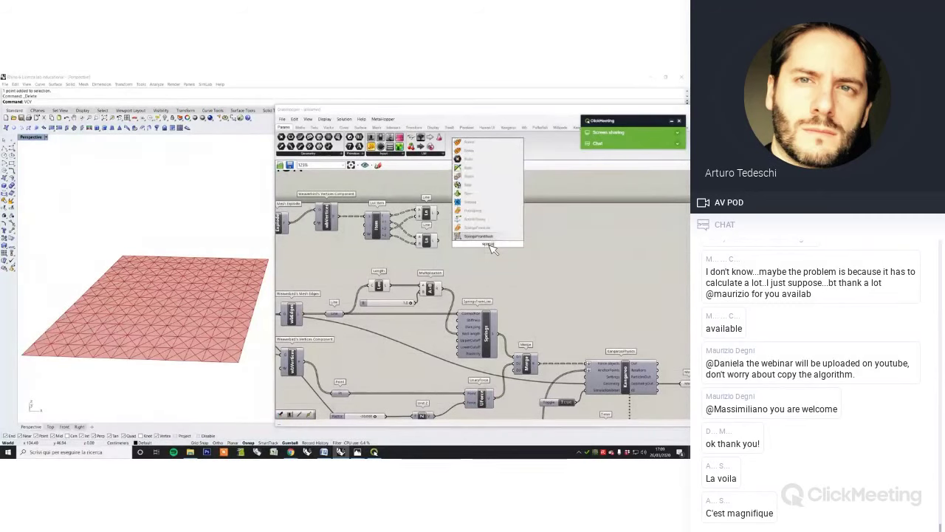
{"action": "left_click", "coordinate": [478, 236]}
{"action": "scroll", "coordinate": [471, 223], "scroll_direction": "up", "scroll_amount": 3}
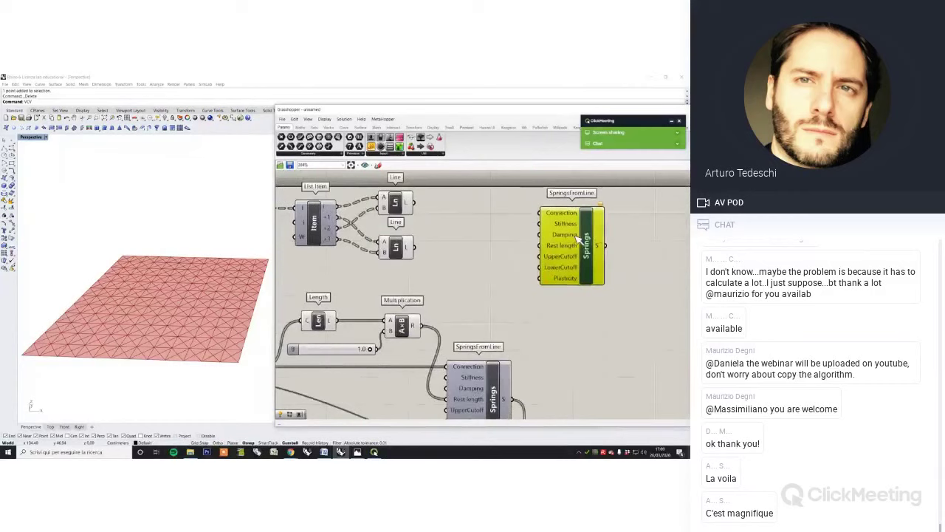
Add a Merge component, connect the two Line outputs to D1 and D2, and connect R to the new SpringsFromLine's Connection input
{"action": "double_click", "coordinate": [471, 223]}
{"action": "type", "text": "merge"}
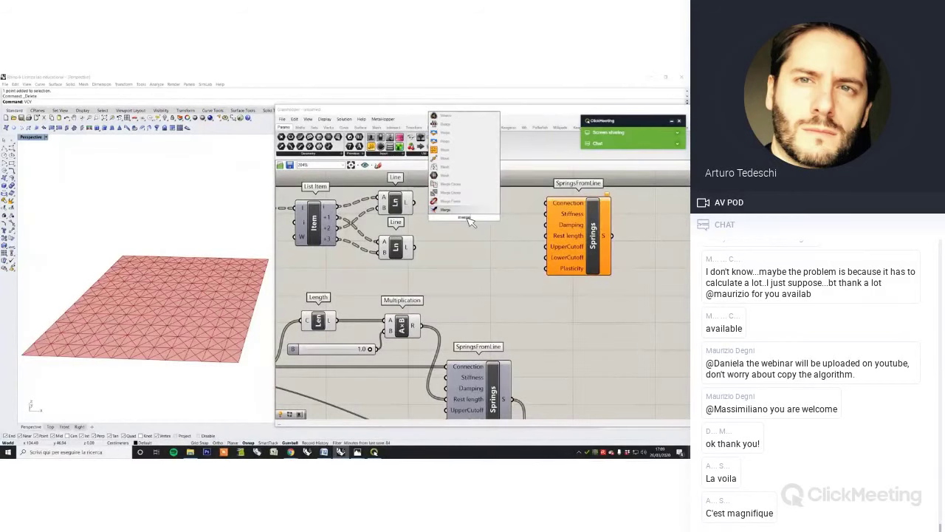
{"action": "left_click", "coordinate": [462, 212]}
{"action": "left_click_drag", "start_coordinate": [443, 210], "coordinate": [446, 209]}
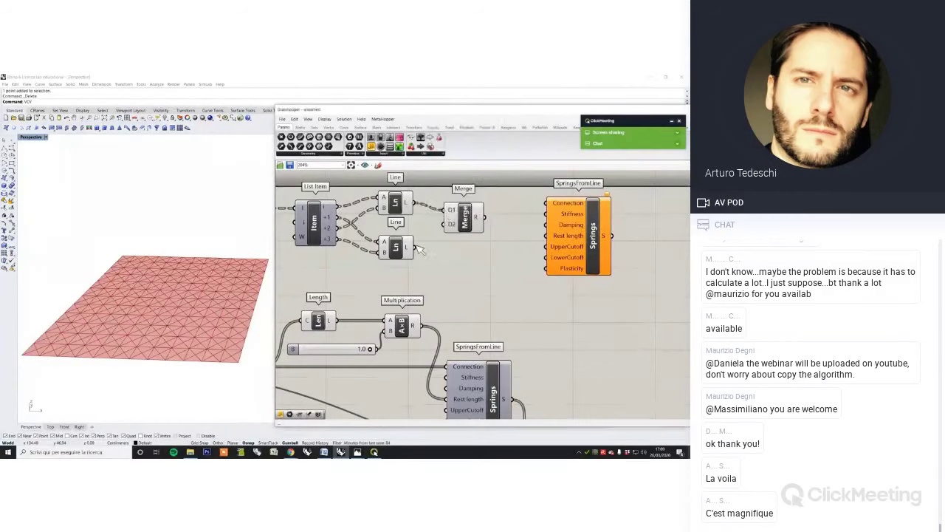
{"action": "left_click_drag", "start_coordinate": [417, 247], "coordinate": [542, 209]}
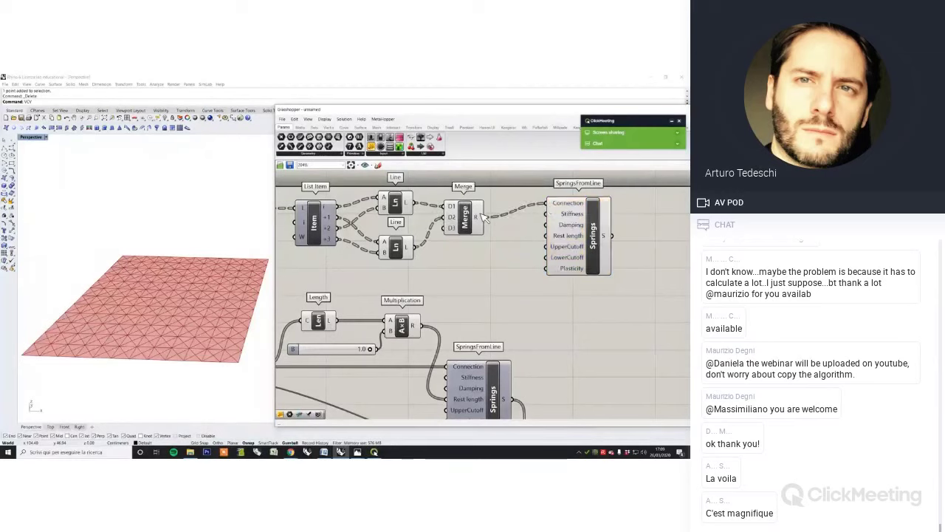
{"action": "right_click", "coordinate": [481, 221]}
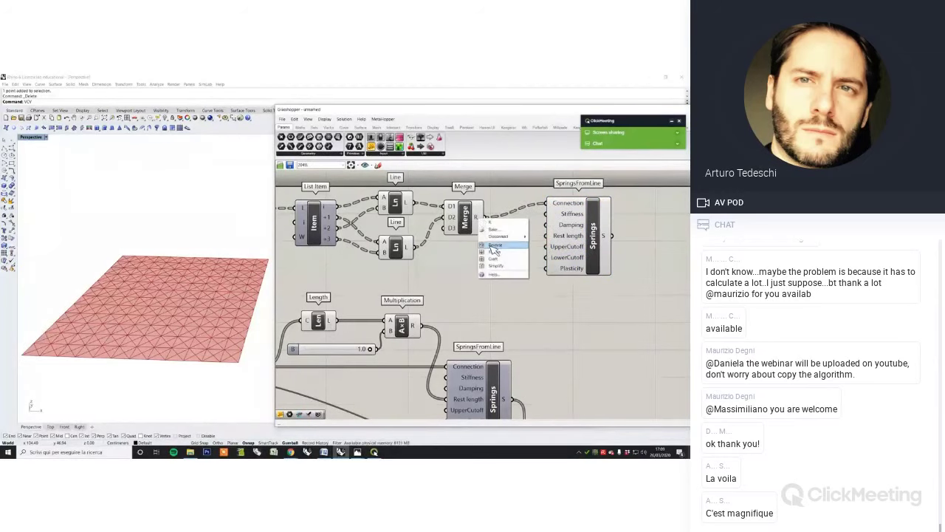
Flatten the output of the Merge component that combines the two sets of diagonal lines
{"action": "left_click", "coordinate": [482, 242]}
{"action": "left_click_drag", "start_coordinate": [465, 226], "coordinate": [457, 221]}
{"action": "left_click", "coordinate": [506, 239]}
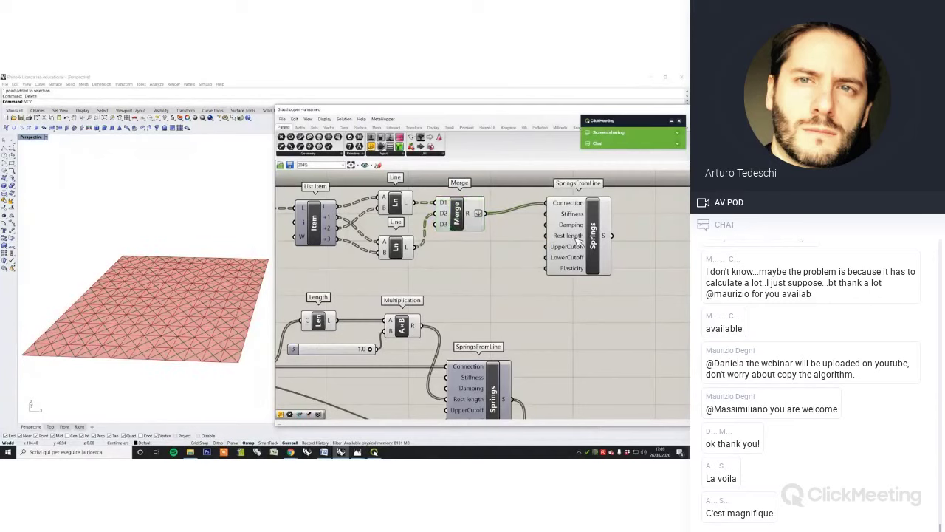
Shift the lower SpringsFromLine, force, anchor and Kangaroo components, then the Unit Z and its Factor slider, further right on the canvas
{"action": "left_click_drag", "start_coordinate": [578, 237], "coordinate": [583, 247]}
{"action": "scroll", "coordinate": [493, 256], "scroll_direction": "down", "scroll_amount": 3}
{"action": "scroll", "coordinate": [398, 245], "scroll_direction": "down", "scroll_amount": 4}
{"action": "left_click_drag", "start_coordinate": [555, 358], "coordinate": [426, 282]}
{"action": "left_click_drag", "start_coordinate": [441, 294], "coordinate": [471, 295]}
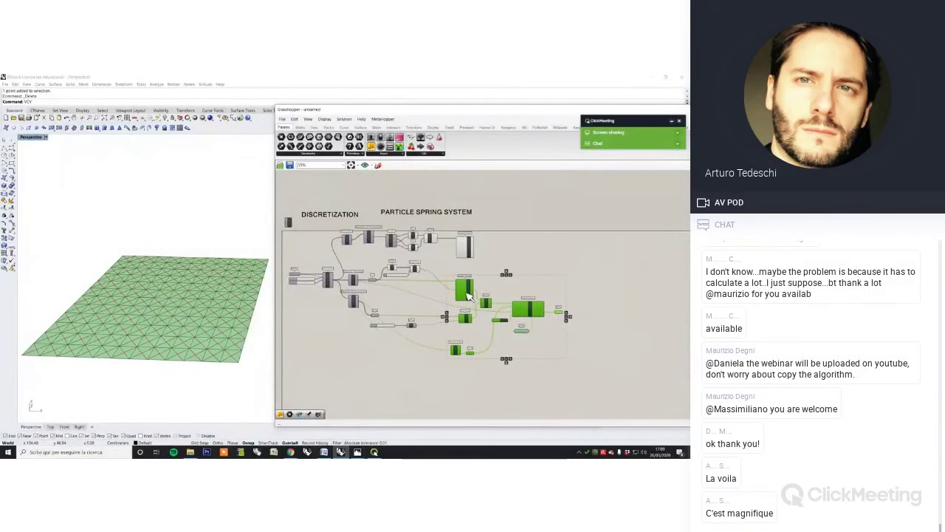
{"action": "left_click", "coordinate": [416, 303]}
{"action": "scroll", "coordinate": [411, 315], "scroll_direction": "up", "scroll_amount": 3}
{"action": "left_click_drag", "start_coordinate": [418, 330], "coordinate": [462, 325]}
{"action": "left_click_drag", "start_coordinate": [367, 330], "coordinate": [412, 324]}
{"action": "scroll", "coordinate": [481, 274], "scroll_direction": "up", "scroll_amount": 2}
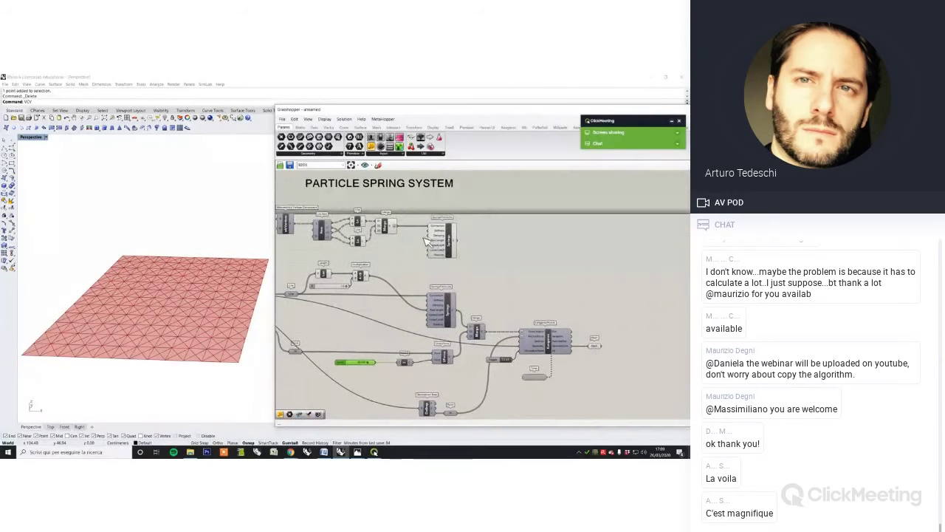
Wire the flattened Merge into the upper SpringsFromLine's Rest length, and its springs output into the Merge that feeds KangarooPhysics
{"action": "scroll", "coordinate": [427, 251], "scroll_direction": "up", "scroll_amount": 3}
{"action": "scroll", "coordinate": [427, 251], "scroll_direction": "up", "scroll_amount": 1}
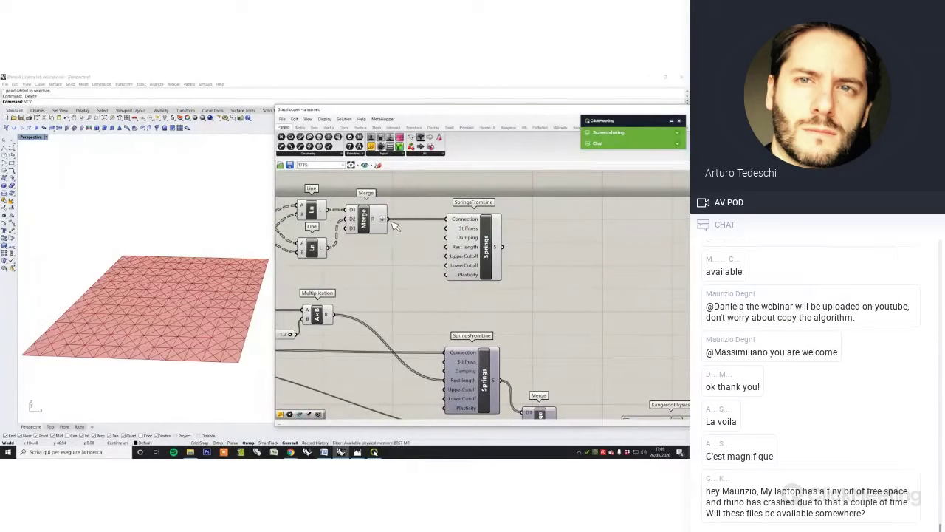
{"action": "left_click_drag", "start_coordinate": [384, 218], "coordinate": [448, 247]}
{"action": "right_click_drag", "start_coordinate": [424, 323], "coordinate": [437, 313]}
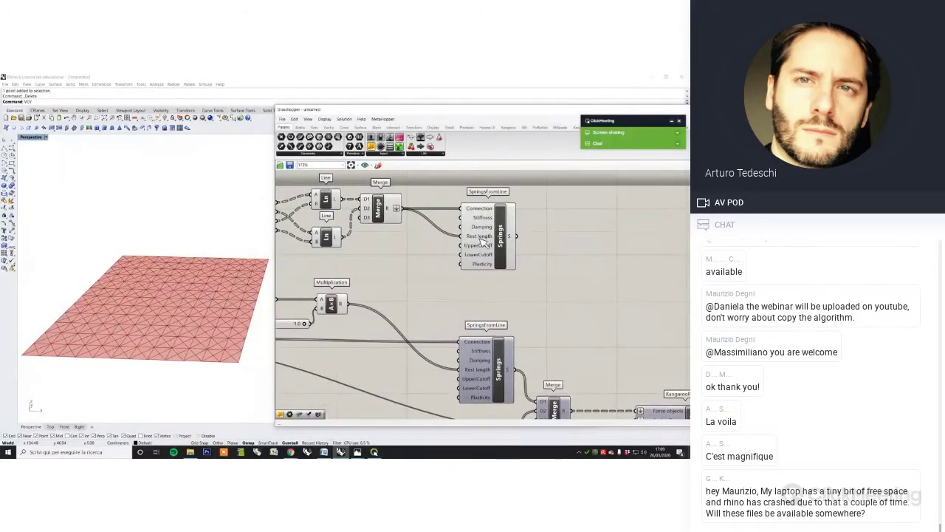
{"action": "right_click_drag", "start_coordinate": [519, 296], "coordinate": [478, 266]}
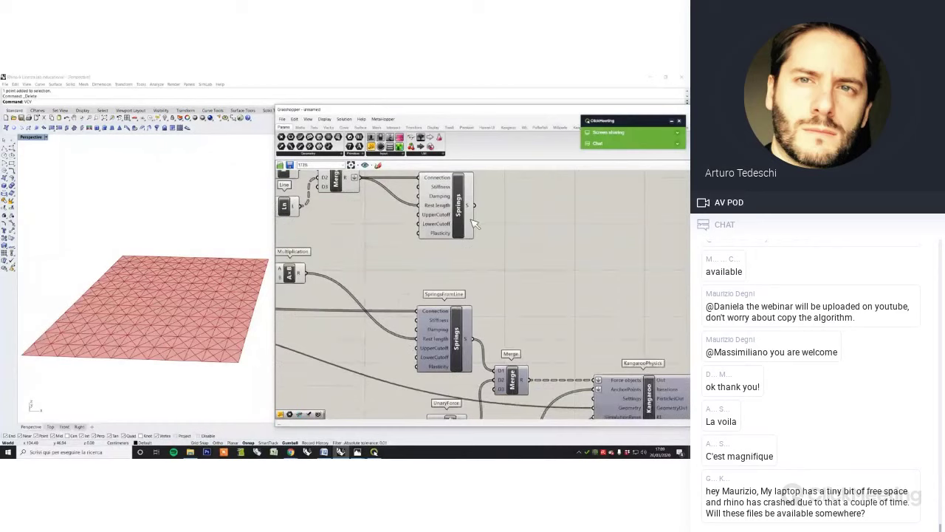
{"action": "left_click_drag", "start_coordinate": [475, 206], "coordinate": [549, 358]}
{"action": "right_click_drag", "start_coordinate": [606, 288], "coordinate": [380, 313]}
Sketch a four-cell quadrilateral grid freehand on the empty canvas to explain the springs, and delete the sketch
{"action": "left_click", "coordinate": [378, 165]}
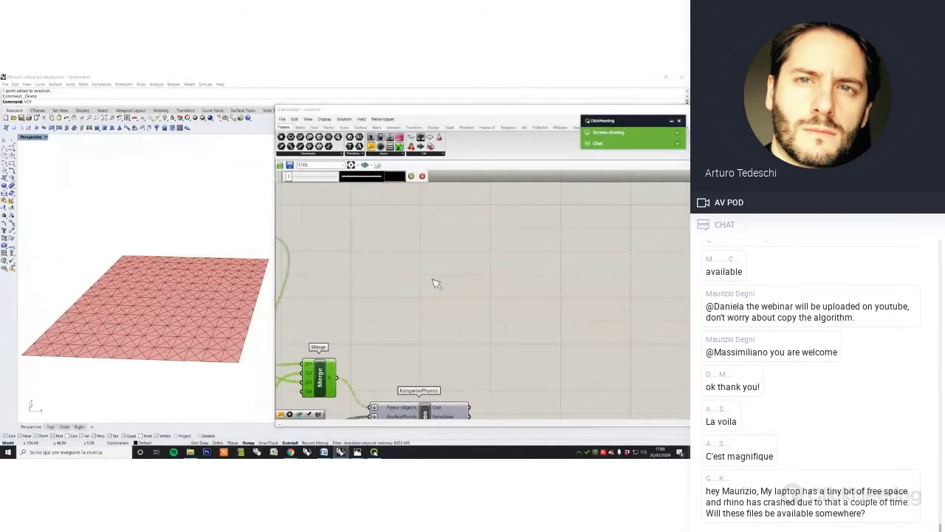
{"action": "mouse_move", "coordinate": [421, 319]}
{"action": "left_mouse_down"}
{"action": "mouse_move", "coordinate": [436, 308]}
{"action": "mouse_move", "coordinate": [435, 322]}
{"action": "mouse_move", "coordinate": [461, 330]}
{"action": "mouse_move", "coordinate": [589, 342]}
{"action": "left_mouse_up"}
{"action": "left_click_drag", "start_coordinate": [510, 245], "coordinate": [656, 275]}
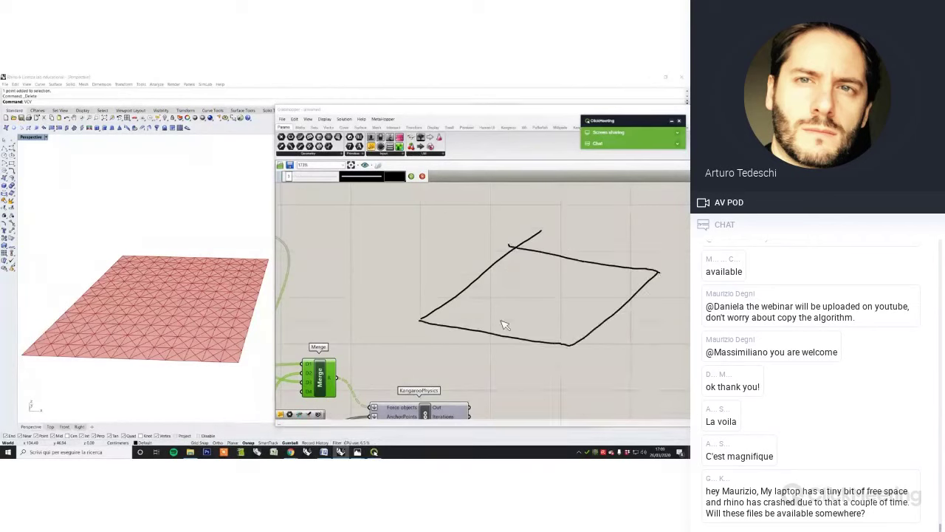
{"action": "left_click_drag", "start_coordinate": [493, 335], "coordinate": [591, 257]}
{"action": "left_click_drag", "start_coordinate": [465, 288], "coordinate": [629, 326]}
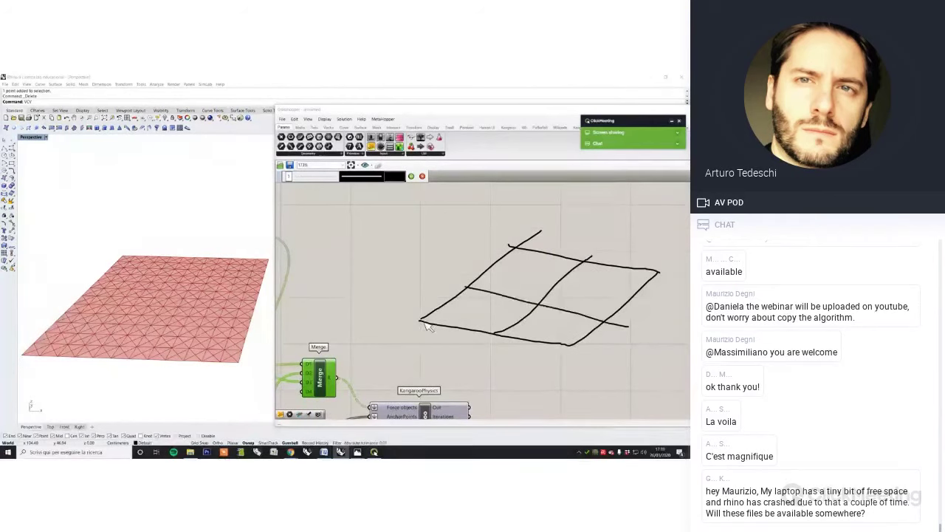
{"action": "mouse_move", "coordinate": [418, 319]}
{"action": "left_mouse_down"}
{"action": "mouse_move", "coordinate": [477, 290]}
{"action": "mouse_move", "coordinate": [473, 304]}
{"action": "mouse_move", "coordinate": [496, 321]}
{"action": "mouse_move", "coordinate": [525, 303]}
{"action": "mouse_move", "coordinate": [433, 325]}
{"action": "left_mouse_up"}
{"action": "left_click", "coordinate": [423, 177]}
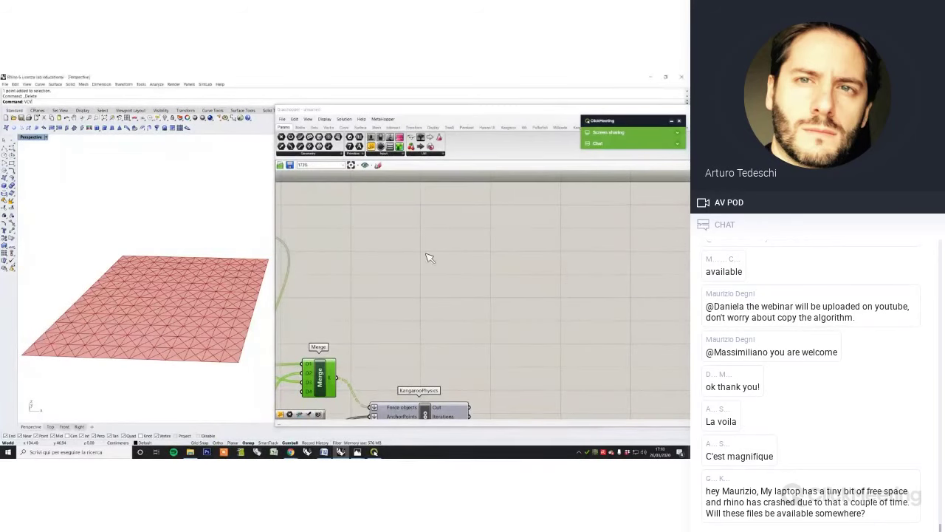
Add a number slider with the value 1000 and connect it to the Stiffness input of the upper SpringsFromLine
{"action": "scroll", "coordinate": [401, 310], "scroll_direction": "down", "scroll_amount": 3}
{"action": "scroll", "coordinate": [464, 291], "scroll_direction": "up", "scroll_amount": 2}
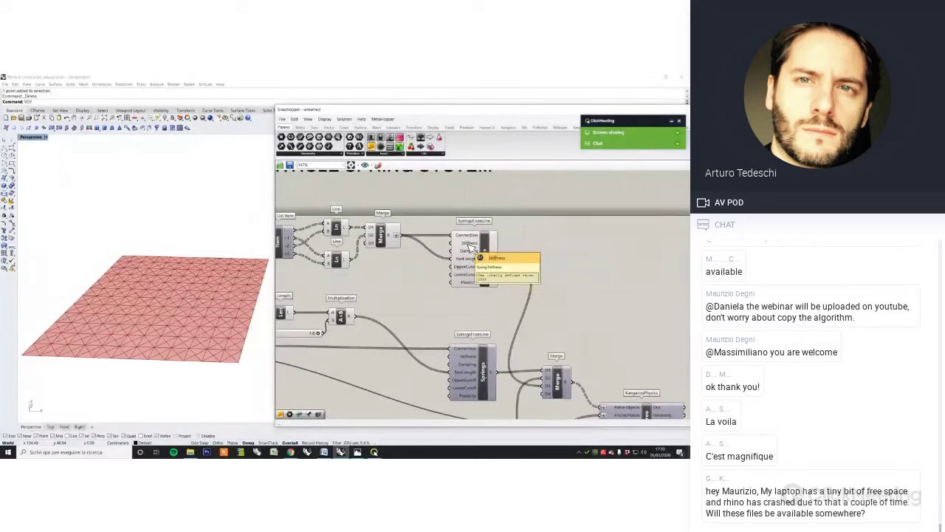
{"action": "double_click", "coordinate": [399, 288]}
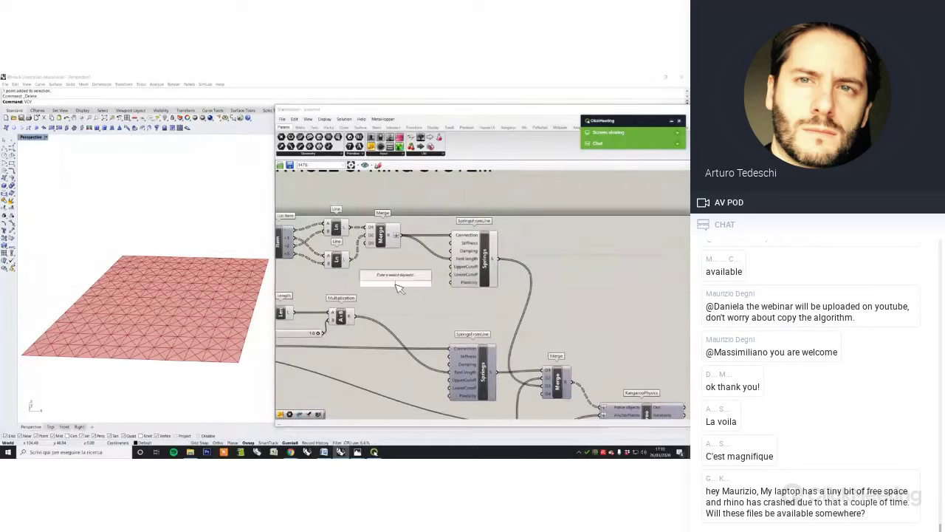
{"action": "type", "text": "1000"}
{"action": "left_click", "coordinate": [412, 278]}
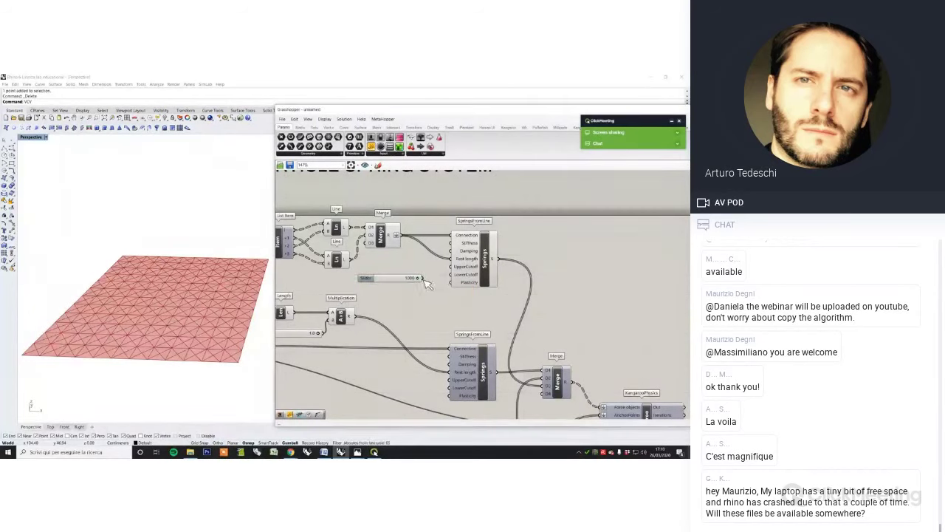
{"action": "left_click_drag", "start_coordinate": [421, 278], "coordinate": [450, 235]}
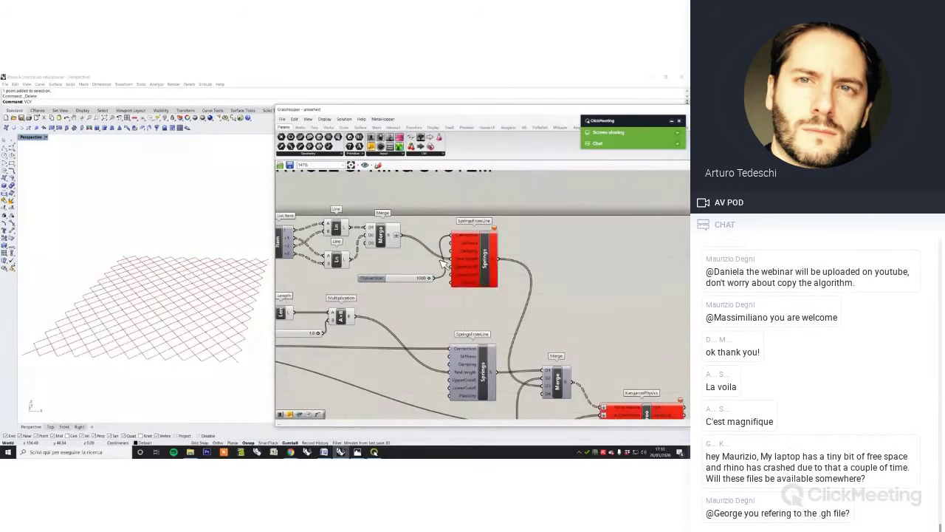
{"action": "key", "text": "ctrl+z"}
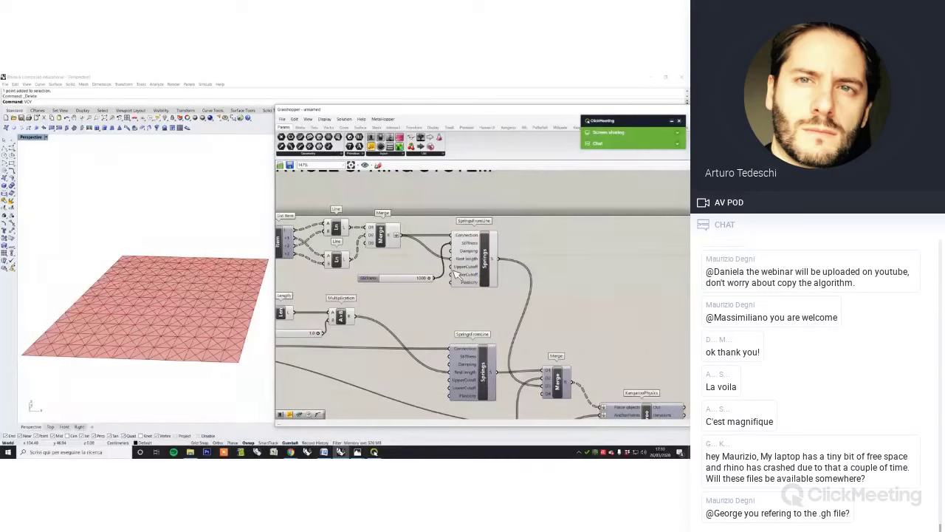
Turn off the preview of the upper SpringsFromLine and of the diagonal line components that feed it
{"action": "scroll", "coordinate": [461, 314], "scroll_direction": "down", "scroll_amount": 2}
{"action": "left_click", "coordinate": [476, 279]}
{"action": "right_click", "coordinate": [505, 246]}
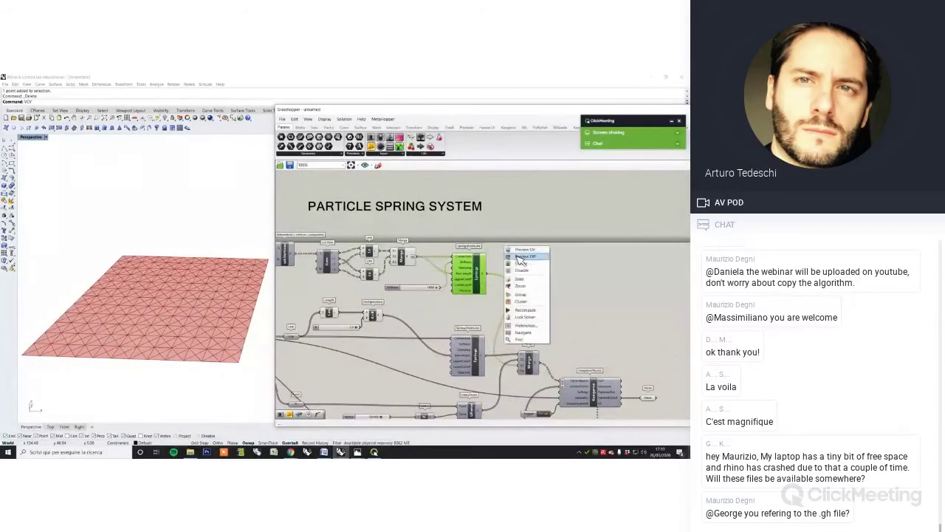
{"action": "left_click", "coordinate": [521, 256]}
{"action": "right_click_drag", "start_coordinate": [542, 339], "coordinate": [551, 296]}
{"action": "scroll", "coordinate": [550, 295], "scroll_direction": "up", "scroll_amount": 1}
{"action": "scroll", "coordinate": [499, 294], "scroll_direction": "down", "scroll_amount": 1}
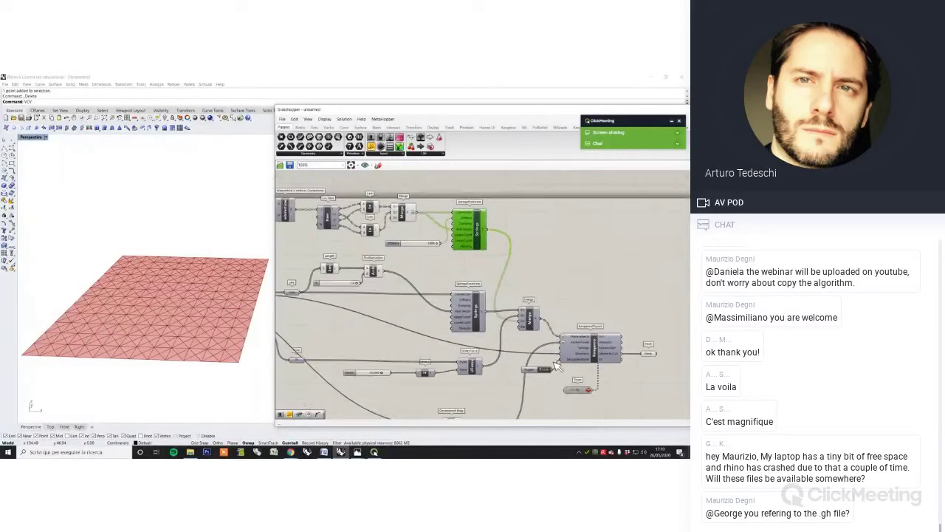
{"action": "scroll", "coordinate": [497, 298], "scroll_direction": "down", "scroll_amount": 1}
{"action": "left_click_drag", "start_coordinate": [497, 298], "coordinate": [379, 201]}
{"action": "right_click", "coordinate": [360, 251]}
{"action": "left_click", "coordinate": [379, 264]}
Run the Kangaroo simulation and vary the Stiffness slider of the upper springs to test the mesh's deformation
{"action": "right_click_drag", "start_coordinate": [544, 287], "coordinate": [434, 246]}
{"action": "scroll", "coordinate": [540, 362], "scroll_direction": "up", "scroll_amount": 2}
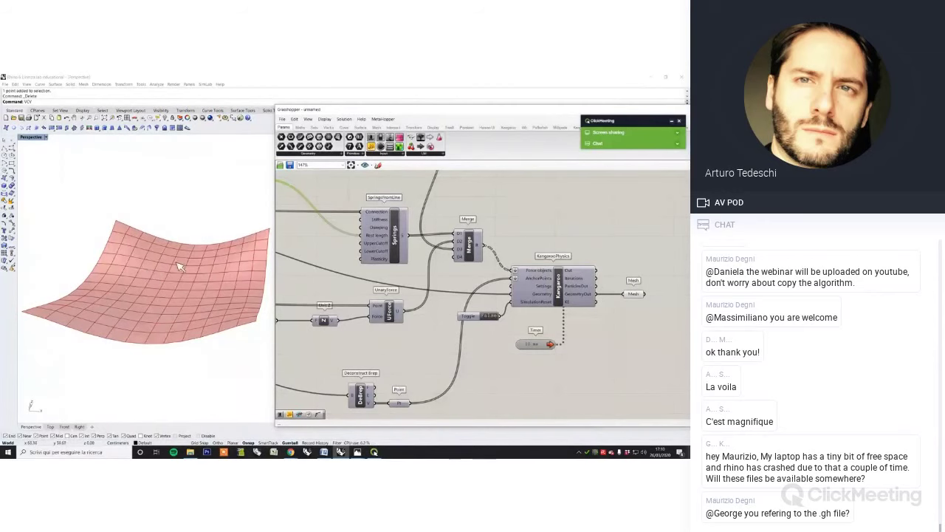
{"action": "right_click_drag", "start_coordinate": [390, 272], "coordinate": [477, 322]}
{"action": "scroll", "coordinate": [478, 320], "scroll_direction": "down", "scroll_amount": 1}
{"action": "right_click_drag", "start_coordinate": [468, 262], "coordinate": [514, 325]}
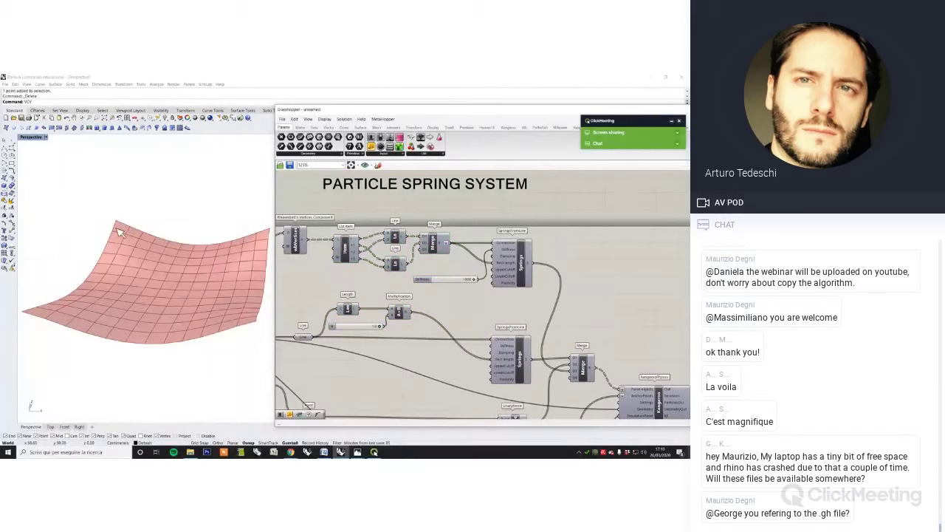
{"action": "scroll", "coordinate": [466, 286], "scroll_direction": "up", "scroll_amount": 2}
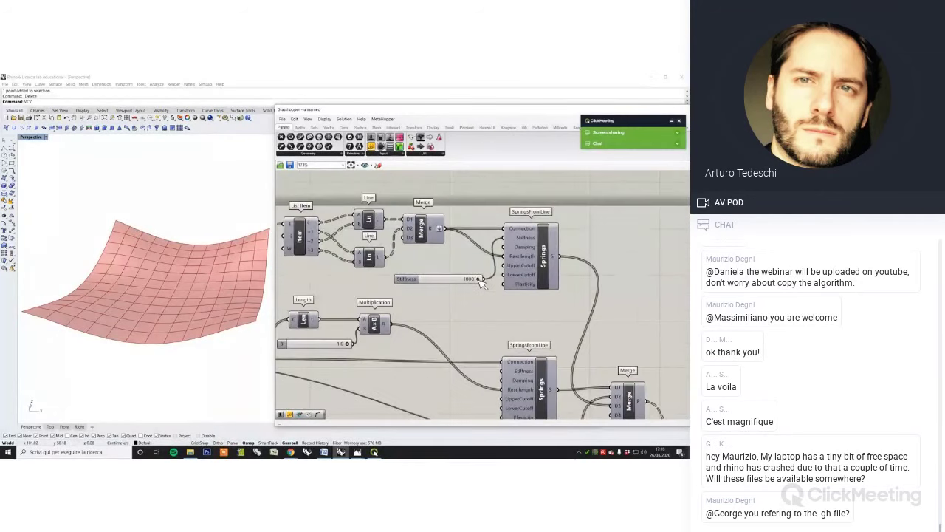
{"action": "left_click_drag", "start_coordinate": [480, 280], "coordinate": [383, 270]}
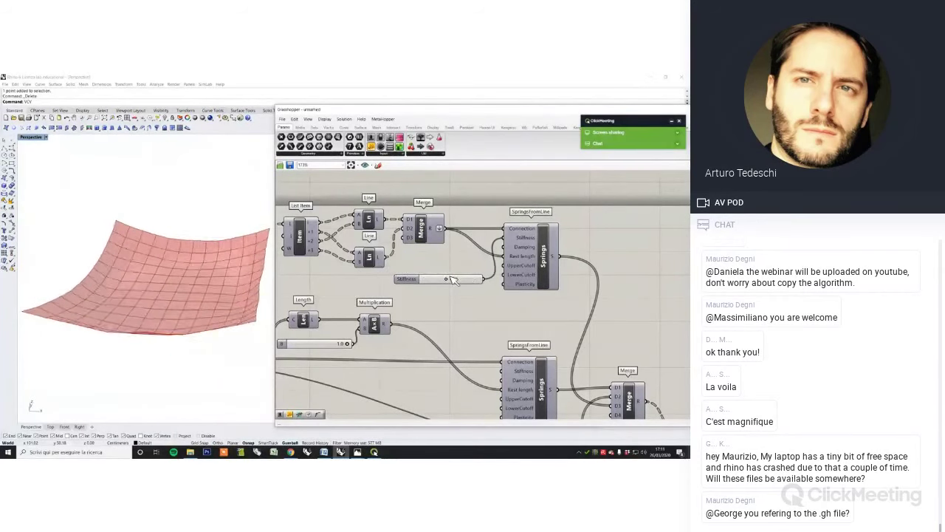
{"action": "scroll", "coordinate": [496, 283], "scroll_direction": "down", "scroll_amount": 1}
{"action": "right_click_drag", "start_coordinate": [634, 409], "coordinate": [530, 285]}
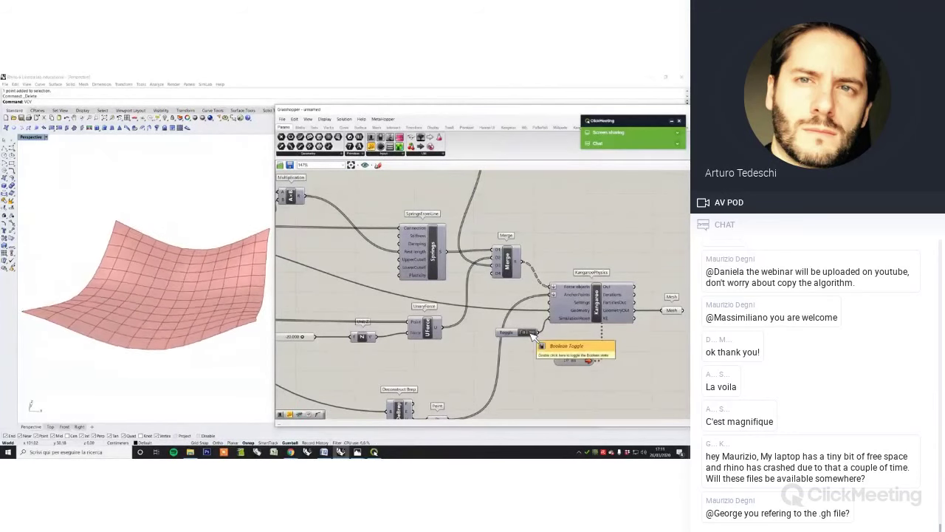
Vary the Factor slider of the Unit Z force and leave it at about -39.65
{"action": "scroll", "coordinate": [448, 322], "scroll_direction": "down", "scroll_amount": 3}
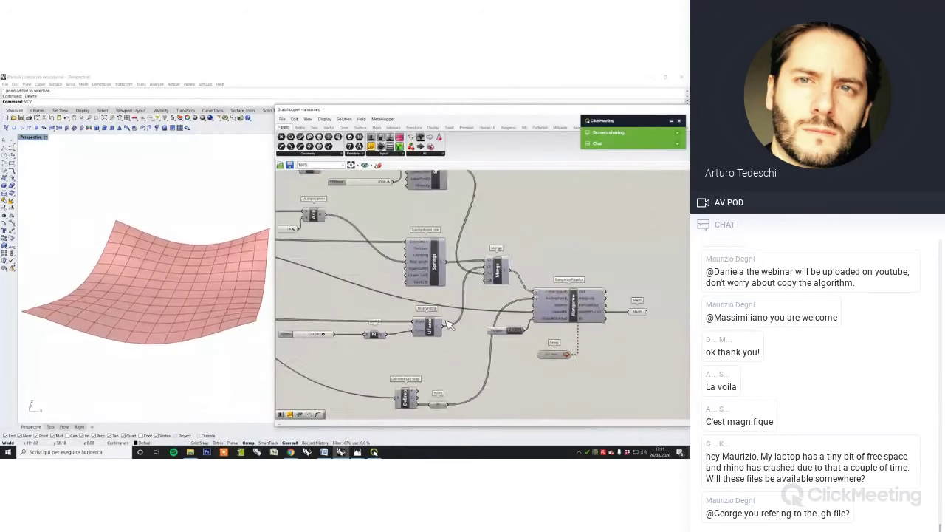
{"action": "scroll", "coordinate": [319, 335], "scroll_direction": "up", "scroll_amount": 4}
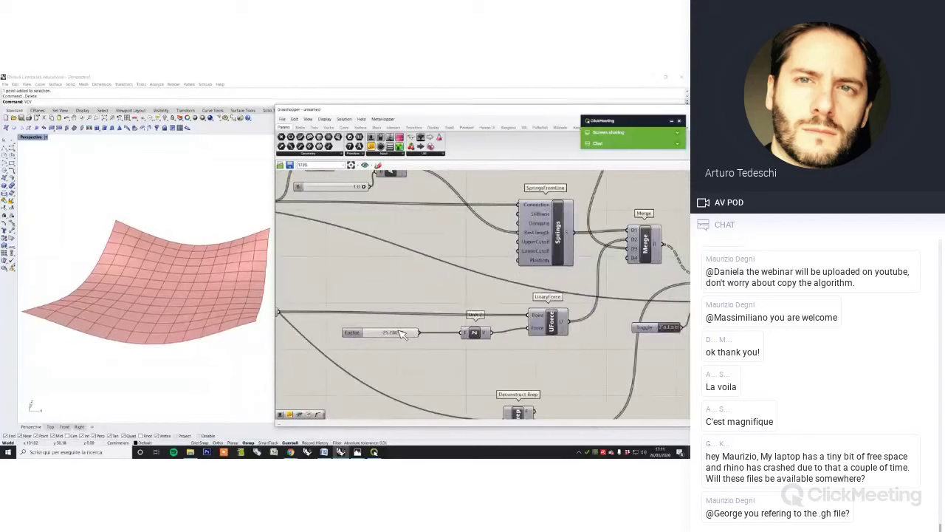
{"action": "left_click_drag", "start_coordinate": [390, 333], "coordinate": [412, 334]}
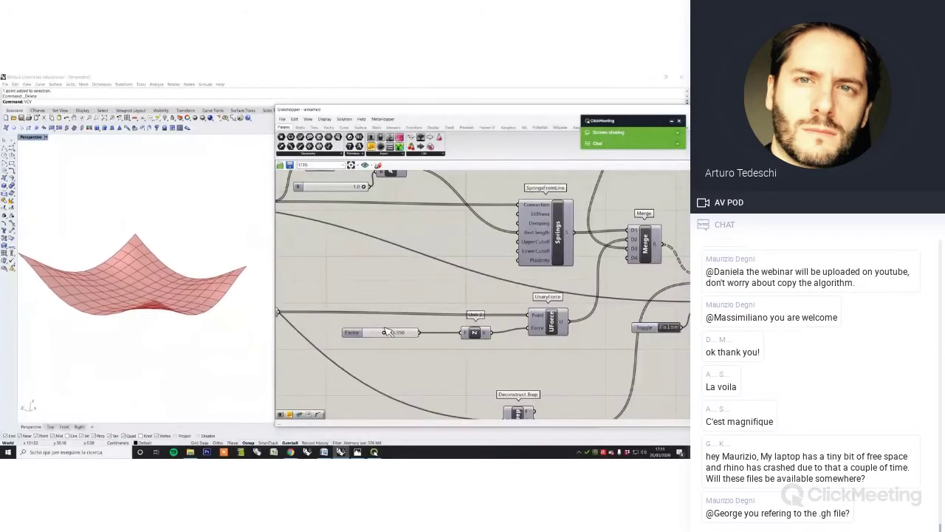
{"action": "mouse_move", "coordinate": [385, 332]}
{"action": "left_mouse_down"}
{"action": "mouse_move", "coordinate": [377, 330]}
{"action": "mouse_move", "coordinate": [416, 333]}
{"action": "mouse_move", "coordinate": [394, 330]}
{"action": "left_mouse_up"}
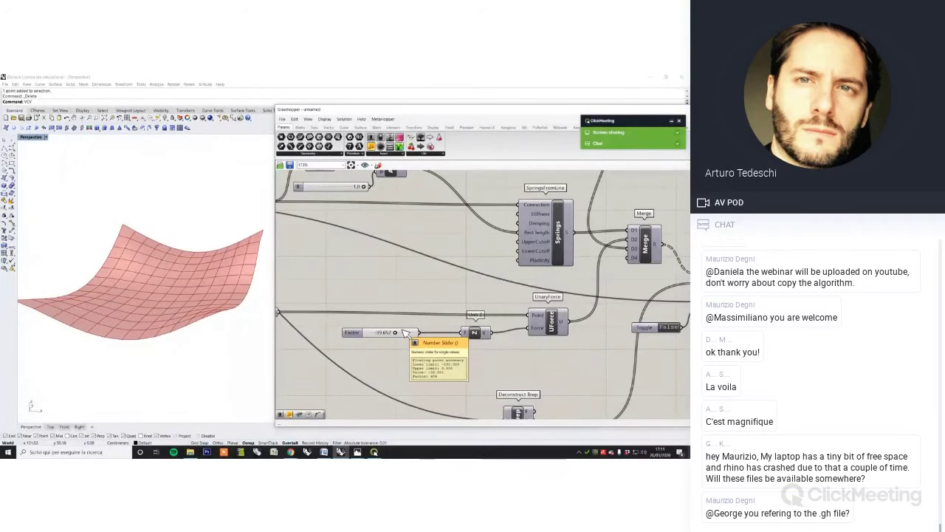
Open SERGIO MUSMECI - MODELLO.jpg from the form finding folder in the photo viewer, enlarge it to examine the physical model, and close it
{"action": "left_click", "coordinate": [190, 451]}
{"action": "double_click", "coordinate": [292, 164]}
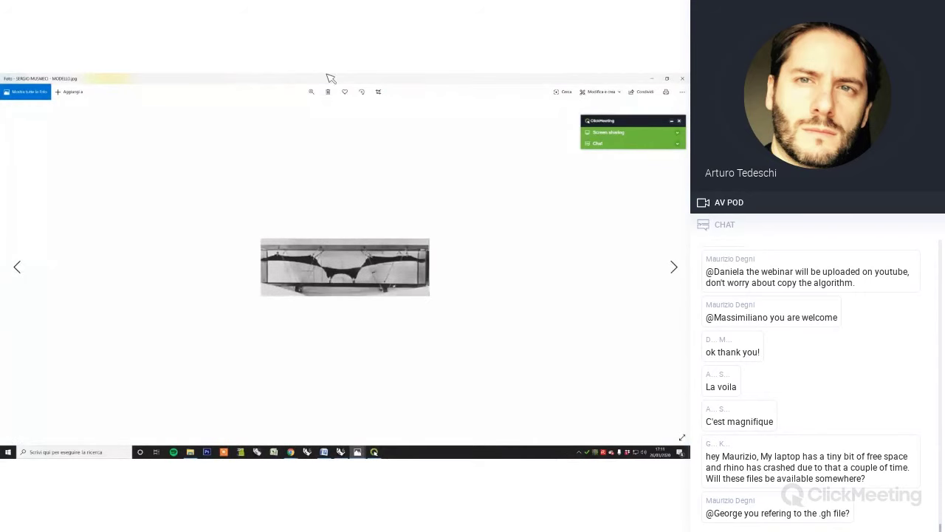
{"action": "left_click", "coordinate": [311, 91]}
{"action": "left_click_drag", "start_coordinate": [279, 110], "coordinate": [322, 110]}
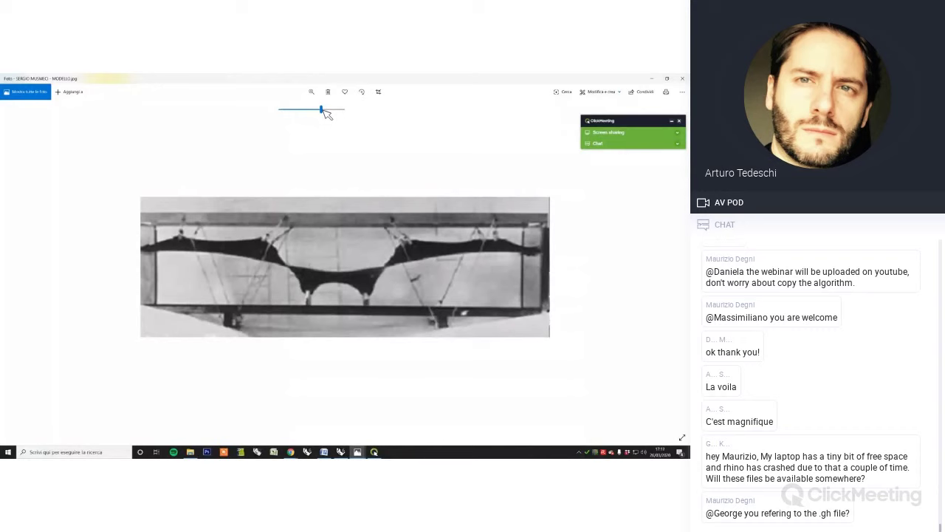
{"action": "left_click", "coordinate": [682, 80]}
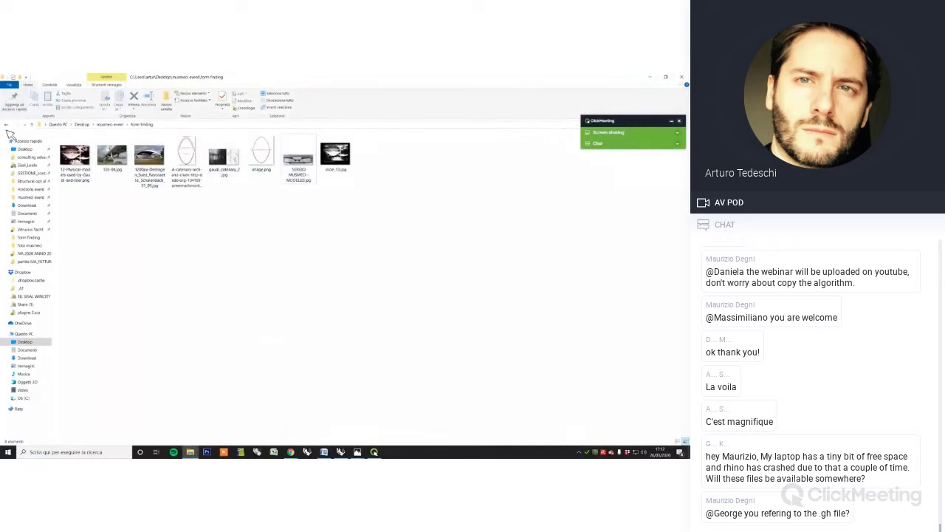
Open the video _06_musmeci_ modello analogico_ def from the musmeci event folder
{"action": "left_click", "coordinate": [7, 124]}
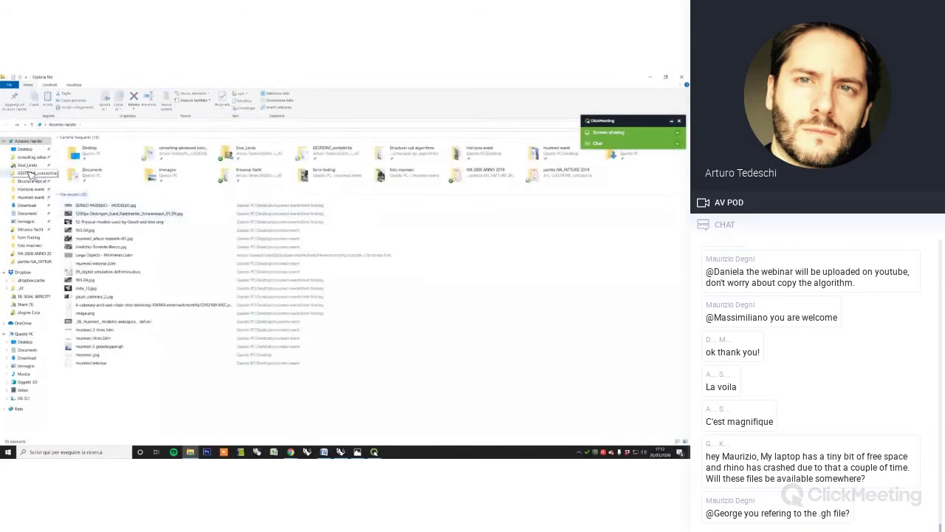
{"action": "left_click", "coordinate": [31, 198]}
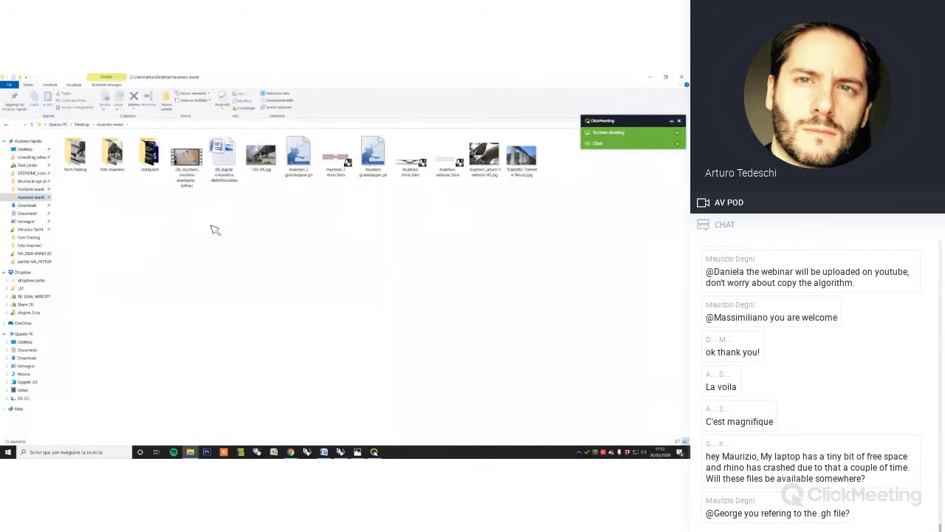
{"action": "double_click", "coordinate": [192, 163]}
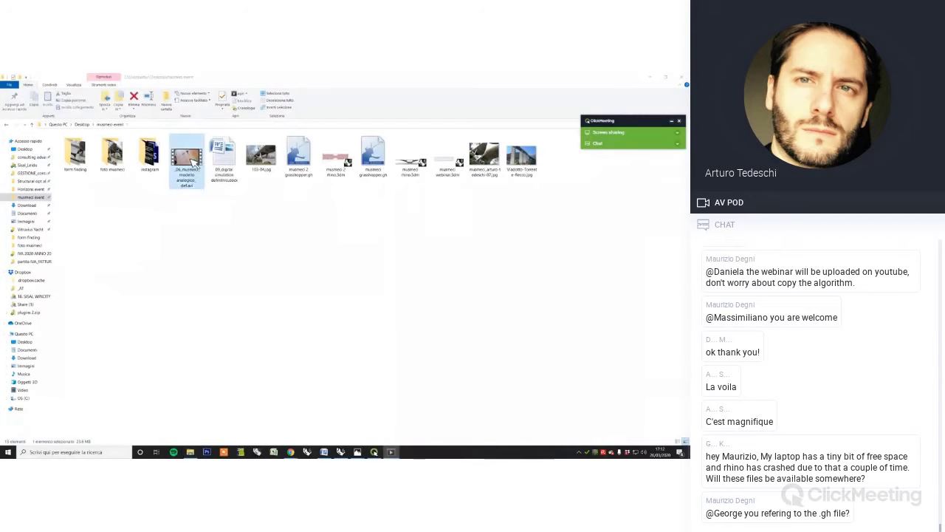
Watch the physical model being built up to the membrane set within the metal frame, pausing the video along the way
{"action": "left_click", "coordinate": [345, 440]}
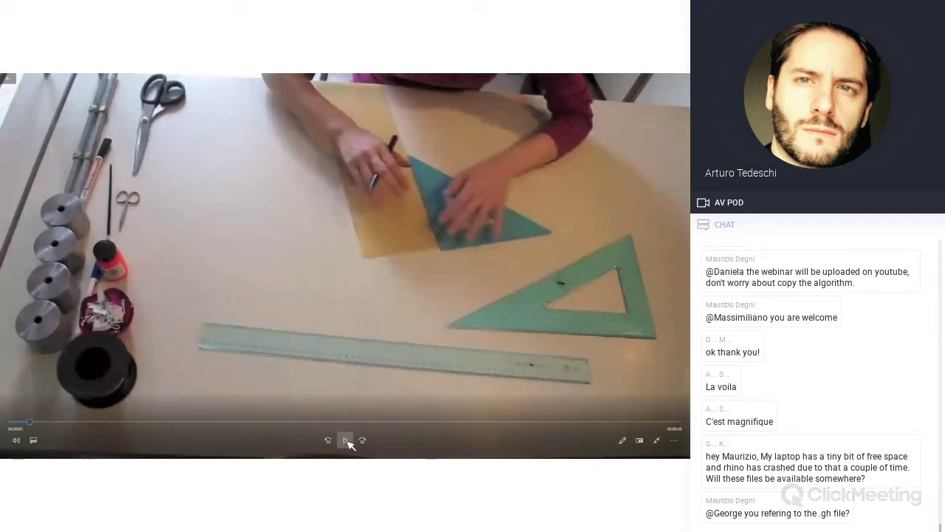
{"action": "left_click", "coordinate": [345, 440]}
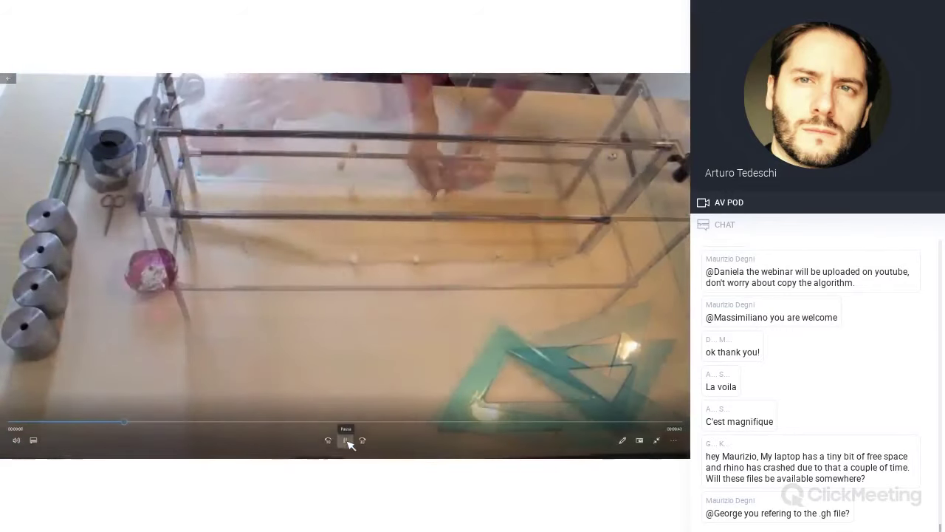
{"action": "left_click", "coordinate": [345, 440]}
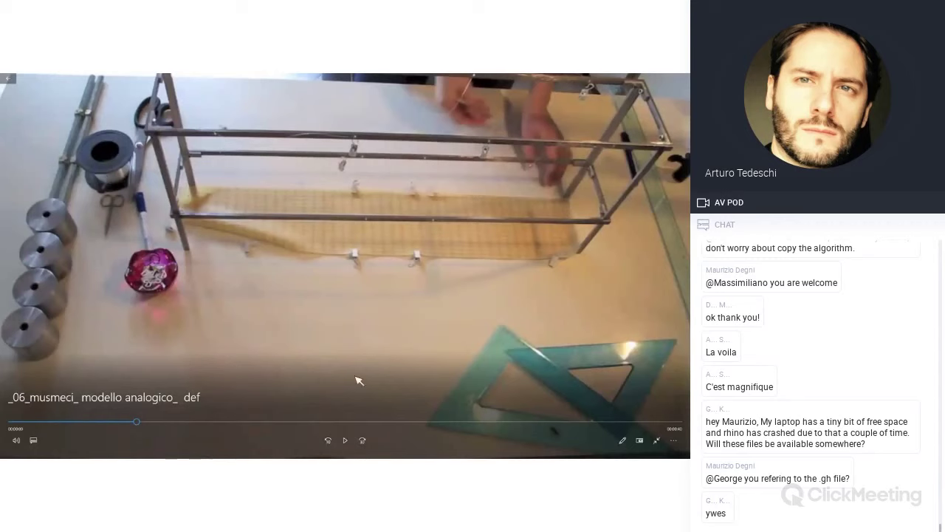
Watch the physical model video on through the weighted frame and membrane gridline scenes, pausing on each shot, and close the player
{"action": "left_click", "coordinate": [344, 440]}
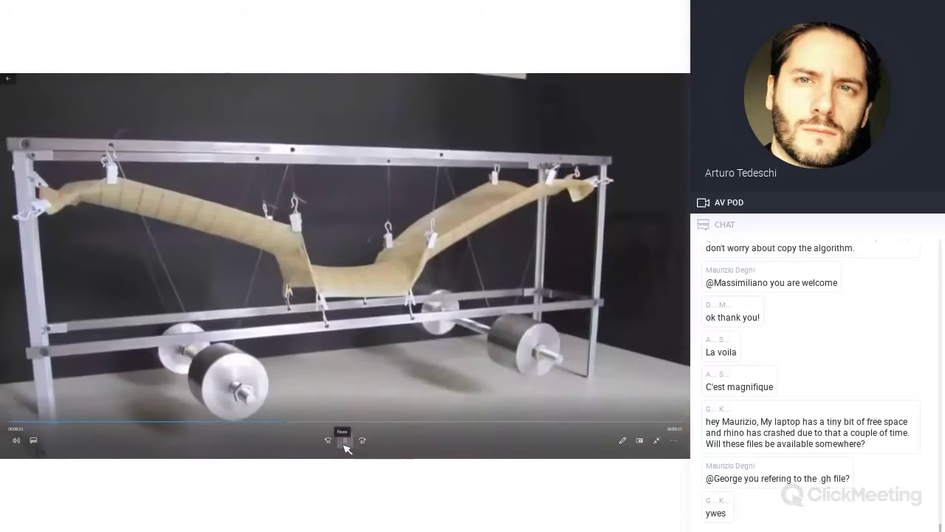
{"action": "left_click", "coordinate": [345, 441]}
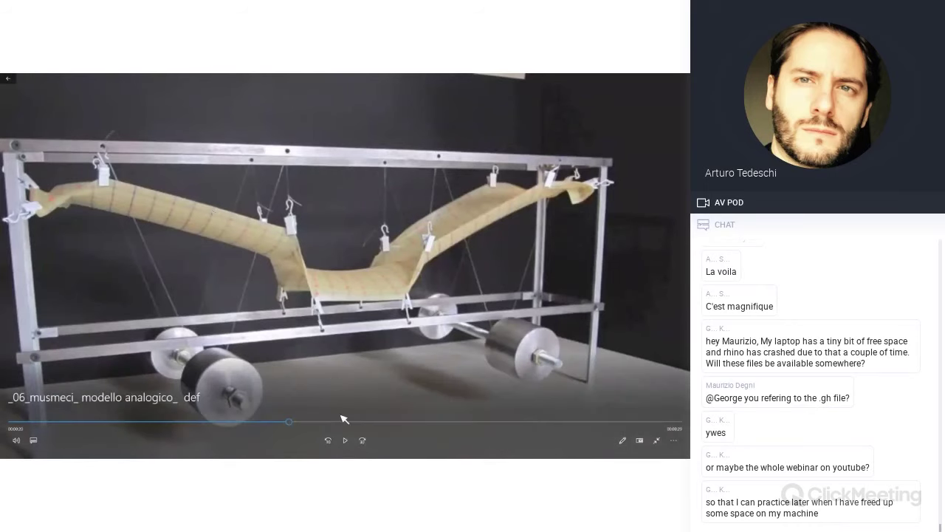
{"action": "left_click", "coordinate": [345, 441]}
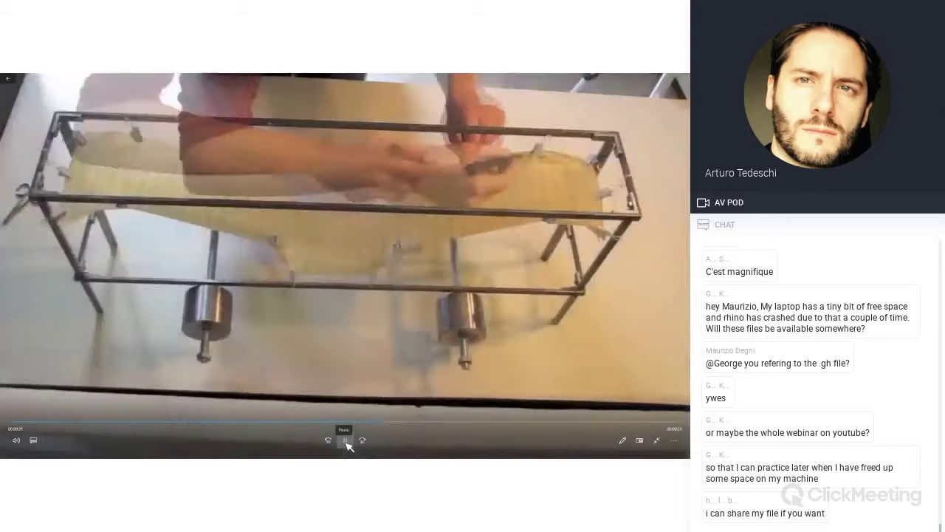
{"action": "left_click", "coordinate": [346, 441]}
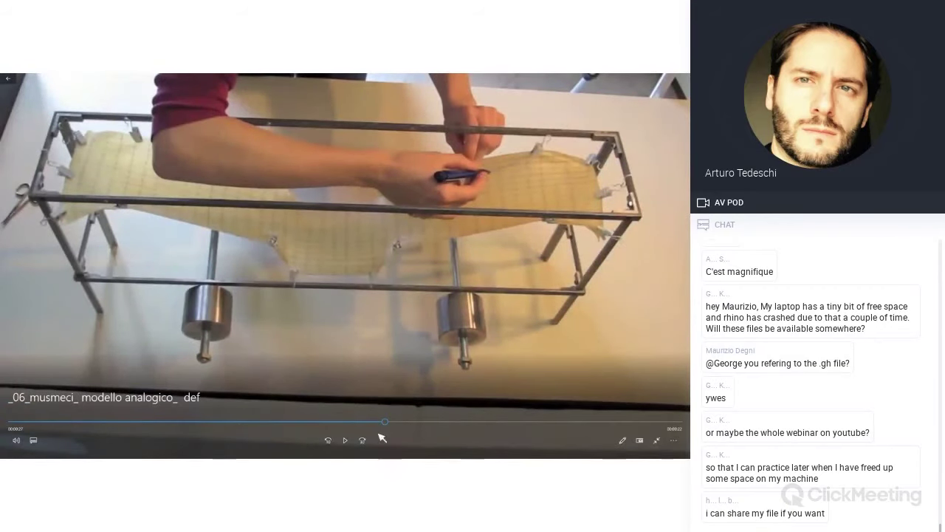
{"action": "left_click", "coordinate": [345, 440]}
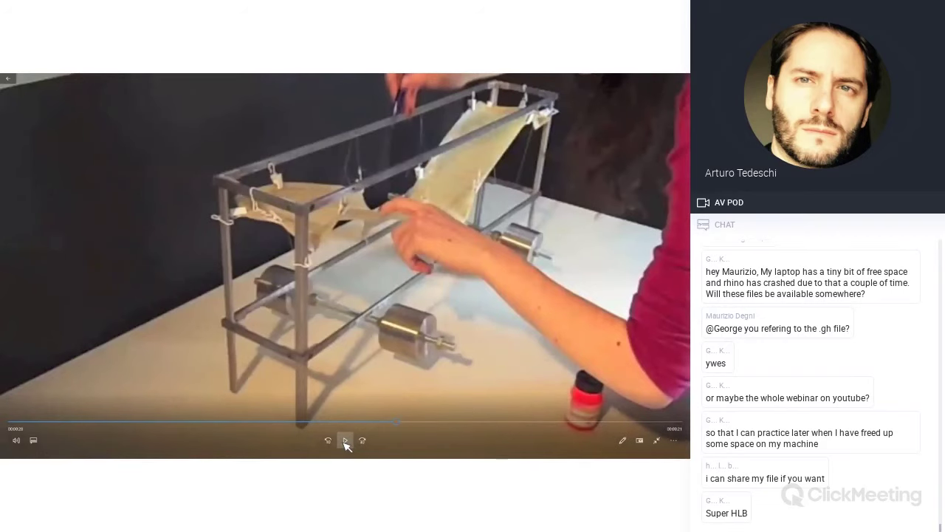
{"action": "left_click", "coordinate": [344, 442]}
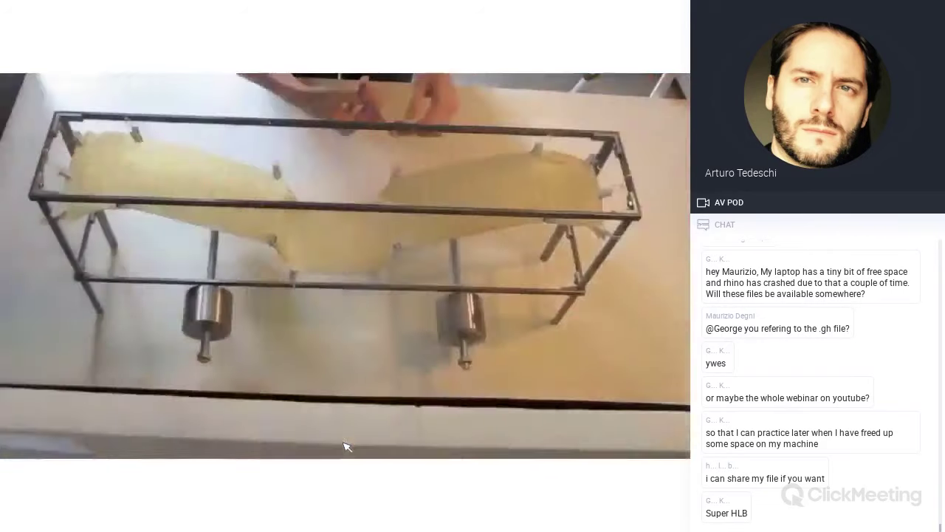
{"action": "left_click", "coordinate": [344, 442]}
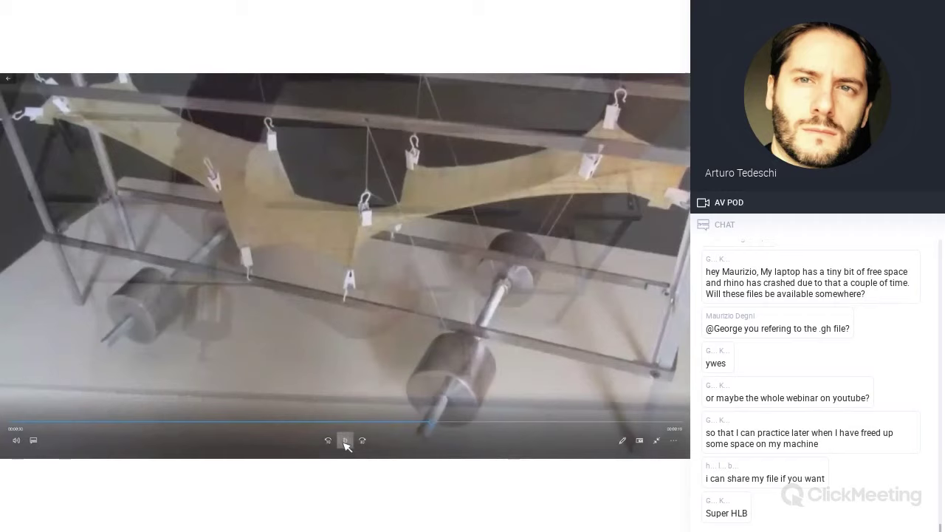
{"action": "left_click", "coordinate": [345, 440]}
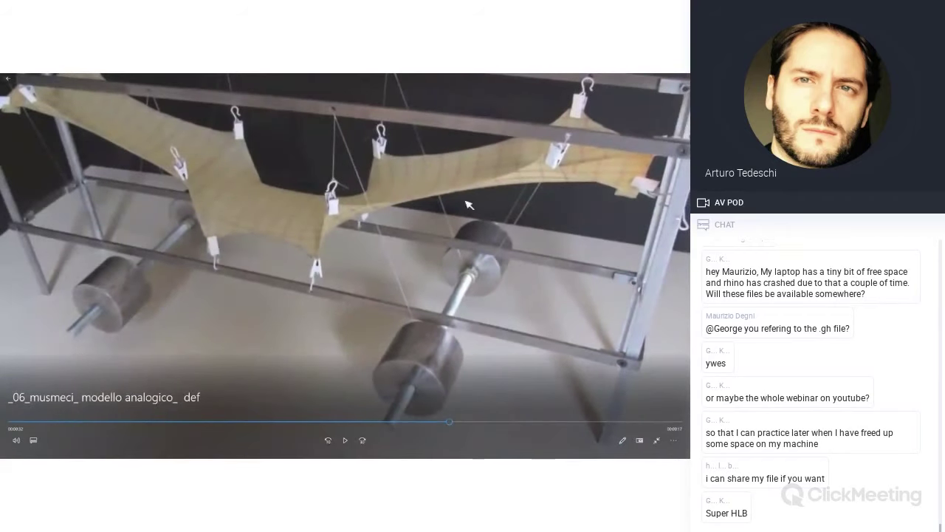
{"action": "left_click", "coordinate": [345, 440]}
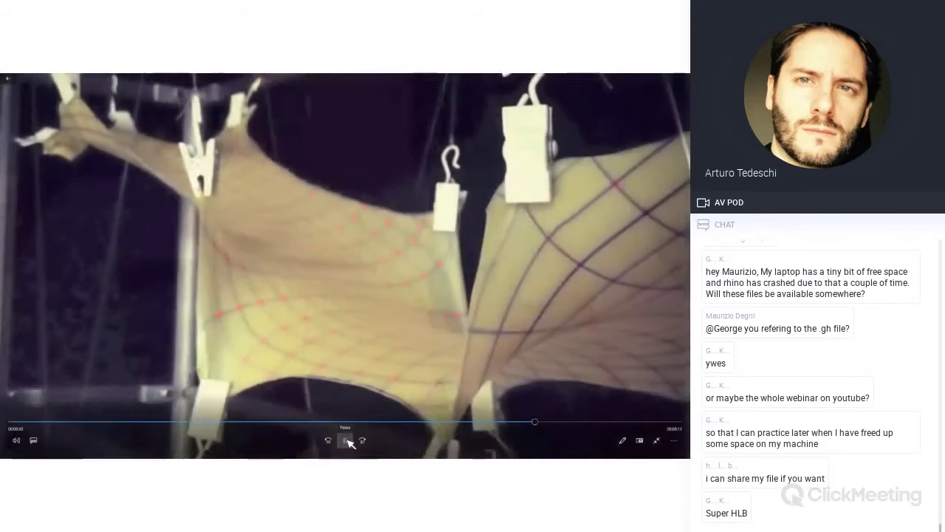
{"action": "left_click", "coordinate": [347, 441]}
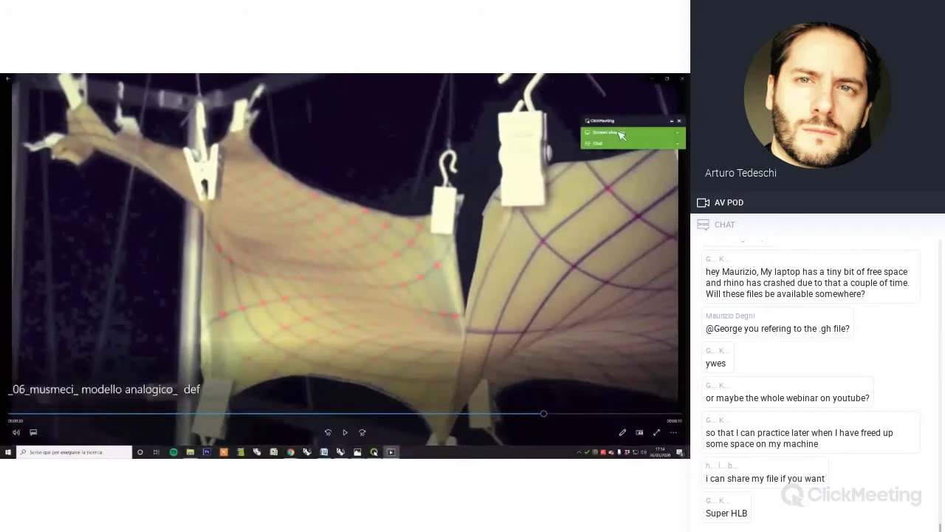
{"action": "left_click", "coordinate": [679, 81]}
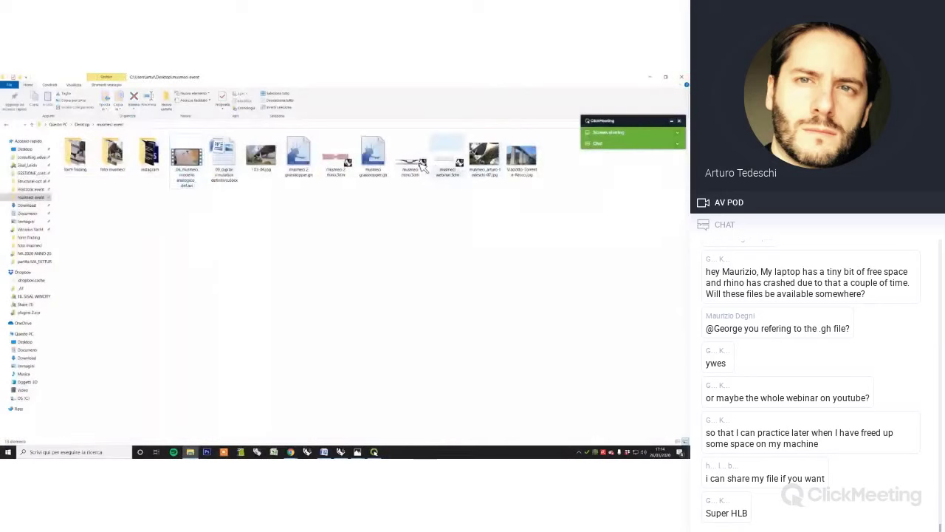
Reopen SERGIO MUSMECI - MODELLO.jpg from the form finding folder, enlarge it to examine the model, and return to Rhino and Grasshopper
{"action": "double_click", "coordinate": [75, 154]}
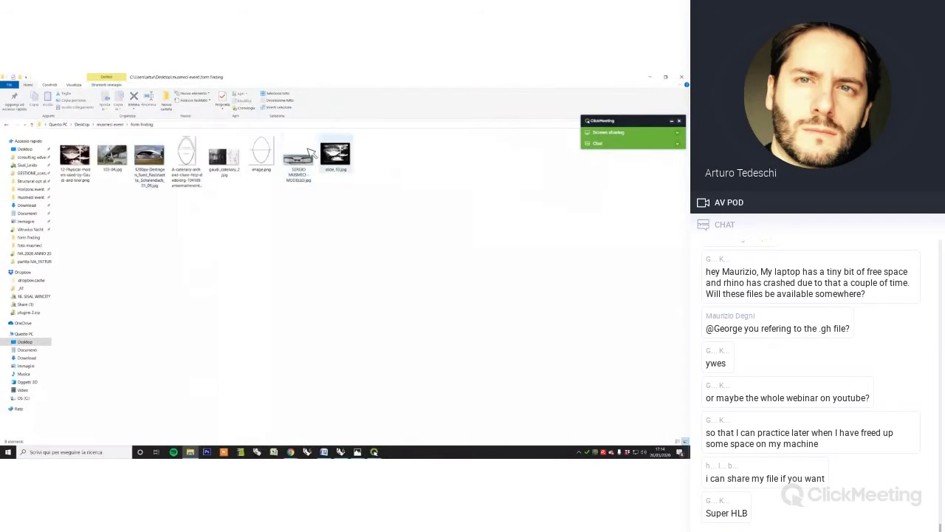
{"action": "double_click", "coordinate": [298, 157]}
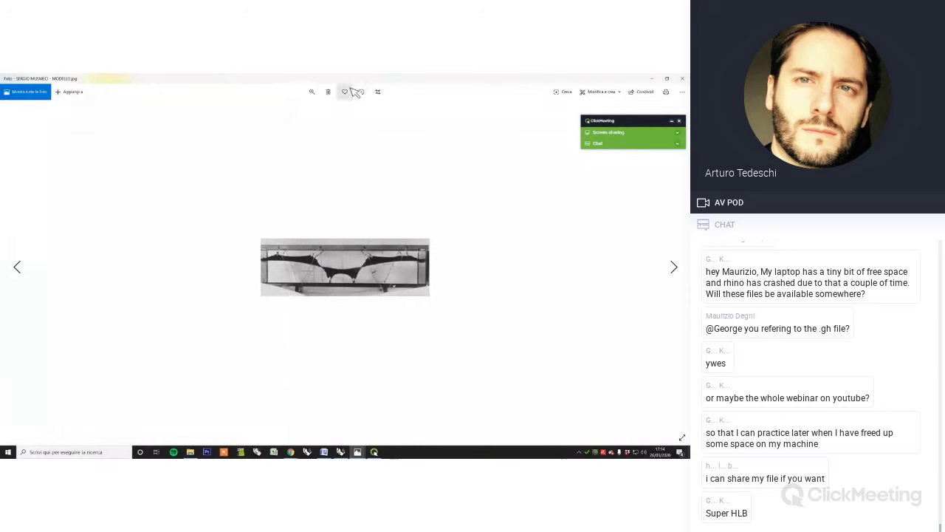
{"action": "left_click", "coordinate": [312, 92]}
{"action": "left_click", "coordinate": [318, 109]}
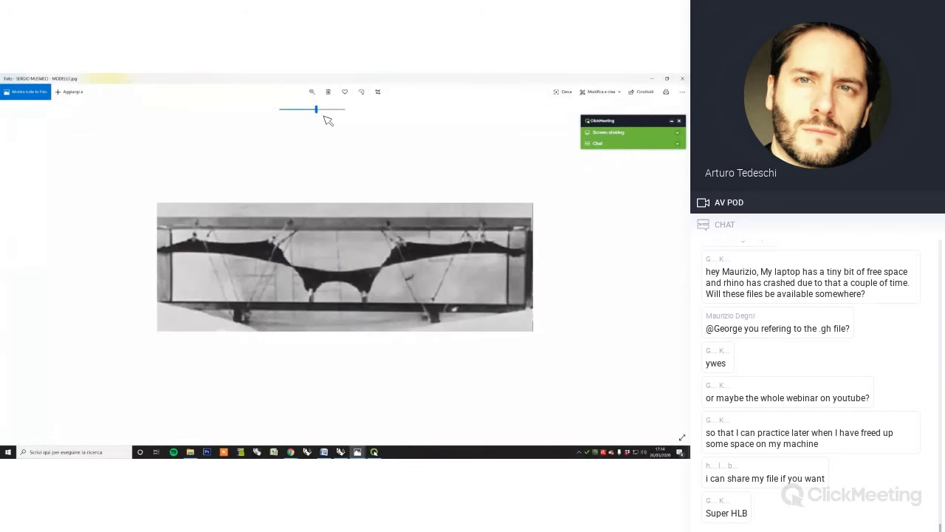
{"action": "left_click", "coordinate": [331, 118]}
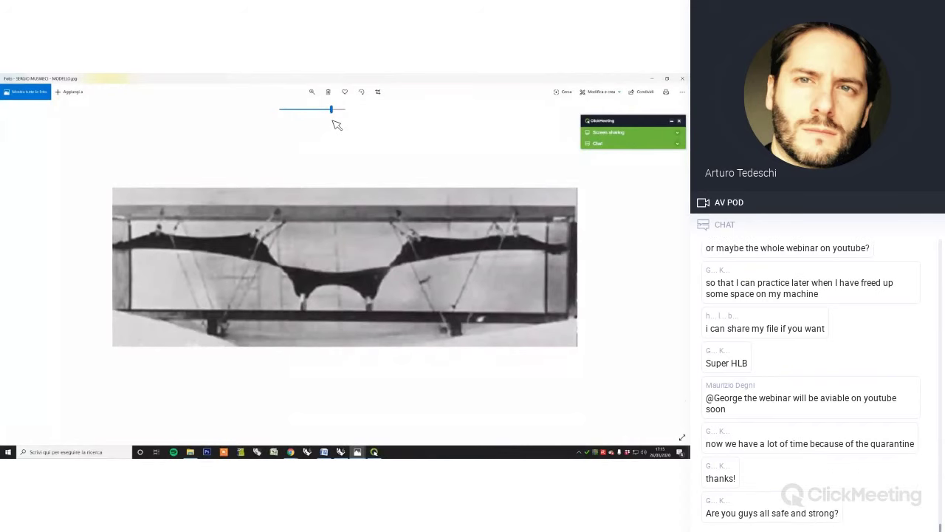
{"action": "left_click", "coordinate": [683, 79]}
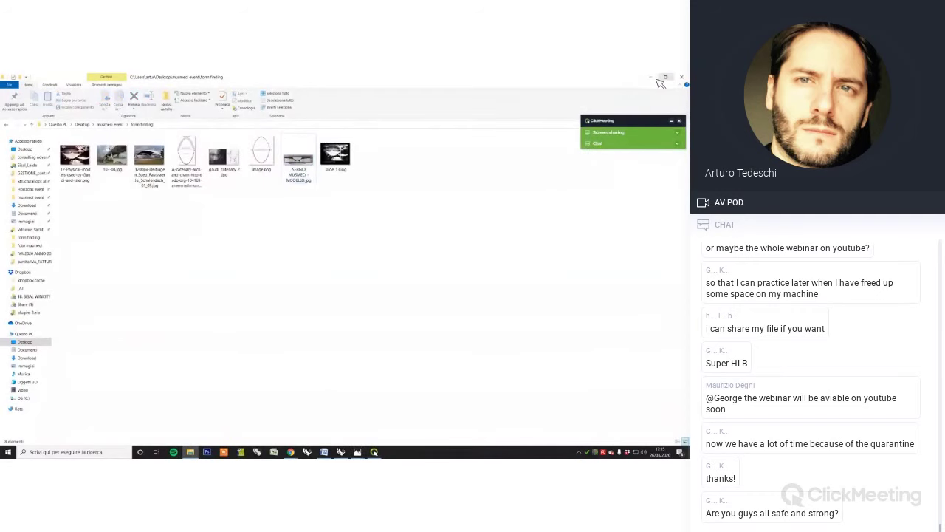
{"action": "left_click", "coordinate": [651, 78]}
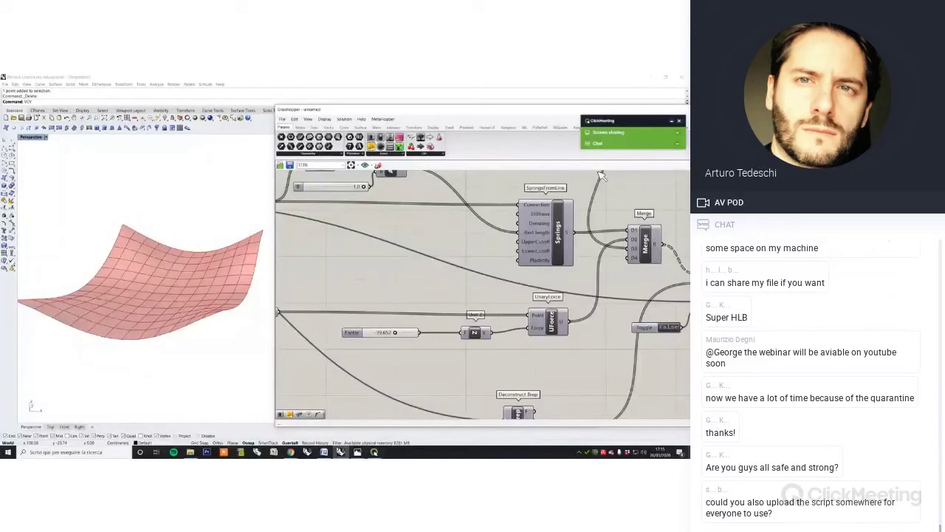
Expand the floating ClickMeeting screen sharing and chat panels and switch to the ClickMeeting room in Chrome
{"action": "left_click", "coordinate": [678, 135]}
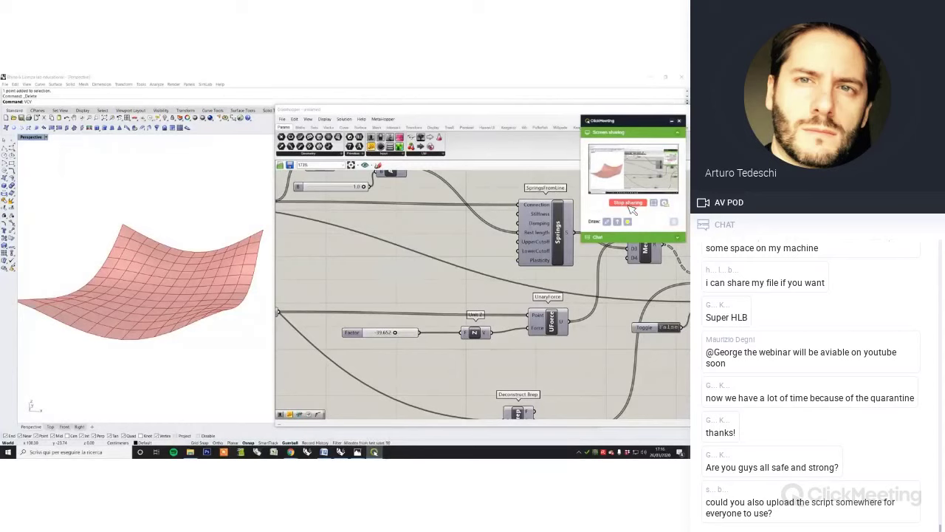
{"action": "left_click", "coordinate": [449, 320]}
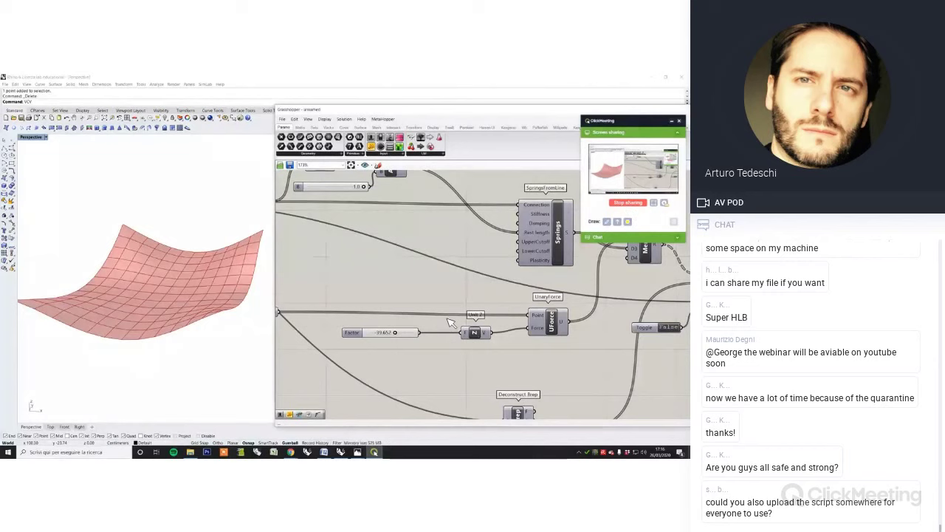
{"action": "left_click", "coordinate": [677, 237]}
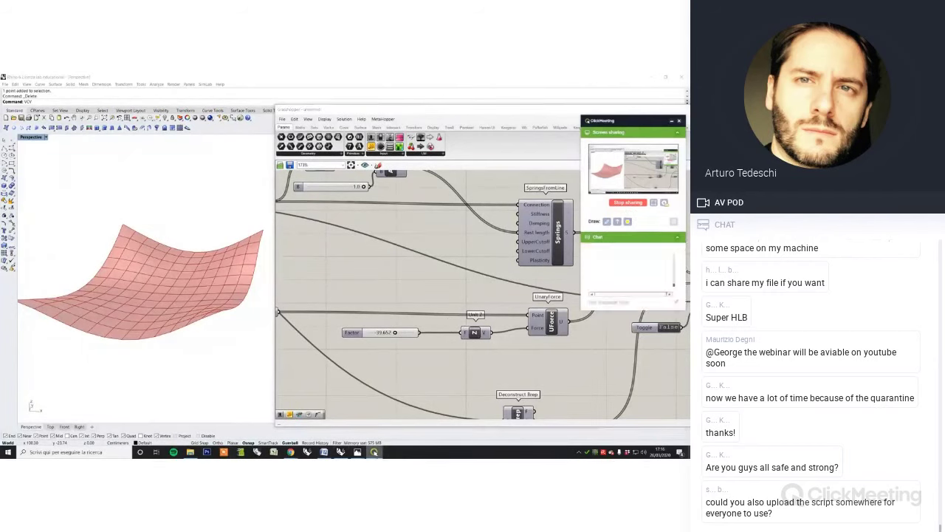
{"action": "mouse_move", "coordinate": [289, 448]}
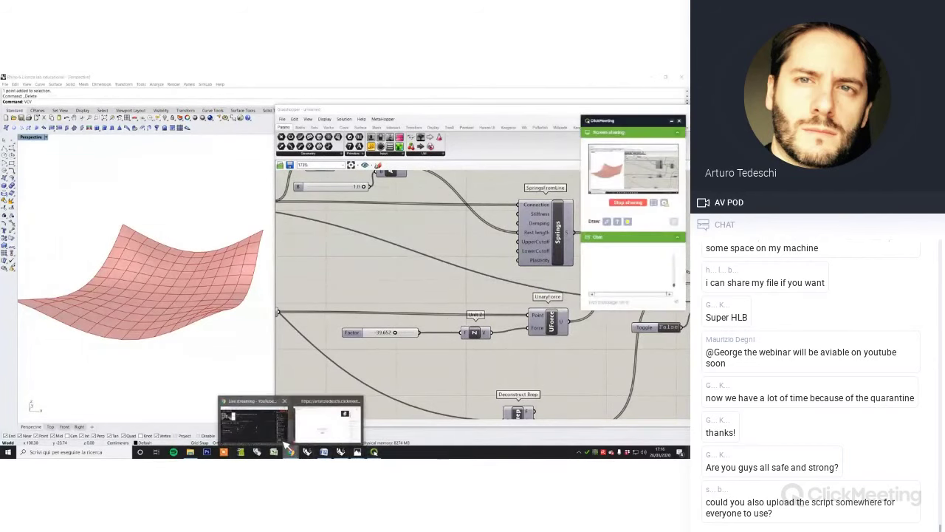
{"action": "left_click", "coordinate": [270, 431]}
{"action": "left_click", "coordinate": [314, 432]}
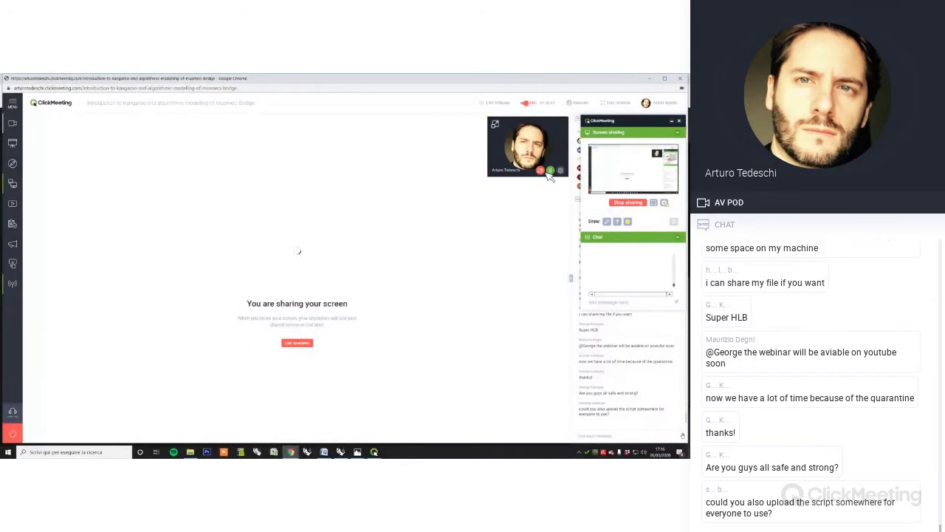
Turn the webcam on briefly and off again in the meeting room, and mute the microphone
{"action": "left_click", "coordinate": [540, 170]}
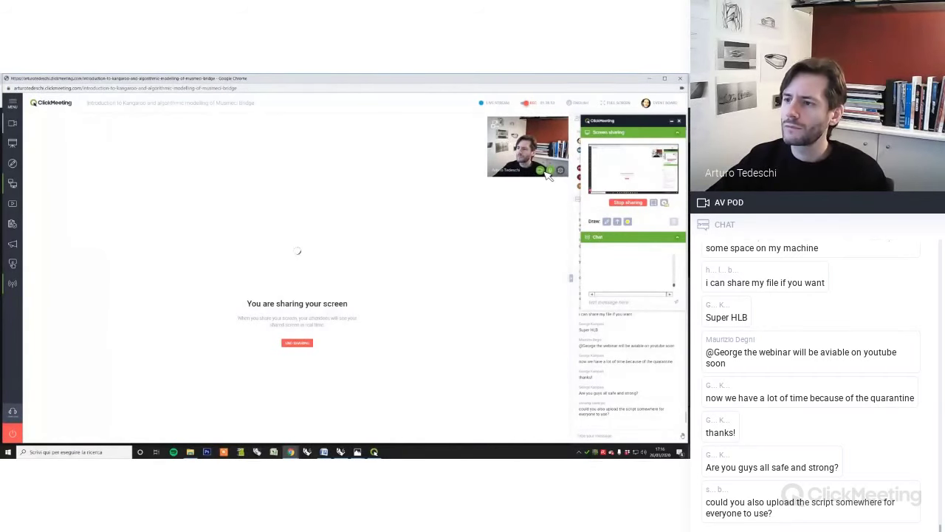
{"action": "left_click", "coordinate": [550, 171]}
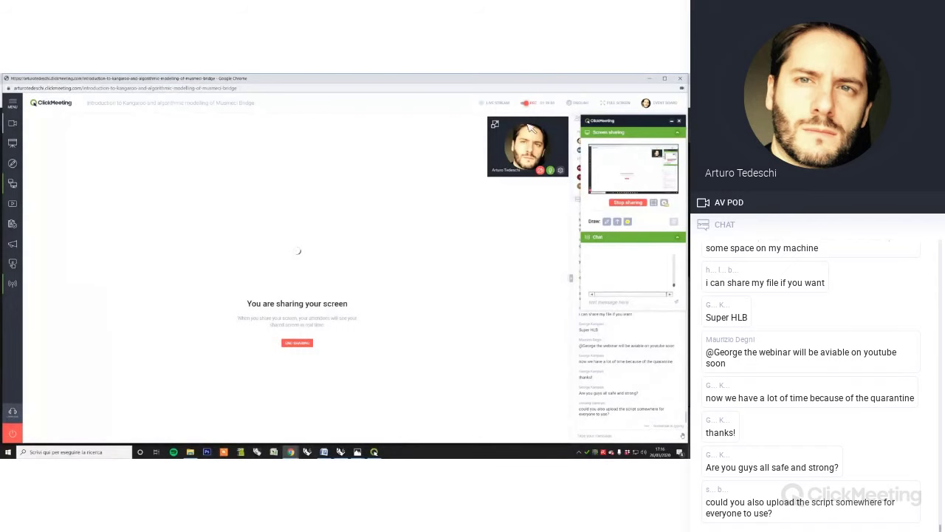
{"action": "left_click", "coordinate": [550, 171]}
{"action": "left_click", "coordinate": [551, 172]}
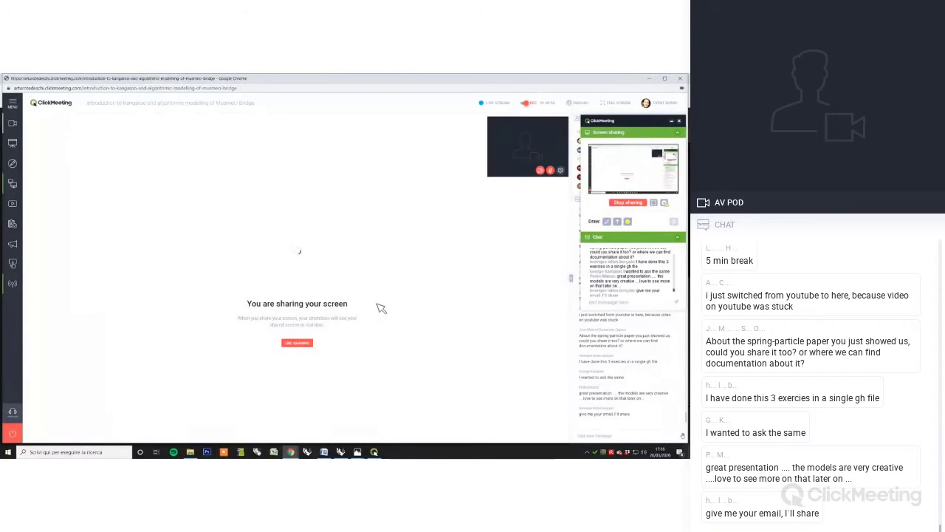
Check the event's live stream dashboard in YouTube Studio and return to the ClickMeeting room
{"action": "mouse_move", "coordinate": [290, 451]}
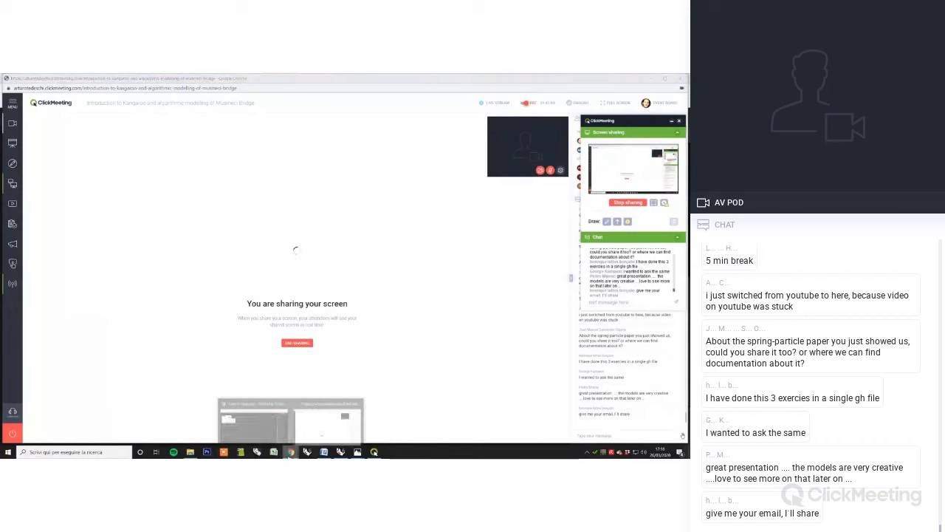
{"action": "left_click", "coordinate": [275, 427]}
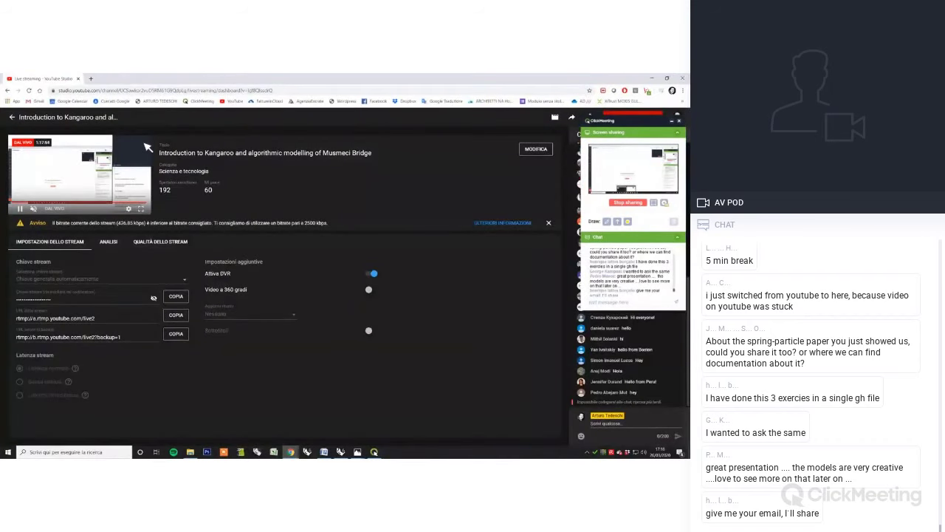
{"action": "left_click", "coordinate": [652, 78]}
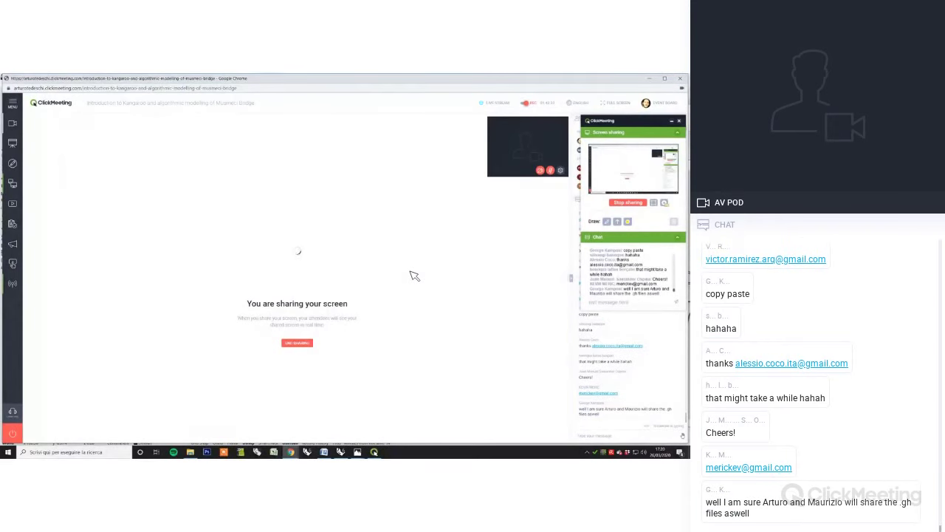
Collapse the floating chat and screen sharing panels and read back through the earlier messages in the meeting room chat
{"action": "mouse_move", "coordinate": [350, 450]}
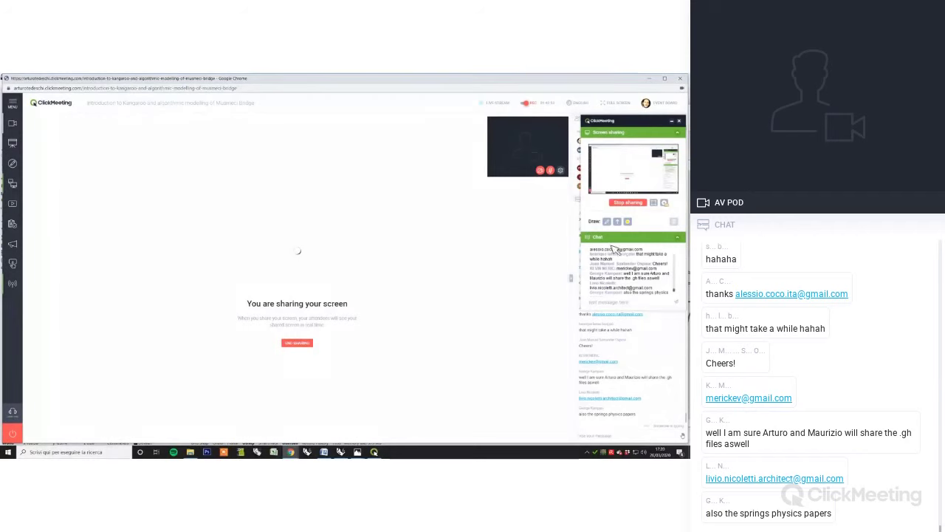
{"action": "left_click", "coordinate": [678, 237]}
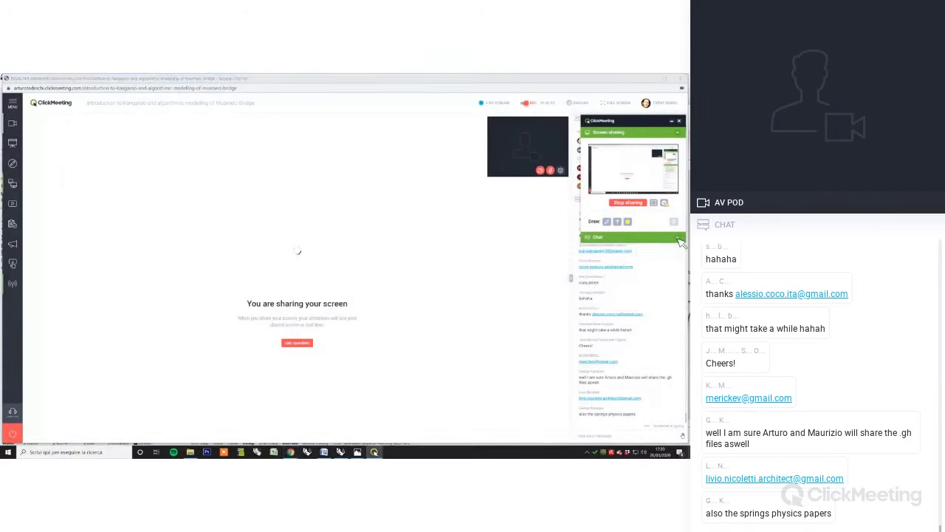
{"action": "left_click", "coordinate": [677, 133]}
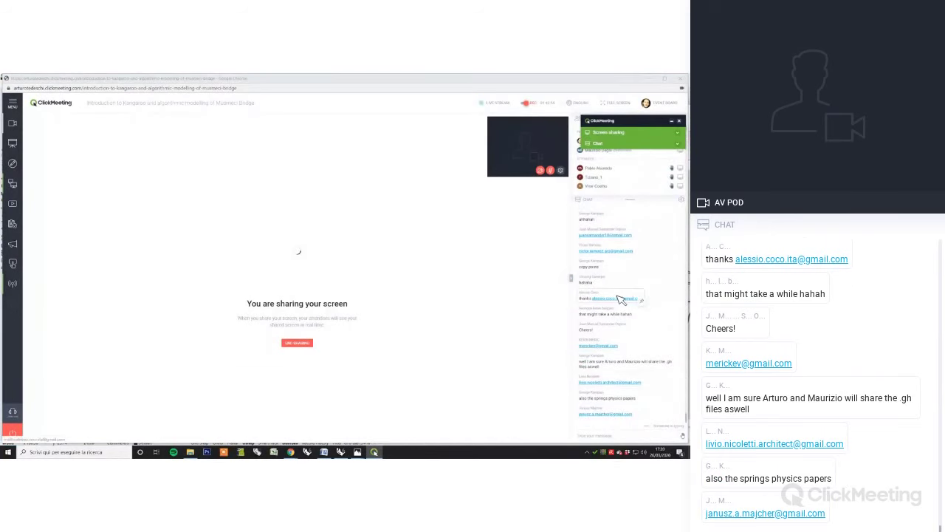
{"action": "scroll", "coordinate": [640, 254], "scroll_direction": "up", "scroll_amount": 5}
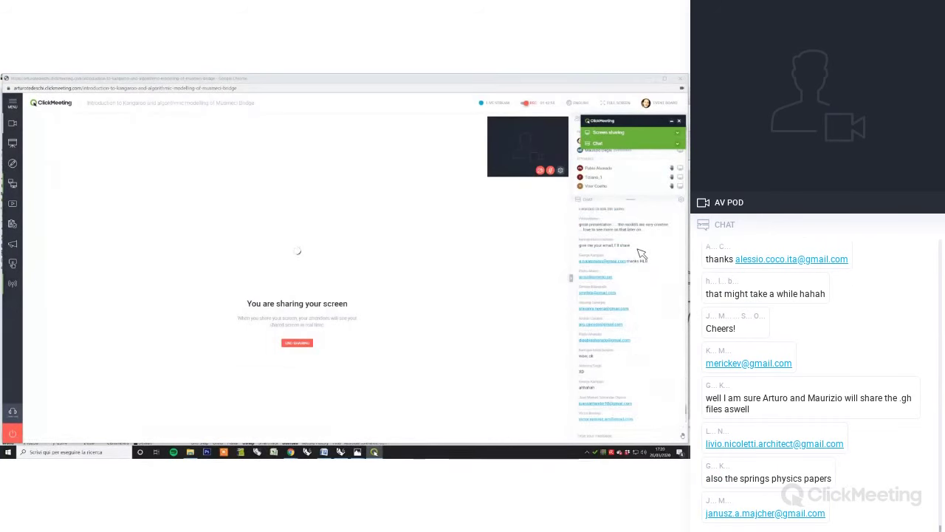
{"action": "scroll", "coordinate": [640, 253], "scroll_direction": "up", "scroll_amount": 5}
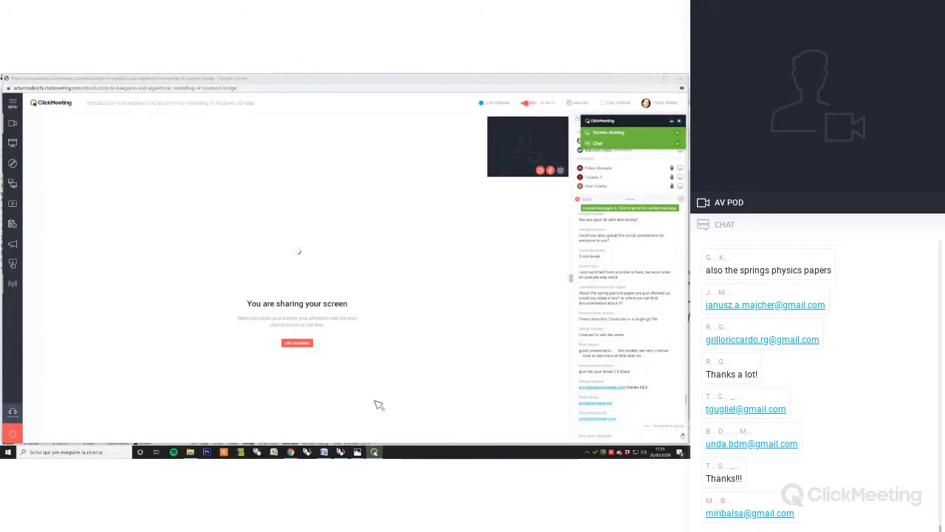
Switch to Rhino and close both open unnamed Grasshopper definitions without saving them
{"action": "mouse_move", "coordinate": [341, 454]}
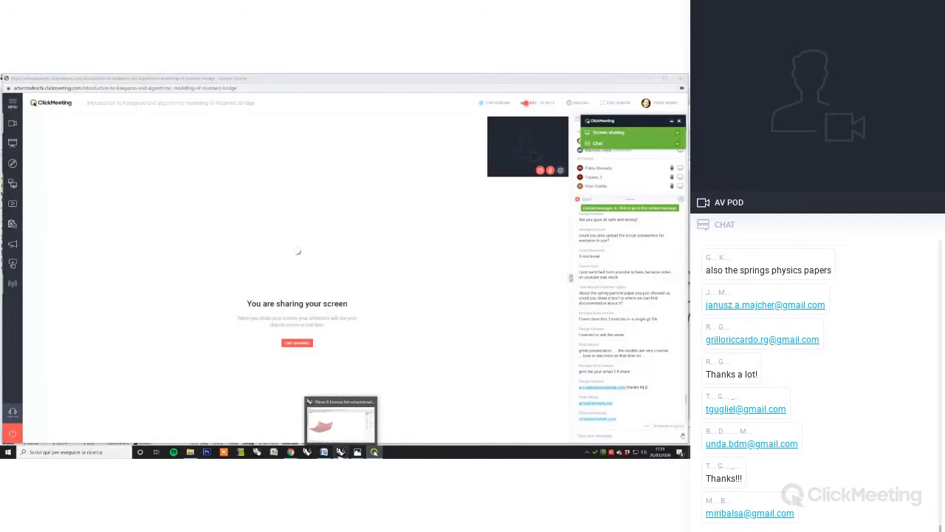
{"action": "left_click", "coordinate": [345, 431]}
{"action": "left_click", "coordinate": [282, 119]}
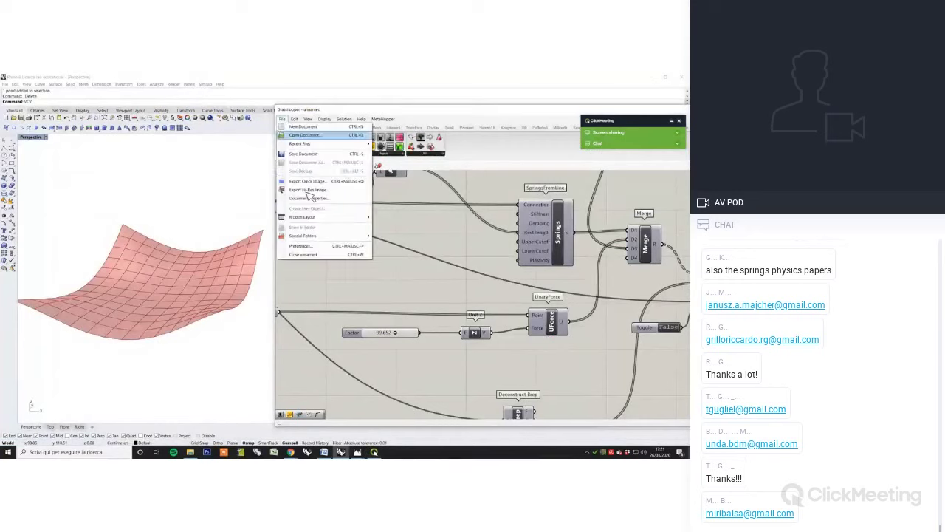
{"action": "left_click", "coordinate": [303, 254]}
{"action": "left_click", "coordinate": [355, 292]}
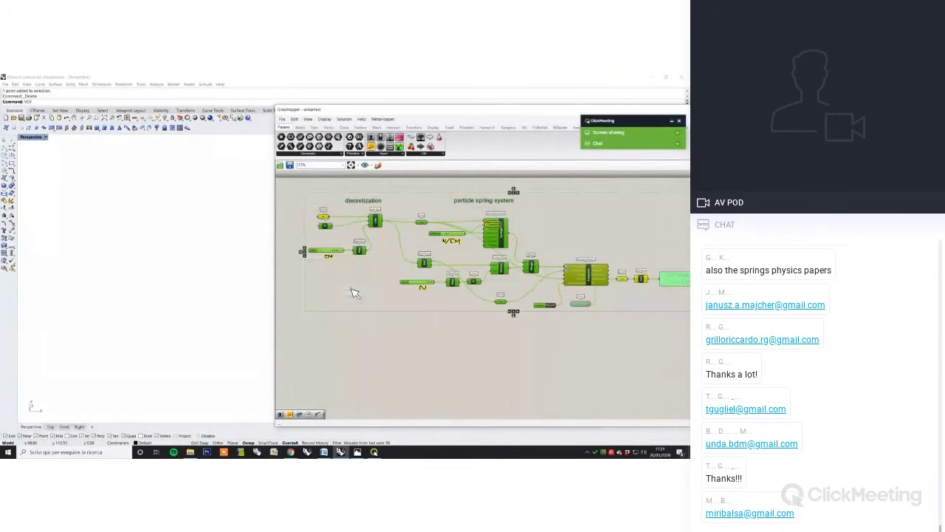
{"action": "left_click", "coordinate": [281, 119]}
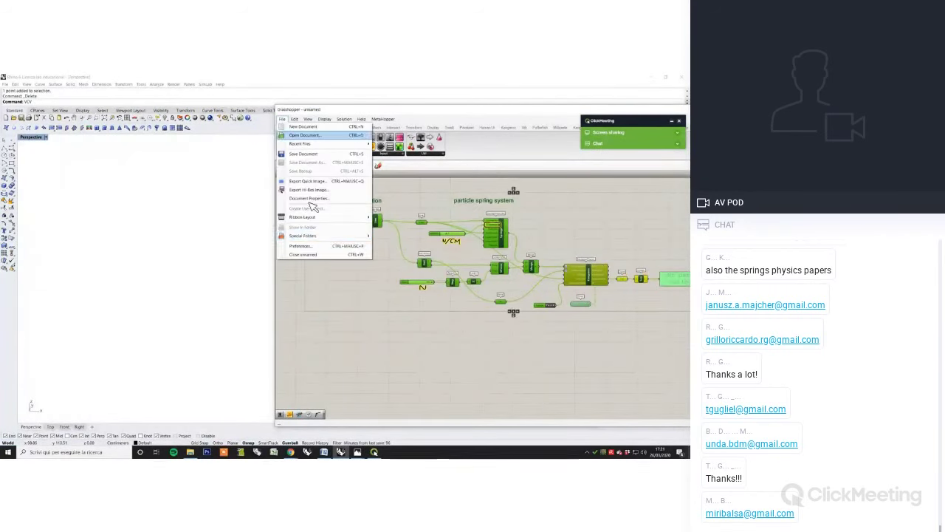
{"action": "left_click", "coordinate": [325, 254]}
{"action": "left_click", "coordinate": [356, 291]}
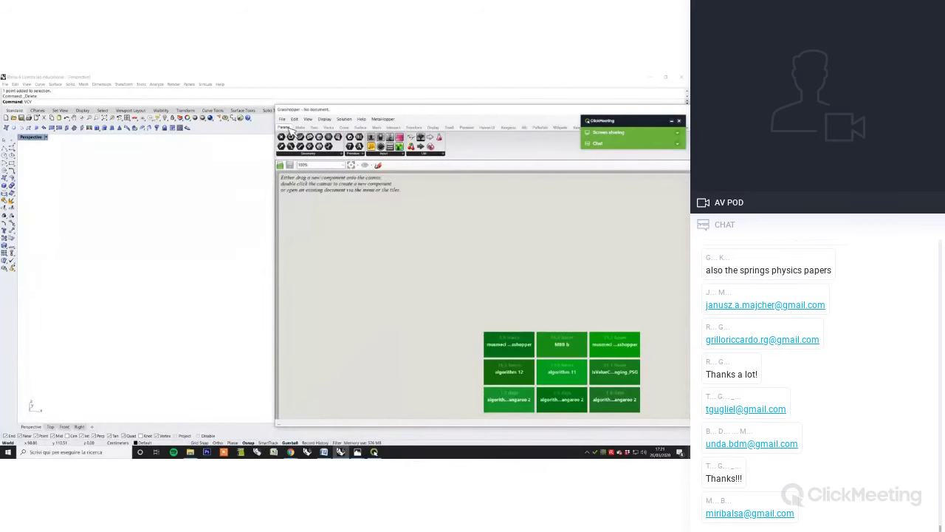
Open the recent Rhino file "musmeci webinar.3dm" without saving the current model
{"action": "left_click", "coordinate": [5, 84]}
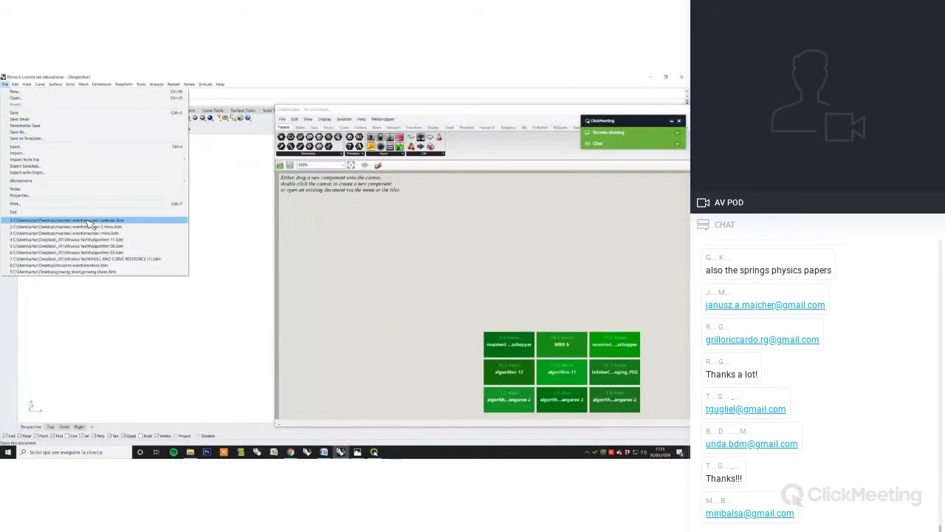
{"action": "left_click", "coordinate": [89, 222]}
{"action": "left_click", "coordinate": [348, 287]}
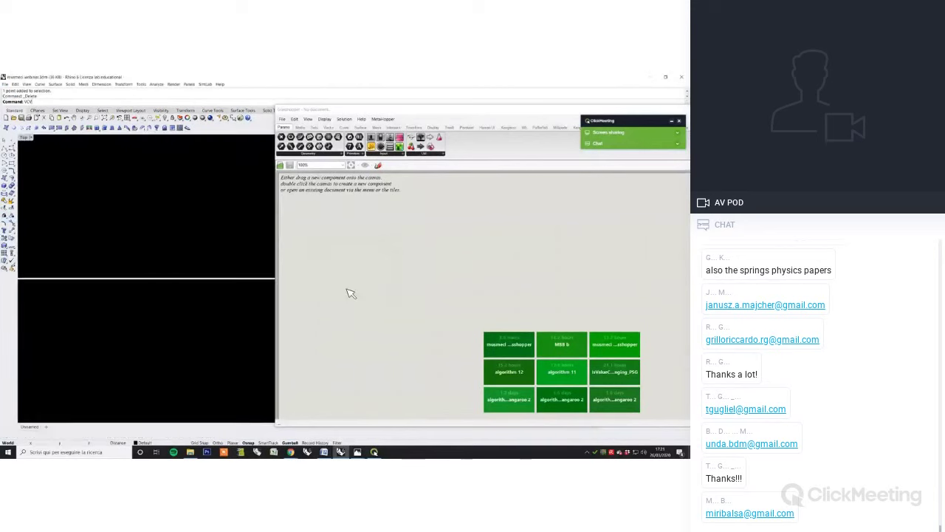
{"action": "left_click", "coordinate": [430, 264]}
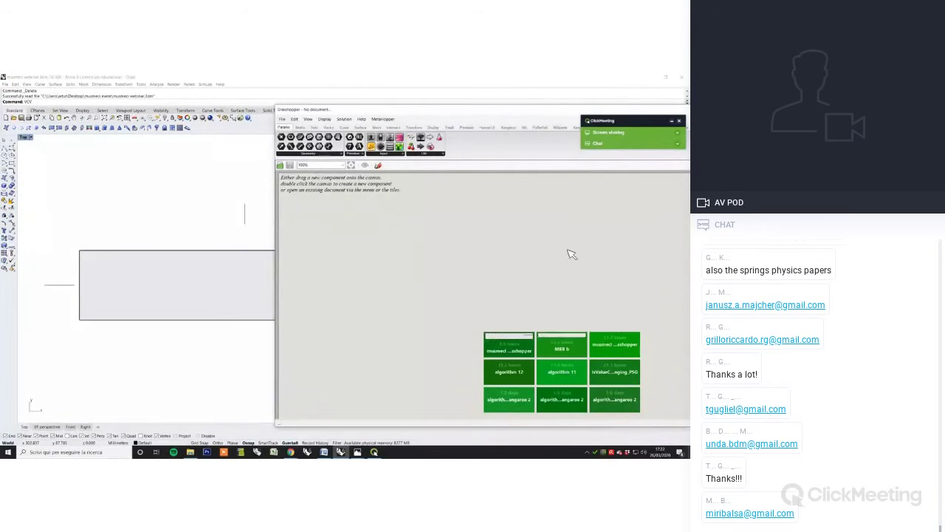
Return to the ClickMeeting room in Chrome, turn the microphone on and check its audio and video settings
{"action": "left_click", "coordinate": [293, 453]}
{"action": "left_click", "coordinate": [325, 422]}
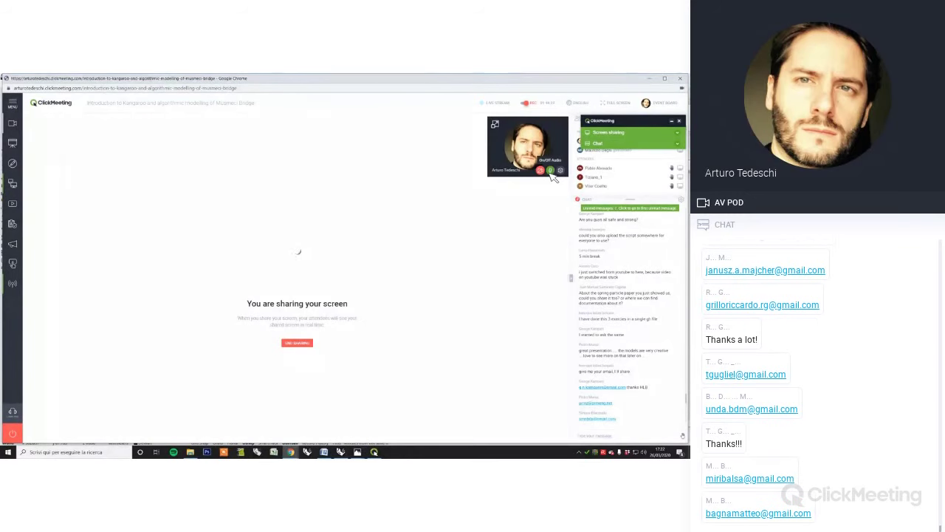
{"action": "scroll", "coordinate": [602, 220], "scroll_direction": "down", "scroll_amount": 5}
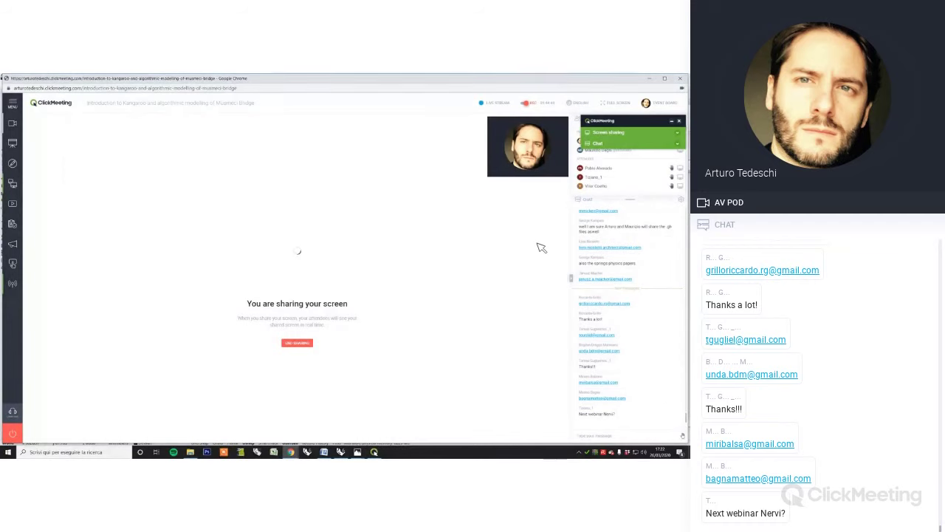
{"action": "left_click", "coordinate": [562, 171]}
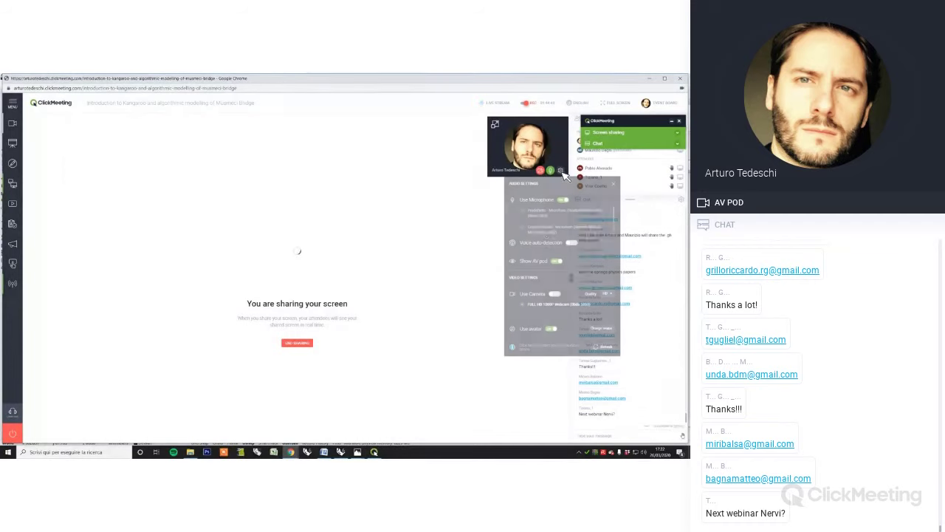
{"action": "left_click", "coordinate": [455, 225]}
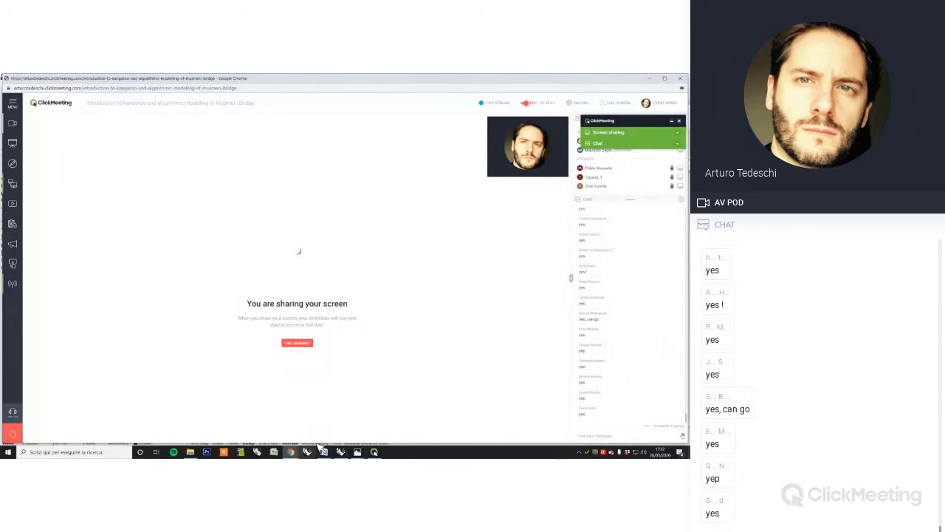
{"action": "left_click", "coordinate": [310, 451]}
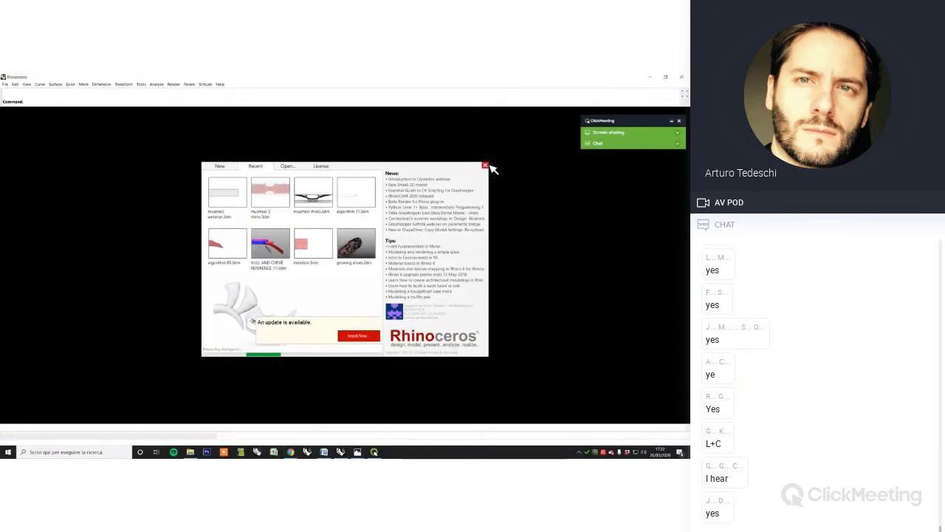
{"action": "left_click", "coordinate": [486, 165]}
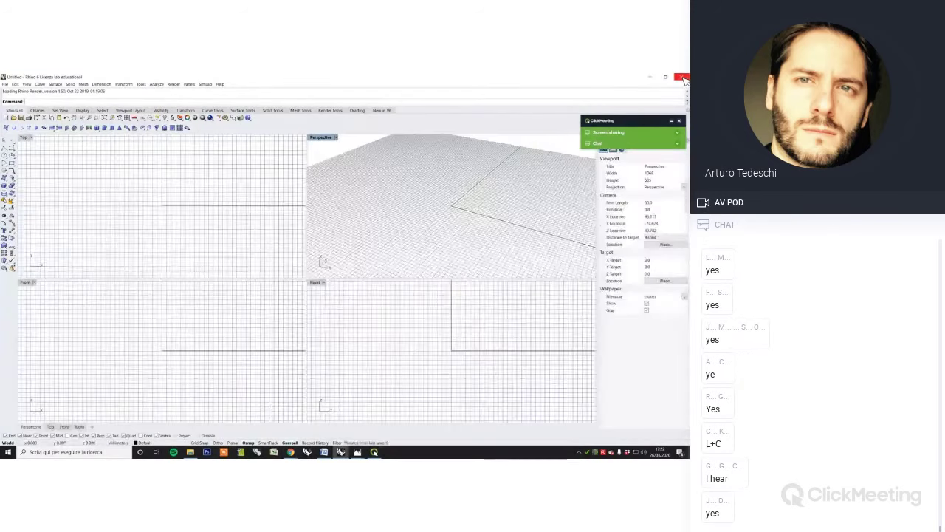
{"action": "left_click", "coordinate": [684, 80]}
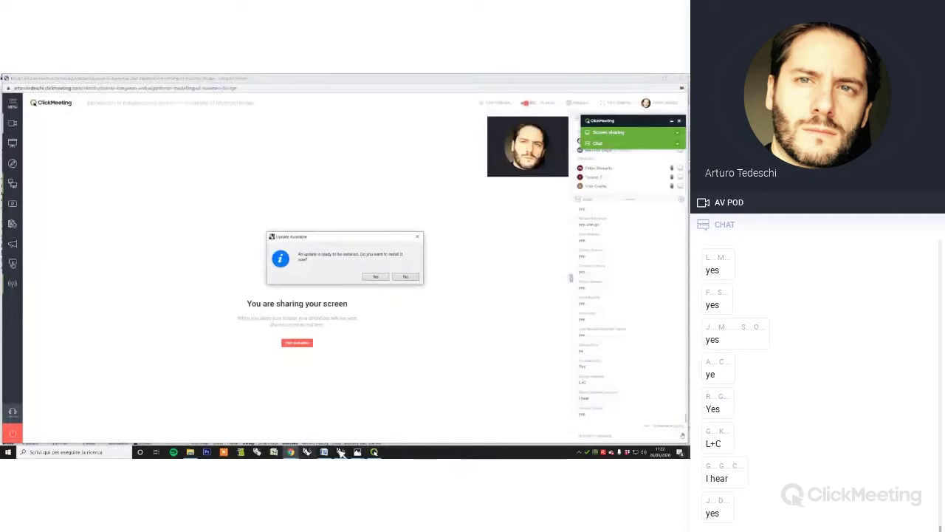
{"action": "left_click", "coordinate": [405, 277]}
Switch to the Rhino and Grasshopper windows, and draw and discard an L-shaped freehand test sketch on the canvas
{"action": "left_click", "coordinate": [340, 451]}
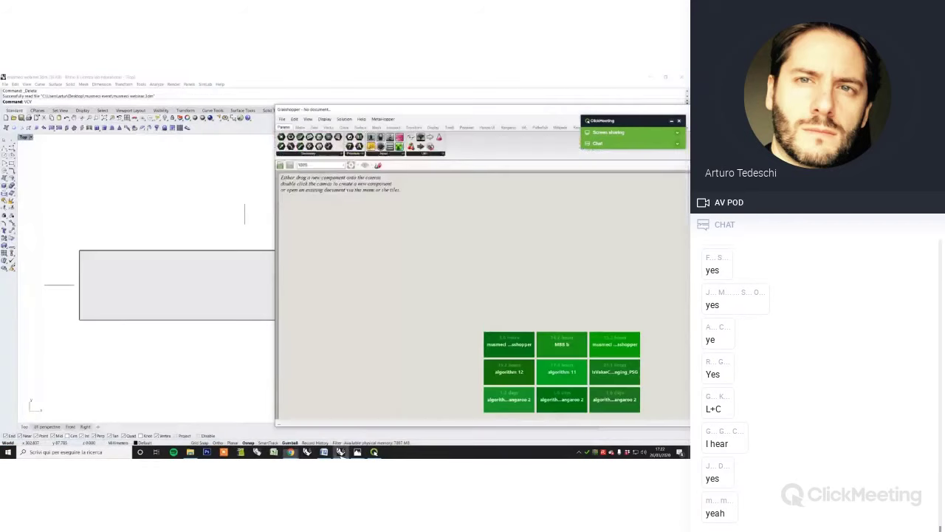
{"action": "left_click", "coordinate": [676, 144]}
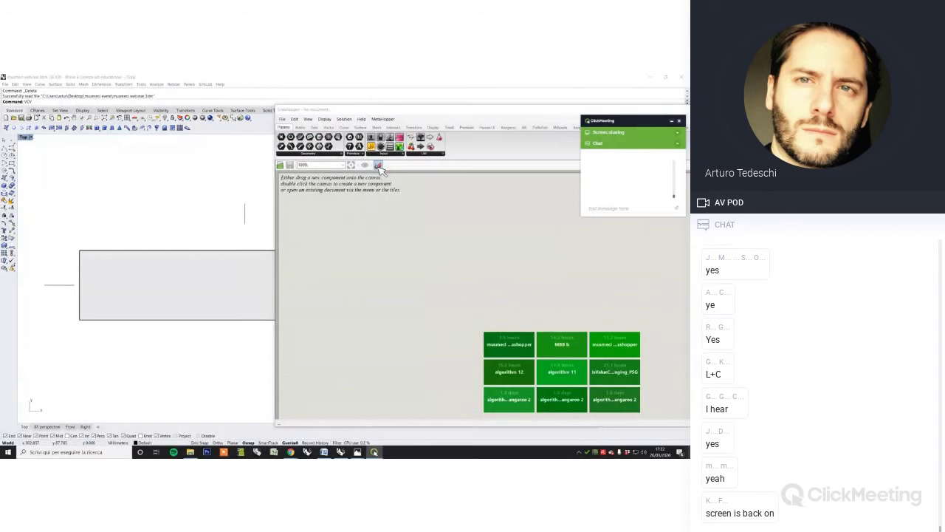
{"action": "left_click", "coordinate": [412, 218]}
{"action": "left_click_drag", "start_coordinate": [411, 217], "coordinate": [414, 250]}
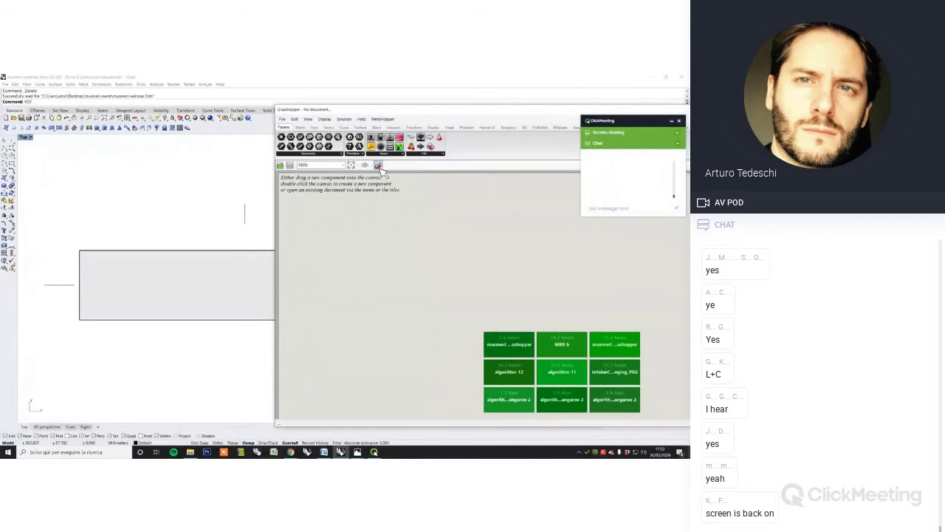
{"action": "left_click_drag", "start_coordinate": [412, 288], "coordinate": [445, 293]}
{"action": "left_click", "coordinate": [678, 145]}
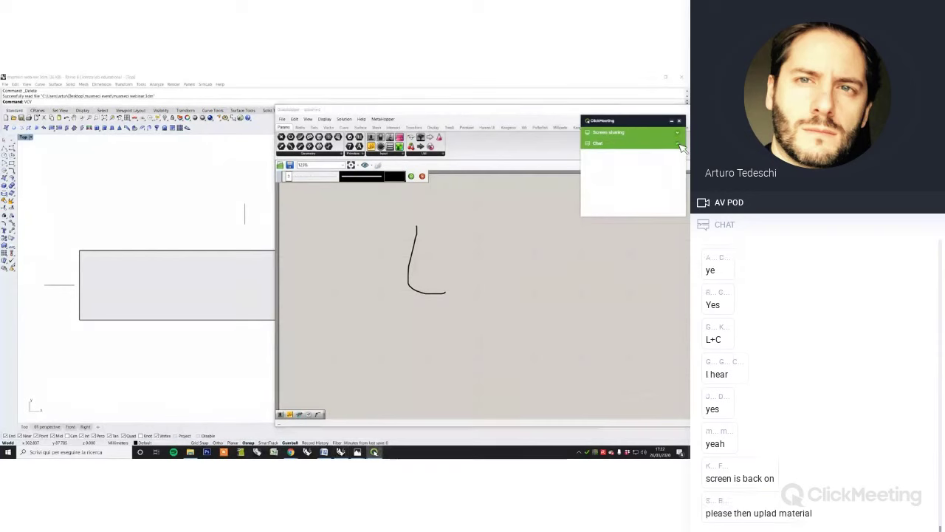
{"action": "left_click", "coordinate": [678, 145]}
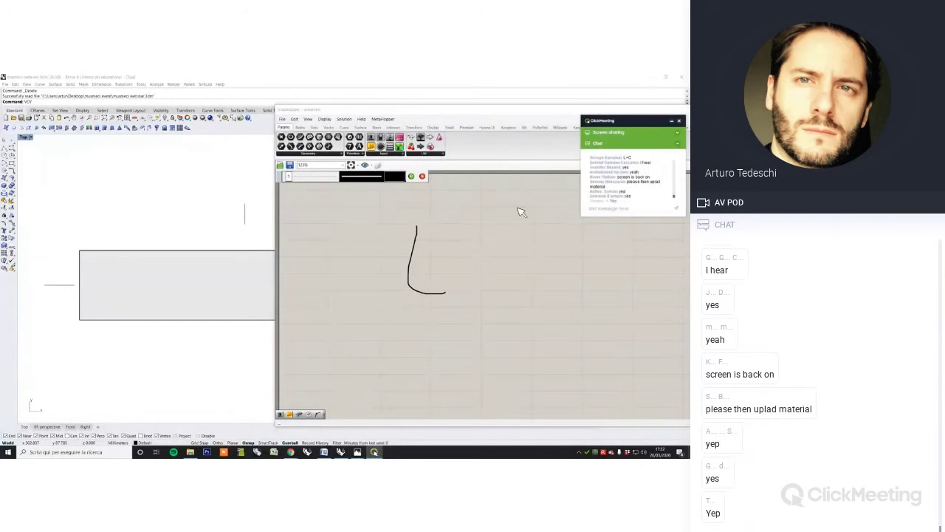
{"action": "left_click", "coordinate": [421, 178]}
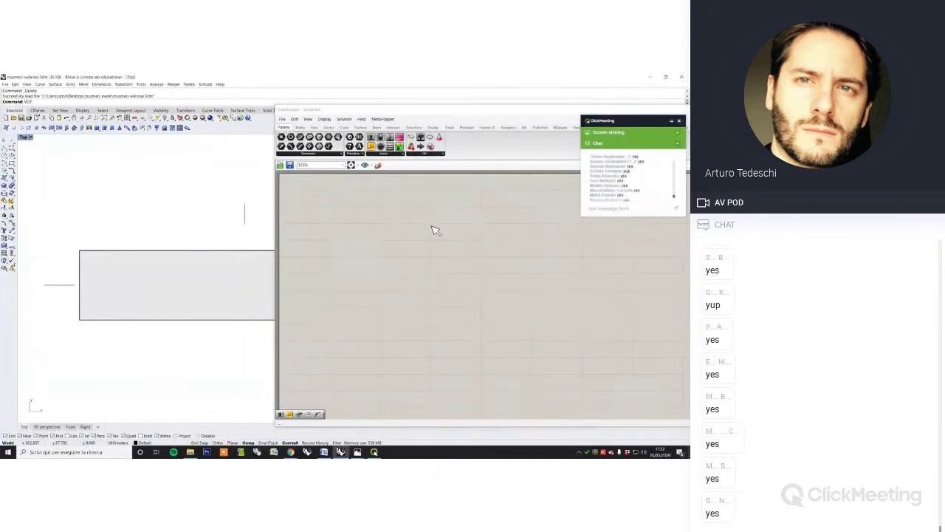
Collapse the floating chat panel and move the Grasshopper window aside to uncover the whole rectangular surface in Rhino's Top view
{"action": "left_click", "coordinate": [678, 144]}
{"action": "left_click", "coordinate": [401, 250]}
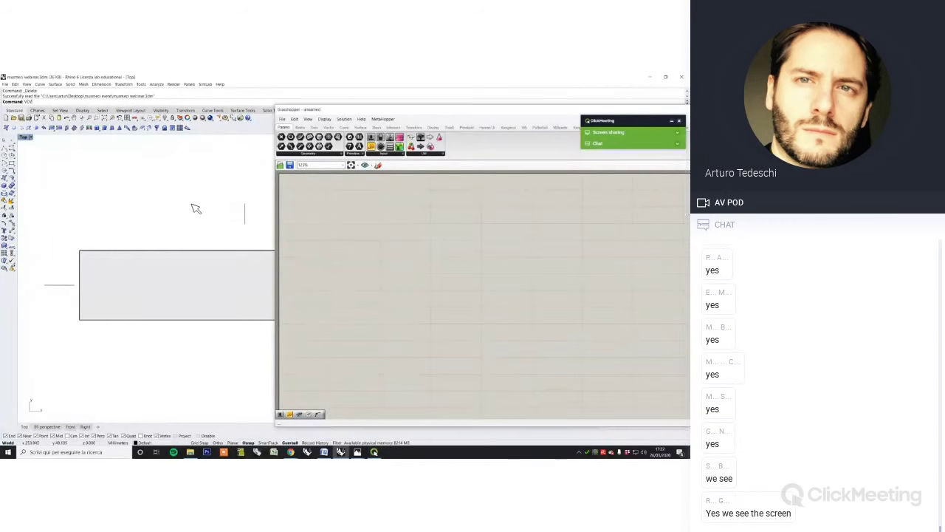
{"action": "left_click_drag", "start_coordinate": [339, 114], "coordinate": [435, 120]}
{"action": "scroll", "coordinate": [300, 188], "scroll_direction": "down", "scroll_amount": 4}
{"action": "right_click_drag", "start_coordinate": [300, 195], "coordinate": [255, 212]}
{"action": "scroll", "coordinate": [255, 211], "scroll_direction": "up", "scroll_amount": 2}
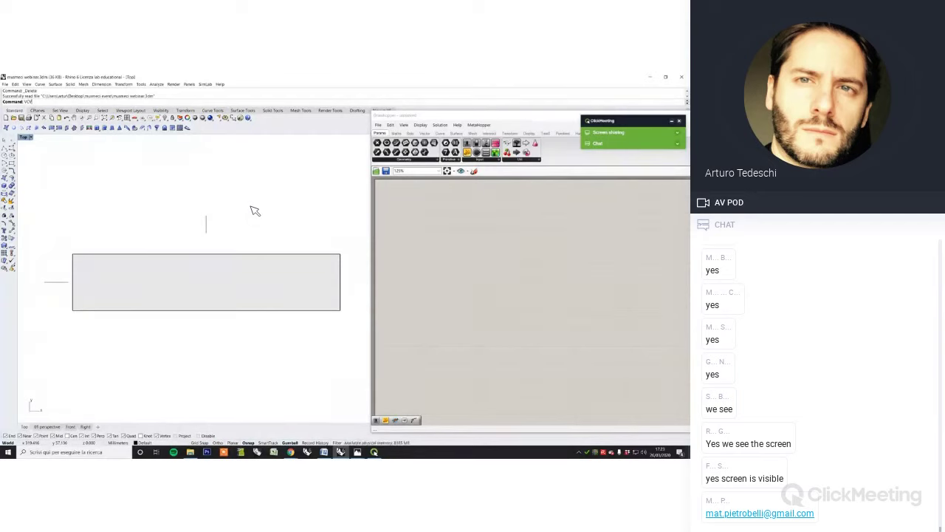
{"action": "scroll", "coordinate": [255, 212], "scroll_direction": "down", "scroll_amount": 2}
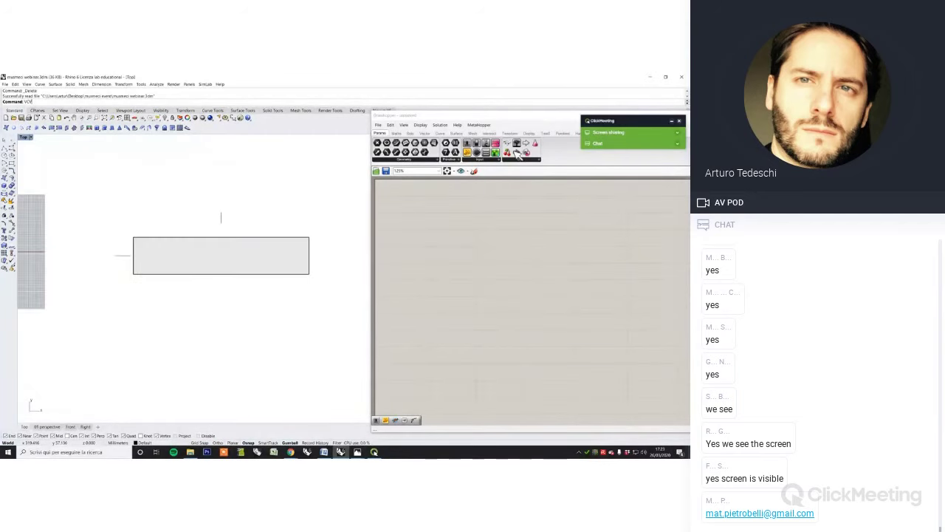
{"action": "scroll", "coordinate": [318, 216], "scroll_direction": "up", "scroll_amount": 1}
{"action": "right_click_drag", "start_coordinate": [287, 231], "coordinate": [282, 255]}
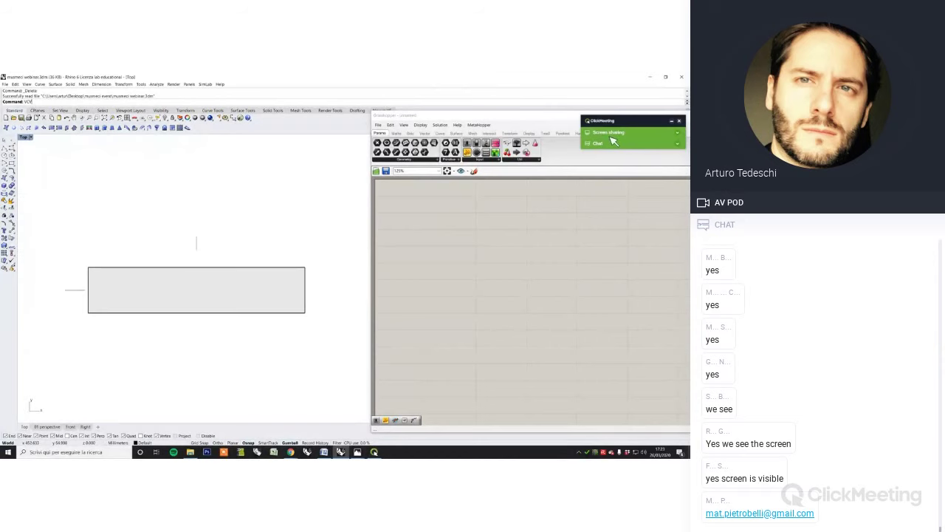
Expand the floating ClickMeeting chat panel to read the replies and switch briefly to the Chrome window
{"action": "left_click", "coordinate": [680, 145]}
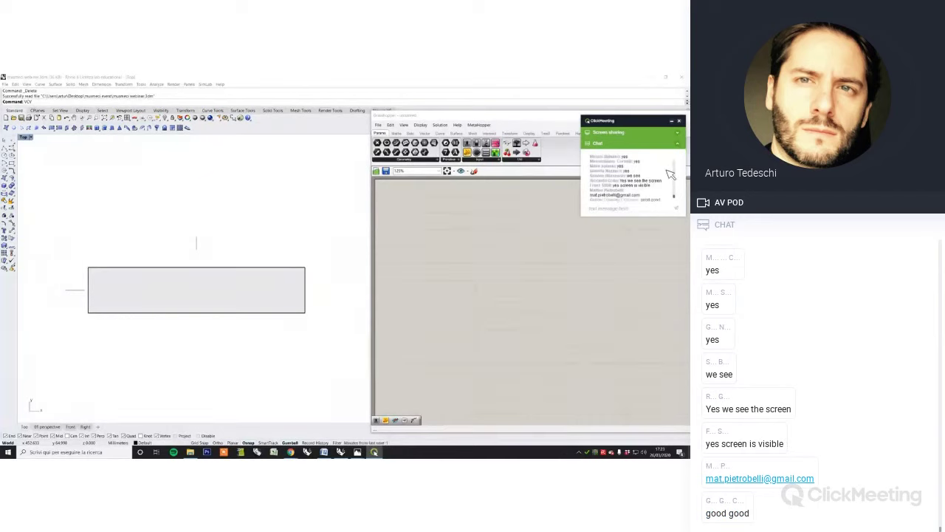
{"action": "left_click", "coordinate": [533, 246]}
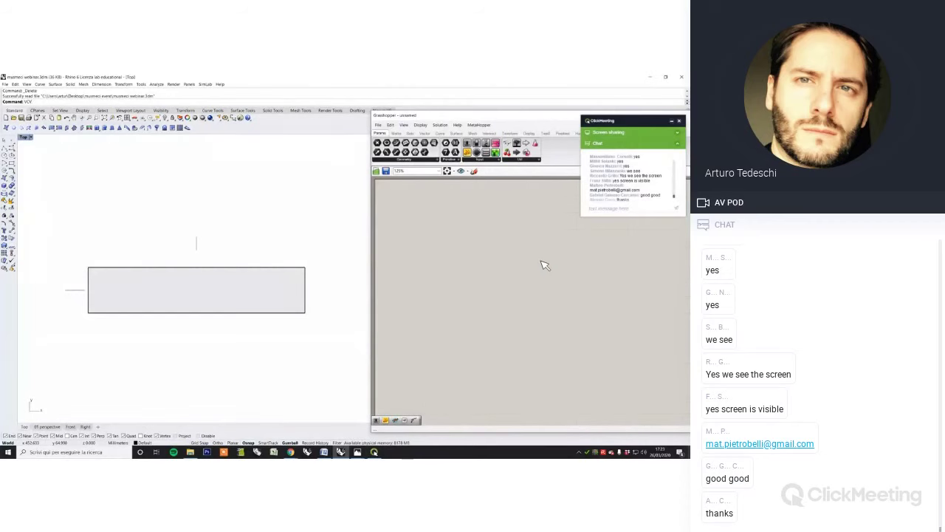
{"action": "left_click", "coordinate": [542, 263]}
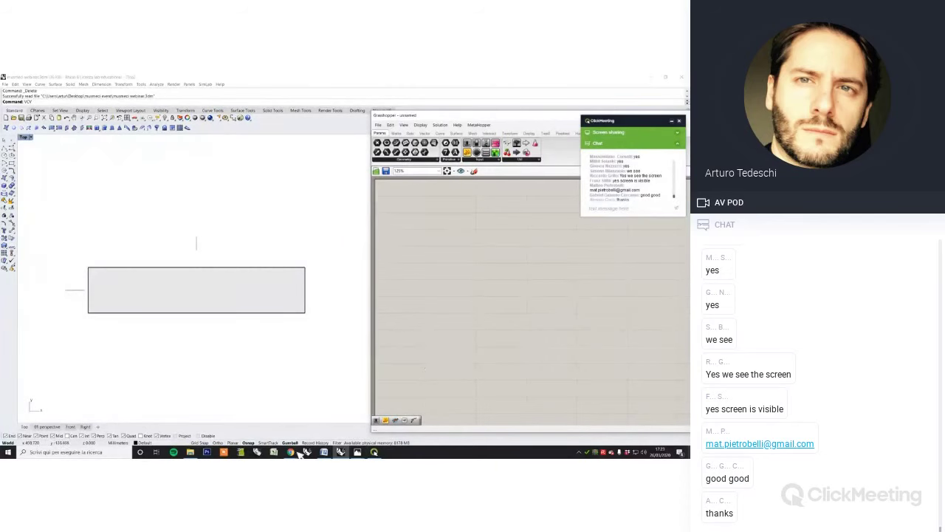
{"action": "mouse_move", "coordinate": [294, 451]}
{"action": "left_click", "coordinate": [321, 423]}
Examine the flat rectangular surface in the 01 perspective viewport and return to the Top viewport
{"action": "right_click_drag", "start_coordinate": [220, 243], "coordinate": [229, 245]}
{"action": "scroll", "coordinate": [229, 245], "scroll_direction": "up", "scroll_amount": 2}
{"action": "left_click", "coordinate": [454, 194]}
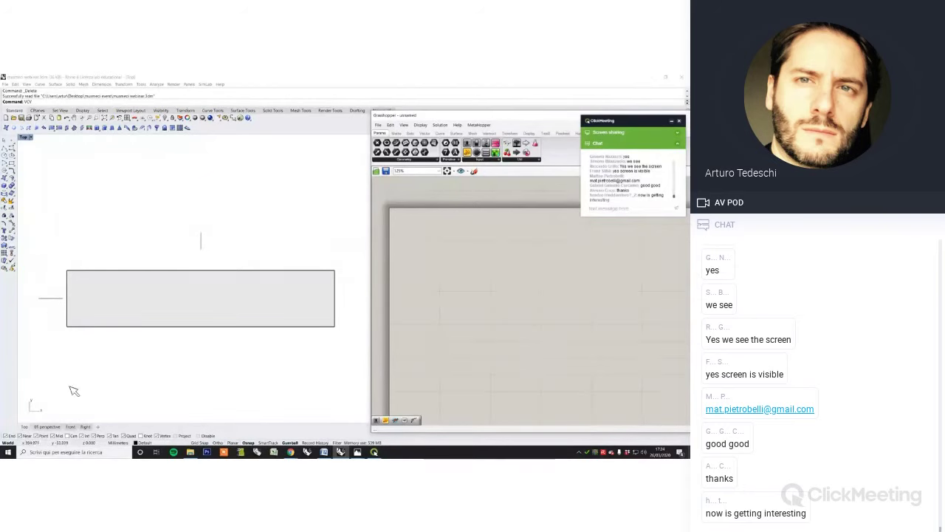
{"action": "left_click", "coordinate": [50, 426]}
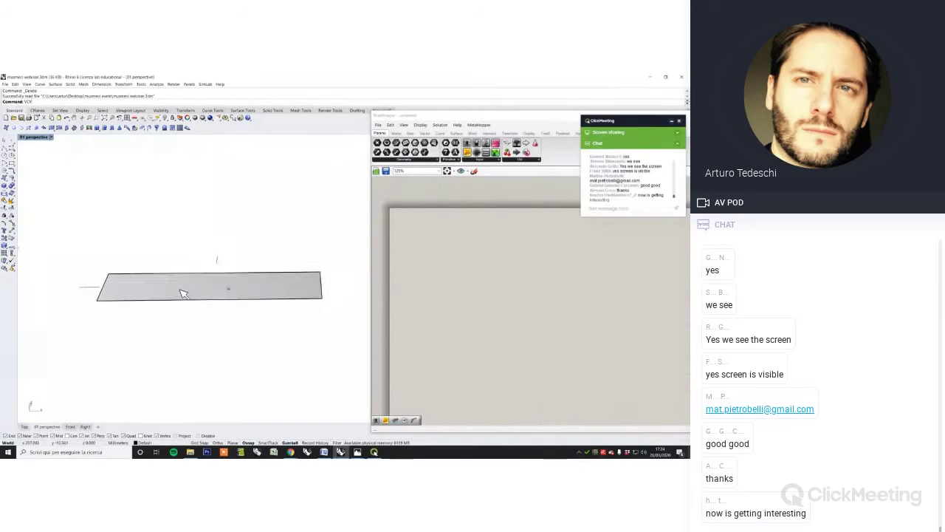
{"action": "left_click", "coordinate": [24, 427]}
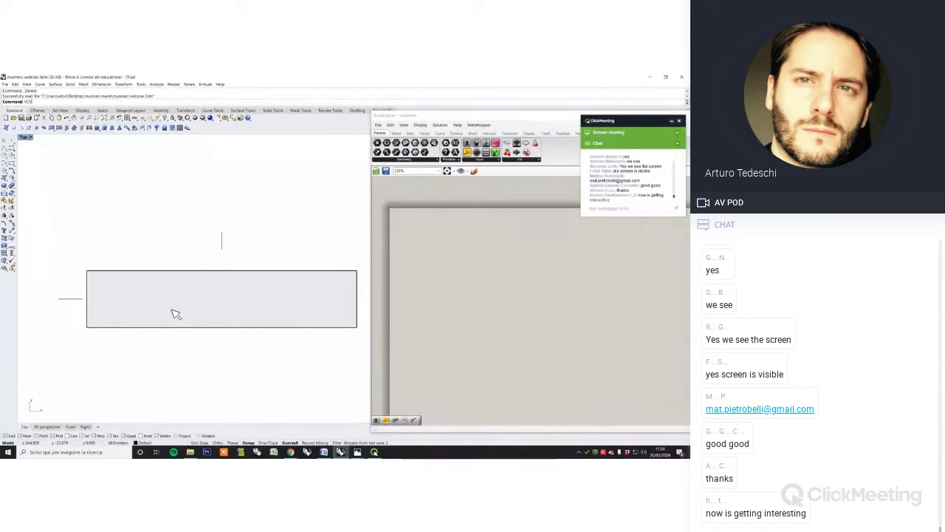
Add a Surface parameter to the Grasshopper canvas and reference the rectangular Rhino surface in it
{"action": "left_click", "coordinate": [449, 305]}
{"action": "double_click", "coordinate": [449, 305]}
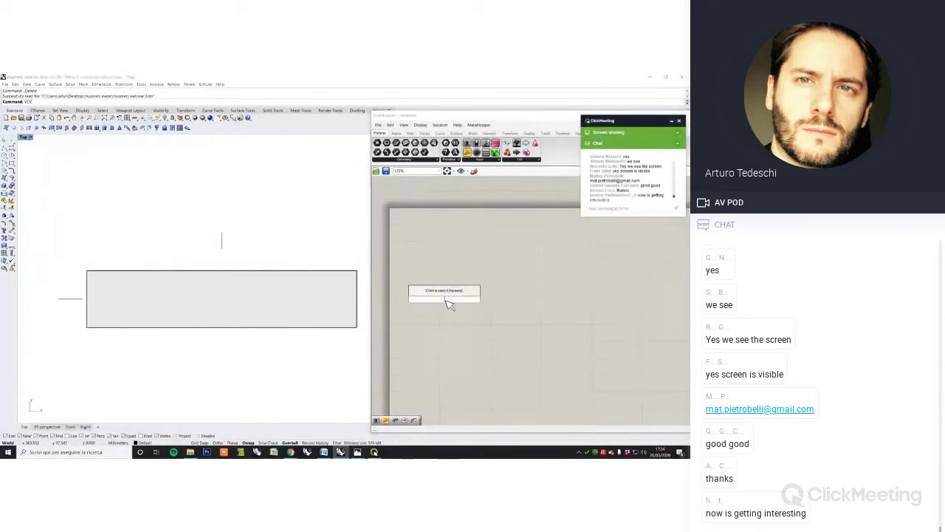
{"action": "type", "text": "surfa"}
{"action": "left_click", "coordinate": [447, 283]}
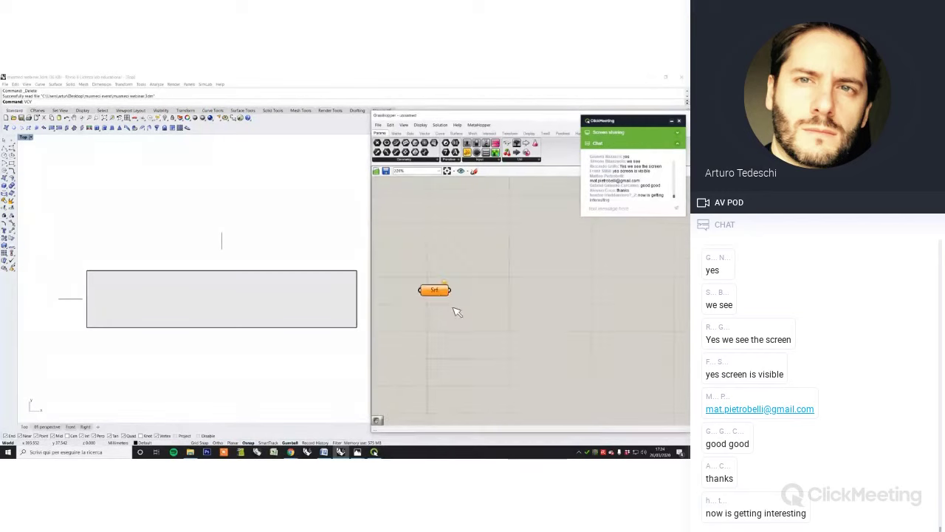
{"action": "scroll", "coordinate": [433, 290], "scroll_direction": "up", "scroll_amount": 3}
{"action": "right_click", "coordinate": [432, 290]}
{"action": "left_click", "coordinate": [452, 377]}
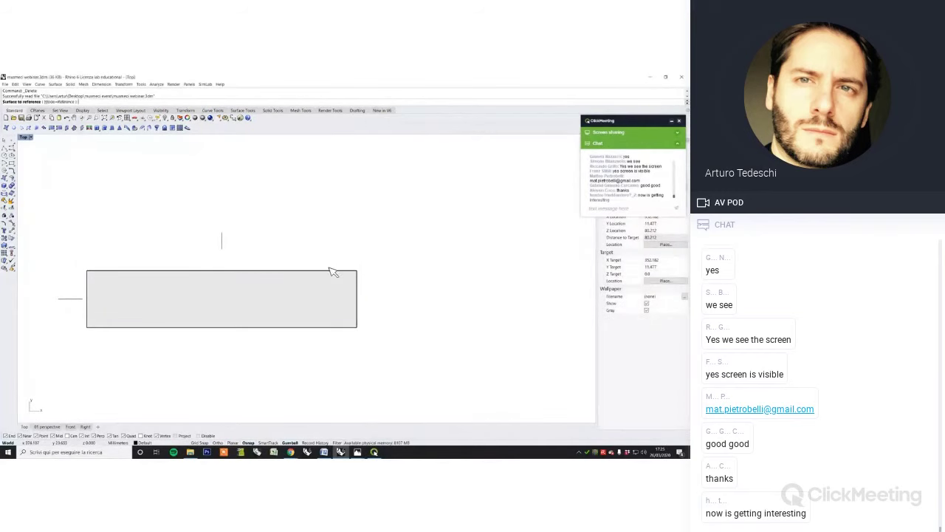
{"action": "left_click", "coordinate": [332, 271]}
Reparameterize the Grasshopper Surface parameter and hide the original rectangular surface in Rhino
{"action": "right_click", "coordinate": [436, 294]}
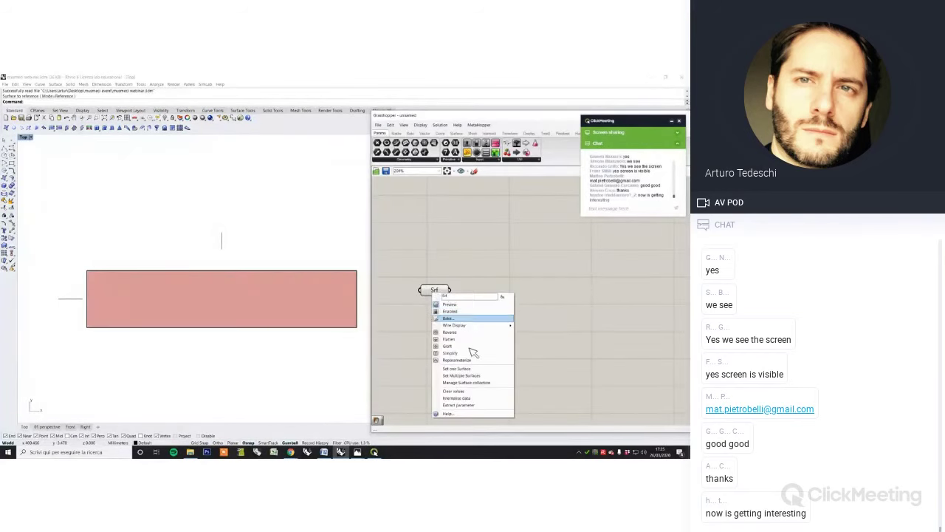
{"action": "left_click", "coordinate": [472, 365]}
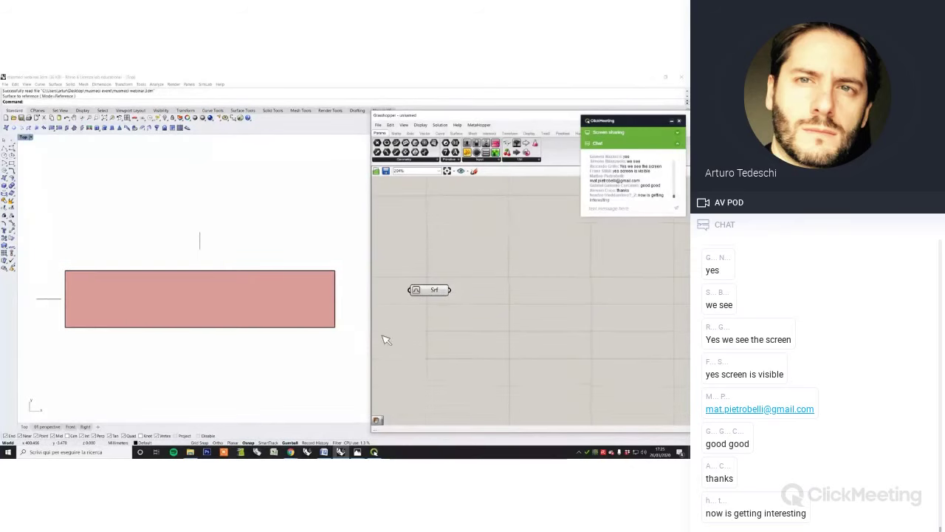
{"action": "left_click", "coordinate": [304, 353]}
{"action": "left_click", "coordinate": [286, 320]}
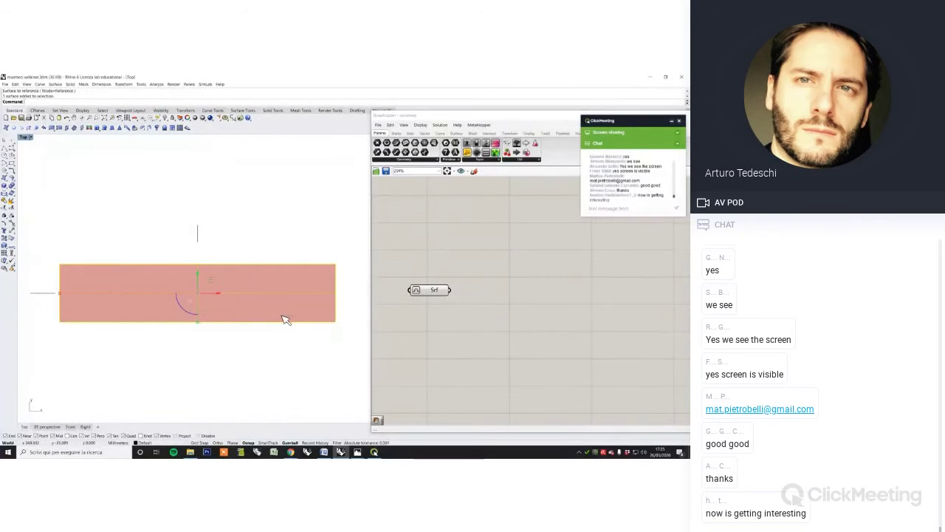
{"action": "left_click", "coordinate": [162, 117]}
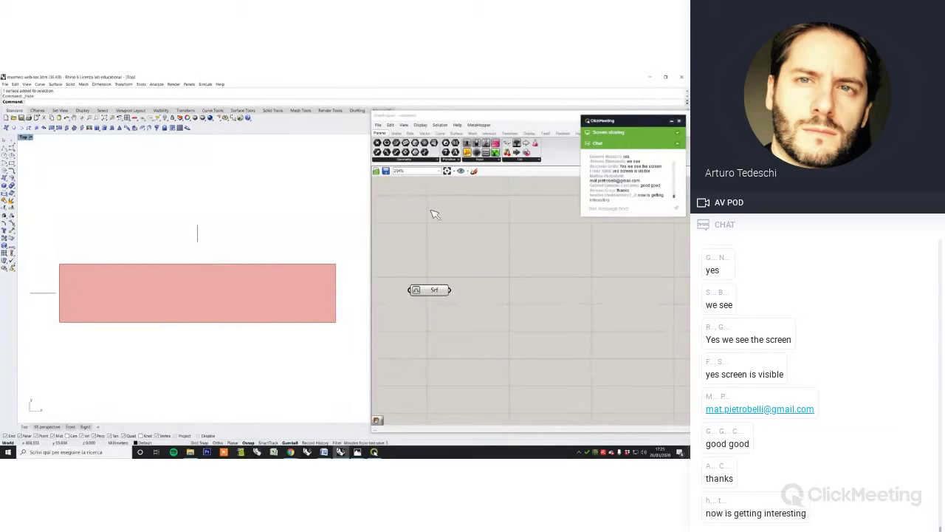
Add a Mesh Surface component to the Grasshopper canvas and connect the Surface parameter to its S input
{"action": "left_click", "coordinate": [496, 324]}
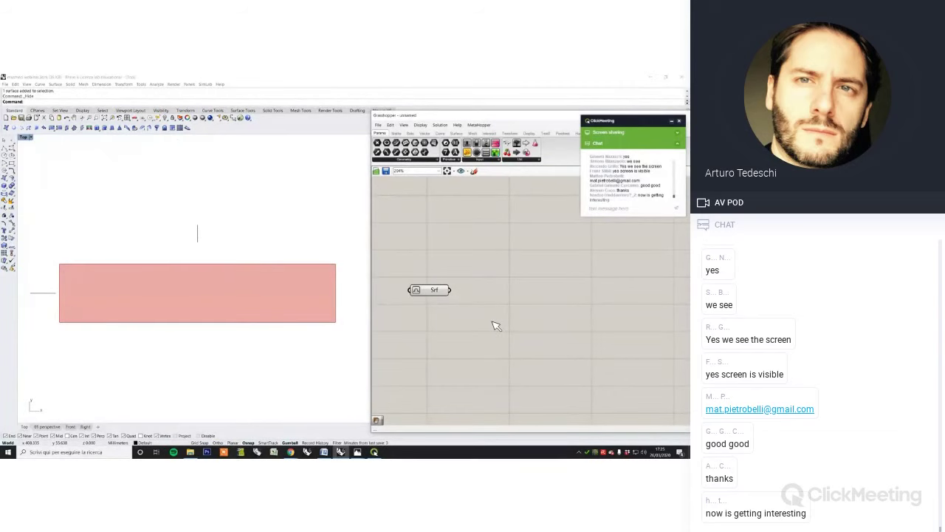
{"action": "double_click", "coordinate": [516, 322]}
{"action": "type", "text": "me"}
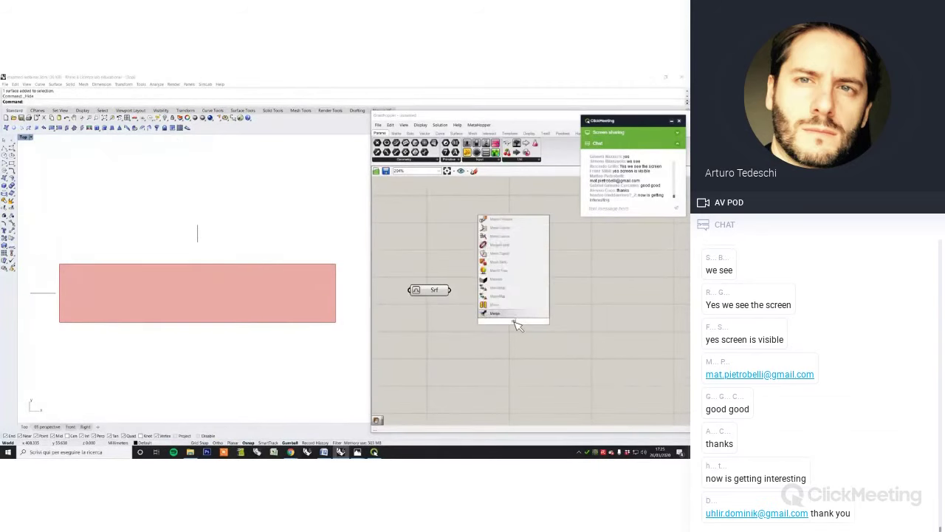
{"action": "type", "text": "sh"}
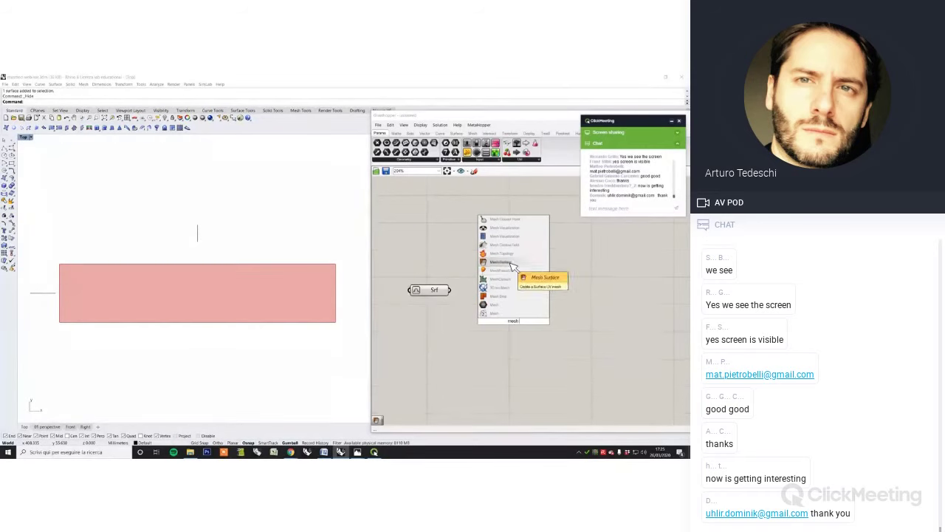
{"action": "left_click", "coordinate": [518, 278]}
{"action": "left_click_drag", "start_coordinate": [517, 151], "coordinate": [473, 247]}
{"action": "left_click_drag", "start_coordinate": [474, 305], "coordinate": [558, 315]}
Add number sliders of 51 and 53 and connect them to the U and V count inputs of Mesh Surface
{"action": "double_click", "coordinate": [489, 337]}
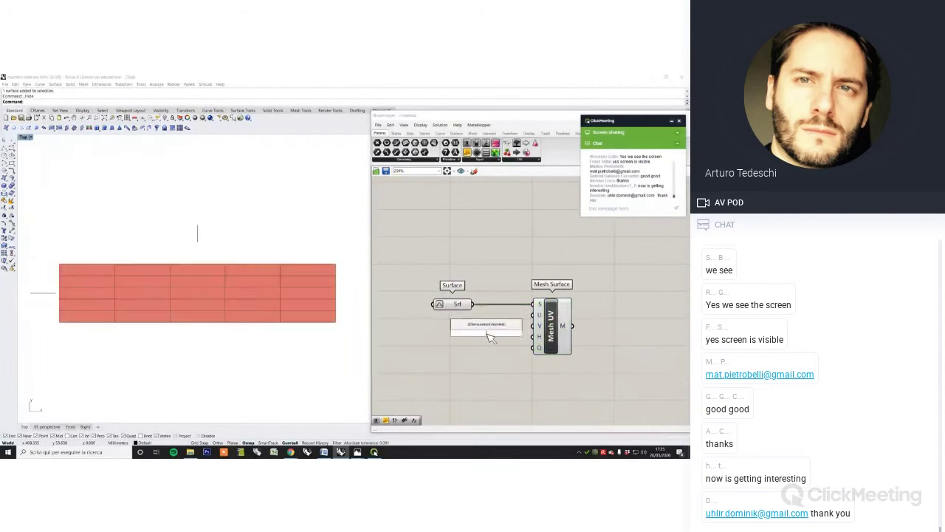
{"action": "type", "text": "5"}
{"action": "left_click", "coordinate": [484, 326]}
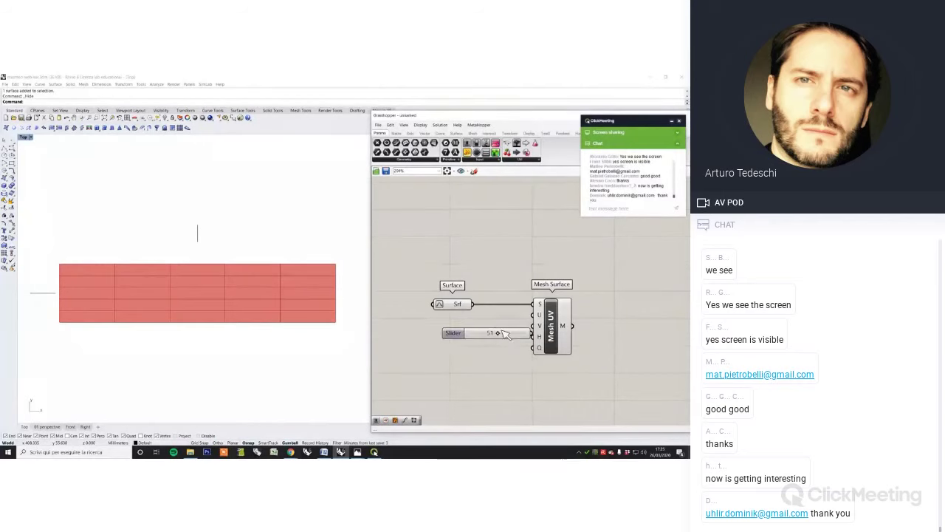
{"action": "left_click_drag", "start_coordinate": [511, 323], "coordinate": [533, 315]}
{"action": "double_click", "coordinate": [484, 346]}
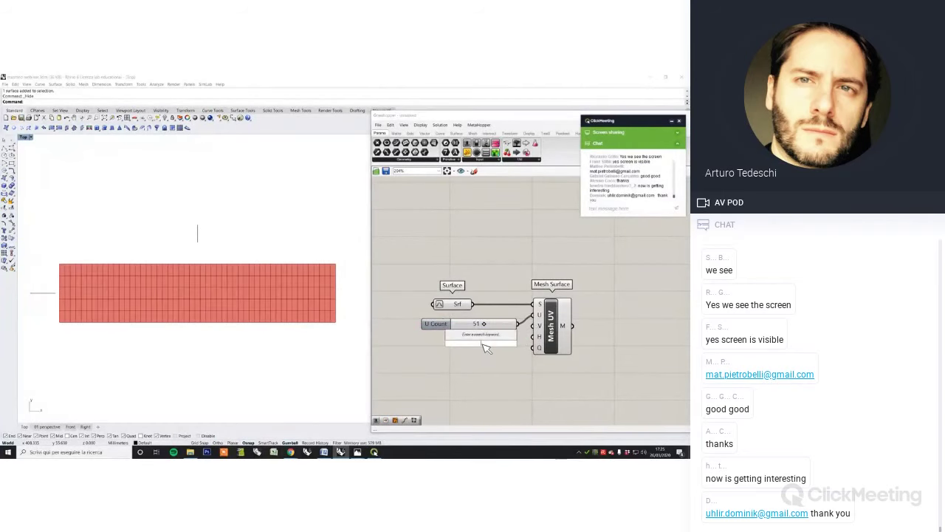
{"action": "left_click", "coordinate": [485, 337]}
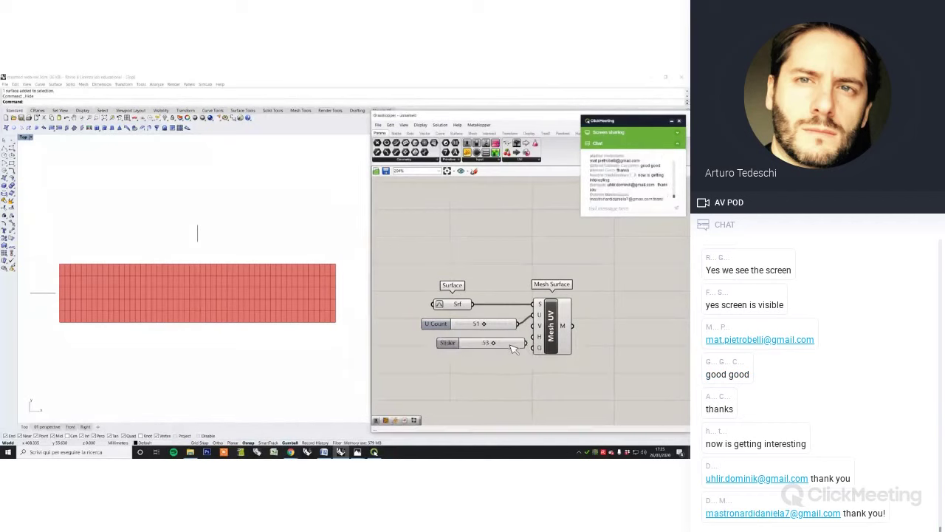
{"action": "left_click_drag", "start_coordinate": [510, 343], "coordinate": [565, 340]}
Collapse the floating chat panel and set the V Count slider to 23
{"action": "left_click", "coordinate": [678, 144]}
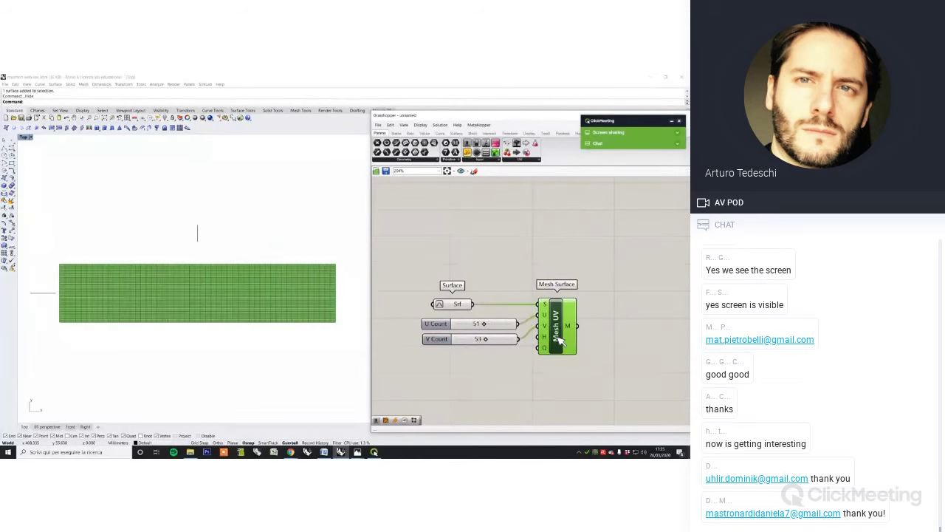
{"action": "double_click", "coordinate": [474, 341]}
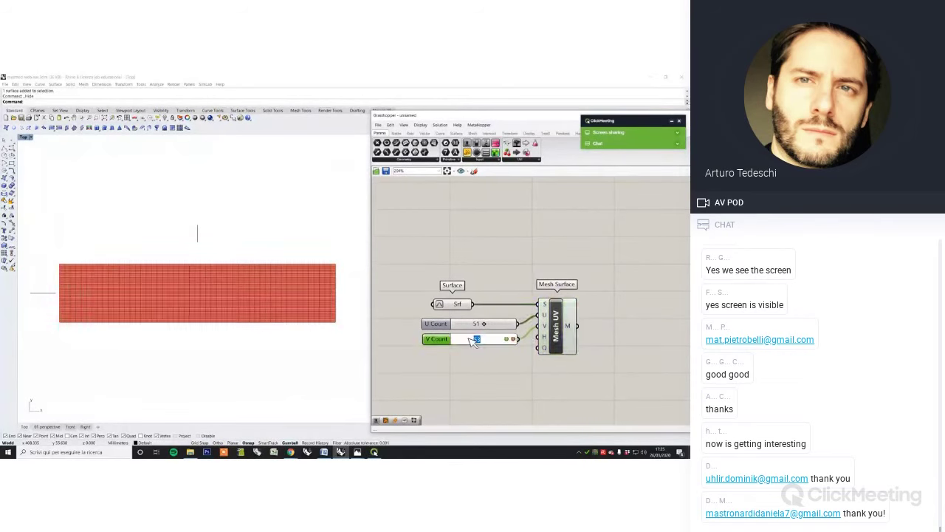
{"action": "type", "text": "23"}
{"action": "key", "text": "Return"}
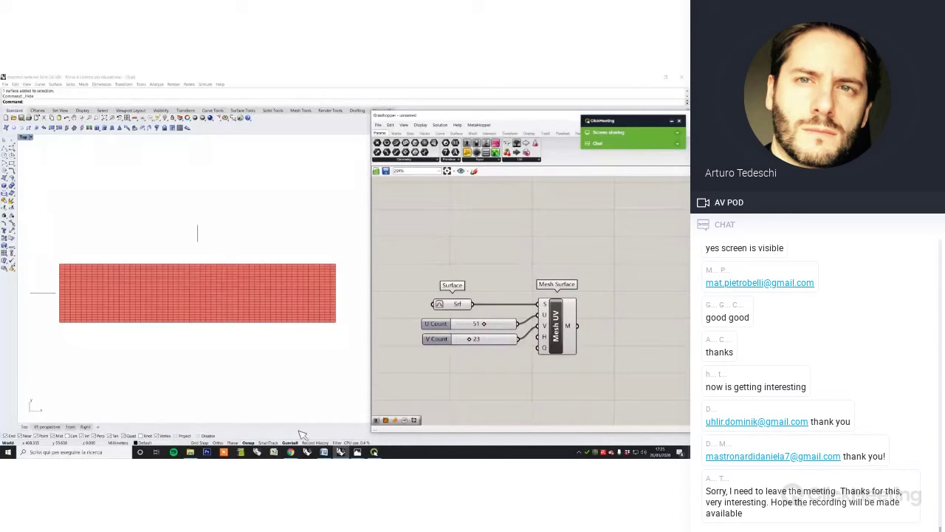
Move the Grasshopper window aside to uncover the whole mesh in Rhino's Top viewport
{"action": "scroll", "coordinate": [300, 325], "scroll_direction": "up", "scroll_amount": 1}
{"action": "right_click_drag", "start_coordinate": [292, 324], "coordinate": [320, 327]}
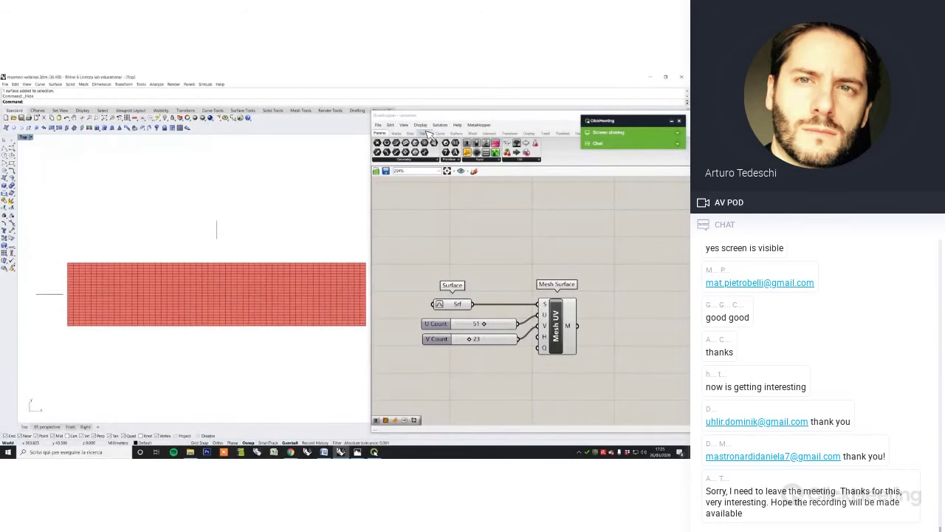
{"action": "left_click_drag", "start_coordinate": [409, 119], "coordinate": [578, 184]}
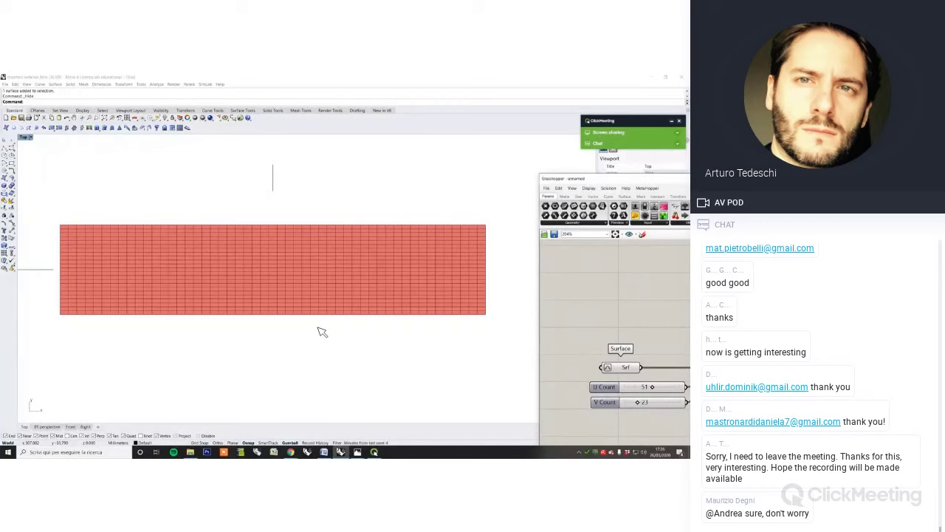
Stretch the short vertical axis line above the mesh so that it crosses the full mesh width and extends past the lower edge
{"action": "left_click", "coordinate": [273, 186]}
{"action": "left_click_drag", "start_coordinate": [272, 190], "coordinate": [282, 335]}
{"action": "left_click", "coordinate": [298, 346]}
Draw a vertical polyline segment along a mesh grid line left of the long axis line, starting just below the mesh's lower edge
{"action": "scroll", "coordinate": [263, 323], "scroll_direction": "up", "scroll_amount": 4}
{"action": "scroll", "coordinate": [267, 327], "scroll_direction": "up", "scroll_amount": 1}
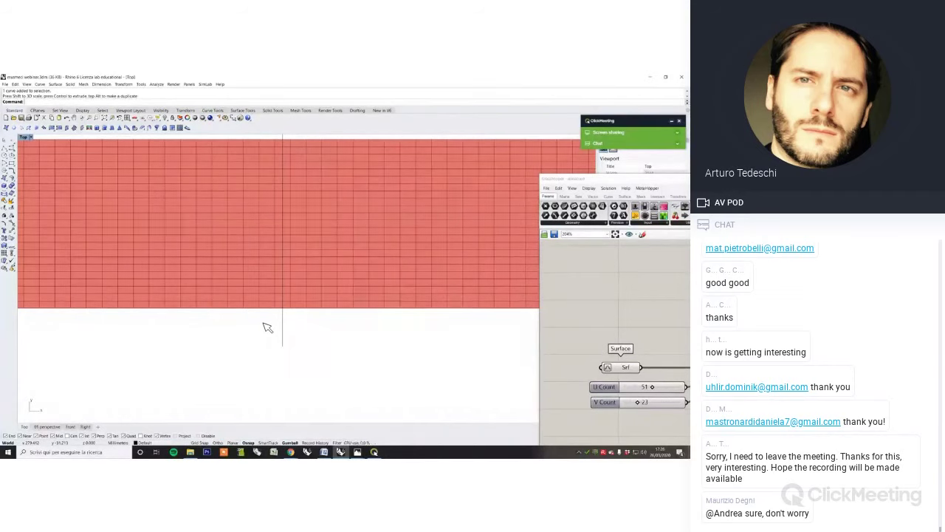
{"action": "right_click_drag", "start_coordinate": [257, 300], "coordinate": [278, 332]}
{"action": "scroll", "coordinate": [276, 317], "scroll_direction": "up", "scroll_amount": 2}
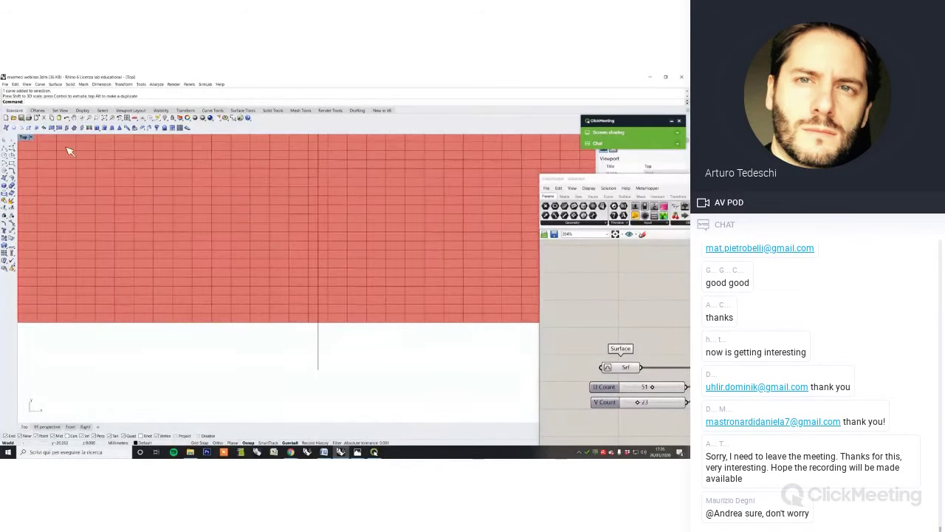
{"action": "left_click", "coordinate": [8, 150]}
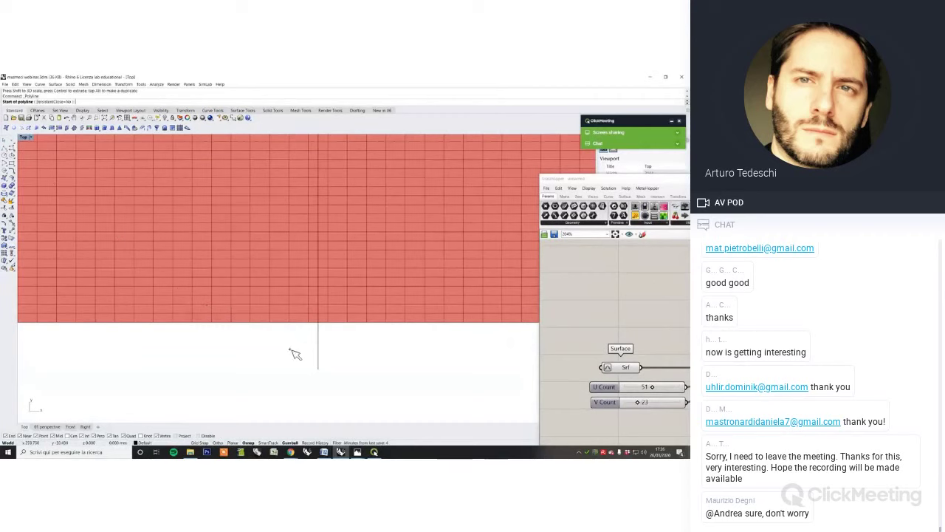
{"action": "scroll", "coordinate": [302, 346], "scroll_direction": "up", "scroll_amount": 1}
{"action": "scroll", "coordinate": [330, 311], "scroll_direction": "down", "scroll_amount": 4}
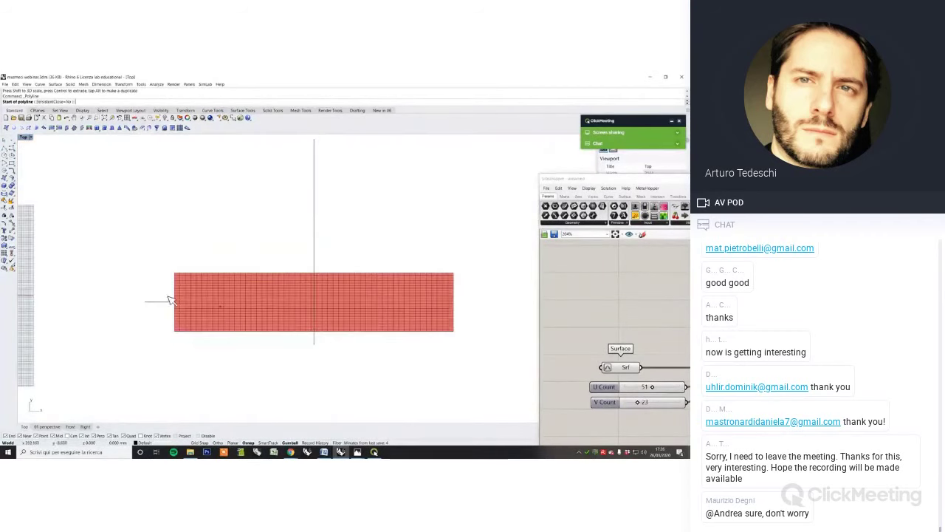
{"action": "scroll", "coordinate": [332, 320], "scroll_direction": "up", "scroll_amount": 3}
{"action": "right_click_drag", "start_coordinate": [273, 366], "coordinate": [377, 322]}
{"action": "scroll", "coordinate": [331, 298], "scroll_direction": "up", "scroll_amount": 1}
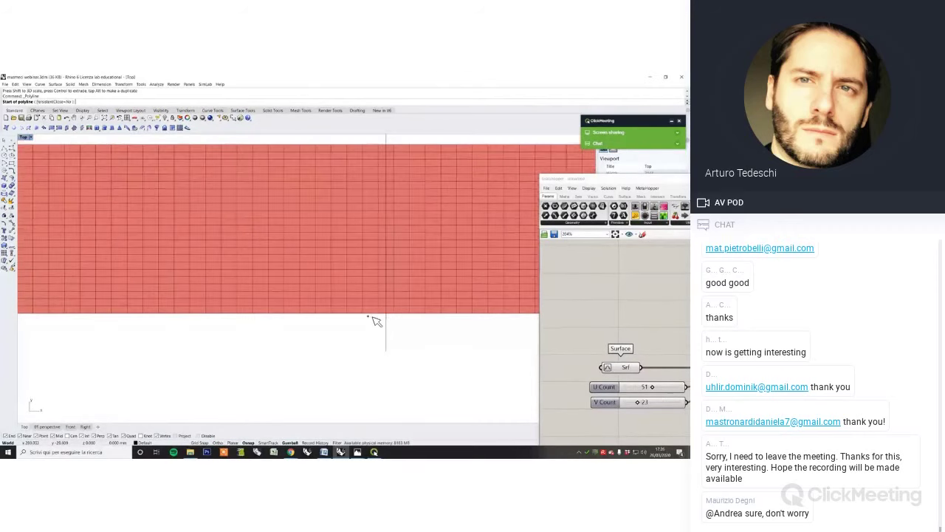
{"action": "scroll", "coordinate": [379, 323], "scroll_direction": "up", "scroll_amount": 2}
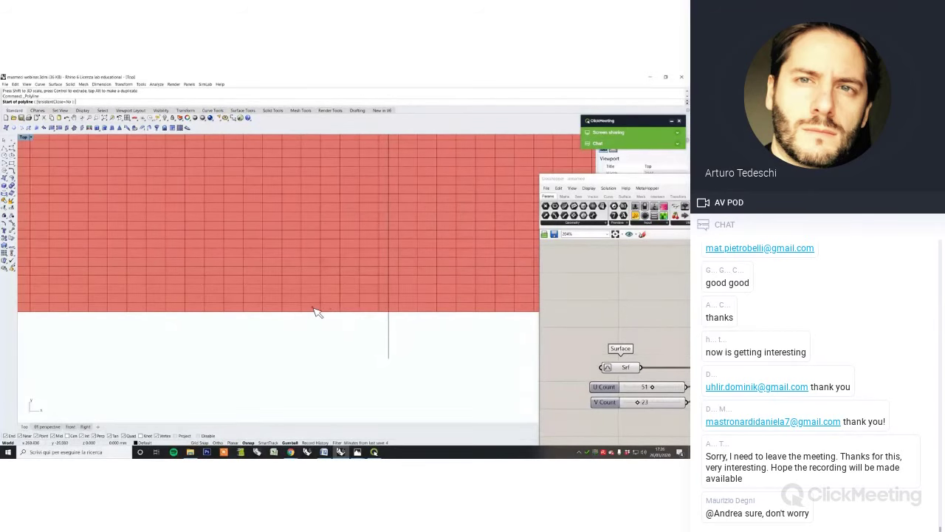
{"action": "scroll", "coordinate": [315, 310], "scroll_direction": "up", "scroll_amount": 4}
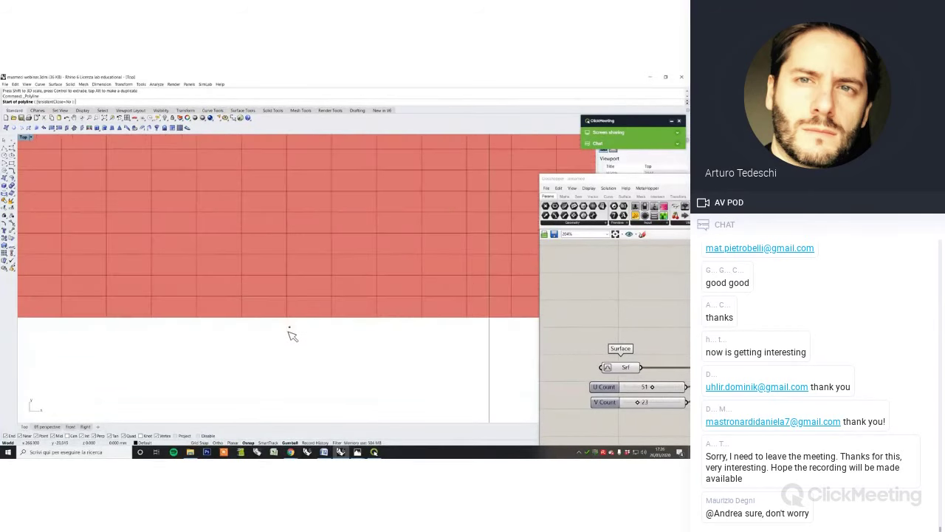
{"action": "left_click", "coordinate": [287, 330]}
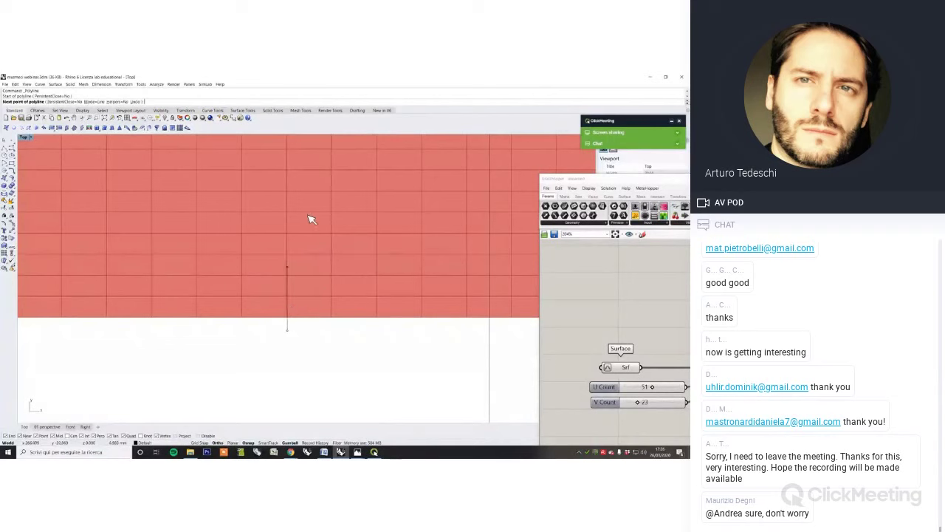
{"action": "left_click", "coordinate": [313, 184]}
{"action": "key", "text": "Return"}
Shift the new vertical line slightly to the right, off the mesh grid line
{"action": "left_click", "coordinate": [287, 310]}
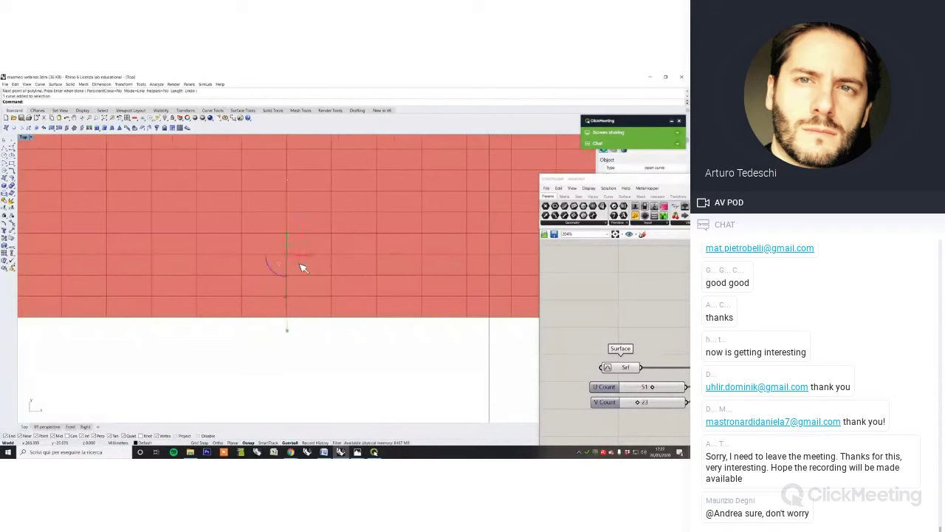
{"action": "scroll", "coordinate": [306, 262], "scroll_direction": "up", "scroll_amount": 1}
{"action": "key", "text": "Escape"}
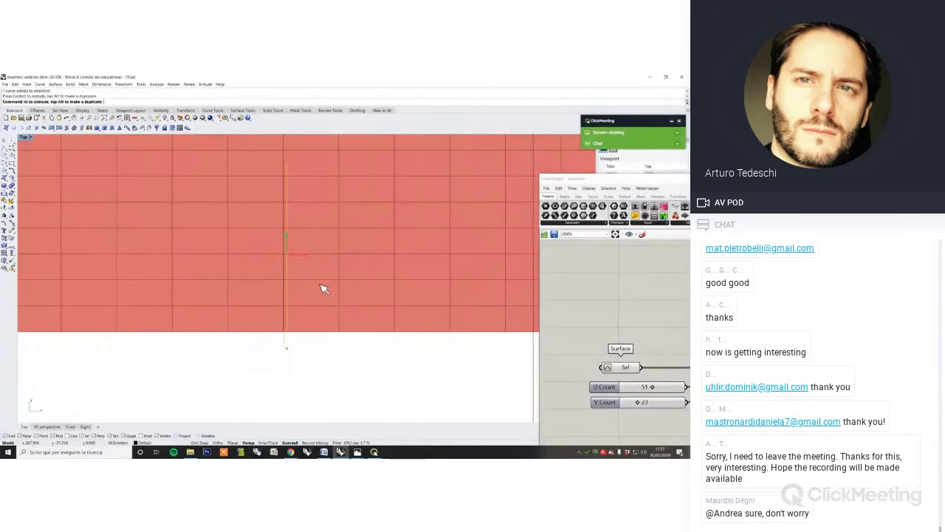
{"action": "scroll", "coordinate": [325, 343], "scroll_direction": "up", "scroll_amount": 2}
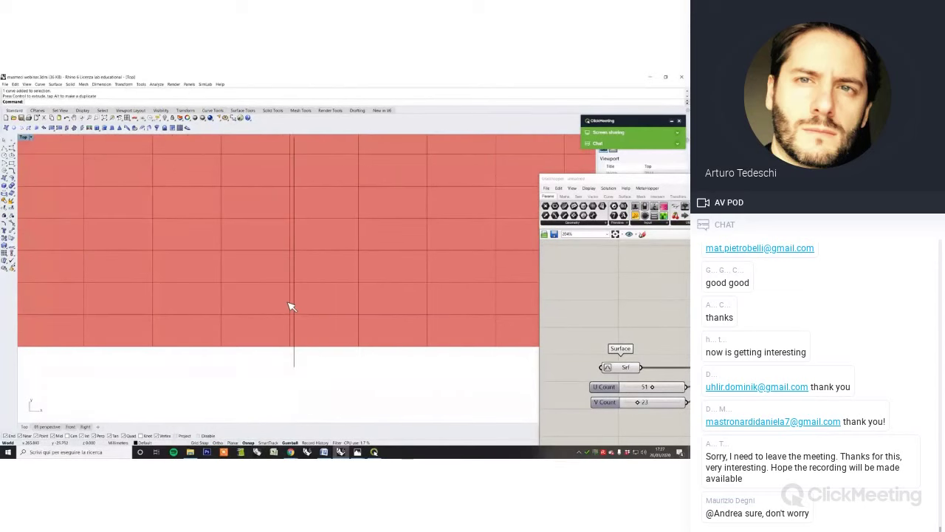
{"action": "right_click_drag", "start_coordinate": [308, 327], "coordinate": [244, 349]}
{"action": "scroll", "coordinate": [243, 347], "scroll_direction": "down", "scroll_amount": 1}
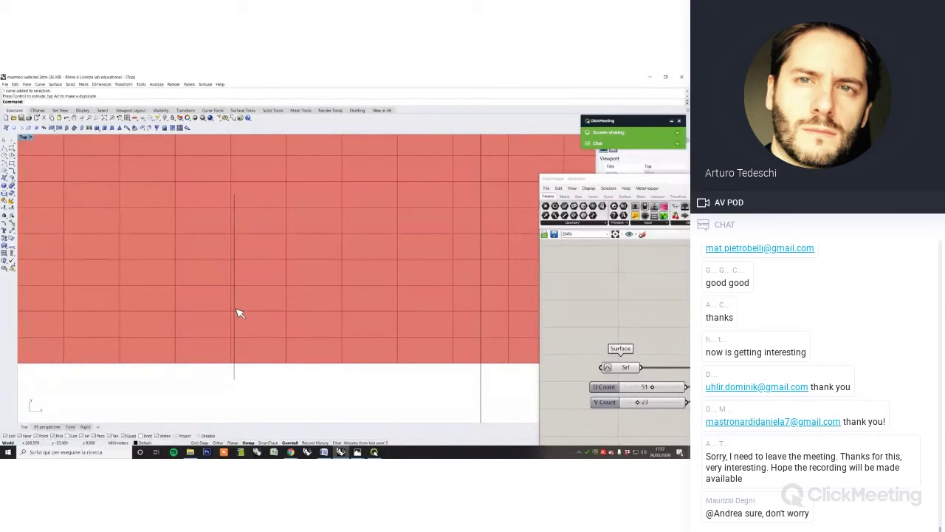
{"action": "scroll", "coordinate": [242, 337], "scroll_direction": "down", "scroll_amount": 3}
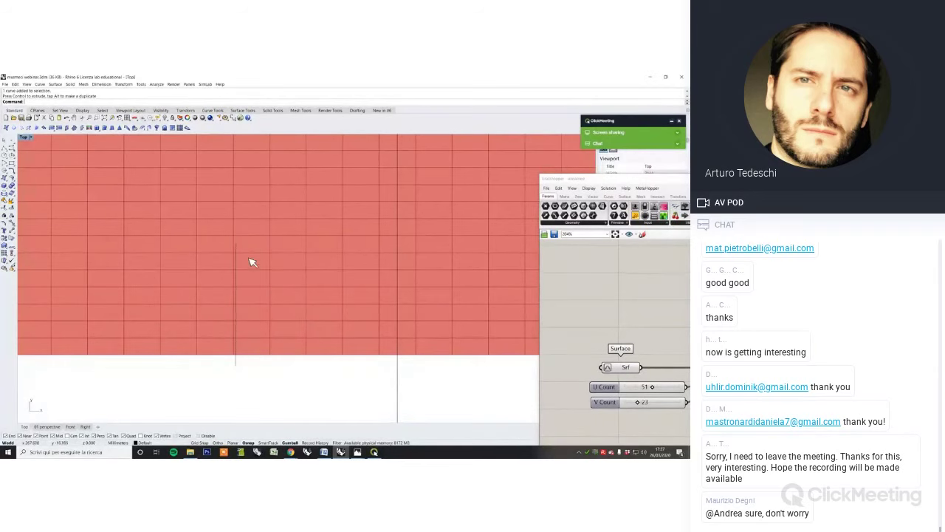
Draw a stepped polyline from the left vertical line to the axis line: one cell right, one down, one right, two up, then straight across
{"action": "left_click", "coordinate": [5, 147]}
{"action": "scroll", "coordinate": [270, 253], "scroll_direction": "up", "scroll_amount": 10}
{"action": "left_click", "coordinate": [199, 261]}
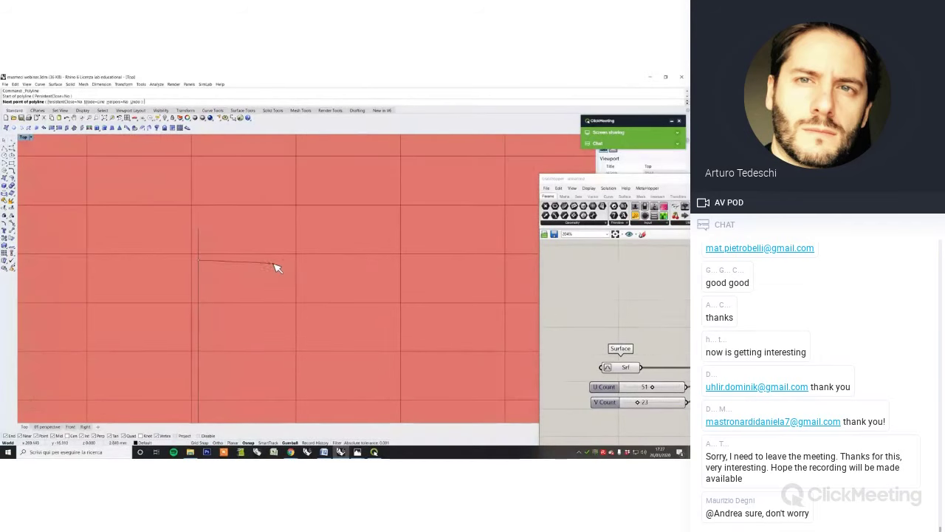
{"action": "left_click", "coordinate": [219, 443]}
{"action": "scroll", "coordinate": [267, 298], "scroll_direction": "down", "scroll_amount": 4}
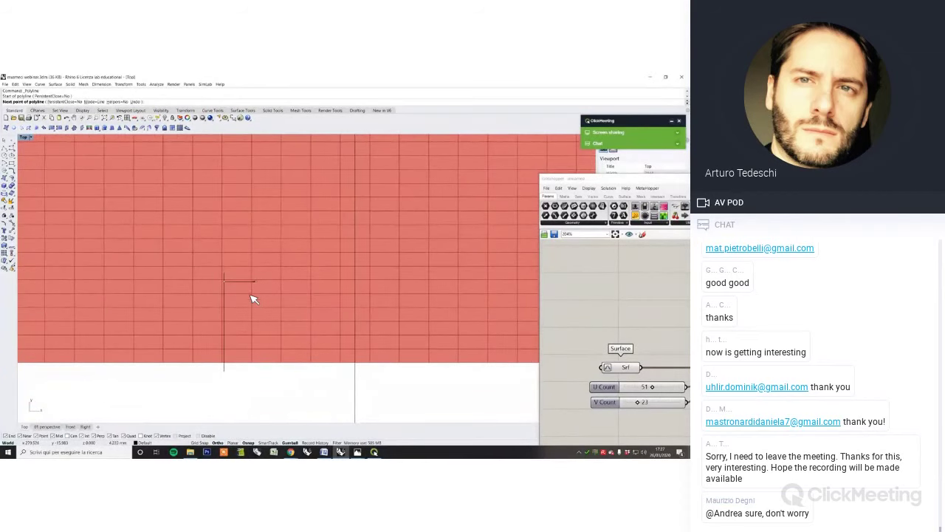
{"action": "scroll", "coordinate": [252, 296], "scroll_direction": "up", "scroll_amount": 4}
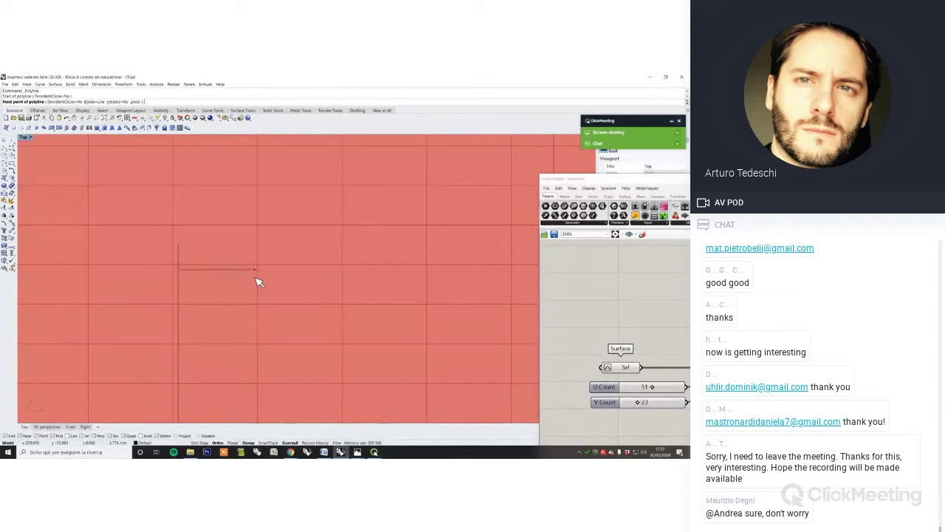
{"action": "left_click", "coordinate": [256, 279]}
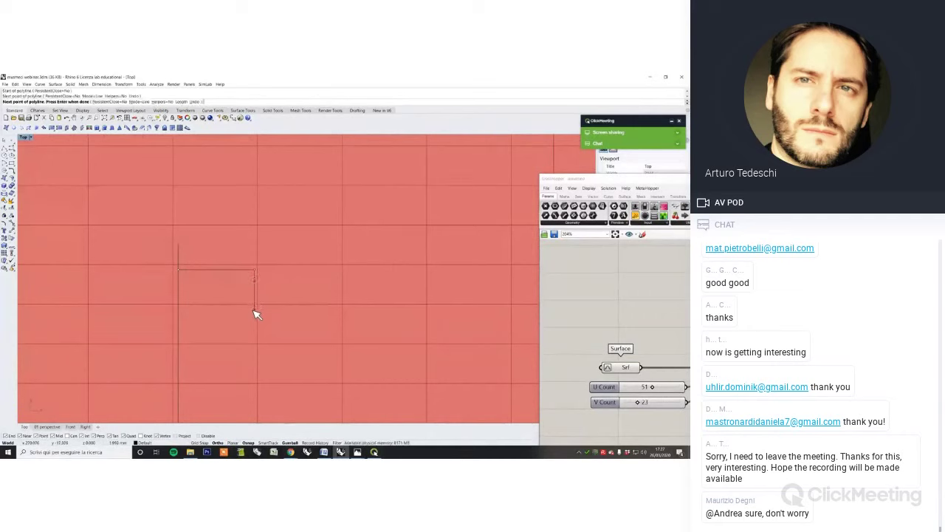
{"action": "left_click", "coordinate": [255, 309]}
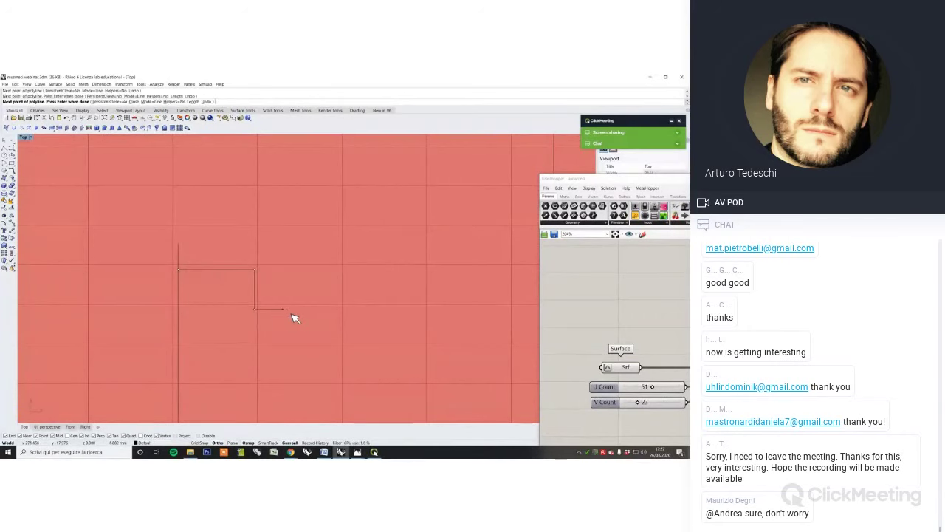
{"action": "left_click", "coordinate": [348, 317]}
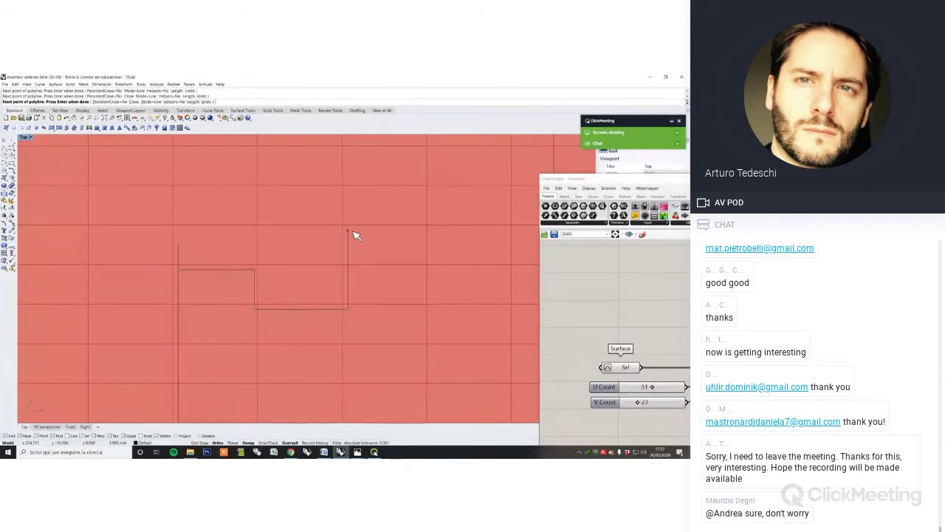
{"action": "scroll", "coordinate": [358, 232], "scroll_direction": "down", "scroll_amount": 5}
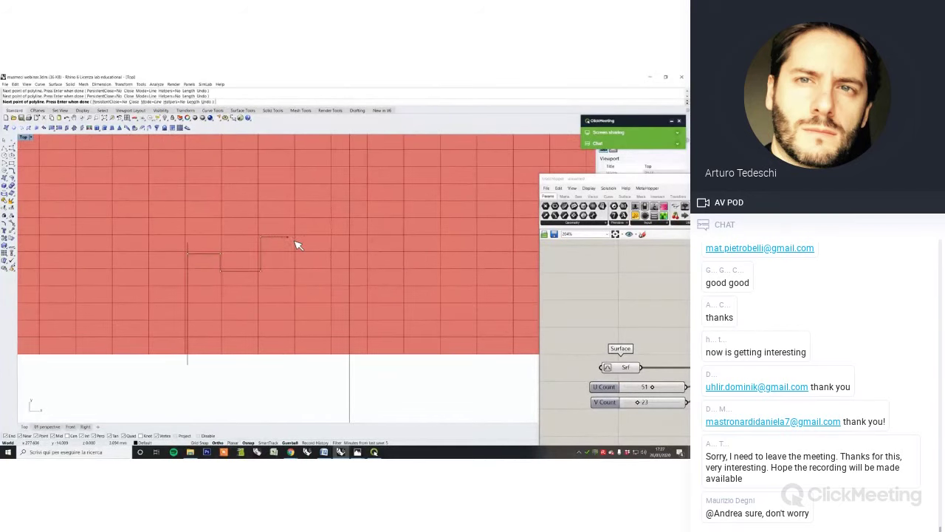
{"action": "left_click", "coordinate": [350, 238]}
{"action": "key", "text": "Return"}
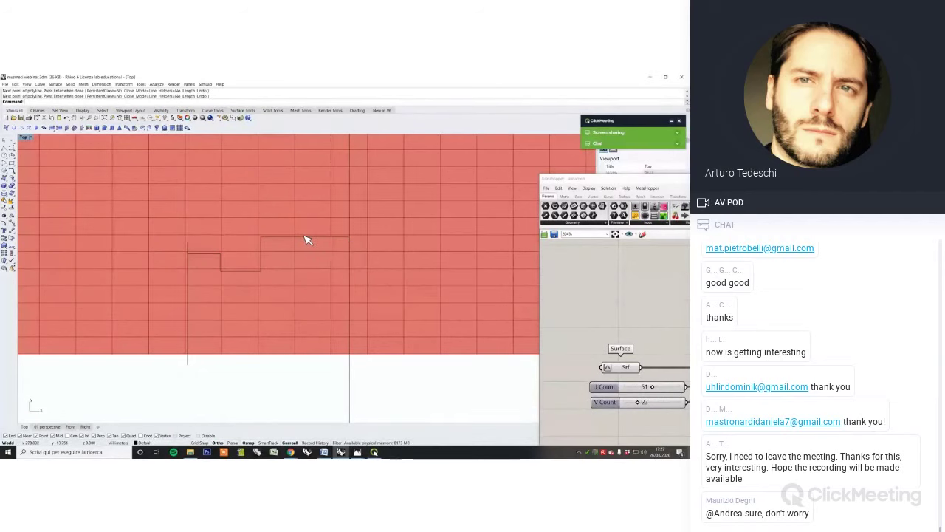
{"action": "left_click", "coordinate": [313, 240]}
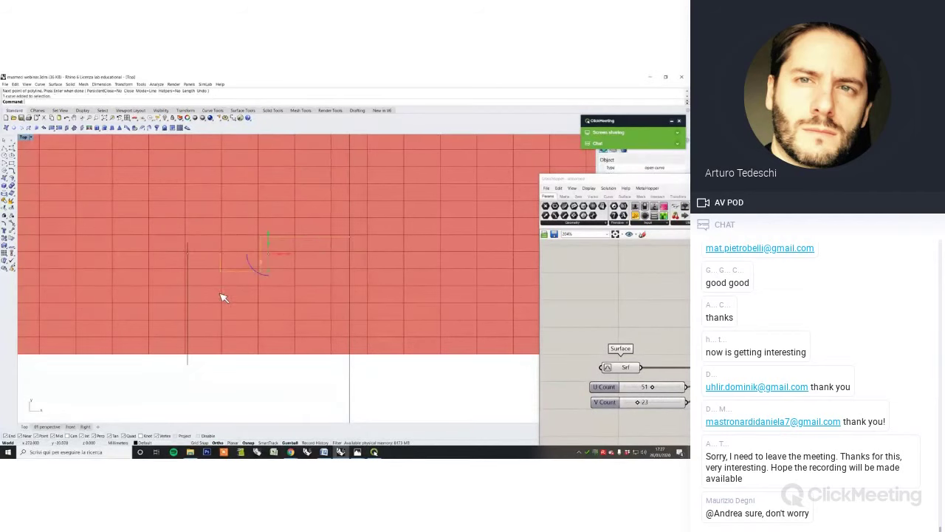
{"action": "key", "text": "Escape"}
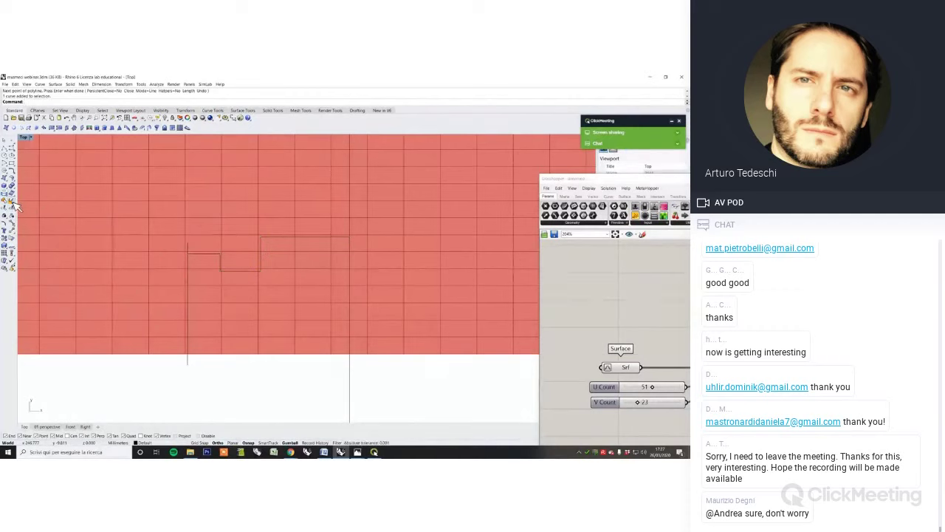
Trim off the end of the left vertical line that sticks out above the stepped polyline
{"action": "left_click", "coordinate": [11, 216]}
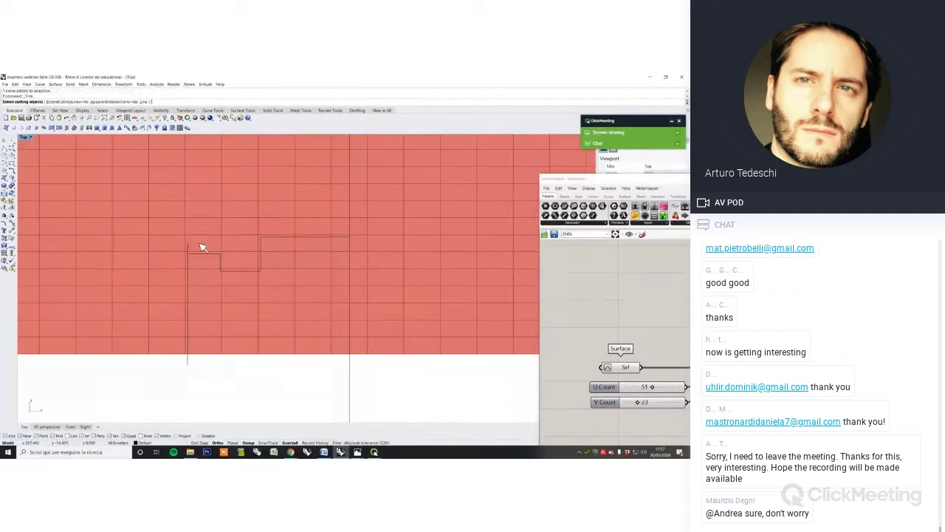
{"action": "left_click", "coordinate": [194, 254]}
{"action": "right_click", "coordinate": [195, 254]}
{"action": "left_click", "coordinate": [188, 248]}
{"action": "right_click", "coordinate": [196, 261]}
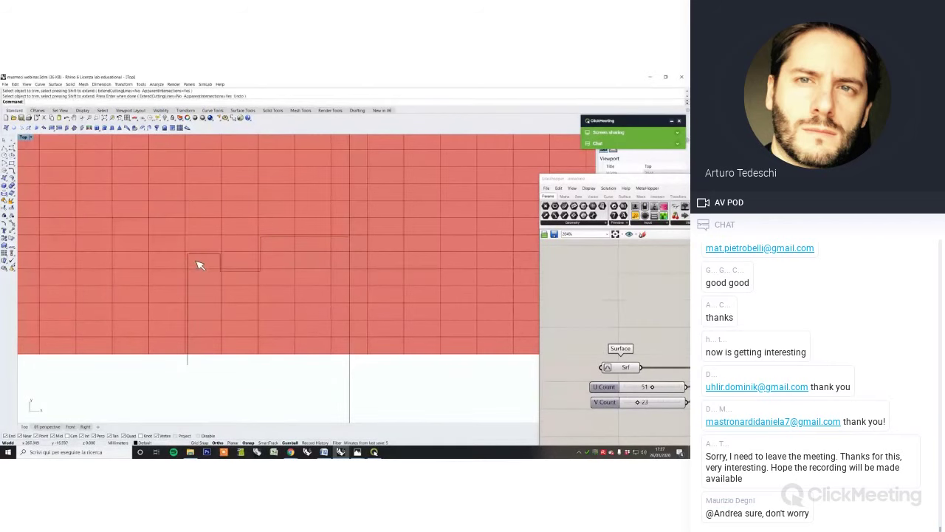
Join the stepped polyline and the trimmed vertical line into one open curve
{"action": "left_click", "coordinate": [200, 257]}
{"action": "left_click", "coordinate": [189, 264]}
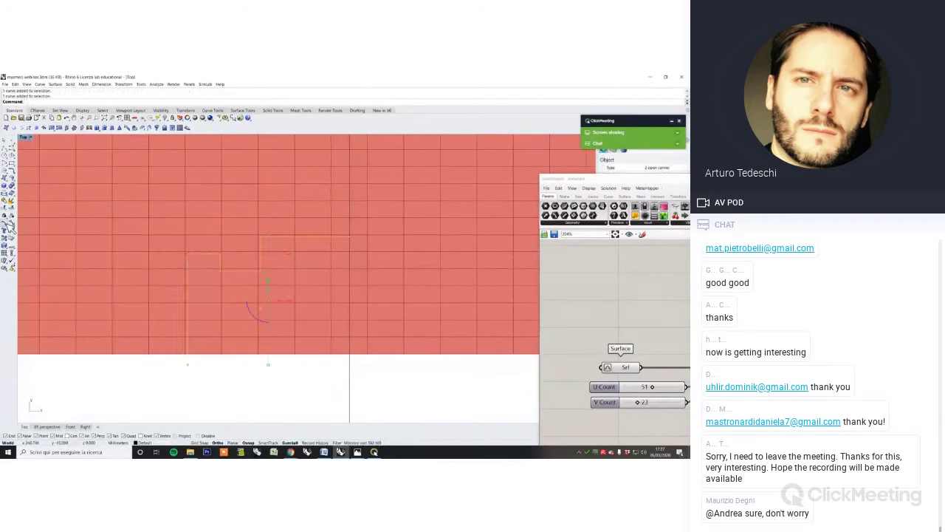
{"action": "left_click", "coordinate": [7, 200]}
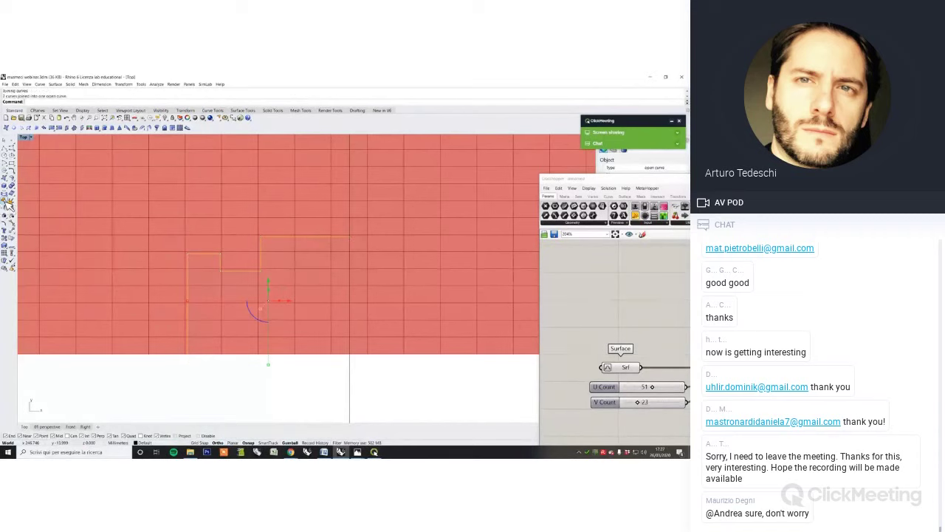
{"action": "right_click_drag", "start_coordinate": [250, 349], "coordinate": [237, 349]}
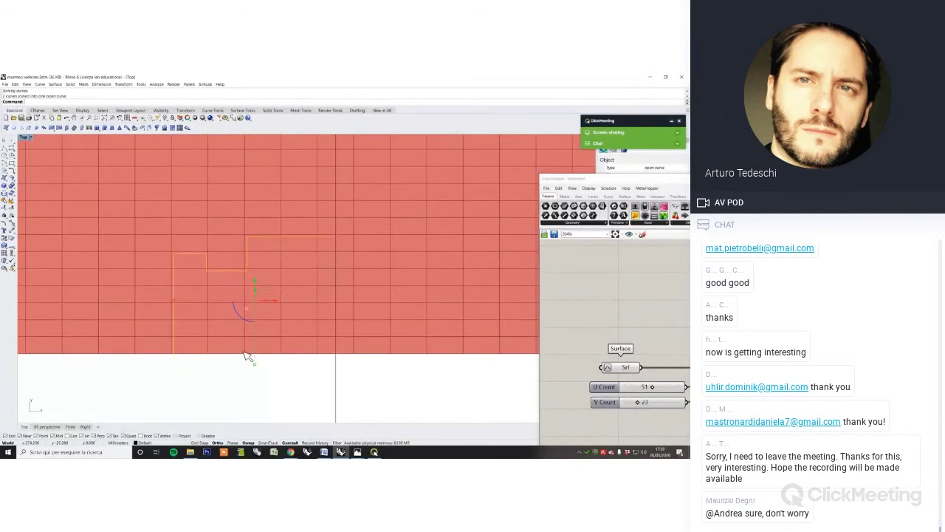
{"action": "left_click", "coordinate": [204, 357]}
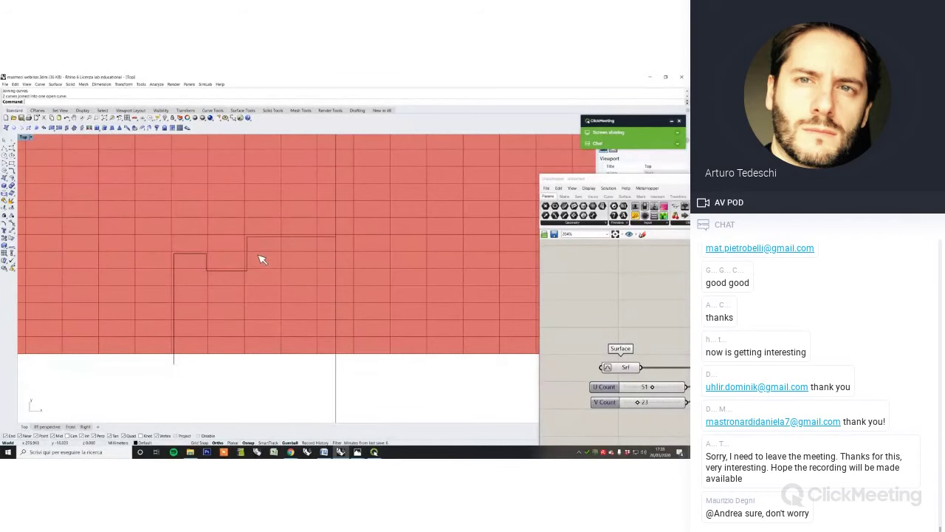
Mirror a copy of the joined stepped curve to the other side of the vertical axis line
{"action": "scroll", "coordinate": [236, 278], "scroll_direction": "up", "scroll_amount": 2}
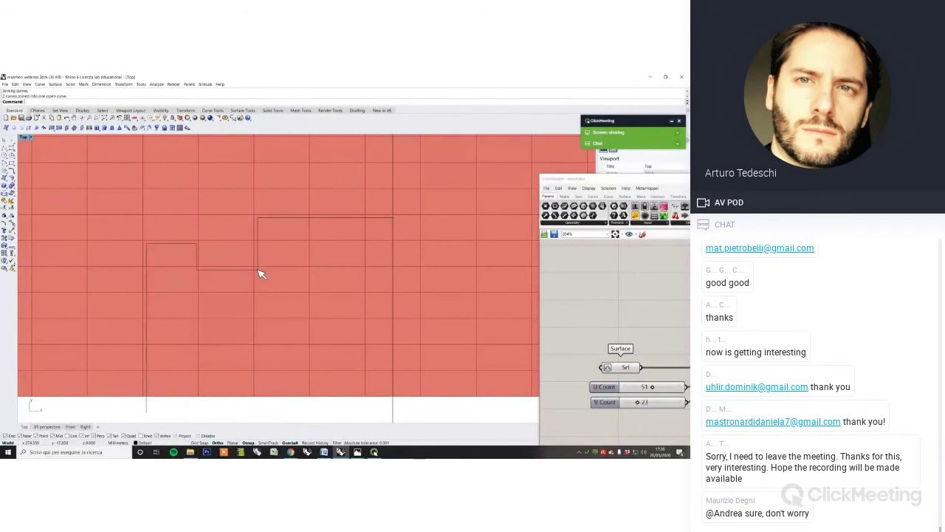
{"action": "scroll", "coordinate": [260, 274], "scroll_direction": "down", "scroll_amount": 3}
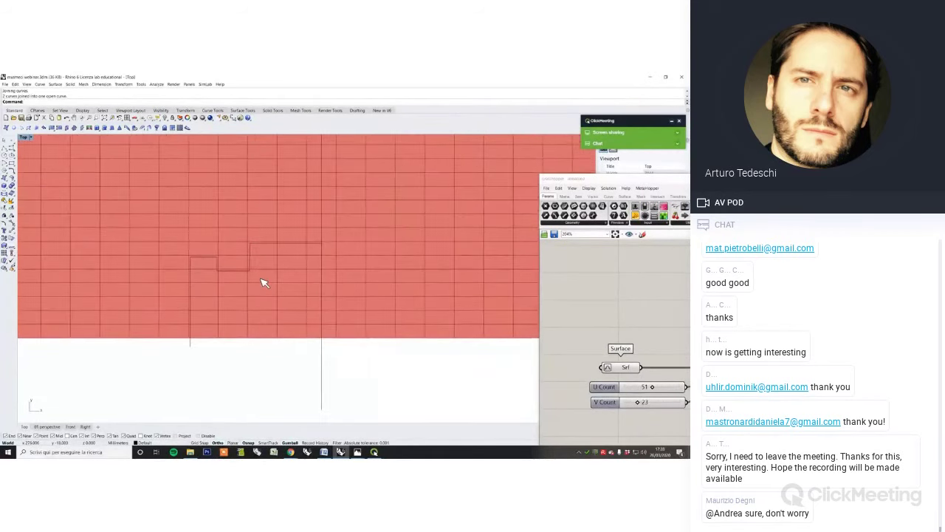
{"action": "right_click_drag", "start_coordinate": [260, 279], "coordinate": [253, 277]}
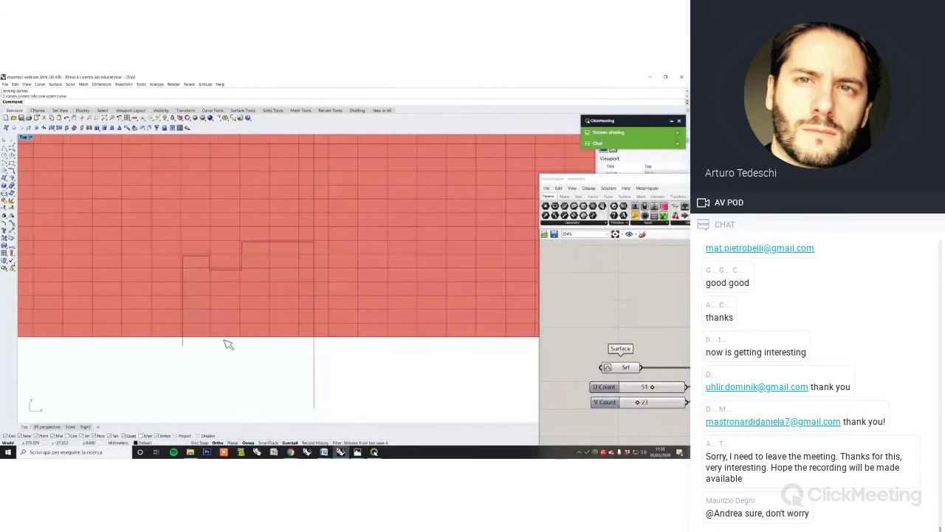
{"action": "left_click_drag", "start_coordinate": [194, 353], "coordinate": [179, 345]}
{"action": "left_click", "coordinate": [179, 345]}
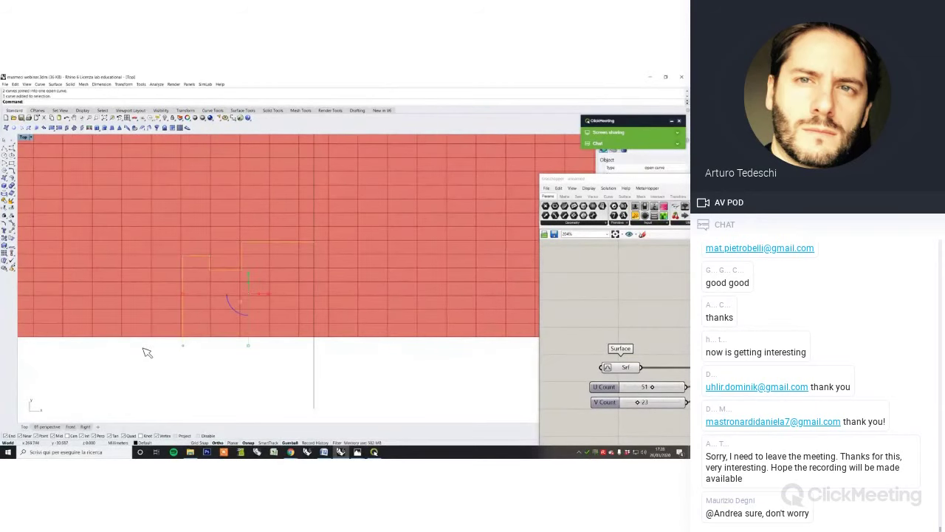
{"action": "left_click", "coordinate": [14, 233]}
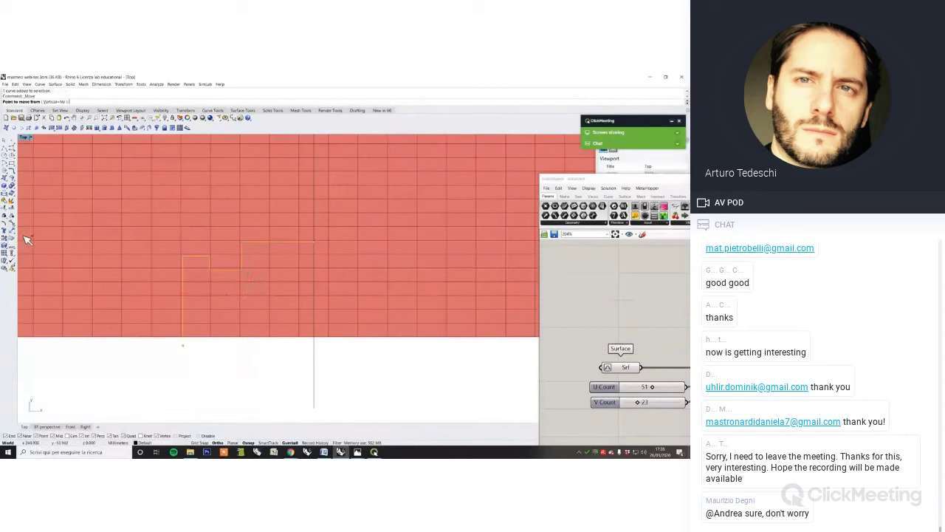
{"action": "left_click", "coordinate": [182, 344]}
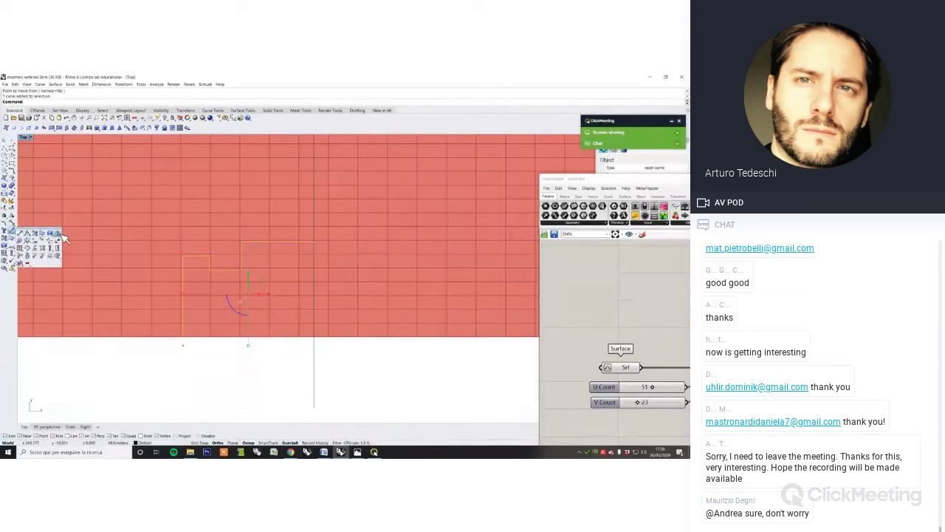
{"action": "left_click", "coordinate": [60, 237]}
{"action": "left_click", "coordinate": [314, 388]}
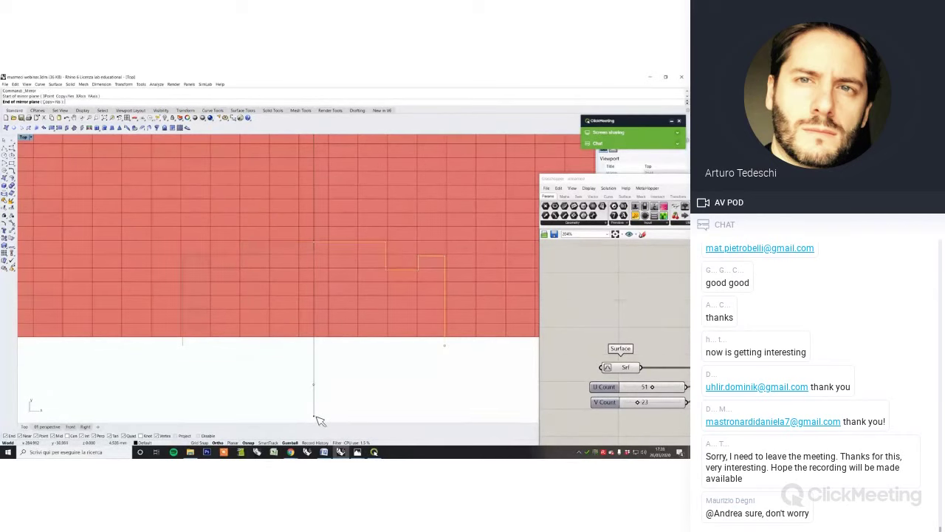
{"action": "left_click", "coordinate": [303, 402]}
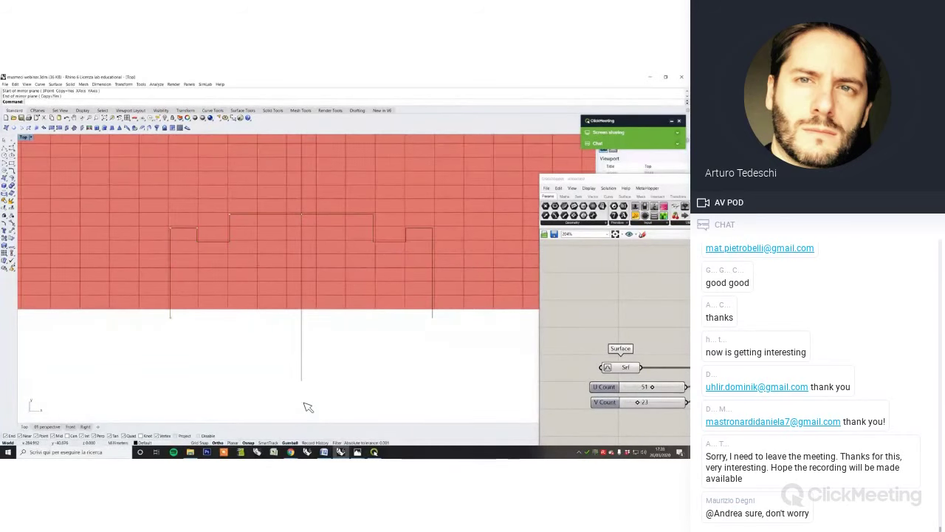
Draw a horizontal polyline below the mesh connecting the lower ends of the original and mirrored curves
{"action": "left_click", "coordinate": [11, 153]}
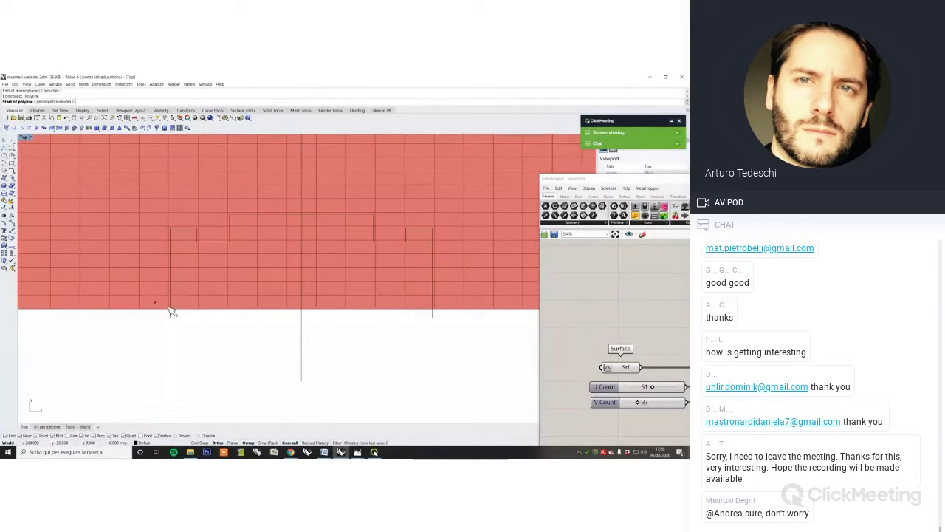
{"action": "left_click", "coordinate": [170, 317]}
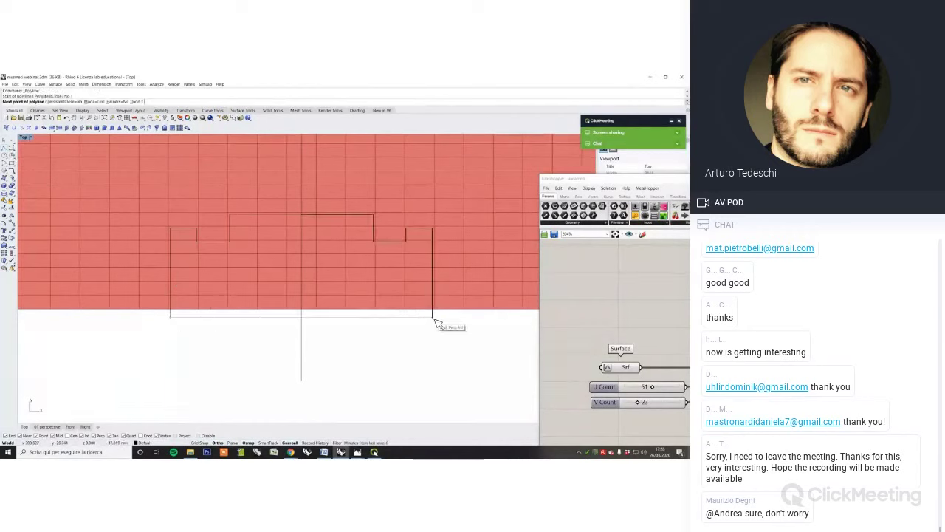
{"action": "left_click", "coordinate": [432, 317]}
{"action": "key", "text": "Return"}
{"action": "right_click_drag", "start_coordinate": [396, 327], "coordinate": [380, 344]}
Join the horizontal line and both stepped curves into one closed outline
{"action": "left_click", "coordinate": [376, 336]}
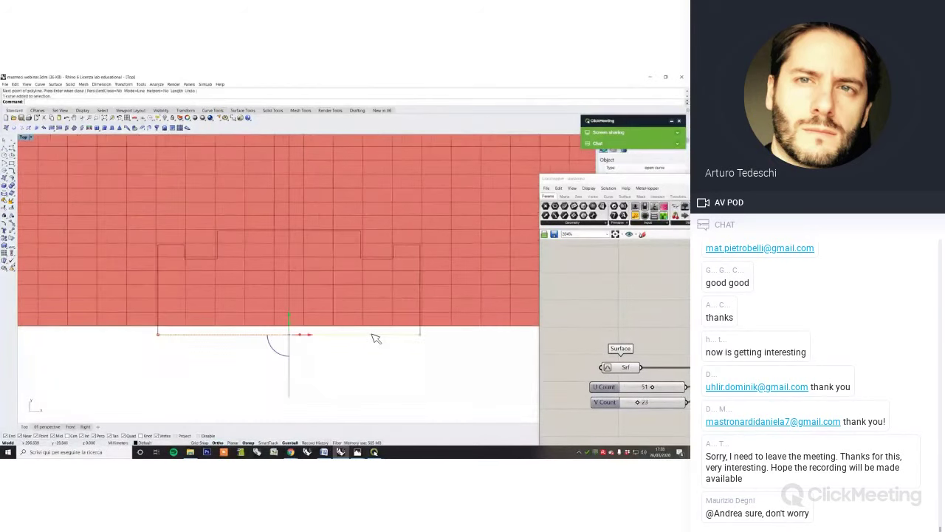
{"action": "left_click", "coordinate": [162, 333], "text": "shift"}
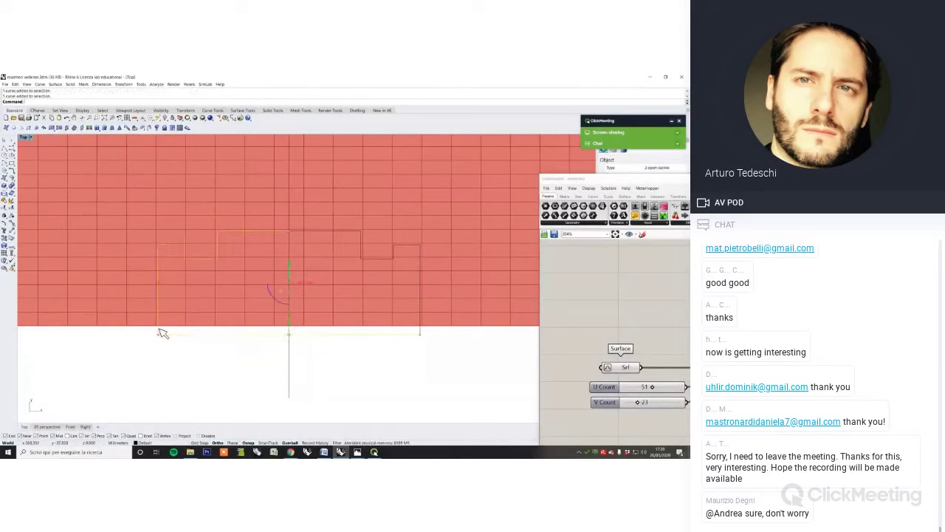
{"action": "left_click", "coordinate": [321, 232], "text": "shift"}
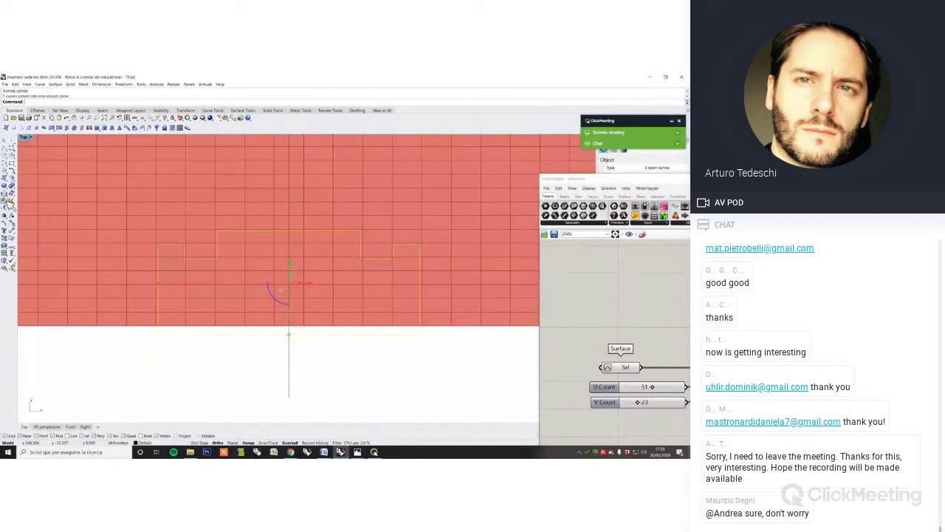
{"action": "left_click", "coordinate": [322, 370]}
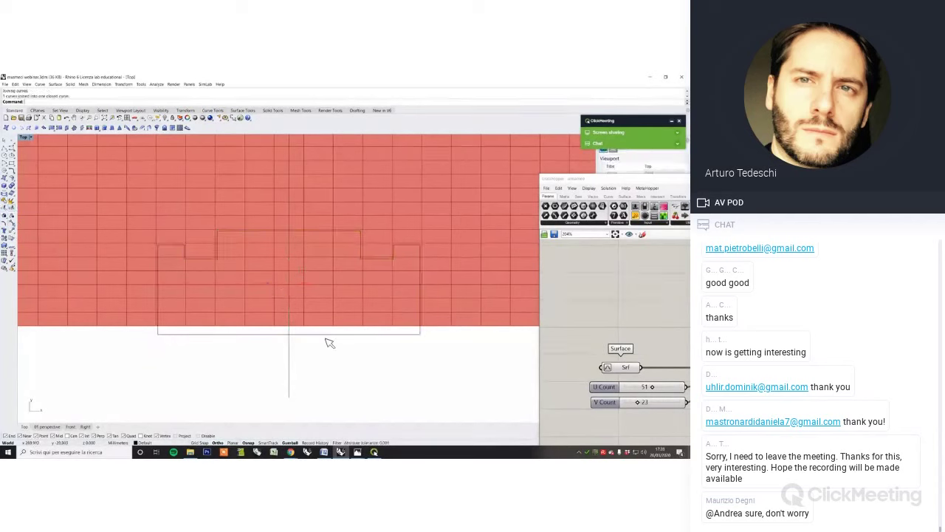
{"action": "left_click", "coordinate": [327, 336]}
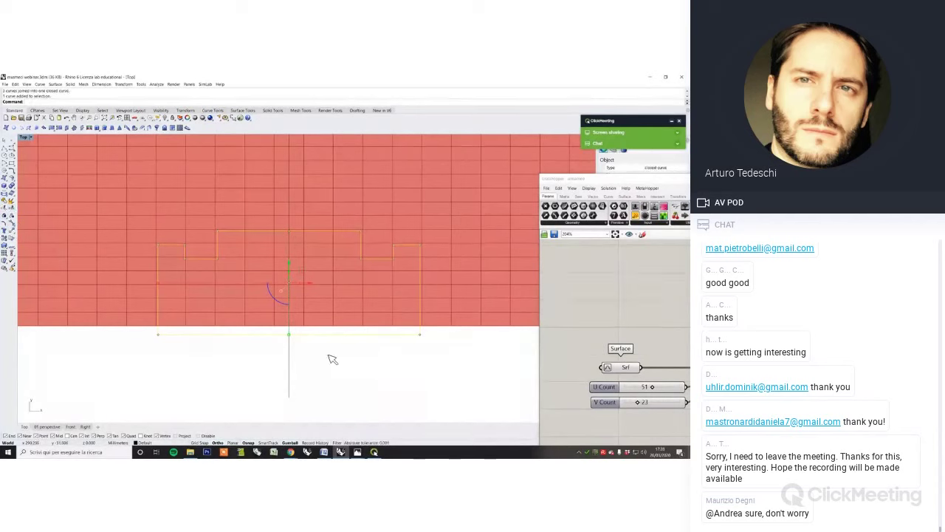
{"action": "left_click", "coordinate": [329, 355]}
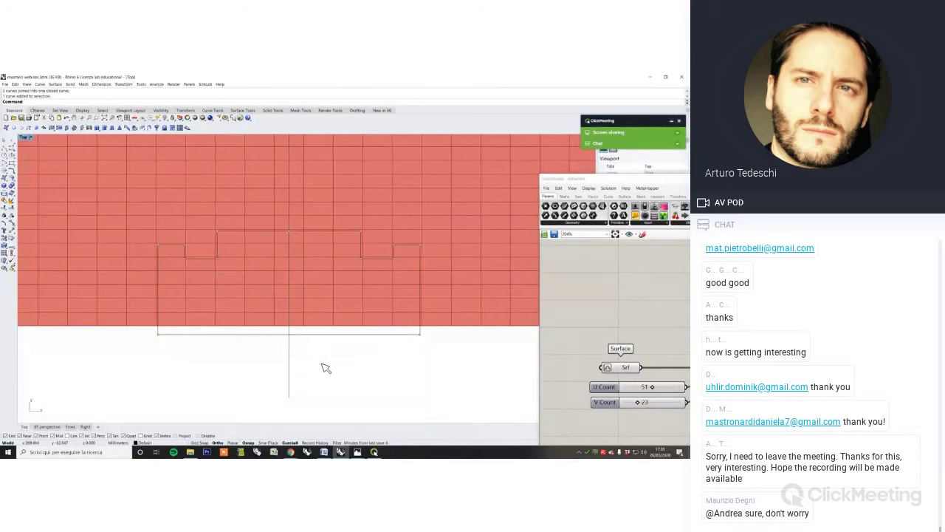
{"action": "scroll", "coordinate": [326, 366], "scroll_direction": "down", "scroll_amount": 8}
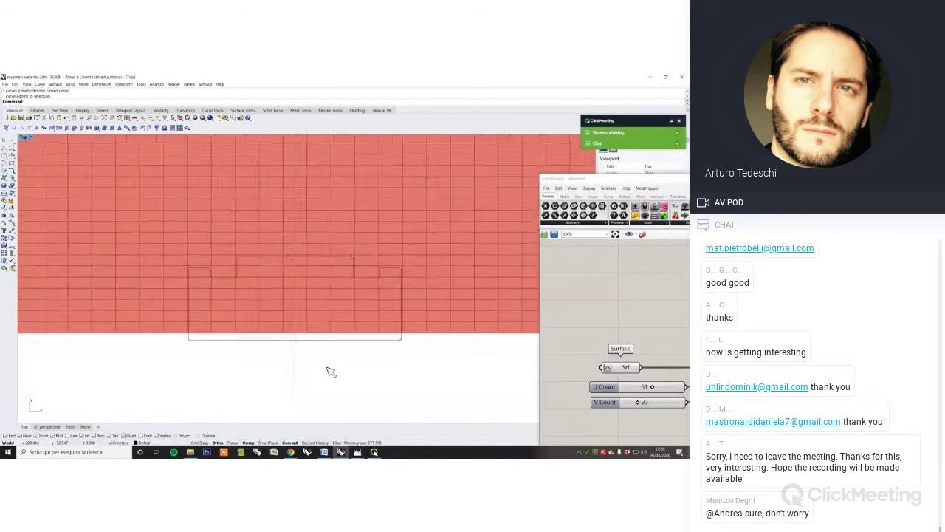
{"action": "scroll", "coordinate": [363, 335], "scroll_direction": "up", "scroll_amount": 8}
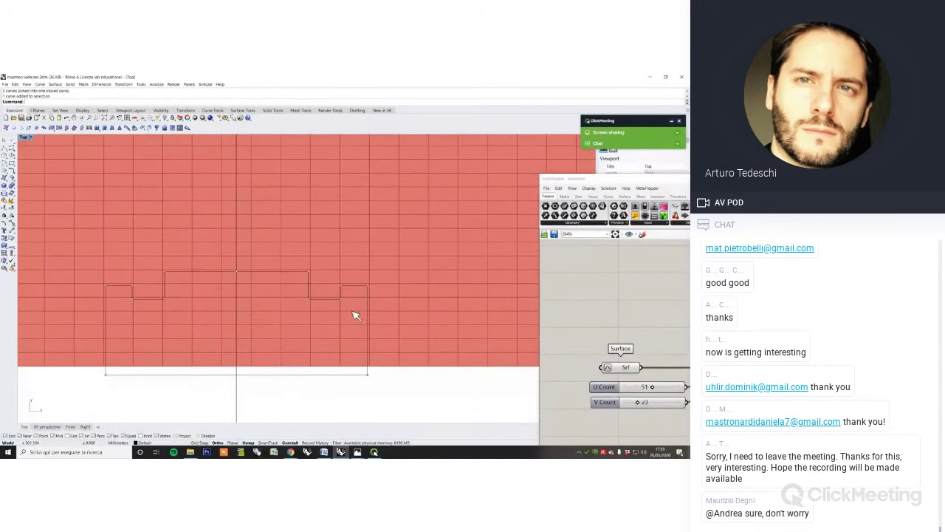
{"action": "right_click_drag", "start_coordinate": [358, 315], "coordinate": [374, 307]}
{"action": "scroll", "coordinate": [376, 306], "scroll_direction": "down", "scroll_amount": 4}
{"action": "right_click_drag", "start_coordinate": [336, 332], "coordinate": [433, 324]}
{"action": "scroll", "coordinate": [273, 326], "scroll_direction": "up", "scroll_amount": 2}
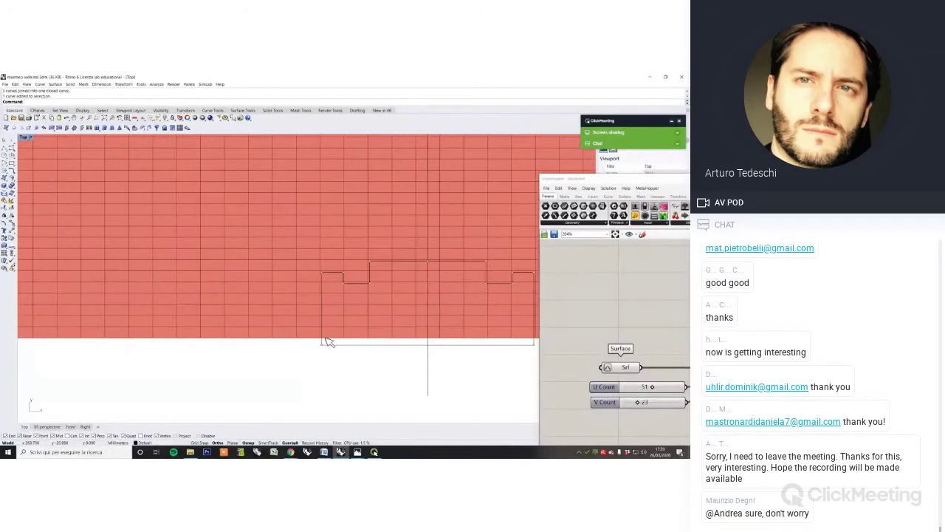
{"action": "right_click_drag", "start_coordinate": [283, 344], "coordinate": [300, 346]}
{"action": "left_click", "coordinate": [5, 149]}
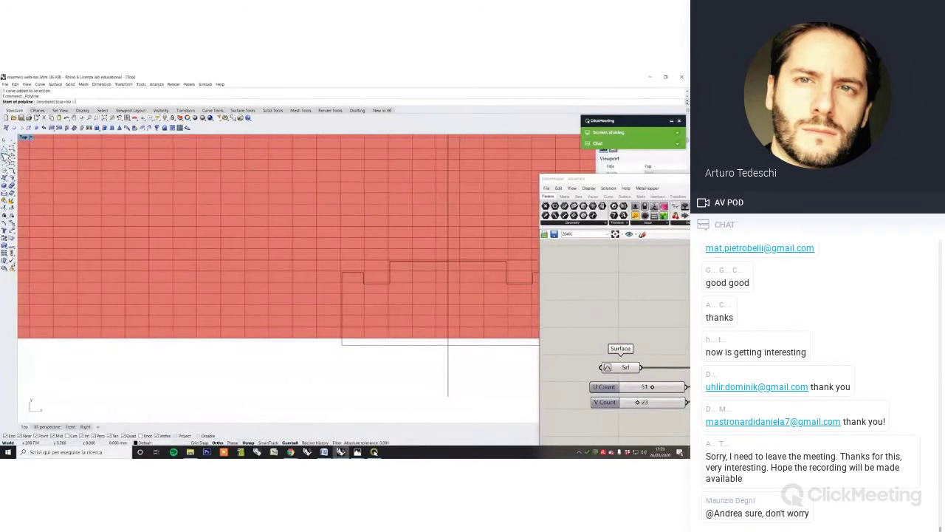
{"action": "scroll", "coordinate": [313, 331], "scroll_direction": "up", "scroll_amount": 2}
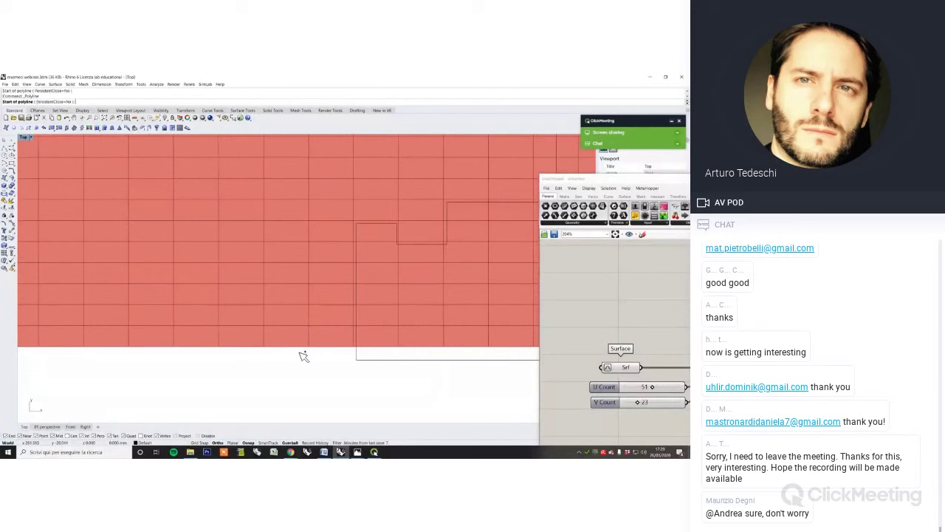
{"action": "scroll", "coordinate": [267, 340], "scroll_direction": "down", "scroll_amount": 5}
{"action": "key", "text": "Escape"}
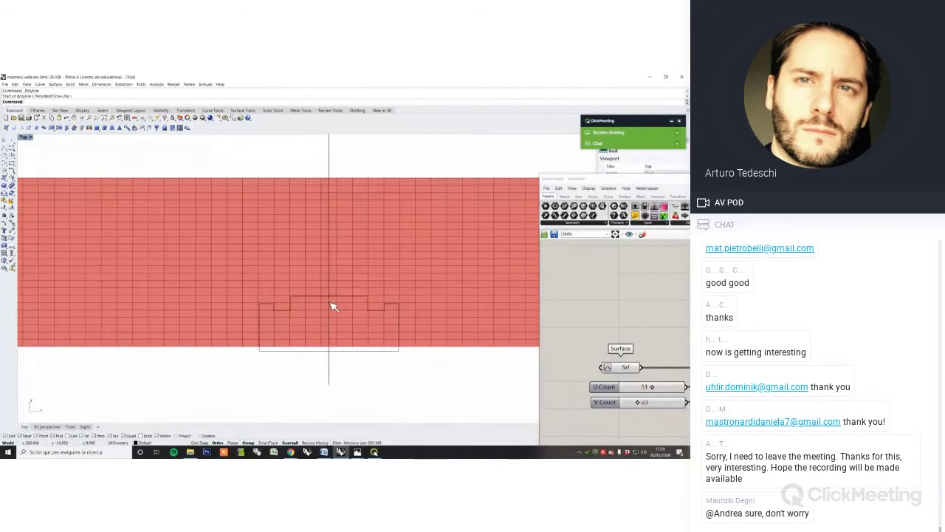
Mirror a copy of the closed stepped outline about the horizontal axis line to the upper edge of the mesh
{"action": "scroll", "coordinate": [312, 316], "scroll_direction": "down", "scroll_amount": 2}
{"action": "left_click", "coordinate": [361, 352]}
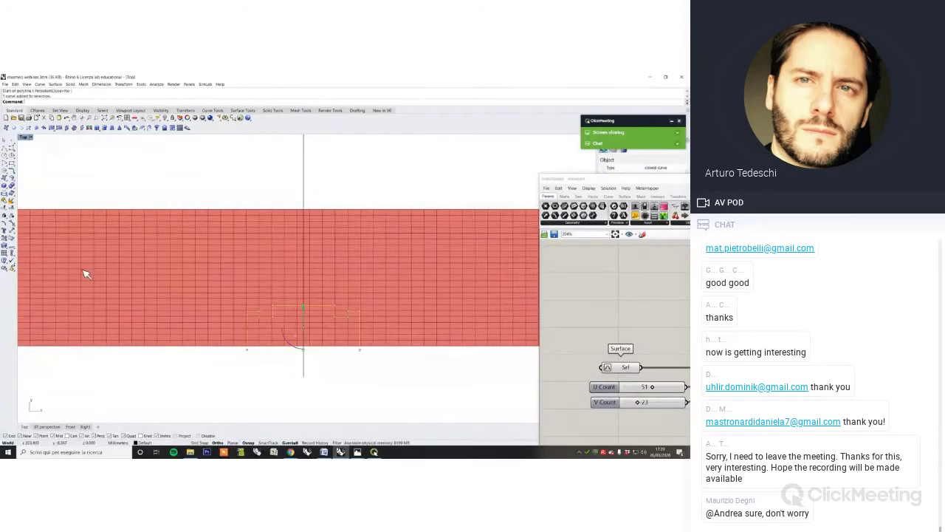
{"action": "left_click", "coordinate": [11, 233]}
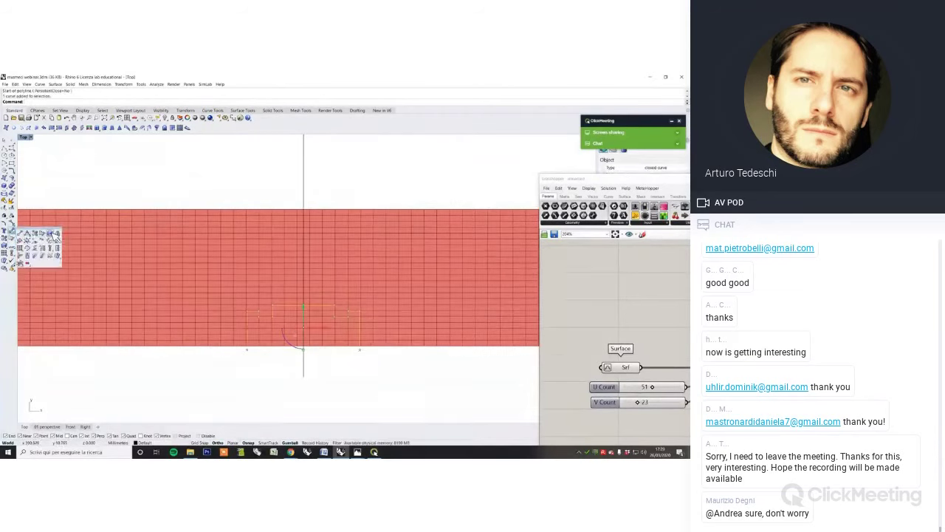
{"action": "left_click", "coordinate": [58, 234]}
{"action": "scroll", "coordinate": [405, 247], "scroll_direction": "down", "scroll_amount": 6}
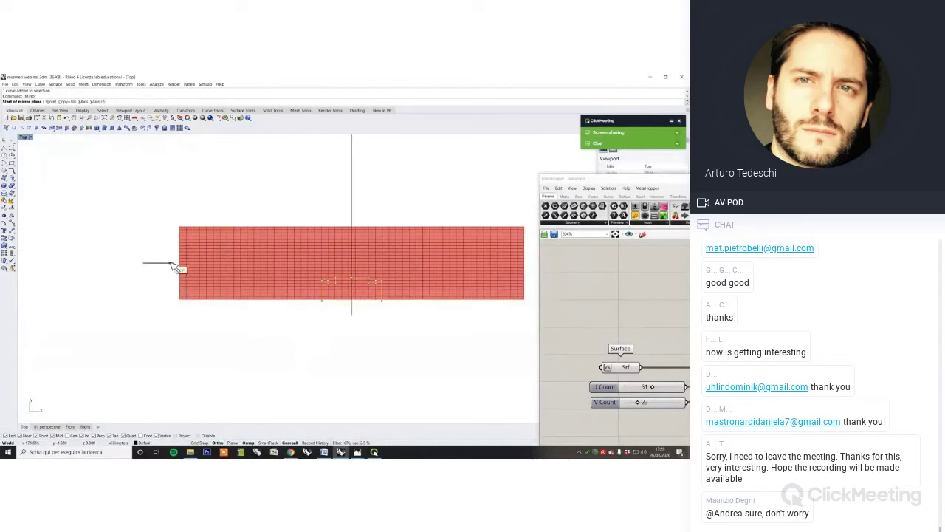
{"action": "left_click", "coordinate": [111, 260]}
{"action": "left_click", "coordinate": [356, 260]}
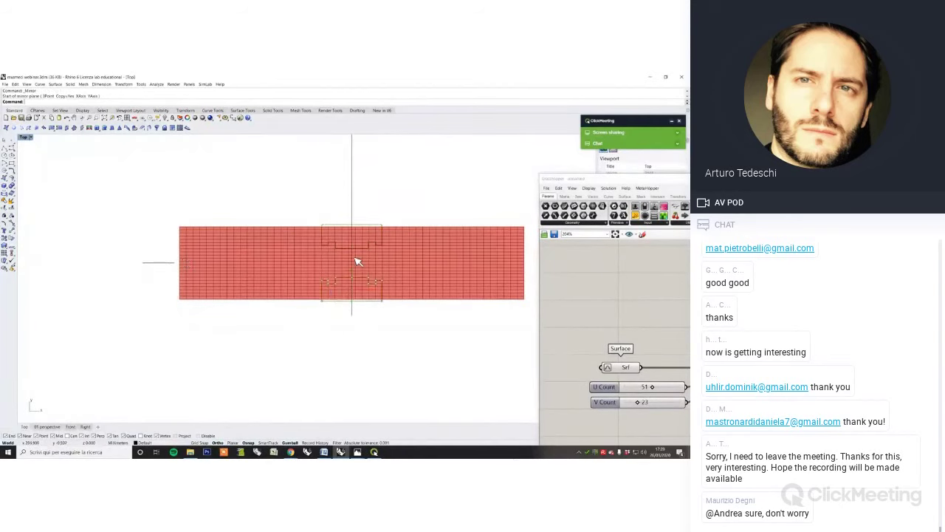
Draw a rectangle overlapping the mesh's lower edge beside the stepped outline, about eight columns wide and two rows high
{"action": "scroll", "coordinate": [374, 264], "scroll_direction": "up", "scroll_amount": 4}
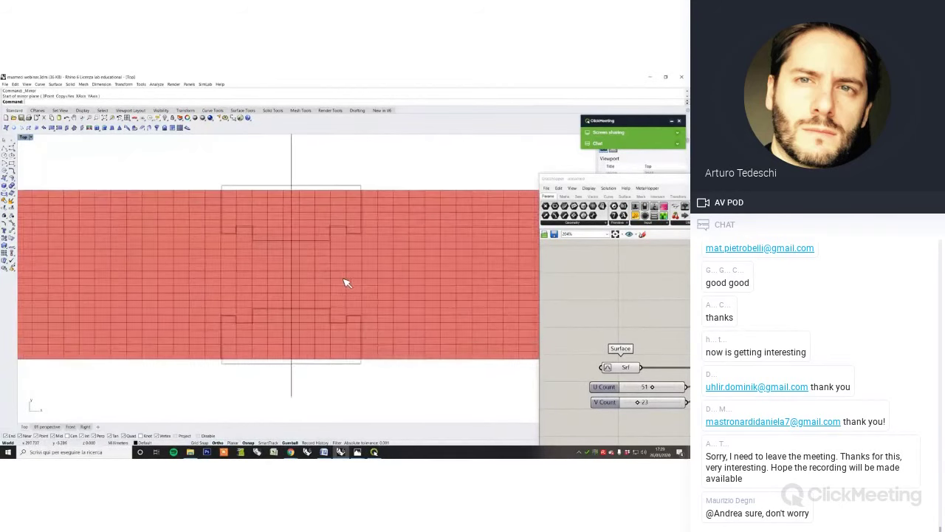
{"action": "right_click_drag", "start_coordinate": [346, 283], "coordinate": [303, 282]}
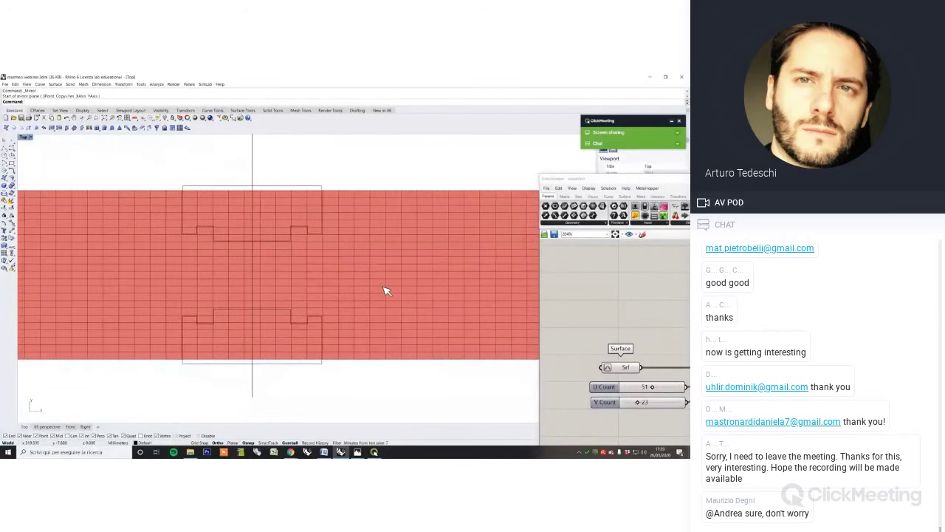
{"action": "scroll", "coordinate": [205, 325], "scroll_direction": "up", "scroll_amount": 5}
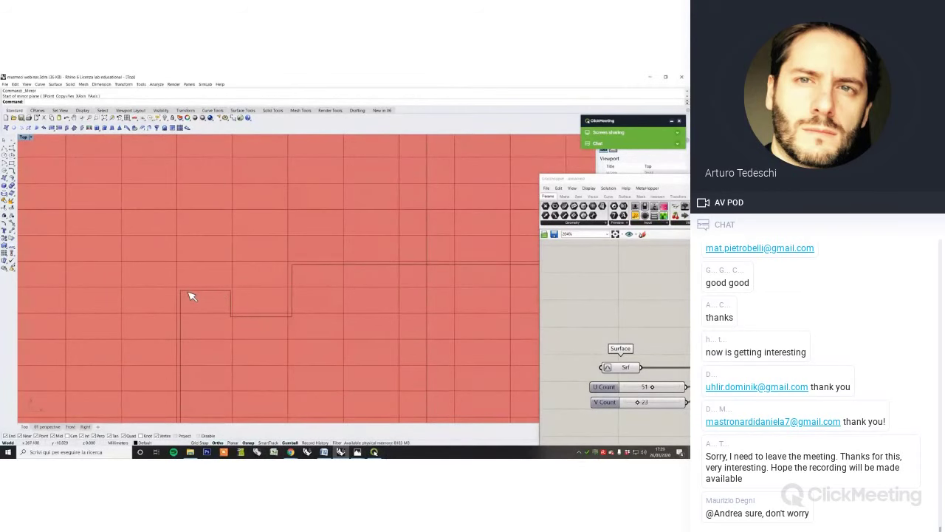
{"action": "scroll", "coordinate": [388, 283], "scroll_direction": "down", "scroll_amount": 4}
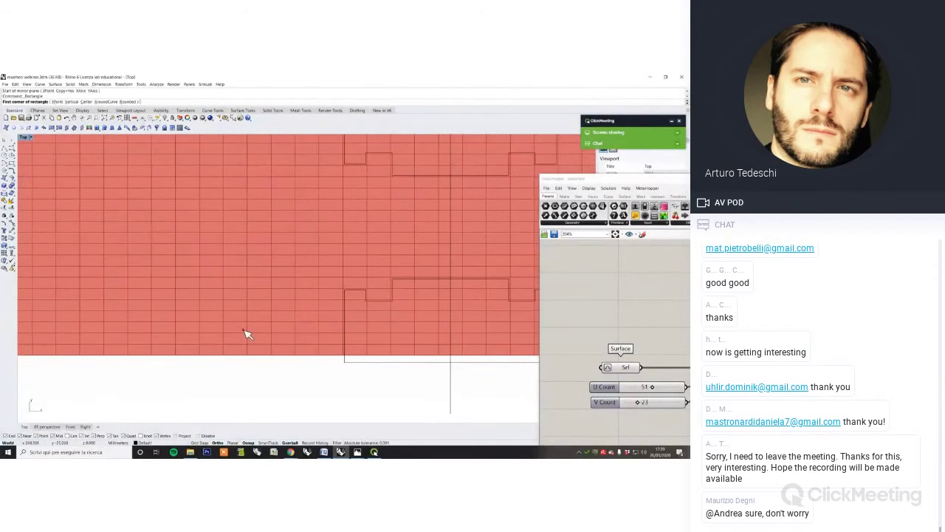
{"action": "scroll", "coordinate": [257, 326], "scroll_direction": "up", "scroll_amount": 2}
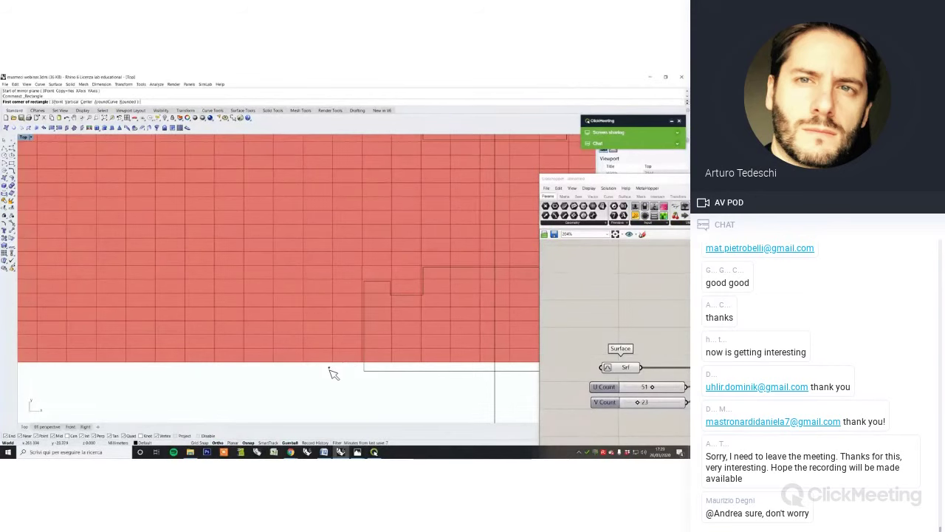
{"action": "left_click", "coordinate": [330, 371]}
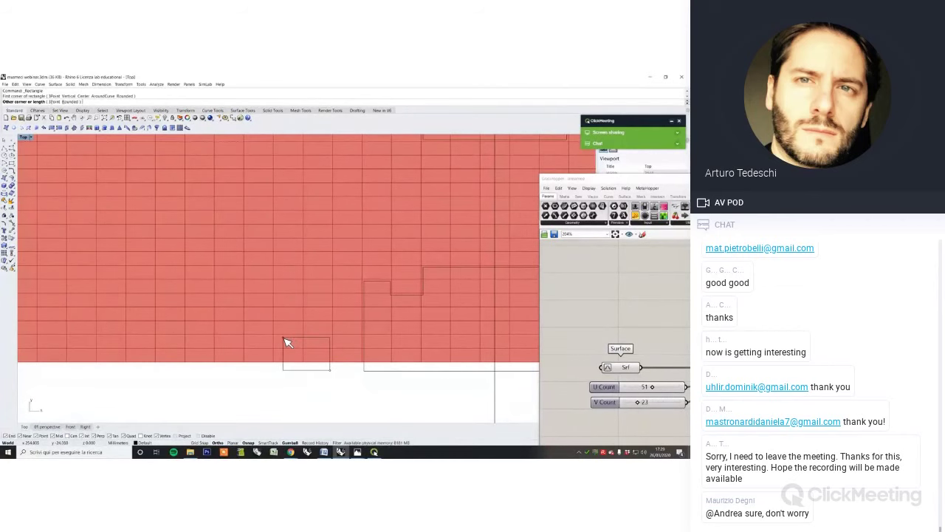
{"action": "right_click_drag", "start_coordinate": [287, 341], "coordinate": [347, 331]}
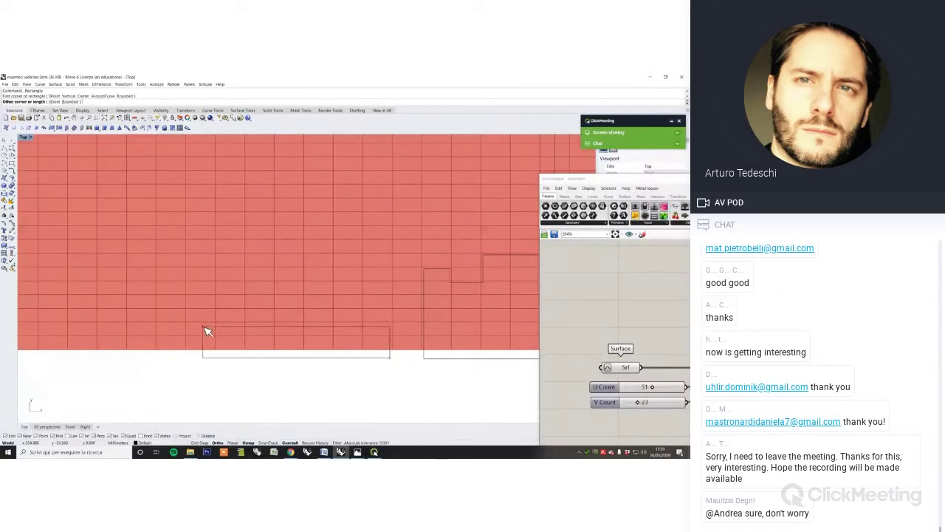
{"action": "scroll", "coordinate": [155, 329], "scroll_direction": "up", "scroll_amount": 1}
{"action": "scroll", "coordinate": [164, 328], "scroll_direction": "up", "scroll_amount": 1}
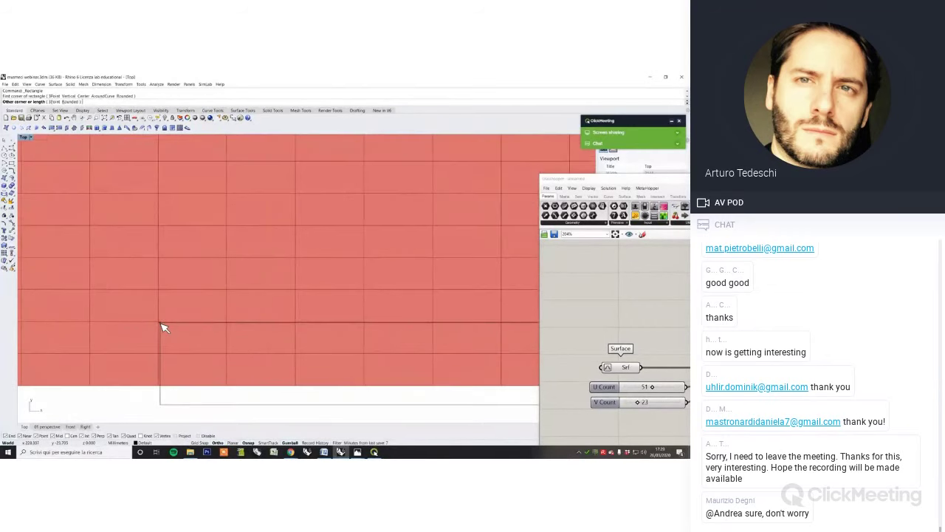
{"action": "left_click", "coordinate": [163, 325]}
Duplicate the rectangle horizontally along the mesh's lower edge, further away from the stepped outline
{"action": "scroll", "coordinate": [244, 329], "scroll_direction": "down", "scroll_amount": 1}
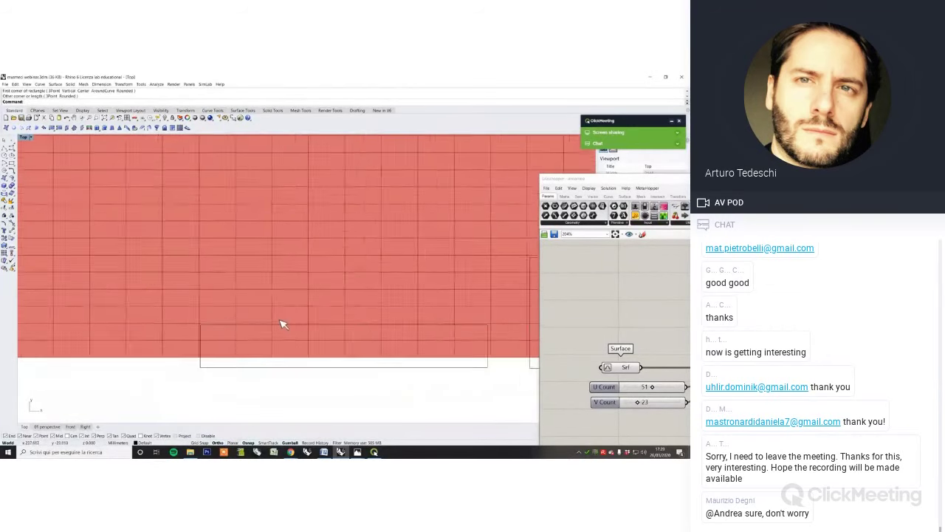
{"action": "scroll", "coordinate": [266, 327], "scroll_direction": "down", "scroll_amount": 1}
{"action": "scroll", "coordinate": [274, 331], "scroll_direction": "down", "scroll_amount": 1}
{"action": "scroll", "coordinate": [293, 347], "scroll_direction": "up", "scroll_amount": 2}
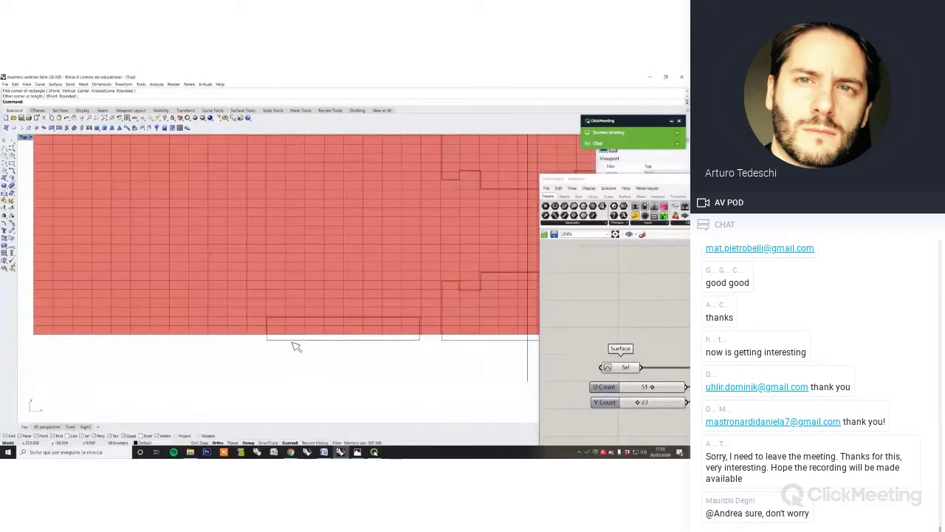
{"action": "left_click", "coordinate": [293, 342]}
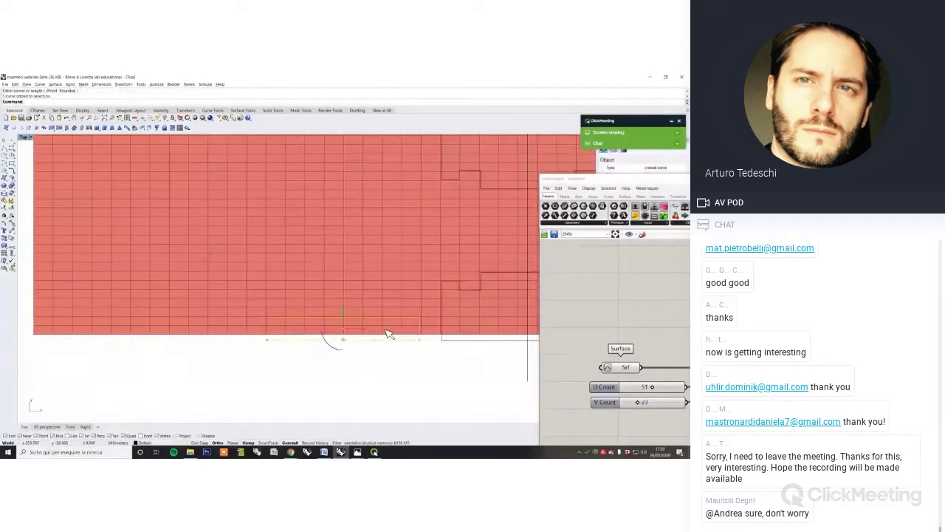
{"action": "left_click_drag", "start_coordinate": [364, 331], "coordinate": [195, 320]}
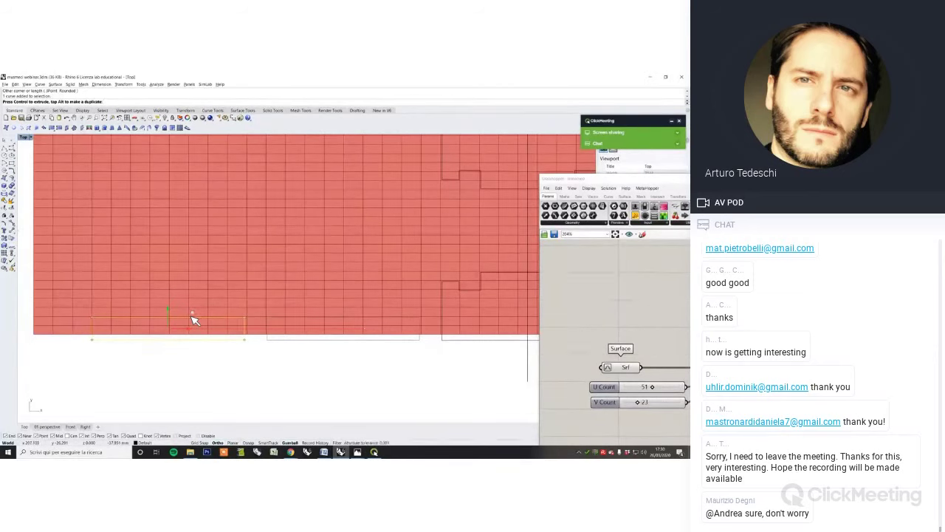
{"action": "left_click", "coordinate": [181, 367]}
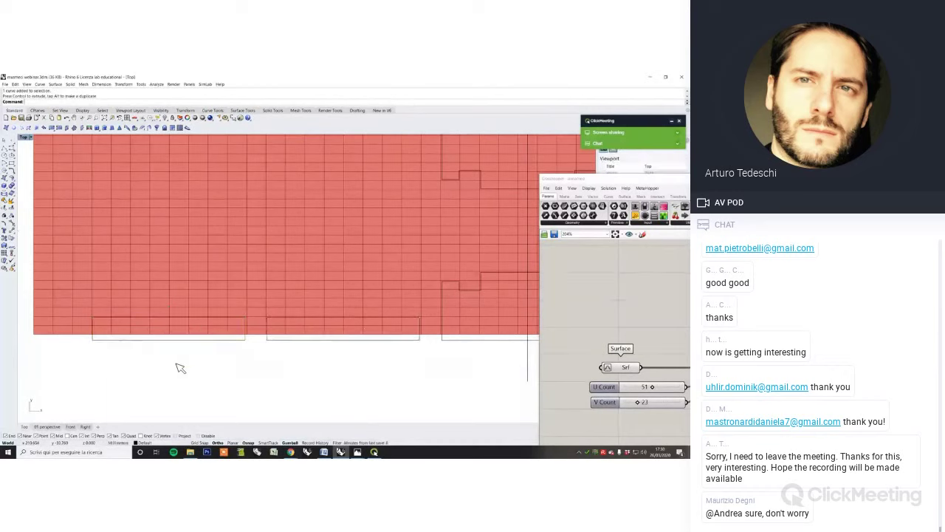
Scale the duplicated rectangle slightly narrower horizontally so its sides sit just inside the mesh lines
{"action": "scroll", "coordinate": [181, 367], "scroll_direction": "up", "scroll_amount": 3}
{"action": "left_click", "coordinate": [101, 337]}
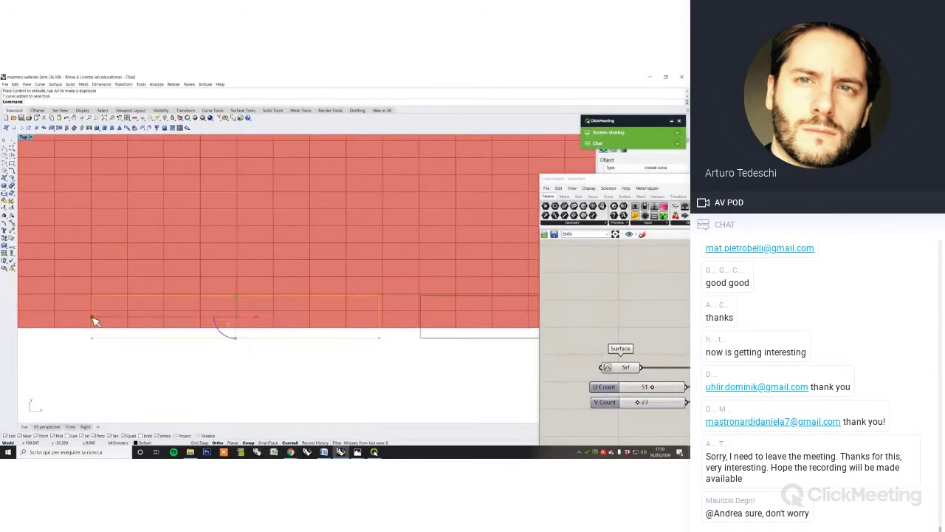
{"action": "left_click", "coordinate": [339, 378]}
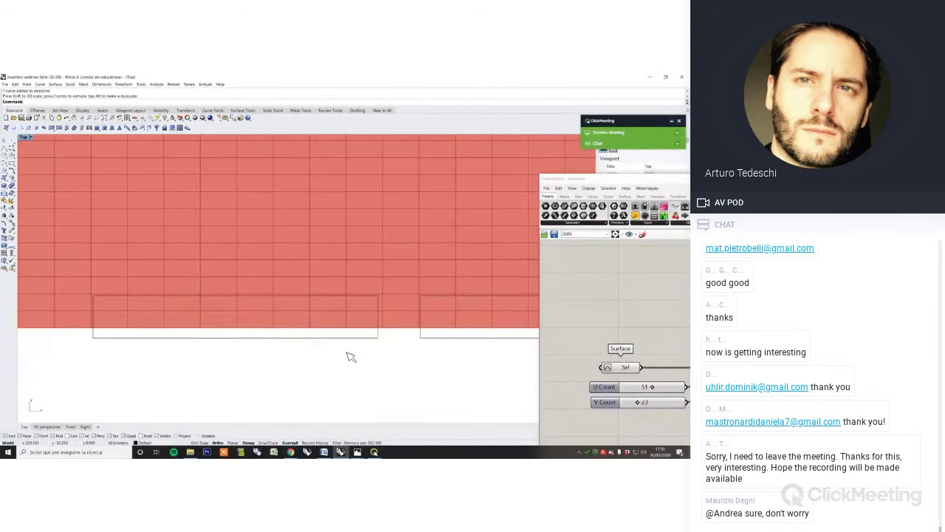
Draw a tall rectangle around the left end of the mesh, enclosing its first two columns and extending past both long edges
{"action": "scroll", "coordinate": [306, 374], "scroll_direction": "down", "scroll_amount": 3}
{"action": "scroll", "coordinate": [332, 353], "scroll_direction": "up", "scroll_amount": 3}
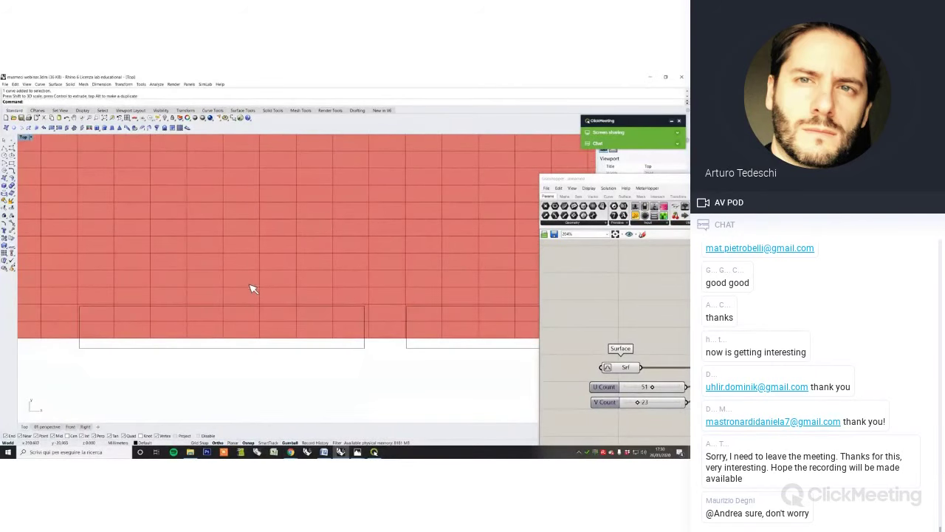
{"action": "scroll", "coordinate": [243, 340], "scroll_direction": "down", "scroll_amount": 1}
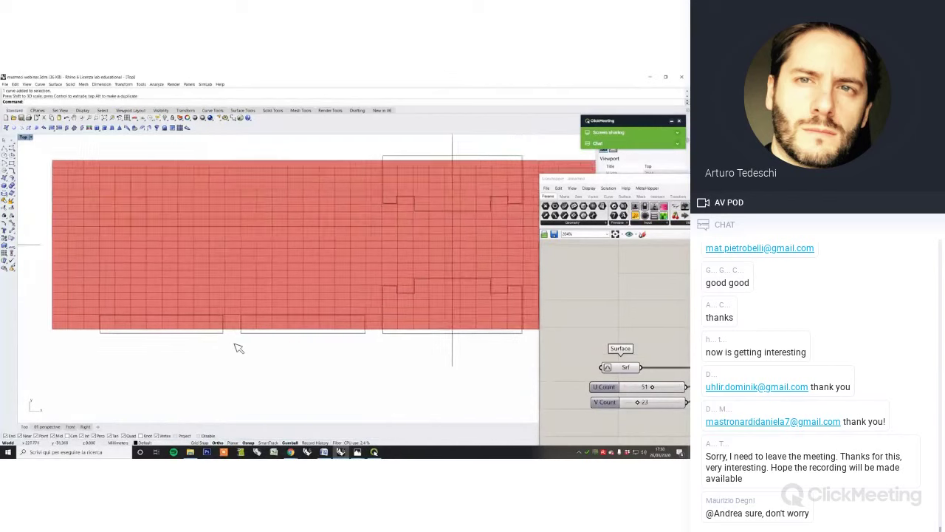
{"action": "scroll", "coordinate": [243, 349], "scroll_direction": "down", "scroll_amount": 1}
{"action": "scroll", "coordinate": [223, 338], "scroll_direction": "up", "scroll_amount": 3}
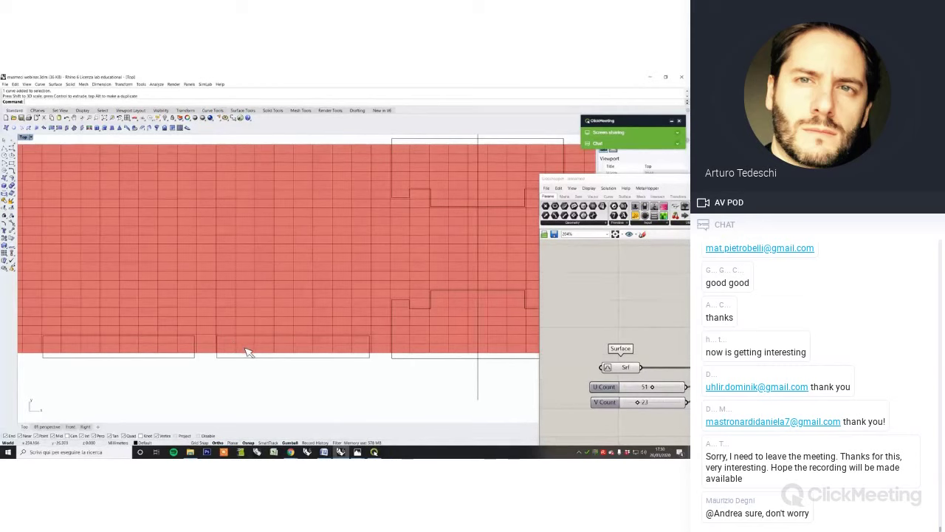
{"action": "scroll", "coordinate": [256, 347], "scroll_direction": "down", "scroll_amount": 4}
{"action": "right_click_drag", "start_coordinate": [158, 358], "coordinate": [277, 358]}
{"action": "scroll", "coordinate": [187, 342], "scroll_direction": "up", "scroll_amount": 6}
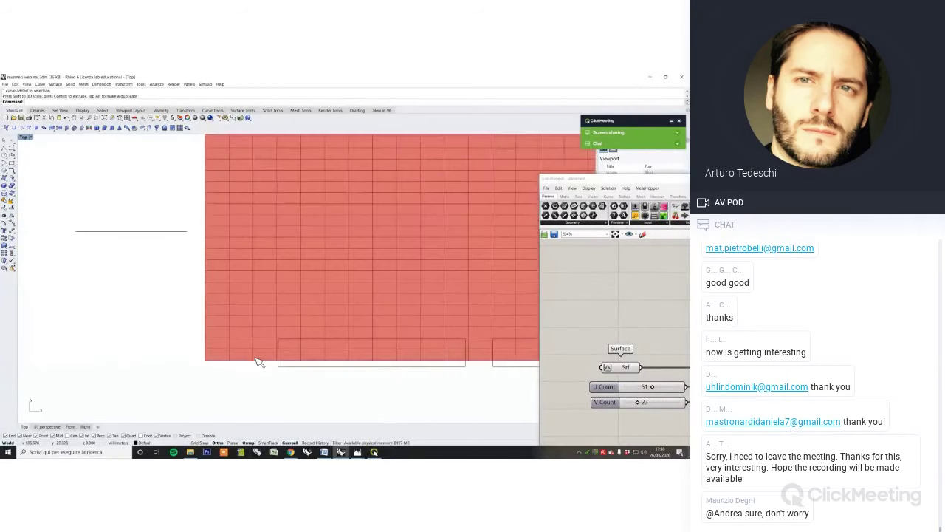
{"action": "scroll", "coordinate": [259, 362], "scroll_direction": "down", "scroll_amount": 2}
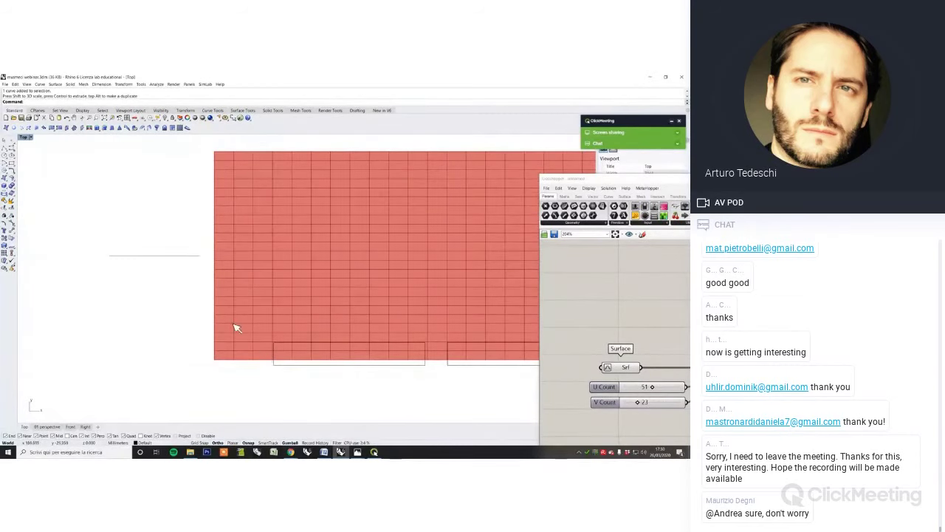
{"action": "left_click", "coordinate": [13, 172]}
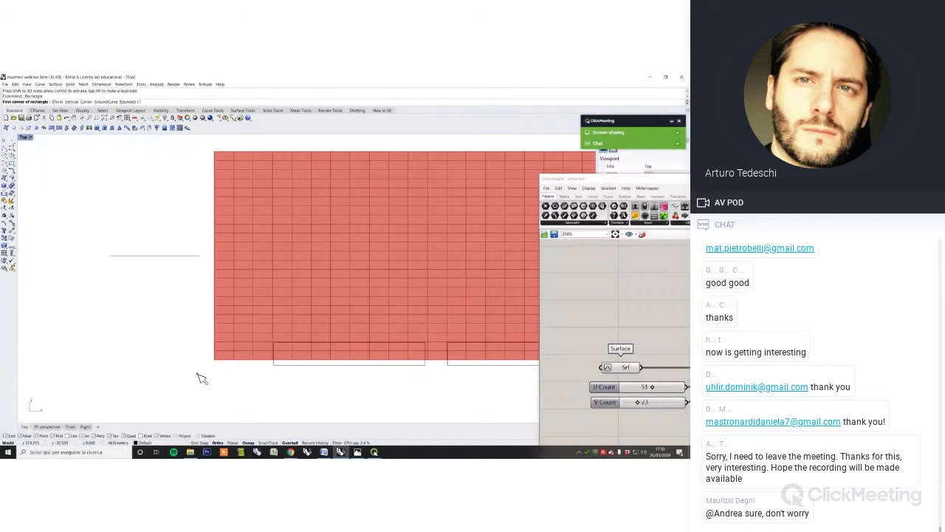
{"action": "left_click", "coordinate": [192, 378]}
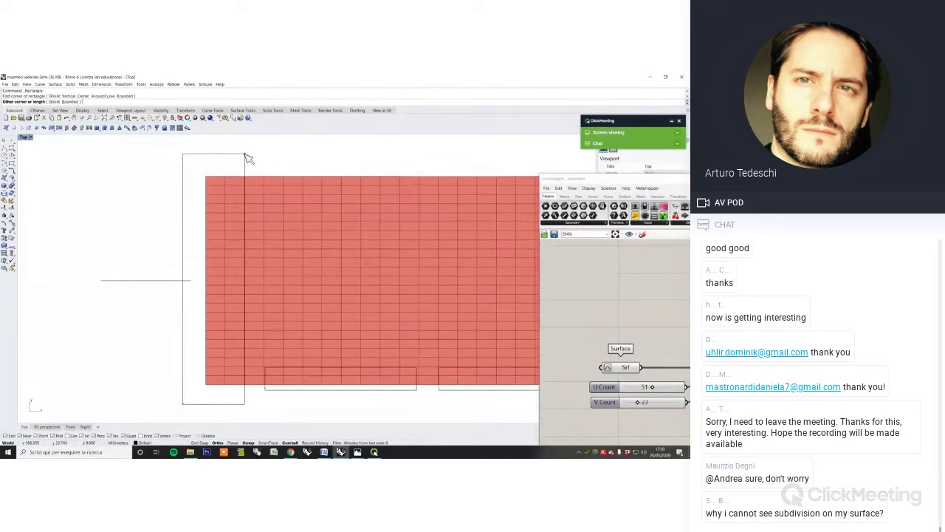
{"action": "left_click", "coordinate": [244, 154]}
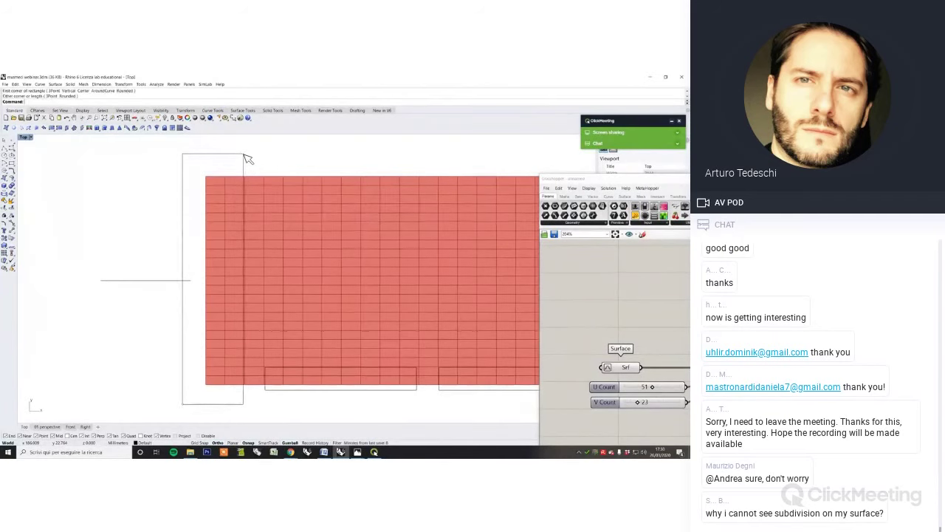
Sketch short diagonal hatch lines inside the lower stepped outline with separate polylines
{"action": "scroll", "coordinate": [414, 331], "scroll_direction": "down", "scroll_amount": 4}
{"action": "right_click_drag", "start_coordinate": [413, 332], "coordinate": [217, 295]}
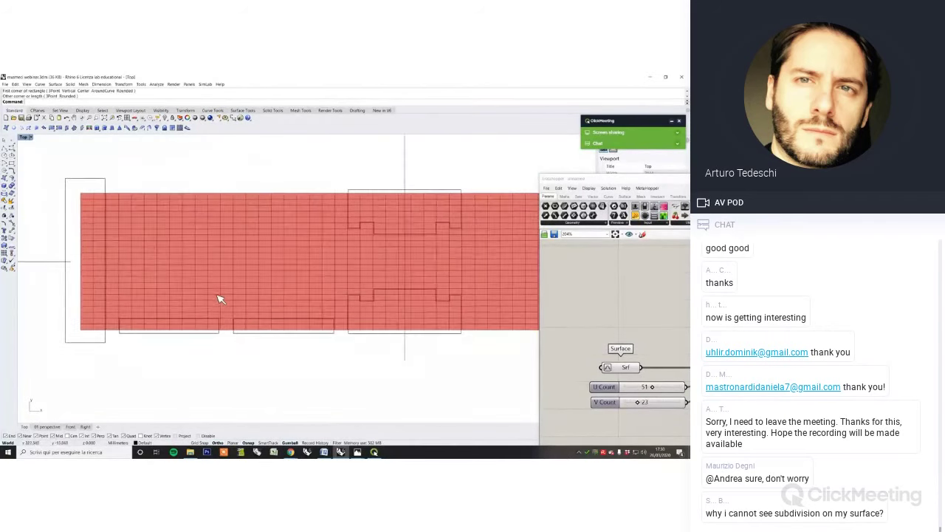
{"action": "left_click", "coordinate": [4, 148]}
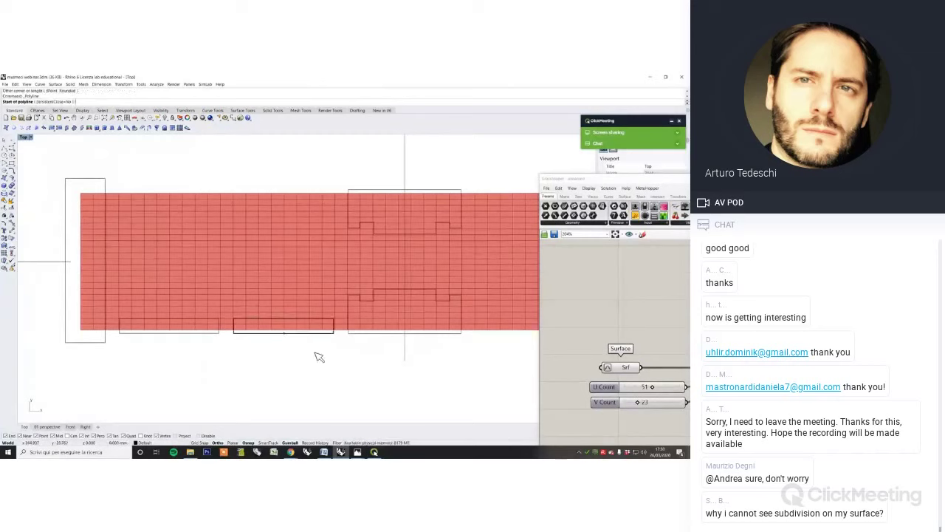
{"action": "left_click", "coordinate": [347, 294]}
{"action": "left_click", "coordinate": [374, 336]}
{"action": "right_click", "coordinate": [371, 318]}
{"action": "right_click", "coordinate": [368, 316]}
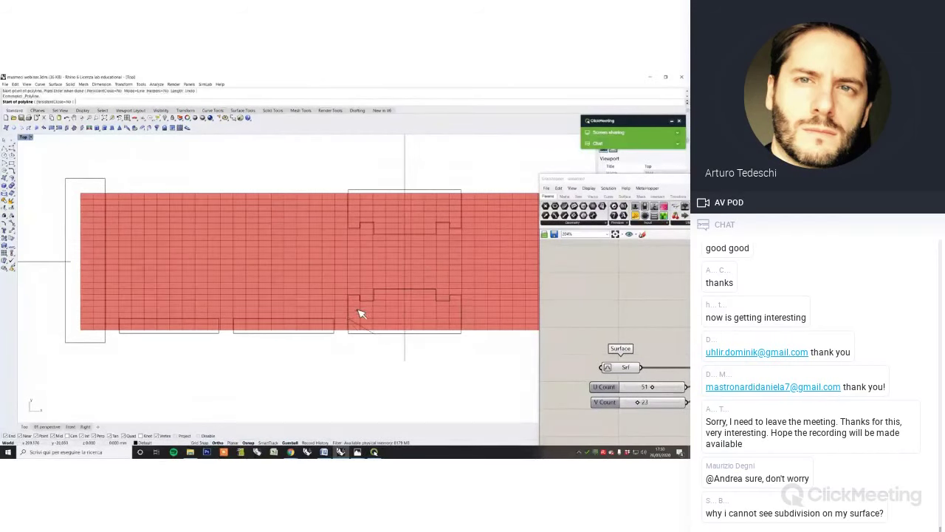
{"action": "left_click", "coordinate": [357, 308]}
{"action": "left_click", "coordinate": [391, 333]}
{"action": "right_click", "coordinate": [385, 322]}
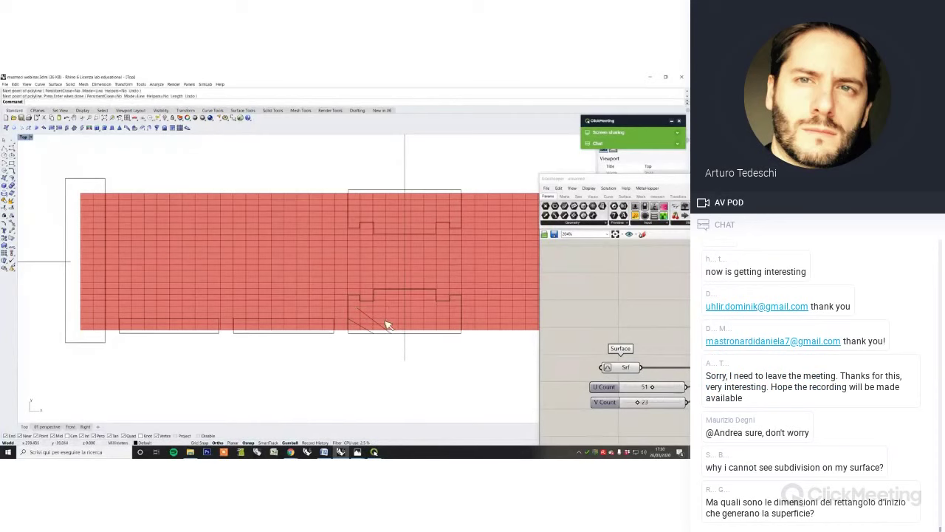
{"action": "right_click", "coordinate": [382, 301]}
{"action": "left_click", "coordinate": [382, 301]}
{"action": "key", "text": "Escape"}
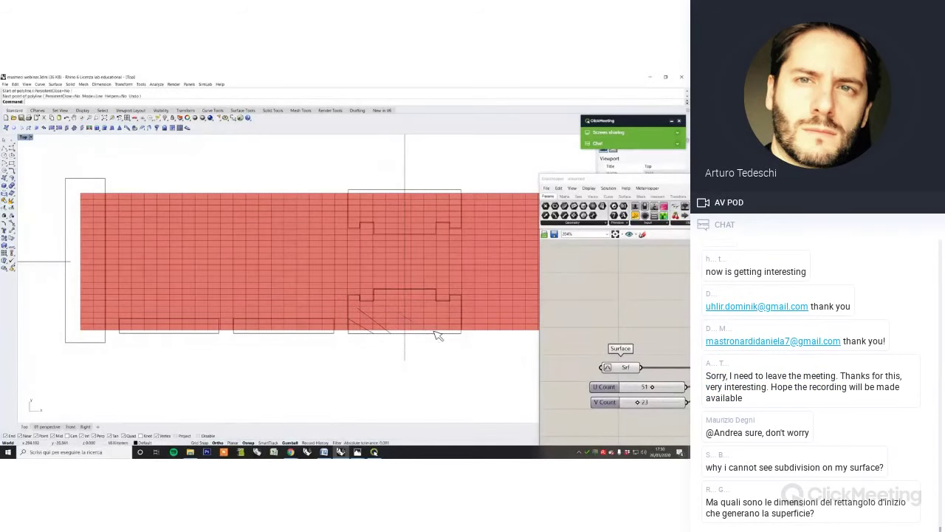
Delete the diagonal hatch lines inside the lower stepped outline
{"action": "left_click", "coordinate": [373, 326]}
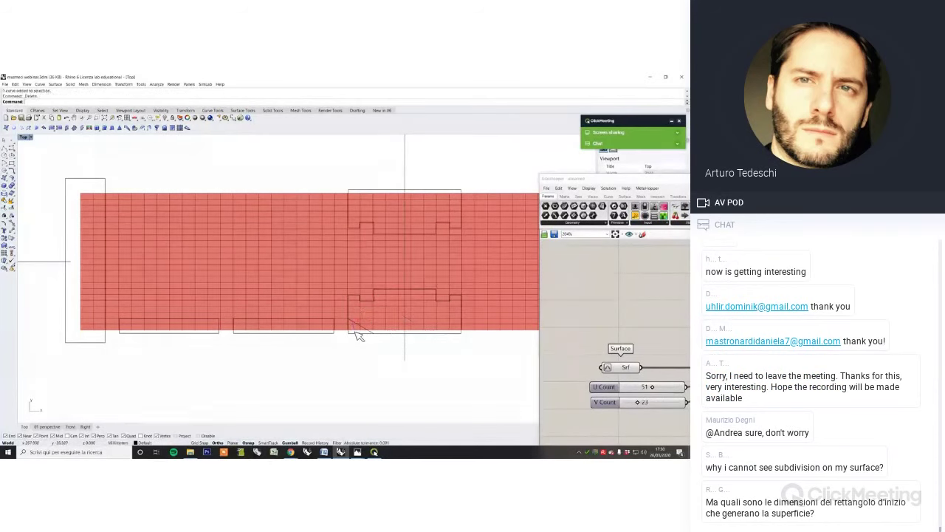
{"action": "key", "text": "Delete"}
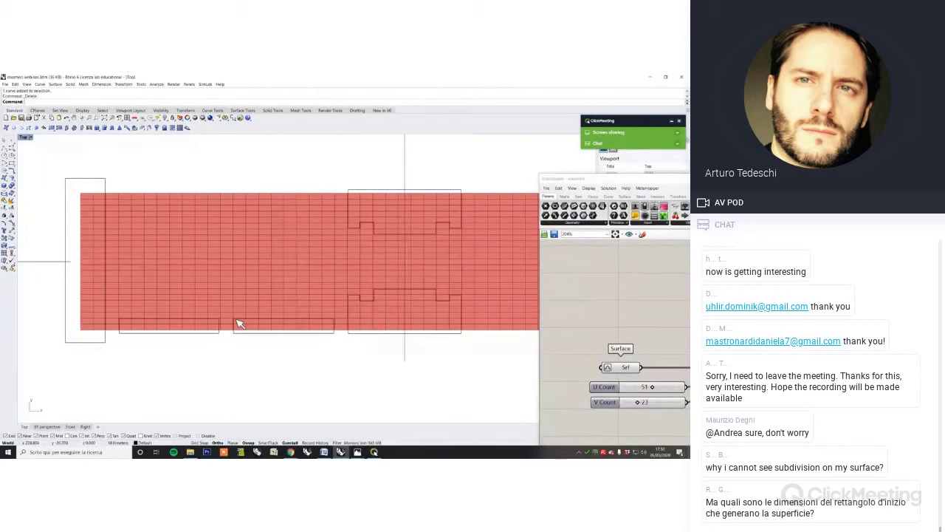
Mirror the two rectangles on the mesh's lower edge across the vertical centre line, keeping the originals
{"action": "scroll", "coordinate": [244, 355], "scroll_direction": "down", "scroll_amount": 2}
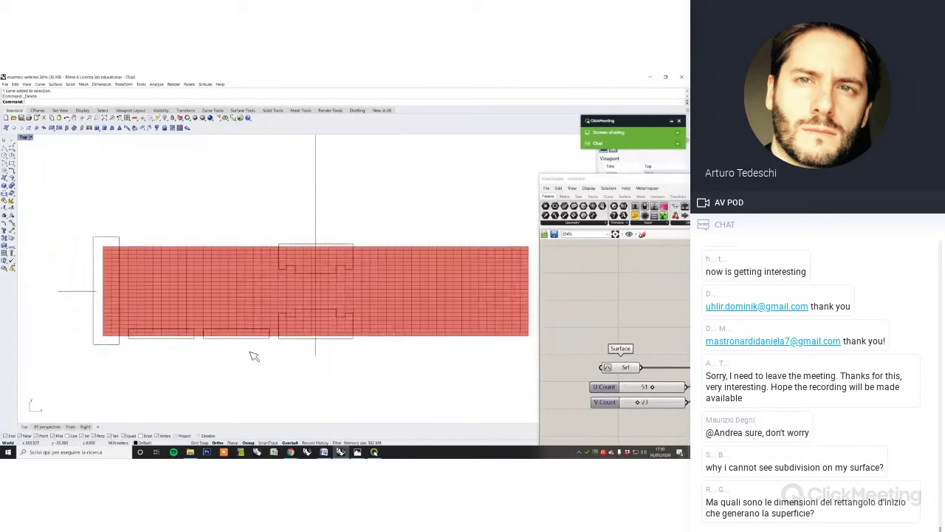
{"action": "left_click", "coordinate": [220, 345]}
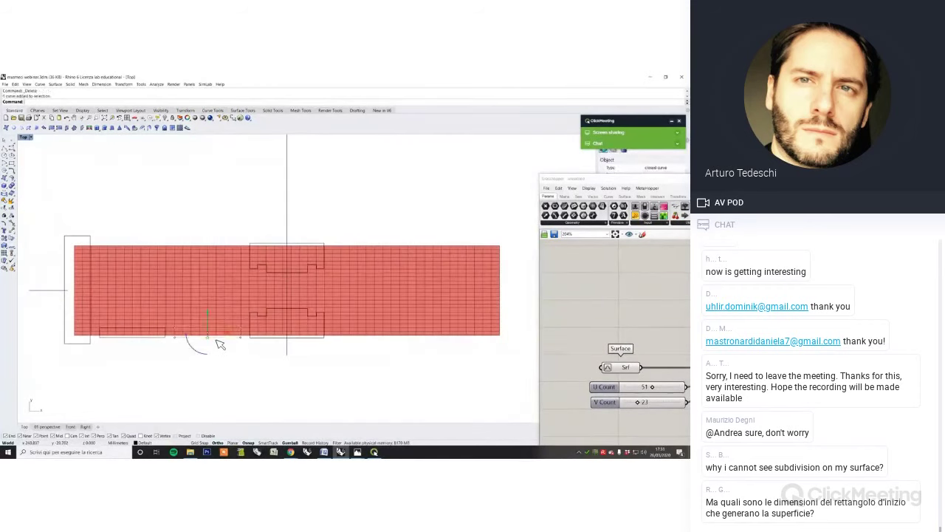
{"action": "left_click", "coordinate": [161, 340], "text": "shift"}
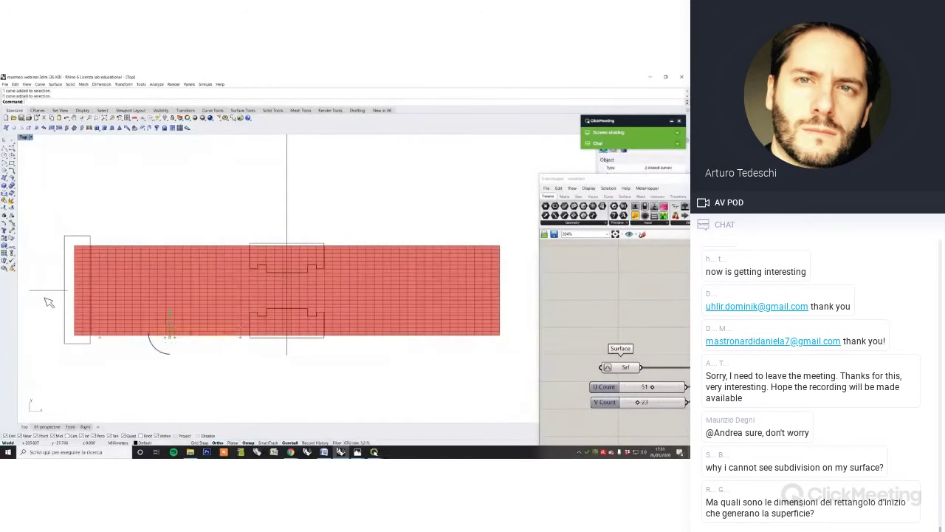
{"action": "left_click", "coordinate": [13, 233]}
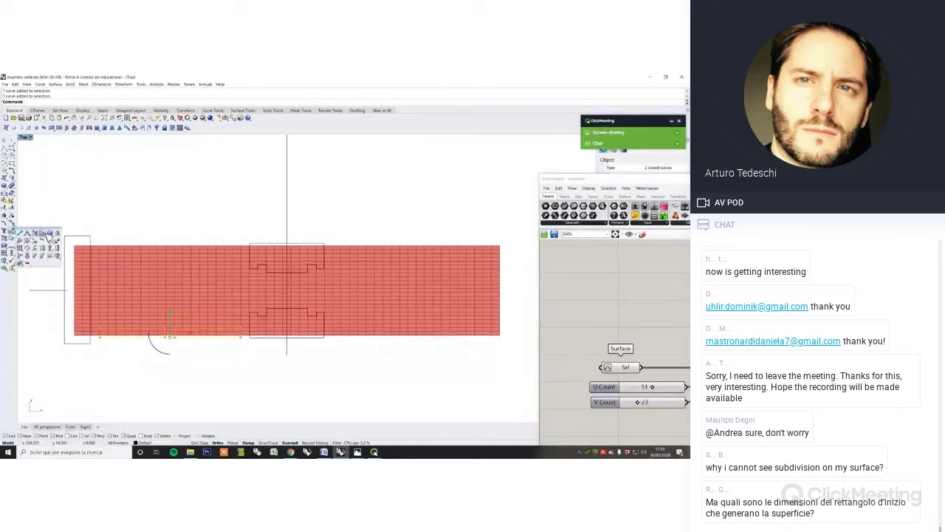
{"action": "left_click", "coordinate": [58, 235]}
{"action": "left_click", "coordinate": [288, 355]}
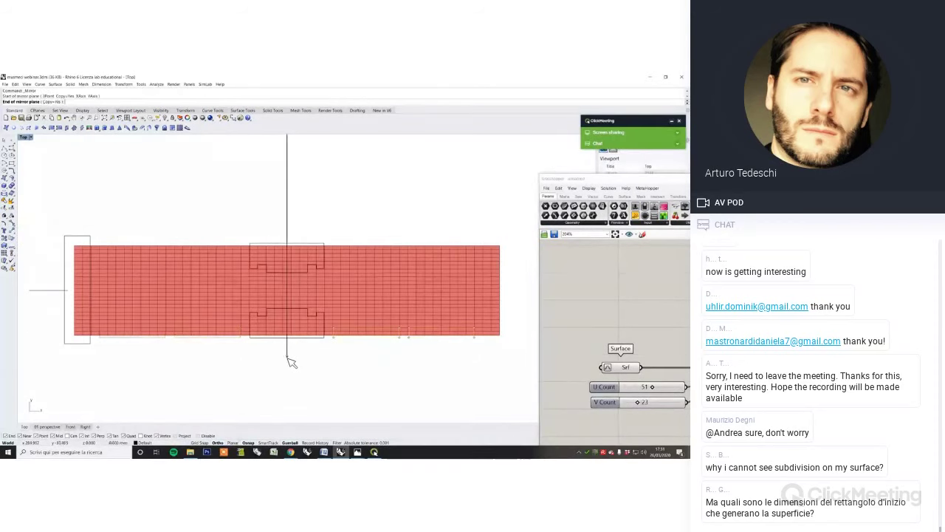
{"action": "left_click", "coordinate": [294, 399]}
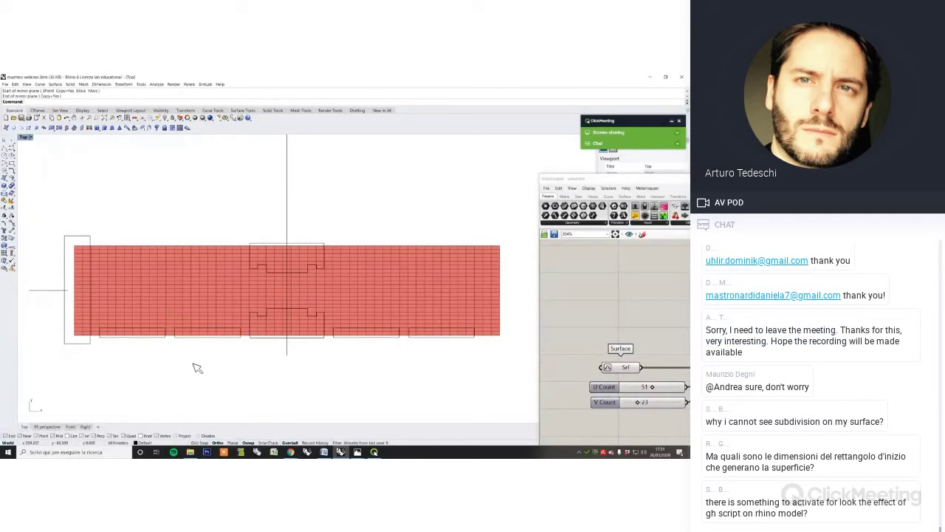
Mirror the four lower-edge rectangles across the horizontal centre line onto the mesh's upper edge, keeping the originals
{"action": "left_click", "coordinate": [166, 342]}
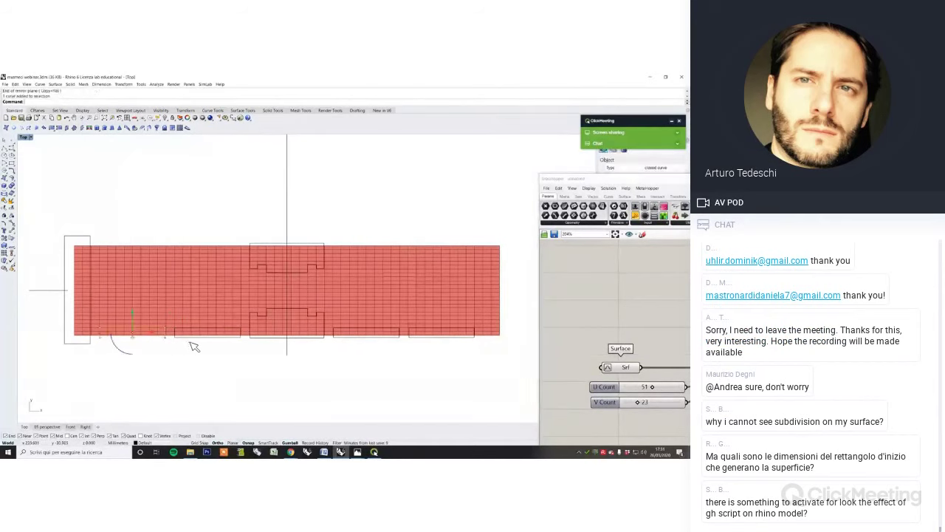
{"action": "left_click", "coordinate": [203, 338], "text": "shift"}
{"action": "left_click", "coordinate": [356, 341], "text": "shift"}
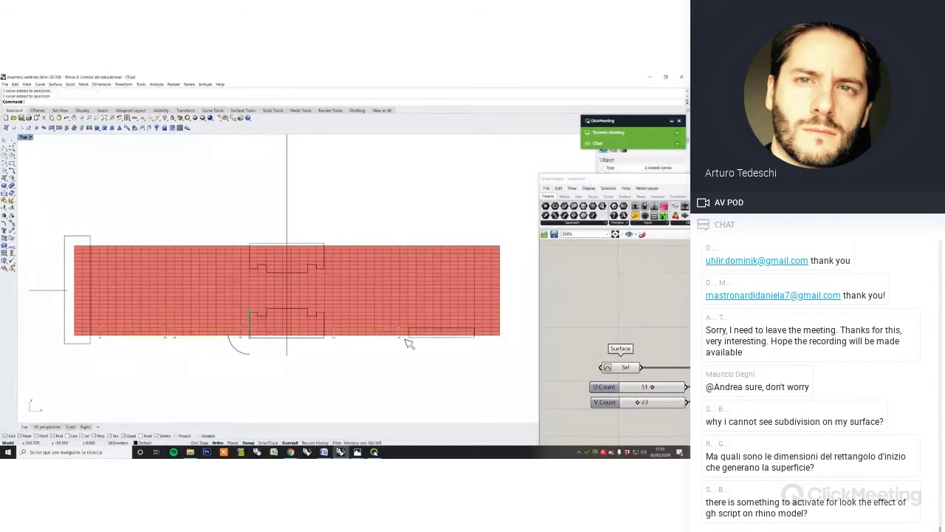
{"action": "left_click", "coordinate": [420, 337], "text": "shift"}
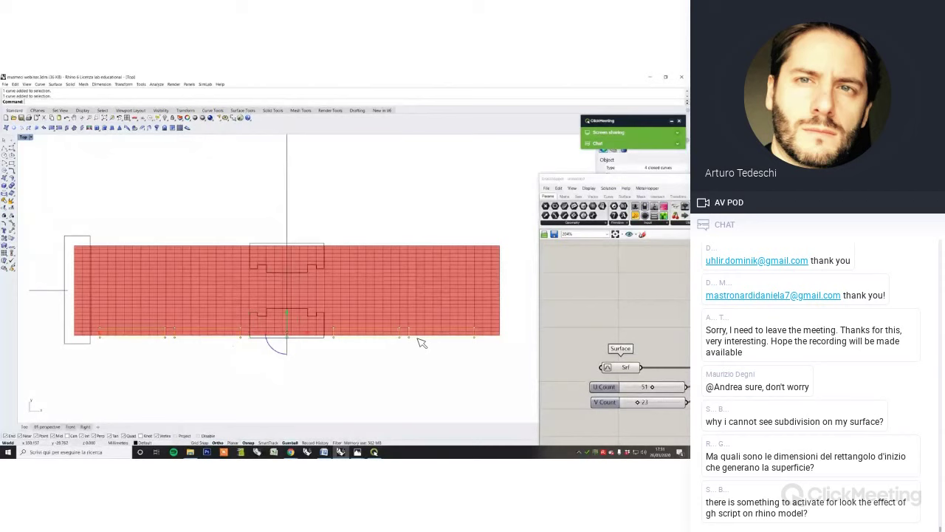
{"action": "left_click", "coordinate": [14, 233]}
{"action": "left_click", "coordinate": [29, 289]}
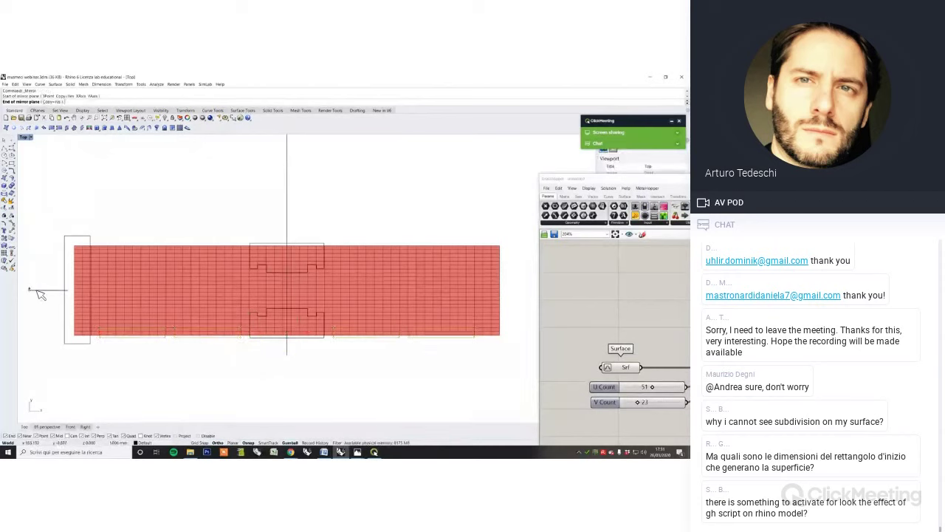
{"action": "left_click", "coordinate": [45, 293]}
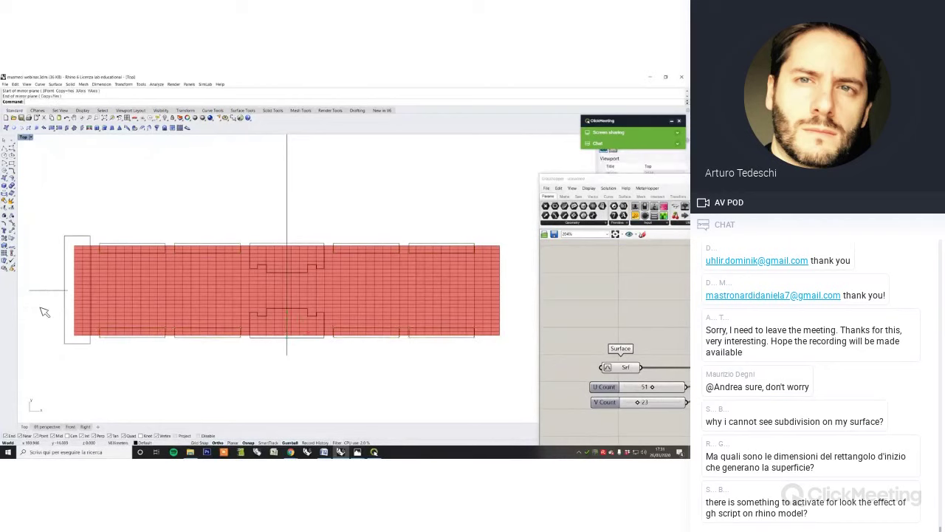
Mirror the tall rectangle at the mesh's left end across the vertical centre line to the opposite end
{"action": "key", "text": "Return"}
{"action": "left_click", "coordinate": [72, 344]}
{"action": "key", "text": "Return"}
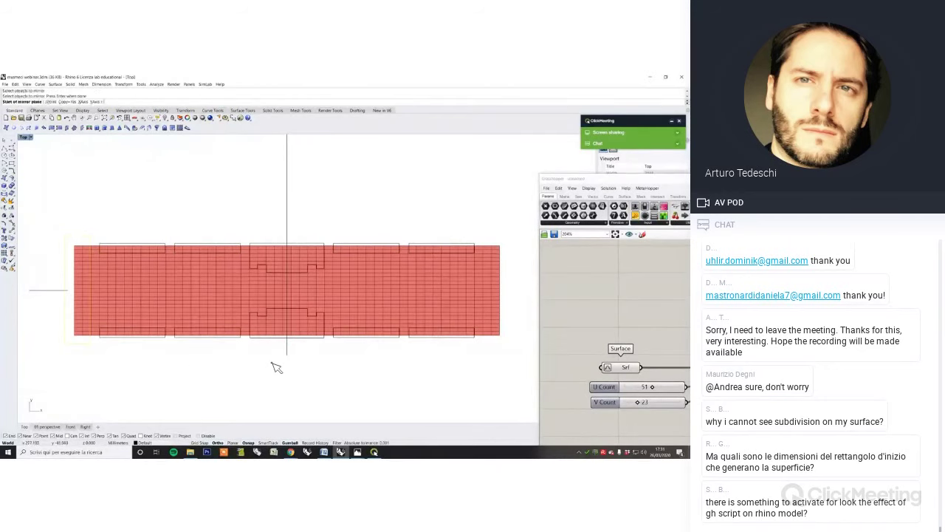
{"action": "left_click", "coordinate": [288, 362]}
{"action": "left_click", "coordinate": [291, 387]}
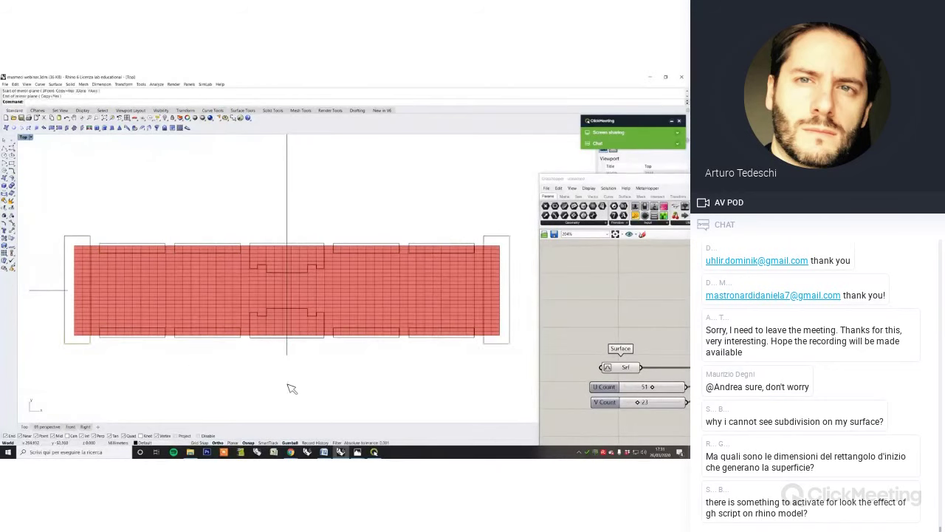
Shorten the vertical centre line by scaling it so that it lies entirely above the mesh and its outlines
{"action": "scroll", "coordinate": [287, 384], "scroll_direction": "down", "scroll_amount": 4}
{"action": "right_click_drag", "start_coordinate": [287, 384], "coordinate": [244, 368]}
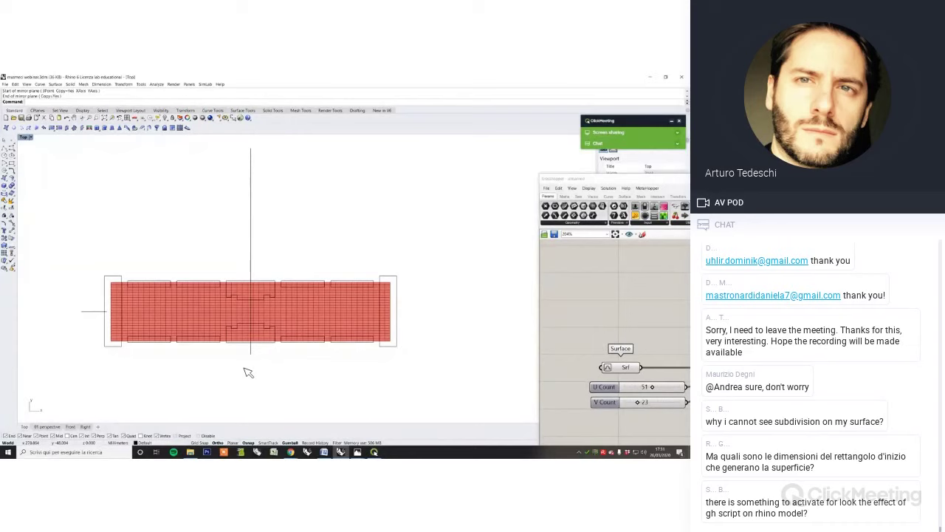
{"action": "scroll", "coordinate": [222, 327], "scroll_direction": "up", "scroll_amount": 3}
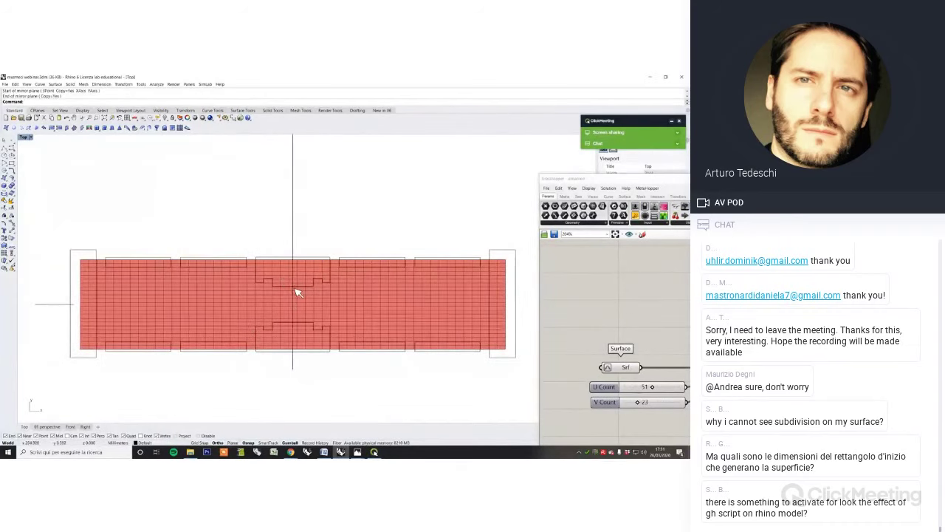
{"action": "scroll", "coordinate": [288, 334], "scroll_direction": "down", "scroll_amount": 1}
{"action": "left_click", "coordinate": [291, 363]}
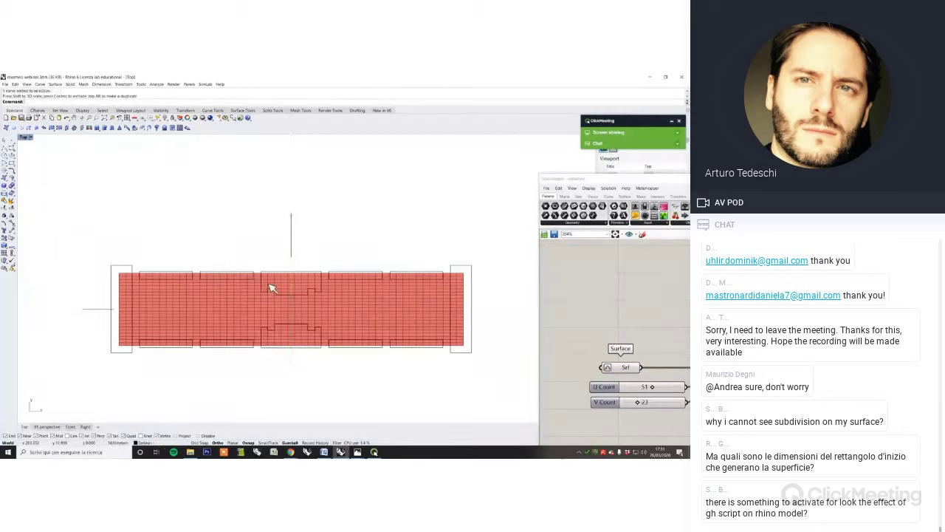
{"action": "scroll", "coordinate": [203, 291], "scroll_direction": "up", "scroll_amount": 2}
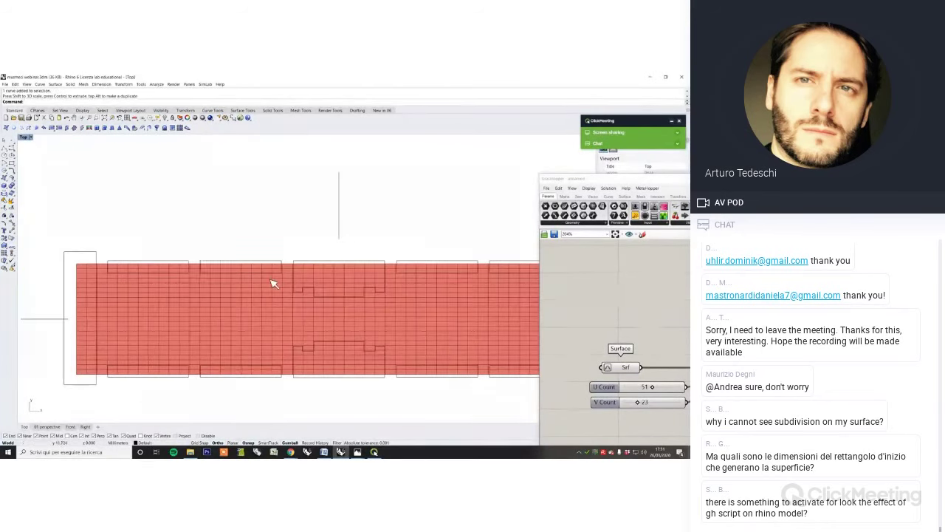
{"action": "right_click_drag", "start_coordinate": [358, 294], "coordinate": [307, 281]}
{"action": "scroll", "coordinate": [299, 287], "scroll_direction": "down", "scroll_amount": 4}
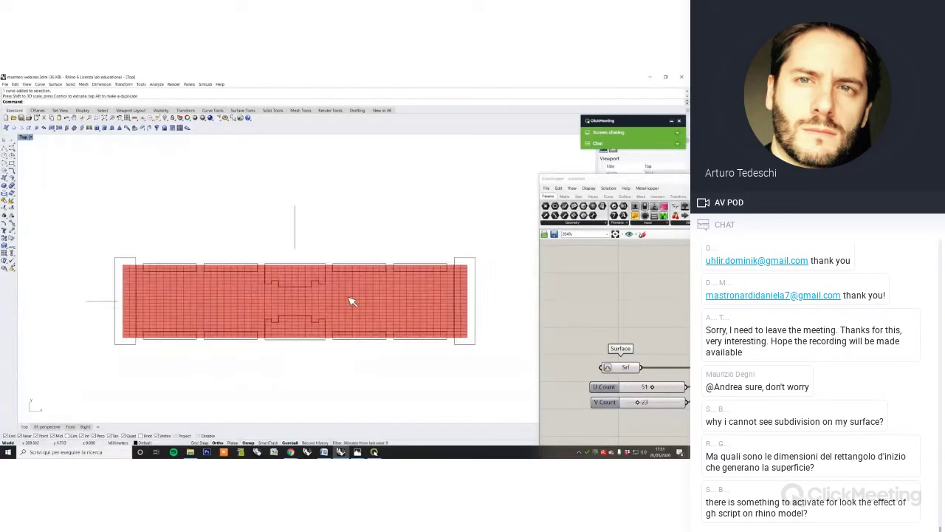
{"action": "right_click_drag", "start_coordinate": [442, 288], "coordinate": [376, 286]}
Create a new Rhino layer named "_cutting curves"
{"action": "left_click_drag", "start_coordinate": [587, 178], "coordinate": [429, 130]}
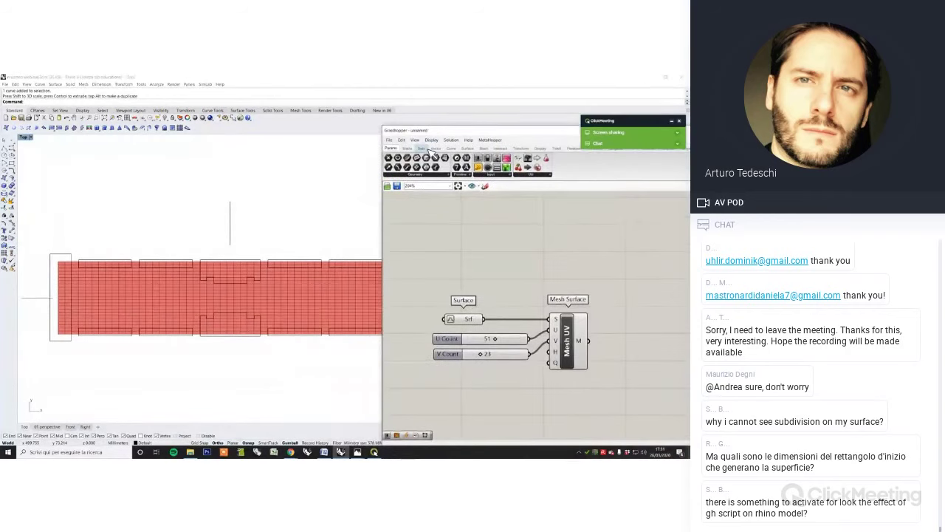
{"action": "right_click_drag", "start_coordinate": [540, 387], "coordinate": [509, 355]}
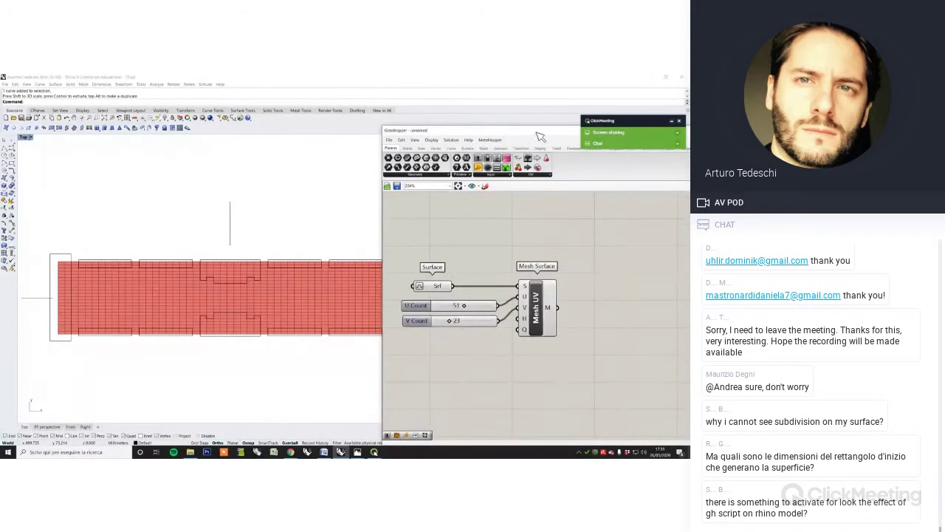
{"action": "left_click_drag", "start_coordinate": [543, 131], "coordinate": [566, 345]}
{"action": "left_click_drag", "start_coordinate": [647, 118], "coordinate": [637, 86]}
{"action": "left_click", "coordinate": [620, 139]}
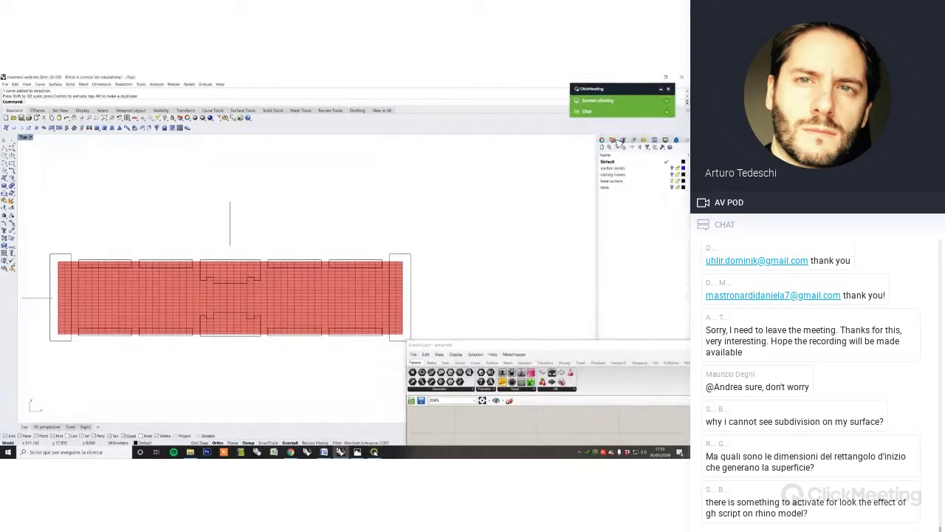
{"action": "right_click", "coordinate": [618, 224]}
{"action": "left_click", "coordinate": [635, 227]}
{"action": "key", "text": "BackSpace"}
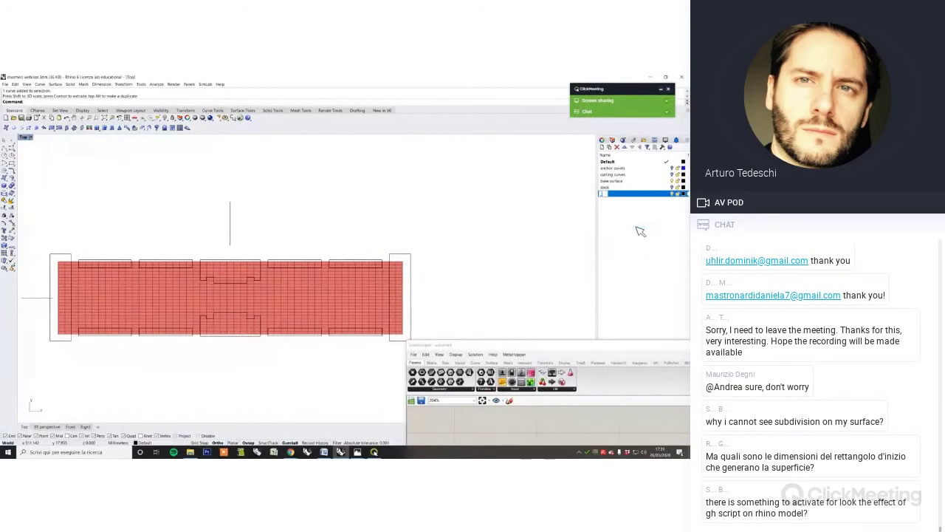
{"action": "type", "text": "cutting curves"}
{"action": "key", "text": "Return"}
Assign all twelve closed outlines around the mesh to the "_cutting curves" layer
{"action": "left_click_drag", "start_coordinate": [53, 357], "coordinate": [429, 243]}
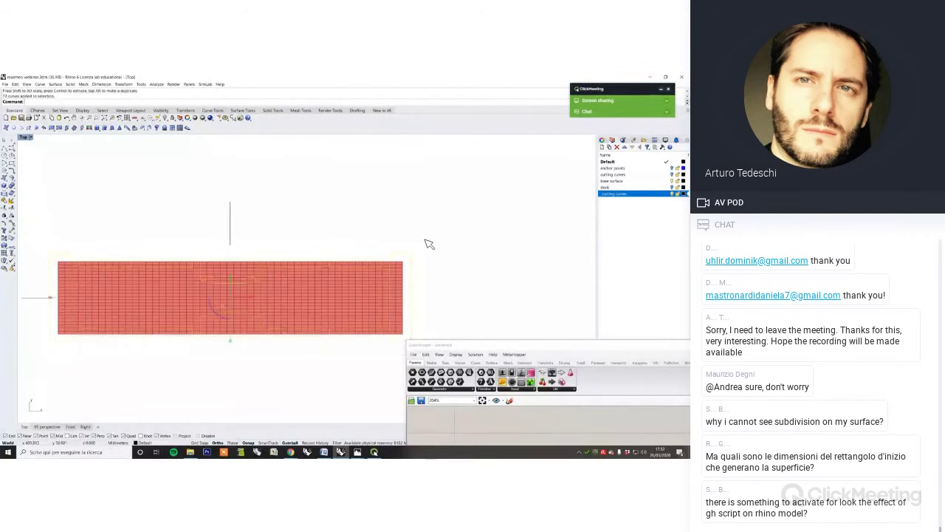
{"action": "right_click_drag", "start_coordinate": [450, 262], "coordinate": [430, 241]}
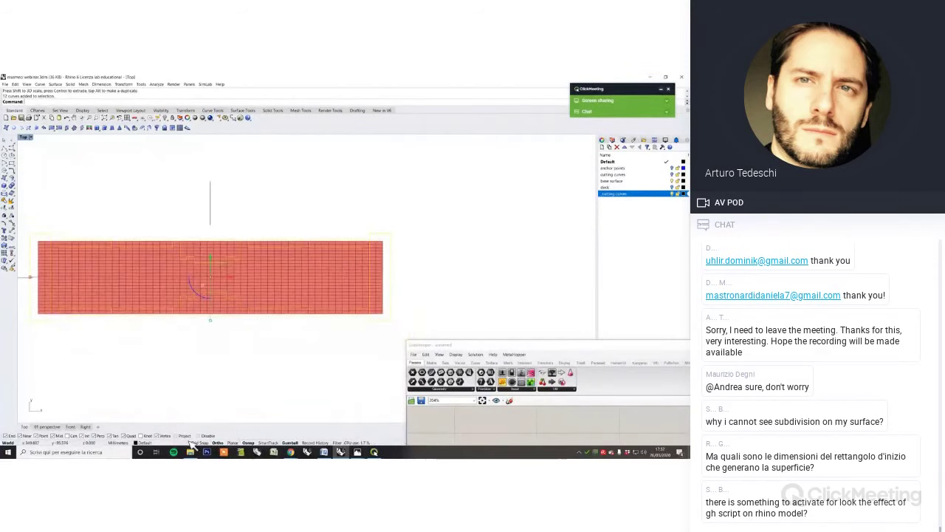
{"action": "left_click", "coordinate": [172, 444]}
{"action": "left_click", "coordinate": [171, 437]}
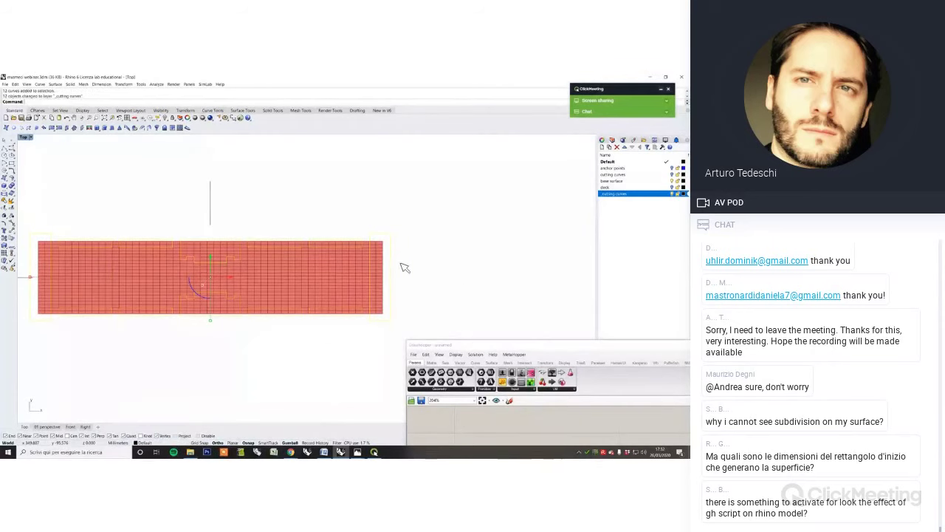
Add a Curve parameter to the Grasshopper canvas and place it below the Mesh Surface component
{"action": "left_click_drag", "start_coordinate": [489, 344], "coordinate": [428, 274]}
{"action": "left_click_drag", "start_coordinate": [453, 270], "coordinate": [517, 169]}
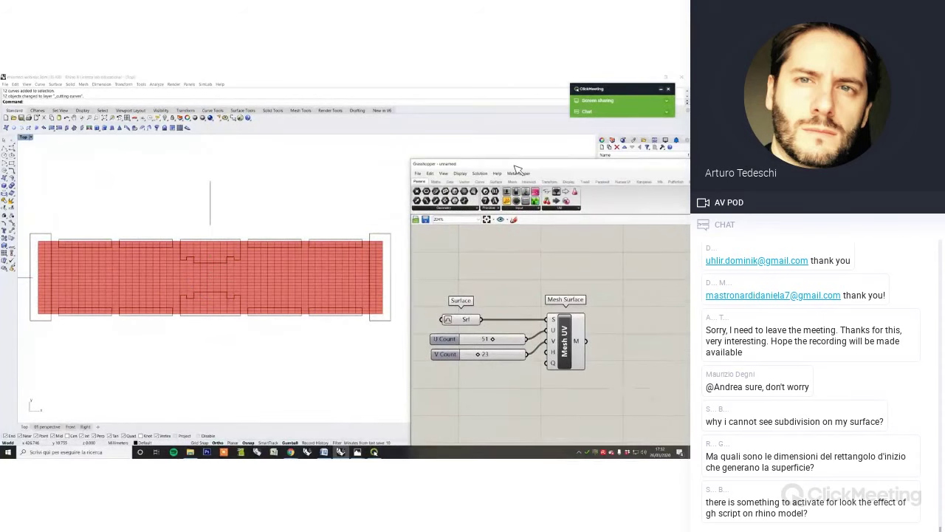
{"action": "double_click", "coordinate": [541, 412]}
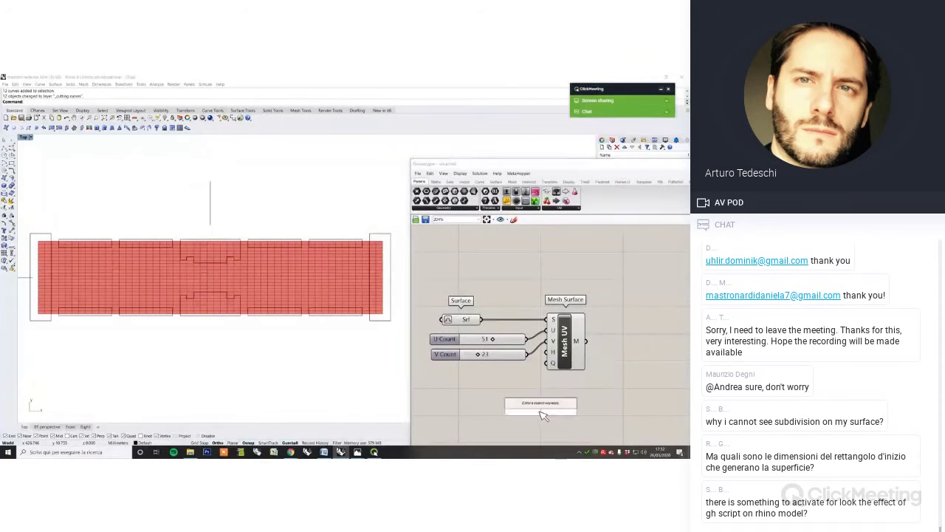
{"action": "type", "text": "curve"}
{"action": "key", "text": "Return"}
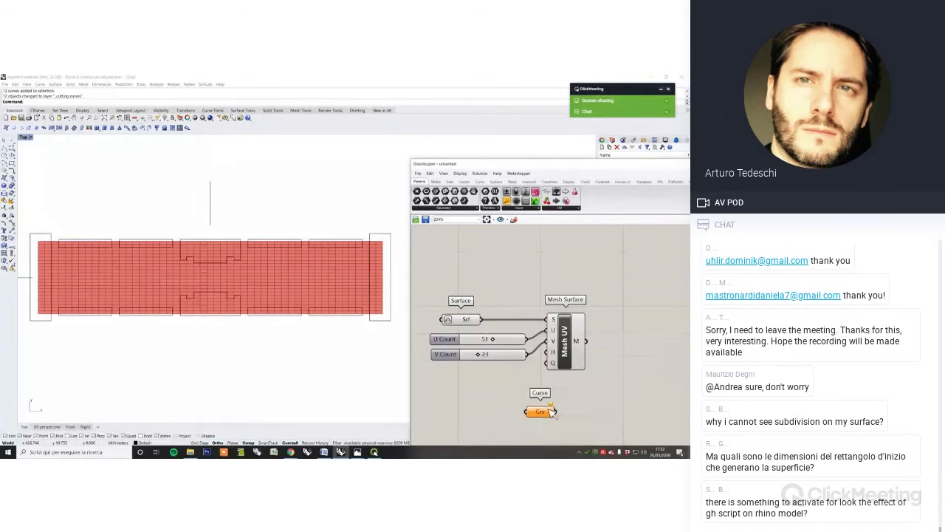
{"action": "right_click_drag", "start_coordinate": [565, 415], "coordinate": [523, 348]}
{"action": "left_click_drag", "start_coordinate": [504, 347], "coordinate": [542, 367]}
{"action": "right_click", "coordinate": [539, 366]}
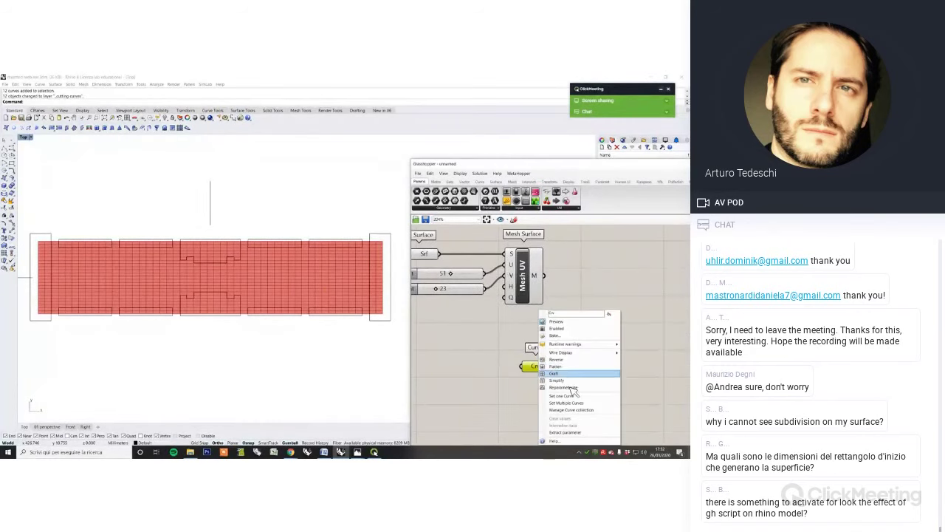
{"action": "left_click", "coordinate": [565, 395]}
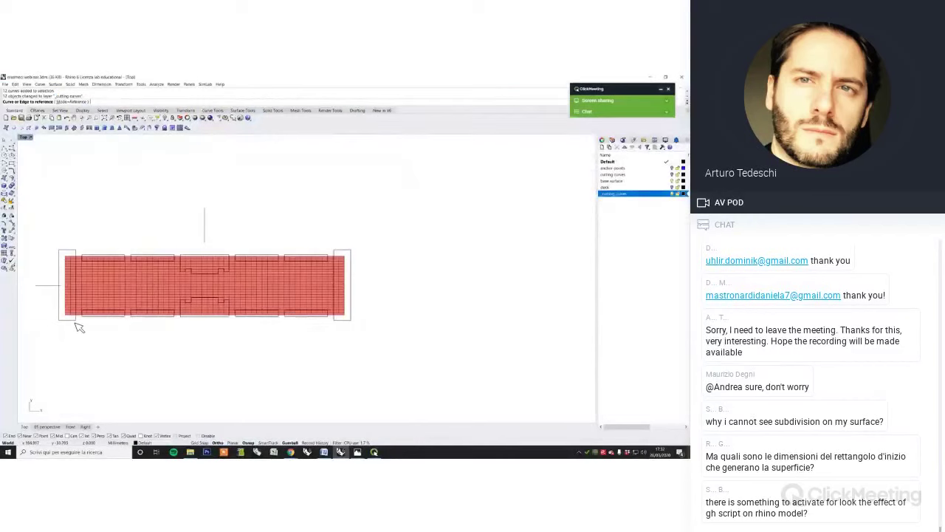
{"action": "left_click", "coordinate": [75, 322]}
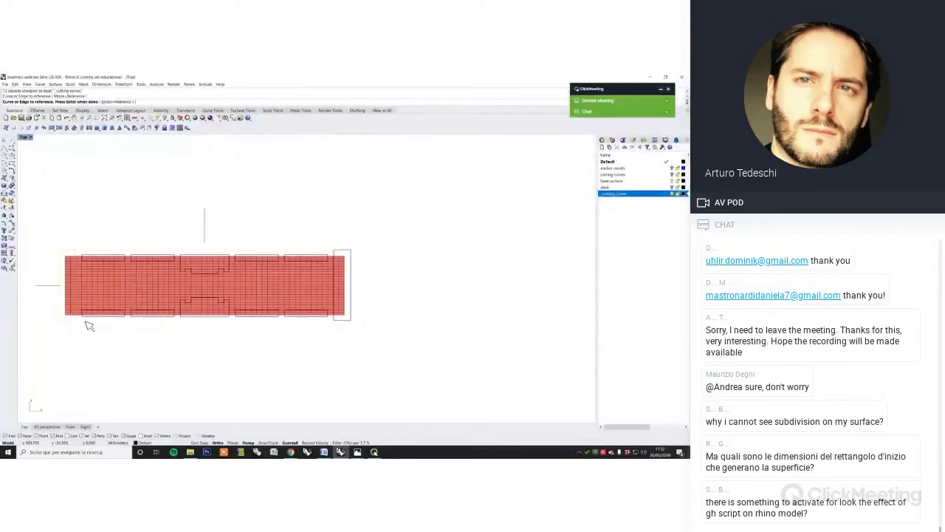
{"action": "right_click", "coordinate": [394, 246]}
Select all curves on the "_cutting curves" layer and assign them to the Grasshopper Curve parameter as multiple curves
{"action": "left_click_drag", "start_coordinate": [596, 165], "coordinate": [595, 257]}
{"action": "right_click", "coordinate": [624, 194]}
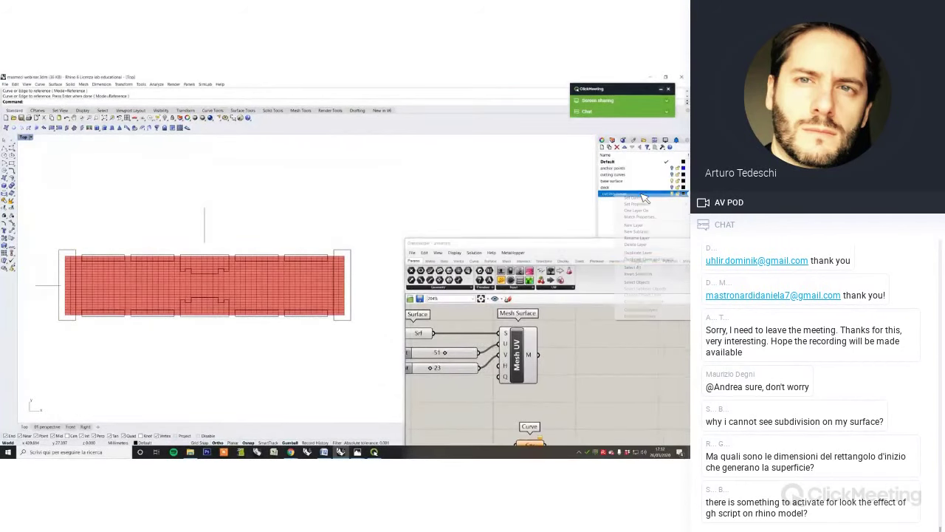
{"action": "left_click", "coordinate": [639, 282]}
{"action": "right_click_drag", "start_coordinate": [559, 411], "coordinate": [555, 349]}
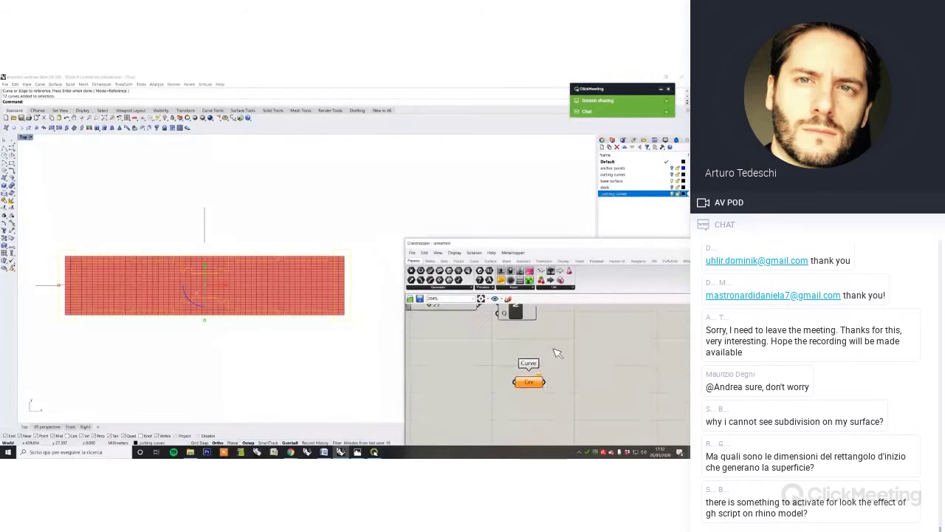
{"action": "scroll", "coordinate": [533, 377], "scroll_direction": "up", "scroll_amount": 2}
{"action": "right_click", "coordinate": [527, 386]}
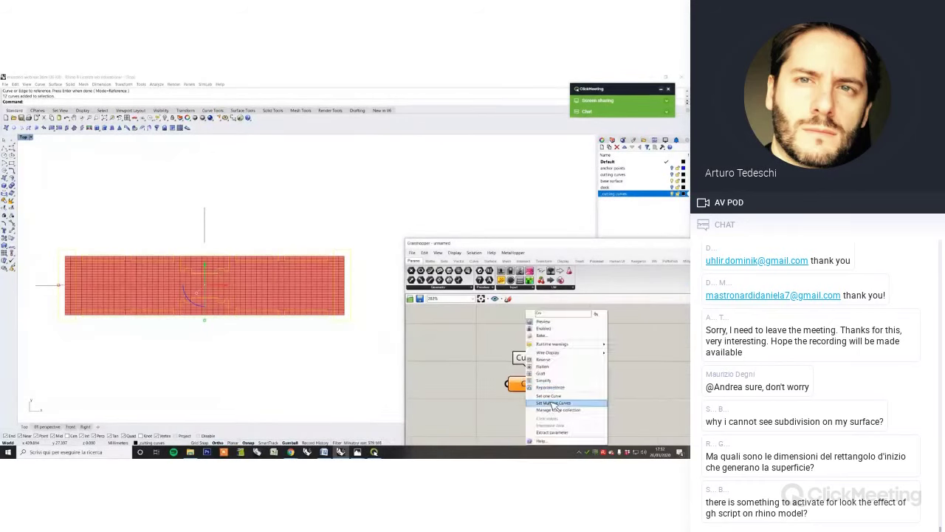
{"action": "left_click", "coordinate": [553, 404]}
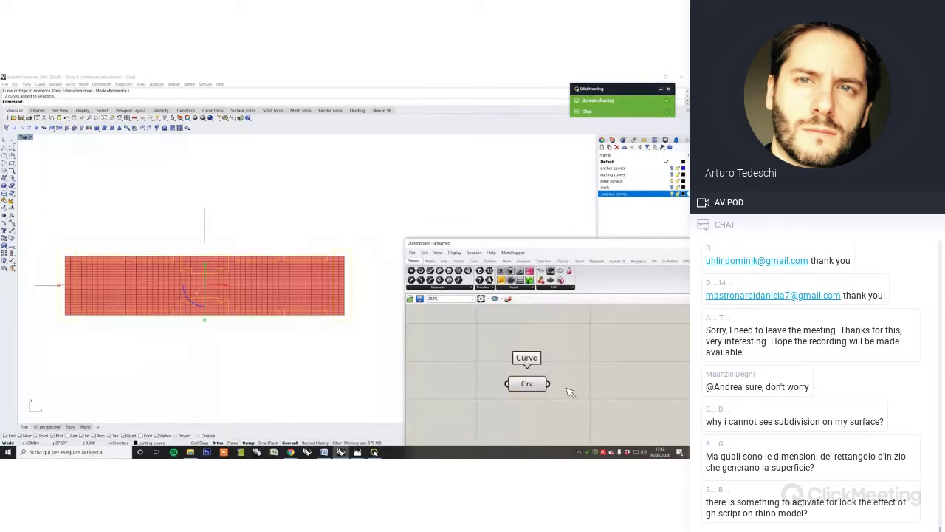
{"action": "left_click", "coordinate": [381, 353]}
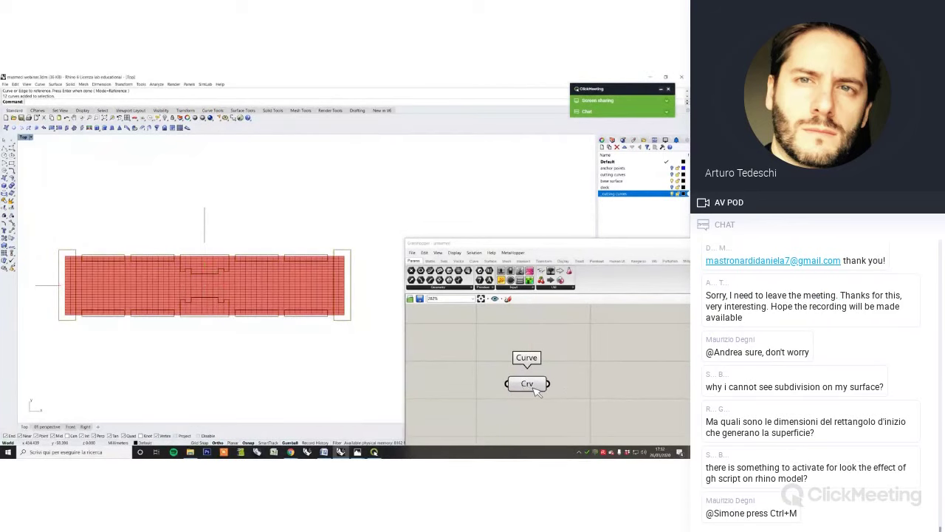
{"action": "left_click_drag", "start_coordinate": [535, 392], "coordinate": [504, 382]}
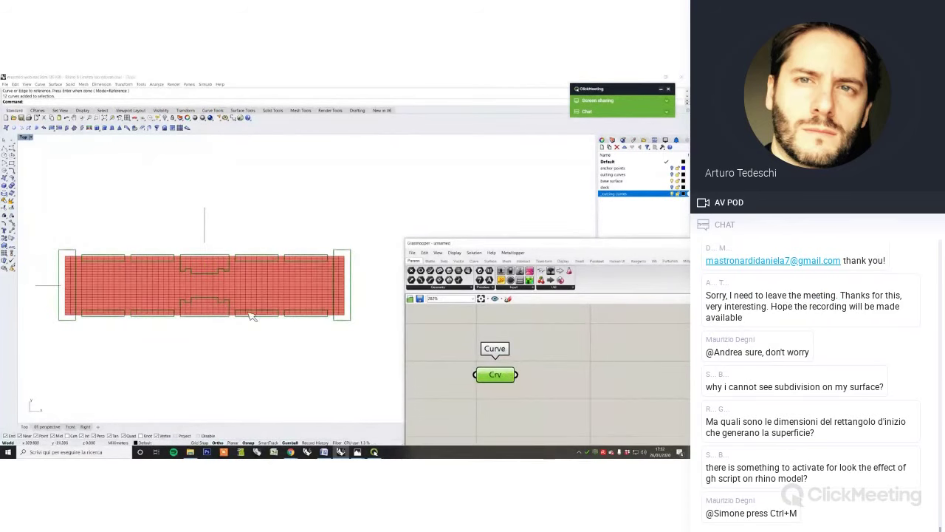
{"action": "scroll", "coordinate": [197, 310], "scroll_direction": "up", "scroll_amount": 4}
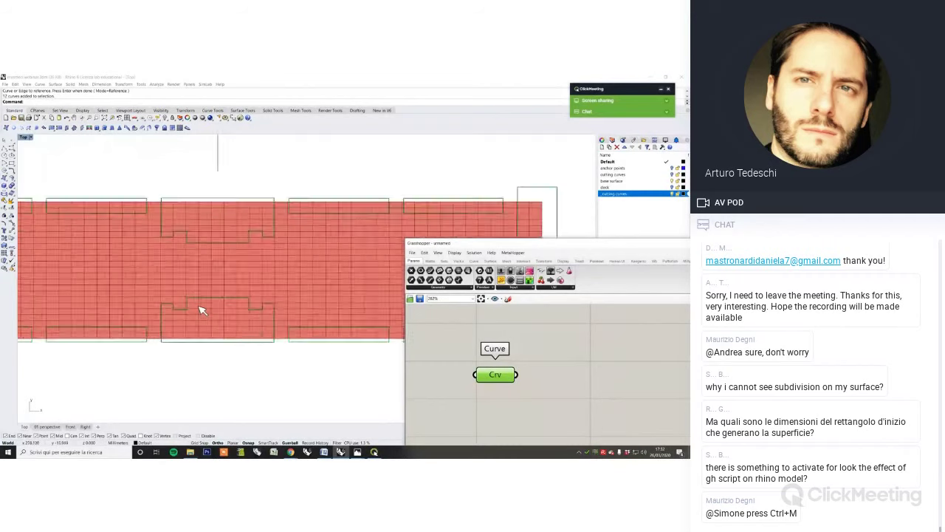
{"action": "scroll", "coordinate": [199, 311], "scroll_direction": "down", "scroll_amount": 5}
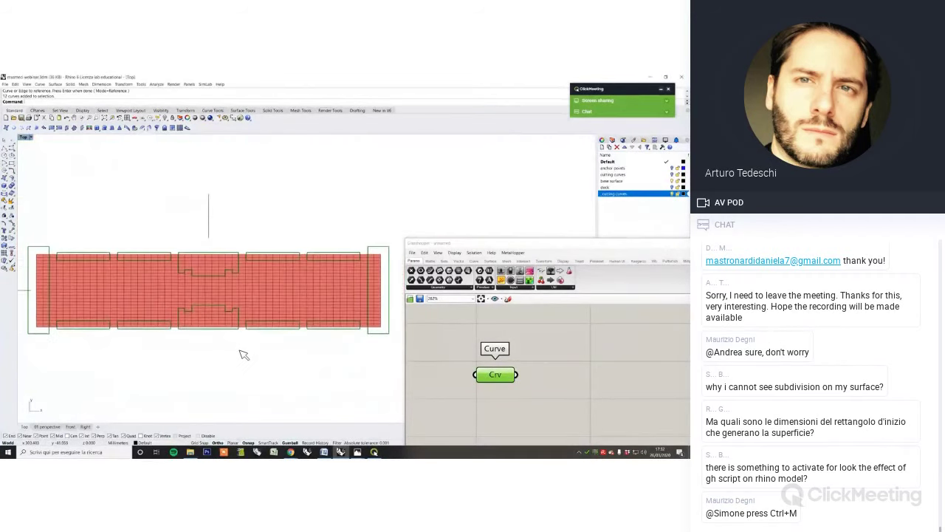
{"action": "scroll", "coordinate": [244, 355], "scroll_direction": "down", "scroll_amount": 1}
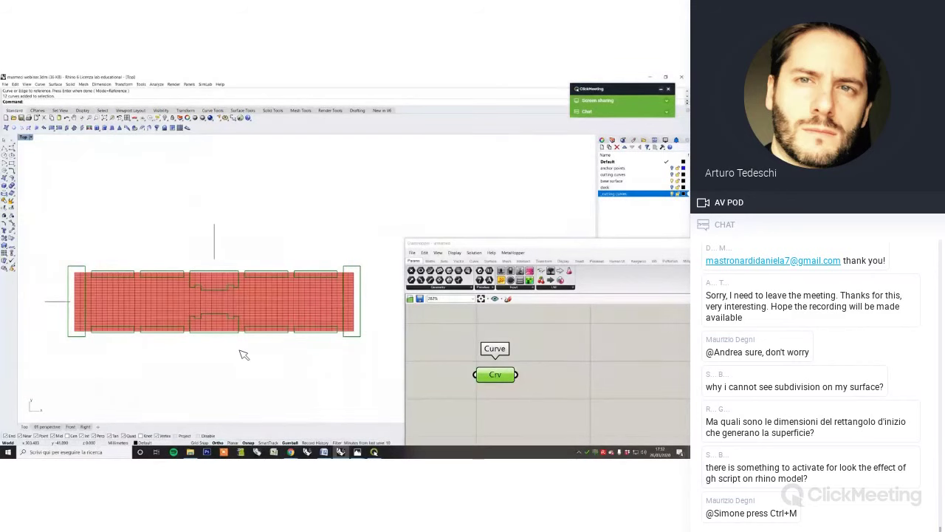
{"action": "scroll", "coordinate": [241, 336], "scroll_direction": "up", "scroll_amount": 4}
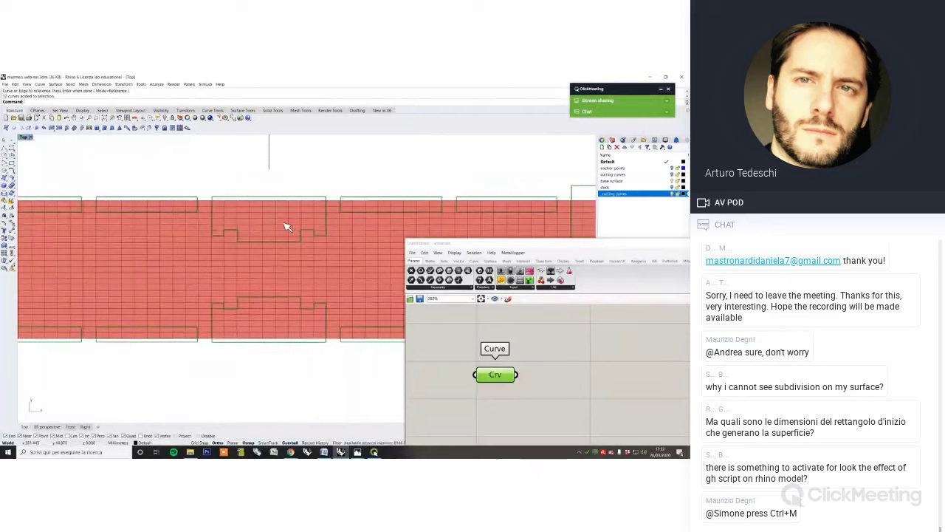
{"action": "scroll", "coordinate": [489, 249], "scroll_direction": "down", "scroll_amount": 2}
Reveal more of the Grasshopper canvas and add a Cull Faces component beyond the Mesh Surface component
{"action": "left_click_drag", "start_coordinate": [492, 243], "coordinate": [404, 212]}
{"action": "scroll", "coordinate": [445, 333], "scroll_direction": "down", "scroll_amount": 5}
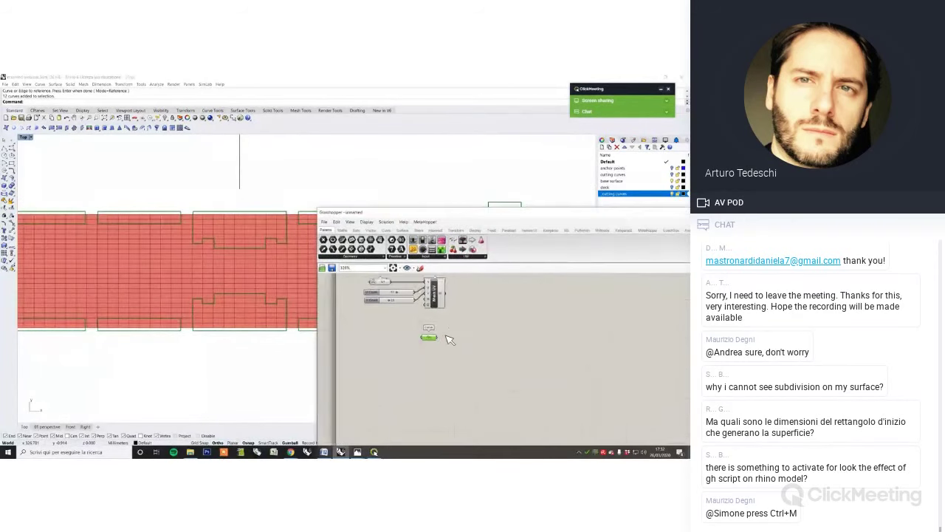
{"action": "scroll", "coordinate": [450, 339], "scroll_direction": "up", "scroll_amount": 3}
{"action": "double_click", "coordinate": [508, 349]}
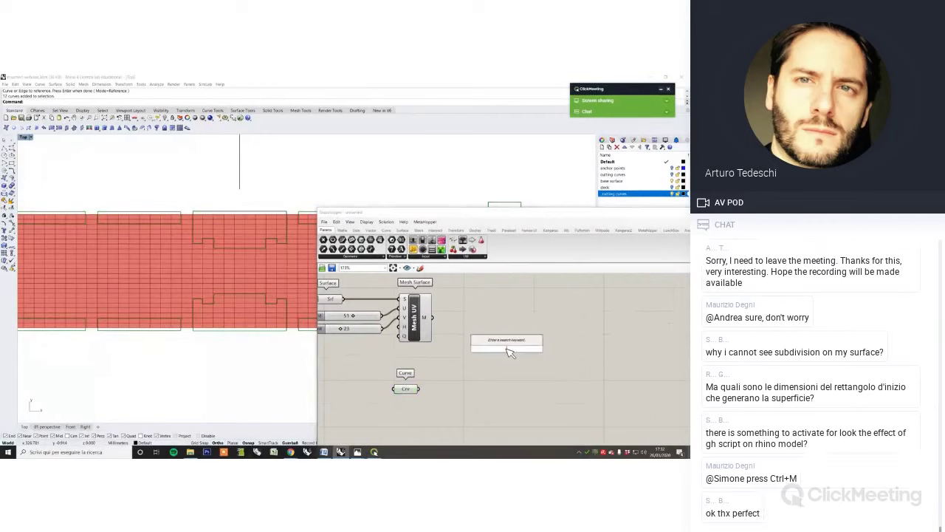
{"action": "type", "text": "cull"}
{"action": "type", "text": "ll face"}
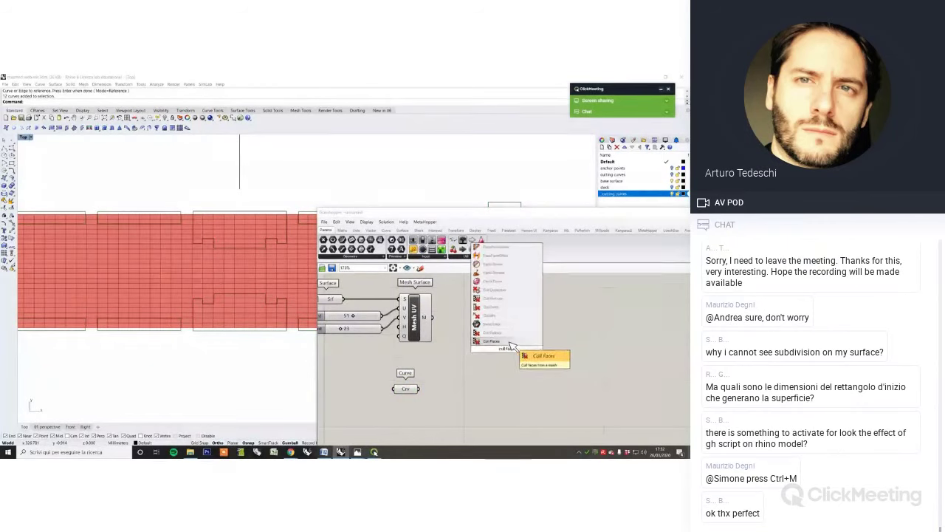
{"action": "key", "text": "Return"}
{"action": "left_click_drag", "start_coordinate": [511, 352], "coordinate": [529, 329]}
{"action": "scroll", "coordinate": [501, 333], "scroll_direction": "up", "scroll_amount": 1}
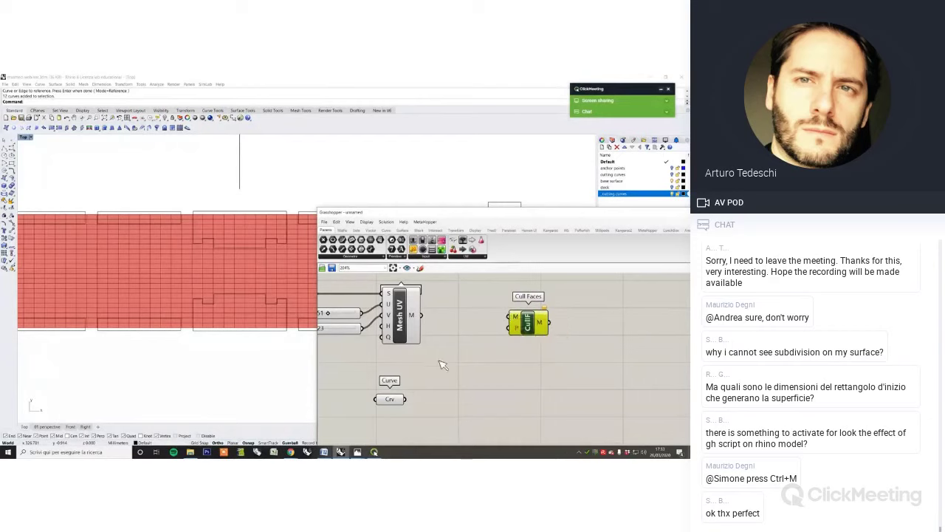
Move the Curve parameter lower on the canvas and rename it "CUTTING CURVES"
{"action": "right_click_drag", "start_coordinate": [438, 364], "coordinate": [432, 349]}
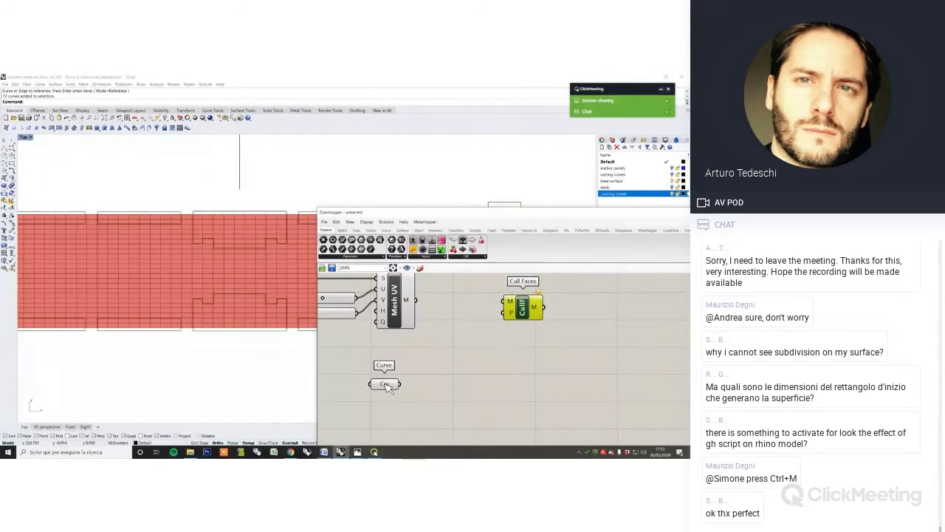
{"action": "left_click_drag", "start_coordinate": [384, 384], "coordinate": [403, 414]}
{"action": "right_click_drag", "start_coordinate": [409, 423], "coordinate": [407, 389]}
{"action": "right_click", "coordinate": [418, 381]}
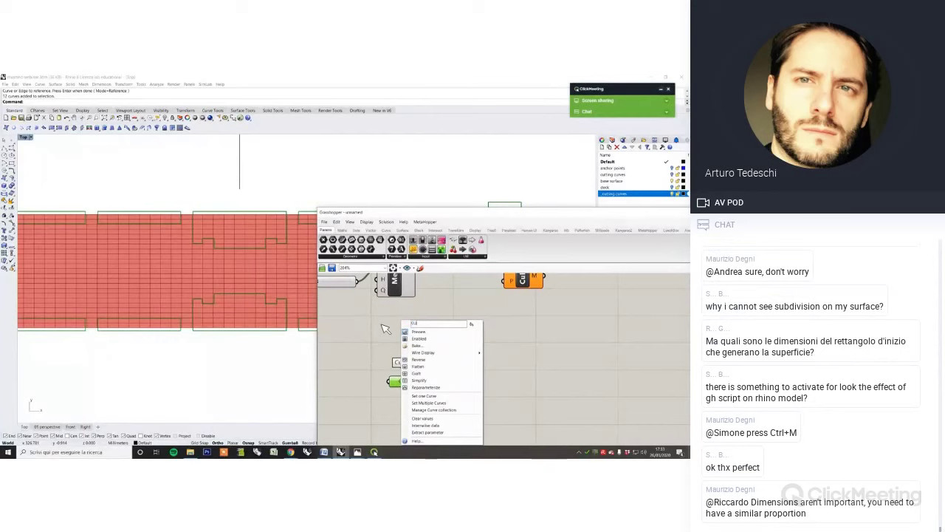
{"action": "type", "text": "CUTTING CURVES"}
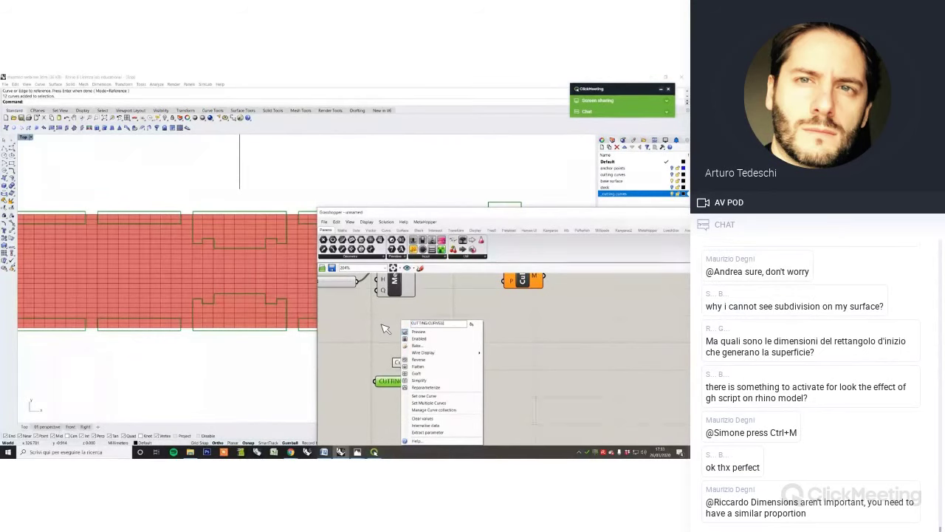
{"action": "key", "text": "Return"}
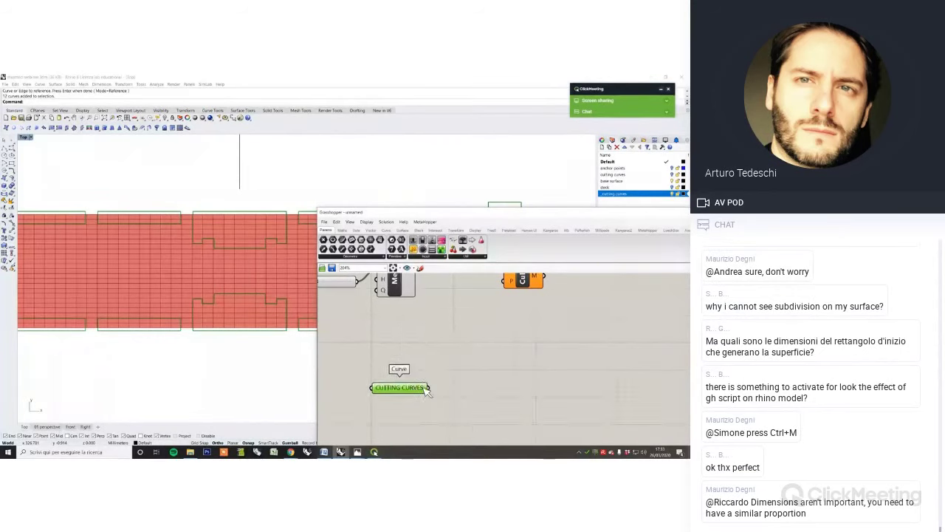
Add a Mesh Explode component and connect the Mesh Surface output to its mesh input
{"action": "double_click", "coordinate": [483, 355]}
{"action": "type", "text": "expl"}
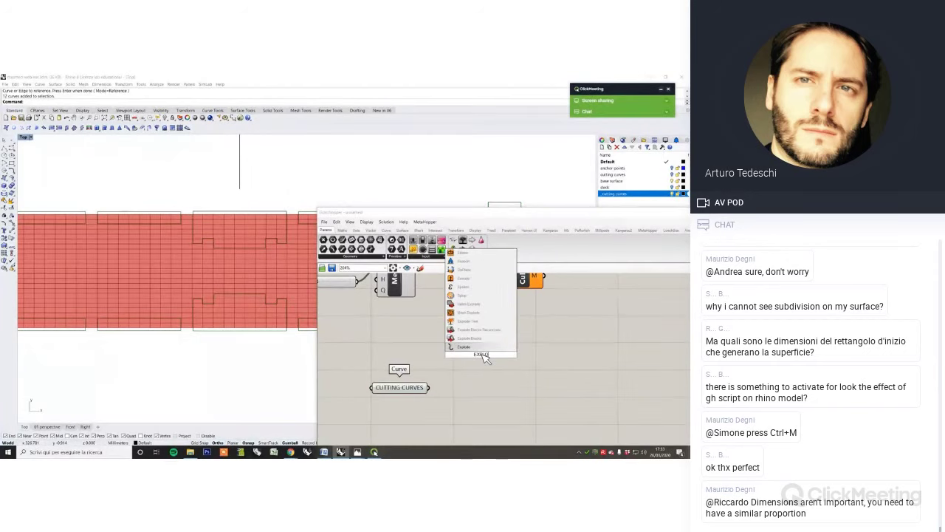
{"action": "left_click", "coordinate": [454, 313]}
{"action": "right_click_drag", "start_coordinate": [435, 308], "coordinate": [437, 321]}
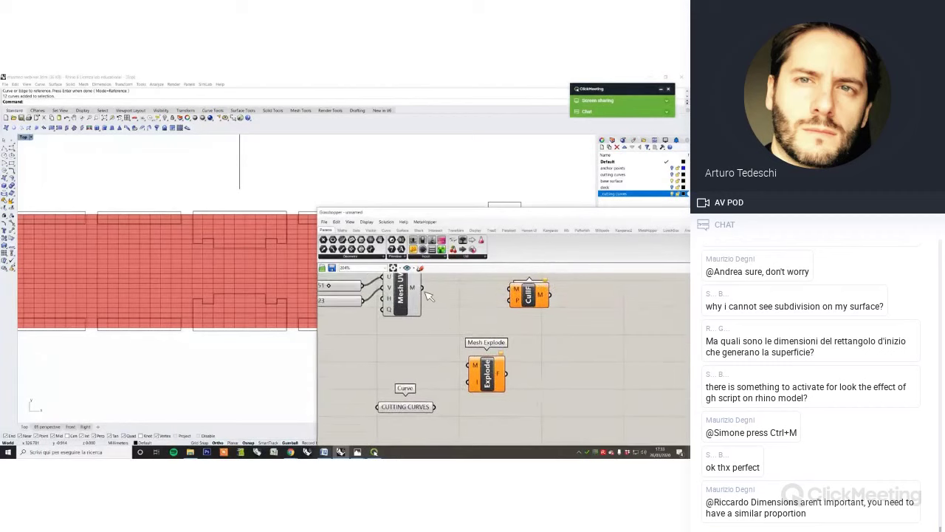
{"action": "left_click_drag", "start_coordinate": [423, 287], "coordinate": [468, 365]}
Move the cutting curves parameter below Mesh Explode and turn off the Mesh Surface component's preview
{"action": "right_click_drag", "start_coordinate": [422, 413], "coordinate": [409, 374]}
{"action": "left_click_drag", "start_coordinate": [410, 374], "coordinate": [426, 415]}
{"action": "scroll", "coordinate": [416, 359], "scroll_direction": "down", "scroll_amount": 2}
{"action": "left_click", "coordinate": [404, 292]}
{"action": "right_click", "coordinate": [398, 330]}
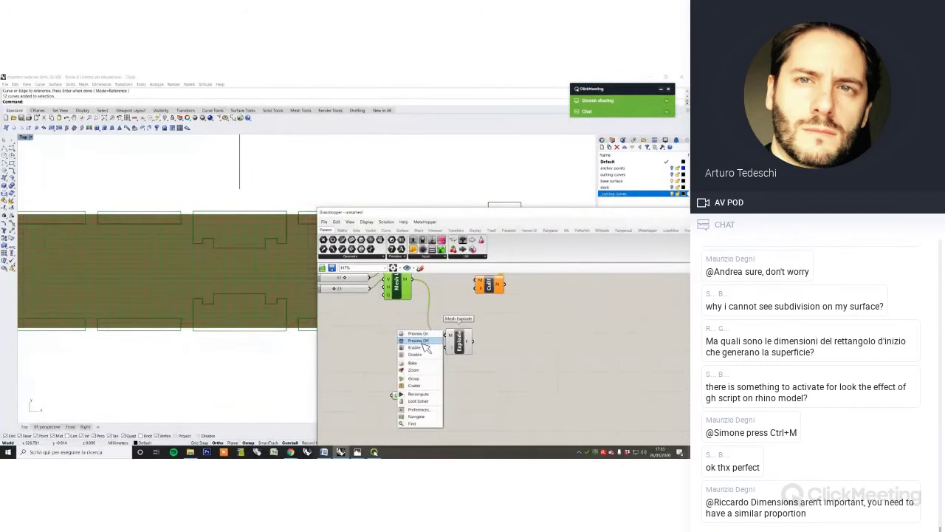
{"action": "left_click", "coordinate": [420, 340]}
{"action": "right_click_drag", "start_coordinate": [422, 337], "coordinate": [411, 352]}
{"action": "left_click", "coordinate": [497, 337]}
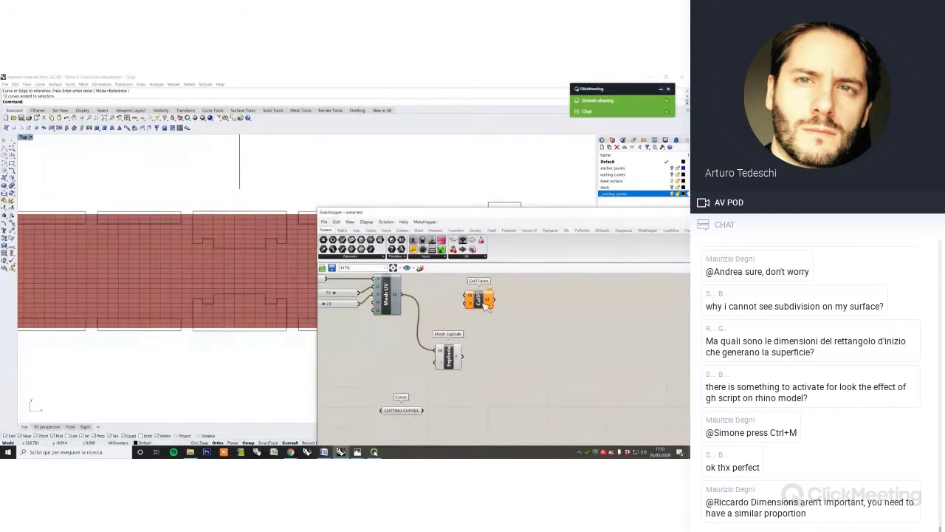
Space out Cull Faces and Mesh Explode, add a Mesh Area component, and feed it the exploded faces
{"action": "left_click_drag", "start_coordinate": [485, 307], "coordinate": [508, 308]}
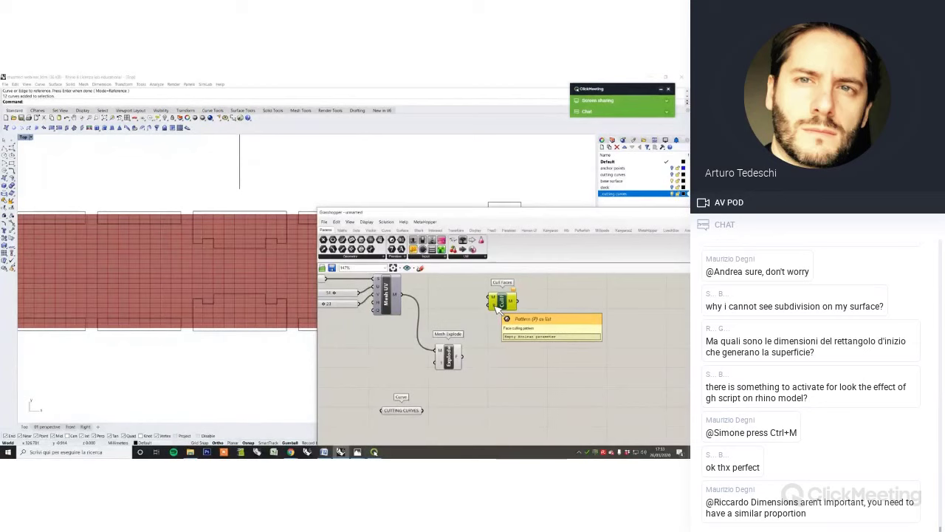
{"action": "left_click_drag", "start_coordinate": [448, 356], "coordinate": [406, 356]}
{"action": "double_click", "coordinate": [477, 389]}
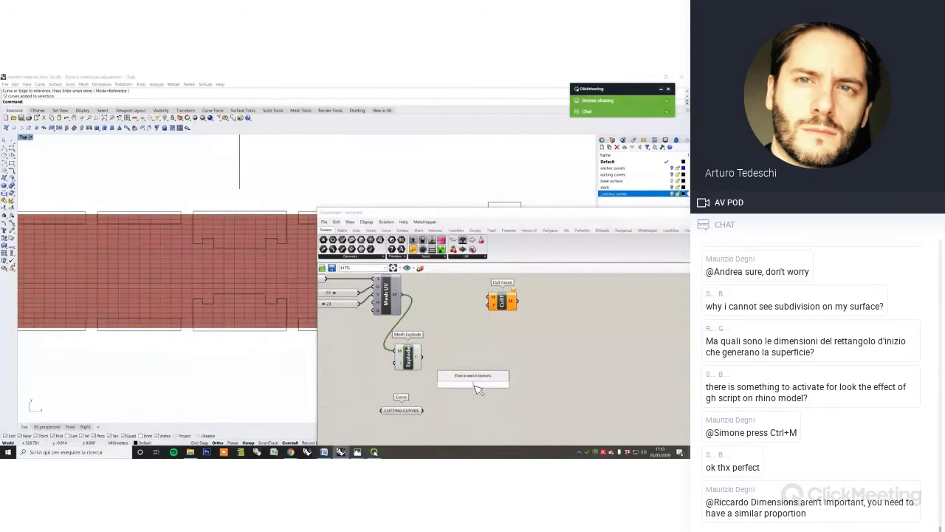
{"action": "type", "text": "ARE"}
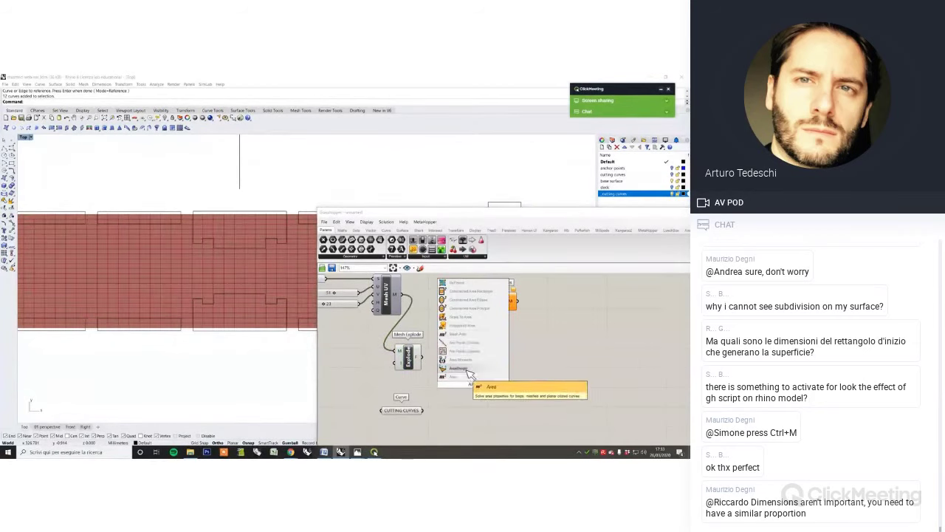
{"action": "key", "text": "Return"}
{"action": "mouse_move", "coordinate": [447, 375]}
{"action": "left_mouse_down"}
{"action": "mouse_move", "coordinate": [462, 384]}
{"action": "mouse_move", "coordinate": [444, 358]}
{"action": "left_mouse_up"}
{"action": "left_click", "coordinate": [405, 361]}
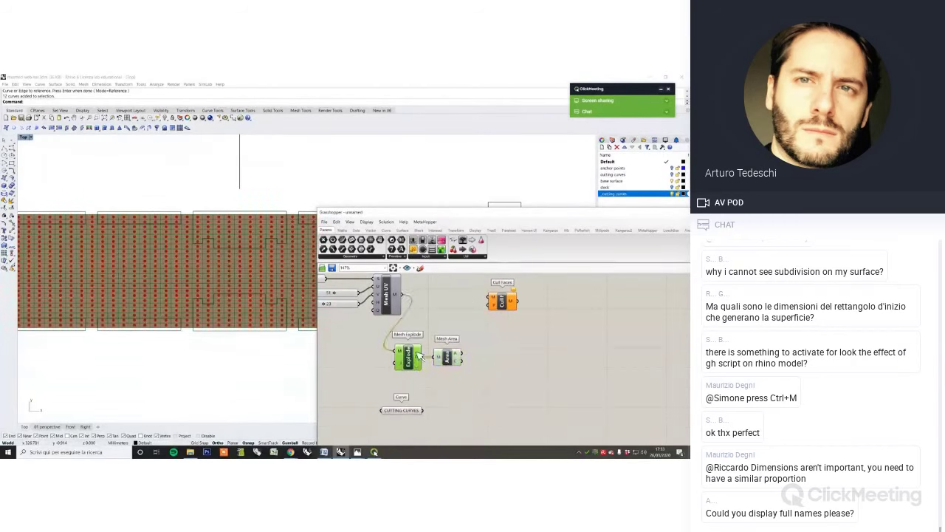
{"action": "left_click", "coordinate": [459, 371]}
{"action": "left_click", "coordinate": [253, 352]}
{"action": "scroll", "coordinate": [226, 322], "scroll_direction": "up", "scroll_amount": 6}
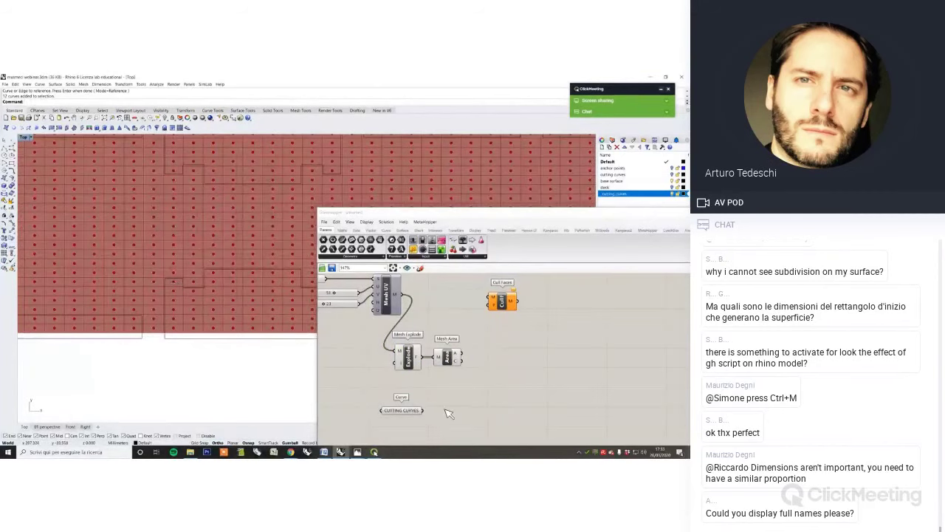
{"action": "double_click", "coordinate": [490, 389]}
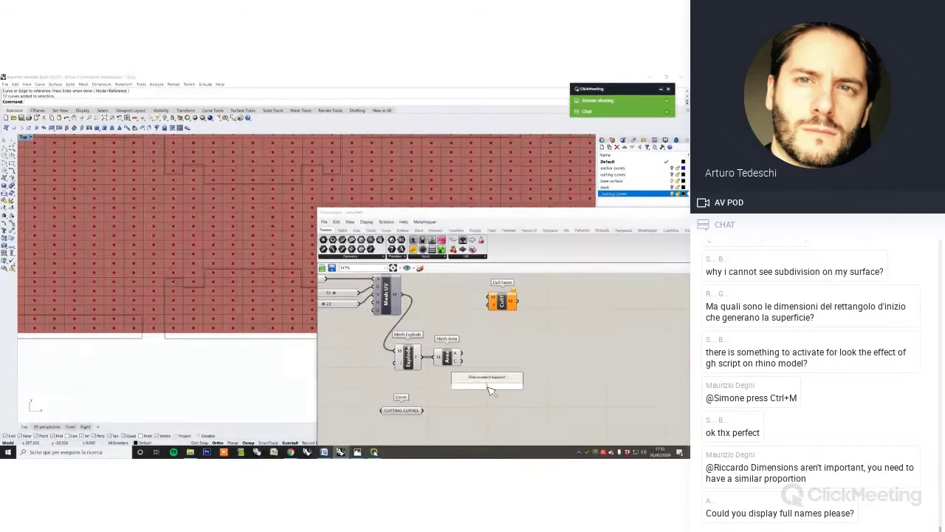
{"action": "type", "text": "panel"}
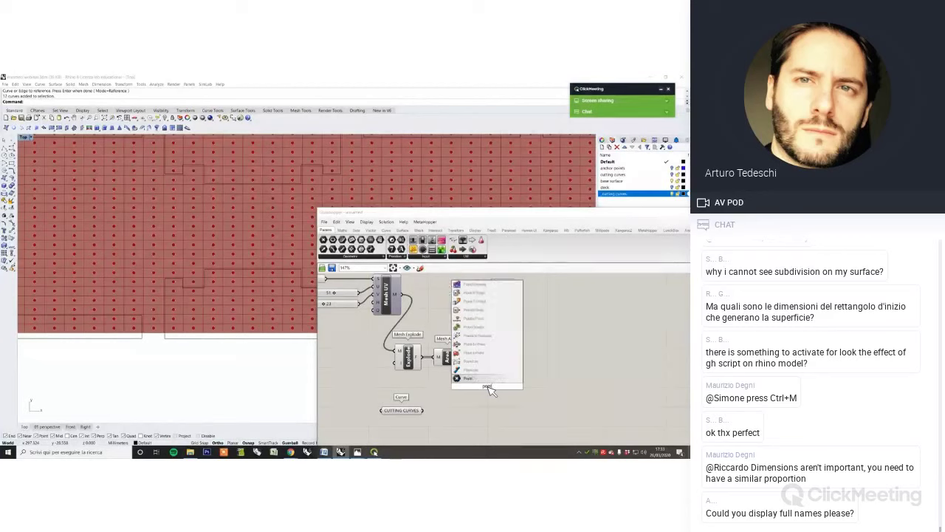
{"action": "type", "text": " in curve"}
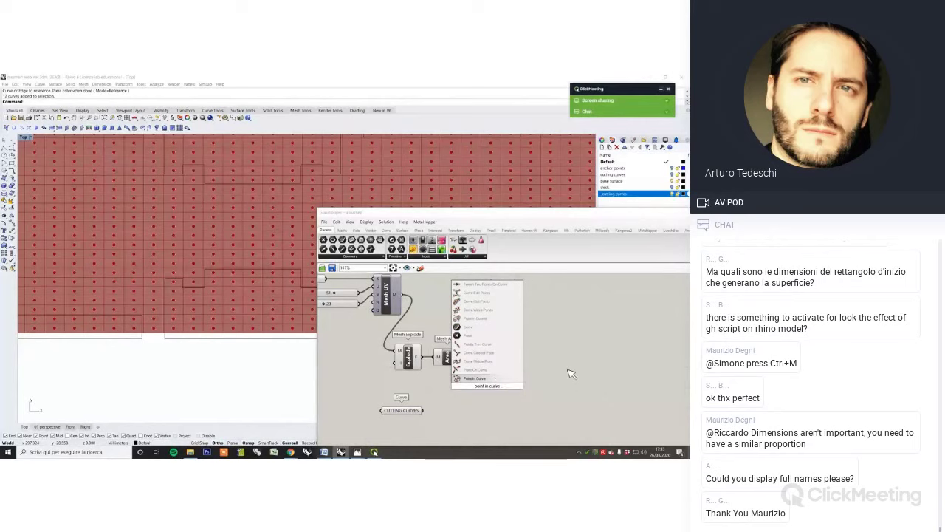
{"action": "key", "text": "Return"}
Add a Point in Curves component to the canvas beside the Mesh Area component
{"action": "left_click", "coordinate": [386, 229]}
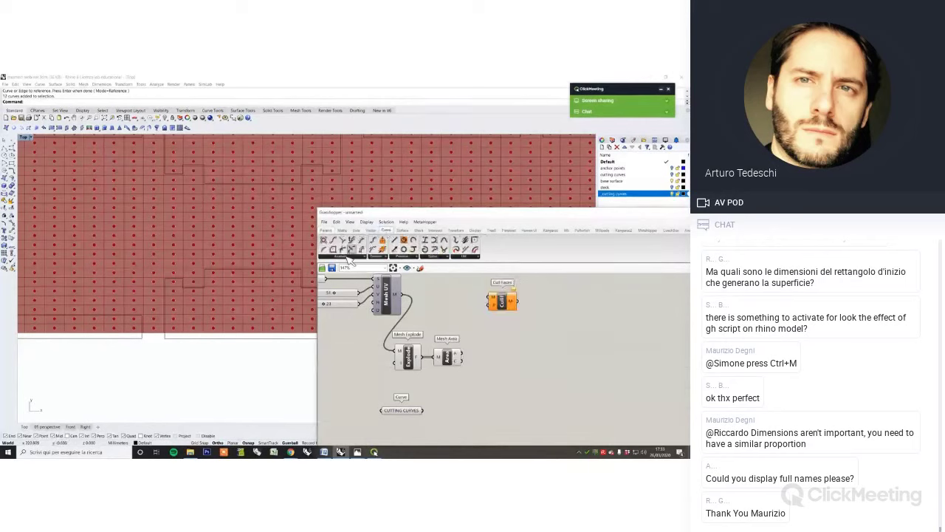
{"action": "left_click", "coordinate": [346, 256]}
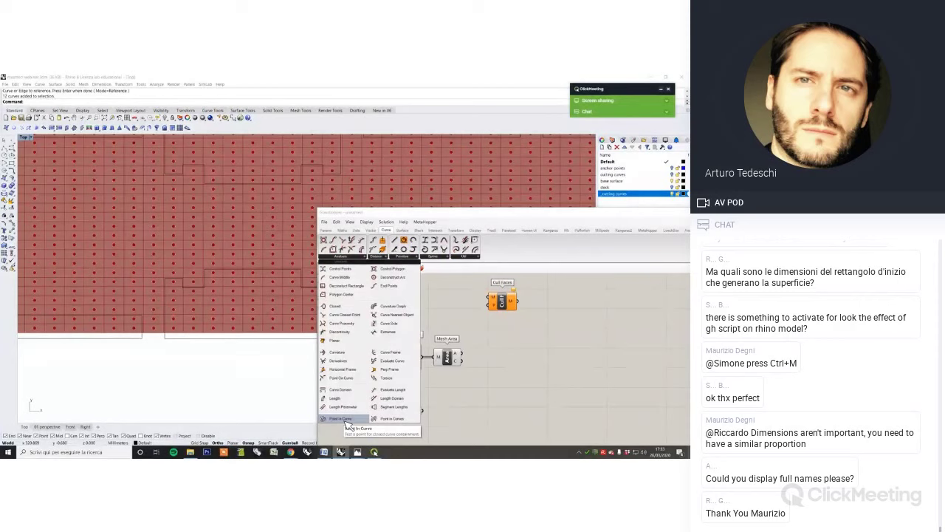
{"action": "left_click", "coordinate": [391, 419]}
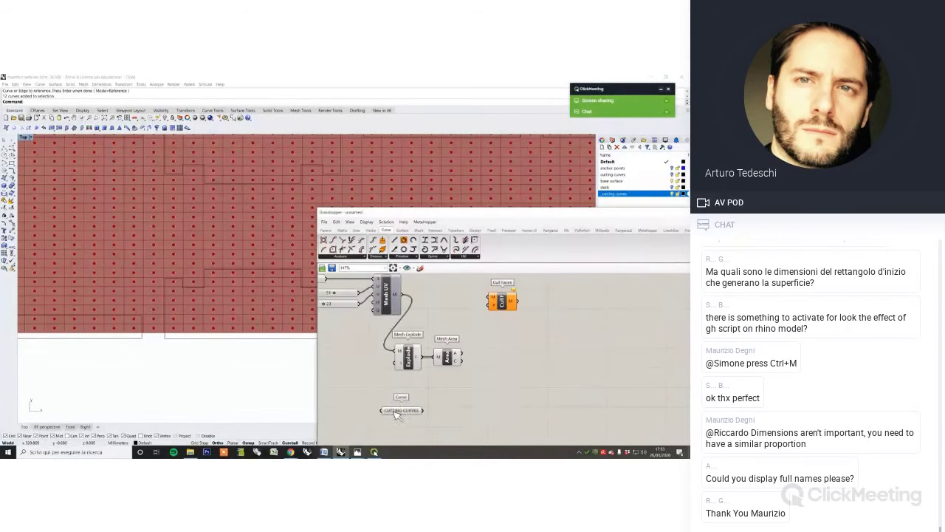
{"action": "left_click", "coordinate": [508, 369]}
{"action": "scroll", "coordinate": [521, 362], "scroll_direction": "up", "scroll_amount": 5}
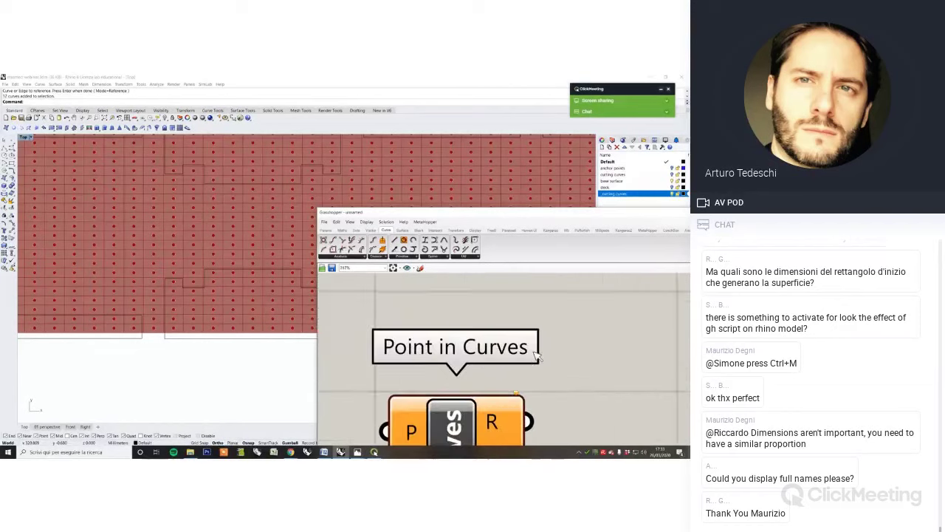
{"action": "scroll", "coordinate": [530, 347], "scroll_direction": "down", "scroll_amount": 5}
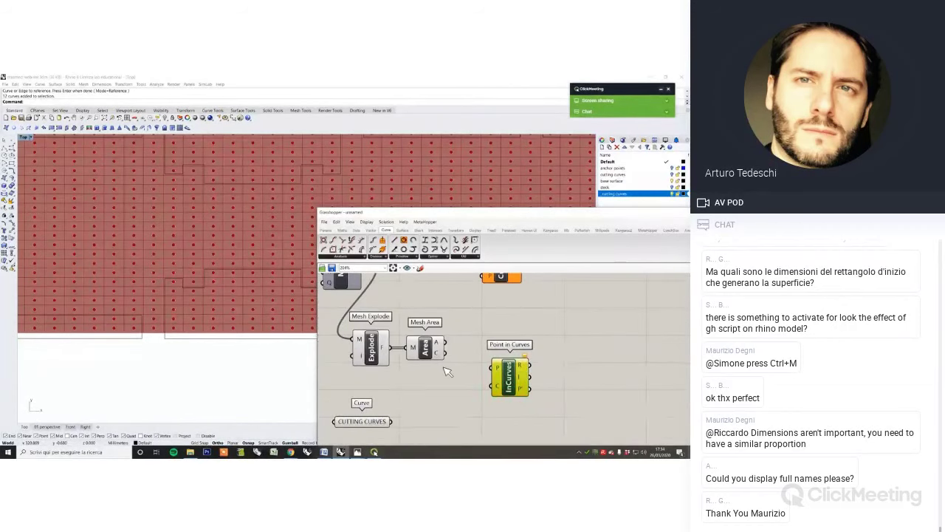
Feed the Mesh Area centroids and the cutting curves parameter into the point and curve inputs of Point in Curves
{"action": "left_click_drag", "start_coordinate": [445, 353], "coordinate": [521, 373]}
{"action": "scroll", "coordinate": [105, 275], "scroll_direction": "down", "scroll_amount": 3}
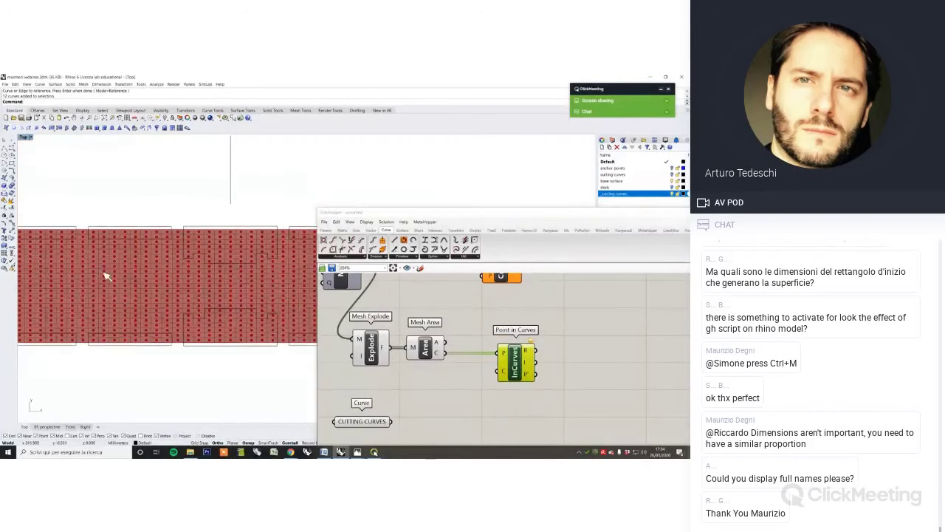
{"action": "scroll", "coordinate": [218, 330], "scroll_direction": "up", "scroll_amount": 3}
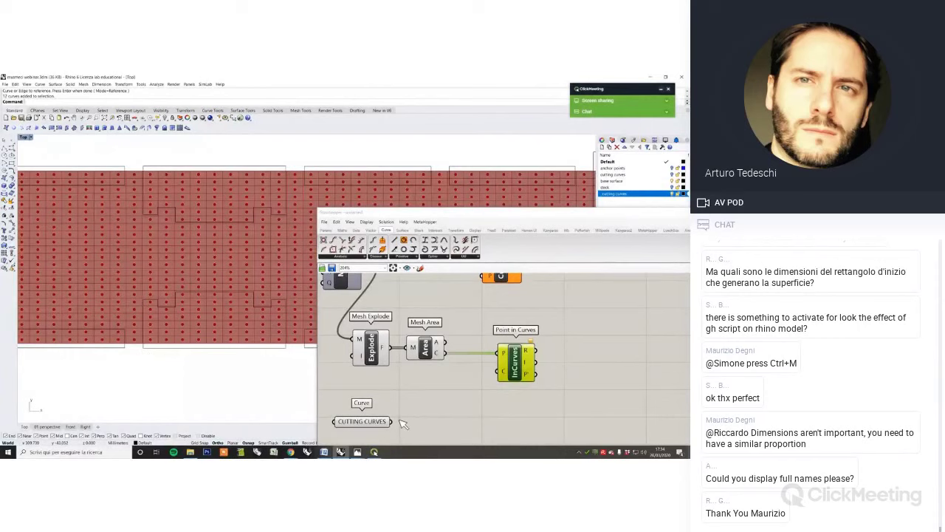
{"action": "left_click_drag", "start_coordinate": [377, 427], "coordinate": [500, 369]}
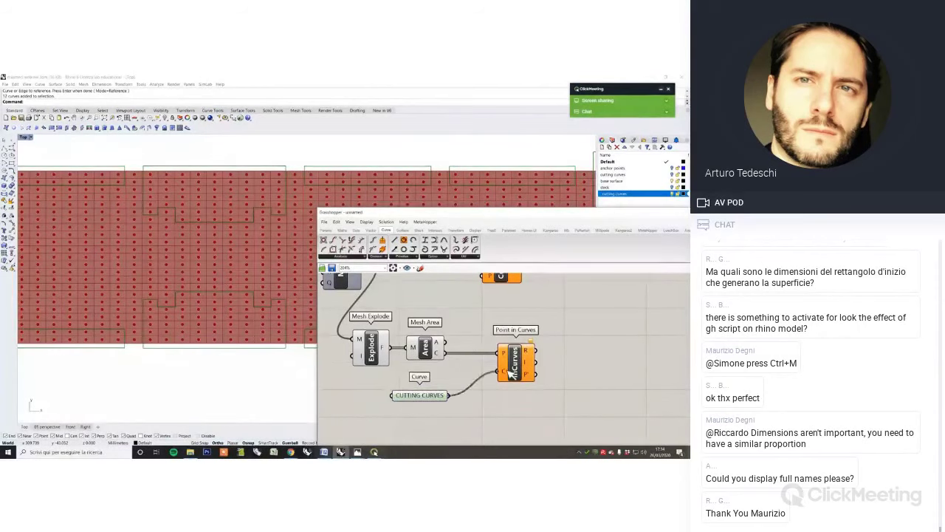
{"action": "right_click_drag", "start_coordinate": [444, 371], "coordinate": [440, 376]}
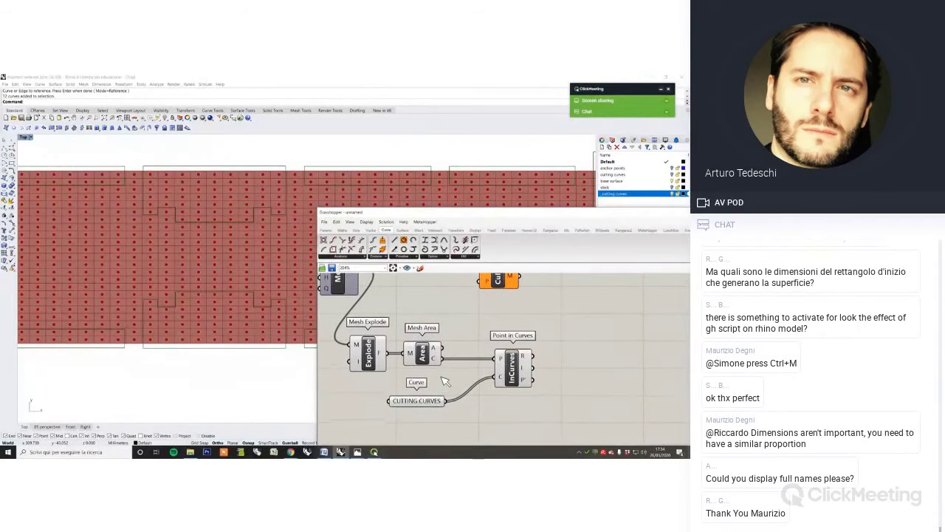
Turn off the previews of Mesh Explode and Mesh Area and move Point in Curves closer to Mesh Area
{"action": "left_click_drag", "start_coordinate": [446, 381], "coordinate": [399, 338]}
{"action": "right_click", "coordinate": [424, 309]}
{"action": "left_click", "coordinate": [436, 317]}
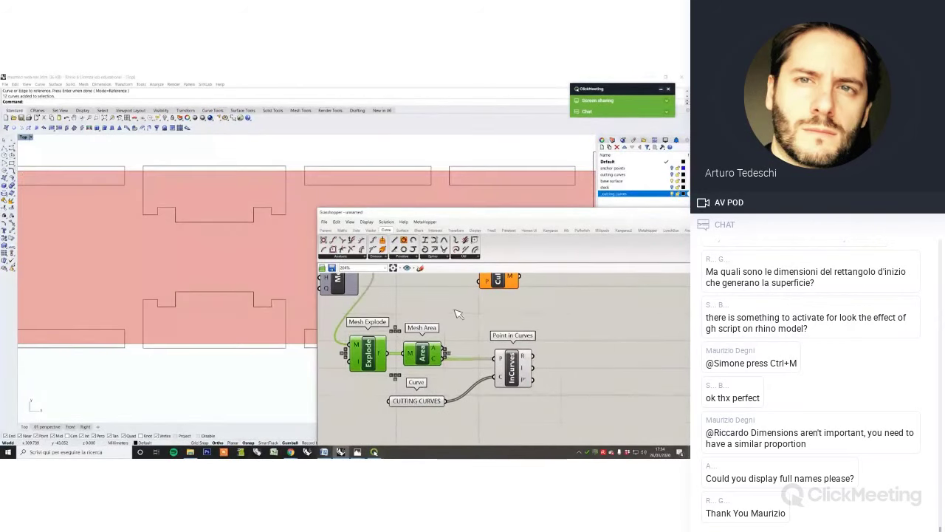
{"action": "left_click", "coordinate": [459, 316]}
{"action": "scroll", "coordinate": [469, 328], "scroll_direction": "down", "scroll_amount": 2}
{"action": "left_click_drag", "start_coordinate": [499, 354], "coordinate": [481, 355]}
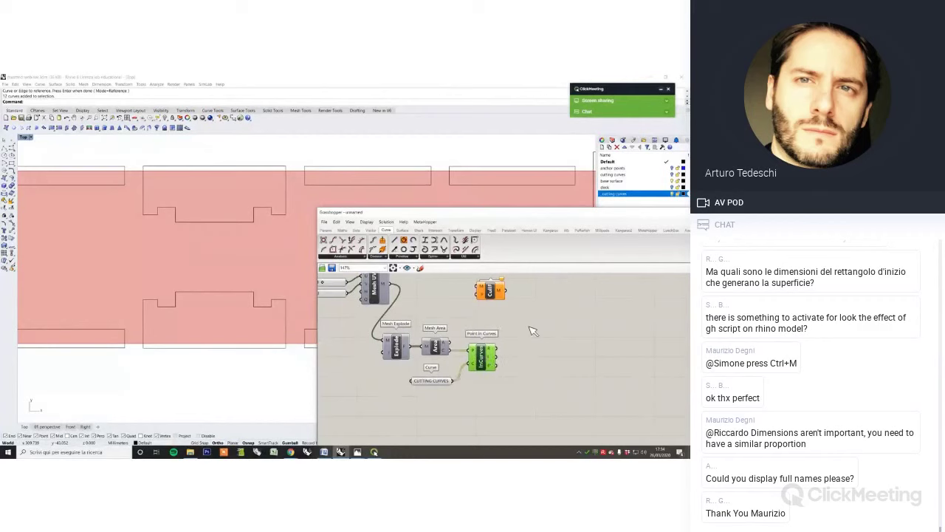
Connect the Mesh Surface output to the mesh input of Cull Faces and reposition Cull Faces above Point in Curves
{"action": "right_click_drag", "start_coordinate": [527, 326], "coordinate": [515, 349]}
{"action": "left_click", "coordinate": [515, 349]}
{"action": "left_click_drag", "start_coordinate": [376, 306], "coordinate": [522, 315]}
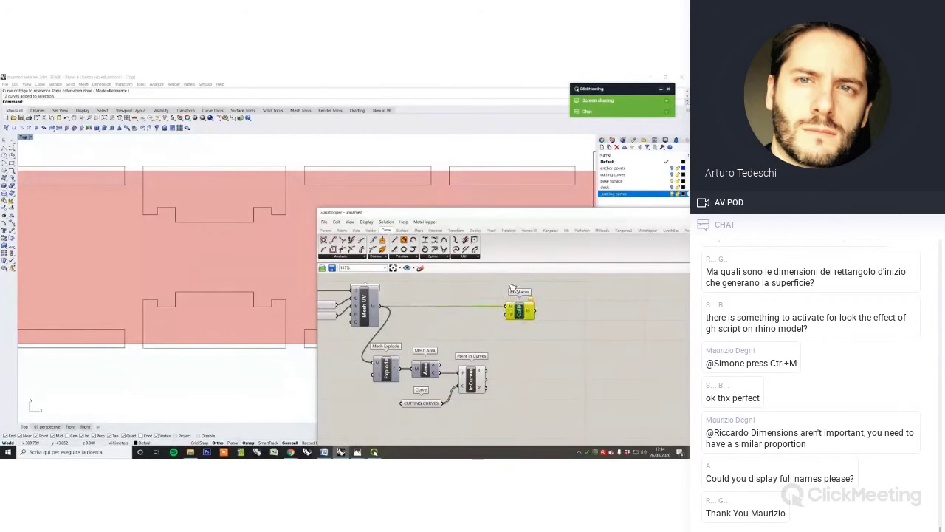
{"action": "left_click", "coordinate": [510, 285]}
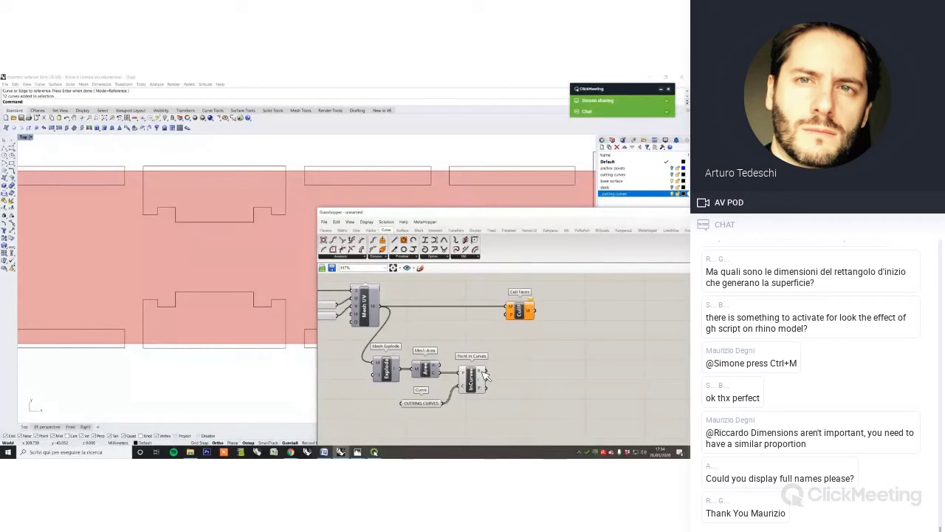
Connect the relationship output (R) of Point in Curves to the pattern input of Cull Faces and inspect the culling pattern
{"action": "scroll", "coordinate": [484, 374], "scroll_direction": "up", "scroll_amount": 3}
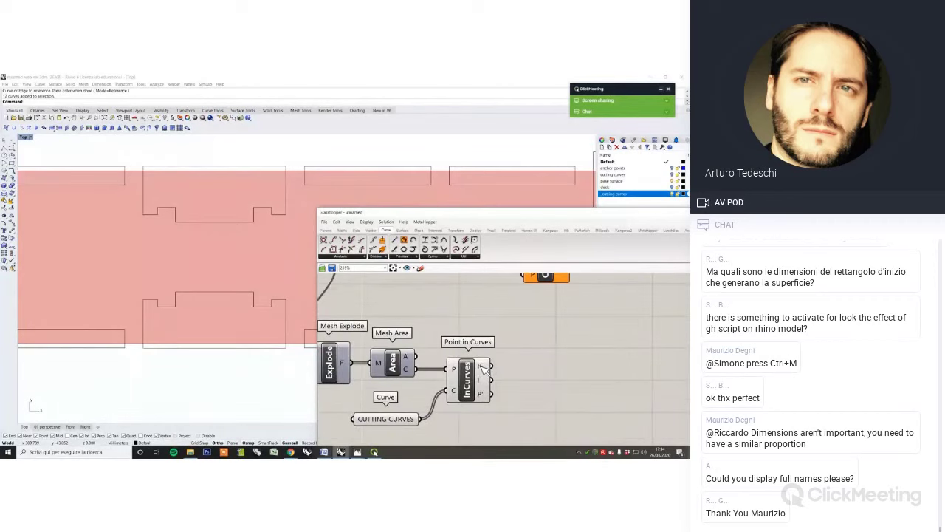
{"action": "mouse_move", "coordinate": [482, 367]}
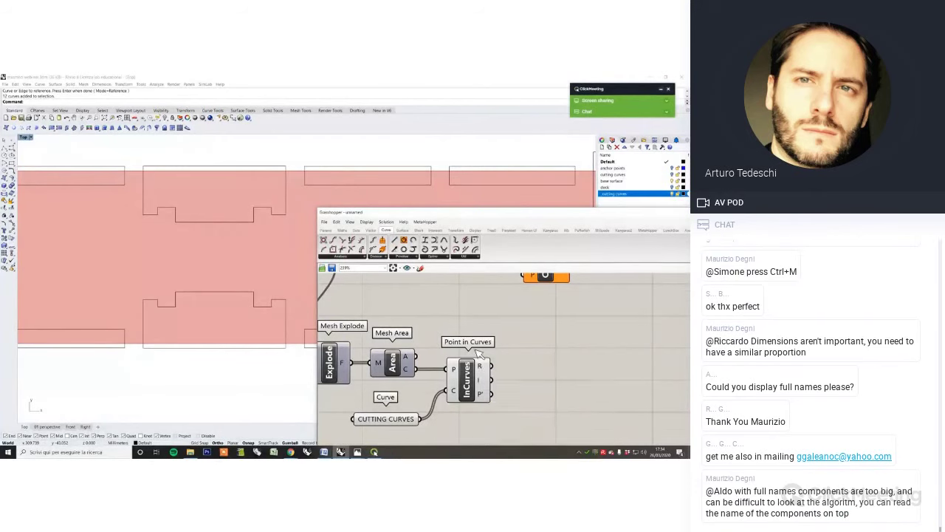
{"action": "scroll", "coordinate": [481, 362], "scroll_direction": "down", "scroll_amount": 3}
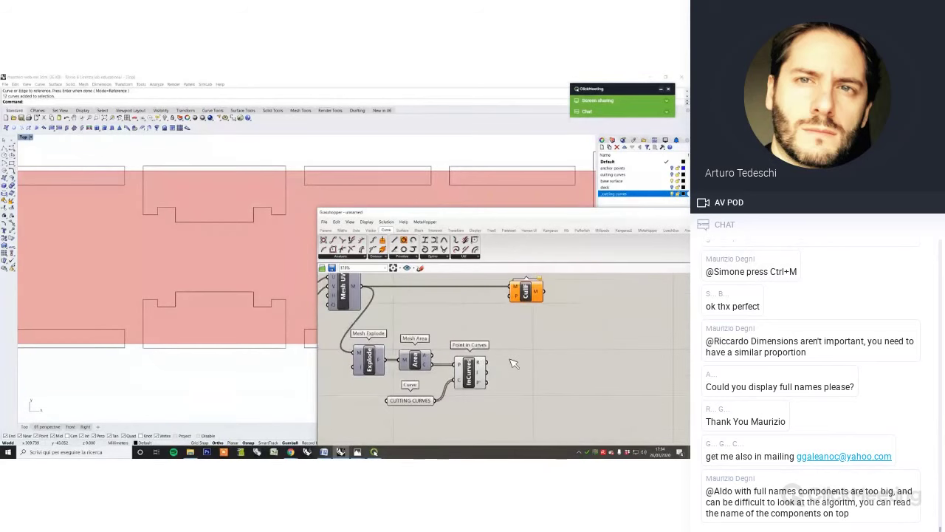
{"action": "left_click_drag", "start_coordinate": [485, 362], "coordinate": [539, 294]}
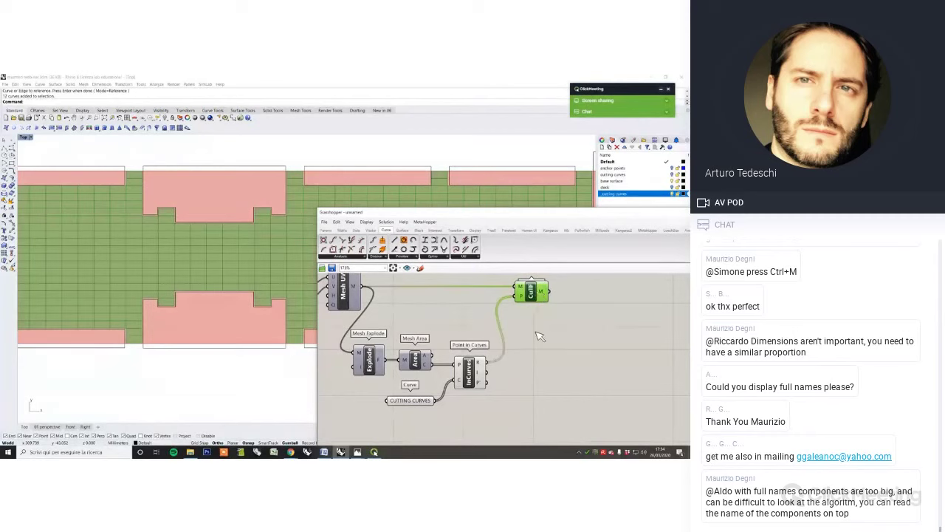
{"action": "left_click", "coordinate": [540, 336]}
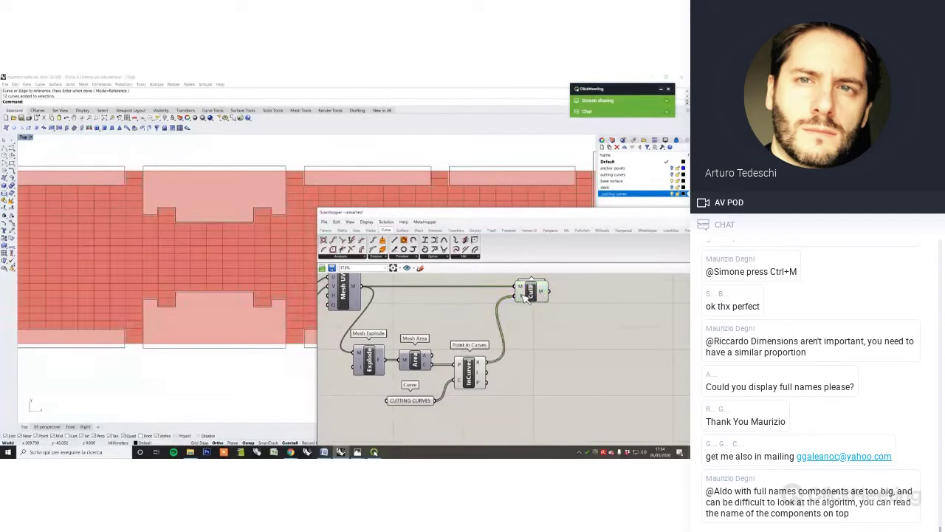
{"action": "mouse_move", "coordinate": [526, 295]}
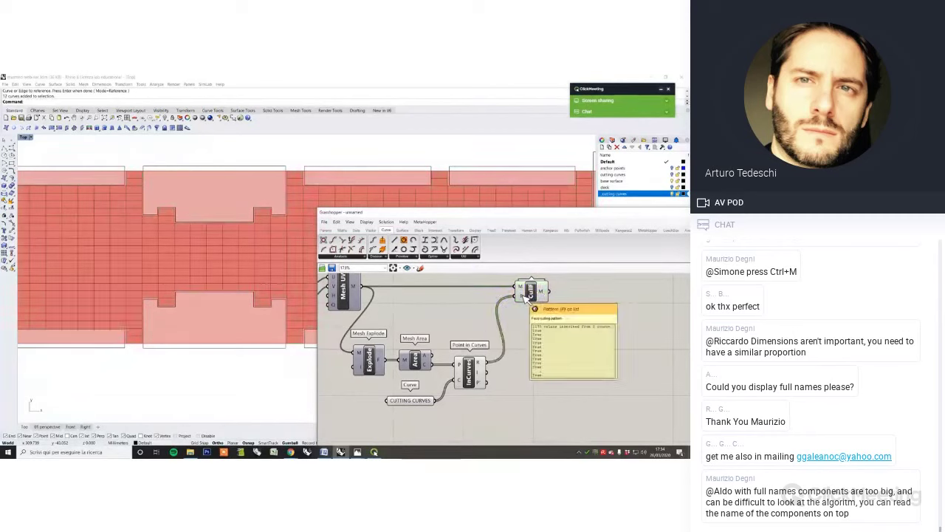
Turn off the preview of the Point in Curves component
{"action": "left_click", "coordinate": [469, 367]}
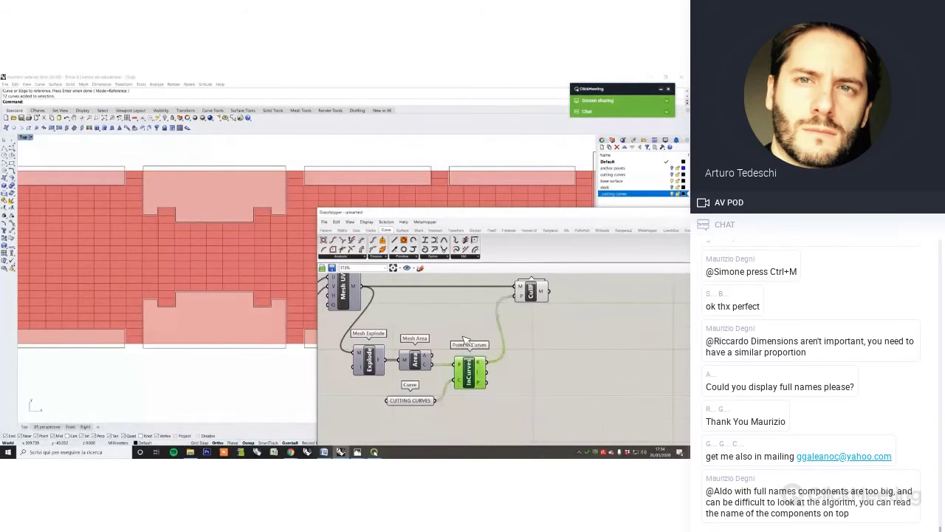
{"action": "right_click", "coordinate": [463, 338]}
{"action": "left_click", "coordinate": [480, 346]}
{"action": "scroll", "coordinate": [440, 333], "scroll_direction": "down", "scroll_amount": 2}
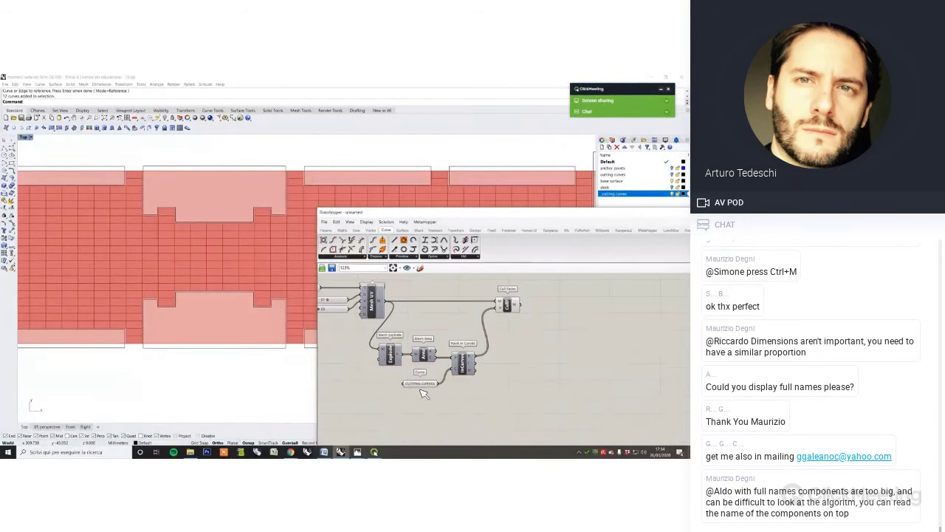
Move the Grasshopper window aside and turn off the highlighted cutting curves layer in Rhino
{"action": "scroll", "coordinate": [229, 370], "scroll_direction": "down", "scroll_amount": 3}
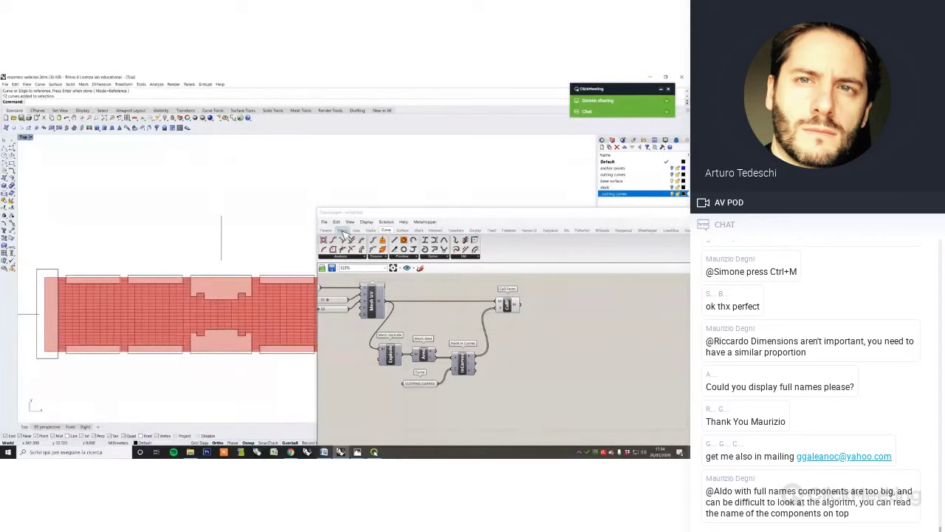
{"action": "right_click_drag", "start_coordinate": [404, 294], "coordinate": [450, 320]}
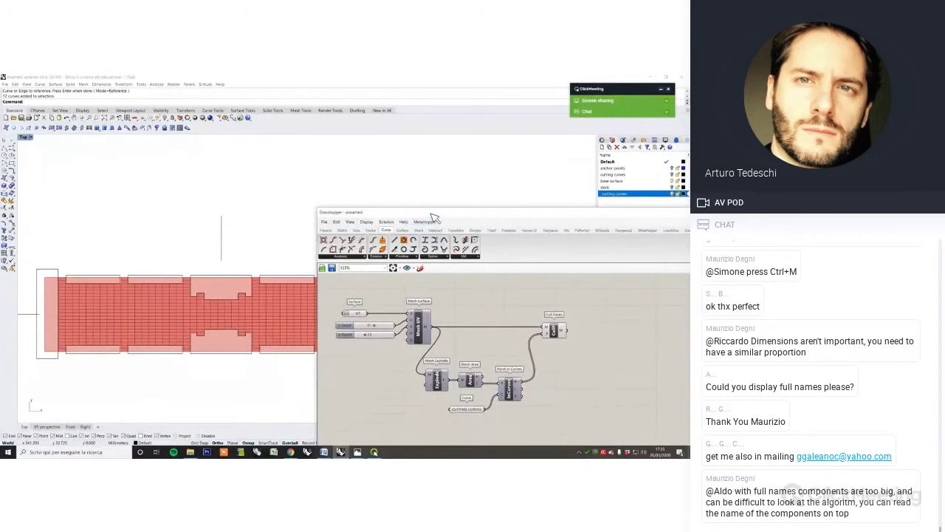
{"action": "left_click_drag", "start_coordinate": [431, 213], "coordinate": [490, 293]}
{"action": "left_click", "coordinate": [676, 194]}
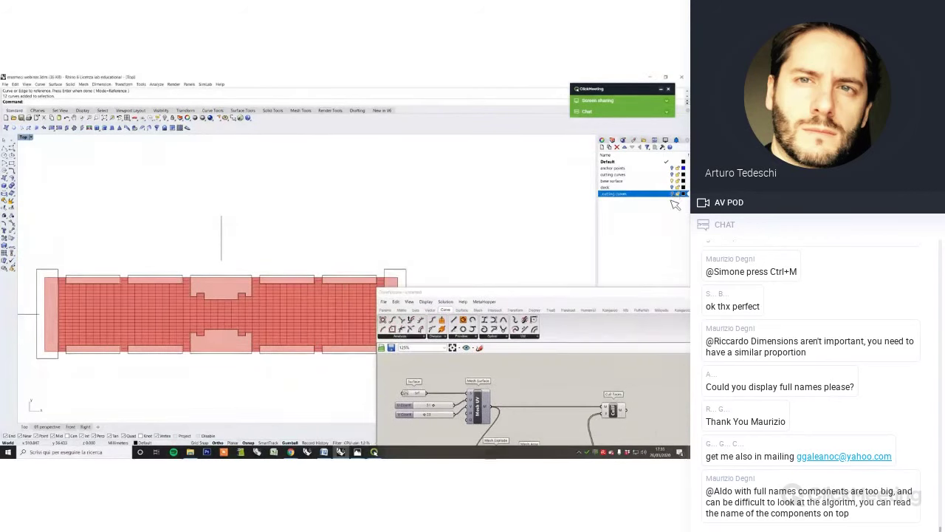
{"action": "left_click_drag", "start_coordinate": [446, 290], "coordinate": [443, 211]}
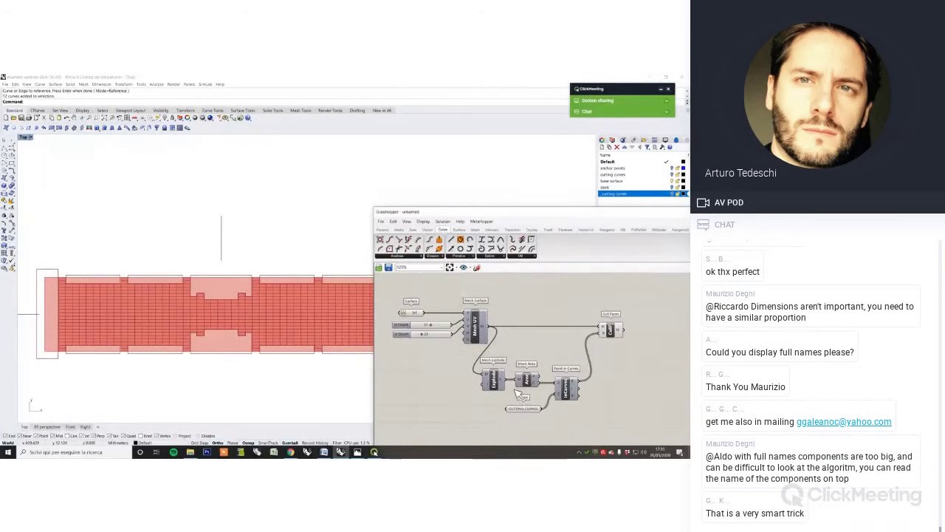
Turn off the previews of the cutting curves and base surface parameters and move the Grasshopper window clear of the mesh
{"action": "left_click", "coordinate": [525, 411]}
{"action": "right_click", "coordinate": [530, 329]}
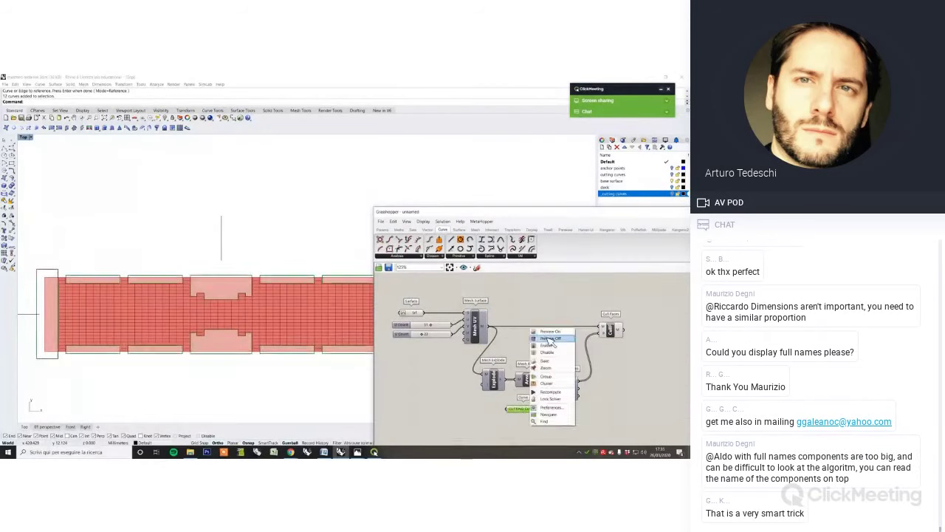
{"action": "left_click", "coordinate": [545, 337]}
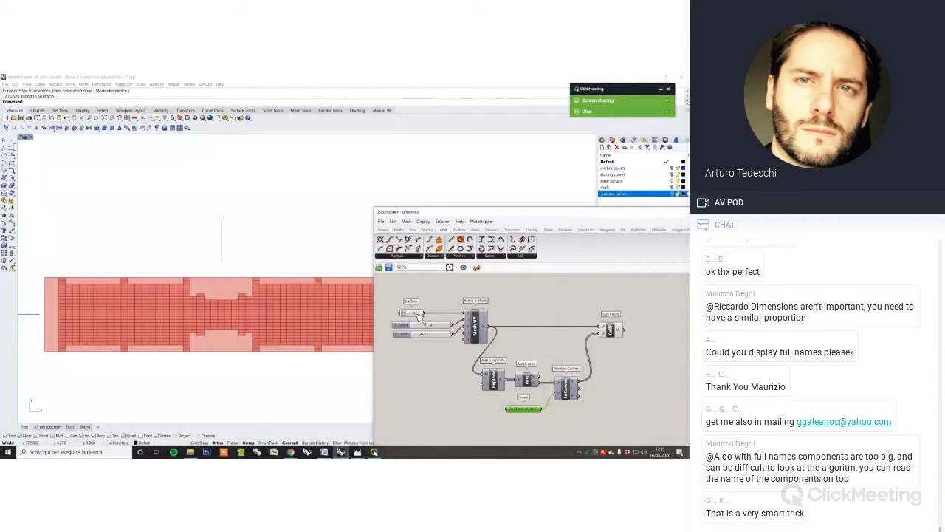
{"action": "left_click", "coordinate": [413, 313]}
{"action": "right_click", "coordinate": [437, 294]}
{"action": "left_click", "coordinate": [450, 307]}
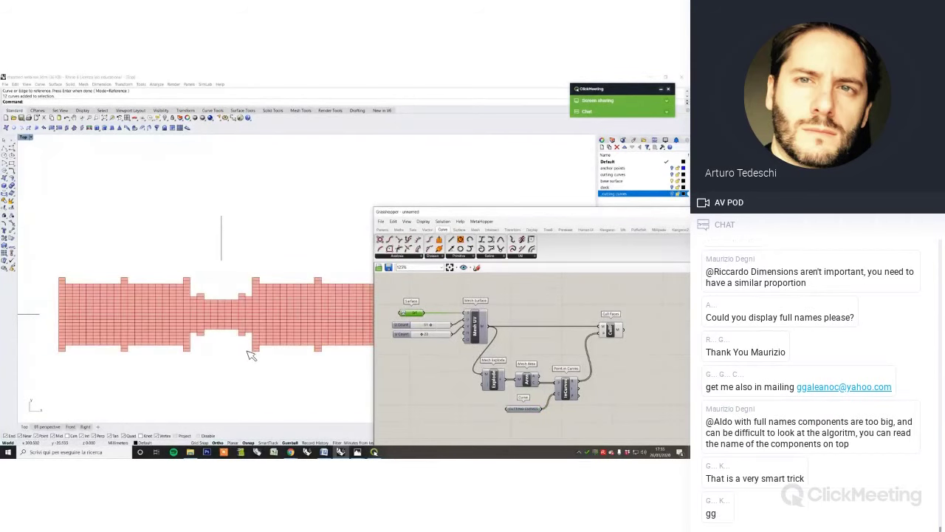
{"action": "left_click_drag", "start_coordinate": [407, 213], "coordinate": [463, 214]}
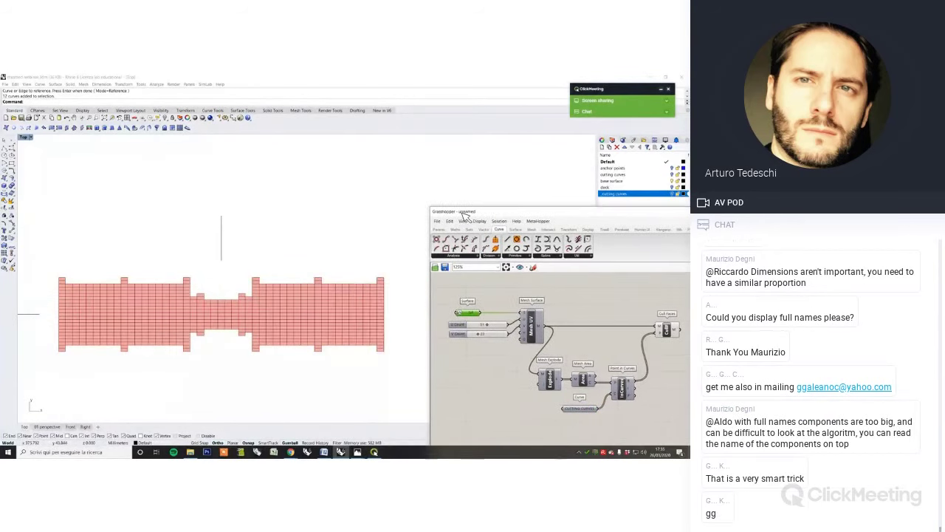
{"action": "right_click_drag", "start_coordinate": [201, 270], "coordinate": [226, 272]}
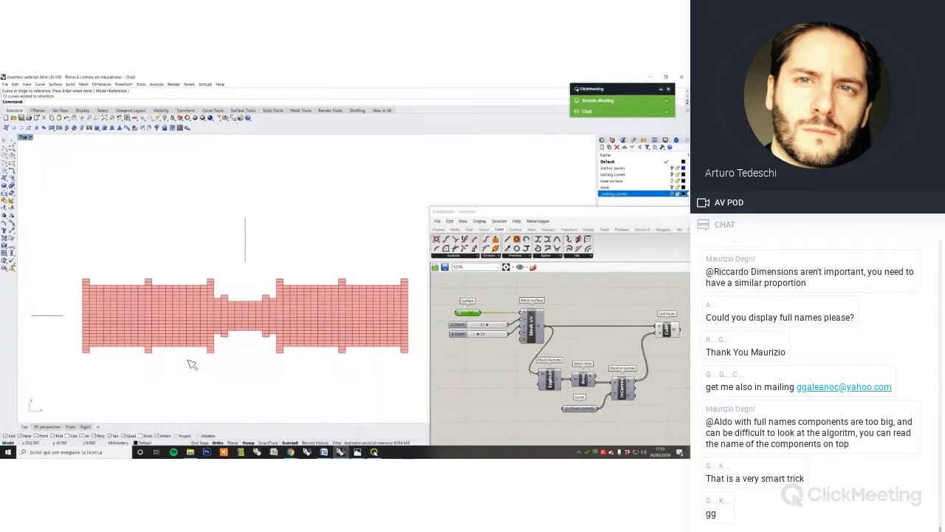
{"action": "scroll", "coordinate": [249, 404], "scroll_direction": "up", "scroll_amount": 3}
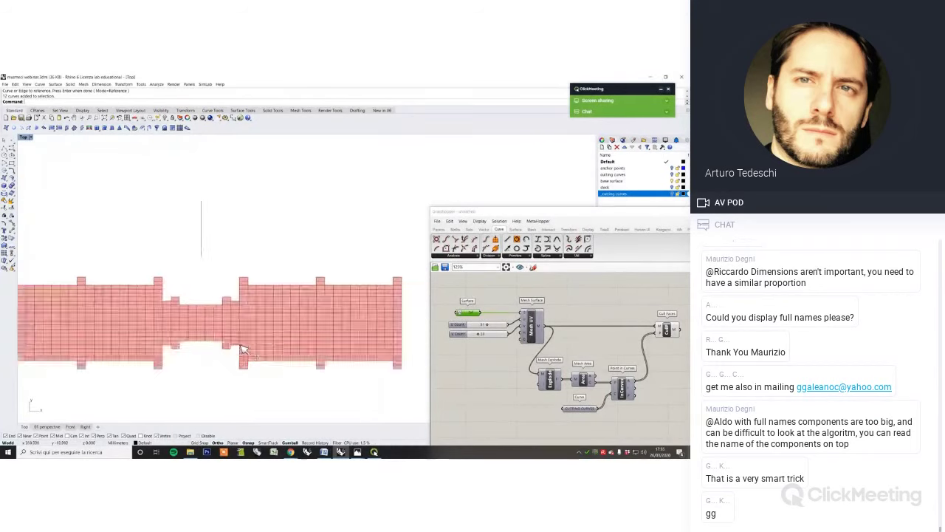
Play the "_06_musmeci_ modello analogico_ def" video from the musmeci event folder, examine the cut fabric shape near the end, and return to Rhino
{"action": "left_click", "coordinate": [191, 452]}
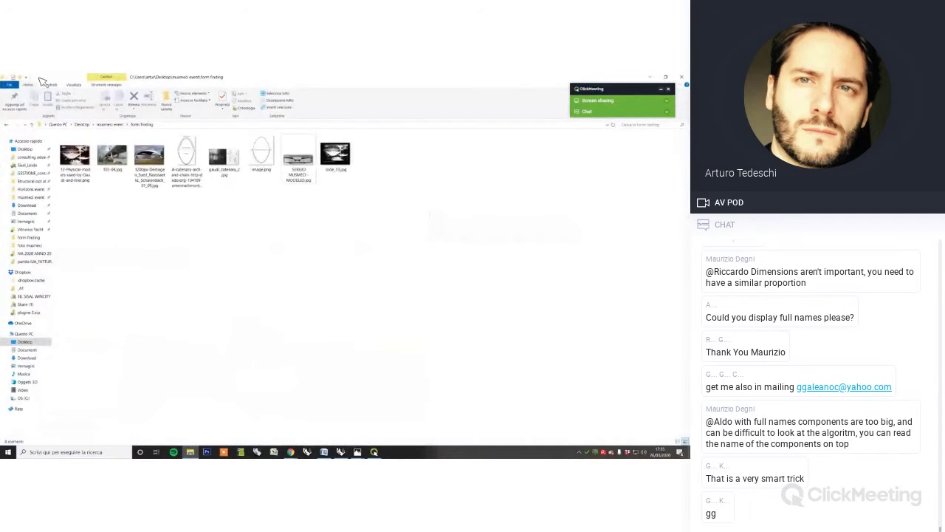
{"action": "left_click", "coordinate": [110, 125]}
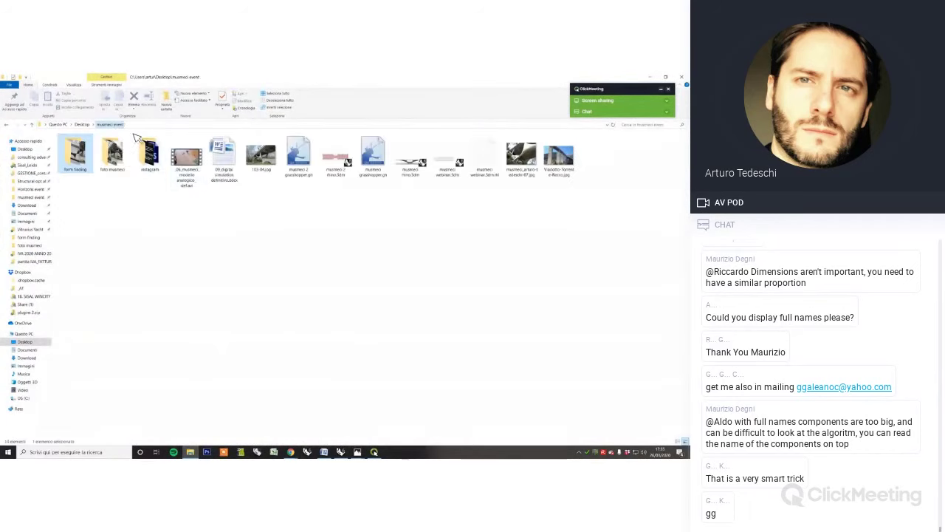
{"action": "double_click", "coordinate": [193, 158]}
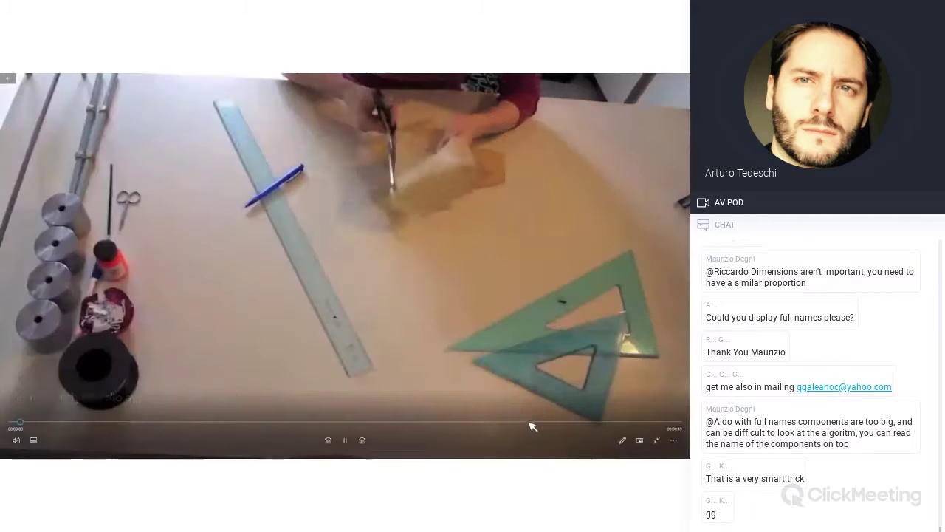
{"action": "left_click", "coordinate": [527, 426]}
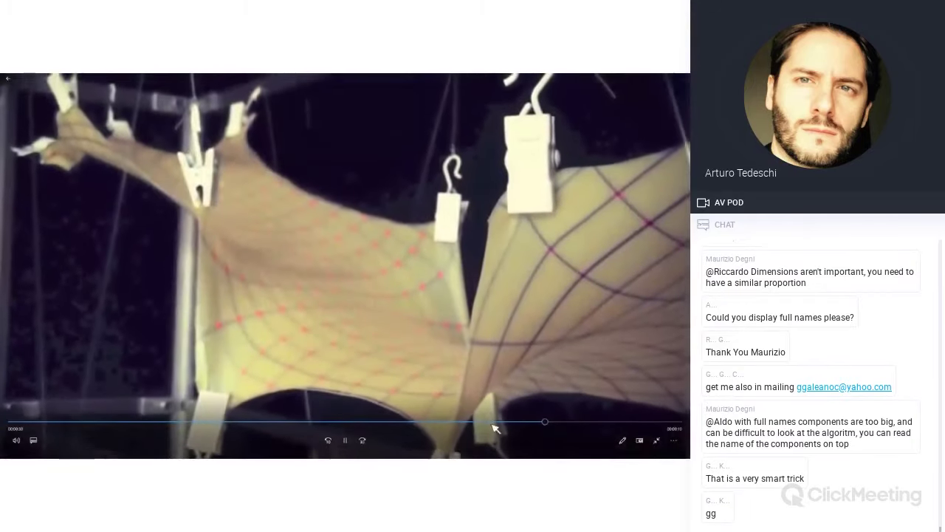
{"action": "left_click", "coordinate": [576, 424]}
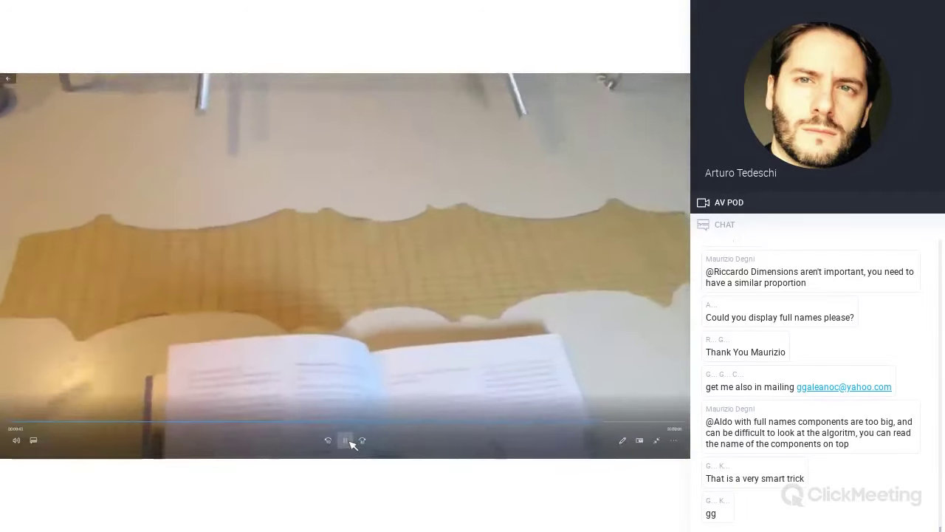
{"action": "left_click", "coordinate": [345, 440]}
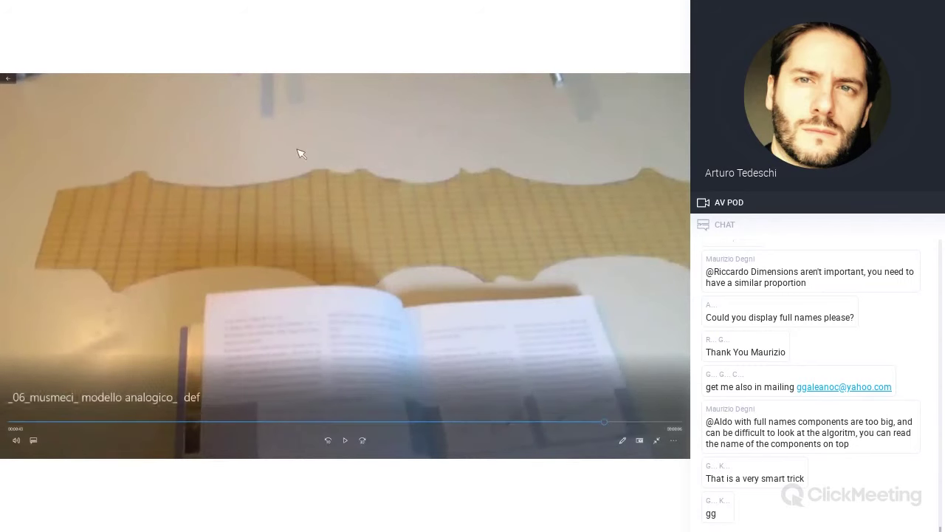
{"action": "double_click", "coordinate": [400, 160]}
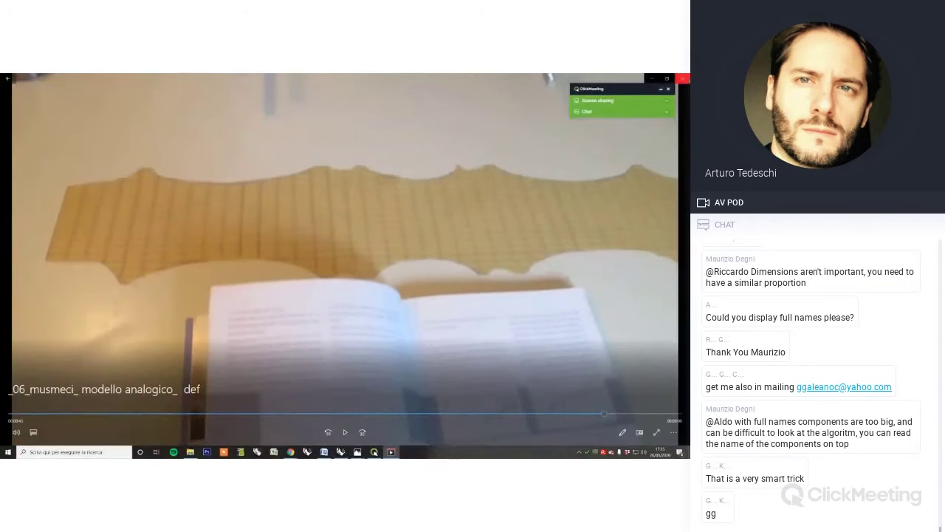
{"action": "left_click", "coordinate": [683, 78]}
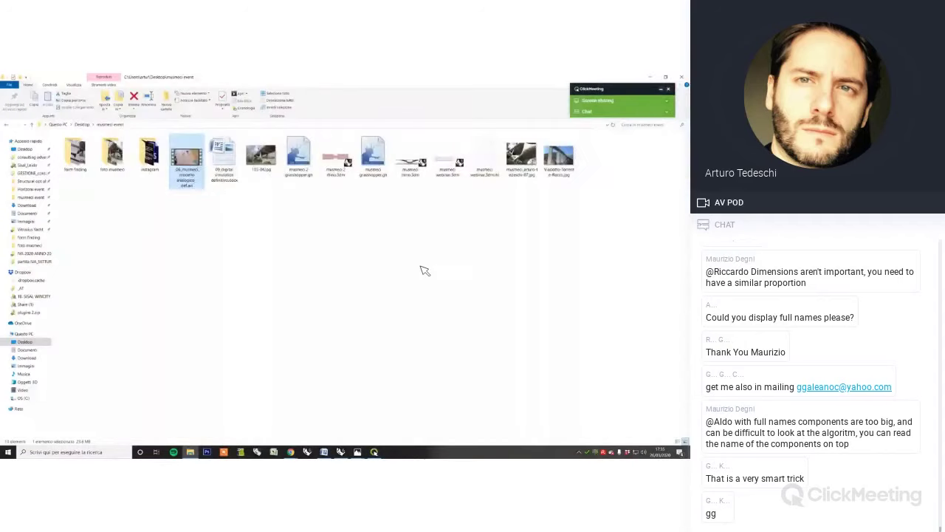
{"action": "left_click", "coordinate": [651, 77]}
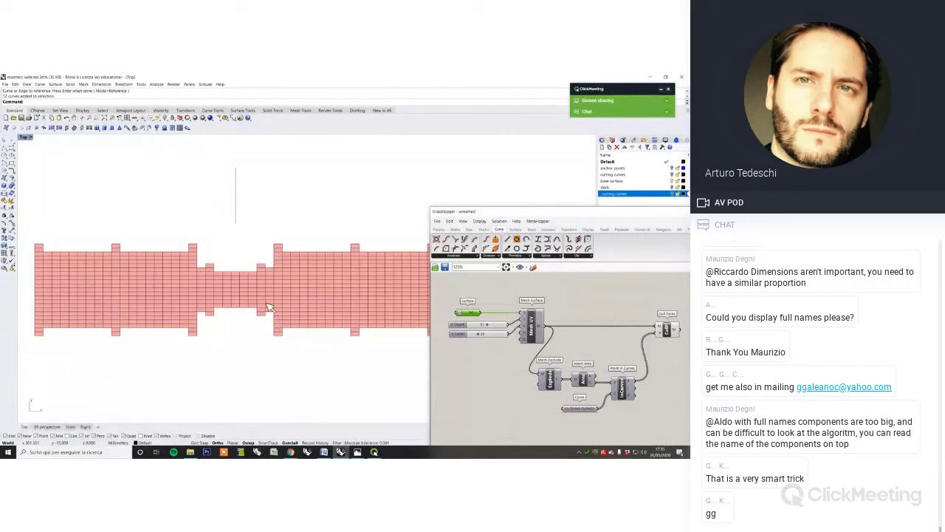
Place a Mesh parameter in the empty canvas area beside the Cull Faces component
{"action": "scroll", "coordinate": [234, 330], "scroll_direction": "down", "scroll_amount": 3}
{"action": "right_click_drag", "start_coordinate": [490, 356], "coordinate": [450, 342]}
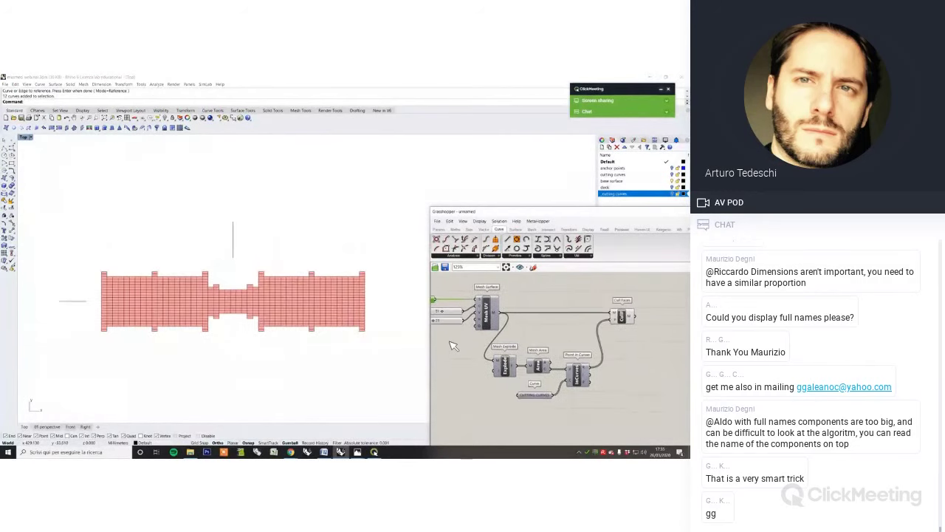
{"action": "right_click_drag", "start_coordinate": [568, 347], "coordinate": [483, 362]}
{"action": "double_click", "coordinate": [600, 366]}
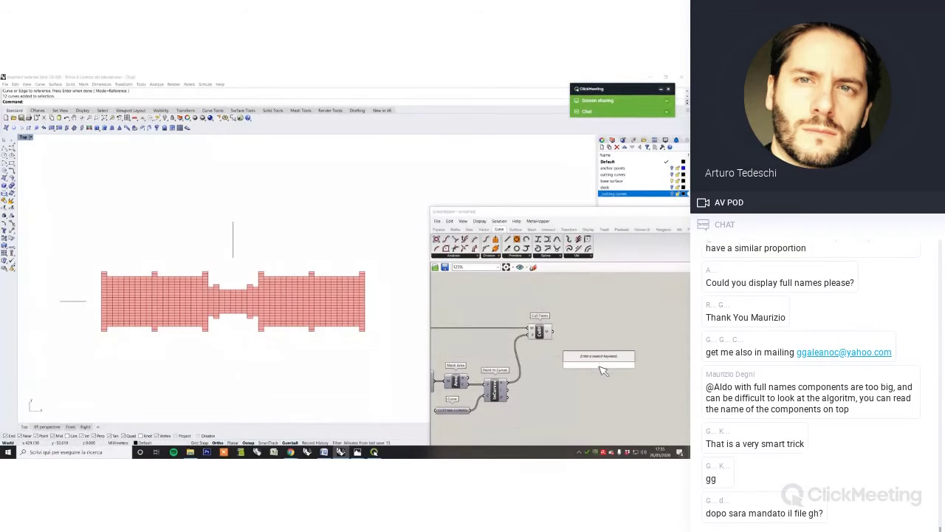
{"action": "type", "text": "mesh"}
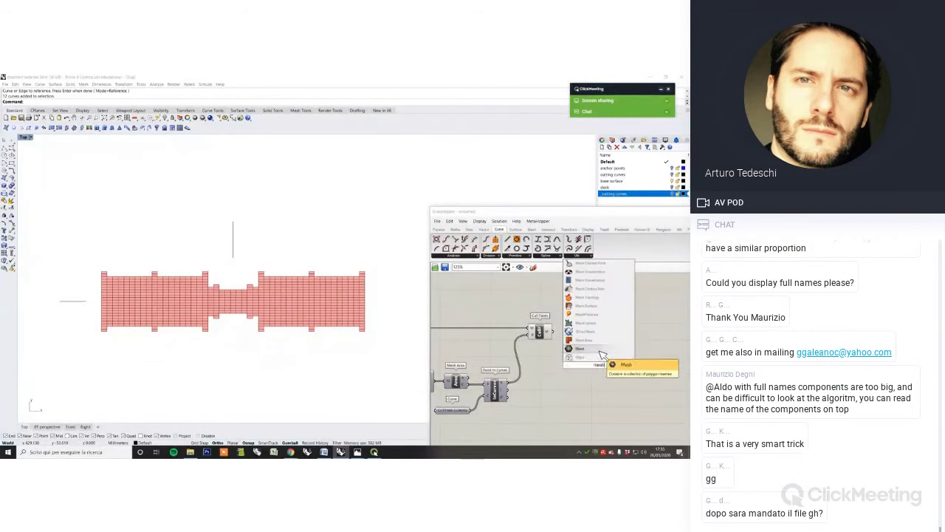
{"action": "key", "text": "Return"}
{"action": "scroll", "coordinate": [604, 366], "scroll_direction": "up", "scroll_amount": 3}
{"action": "left_click_drag", "start_coordinate": [602, 369], "coordinate": [604, 318]}
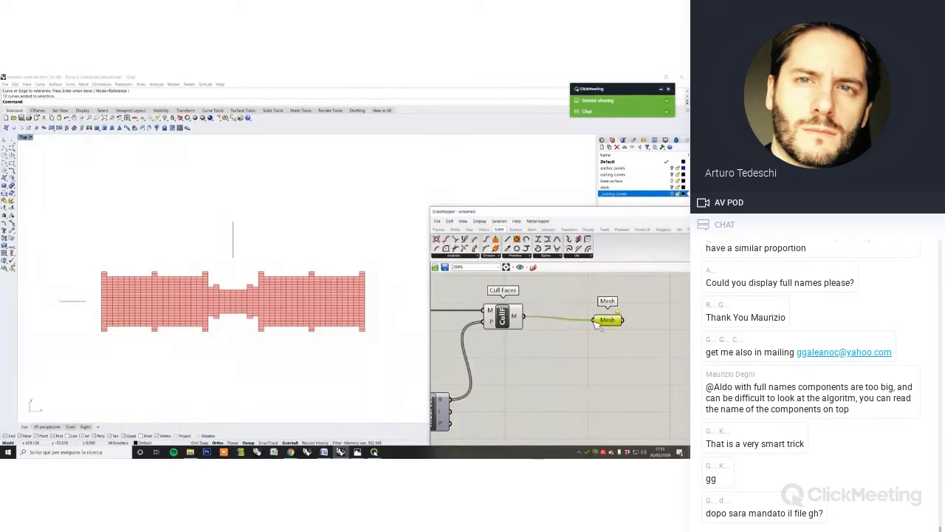
Connect the Cull Faces mesh output to the Mesh parameter and select the parameter to highlight its geometry
{"action": "left_click_drag", "start_coordinate": [523, 317], "coordinate": [590, 316]}
{"action": "scroll", "coordinate": [601, 328], "scroll_direction": "up", "scroll_amount": 2}
{"action": "right_click_drag", "start_coordinate": [601, 328], "coordinate": [542, 333]}
{"action": "left_click_drag", "start_coordinate": [555, 322], "coordinate": [550, 325]}
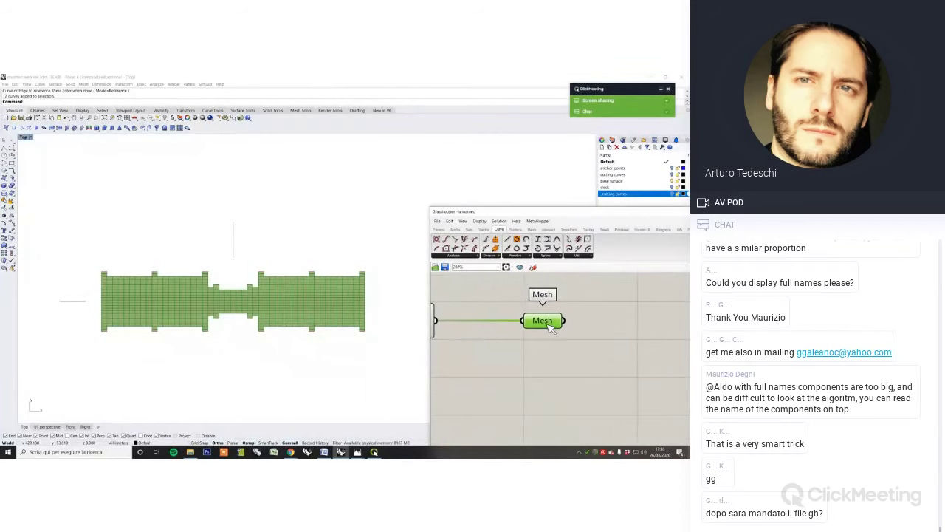
Enlarge the visible canvas by moving the Grasshopper window, and put the Mesh parameter in a group
{"action": "left_click_drag", "start_coordinate": [508, 211], "coordinate": [317, 168]}
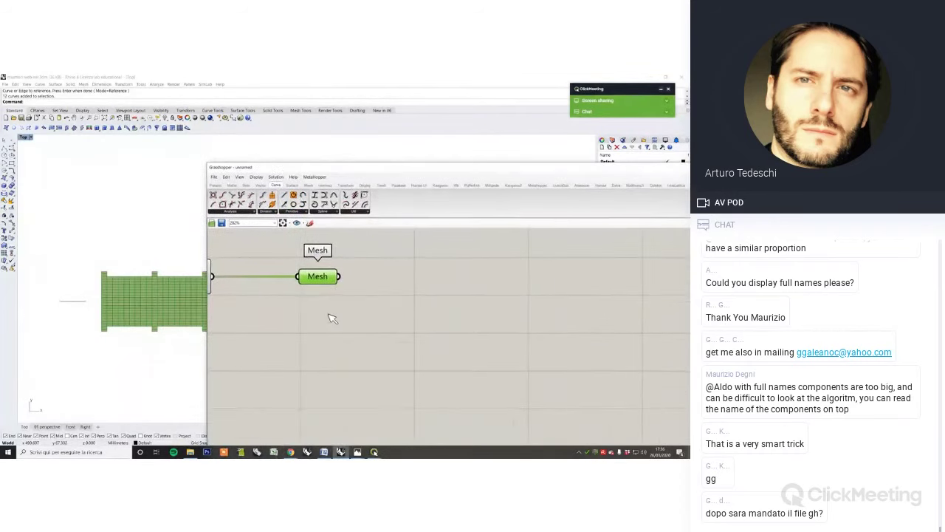
{"action": "right_click_drag", "start_coordinate": [328, 314], "coordinate": [445, 344]}
{"action": "left_click", "coordinate": [437, 329]}
{"action": "left_click", "coordinate": [436, 308]}
{"action": "right_click", "coordinate": [489, 332]}
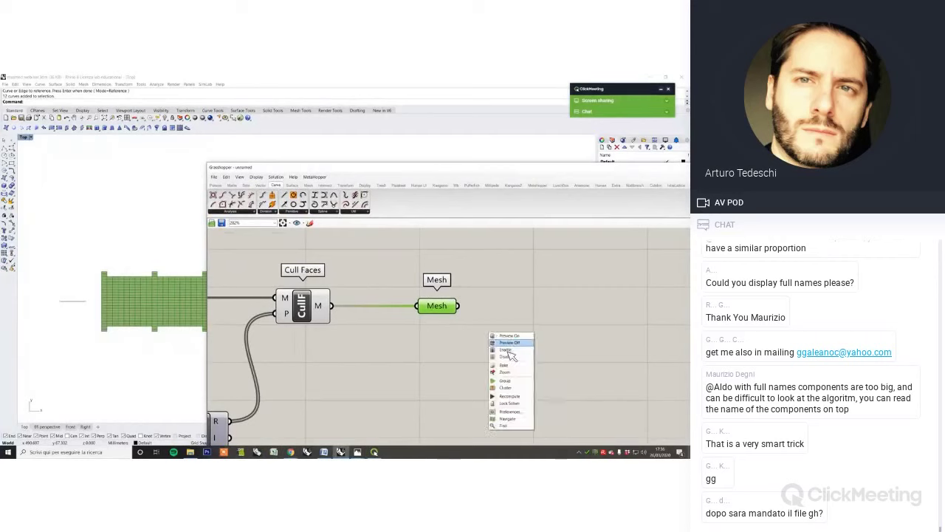
{"action": "left_click", "coordinate": [507, 355]}
{"action": "scroll", "coordinate": [467, 321], "scroll_direction": "up", "scroll_amount": 1}
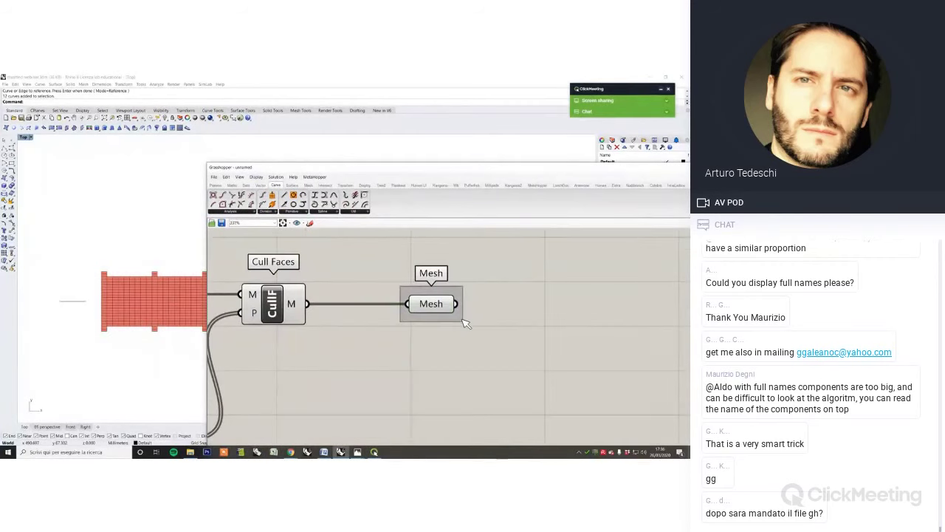
Adjust the options of the group around the Mesh parameter
{"action": "right_click", "coordinate": [462, 319]}
{"action": "left_click", "coordinate": [483, 338]}
{"action": "right_click", "coordinate": [461, 321]}
{"action": "left_click", "coordinate": [479, 344]}
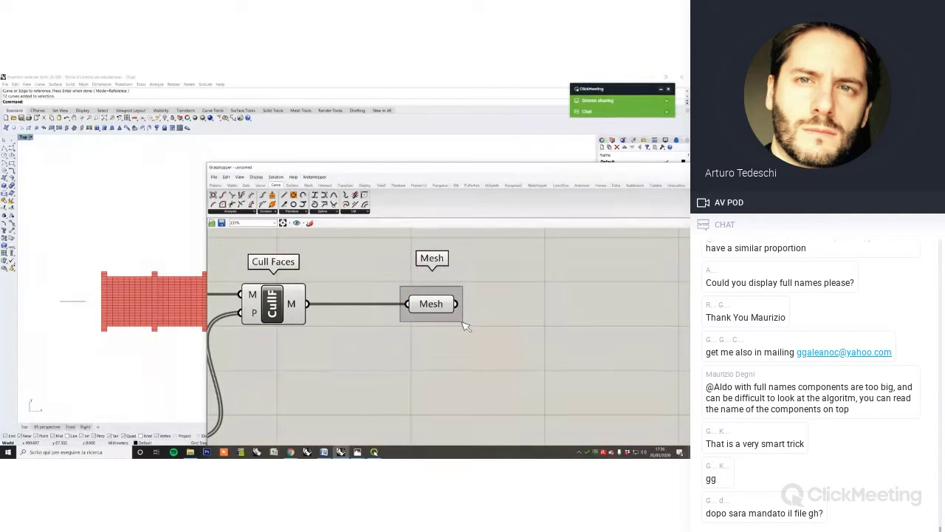
{"action": "right_click", "coordinate": [465, 325]}
{"action": "left_click", "coordinate": [494, 336]}
{"action": "scroll", "coordinate": [495, 336], "scroll_direction": "down", "scroll_amount": 3}
{"action": "scroll", "coordinate": [473, 329], "scroll_direction": "up", "scroll_amount": 2}
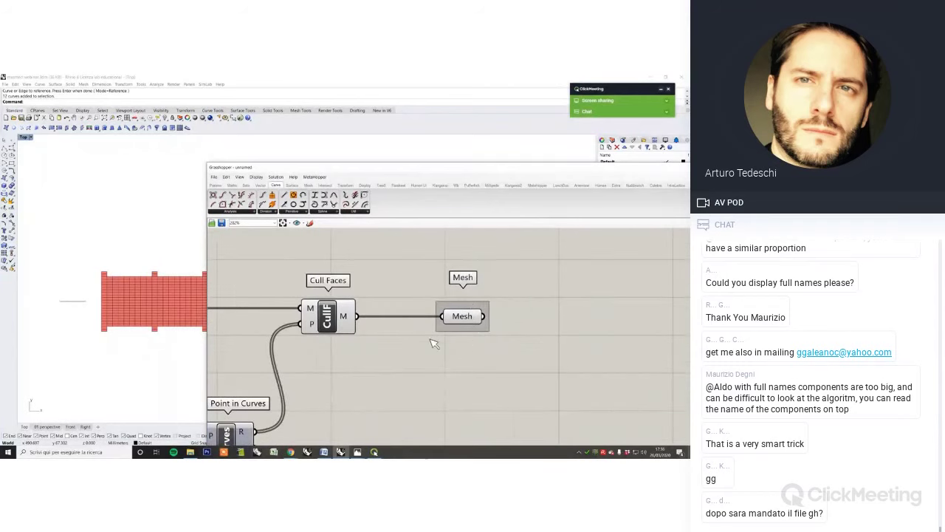
{"action": "scroll", "coordinate": [462, 316], "scroll_direction": "down", "scroll_amount": 2}
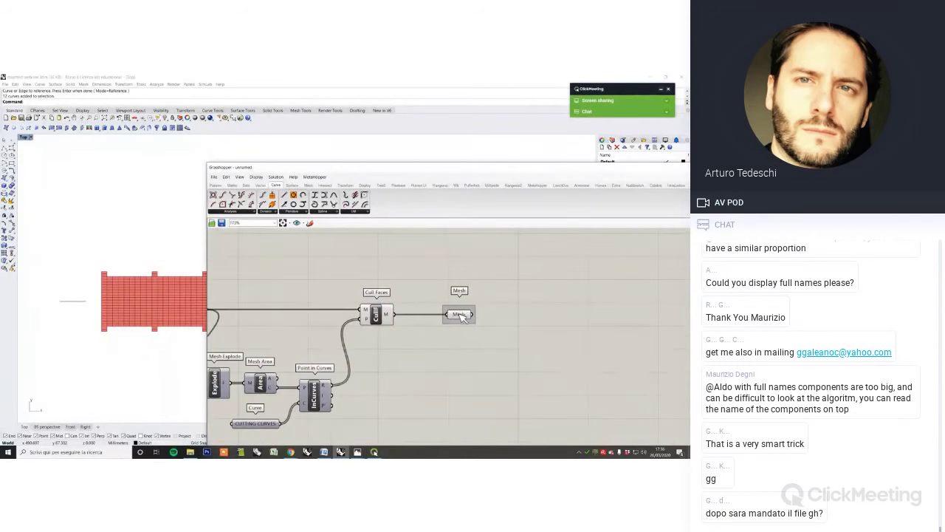
Shift the Mesh parameter and Cull Faces slightly, and turn off the preview of Cull Faces
{"action": "left_click", "coordinate": [455, 316]}
{"action": "left_click", "coordinate": [377, 330]}
{"action": "left_click_drag", "start_coordinate": [374, 325], "coordinate": [370, 325]}
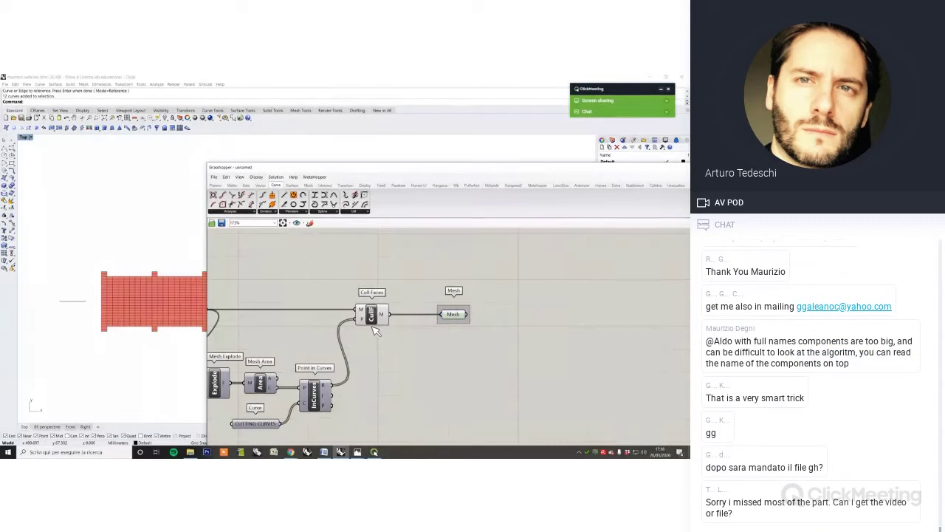
{"action": "right_click", "coordinate": [400, 281]}
{"action": "left_click", "coordinate": [404, 278]}
{"action": "left_click", "coordinate": [379, 315]}
{"action": "right_click", "coordinate": [403, 265]}
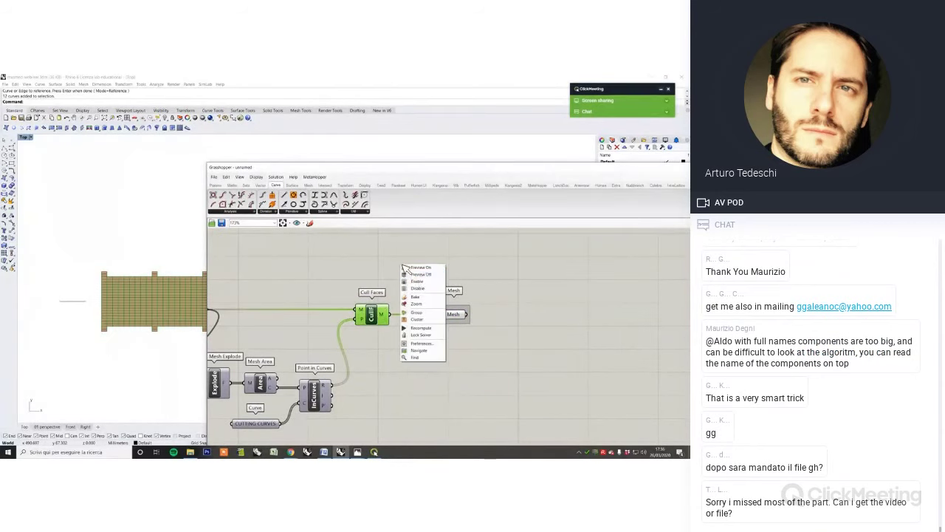
{"action": "left_click", "coordinate": [418, 280]}
{"action": "right_click", "coordinate": [411, 270]}
{"action": "left_click", "coordinate": [422, 281]}
{"action": "left_click", "coordinate": [422, 280]}
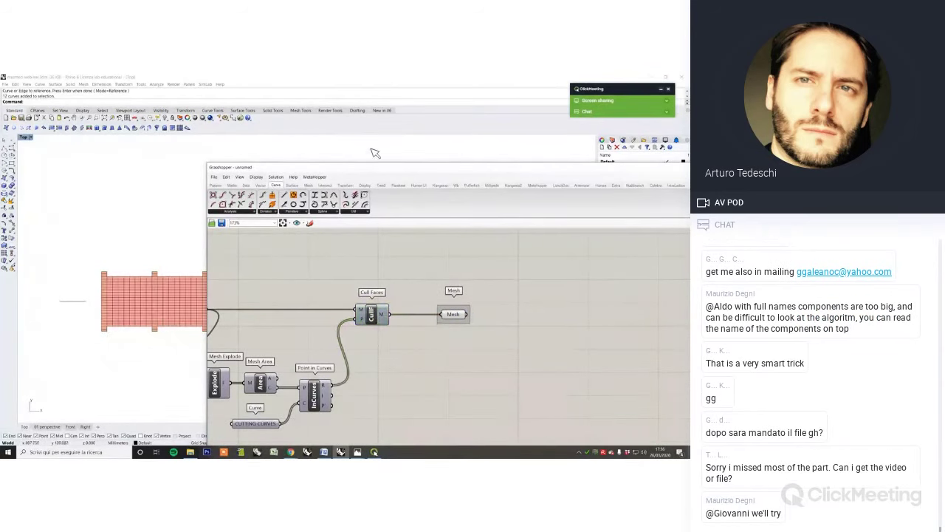
Move the Grasshopper window aside to view the whole culled mesh in the Top viewport, and bring the window back
{"action": "left_click_drag", "start_coordinate": [374, 173], "coordinate": [583, 185]}
{"action": "left_click", "coordinate": [370, 248]}
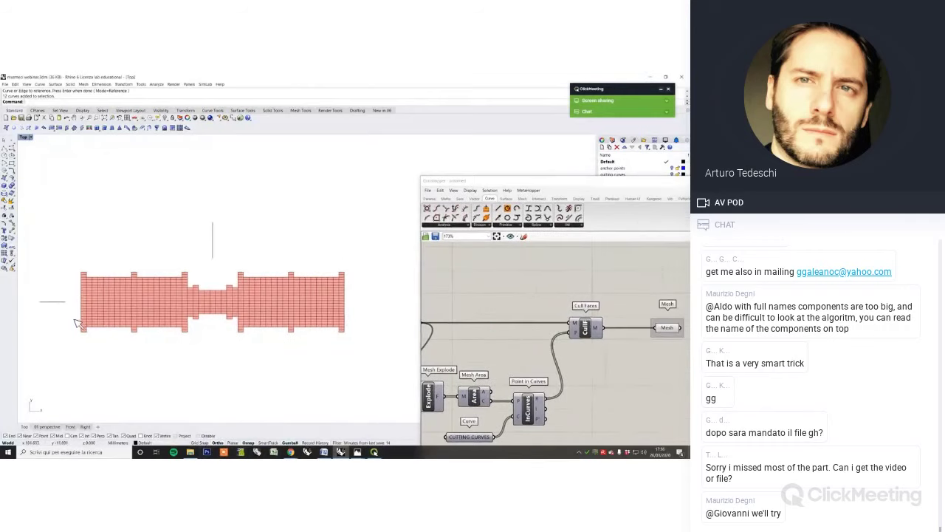
{"action": "right_click_drag", "start_coordinate": [324, 330], "coordinate": [291, 332]}
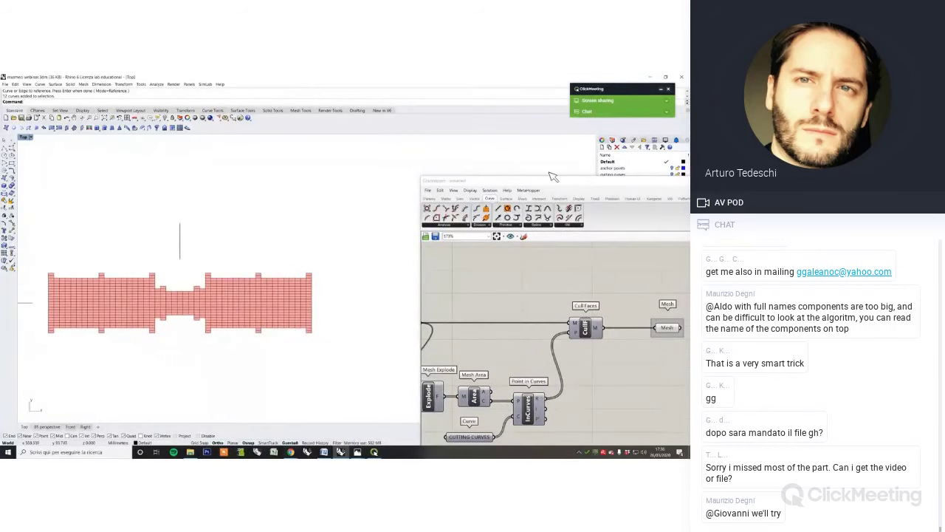
{"action": "left_click_drag", "start_coordinate": [548, 180], "coordinate": [422, 181]}
{"action": "double_click", "coordinate": [542, 359]}
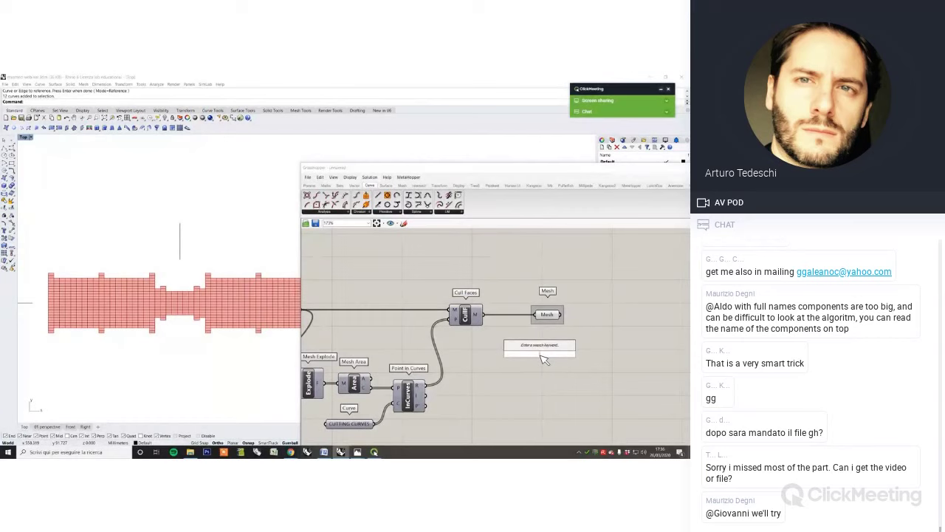
{"action": "double_click", "coordinate": [589, 352]}
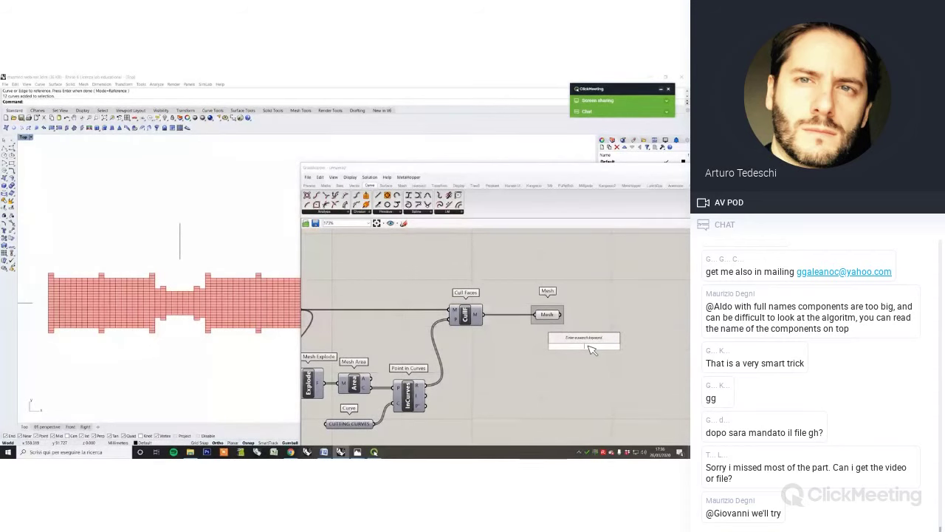
{"action": "type", "text": "edges"}
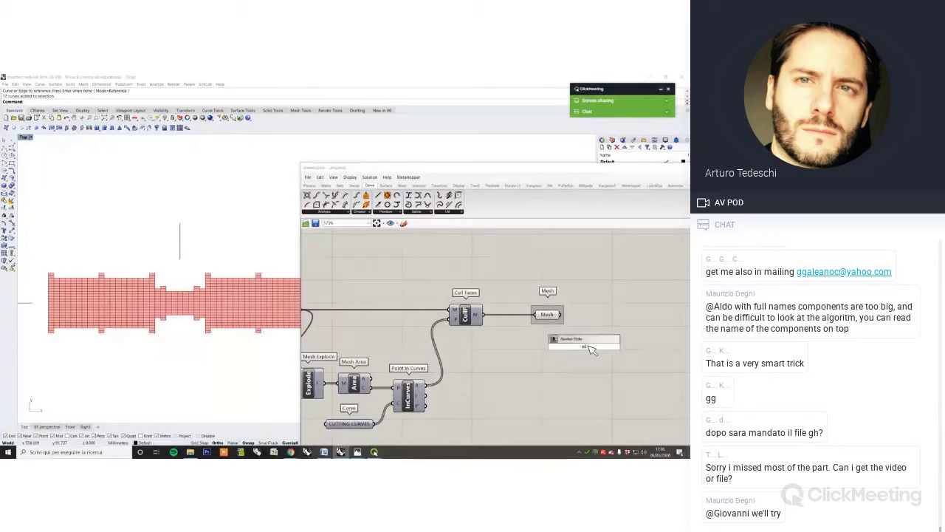
{"action": "left_click", "coordinate": [590, 359]}
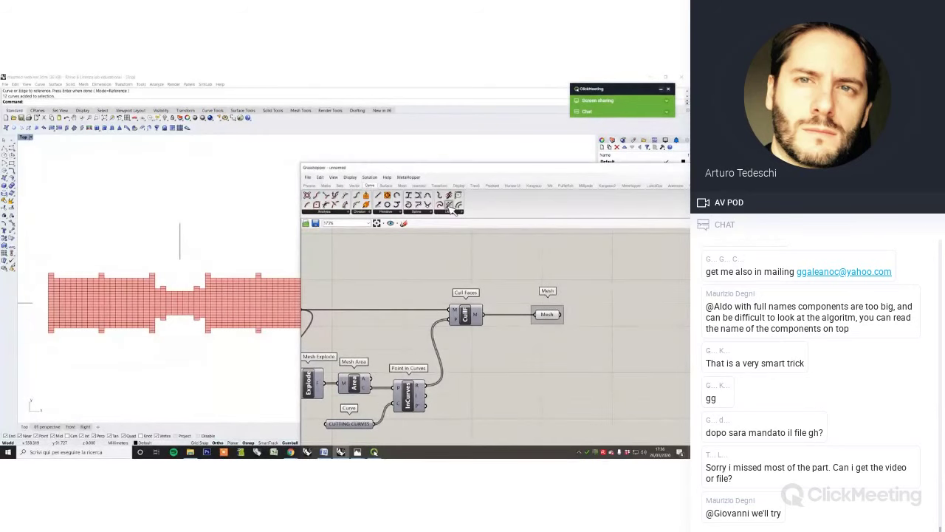
Place a Weaverbird's Mesh Edges component beyond the Mesh parameter, leaving a gap between the two
{"action": "left_click", "coordinate": [550, 187]}
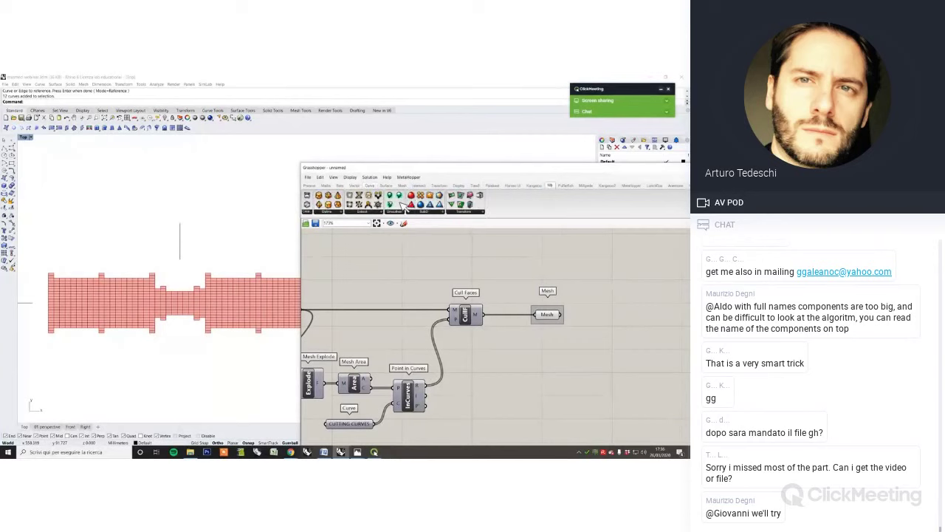
{"action": "left_click", "coordinate": [376, 213]}
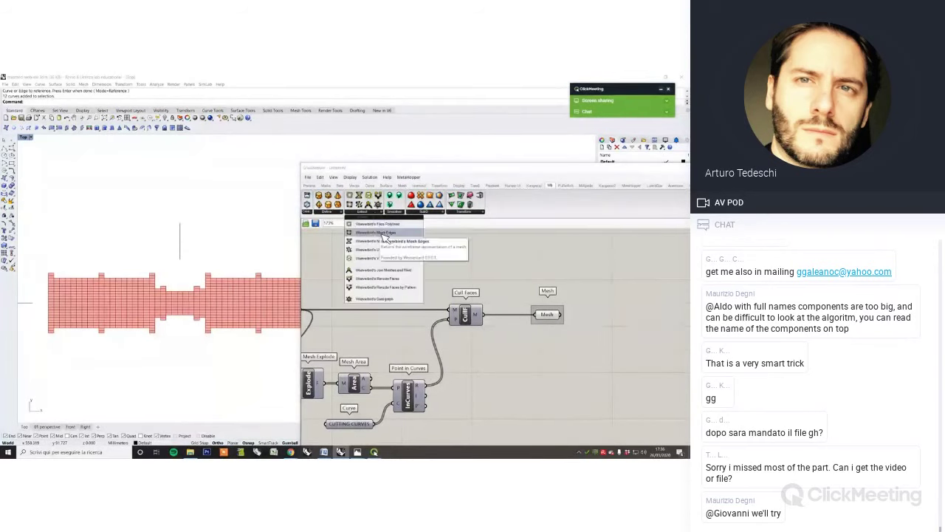
{"action": "left_click", "coordinate": [383, 234]}
{"action": "left_click_drag", "start_coordinate": [383, 246], "coordinate": [610, 318]}
{"action": "right_click_drag", "start_coordinate": [520, 337], "coordinate": [431, 327]}
{"action": "left_click_drag", "start_coordinate": [389, 171], "coordinate": [349, 170]}
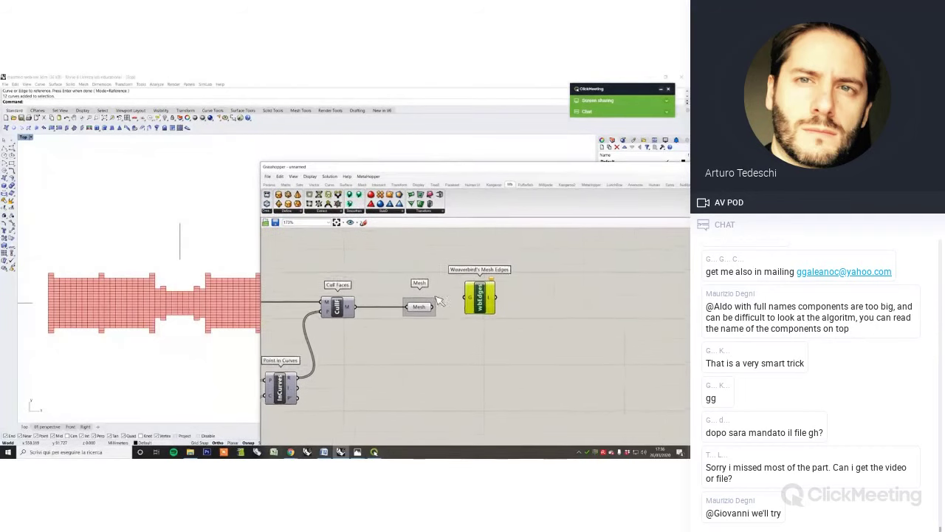
{"action": "right_click_drag", "start_coordinate": [456, 297], "coordinate": [469, 310]}
{"action": "left_click_drag", "start_coordinate": [492, 310], "coordinate": [554, 304]}
{"action": "scroll", "coordinate": [520, 323], "scroll_direction": "down", "scroll_amount": 3}
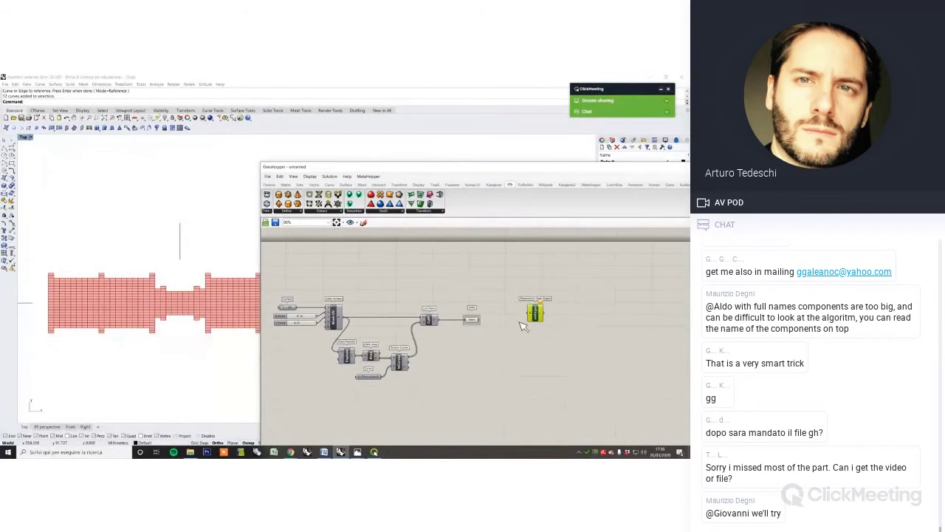
Sketch a vertical divider line on the canvas between the Mesh parameter and the Weaverbird's Mesh Edges component
{"action": "left_click", "coordinate": [363, 222]}
{"action": "left_click_drag", "start_coordinate": [495, 256], "coordinate": [499, 384]}
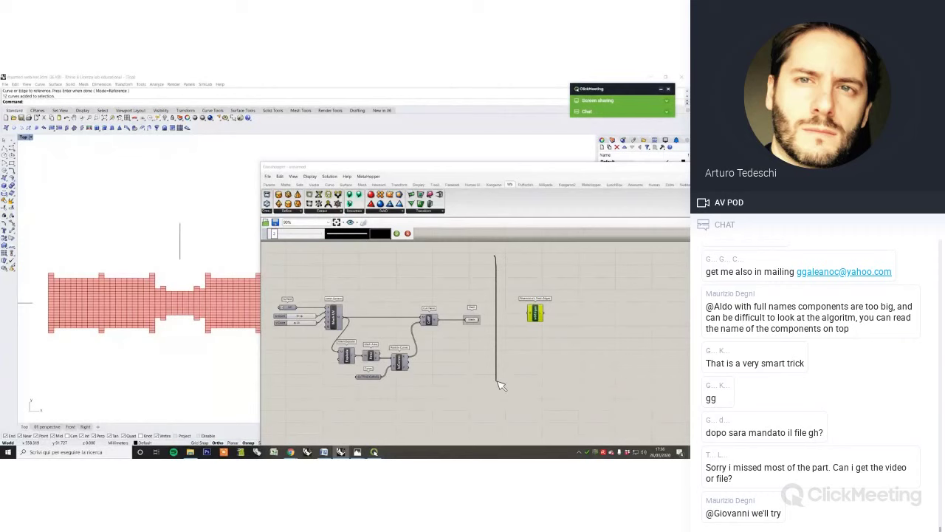
{"action": "left_click", "coordinate": [397, 234]}
Connect the Mesh parameter to Weaverbird's Mesh Edges and align that component level with the parameter
{"action": "right_click_drag", "start_coordinate": [521, 320], "coordinate": [484, 310]}
{"action": "scroll", "coordinate": [484, 310], "scroll_direction": "up", "scroll_amount": 2}
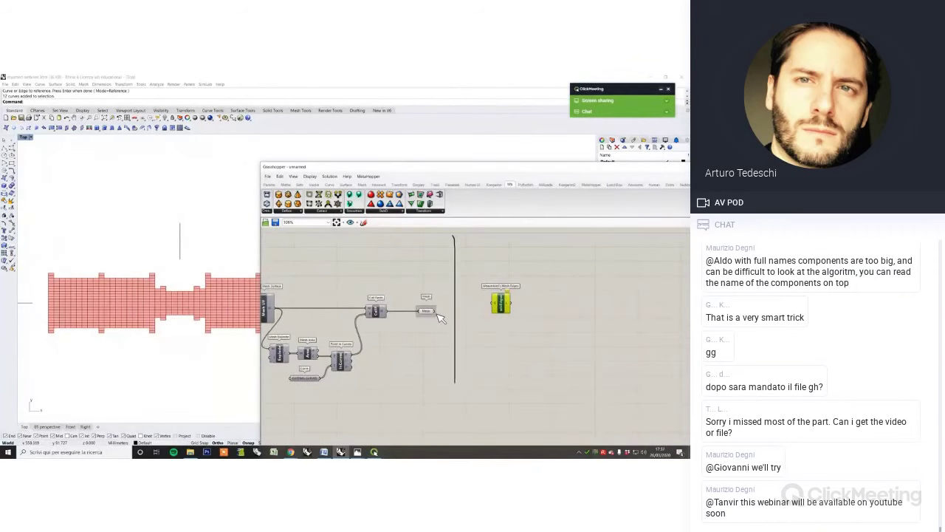
{"action": "left_click_drag", "start_coordinate": [438, 310], "coordinate": [490, 301]}
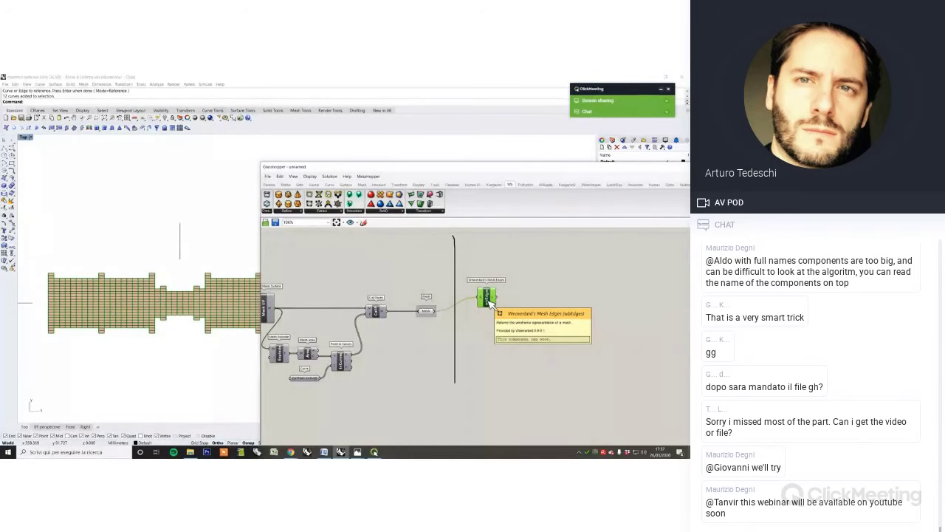
{"action": "left_click", "coordinate": [499, 321]}
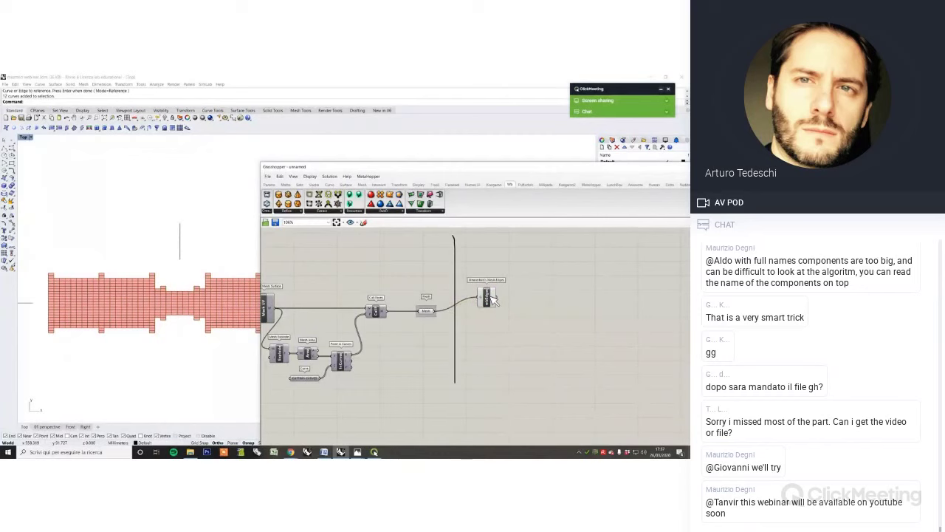
{"action": "left_click_drag", "start_coordinate": [493, 299], "coordinate": [491, 312]}
{"action": "left_click", "coordinate": [493, 332]}
Search for "vertices" and place a Weaverbird's Vertices Component below the Mesh Edges component
{"action": "double_click", "coordinate": [495, 334]}
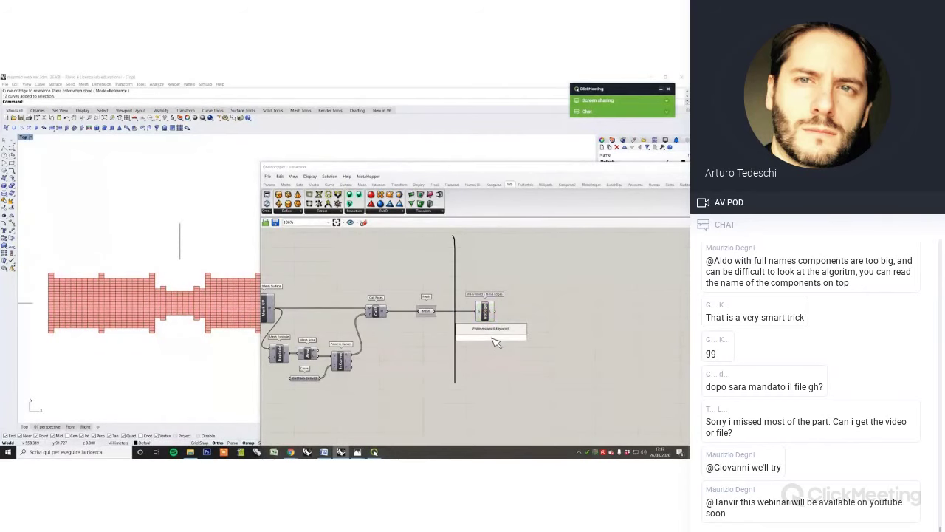
{"action": "left_click", "coordinate": [496, 348]}
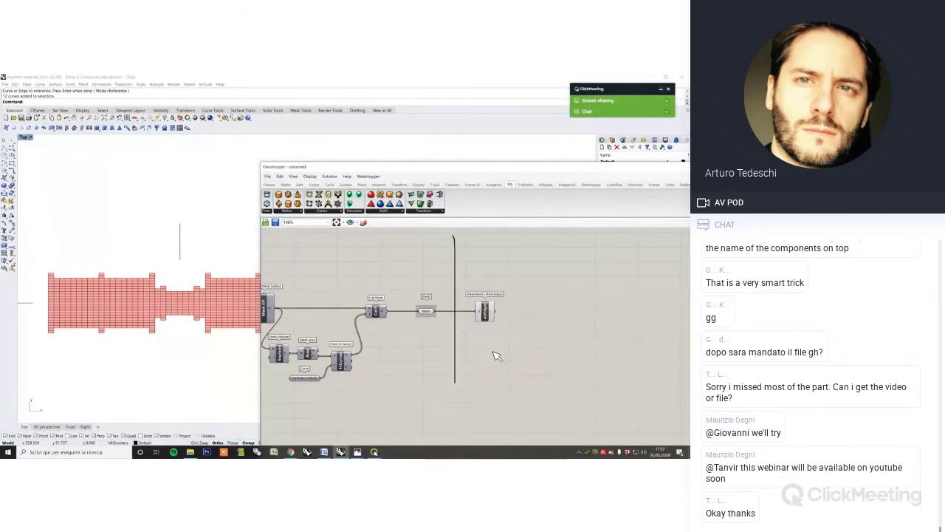
{"action": "right_click", "coordinate": [497, 356]}
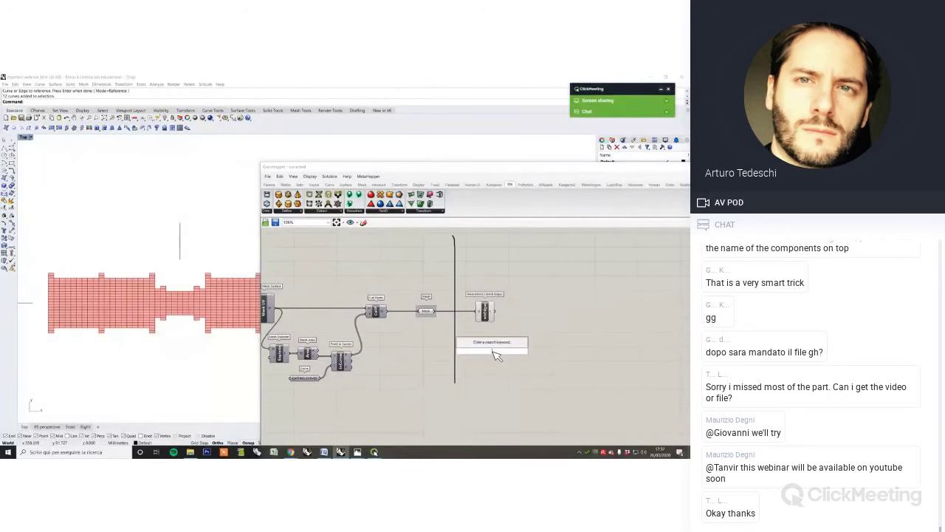
{"action": "type", "text": "vertices"}
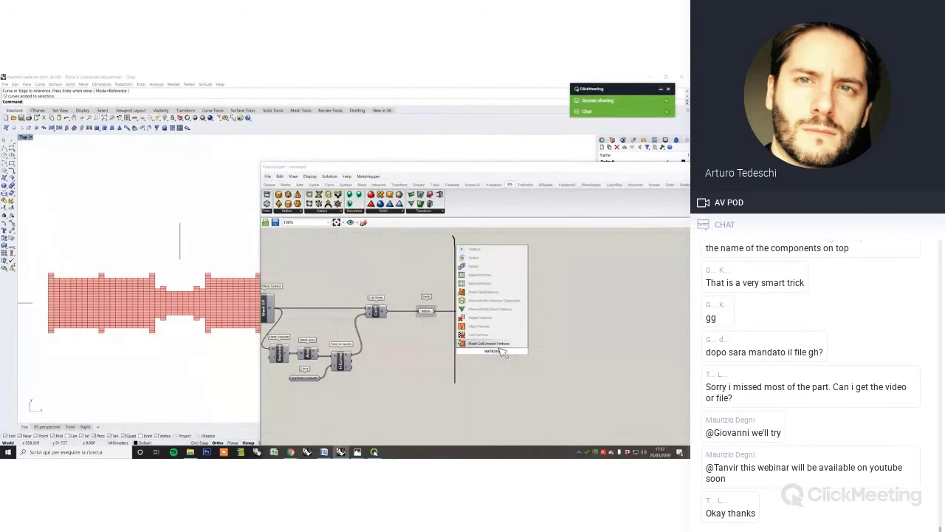
{"action": "key", "text": "Return"}
{"action": "scroll", "coordinate": [495, 333], "scroll_direction": "up", "scroll_amount": 2}
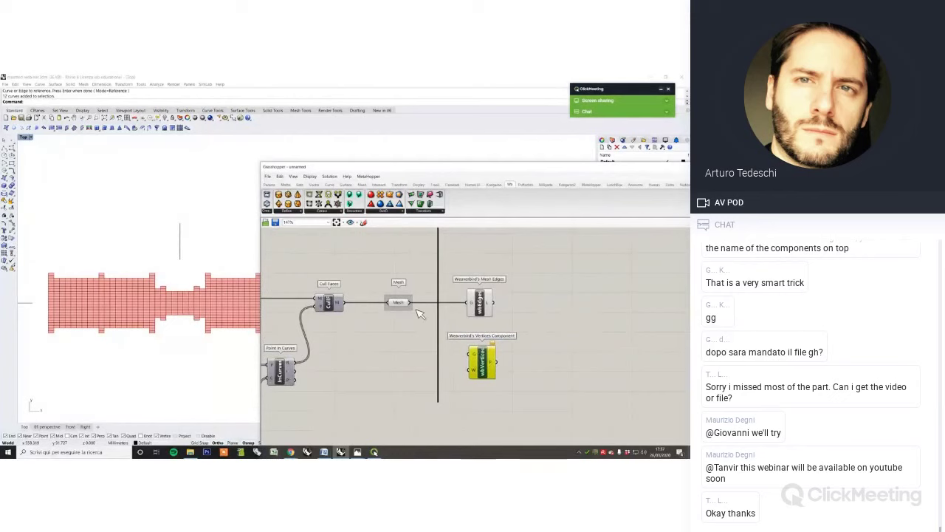
Connect the Mesh parameter to the Weaverbird's Vertices Component, shift the parameter away from the divider, and inspect the vertices in the Top viewport
{"action": "left_click_drag", "start_coordinate": [410, 303], "coordinate": [484, 371]}
{"action": "left_click_drag", "start_coordinate": [400, 304], "coordinate": [384, 304]}
{"action": "left_click", "coordinate": [381, 342]}
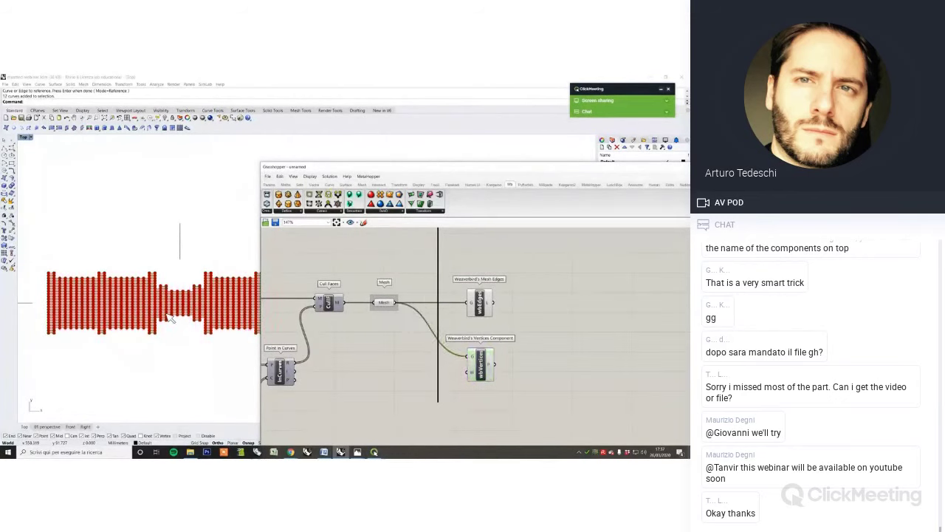
{"action": "scroll", "coordinate": [116, 316], "scroll_direction": "up", "scroll_amount": 8}
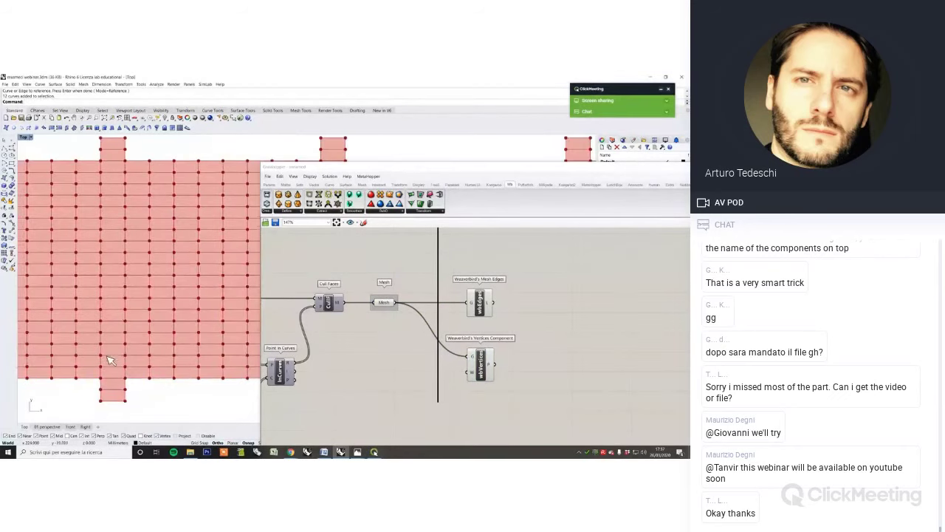
Hide the preview of the Mesh parameter
{"action": "left_click", "coordinate": [387, 305]}
{"action": "right_click", "coordinate": [406, 247]}
{"action": "left_click", "coordinate": [416, 260]}
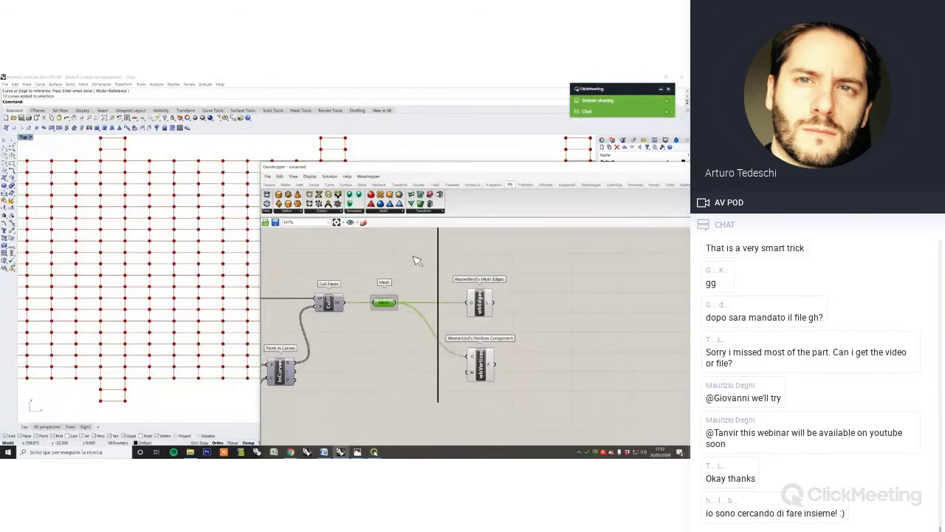
{"action": "left_click", "coordinate": [399, 265]}
{"action": "scroll", "coordinate": [392, 260], "scroll_direction": "down", "scroll_amount": 3}
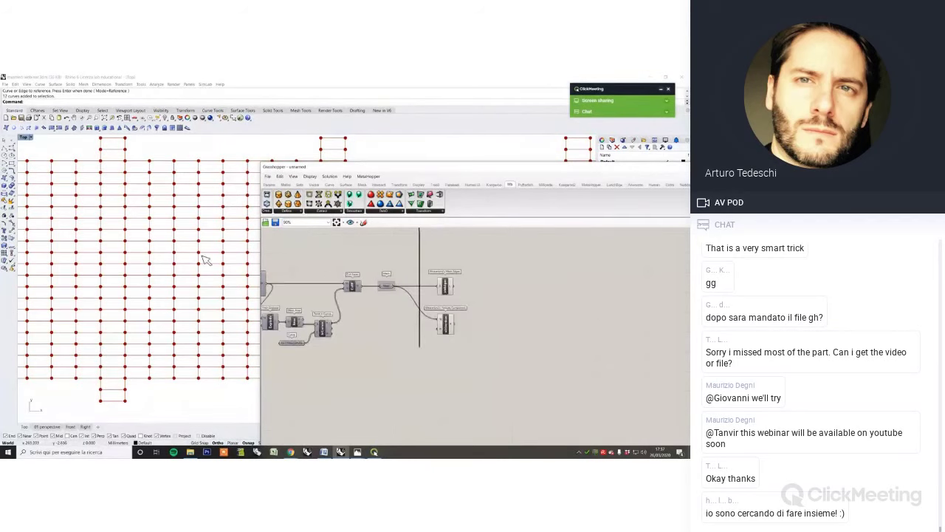
Hide the preview of both the Weaverbird's Mesh Edges and Weaverbird's Vertices components
{"action": "scroll", "coordinate": [201, 256], "scroll_direction": "down", "scroll_amount": 10}
{"action": "right_click_drag", "start_coordinate": [204, 261], "coordinate": [126, 287]}
{"action": "left_click_drag", "start_coordinate": [466, 336], "coordinate": [437, 270]}
{"action": "right_click", "coordinate": [476, 252]}
{"action": "left_click", "coordinate": [498, 262]}
{"action": "left_click", "coordinate": [501, 246]}
{"action": "scroll", "coordinate": [386, 307], "scroll_direction": "up", "scroll_amount": 2}
Turn the preview of the Mesh parameter back on so the culled mesh shows in the Top viewport
{"action": "left_click", "coordinate": [386, 280]}
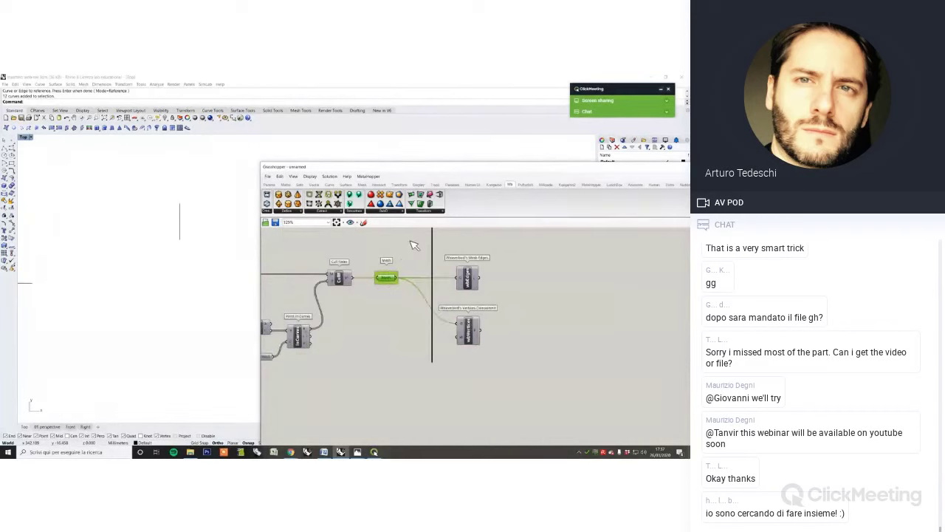
{"action": "right_click", "coordinate": [409, 240]}
{"action": "left_click", "coordinate": [414, 245]}
{"action": "left_click", "coordinate": [385, 246]}
{"action": "left_click", "coordinate": [169, 304]}
{"action": "scroll", "coordinate": [172, 308], "scroll_direction": "up", "scroll_amount": 2}
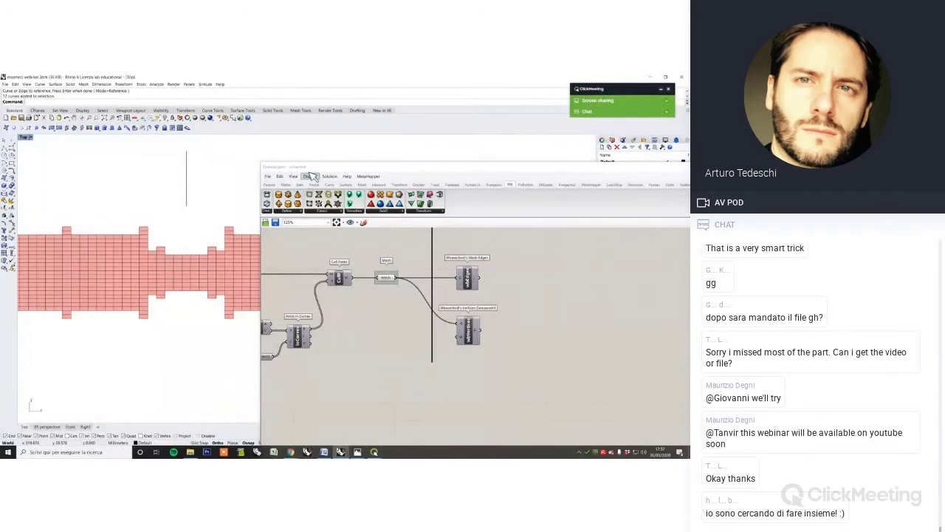
Move the Grasshopper window aside and draw two rectangles around the ends of the upper tabs on the mesh's narrow section
{"action": "left_click_drag", "start_coordinate": [310, 167], "coordinate": [405, 188]}
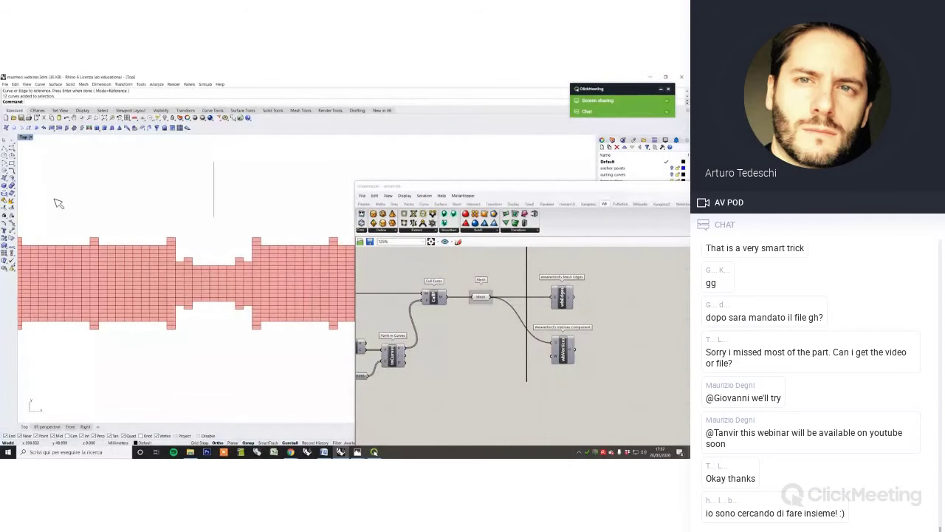
{"action": "left_click", "coordinate": [15, 166]}
{"action": "scroll", "coordinate": [188, 259], "scroll_direction": "up", "scroll_amount": 3}
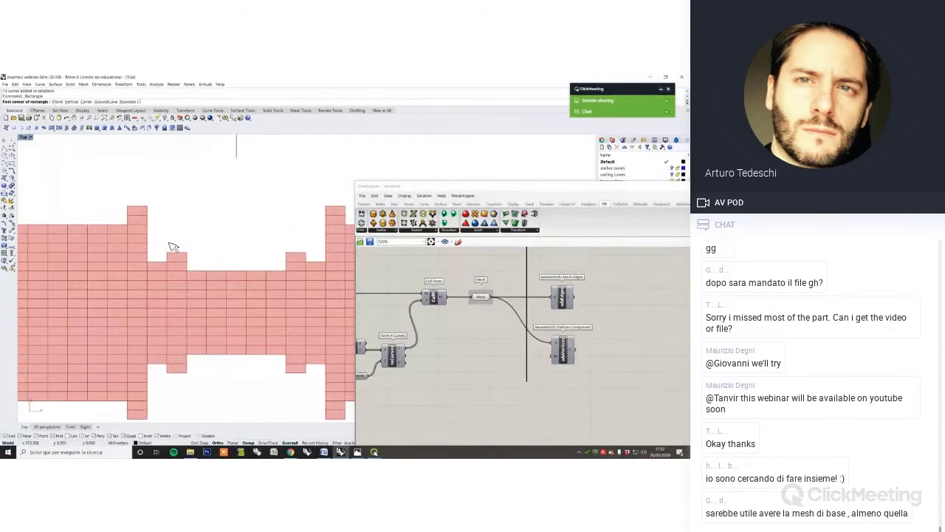
{"action": "left_click", "coordinate": [191, 256]}
{"action": "right_click", "coordinate": [276, 244]}
{"action": "left_click", "coordinate": [275, 239]}
{"action": "left_click", "coordinate": [316, 257]}
Draw two more rectangles around the ends of the lower tabs on the mesh's narrow section
{"action": "key", "text": "Return"}
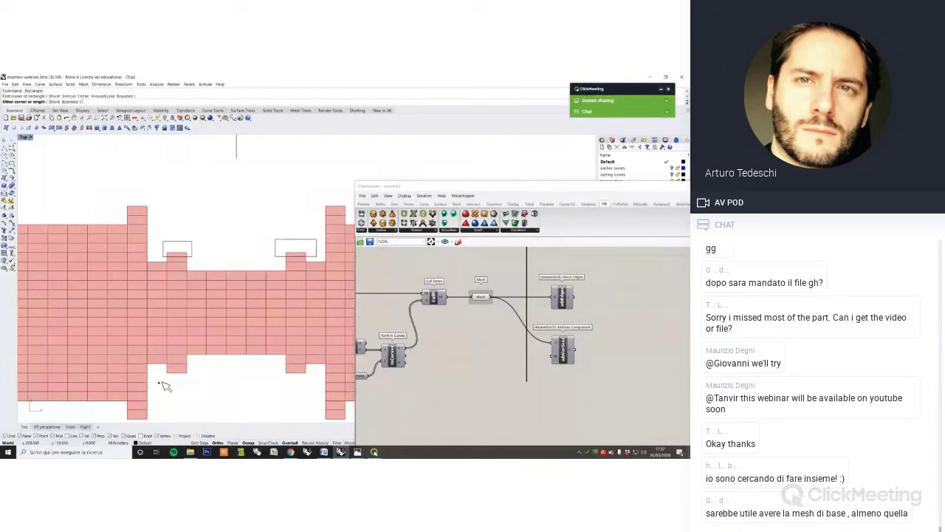
{"action": "left_click", "coordinate": [158, 382]}
{"action": "left_click", "coordinate": [192, 368]}
{"action": "key", "text": "Return"}
{"action": "left_click", "coordinate": [275, 383]}
{"action": "left_click", "coordinate": [314, 369]}
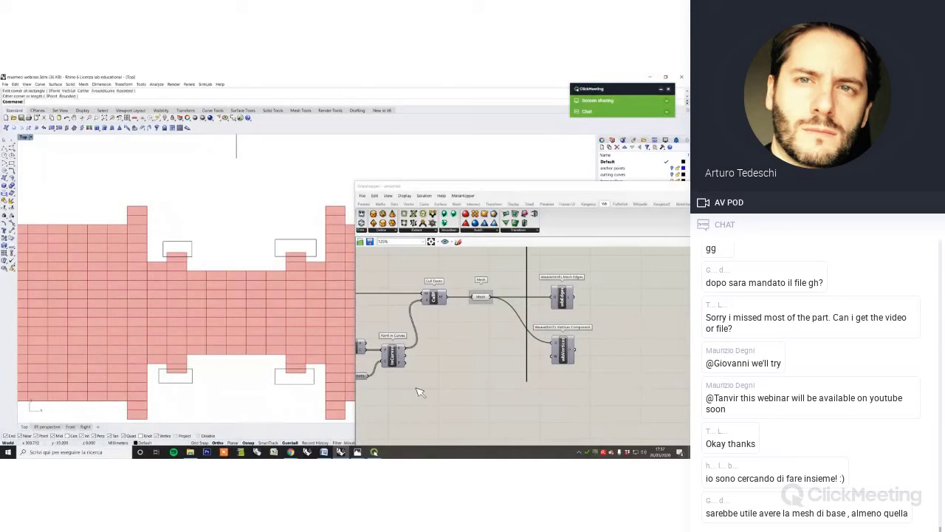
{"action": "left_click", "coordinate": [450, 378]}
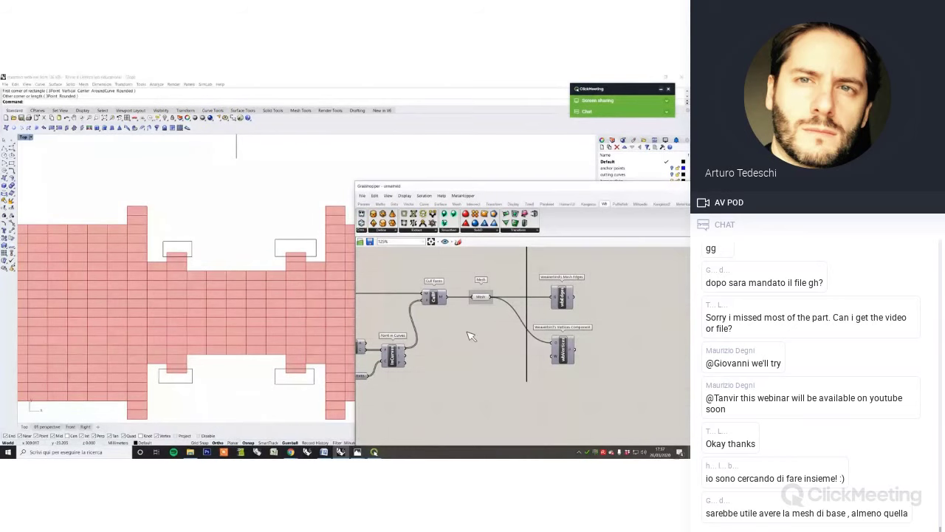
Show the Weaverbird's Vertices Component's points and check which tab-end vertices the four rectangles enclose
{"action": "left_click", "coordinate": [569, 351]}
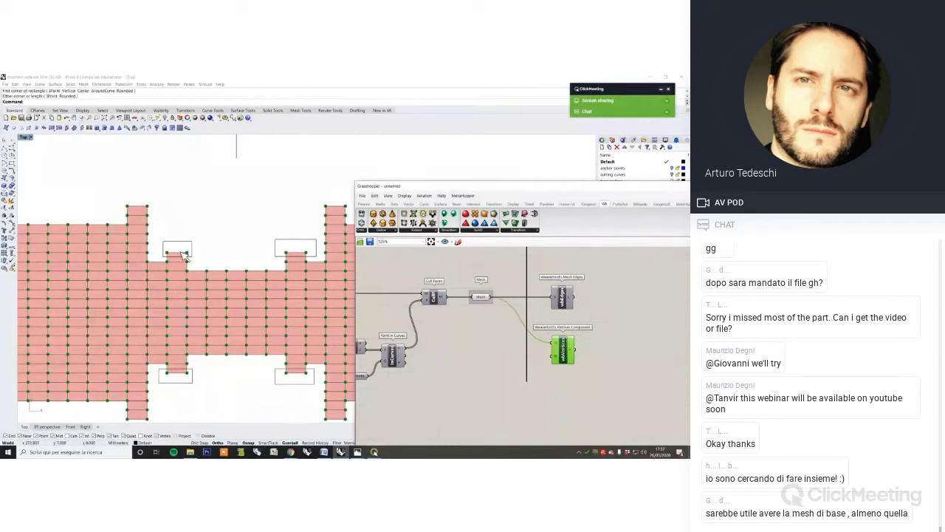
{"action": "scroll", "coordinate": [185, 253], "scroll_direction": "up", "scroll_amount": 5}
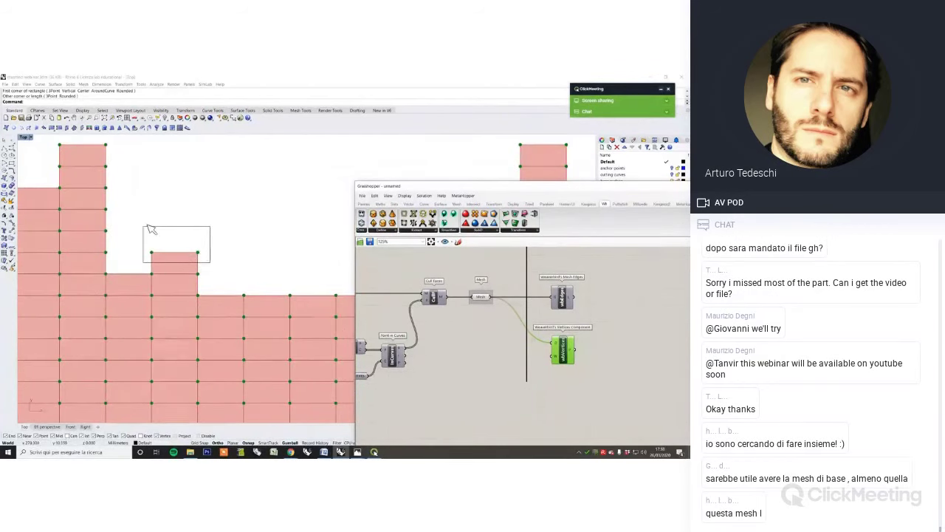
{"action": "scroll", "coordinate": [147, 225], "scroll_direction": "down", "scroll_amount": 7}
{"action": "scroll", "coordinate": [273, 238], "scroll_direction": "up", "scroll_amount": 5}
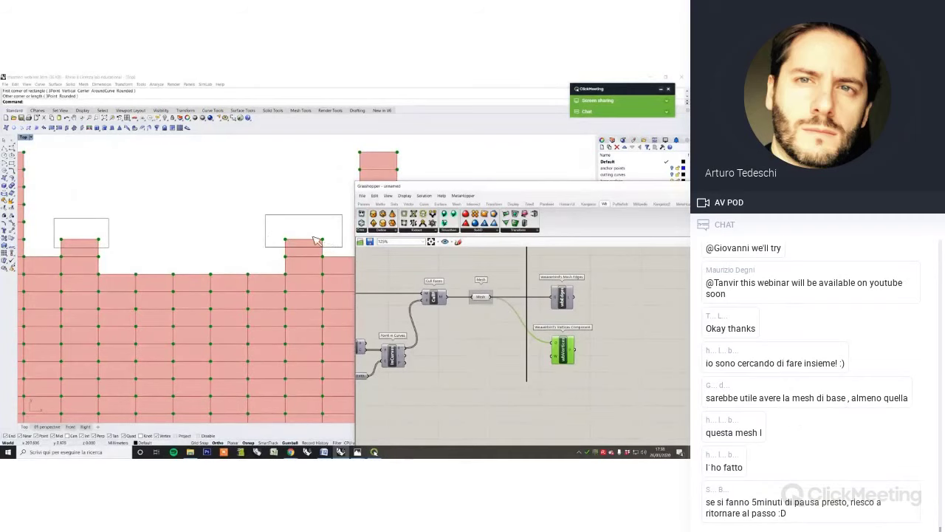
{"action": "scroll", "coordinate": [316, 241], "scroll_direction": "down", "scroll_amount": 2}
{"action": "scroll", "coordinate": [305, 310], "scroll_direction": "up", "scroll_amount": 2}
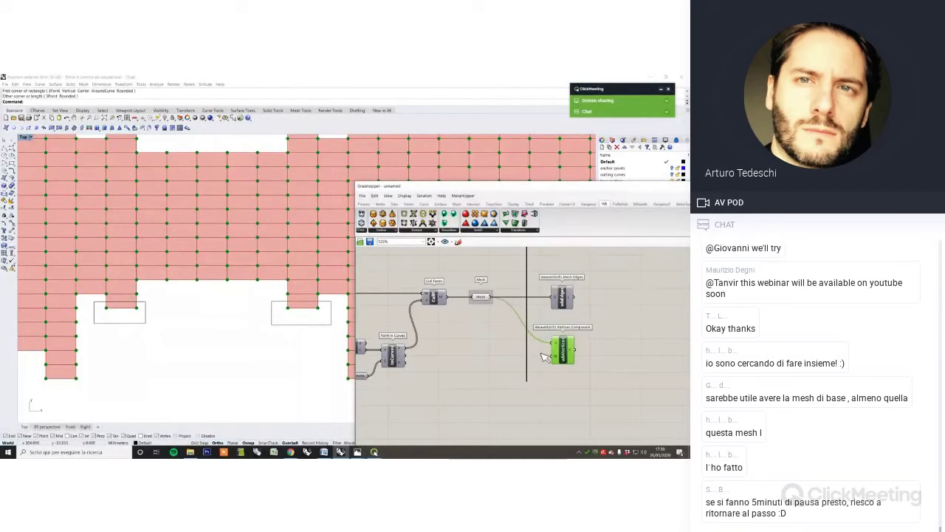
{"action": "left_click", "coordinate": [535, 383]}
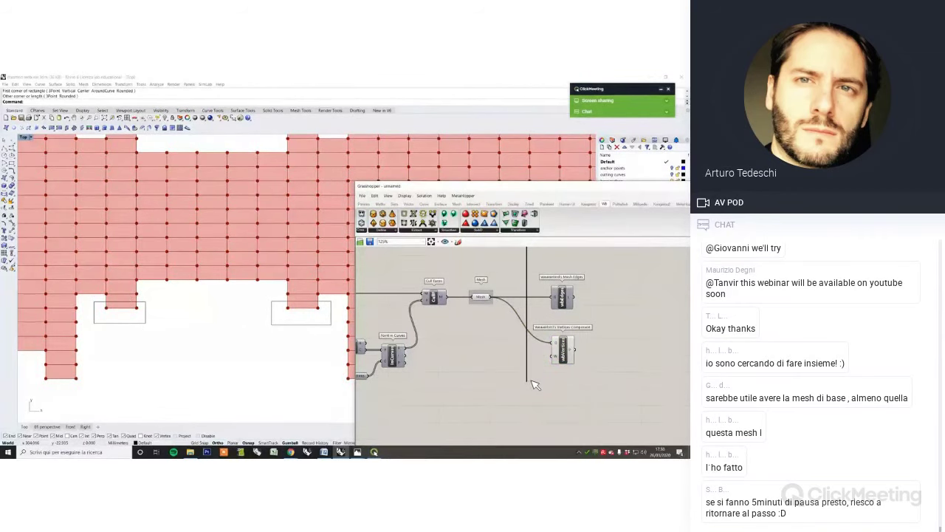
Search for "curve" and place a Curve parameter below the Weaverbird's Vertices Component
{"action": "scroll", "coordinate": [535, 381], "scroll_direction": "down", "scroll_amount": 2}
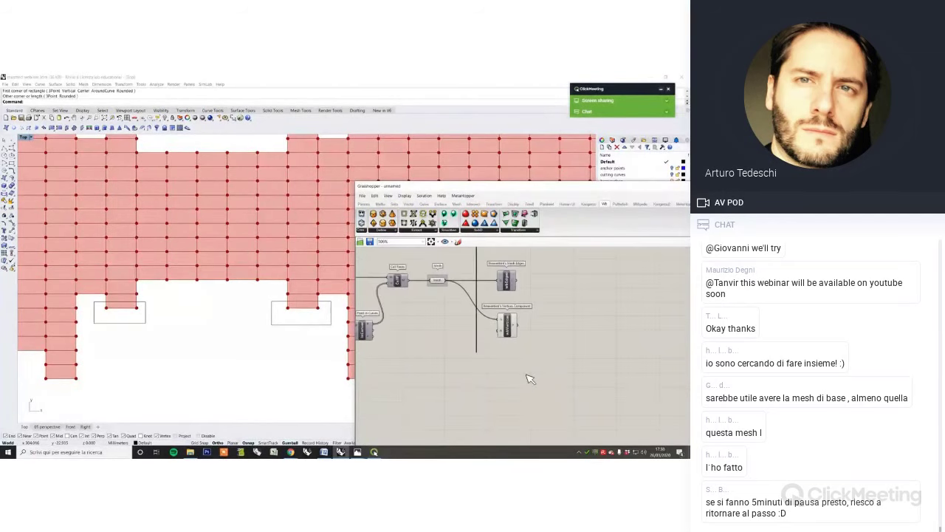
{"action": "right_click_drag", "start_coordinate": [519, 391], "coordinate": [510, 407]}
{"action": "double_click", "coordinate": [536, 396]}
{"action": "type", "text": "curve"}
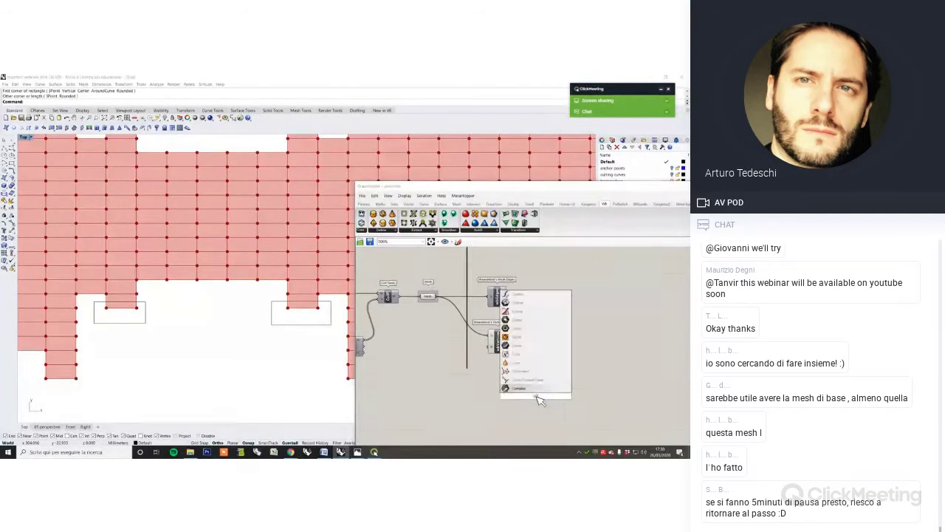
{"action": "key", "text": "Return"}
{"action": "scroll", "coordinate": [534, 397], "scroll_direction": "up", "scroll_amount": 2}
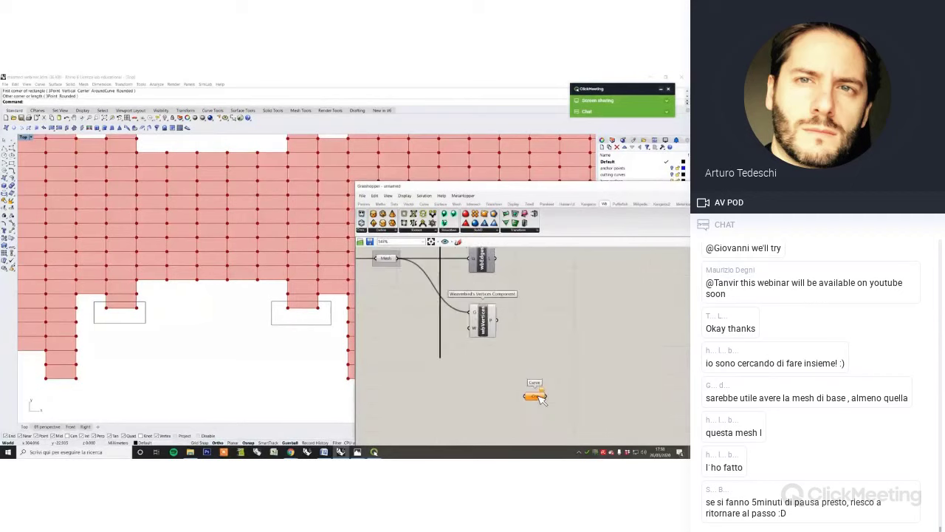
Reference the four rectangles around the inner tab ends in the Curve parameter as multiple curves
{"action": "right_click", "coordinate": [532, 397]}
{"action": "left_click", "coordinate": [570, 403]}
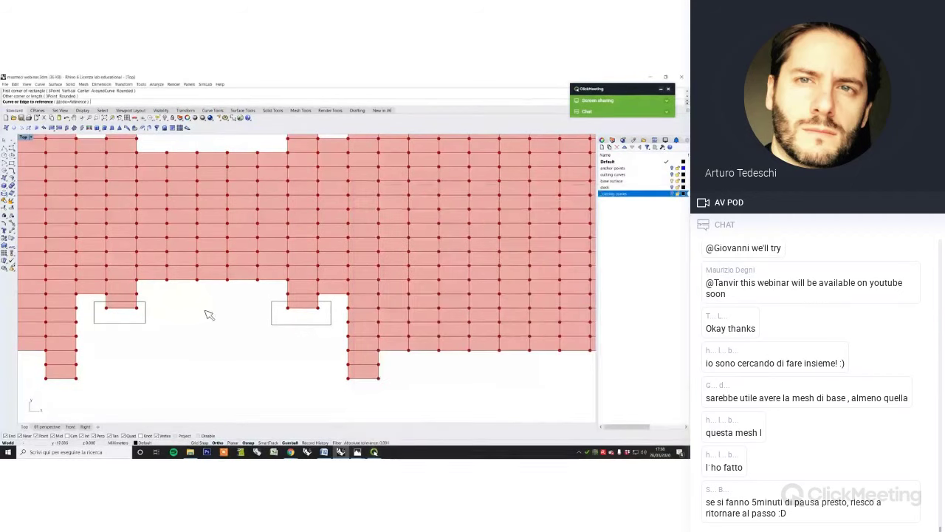
{"action": "left_click", "coordinate": [146, 323]}
{"action": "left_click", "coordinate": [288, 326]}
{"action": "scroll", "coordinate": [257, 331], "scroll_direction": "down", "scroll_amount": 2}
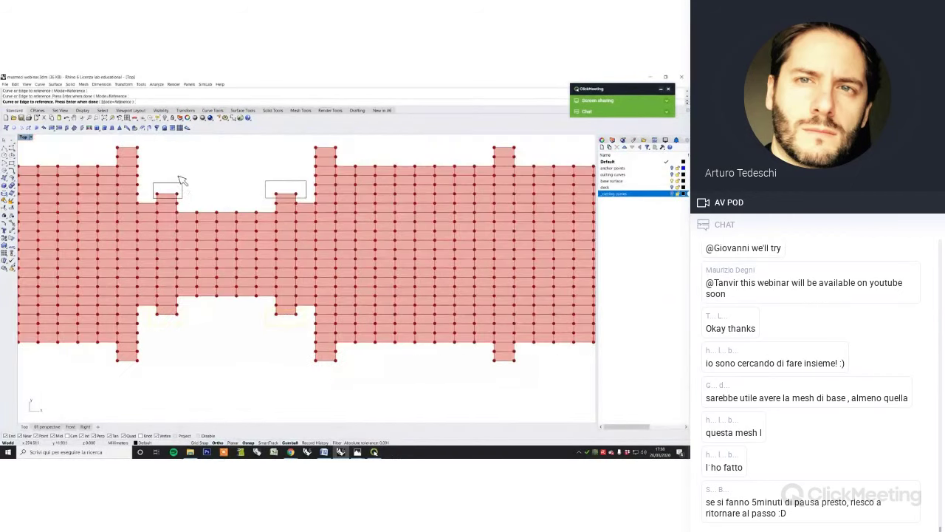
{"action": "left_click", "coordinate": [180, 183]}
{"action": "left_click", "coordinate": [275, 190]}
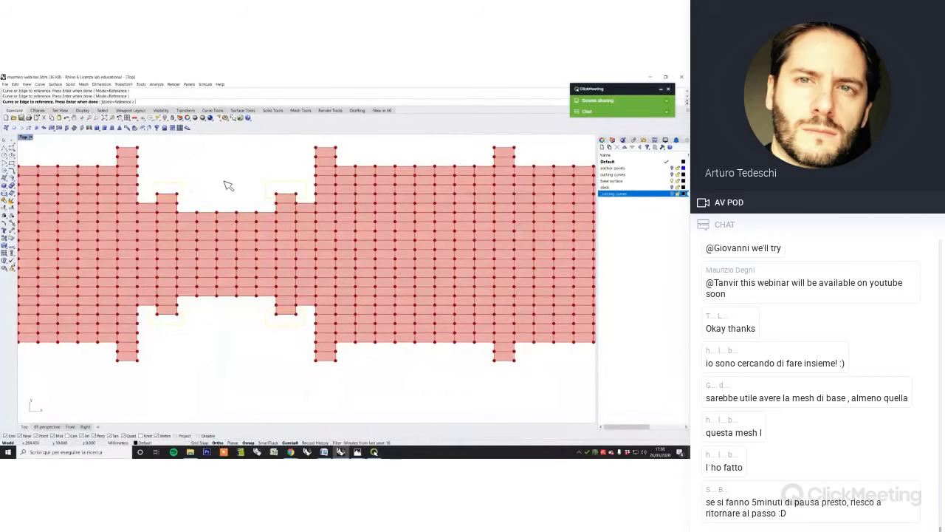
{"action": "key", "text": "Return"}
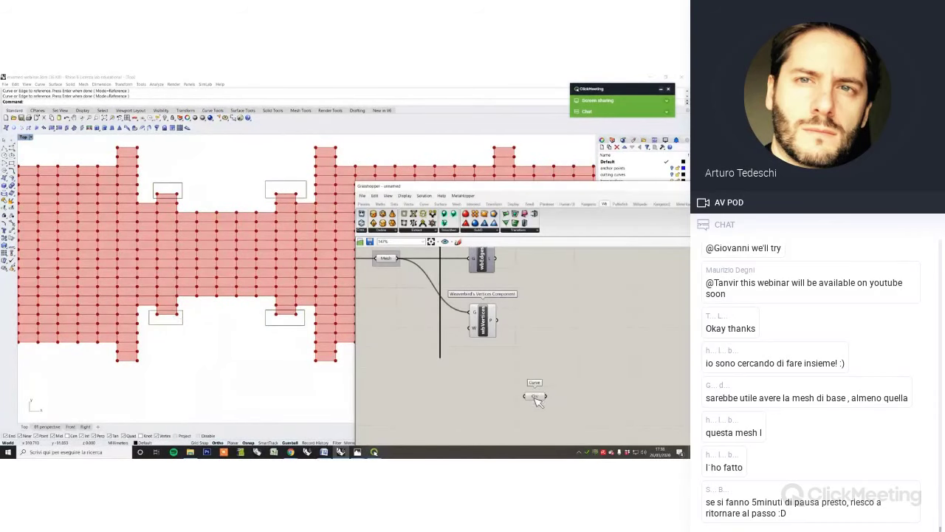
Move the Curve parameter beneath the Weaverbird's Vertices Component and rename it "4 points anchors"
{"action": "left_click_drag", "start_coordinate": [535, 397], "coordinate": [484, 392]}
{"action": "right_click", "coordinate": [485, 393]}
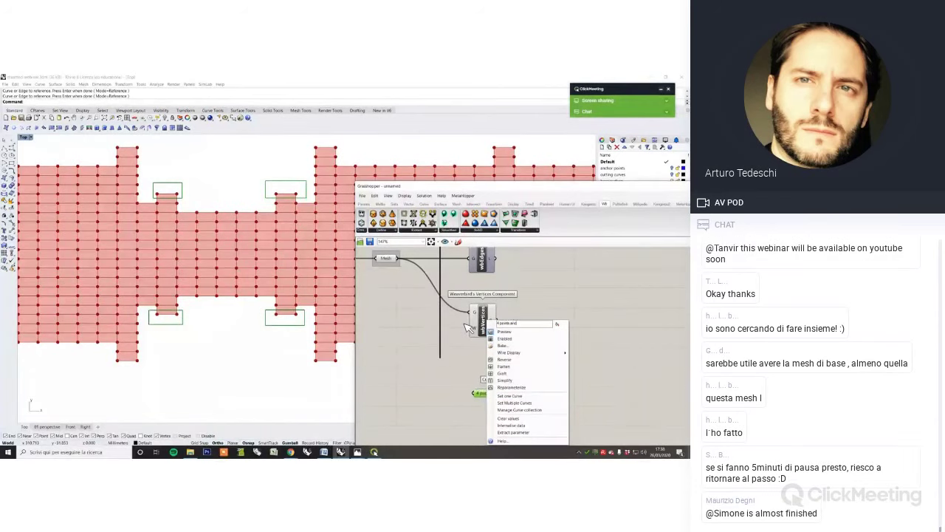
{"action": "type", "text": "4 points anchors"}
{"action": "key", "text": "Return"}
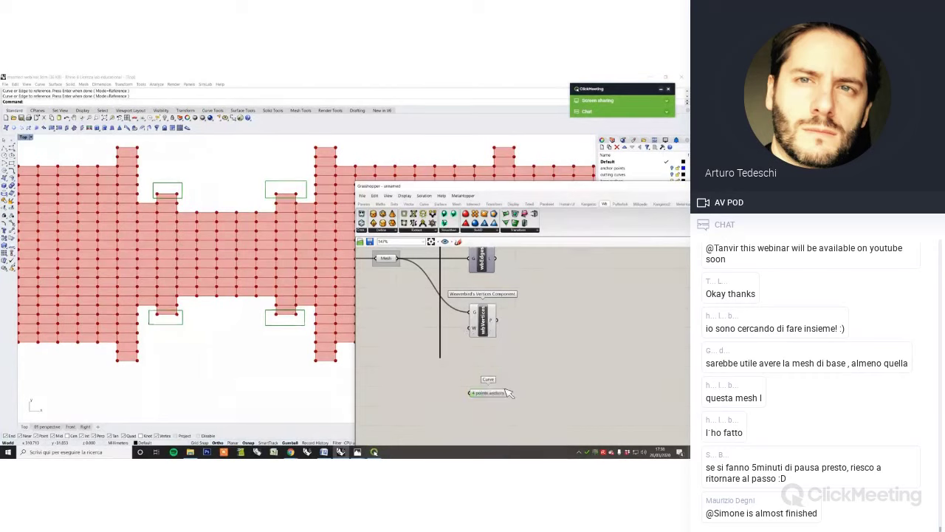
{"action": "scroll", "coordinate": [295, 272], "scroll_direction": "down", "scroll_amount": 3}
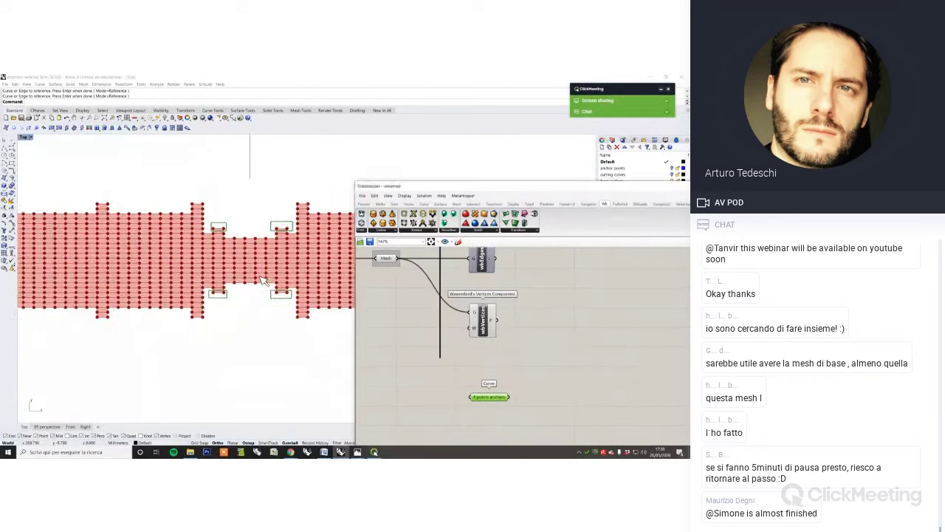
{"action": "right_click_drag", "start_coordinate": [310, 319], "coordinate": [301, 319]}
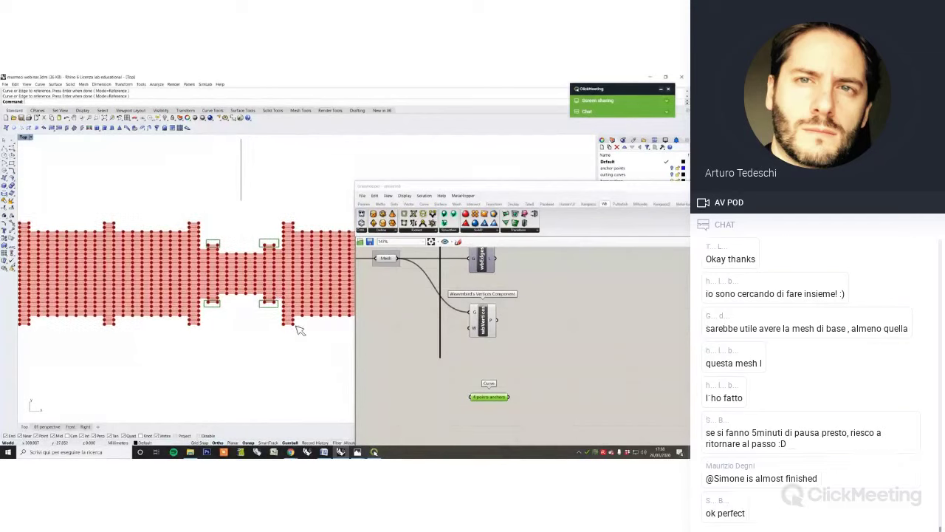
Turn off the preview of the Weaverbird's Vertices component
{"action": "left_click_drag", "start_coordinate": [490, 398], "coordinate": [501, 397]}
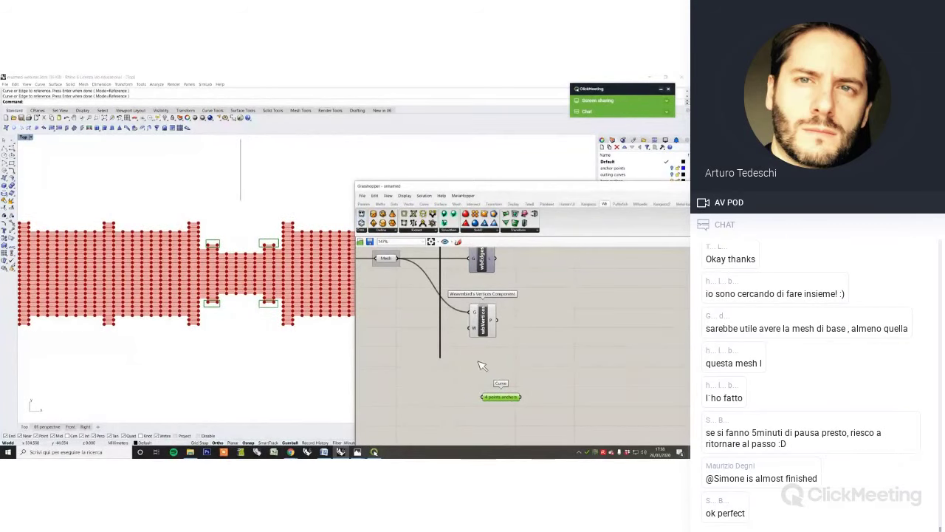
{"action": "left_click", "coordinate": [482, 323]}
{"action": "right_click", "coordinate": [527, 319]}
{"action": "left_click", "coordinate": [550, 331]}
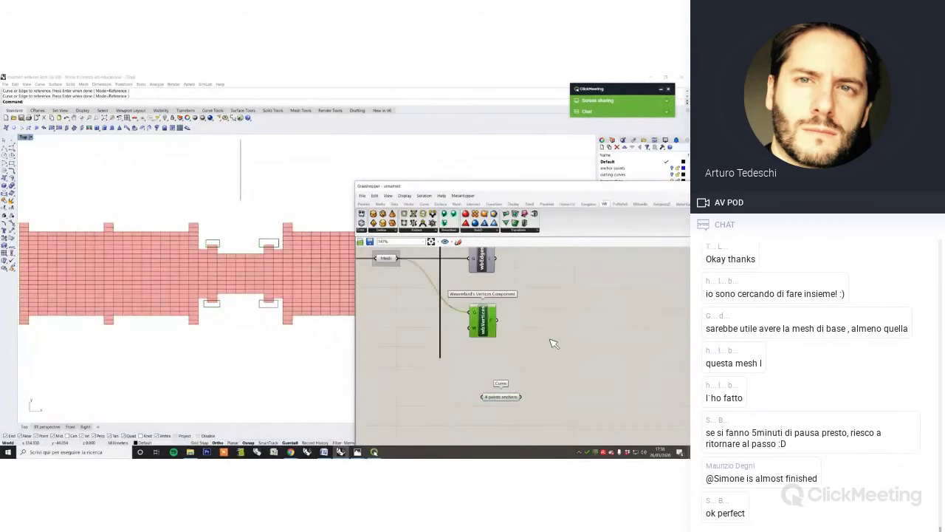
{"action": "left_click", "coordinate": [538, 345]}
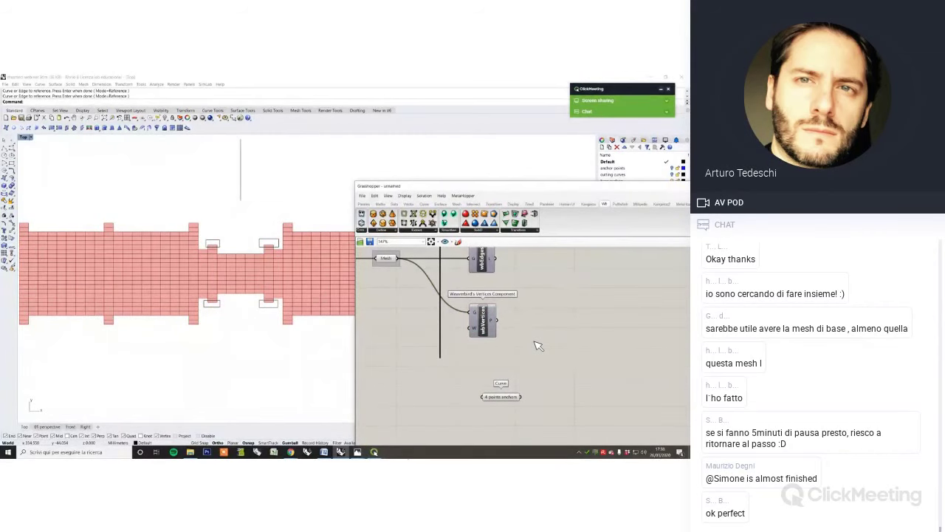
Add a Point in Curves component beside the 4 points anchors curve parameter
{"action": "left_click_drag", "start_coordinate": [509, 398], "coordinate": [495, 392]}
{"action": "double_click", "coordinate": [541, 405]}
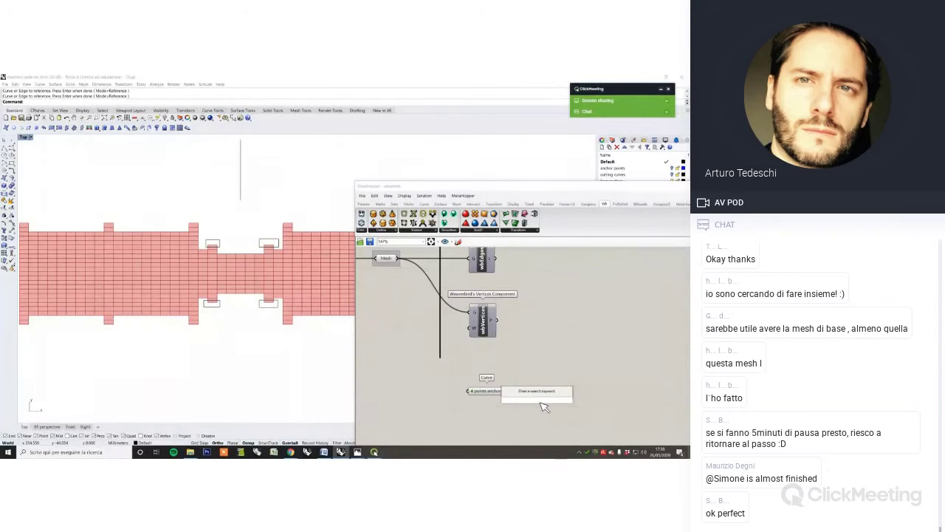
{"action": "type", "text": "point on curve"}
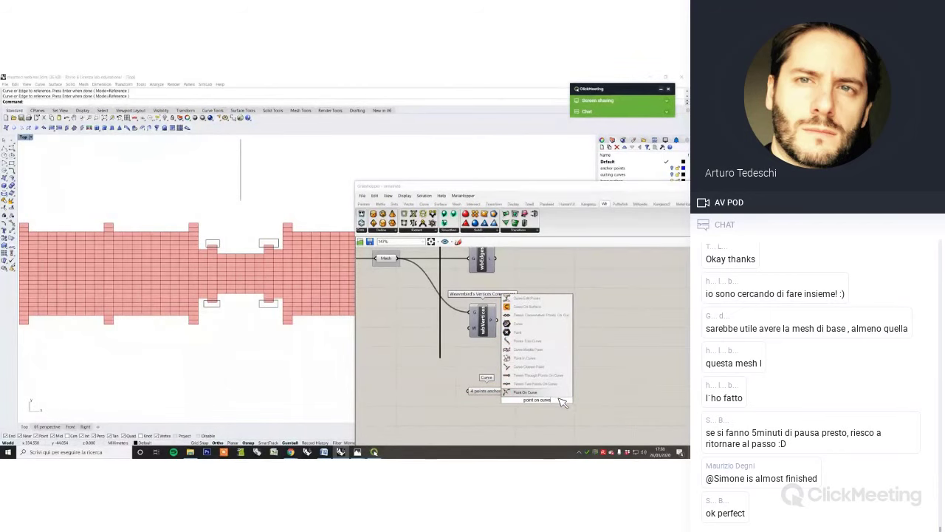
{"action": "left_click_drag", "start_coordinate": [543, 396], "coordinate": [534, 396]}
{"action": "type", "text": "in curves"}
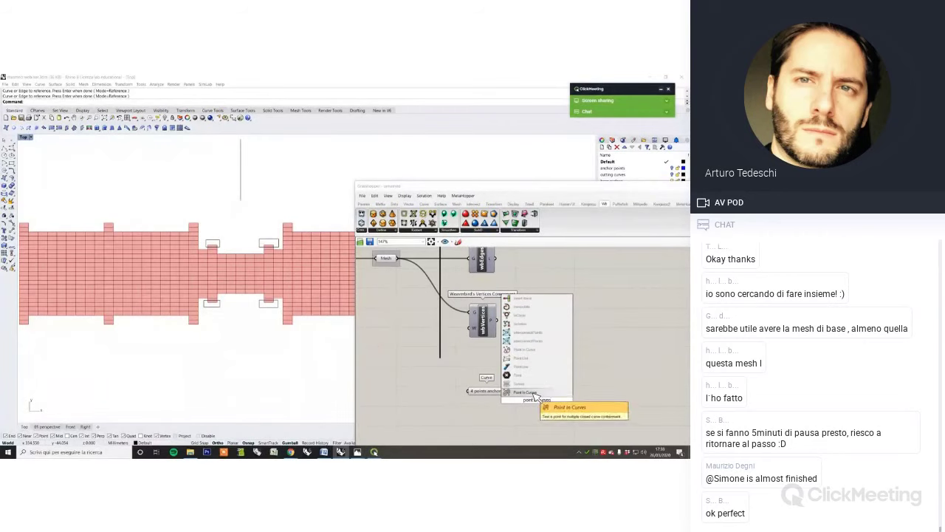
{"action": "left_click", "coordinate": [536, 393]}
{"action": "scroll", "coordinate": [531, 395], "scroll_direction": "up", "scroll_amount": 2}
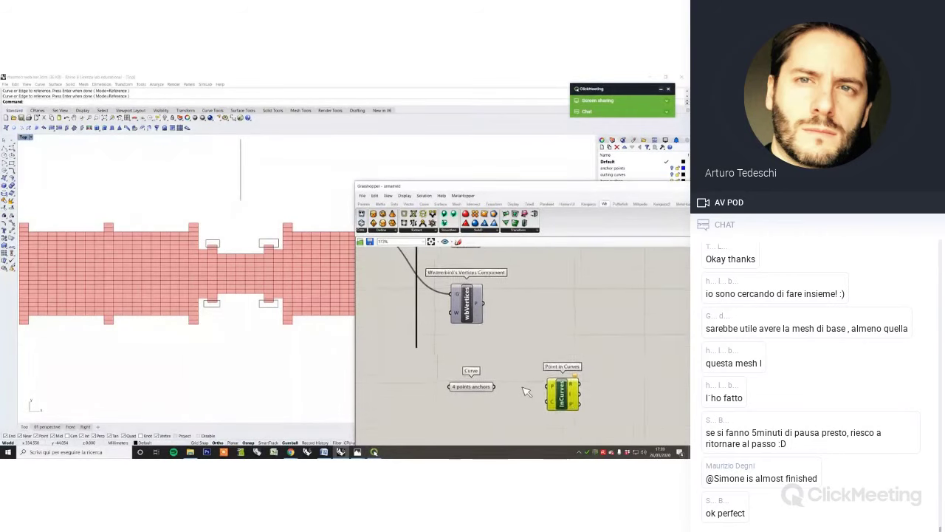
Connect the 4 points anchors curves to the C input of Point in Curves and the Weaverbird vertices to its P input
{"action": "right_click_drag", "start_coordinate": [522, 387], "coordinate": [509, 379]}
{"action": "left_click_drag", "start_coordinate": [539, 388], "coordinate": [543, 360]}
{"action": "left_click", "coordinate": [488, 379]}
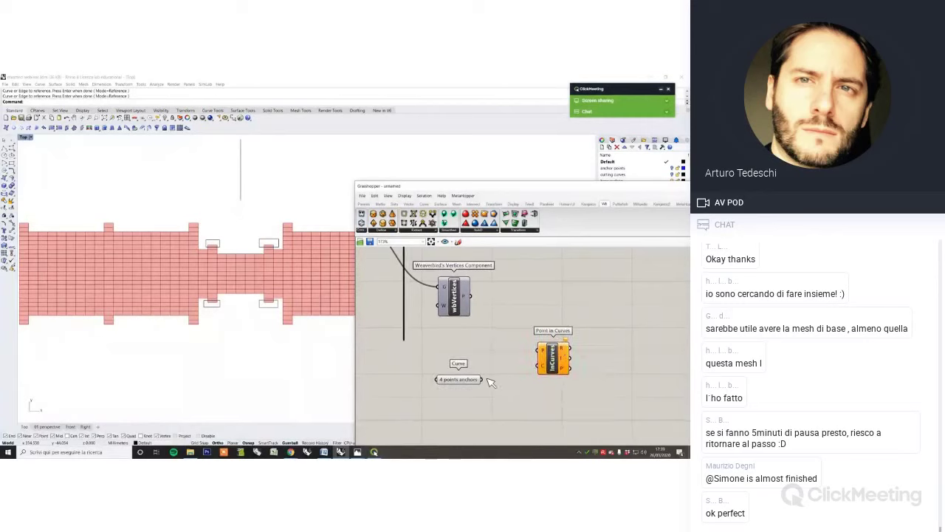
{"action": "left_click_drag", "start_coordinate": [482, 379], "coordinate": [559, 384]}
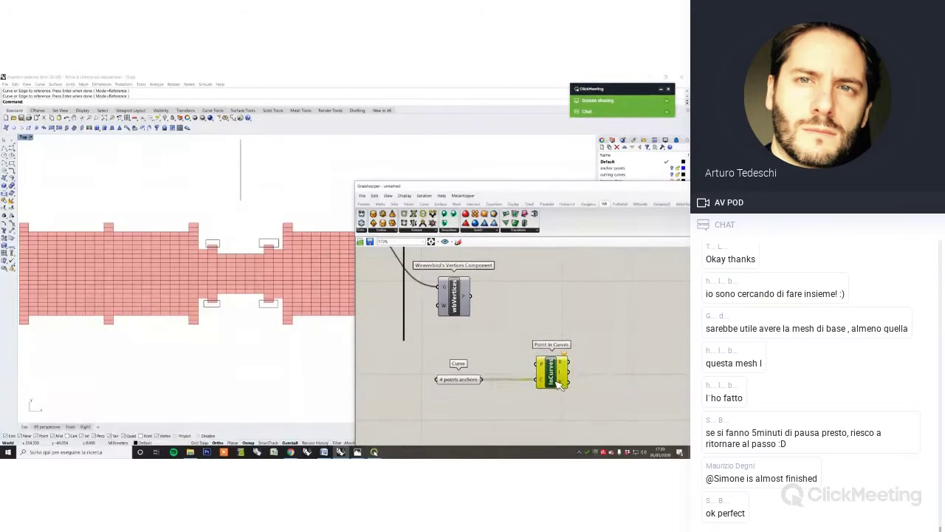
{"action": "left_click", "coordinate": [517, 338]}
{"action": "left_click_drag", "start_coordinate": [471, 296], "coordinate": [552, 376]}
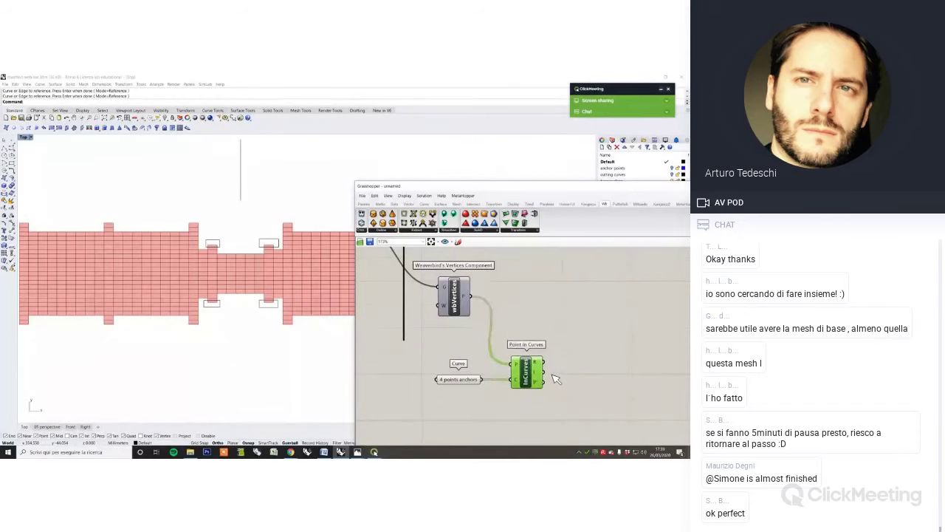
Add a Cull Pattern component and connect the Weaverbird vertices to its list input
{"action": "double_click", "coordinate": [584, 333]}
{"action": "type", "text": "cu"}
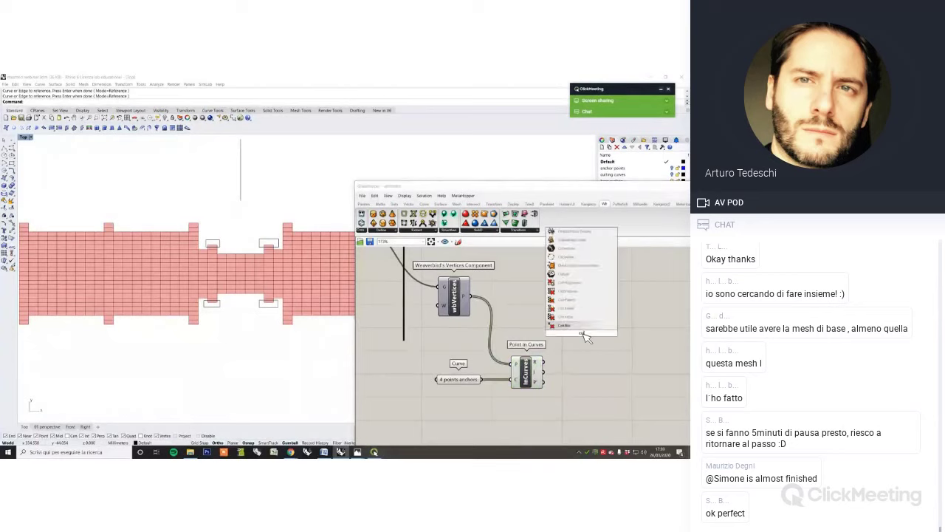
{"action": "left_click", "coordinate": [587, 300]}
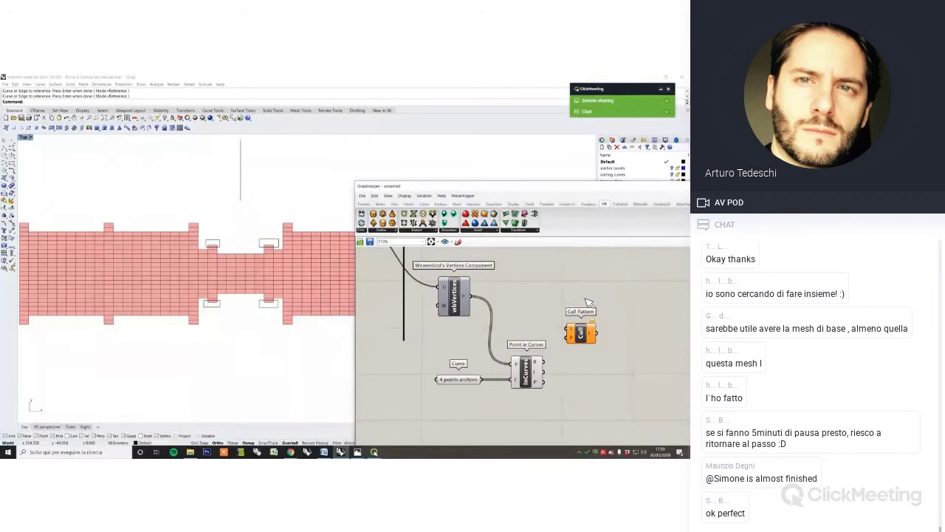
{"action": "left_click_drag", "start_coordinate": [471, 297], "coordinate": [569, 331]}
{"action": "left_click_drag", "start_coordinate": [581, 332], "coordinate": [574, 300]}
{"action": "left_click", "coordinate": [527, 302]}
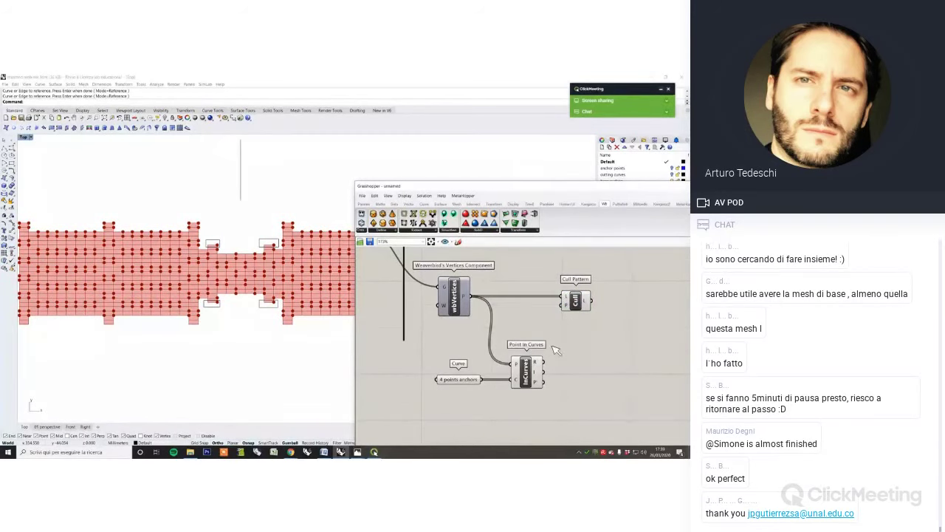
Connect the R output of Point in Curves to the Cull Pattern's P input and tidy the component layout
{"action": "left_click_drag", "start_coordinate": [544, 361], "coordinate": [572, 303]}
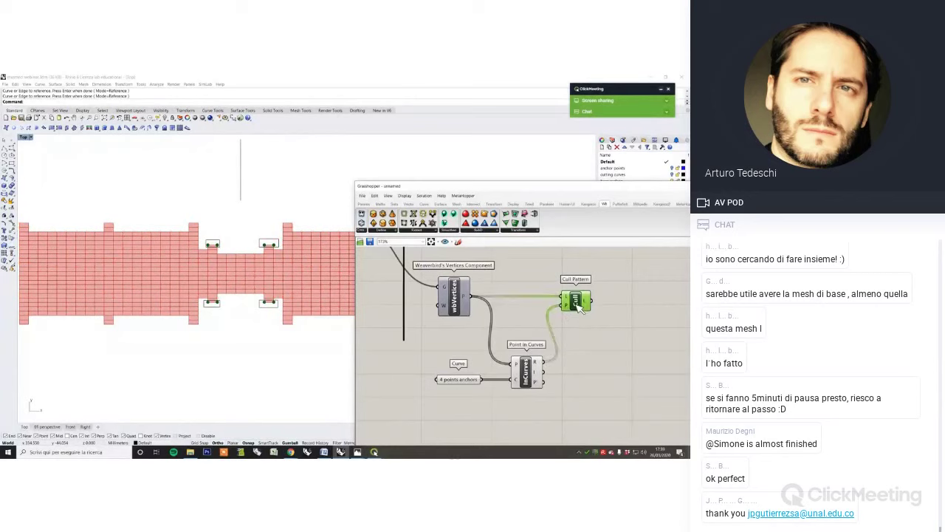
{"action": "left_click", "coordinate": [580, 341]}
{"action": "left_click", "coordinate": [525, 373]}
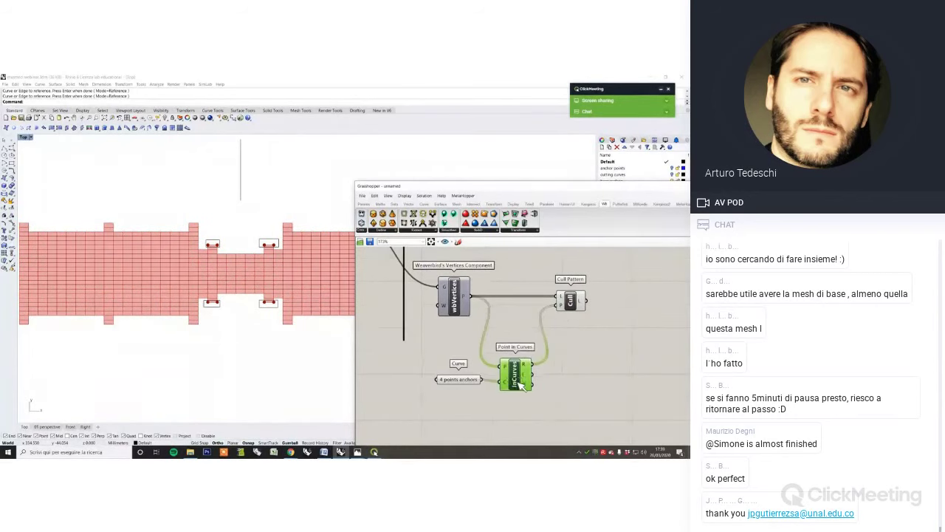
{"action": "left_click", "coordinate": [565, 395]}
Turn off the preview of the 4 points anchors parameter and the Point in Curves component
{"action": "scroll", "coordinate": [537, 384], "scroll_direction": "up", "scroll_amount": 1}
{"action": "scroll", "coordinate": [535, 382], "scroll_direction": "up", "scroll_amount": 1}
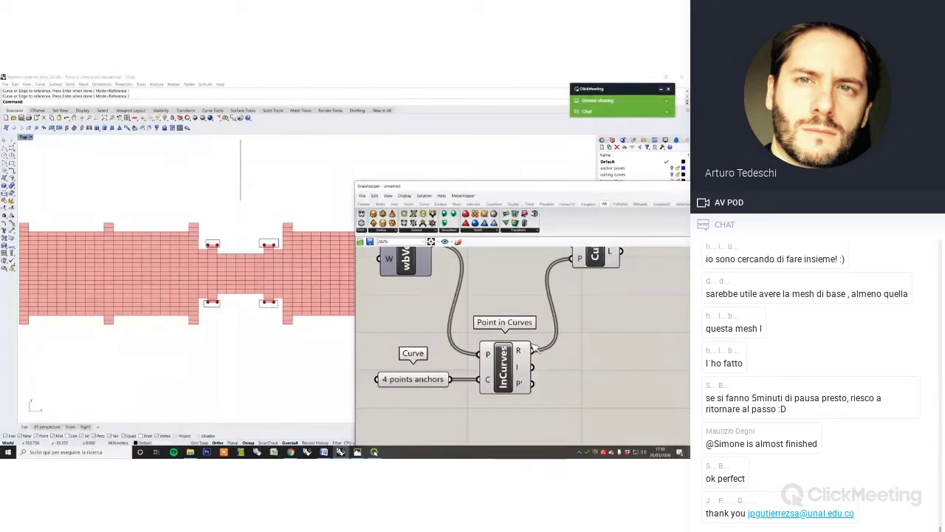
{"action": "right_click_drag", "start_coordinate": [531, 344], "coordinate": [550, 362]}
{"action": "mouse_move", "coordinate": [521, 427]}
{"action": "left_mouse_down"}
{"action": "mouse_move", "coordinate": [461, 417]}
{"action": "mouse_move", "coordinate": [515, 427]}
{"action": "left_mouse_up"}
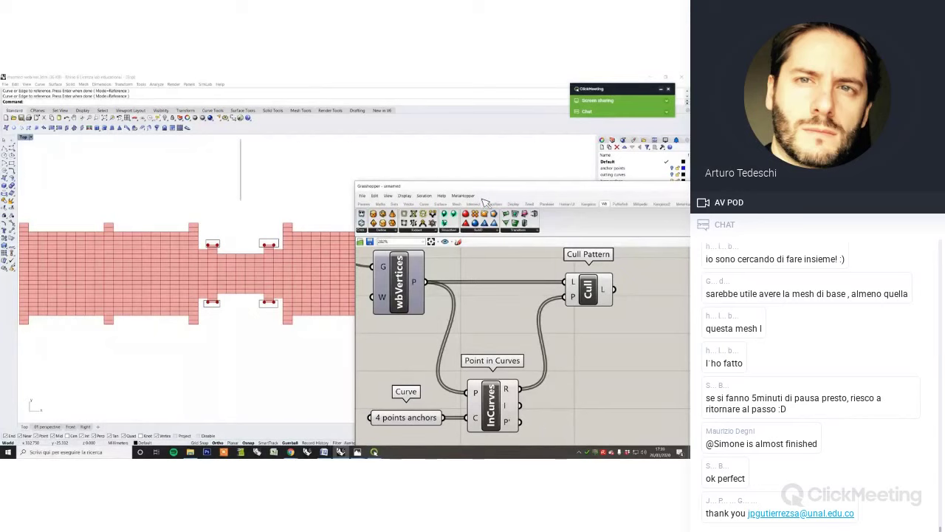
{"action": "left_click_drag", "start_coordinate": [472, 187], "coordinate": [460, 170]}
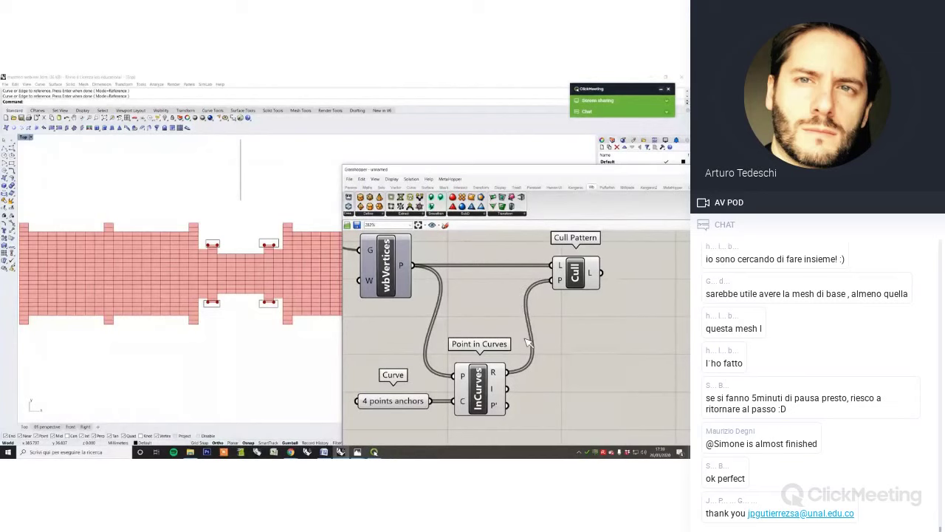
{"action": "left_click_drag", "start_coordinate": [509, 402], "coordinate": [348, 357]}
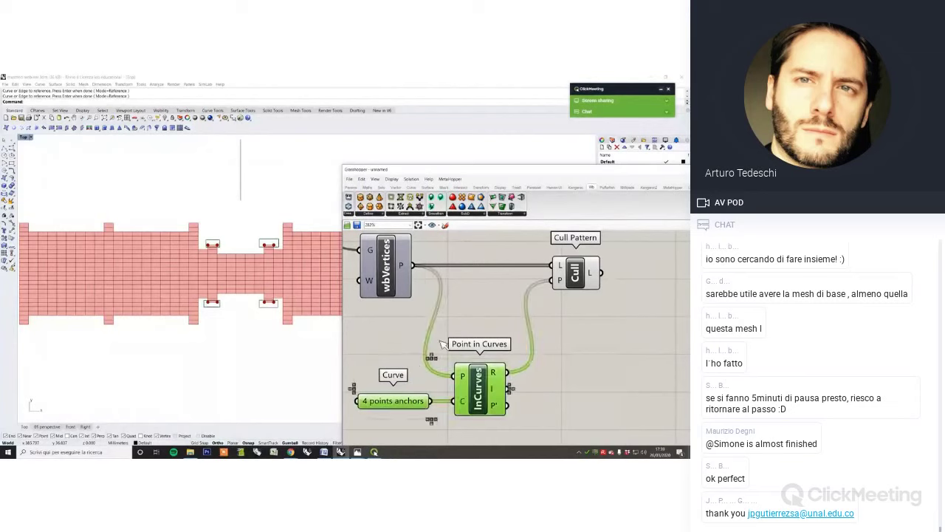
{"action": "right_click", "coordinate": [472, 313]}
{"action": "left_click", "coordinate": [491, 323]}
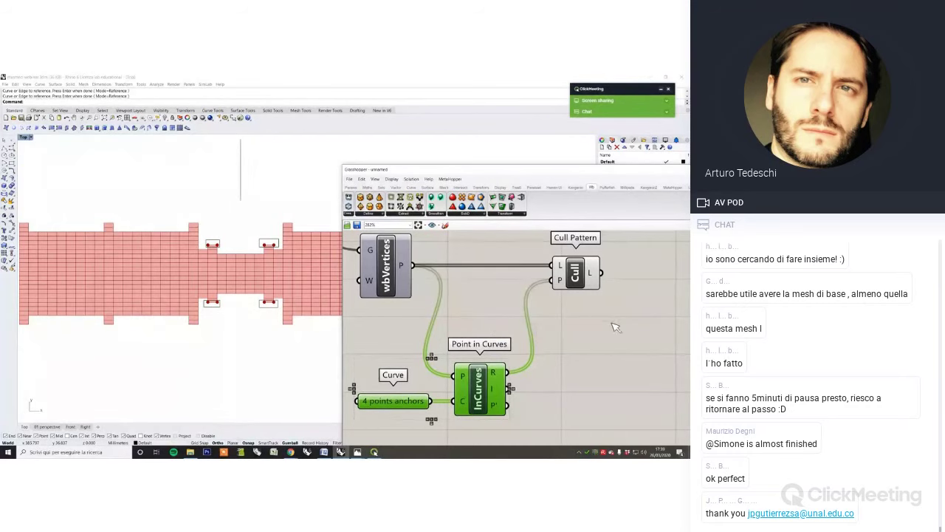
{"action": "left_click", "coordinate": [526, 327]}
Move the Grasshopper window aside to uncover the mesh in Rhino's Top viewport
{"action": "scroll", "coordinate": [526, 327], "scroll_direction": "down", "scroll_amount": 3}
{"action": "left_click_drag", "start_coordinate": [522, 375], "coordinate": [501, 351]}
{"action": "left_click", "coordinate": [517, 363]}
{"action": "scroll", "coordinate": [511, 367], "scroll_direction": "down", "scroll_amount": 2}
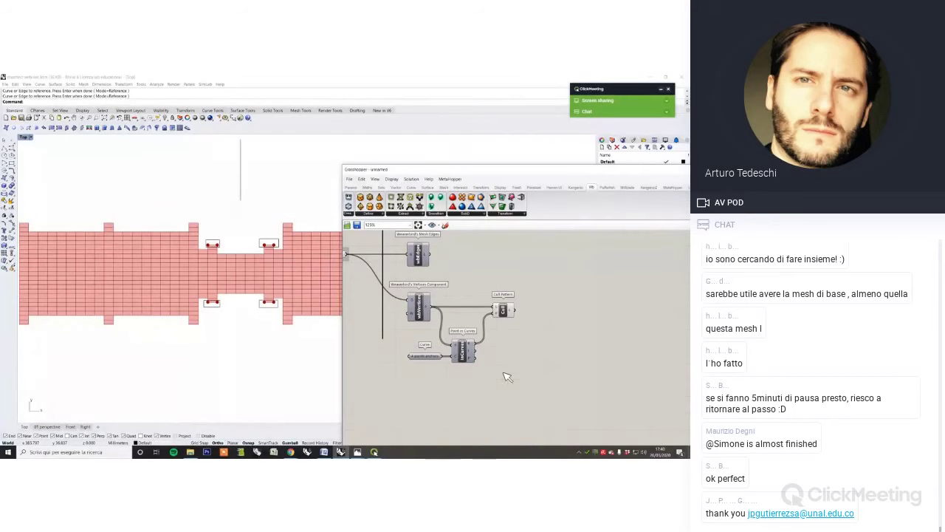
{"action": "right_click_drag", "start_coordinate": [478, 383], "coordinate": [497, 380]}
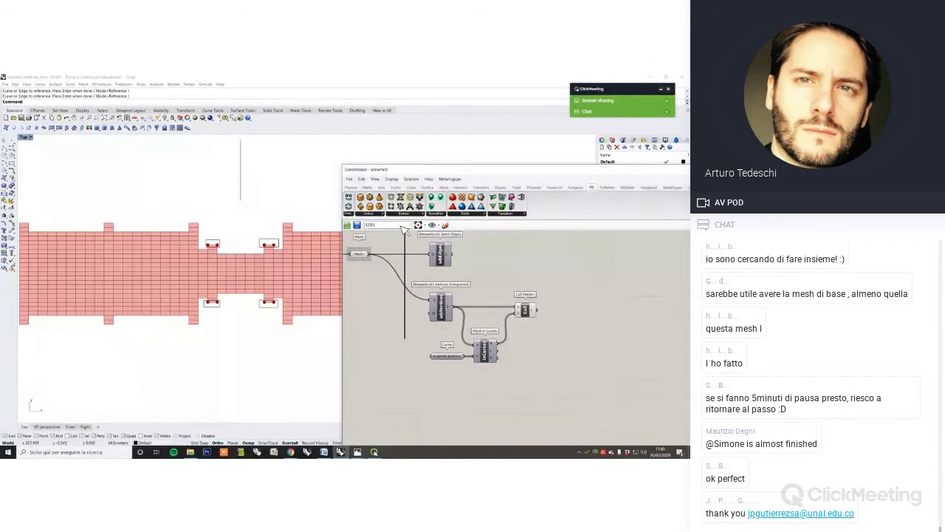
{"action": "left_click_drag", "start_coordinate": [436, 176], "coordinate": [604, 186]}
Draw a long, thin rectangle in the Top viewport around the ends of the tabs along the mesh's lower edge
{"action": "right_click_drag", "start_coordinate": [354, 332], "coordinate": [386, 339]}
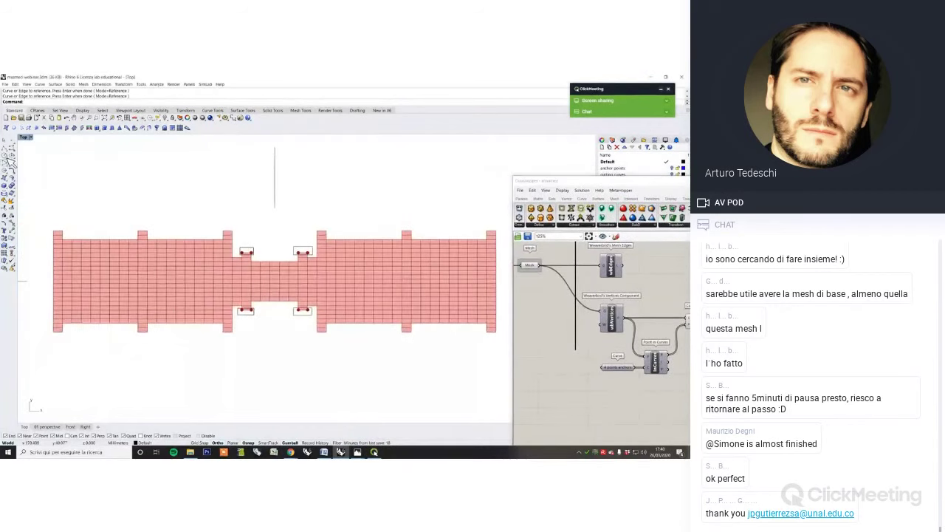
{"action": "left_click", "coordinate": [12, 164]}
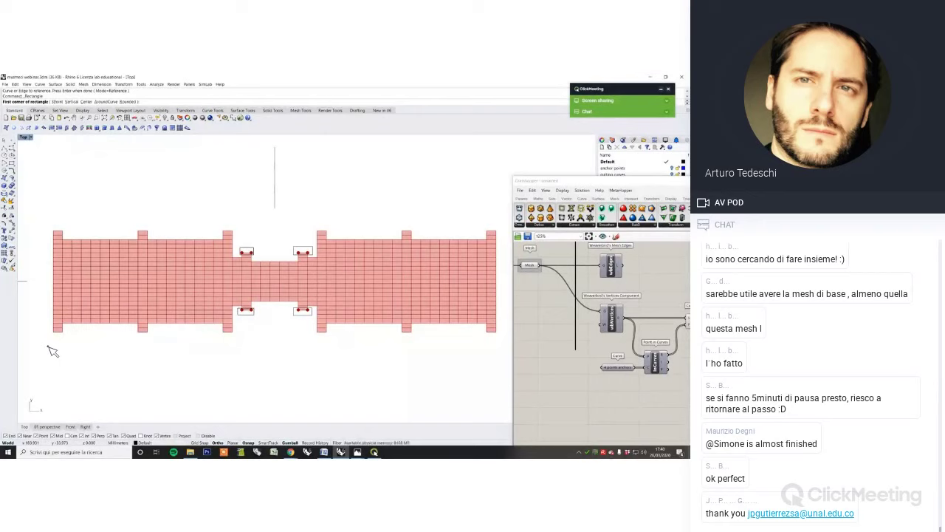
{"action": "scroll", "coordinate": [48, 350], "scroll_direction": "up", "scroll_amount": 2}
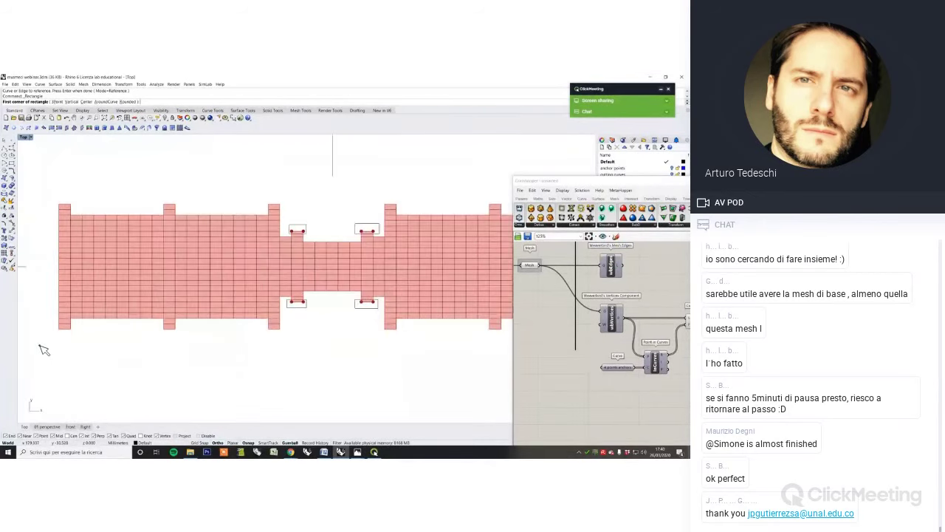
{"action": "left_click", "coordinate": [116, 339]}
{"action": "scroll", "coordinate": [217, 344], "scroll_direction": "down", "scroll_amount": 1}
{"action": "scroll", "coordinate": [373, 344], "scroll_direction": "up", "scroll_amount": 2}
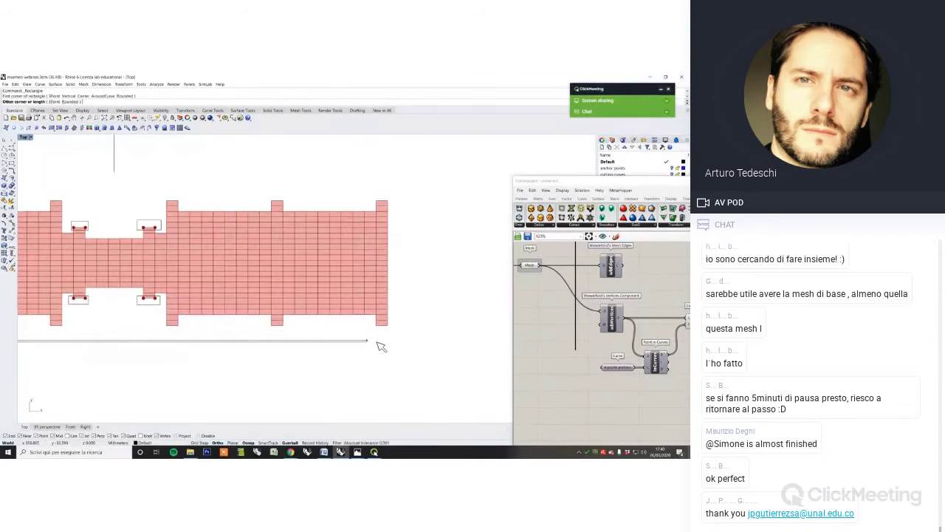
{"action": "left_click", "coordinate": [411, 328]}
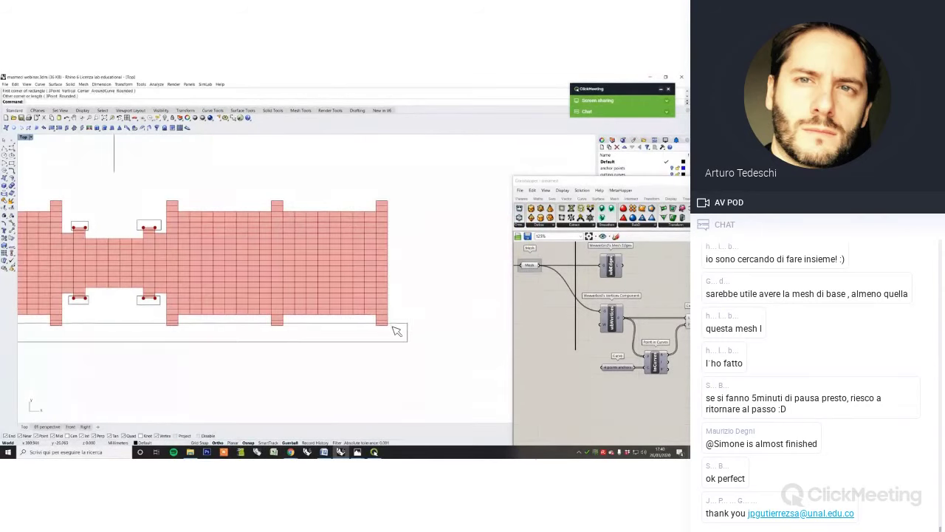
Draw a second long rectangle around the ends of the tabs along the mesh's upper edge
{"action": "scroll", "coordinate": [388, 329], "scroll_direction": "up", "scroll_amount": 1}
{"action": "scroll", "coordinate": [393, 334], "scroll_direction": "down", "scroll_amount": 1}
{"action": "right_click_drag", "start_coordinate": [83, 335], "coordinate": [106, 354]}
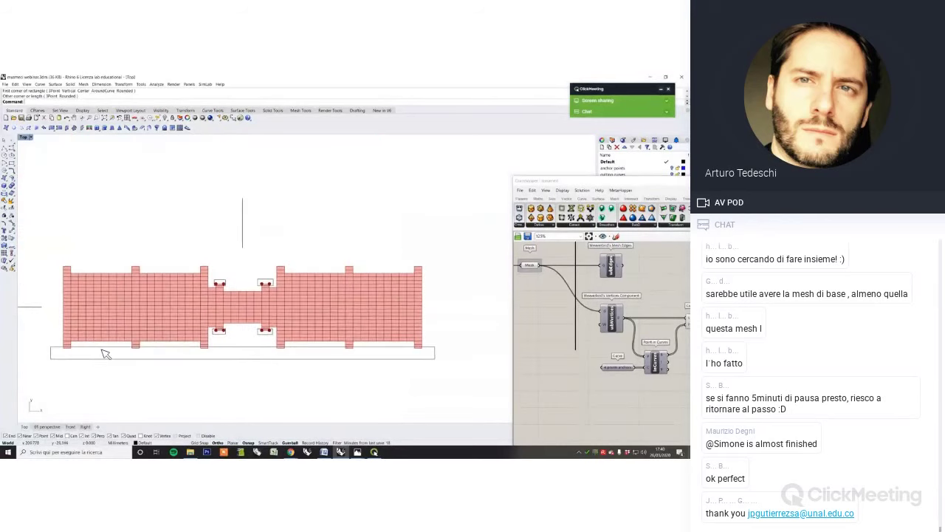
{"action": "key", "text": "Return"}
{"action": "left_click", "coordinate": [49, 249]}
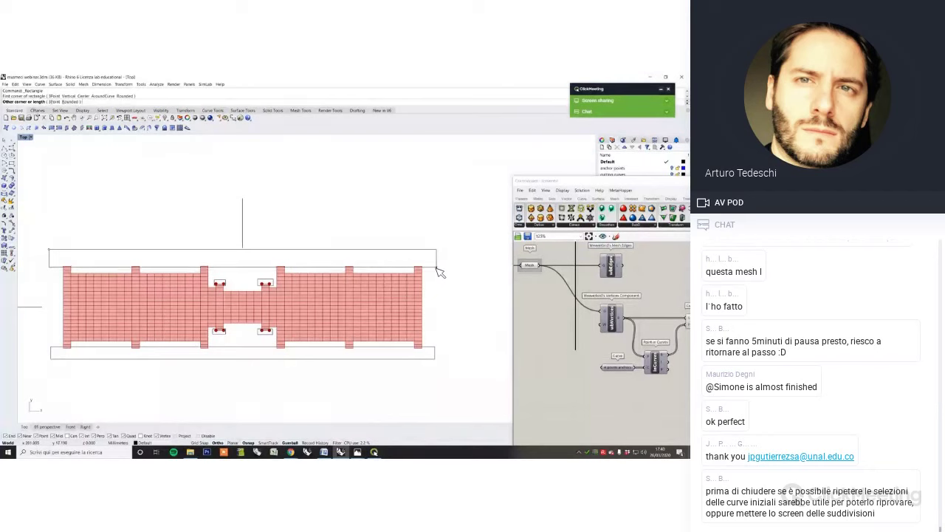
{"action": "left_click", "coordinate": [434, 269]}
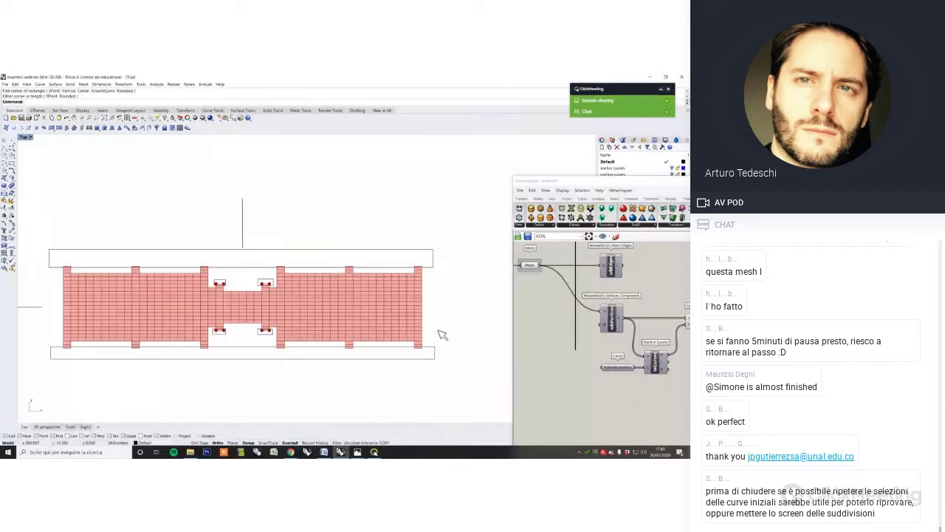
Draw a tall rectangle around the left end of the mesh, extending past both long rectangles
{"action": "right_click_drag", "start_coordinate": [99, 350], "coordinate": [135, 351]}
{"action": "left_click", "coordinate": [11, 163]}
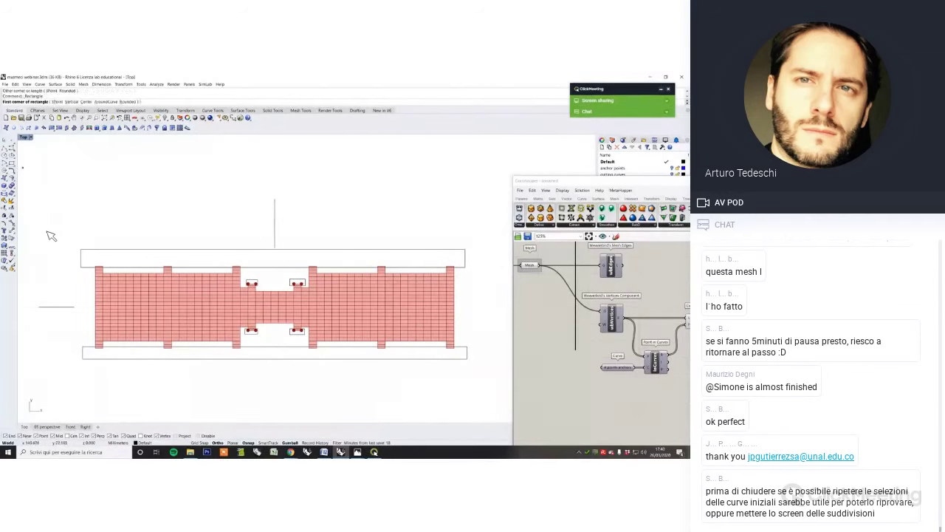
{"action": "scroll", "coordinate": [56, 310], "scroll_direction": "up", "scroll_amount": 2}
{"action": "left_click", "coordinate": [79, 386]}
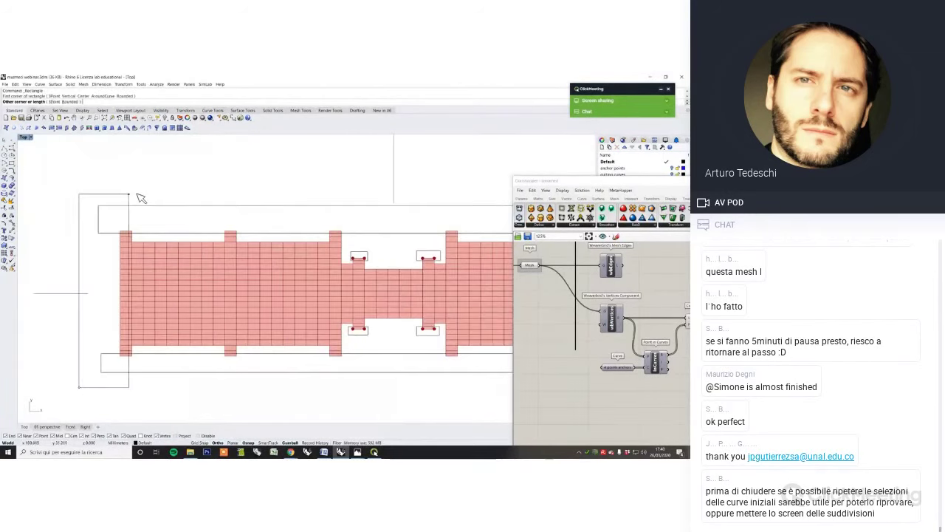
{"action": "left_click", "coordinate": [136, 193]}
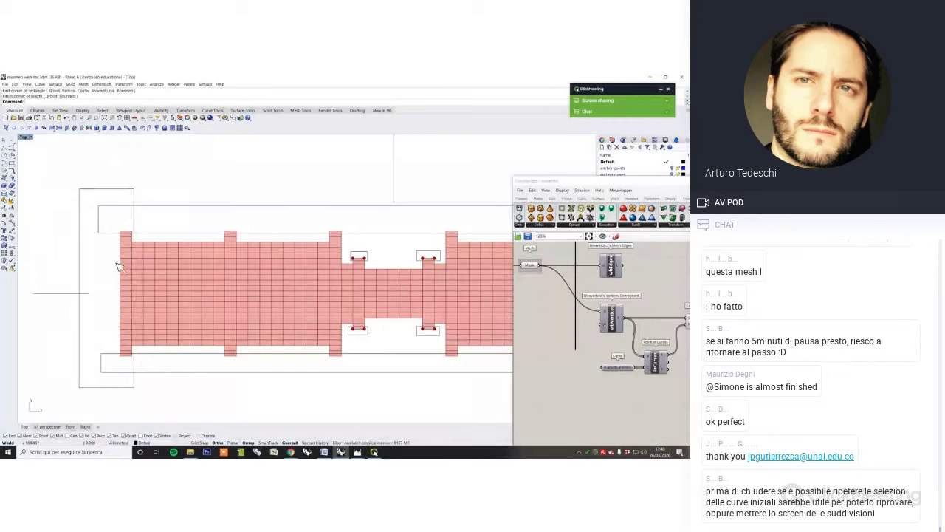
Draw a tall rectangle around the right end of the mesh in the Top viewport, extending past both long rectangles
{"action": "scroll", "coordinate": [157, 308], "scroll_direction": "down", "scroll_amount": 4}
{"action": "right_click_drag", "start_coordinate": [323, 337], "coordinate": [258, 334]}
{"action": "scroll", "coordinate": [461, 343], "scroll_direction": "up", "scroll_amount": 4}
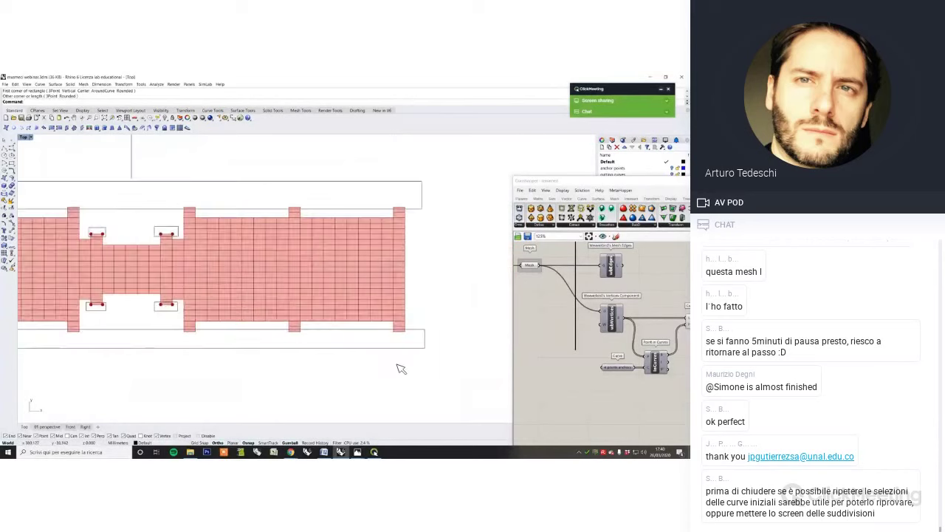
{"action": "right_click", "coordinate": [390, 364]}
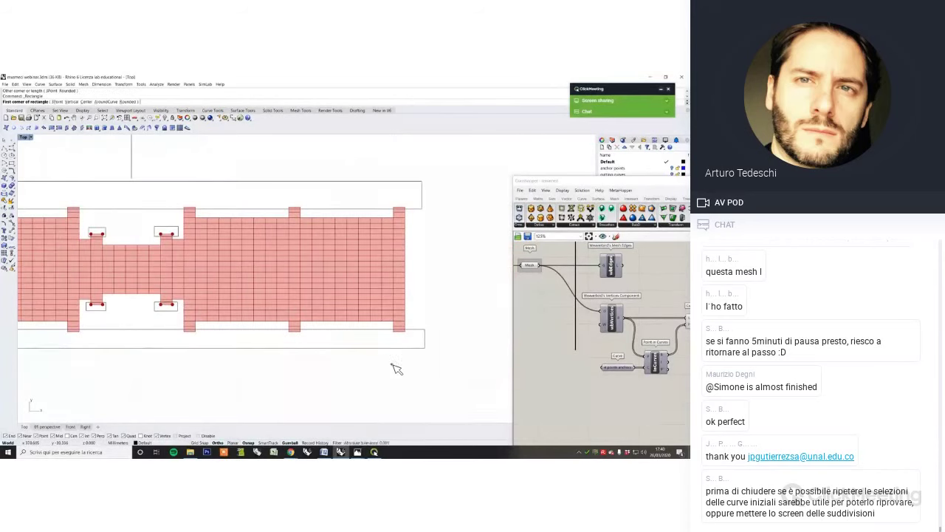
{"action": "left_click", "coordinate": [391, 364]}
{"action": "left_click", "coordinate": [432, 172]}
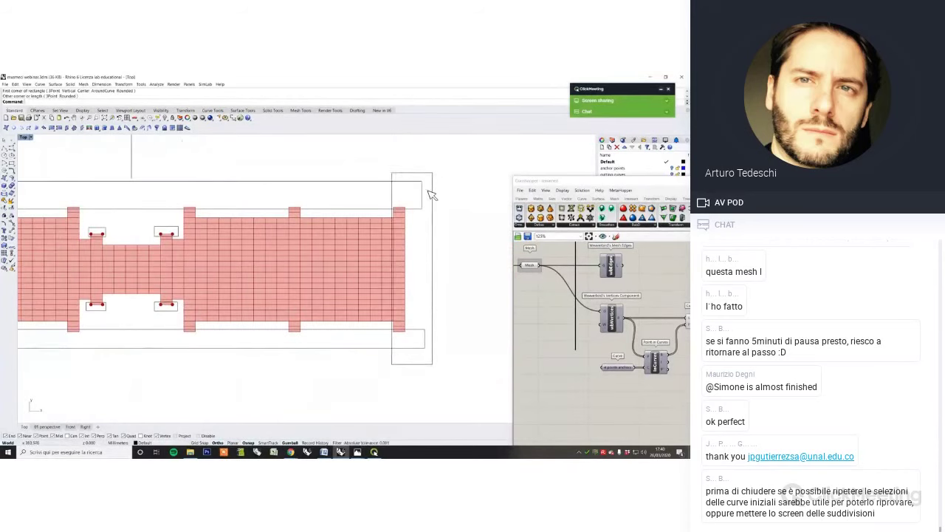
Bring the Grasshopper window back over Rhino and add a second Curve parameter below the existing one
{"action": "scroll", "coordinate": [414, 288], "scroll_direction": "down", "scroll_amount": 2}
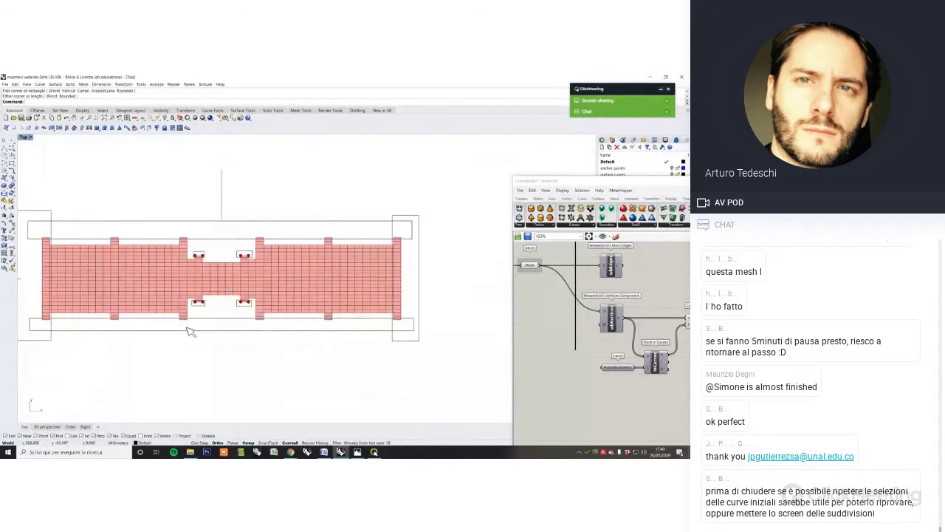
{"action": "scroll", "coordinate": [328, 347], "scroll_direction": "down", "scroll_amount": 3}
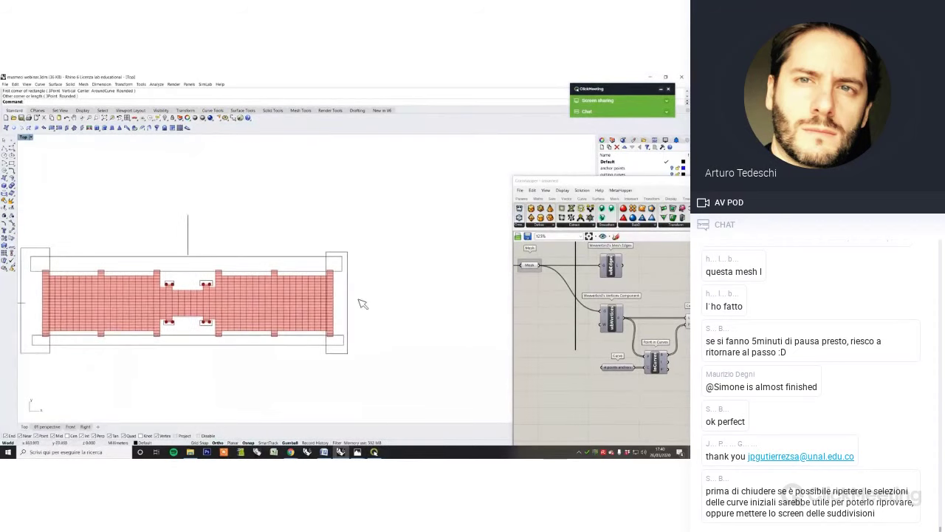
{"action": "left_click_drag", "start_coordinate": [545, 180], "coordinate": [386, 153]}
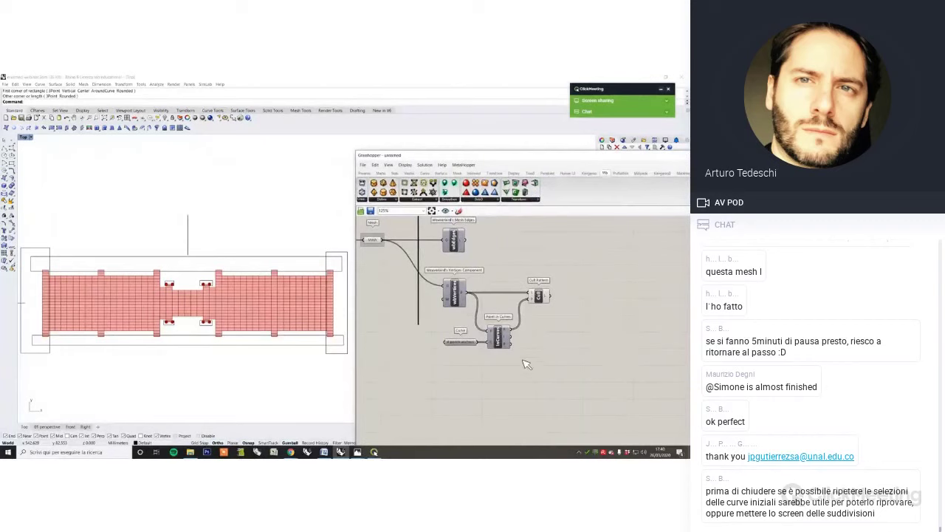
{"action": "double_click", "coordinate": [466, 396]}
{"action": "type", "text": "curve"}
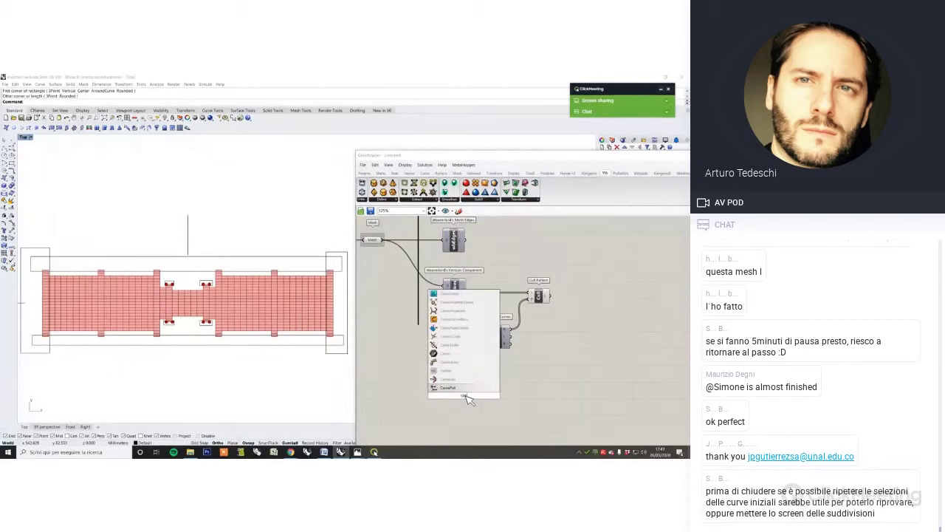
{"action": "key", "text": "Return"}
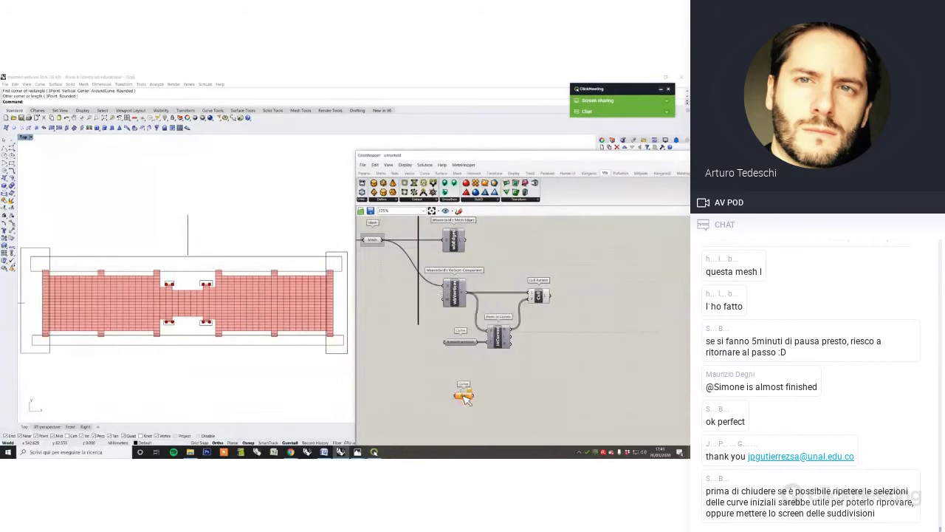
Reference the two long and two tall rectangles around the mesh in the new Curve parameter
{"action": "right_click", "coordinate": [464, 395]}
{"action": "left_click", "coordinate": [485, 403]}
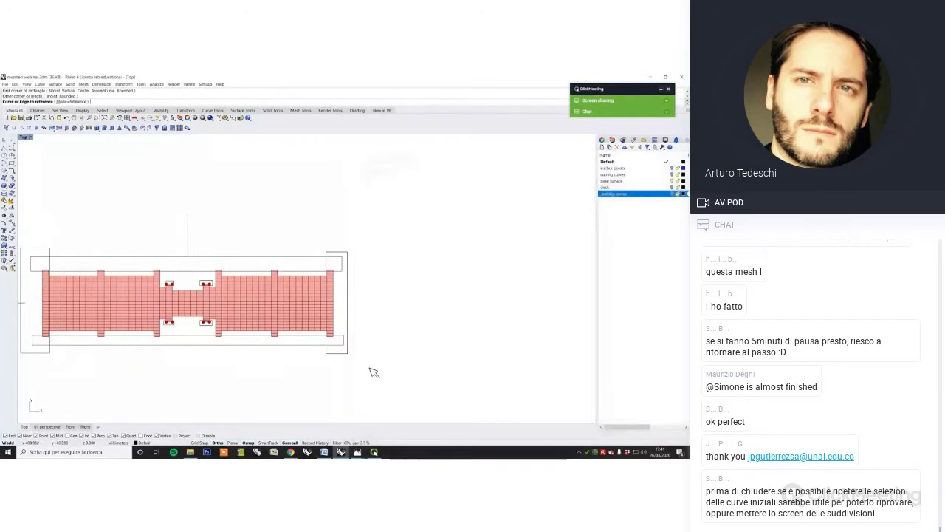
{"action": "left_click", "coordinate": [346, 353]}
{"action": "left_click", "coordinate": [320, 344]}
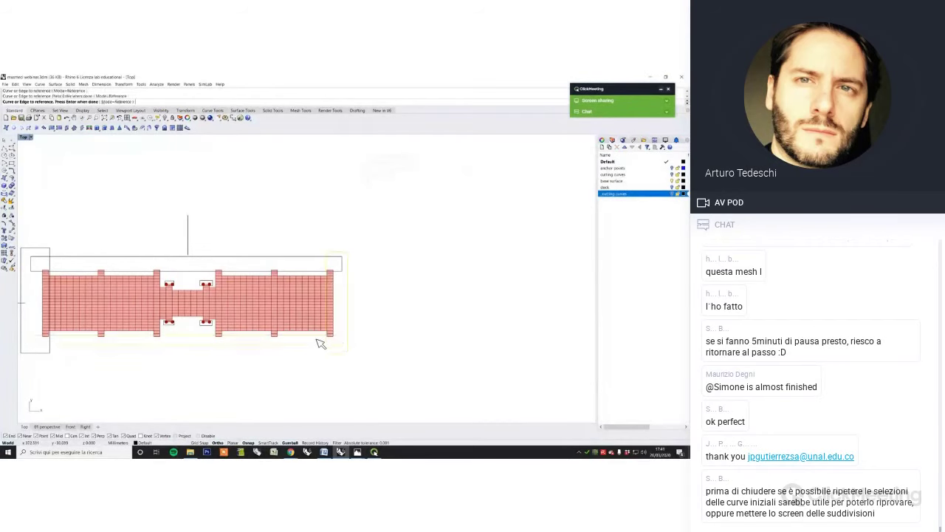
{"action": "left_click", "coordinate": [306, 257]}
{"action": "right_click_drag", "start_coordinate": [121, 252], "coordinate": [158, 251]}
{"action": "left_click", "coordinate": [88, 248]}
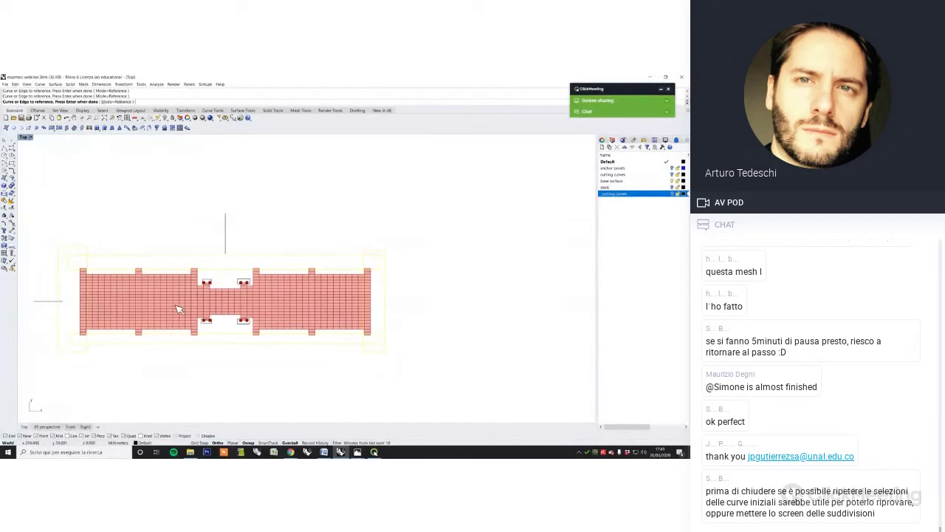
{"action": "right_click", "coordinate": [253, 369]}
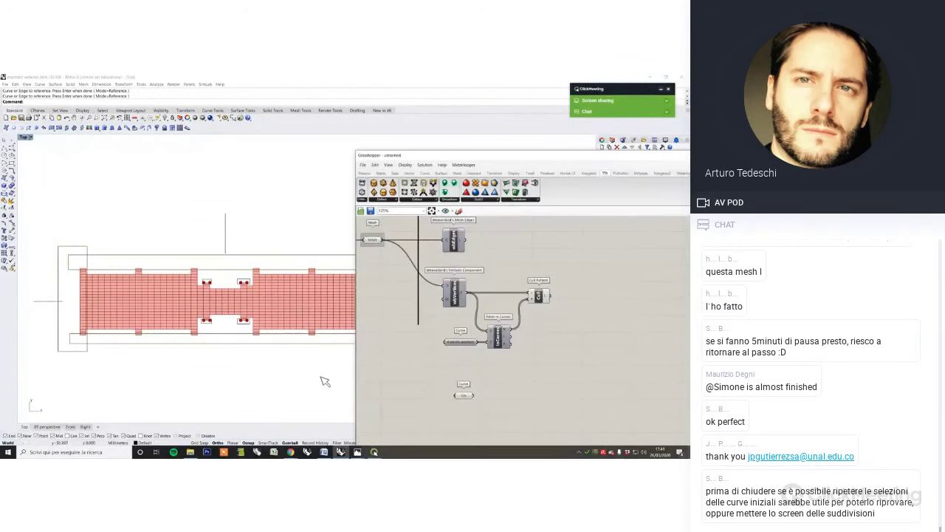
Rename the new Curve parameter "anchor points to pull" and position it below the four-point anchors parameter
{"action": "right_click", "coordinate": [465, 396]}
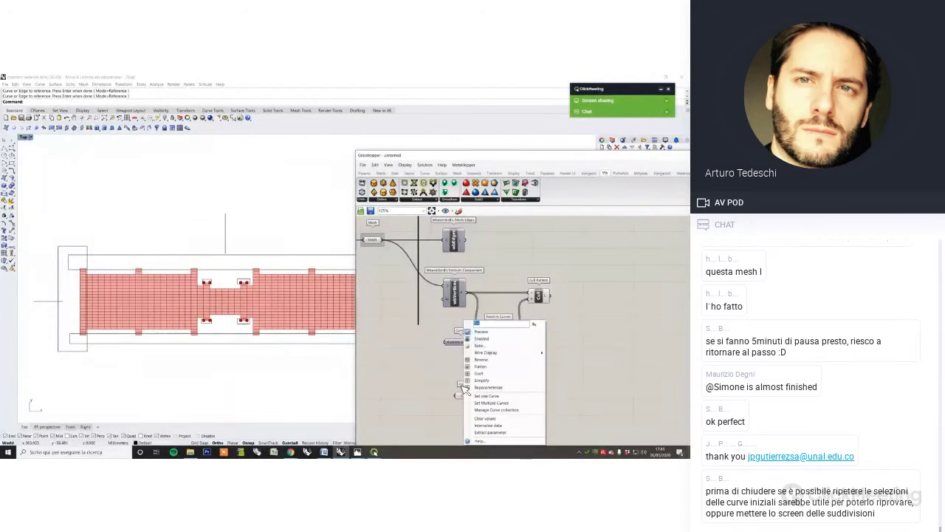
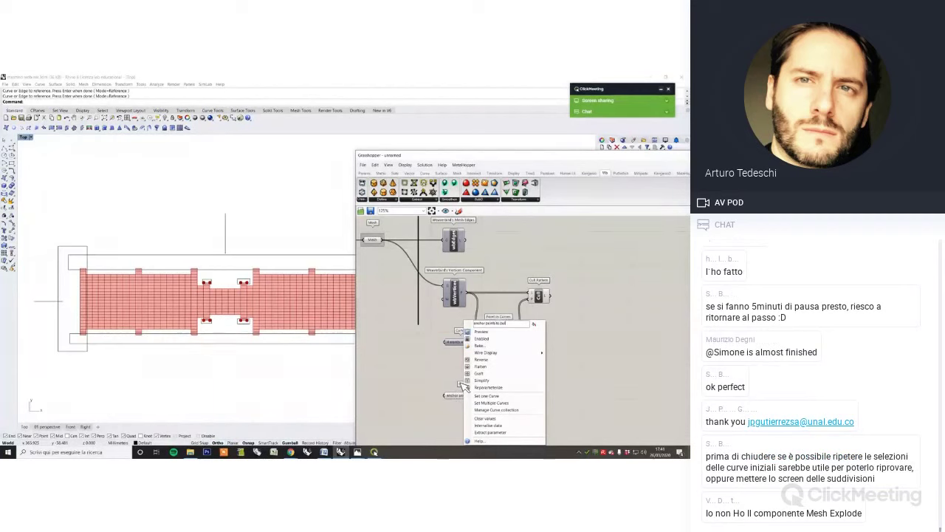
{"action": "left_click", "coordinate": [421, 395]}
{"action": "scroll", "coordinate": [483, 385], "scroll_direction": "up", "scroll_amount": 2}
{"action": "left_click_drag", "start_coordinate": [466, 398], "coordinate": [458, 407]}
{"action": "right_click_drag", "start_coordinate": [296, 367], "coordinate": [249, 370]}
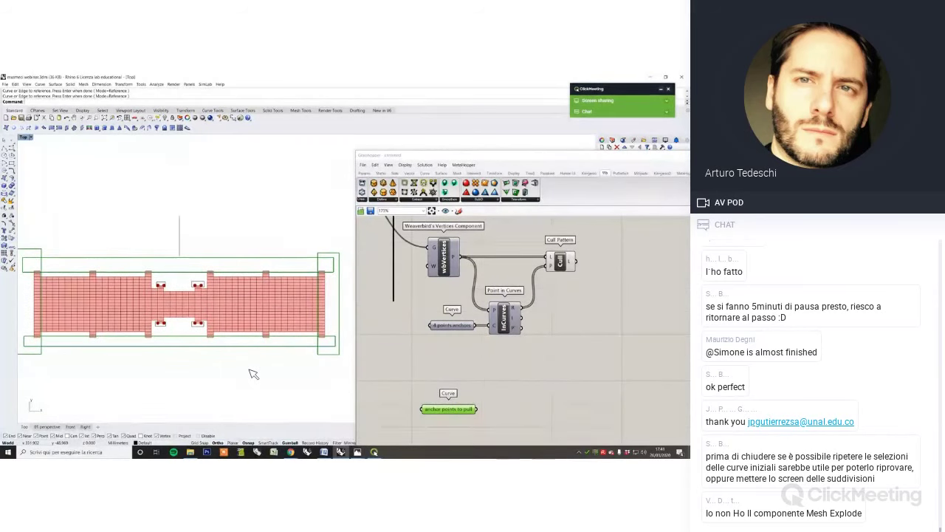
{"action": "left_click", "coordinate": [549, 347]}
{"action": "scroll", "coordinate": [487, 393], "scroll_direction": "down", "scroll_amount": 2}
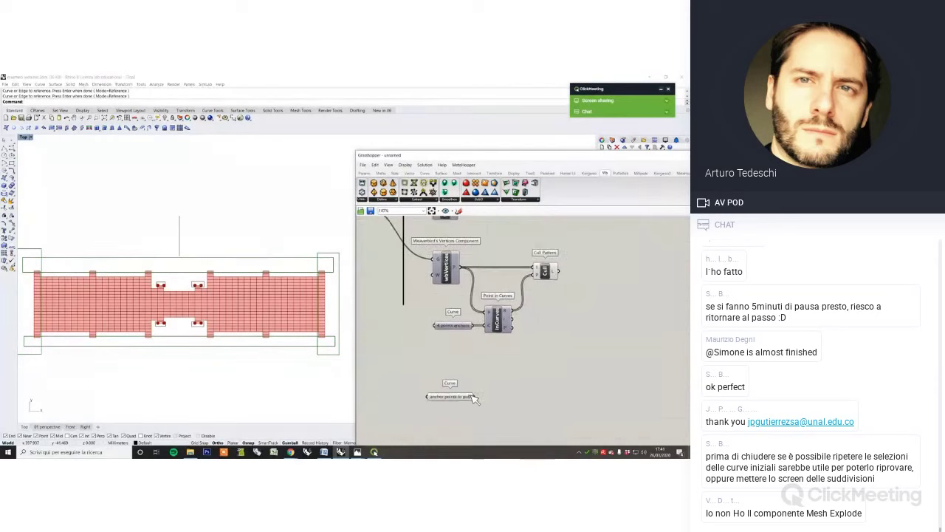
Add a second Point in Curves component and connect the "anchor points to pull" curves and the Weaverbird mesh vertices to it
{"action": "left_click_drag", "start_coordinate": [474, 399], "coordinate": [469, 403]}
{"action": "double_click", "coordinate": [513, 406]}
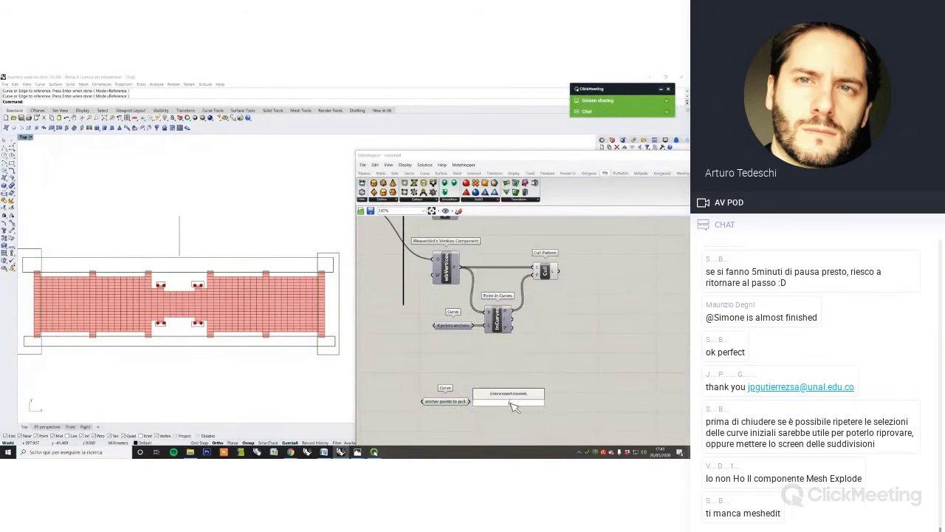
{"action": "type", "text": "point"}
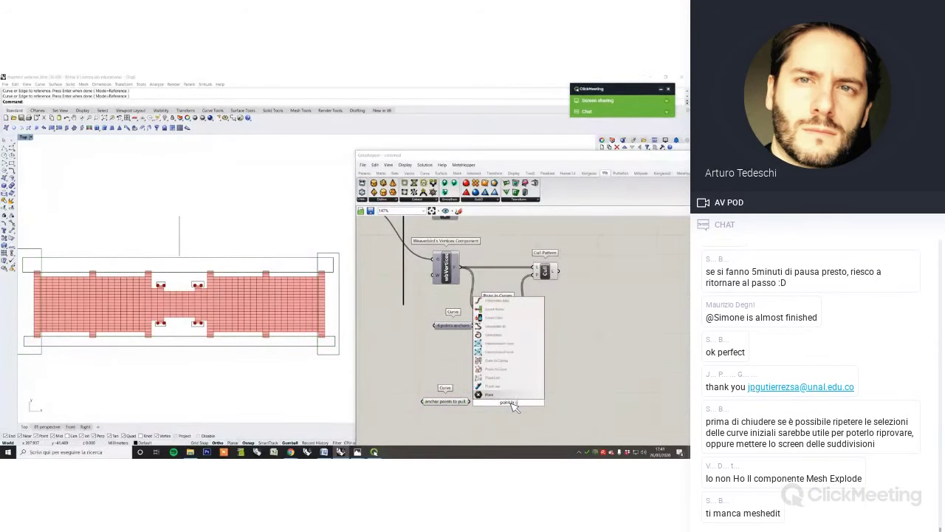
{"action": "type", "text": " in cur"}
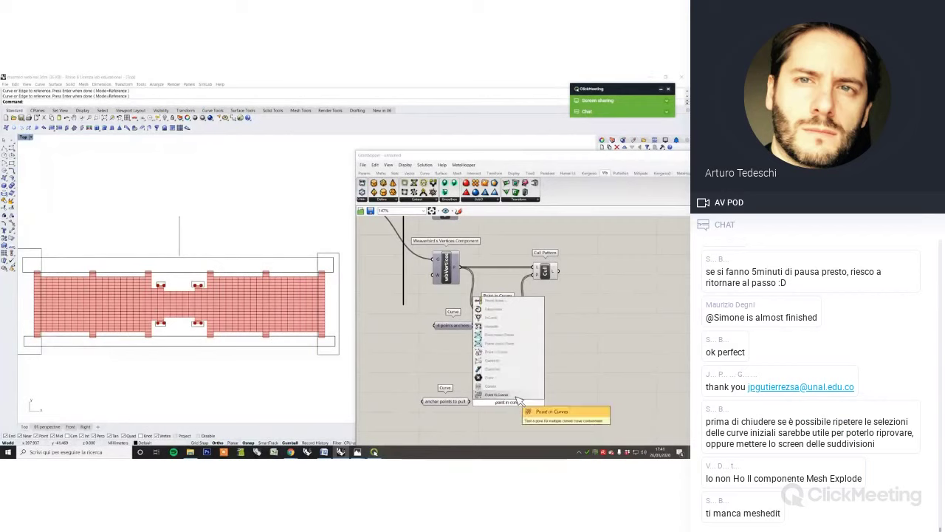
{"action": "left_click", "coordinate": [518, 397]}
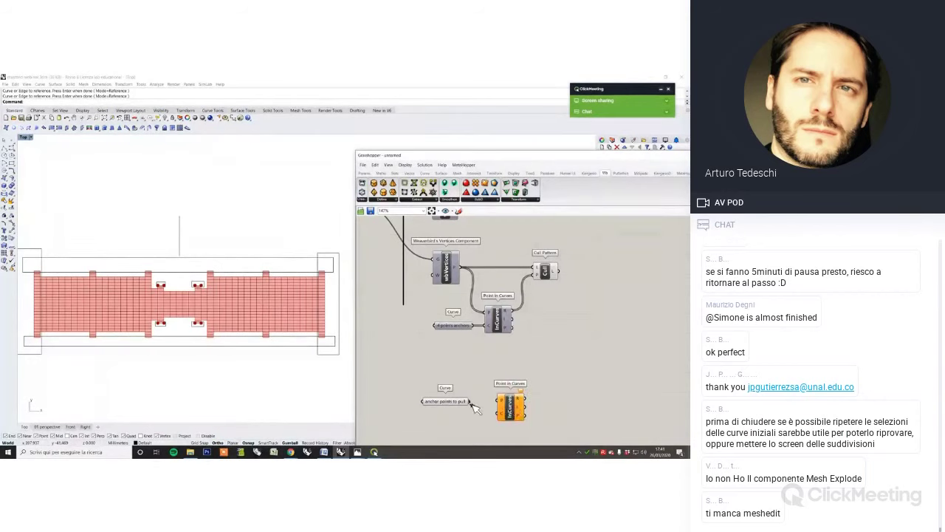
{"action": "left_click_drag", "start_coordinate": [509, 413], "coordinate": [506, 401]}
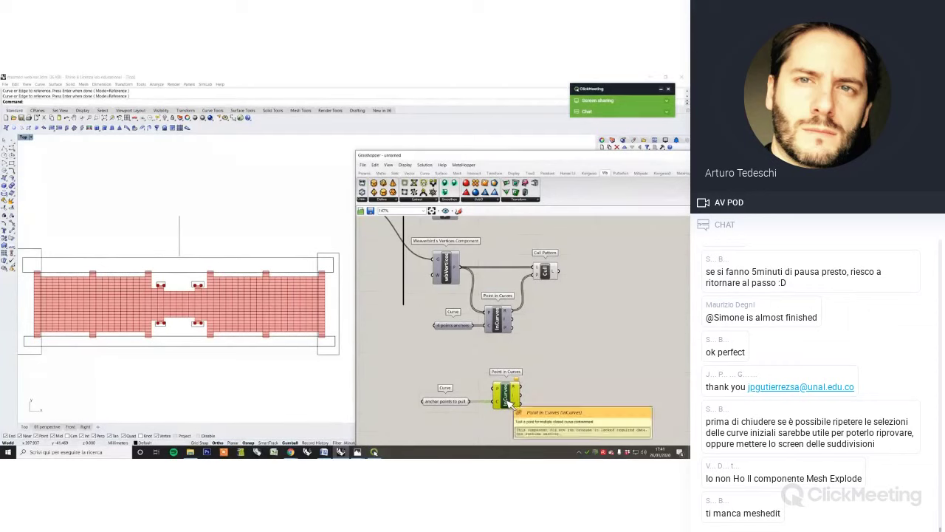
{"action": "left_click_drag", "start_coordinate": [459, 272], "coordinate": [498, 386]}
{"action": "left_click", "coordinate": [555, 403]}
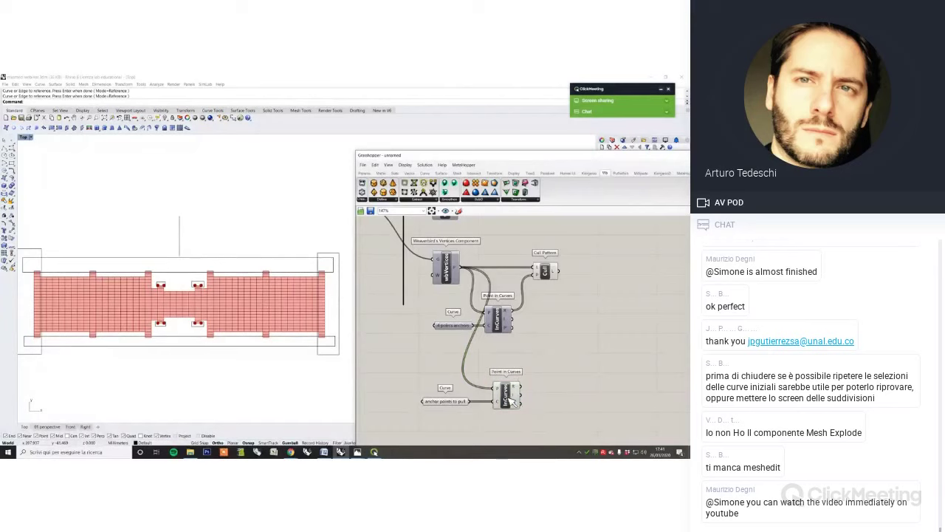
Add a second Cull Pattern fed with the mesh vertices as list and the new Point in Curves relationship output as pattern
{"action": "left_click", "coordinate": [508, 399]}
{"action": "double_click", "coordinate": [565, 407]}
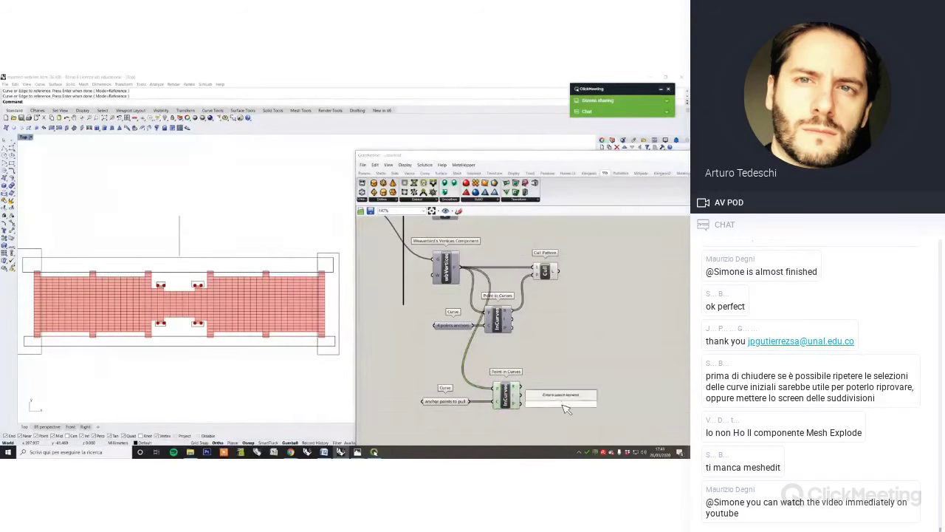
{"action": "type", "text": "cull"}
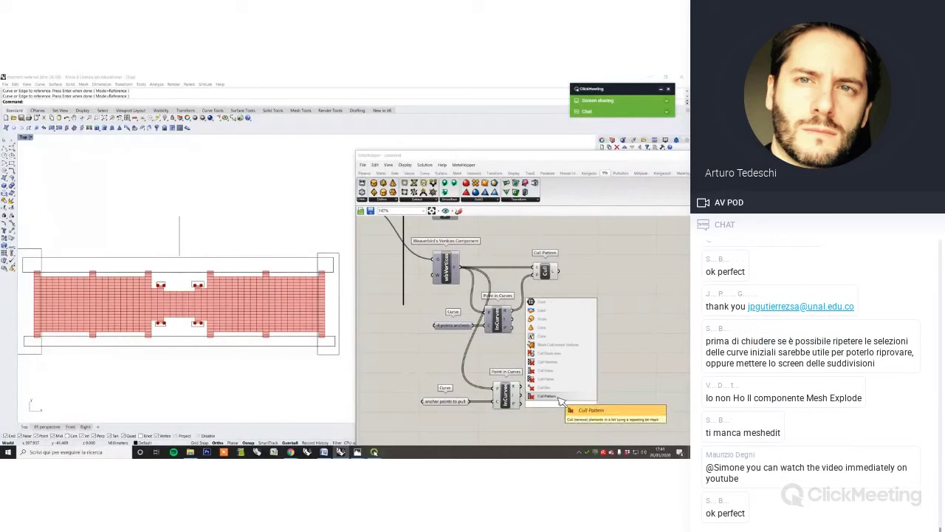
{"action": "left_click", "coordinate": [562, 401]}
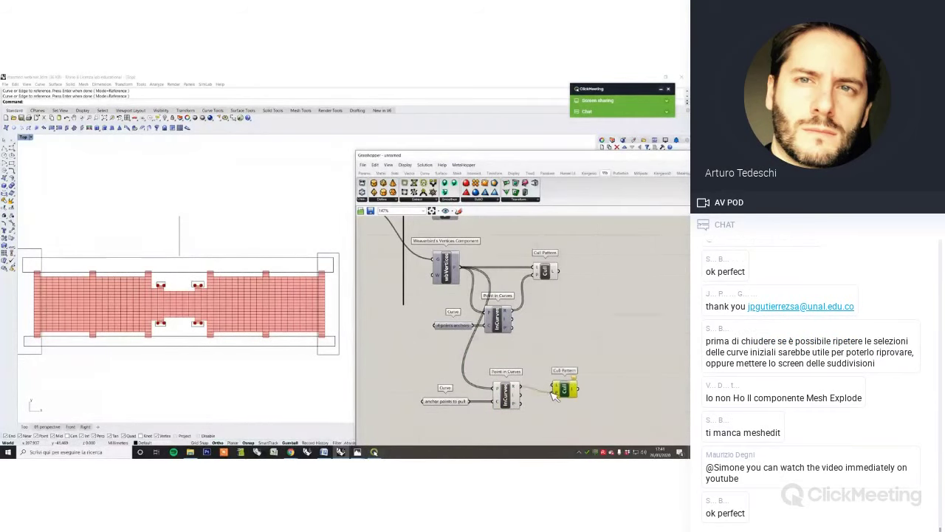
{"action": "left_click_drag", "start_coordinate": [554, 395], "coordinate": [553, 386]}
{"action": "left_click_drag", "start_coordinate": [459, 271], "coordinate": [554, 383]}
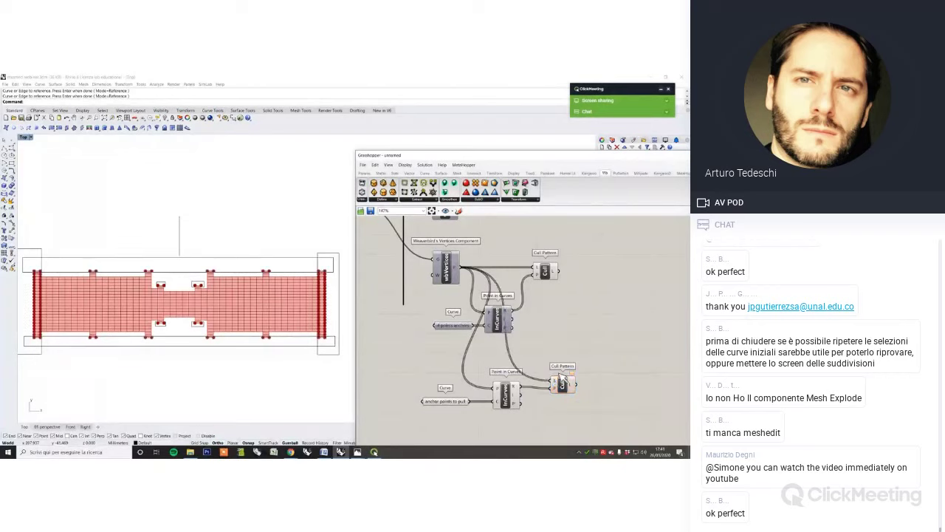
{"action": "left_click", "coordinate": [565, 388]}
Turn off the preview of the lower Point in Curves component
{"action": "left_click", "coordinate": [508, 392]}
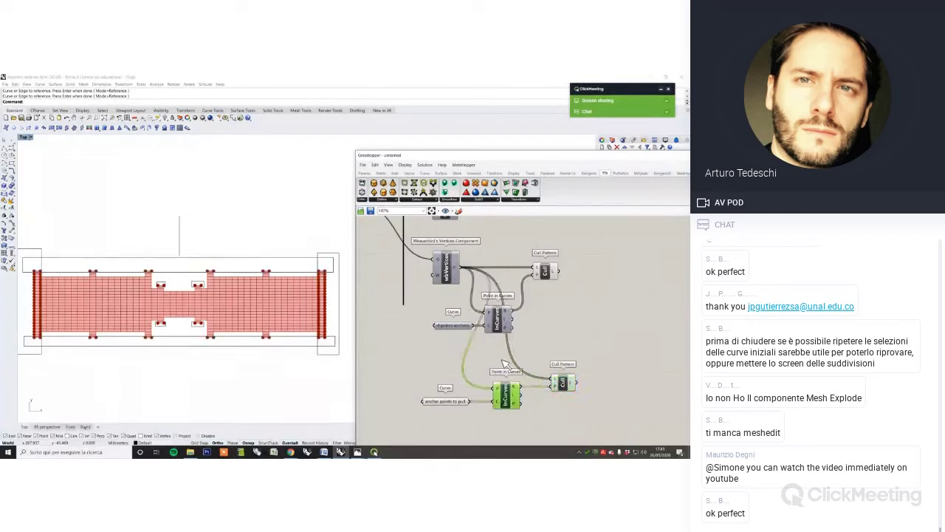
{"action": "right_click", "coordinate": [504, 393]}
{"action": "left_click", "coordinate": [517, 361]}
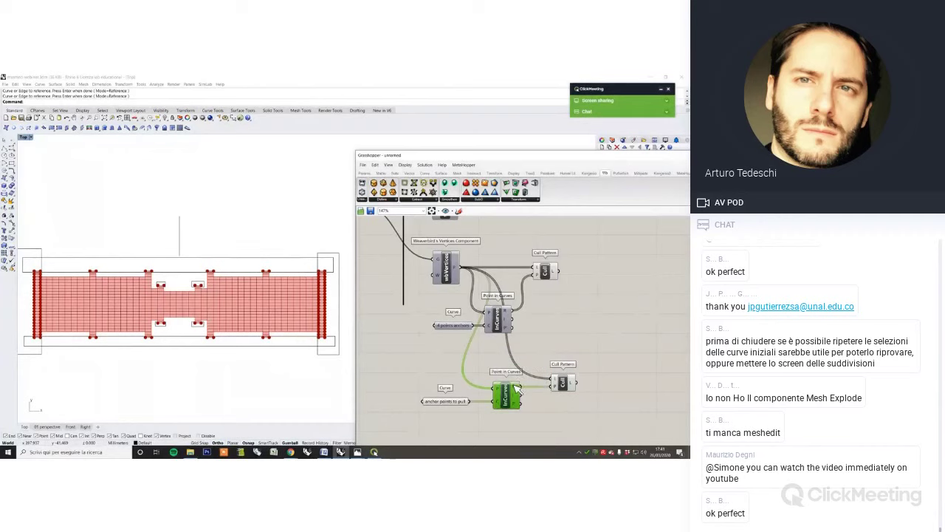
{"action": "mouse_move", "coordinate": [517, 389]}
{"action": "left_click", "coordinate": [412, 356]}
Examine the culled vertices at the mesh's left end, tabs and narrow middle section in the Top viewport
{"action": "scroll", "coordinate": [272, 346], "scroll_direction": "up", "scroll_amount": 5}
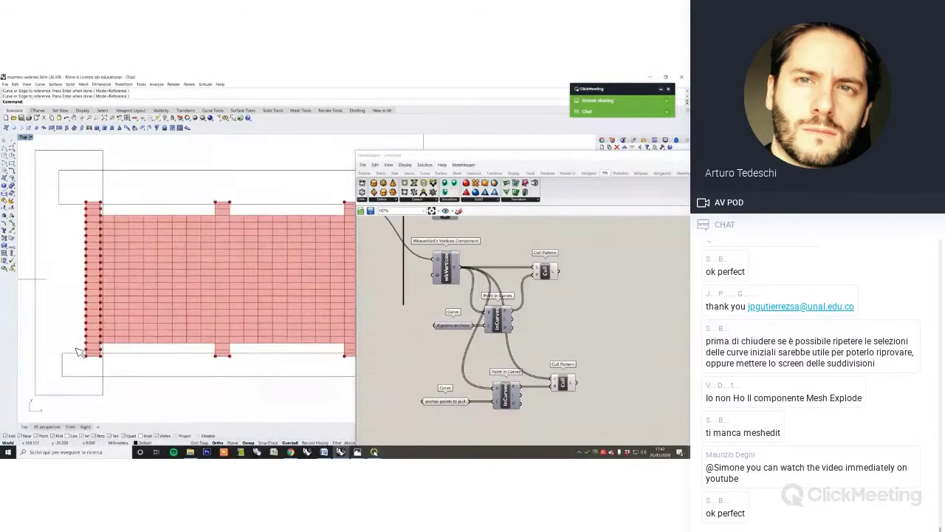
{"action": "scroll", "coordinate": [79, 353], "scroll_direction": "up", "scroll_amount": 2}
{"action": "right_click_drag", "start_coordinate": [274, 360], "coordinate": [209, 347]}
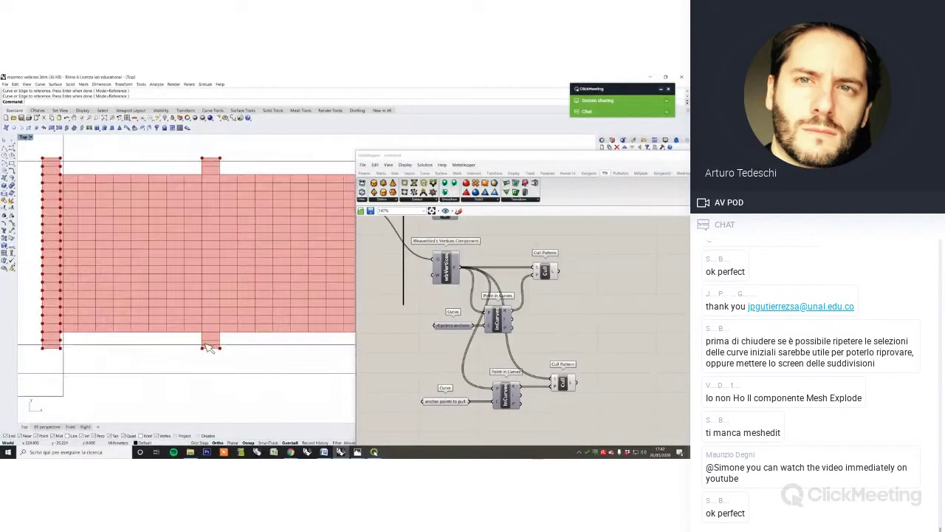
{"action": "scroll", "coordinate": [156, 344], "scroll_direction": "down", "scroll_amount": 2}
{"action": "scroll", "coordinate": [110, 354], "scroll_direction": "down", "scroll_amount": 3}
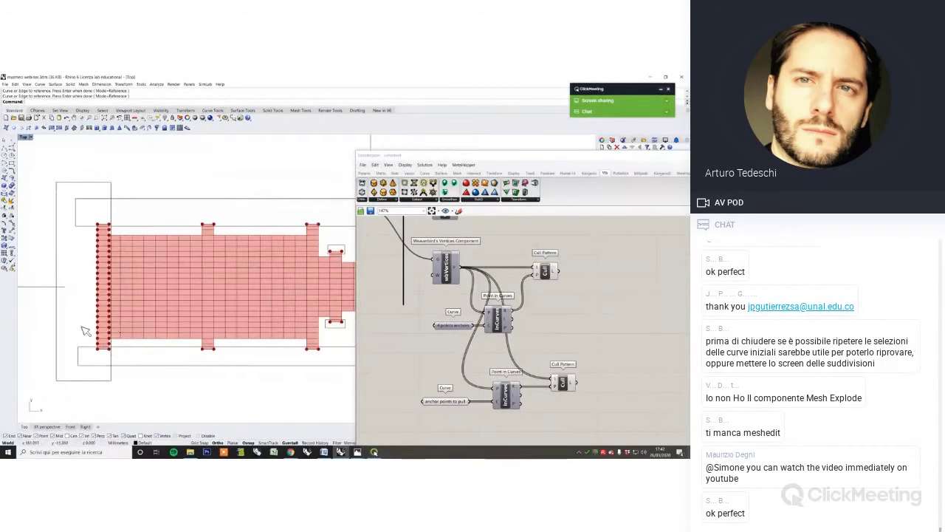
{"action": "right_click_drag", "start_coordinate": [238, 340], "coordinate": [136, 334]}
{"action": "scroll", "coordinate": [140, 332], "scroll_direction": "down", "scroll_amount": 1}
{"action": "right_click_drag", "start_coordinate": [210, 318], "coordinate": [177, 316]}
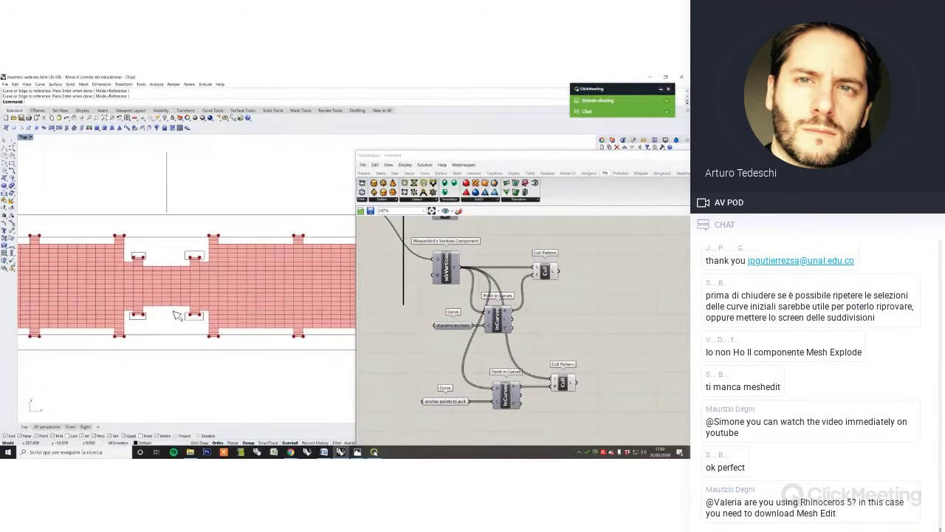
Turn off the preview of the upper Cull Pattern that holds the four-point anchors
{"action": "left_click", "coordinate": [545, 272]}
{"action": "right_click", "coordinate": [580, 248]}
{"action": "left_click", "coordinate": [594, 257]}
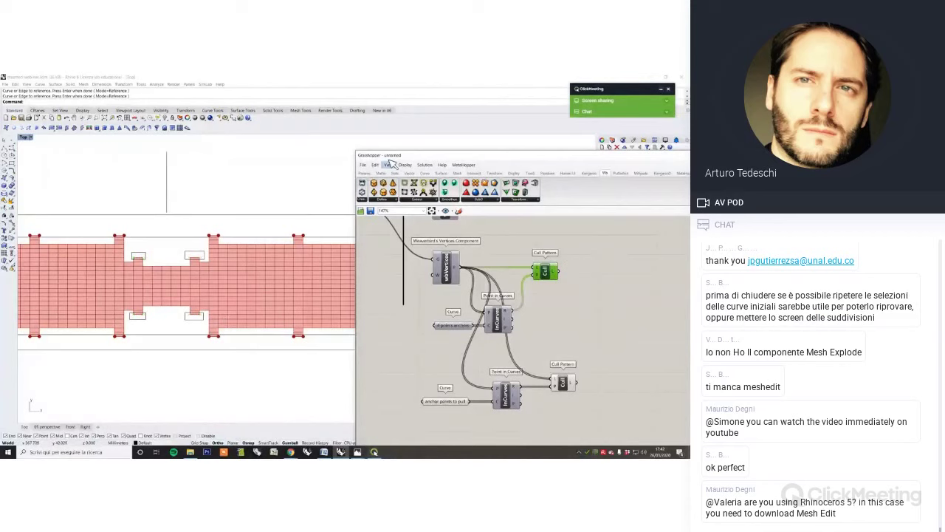
Move the Grasshopper window aside and examine the vertices selected by the four large rectangles across the whole mesh
{"action": "left_click_drag", "start_coordinate": [391, 155], "coordinate": [483, 156]}
{"action": "scroll", "coordinate": [210, 212], "scroll_direction": "down", "scroll_amount": 2}
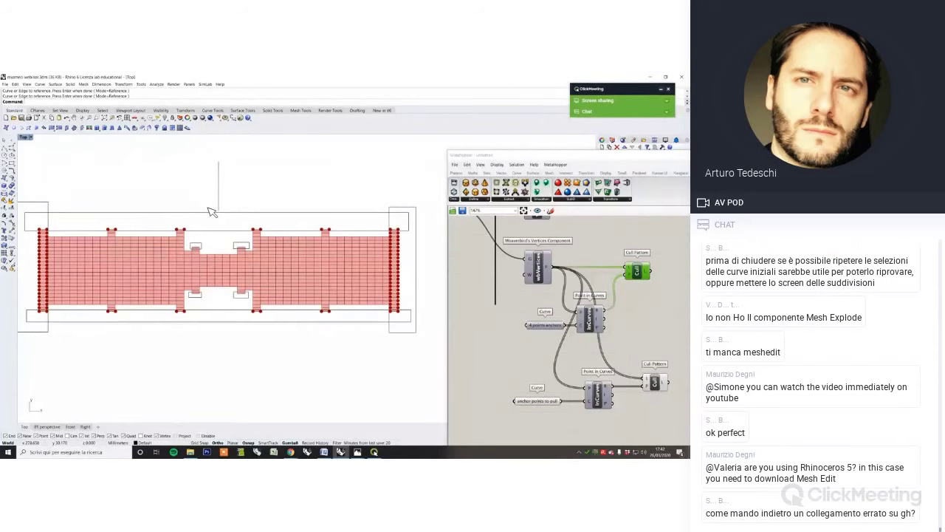
{"action": "right_click_drag", "start_coordinate": [315, 259], "coordinate": [315, 272]}
{"action": "right_click_drag", "start_coordinate": [345, 310], "coordinate": [310, 317]}
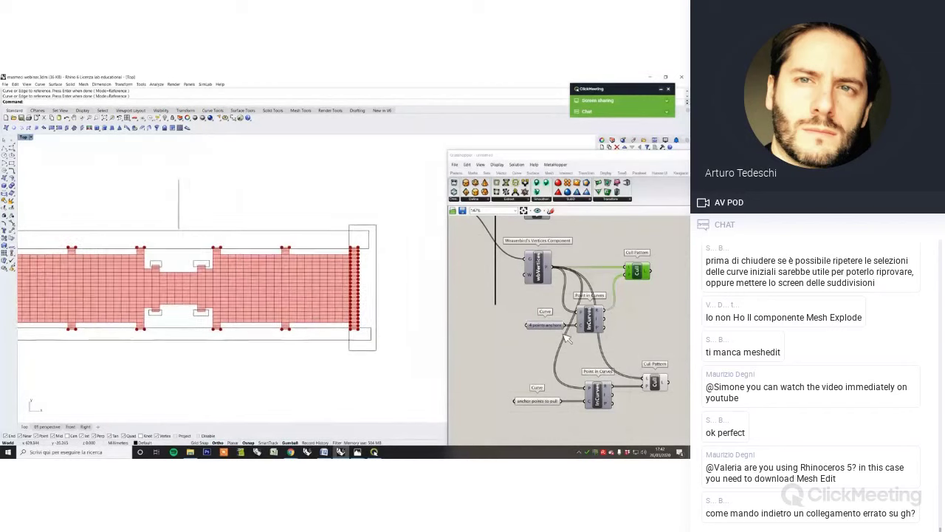
Bring the Grasshopper window back over the Rhino viewport and move the Weaverbird's Mesh Edges component above the upper Cull Pattern
{"action": "right_click_drag", "start_coordinate": [589, 329], "coordinate": [563, 336]}
{"action": "left_click_drag", "start_coordinate": [517, 161], "coordinate": [350, 162]}
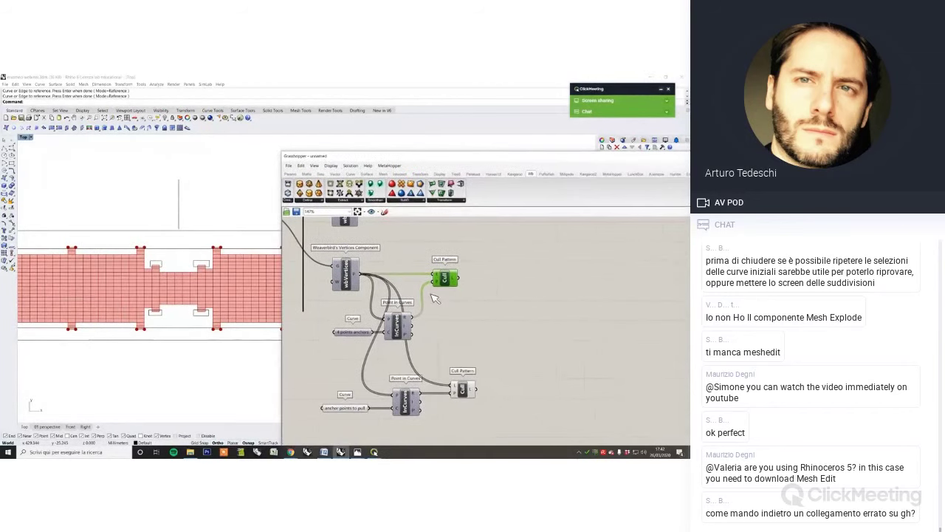
{"action": "scroll", "coordinate": [498, 373], "scroll_direction": "down", "scroll_amount": 3}
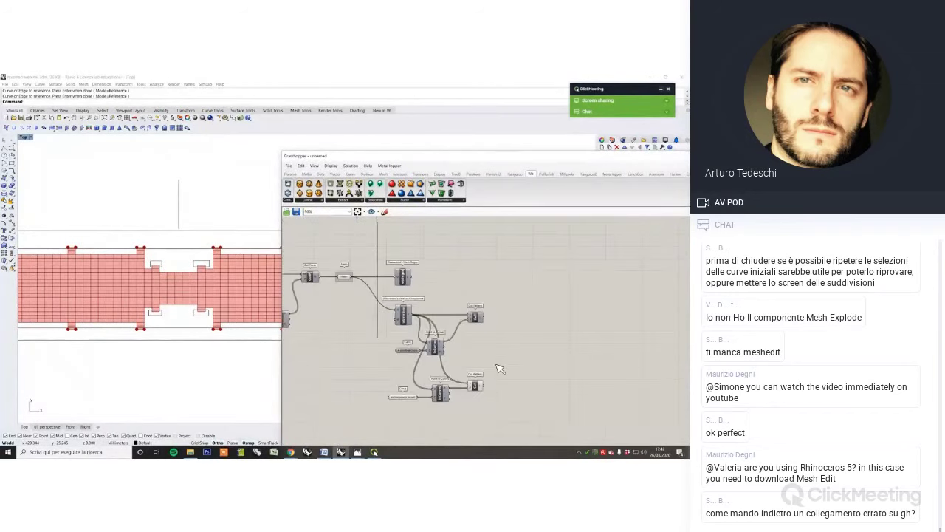
{"action": "left_click_drag", "start_coordinate": [409, 281], "coordinate": [480, 280]}
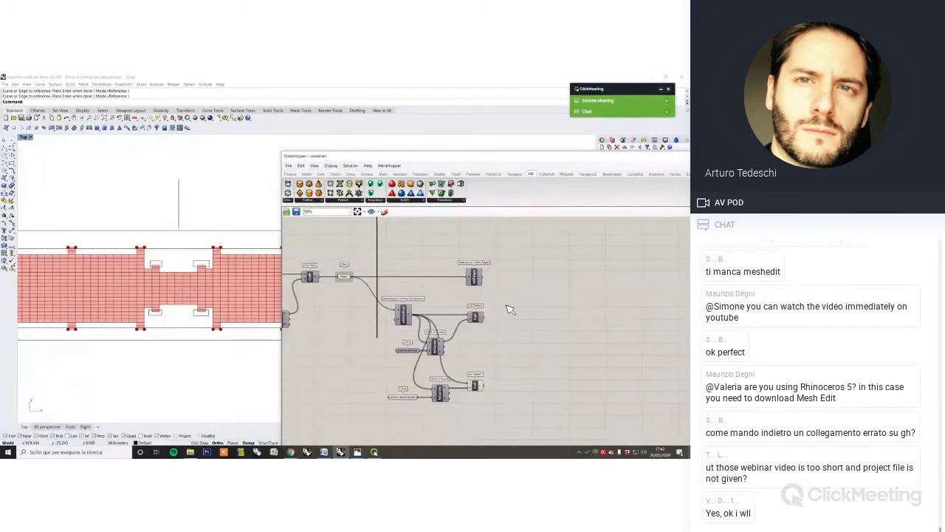
Add a Line parameter beside Weaverbird's Mesh Edges and wire the mesh edges output into it
{"action": "scroll", "coordinate": [546, 298], "scroll_direction": "up", "scroll_amount": 2}
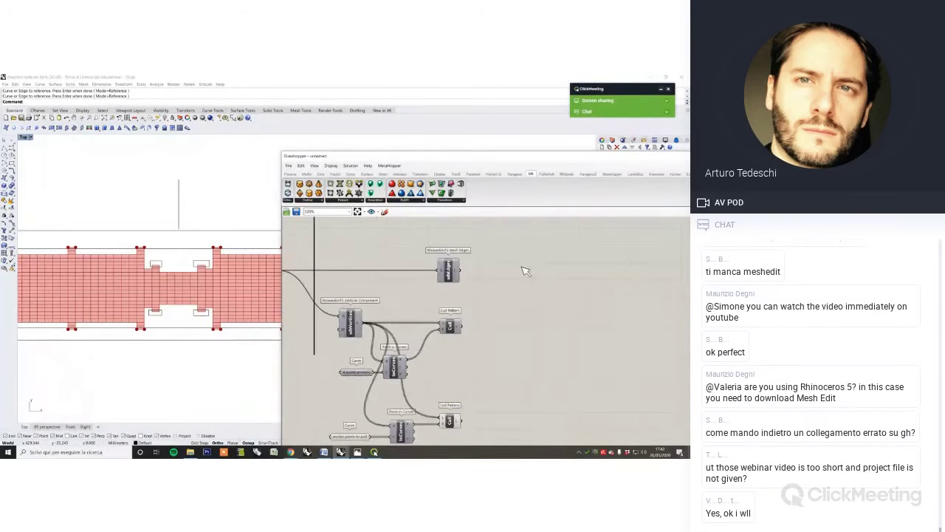
{"action": "double_click", "coordinate": [559, 295]}
{"action": "type", "text": "line"}
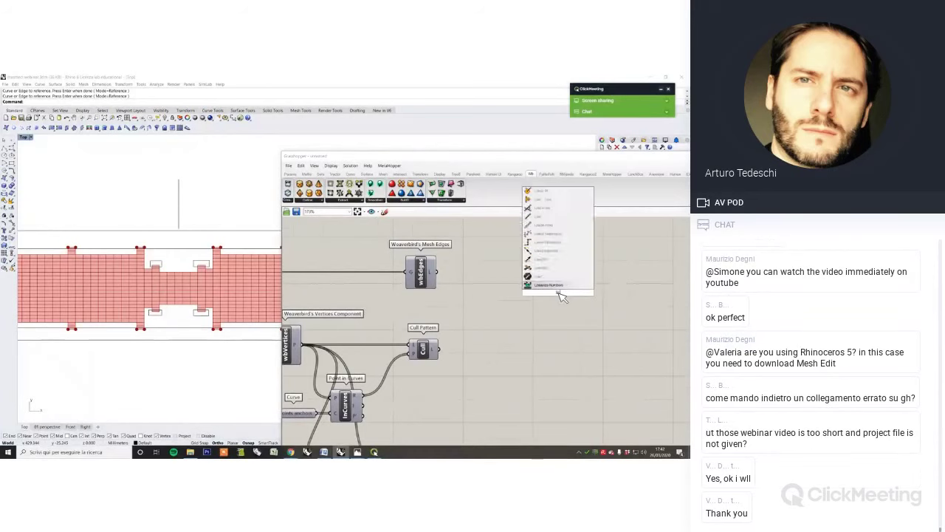
{"action": "key", "text": "Return"}
{"action": "left_click_drag", "start_coordinate": [566, 295], "coordinate": [520, 282]}
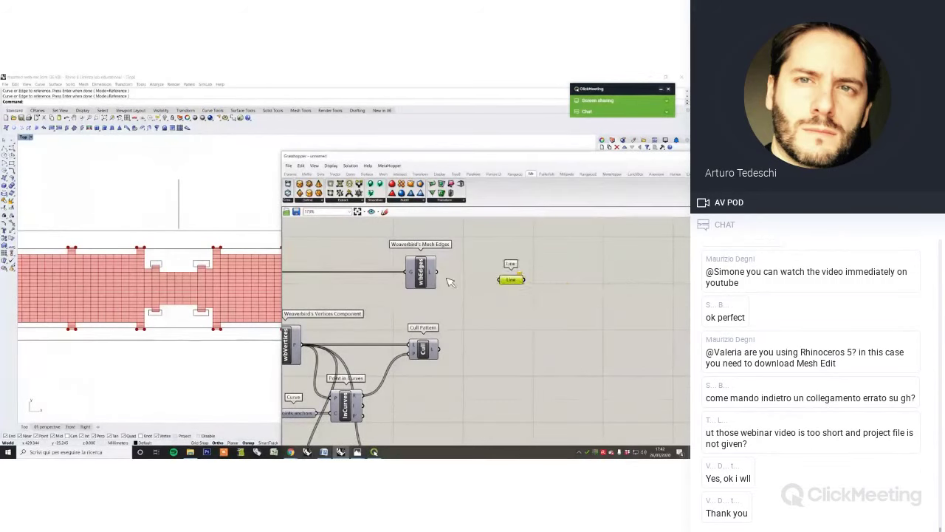
{"action": "left_click_drag", "start_coordinate": [438, 272], "coordinate": [476, 274]}
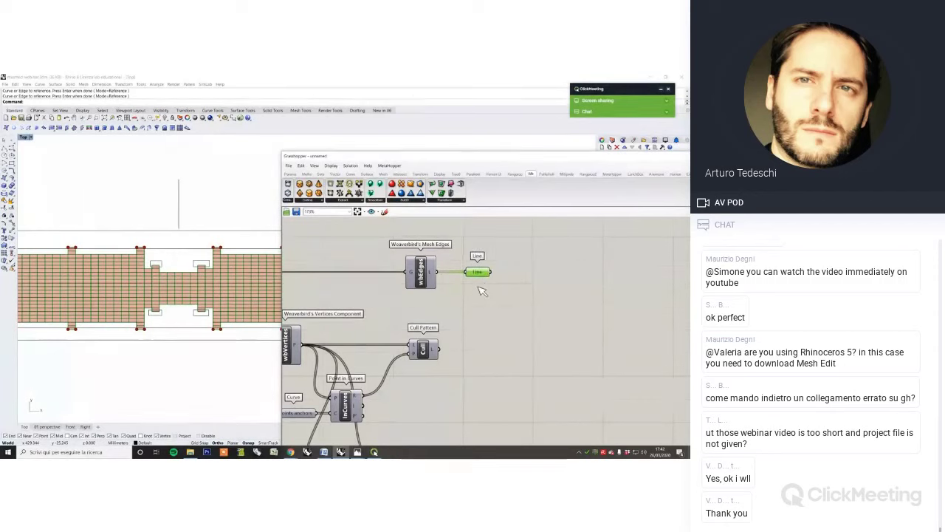
{"action": "left_click", "coordinate": [480, 289]}
{"action": "right_click_drag", "start_coordinate": [515, 316], "coordinate": [483, 321]}
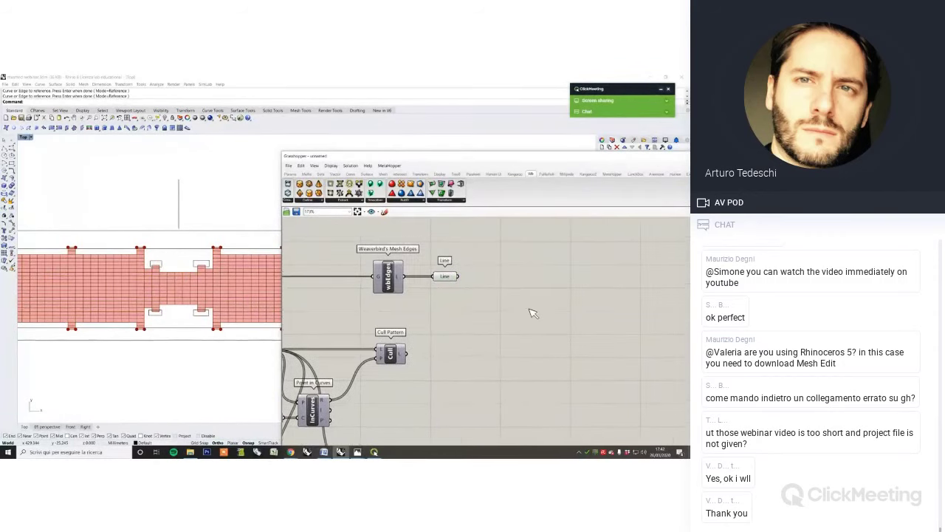
Add a SpringsFromLine component and wire the Line parameter into its Connection and Rest length inputs
{"action": "double_click", "coordinate": [574, 292]}
{"action": "type", "text": "springs"}
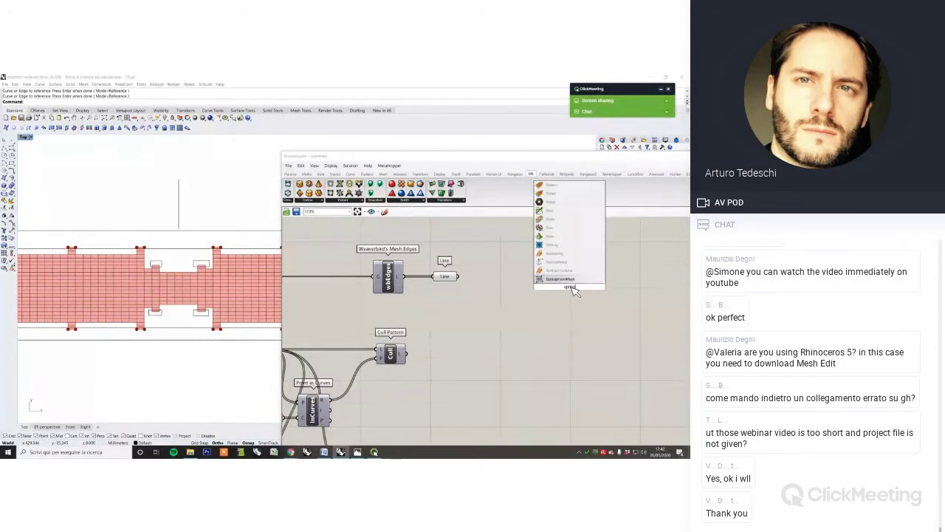
{"action": "left_click", "coordinate": [579, 283]}
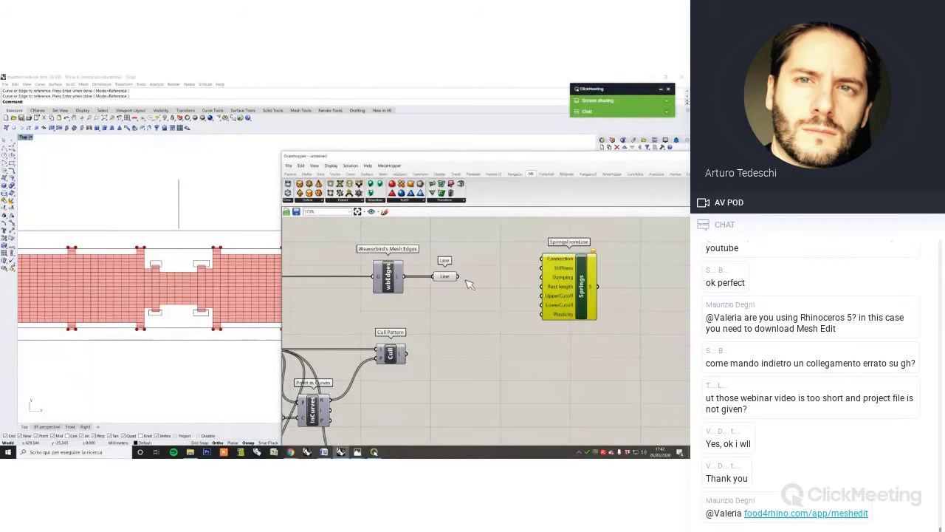
{"action": "left_click_drag", "start_coordinate": [458, 276], "coordinate": [593, 280]}
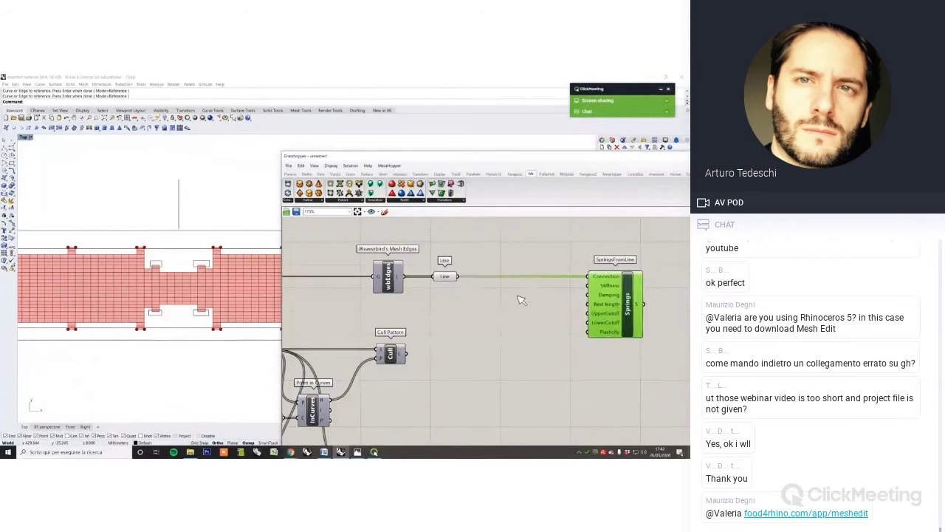
{"action": "left_click_drag", "start_coordinate": [459, 276], "coordinate": [577, 305]}
{"action": "right_click_drag", "start_coordinate": [575, 325], "coordinate": [499, 328]}
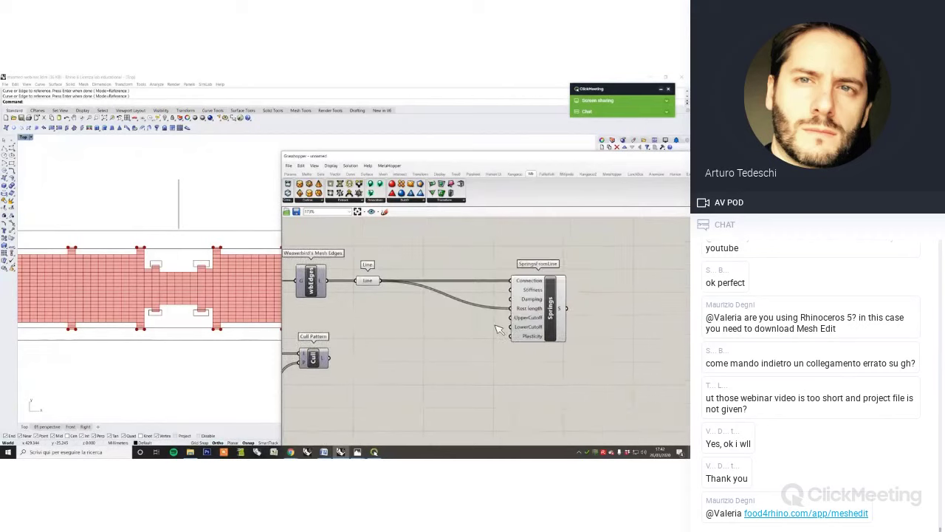
Move SpringsFromLine farther from the Line parameter and add a Multiplication component between them
{"action": "left_click_drag", "start_coordinate": [554, 324], "coordinate": [614, 325]}
{"action": "double_click", "coordinate": [508, 336]}
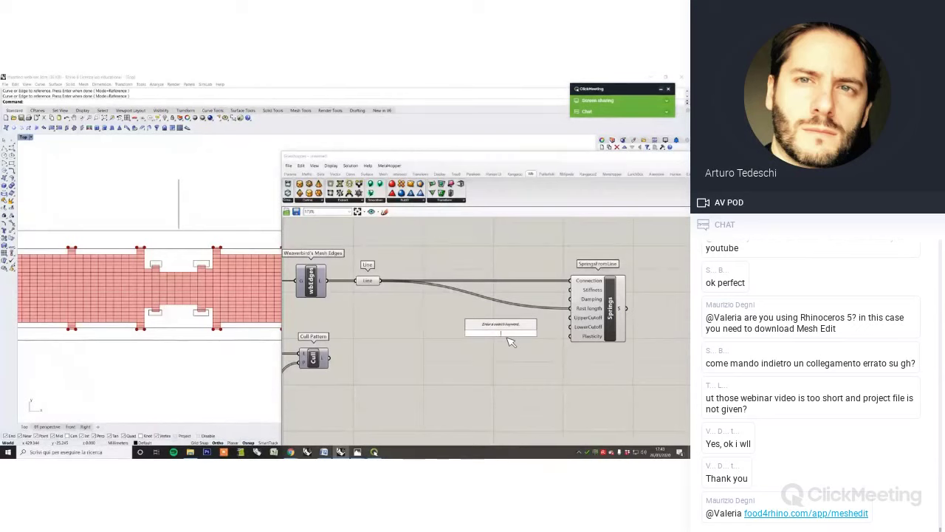
{"action": "type", "text": "*"}
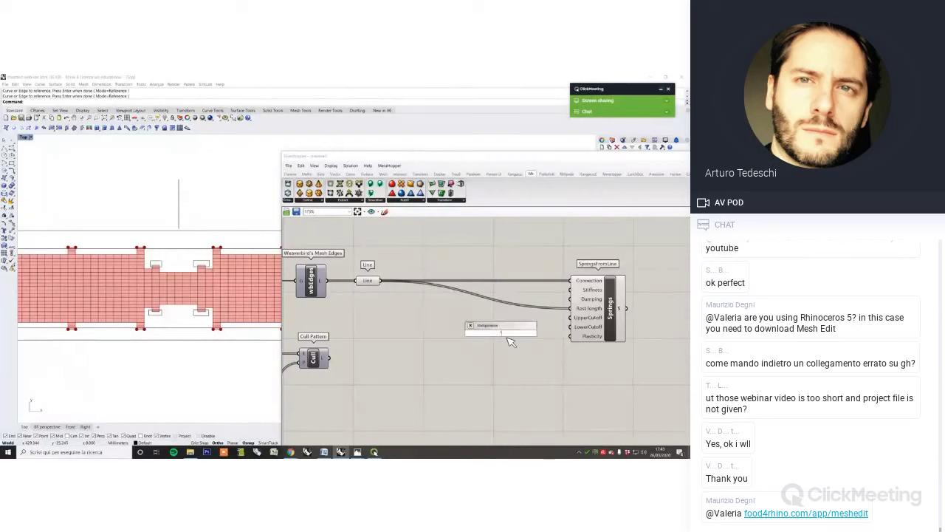
{"action": "left_click", "coordinate": [499, 326]}
{"action": "left_click_drag", "start_coordinate": [501, 332], "coordinate": [466, 320]}
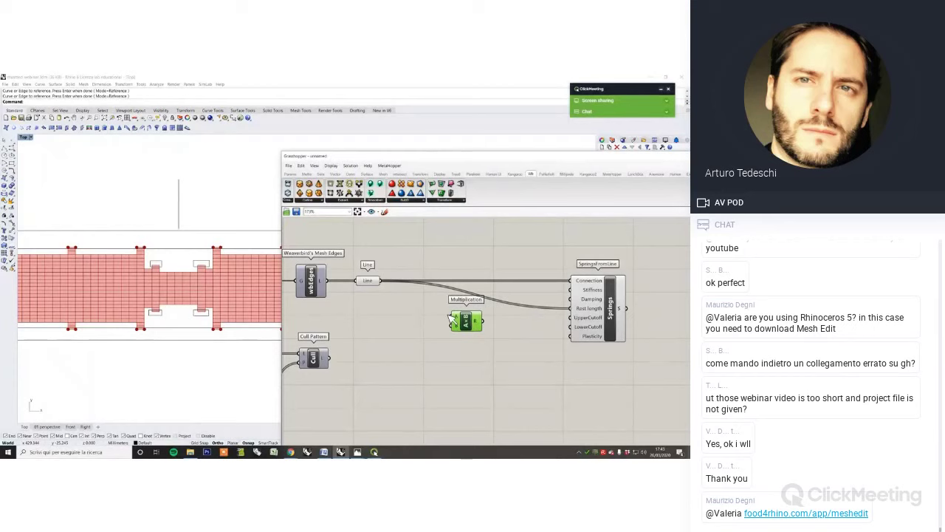
Add a Length component, feed it from the Line parameter and wire its output into input A of Multiplication
{"action": "double_click", "coordinate": [405, 313]}
{"action": "type", "text": "length"}
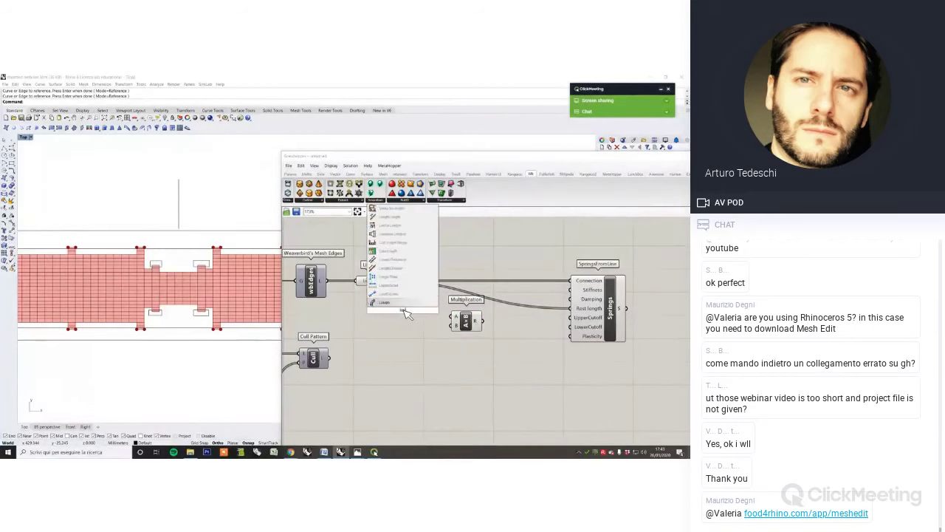
{"action": "key", "text": "Return"}
{"action": "scroll", "coordinate": [403, 307], "scroll_direction": "up", "scroll_amount": 1}
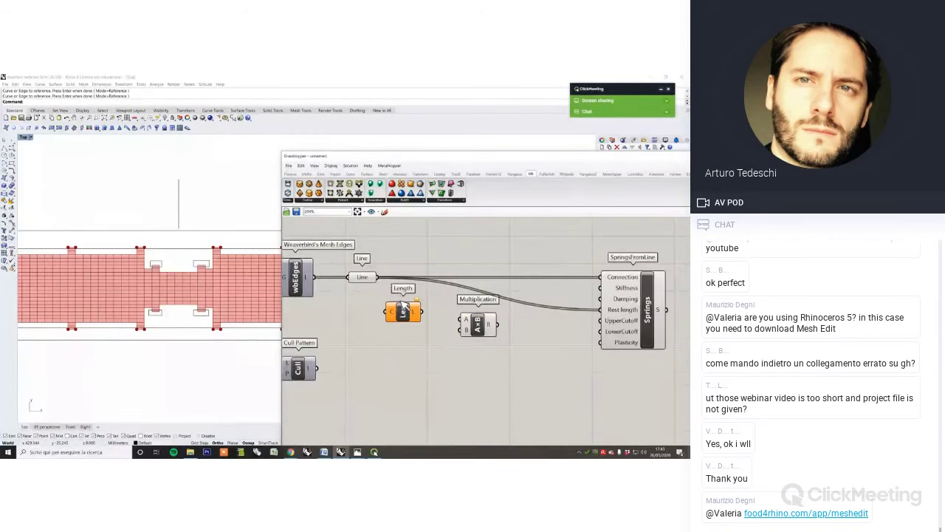
{"action": "left_click_drag", "start_coordinate": [377, 277], "coordinate": [462, 319]}
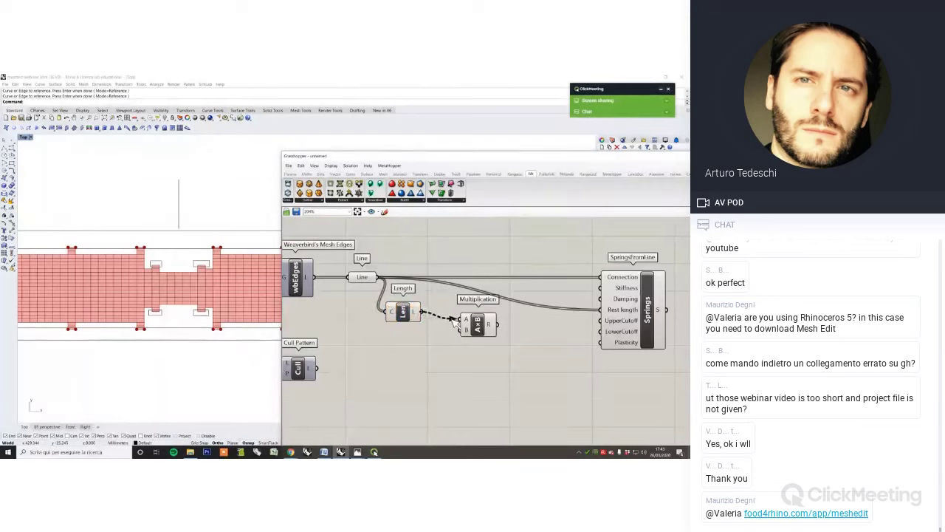
{"action": "left_click_drag", "start_coordinate": [405, 316], "coordinate": [419, 324]}
{"action": "double_click", "coordinate": [416, 355]}
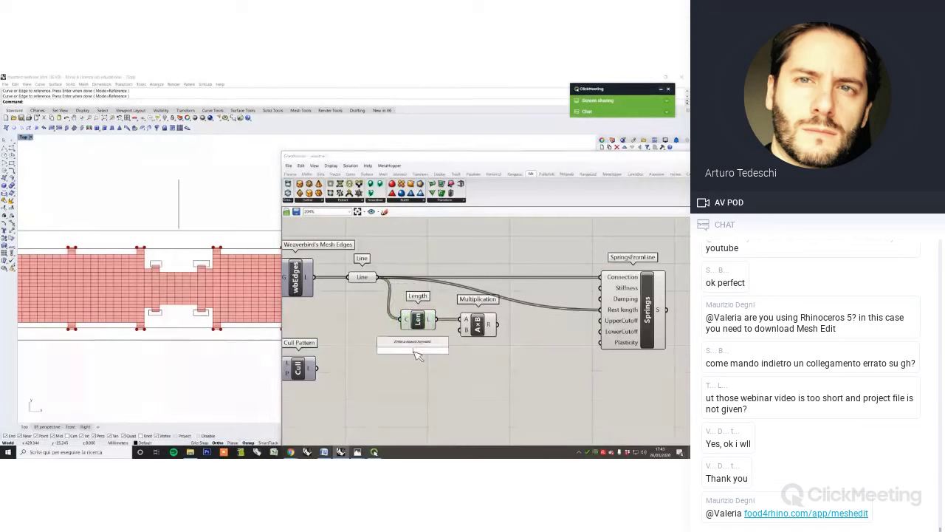
{"action": "type", "text": "0"}
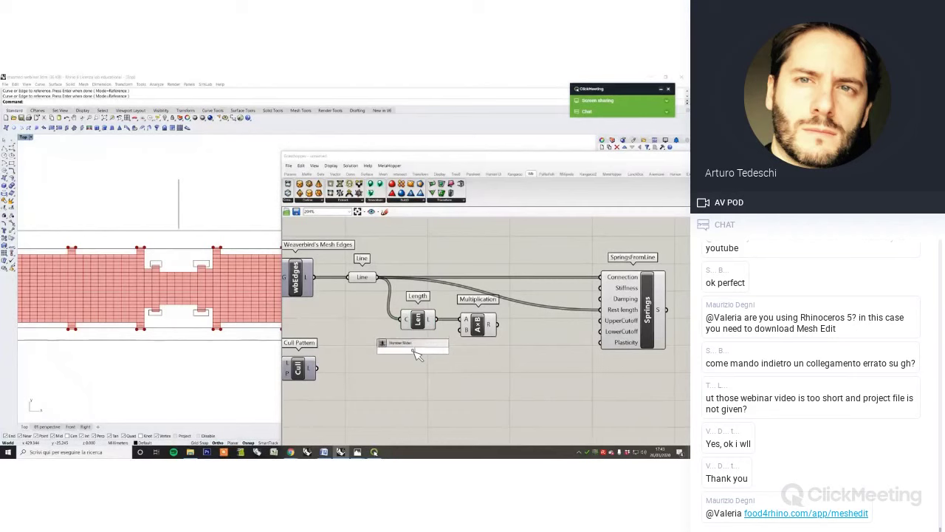
{"action": "type", "text": ".5<0.7<1"}
{"action": "left_click", "coordinate": [430, 344]}
Add a number slider defined as 0.5<0.7<1, wire it into input B of Multiplication and set it to 1.0
{"action": "double_click", "coordinate": [420, 351]}
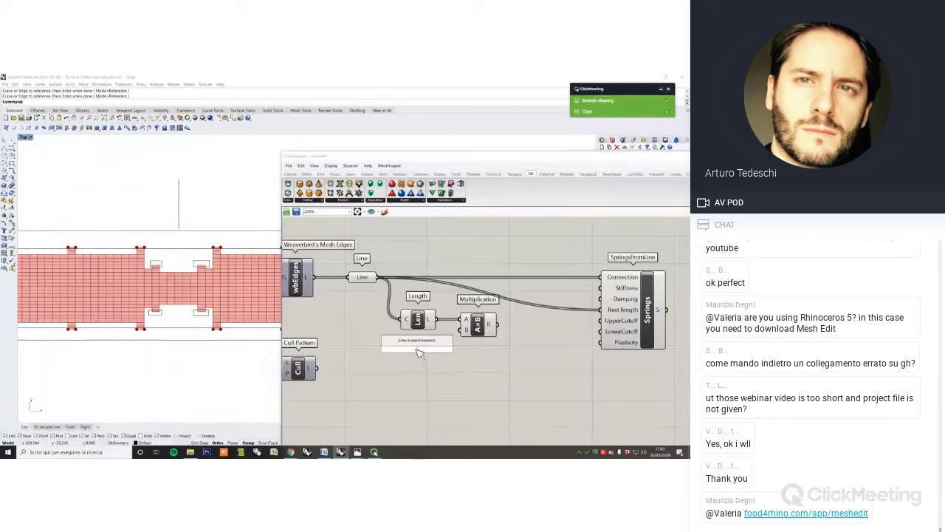
{"action": "type", "text": "0.5"}
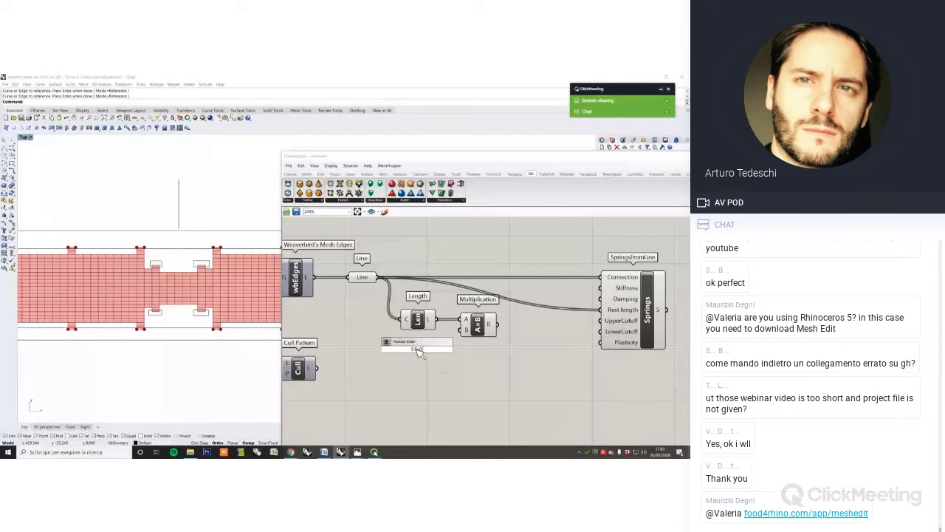
{"action": "key", "text": "Return"}
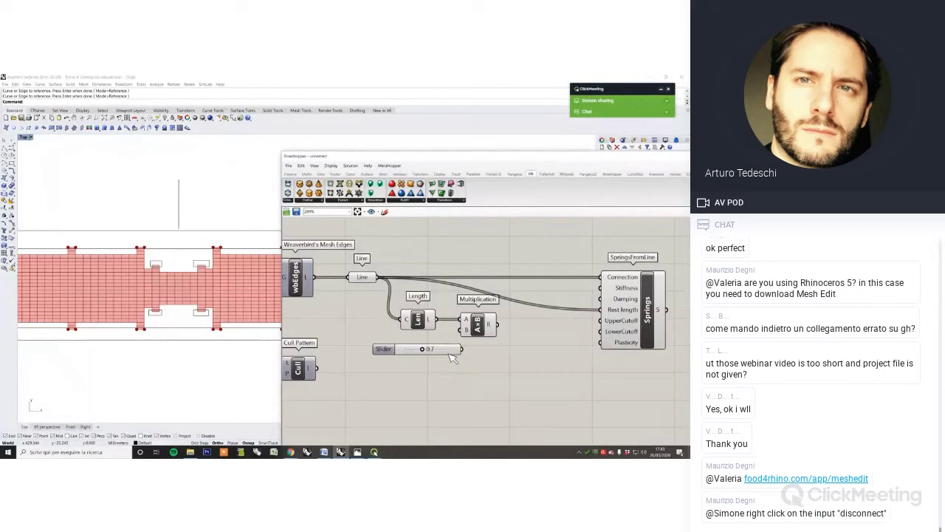
{"action": "mouse_move", "coordinate": [487, 331]}
{"action": "left_mouse_down"}
{"action": "mouse_move", "coordinate": [510, 333]}
{"action": "mouse_move", "coordinate": [480, 330]}
{"action": "left_mouse_up"}
{"action": "left_click", "coordinate": [474, 357]}
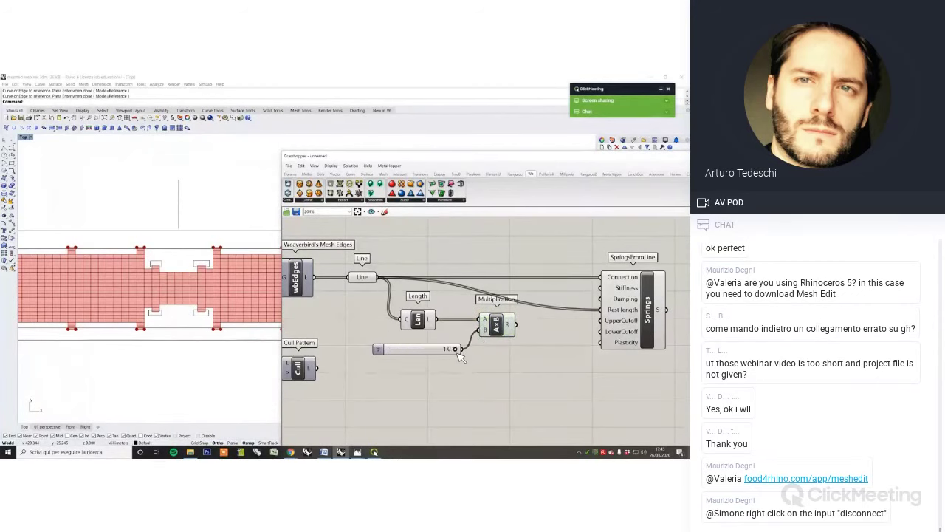
Try the multiplication factor slider at 0.6 and return it to 1.0
{"action": "scroll", "coordinate": [459, 356], "scroll_direction": "up", "scroll_amount": 2}
{"action": "left_click_drag", "start_coordinate": [458, 351], "coordinate": [378, 342]}
{"action": "scroll", "coordinate": [378, 341], "scroll_direction": "down", "scroll_amount": 2}
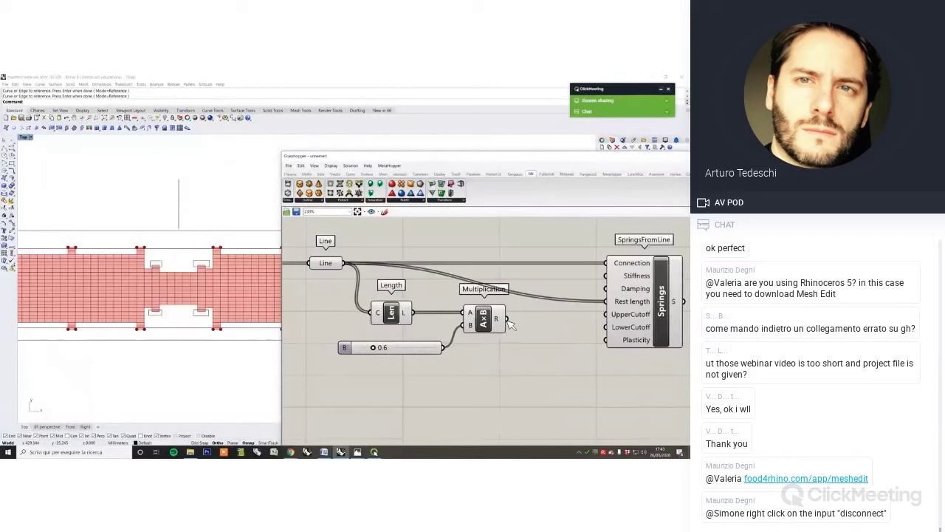
{"action": "left_click_drag", "start_coordinate": [377, 350], "coordinate": [447, 350]}
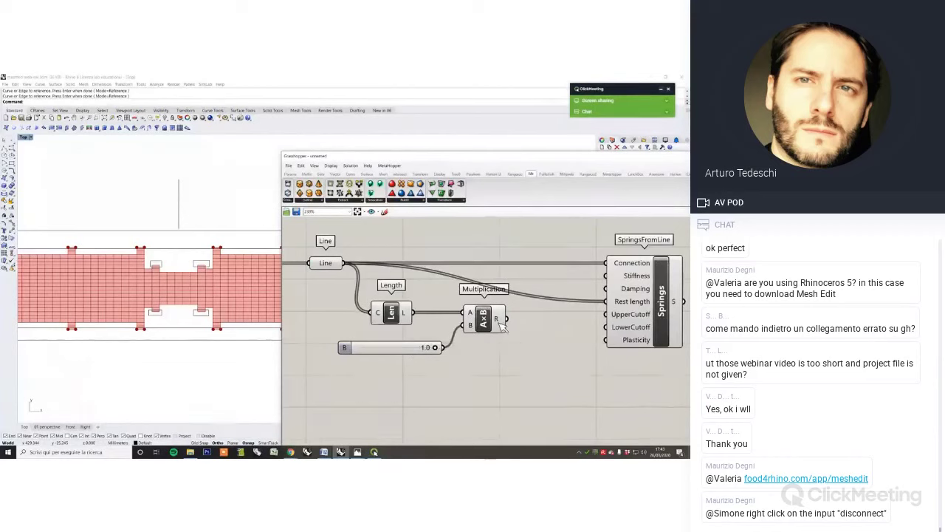
Replace the Line wire at SpringsFromLine's Rest length with the Multiplication result and tighten the layout of the connected components
{"action": "left_click_drag", "start_coordinate": [508, 319], "coordinate": [606, 302]}
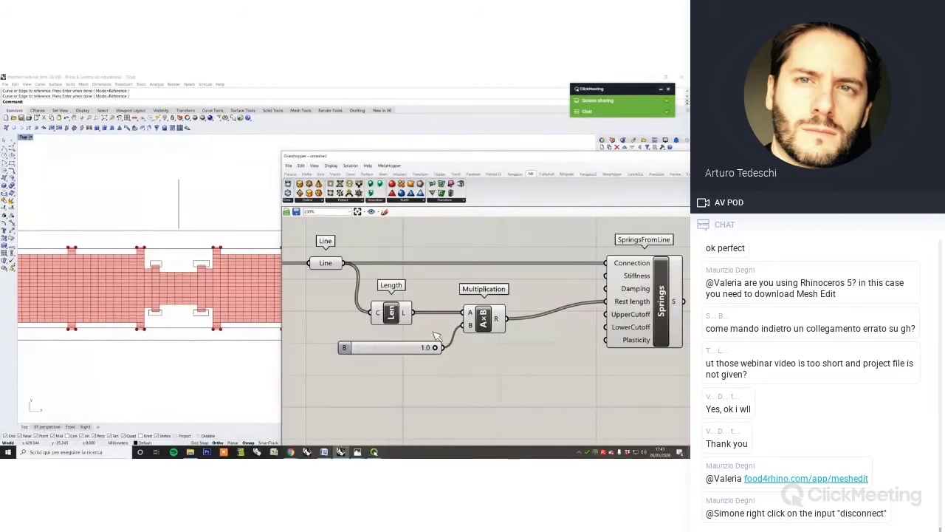
{"action": "left_click_drag", "start_coordinate": [342, 263], "coordinate": [606, 302], "text": "shift"}
{"action": "left_click_drag", "start_coordinate": [507, 319], "coordinate": [607, 301]}
{"action": "scroll", "coordinate": [470, 371], "scroll_direction": "down", "scroll_amount": 3}
{"action": "left_click_drag", "start_coordinate": [577, 343], "coordinate": [442, 303]}
{"action": "left_click", "coordinate": [485, 395]}
{"action": "right_click_drag", "start_coordinate": [495, 378], "coordinate": [464, 349]}
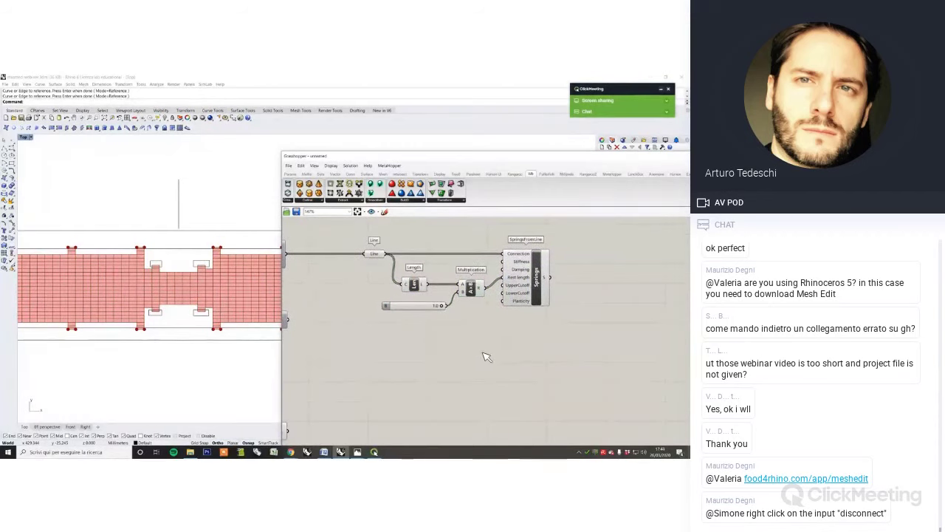
Add a Merge component below SpringsFromLine
{"action": "double_click", "coordinate": [533, 368]}
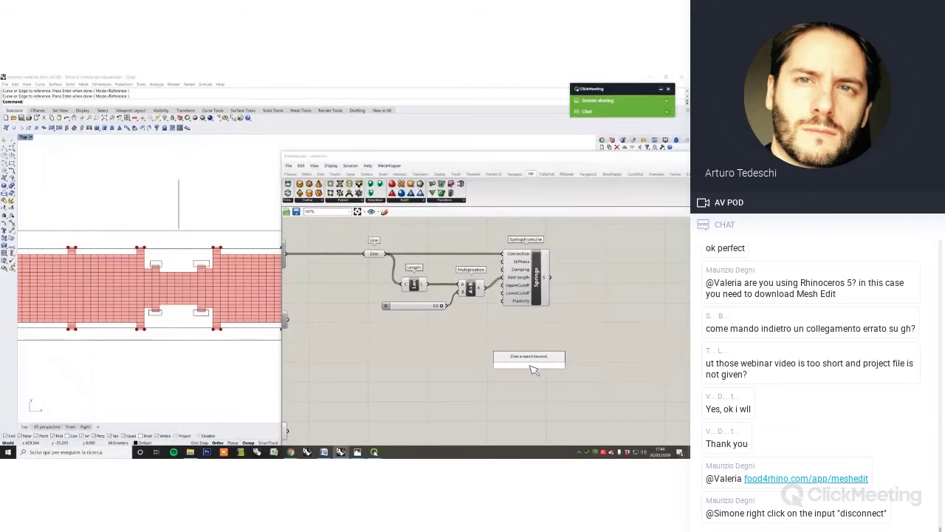
{"action": "type", "text": "merge"}
{"action": "key", "text": "Return"}
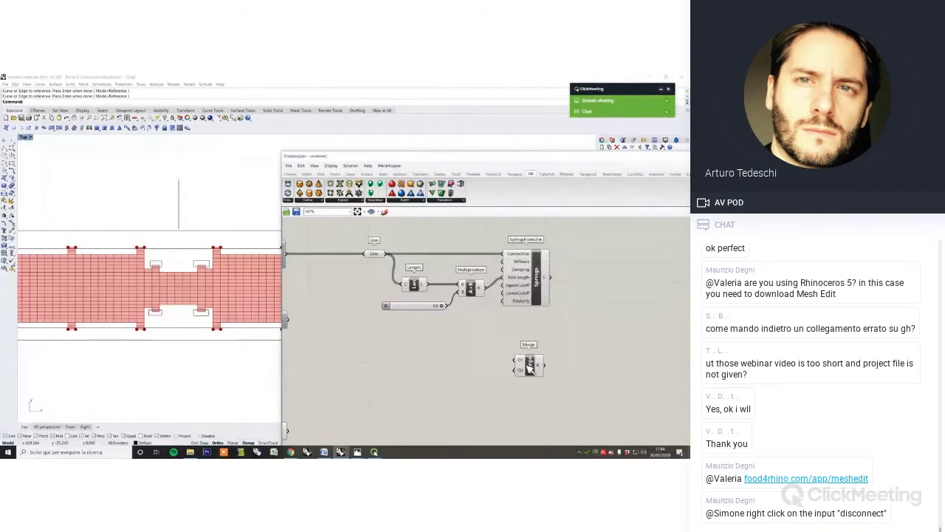
{"action": "scroll", "coordinate": [528, 355], "scroll_direction": "down", "scroll_amount": 5}
{"action": "scroll", "coordinate": [479, 348], "scroll_direction": "up", "scroll_amount": 4}
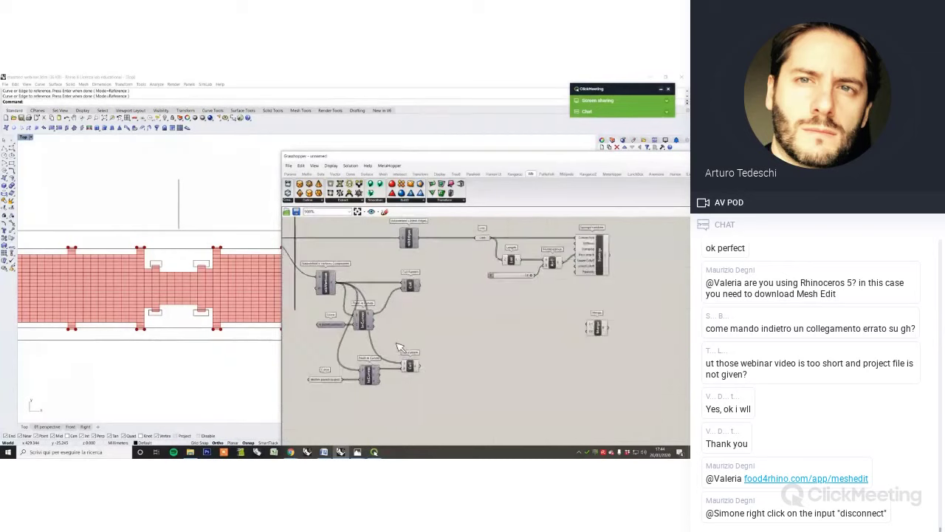
Turn on the upper Cull Pattern's preview and turn off the lower one's to view only the four-point anchors in the Top viewport
{"action": "left_click", "coordinate": [417, 288]}
{"action": "right_click", "coordinate": [438, 295]}
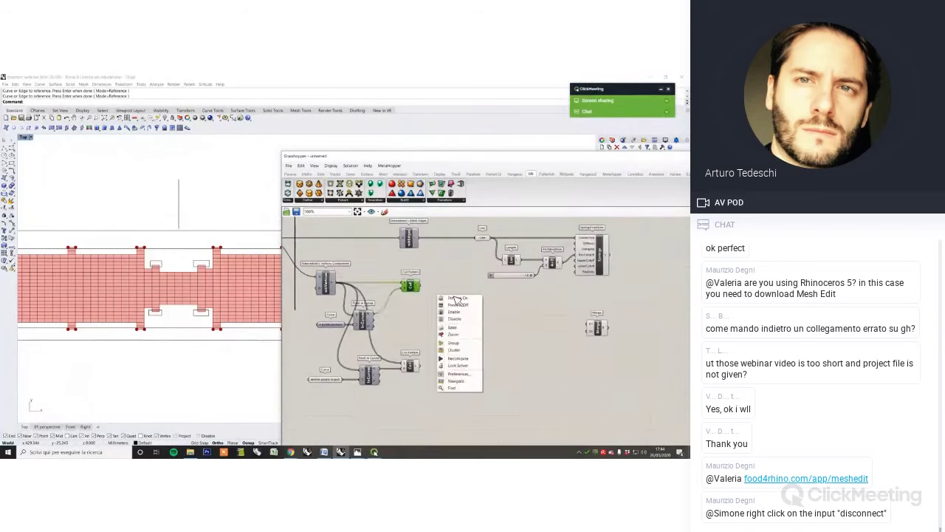
{"action": "left_click", "coordinate": [451, 300]}
{"action": "left_click", "coordinate": [440, 299]}
{"action": "left_click", "coordinate": [413, 367]}
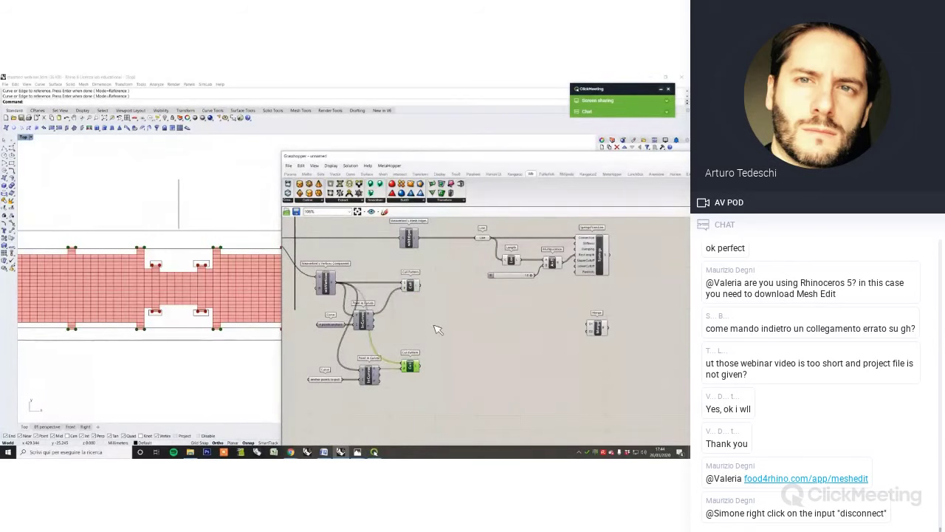
{"action": "right_click", "coordinate": [433, 323]}
{"action": "left_click", "coordinate": [452, 334]}
{"action": "left_click", "coordinate": [158, 359]}
{"action": "scroll", "coordinate": [142, 323], "scroll_direction": "down", "scroll_amount": 8}
{"action": "scroll", "coordinate": [147, 327], "scroll_direction": "up", "scroll_amount": 3}
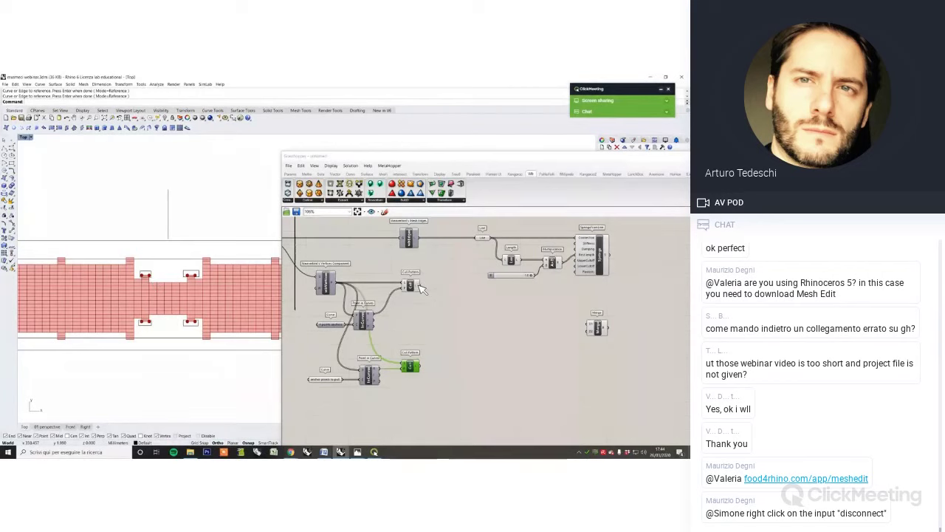
Connect the upper Cull Pattern's output to the Merge component's D1 input and add a Move component beside the lower Cull Pattern
{"action": "mouse_move", "coordinate": [422, 290]}
{"action": "left_click_drag", "start_coordinate": [420, 286], "coordinate": [598, 322]}
{"action": "double_click", "coordinate": [519, 378]}
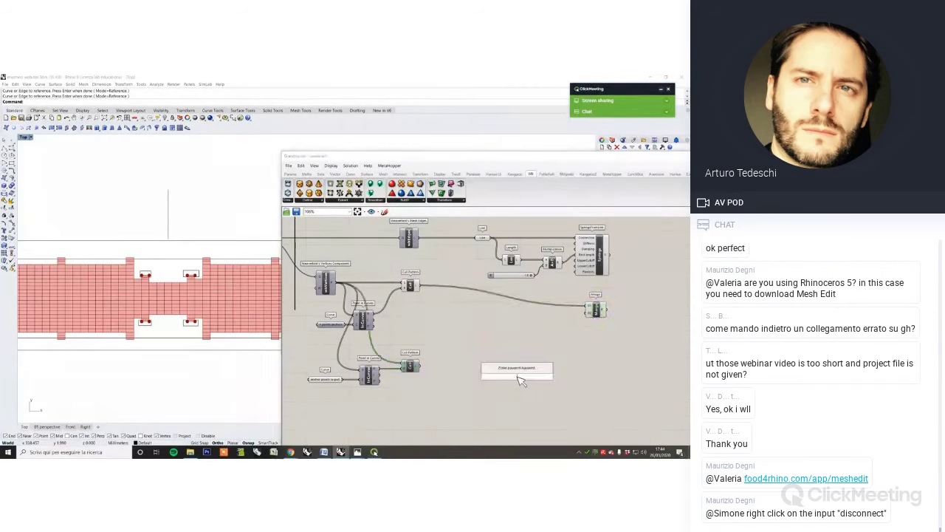
{"action": "type", "text": "move"}
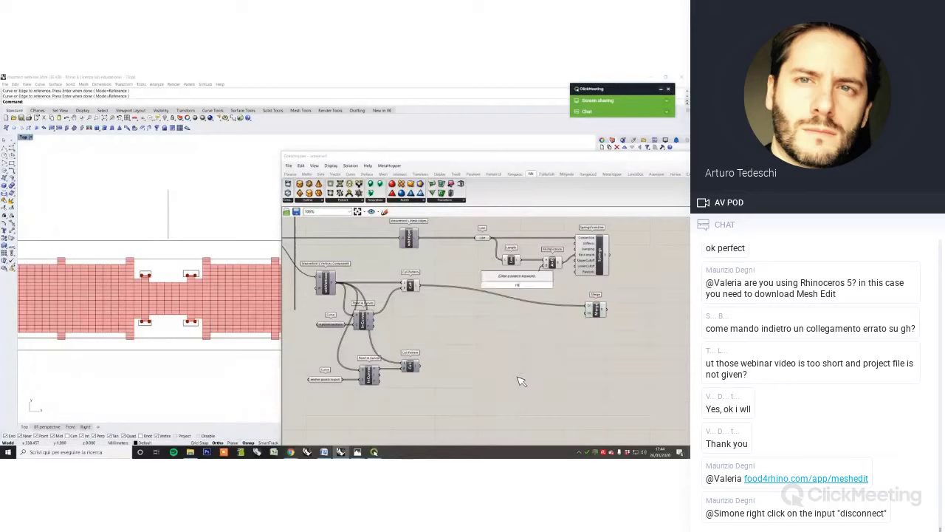
{"action": "key", "text": "Return"}
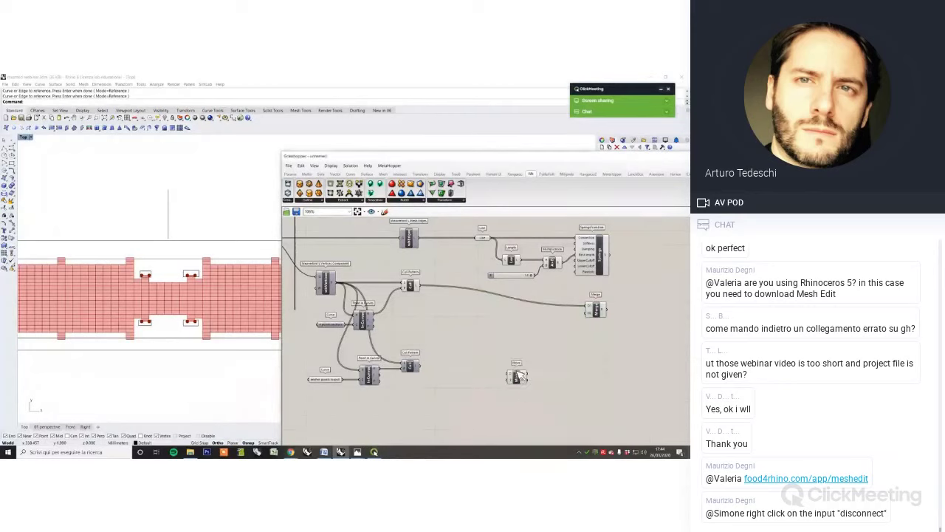
{"action": "left_click", "coordinate": [433, 361]}
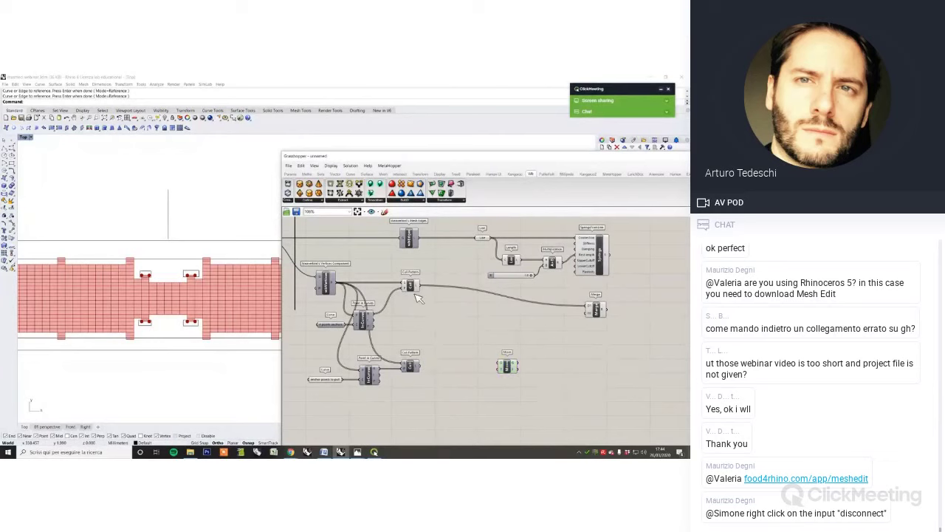
Turn off the upper Cull Pattern's preview, turn on the lower one's, and examine its anchors along the strip in the Top viewport
{"action": "left_click", "coordinate": [414, 289]}
{"action": "right_click", "coordinate": [455, 268]}
{"action": "left_click", "coordinate": [466, 278]}
{"action": "left_click", "coordinate": [445, 359]}
{"action": "left_click", "coordinate": [414, 365]}
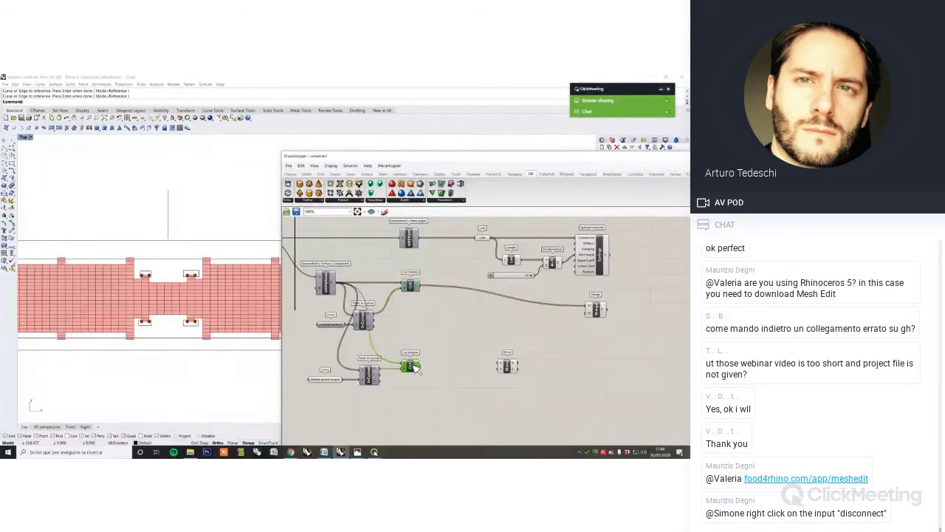
{"action": "right_click", "coordinate": [431, 340]}
{"action": "left_click", "coordinate": [439, 343]}
{"action": "left_click", "coordinate": [121, 364]}
{"action": "scroll", "coordinate": [122, 338], "scroll_direction": "down", "scroll_amount": 6}
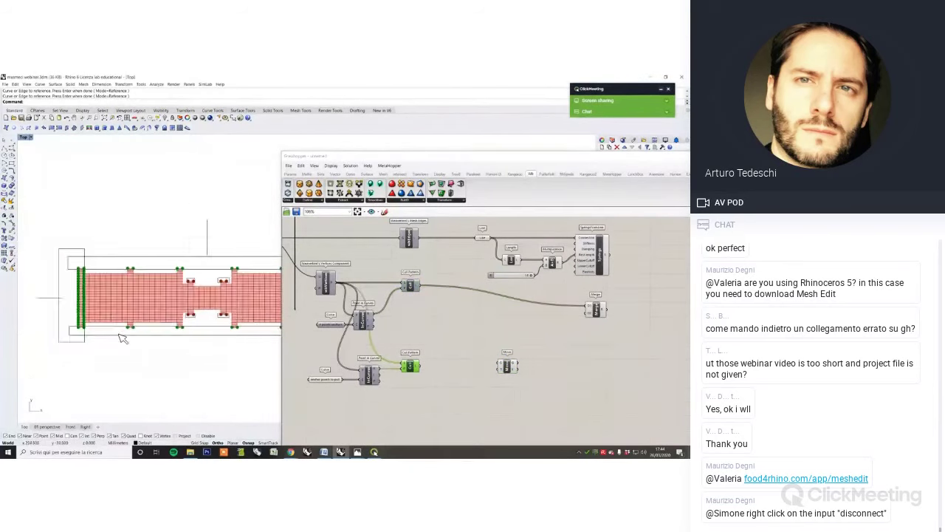
{"action": "scroll", "coordinate": [138, 307], "scroll_direction": "up", "scroll_amount": 2}
{"action": "right_click_drag", "start_coordinate": [270, 306], "coordinate": [146, 305]}
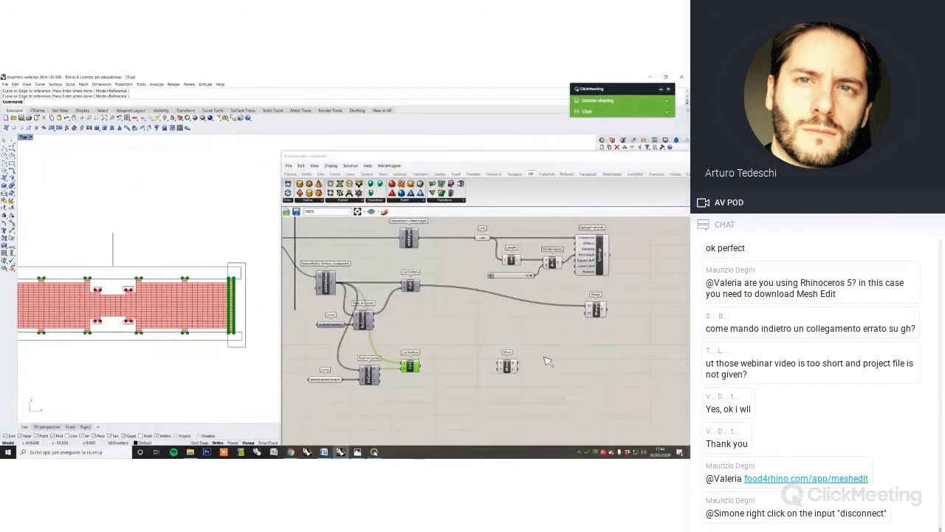
Feed the lower Cull Pattern's points through Move into Merge's D2 input, with a new Unit Z vector as the motion
{"action": "double_click", "coordinate": [467, 386]}
{"action": "type", "text": "z"}
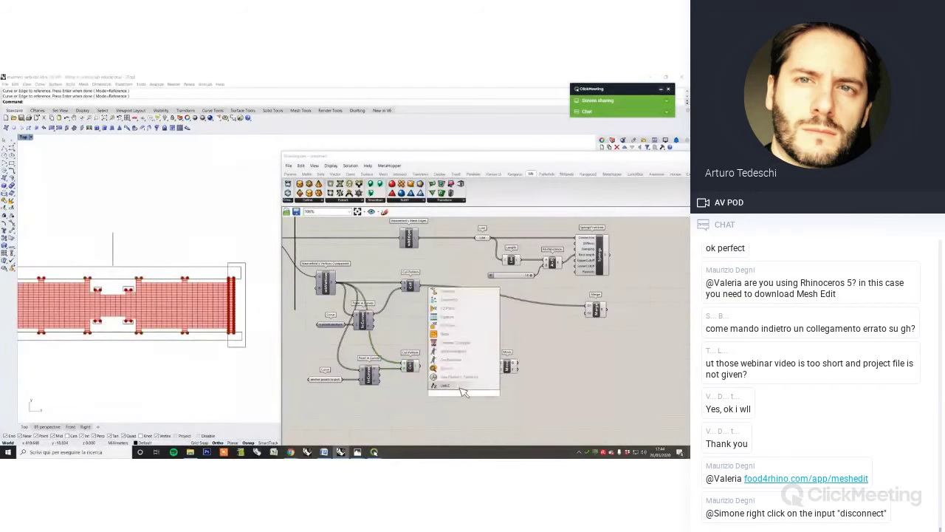
{"action": "left_click", "coordinate": [464, 394]}
{"action": "left_click_drag", "start_coordinate": [469, 395], "coordinate": [481, 402]}
{"action": "left_click", "coordinate": [444, 374]}
{"action": "left_click_drag", "start_coordinate": [422, 366], "coordinate": [587, 309]}
Show the perspective view and add a 0 to 30 number slider to Unit Z's factor, raising it to 30
{"action": "left_click", "coordinate": [170, 363]}
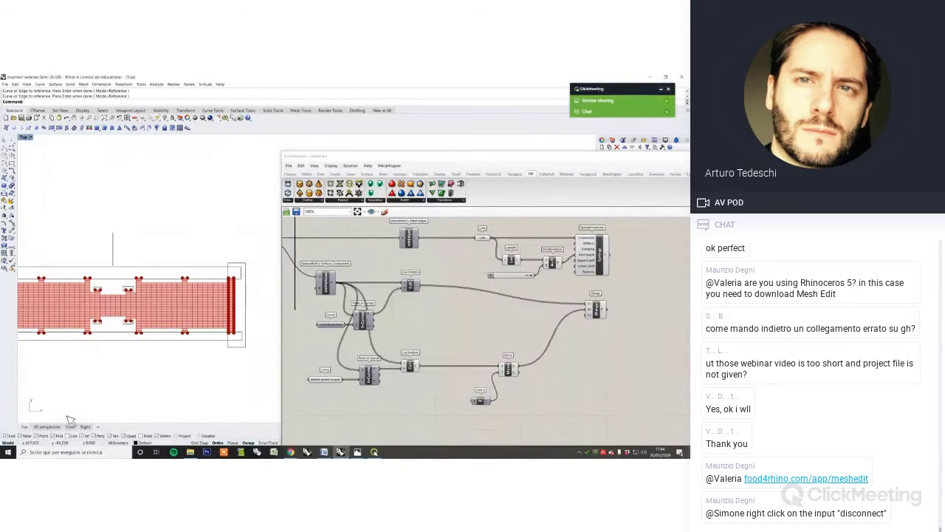
{"action": "left_click", "coordinate": [53, 427]}
{"action": "right_click_drag", "start_coordinate": [135, 365], "coordinate": [369, 403]}
{"action": "double_click", "coordinate": [419, 405]}
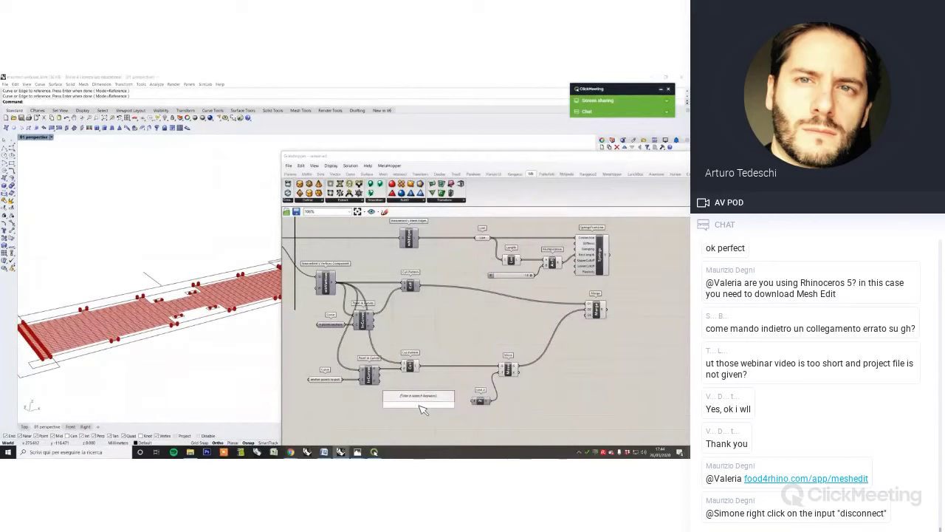
{"action": "type", "text": "0<15<30"}
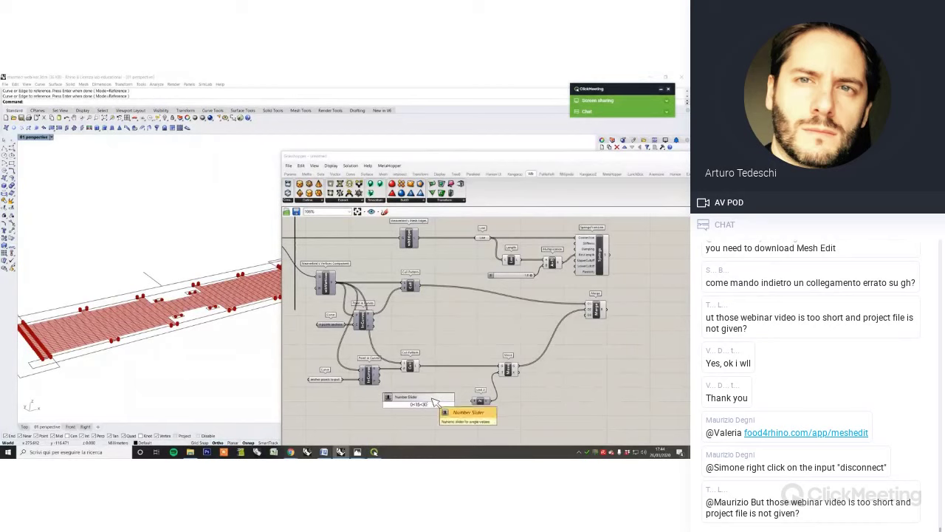
{"action": "key", "text": "Return"}
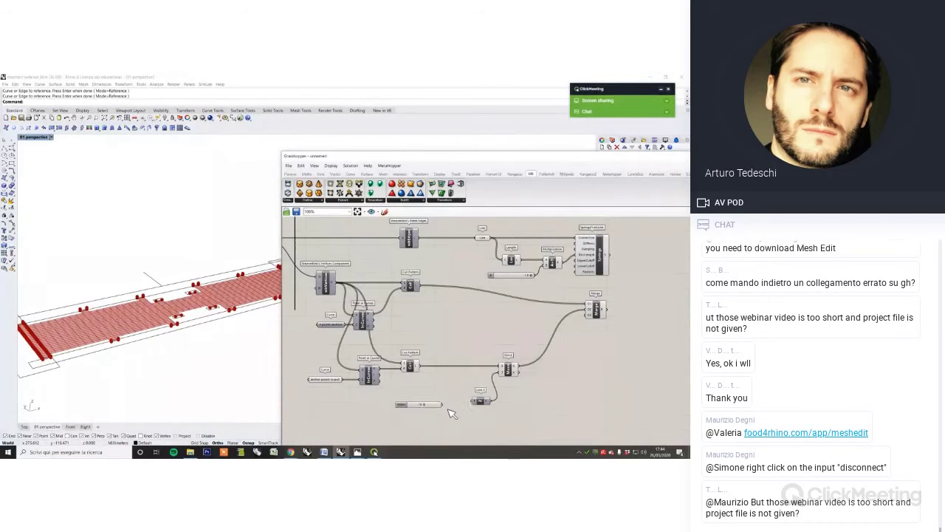
{"action": "scroll", "coordinate": [452, 413], "scroll_direction": "up", "scroll_amount": 3}
{"action": "left_click", "coordinate": [463, 404]}
{"action": "mouse_move", "coordinate": [487, 396]}
{"action": "left_mouse_down"}
{"action": "mouse_move", "coordinate": [386, 389]}
{"action": "mouse_move", "coordinate": [474, 400]}
{"action": "left_mouse_up"}
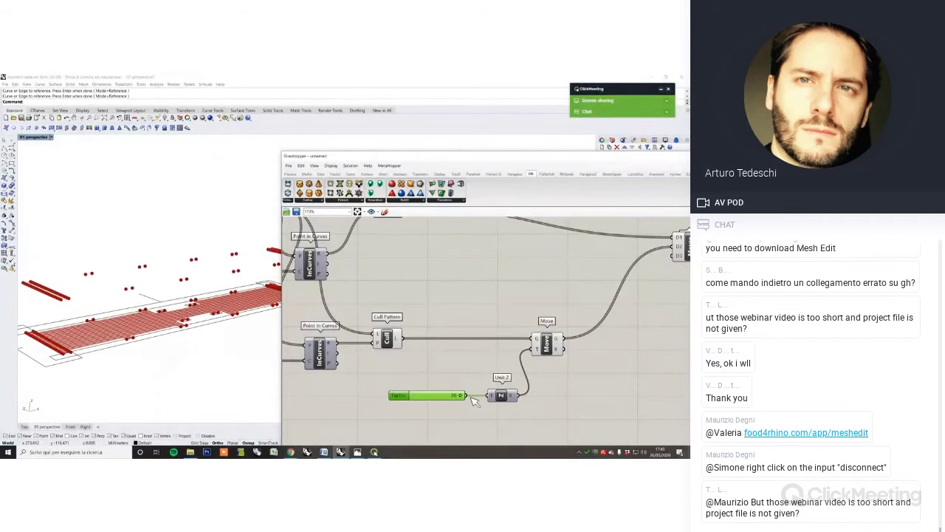
Turn off the preview of the lower Cull Pattern so only the moved anchor points are displayed
{"action": "left_click", "coordinate": [390, 341]}
{"action": "right_click", "coordinate": [416, 305]}
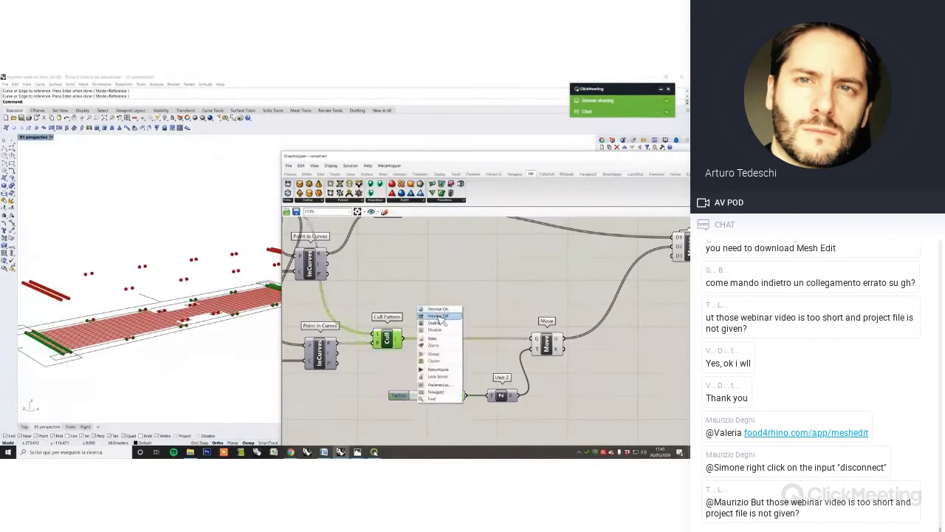
{"action": "left_click", "coordinate": [439, 317]}
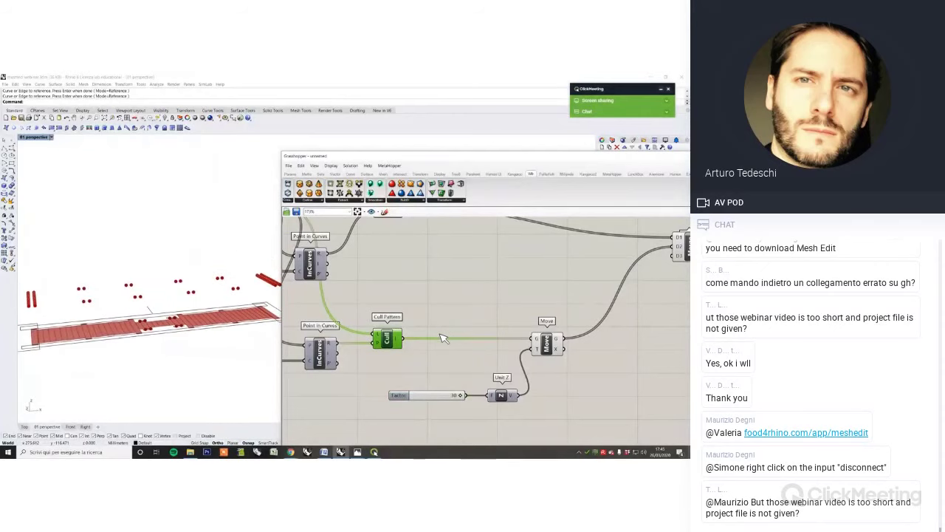
Set the Unit Z Factor slider to 0, shifting the Grasshopper window aside to watch the anchors and back
{"action": "left_click_drag", "start_coordinate": [364, 164], "coordinate": [427, 167]}
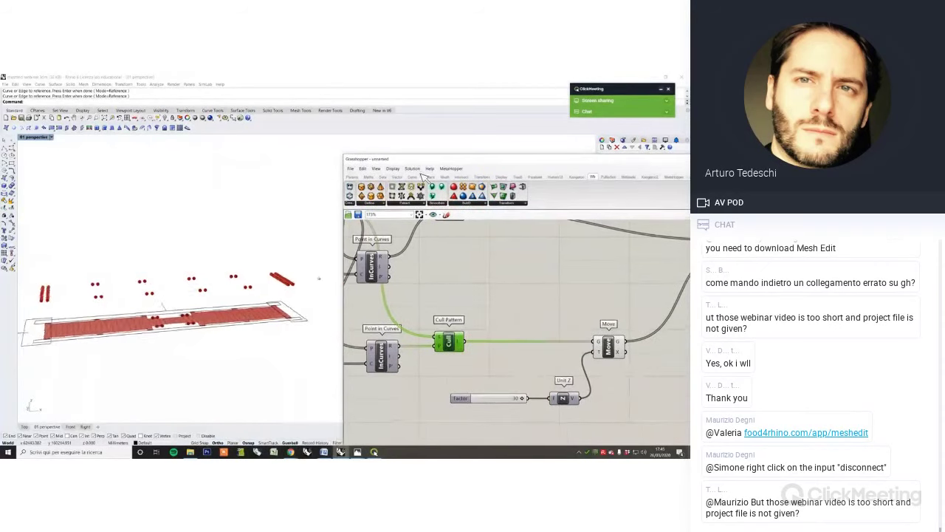
{"action": "left_click_drag", "start_coordinate": [522, 398], "coordinate": [476, 403]}
{"action": "left_click", "coordinate": [508, 401]}
{"action": "right_click_drag", "start_coordinate": [518, 415], "coordinate": [508, 384]}
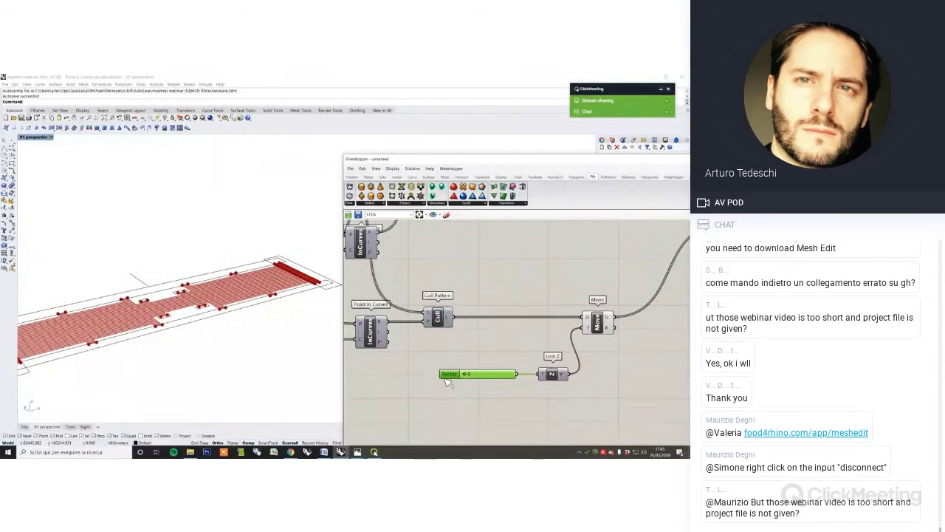
{"action": "left_click_drag", "start_coordinate": [483, 164], "coordinate": [411, 161]}
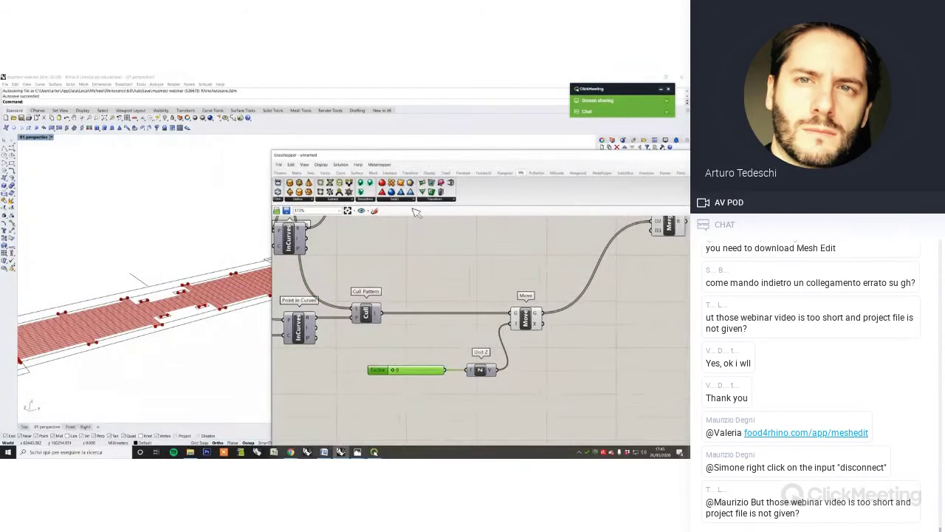
Examine the anchor points gathered by Merge, the upper Cull Pattern's fixed points, and the slider controlling the moved points
{"action": "left_click", "coordinate": [452, 299]}
{"action": "scroll", "coordinate": [399, 379], "scroll_direction": "up", "scroll_amount": 3}
{"action": "scroll", "coordinate": [399, 373], "scroll_direction": "down", "scroll_amount": 5}
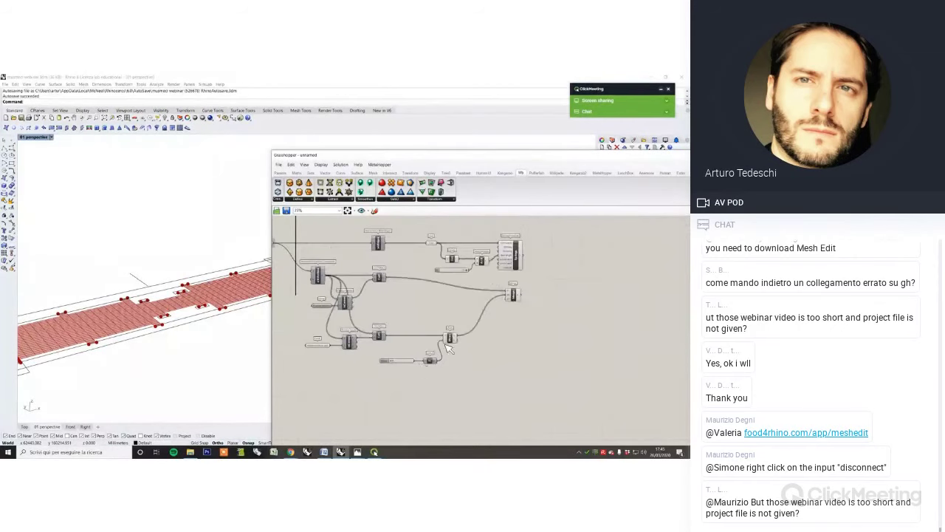
{"action": "scroll", "coordinate": [496, 267], "scroll_direction": "up", "scroll_amount": 2}
{"action": "left_click", "coordinate": [524, 301]}
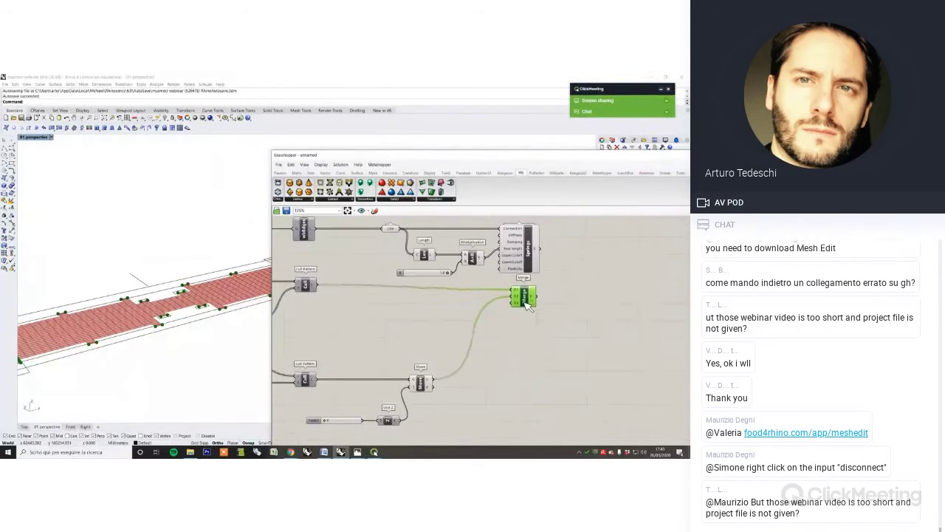
{"action": "right_click_drag", "start_coordinate": [338, 302], "coordinate": [380, 296]}
{"action": "left_click", "coordinate": [347, 284]}
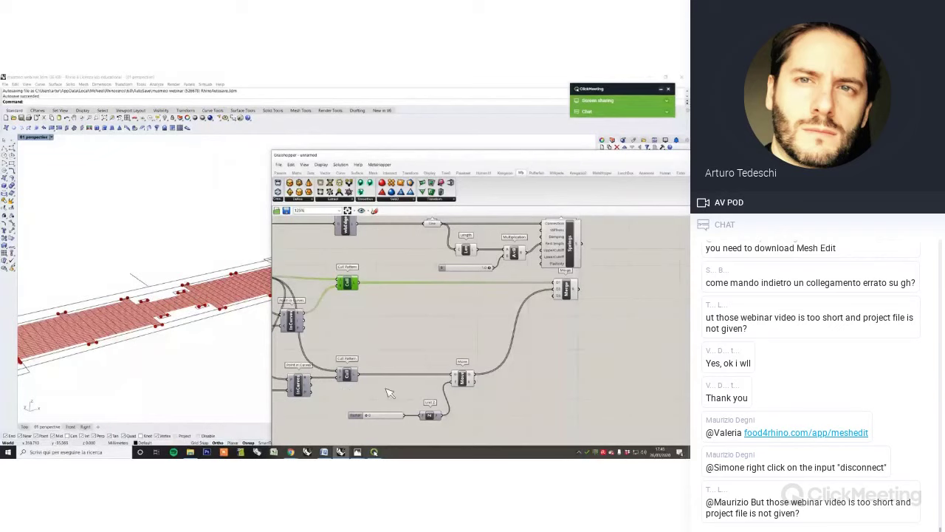
{"action": "mouse_move", "coordinate": [368, 417]}
{"action": "left_mouse_down"}
{"action": "mouse_move", "coordinate": [403, 415]}
{"action": "mouse_move", "coordinate": [365, 414]}
{"action": "left_mouse_up"}
{"action": "left_click", "coordinate": [434, 340]}
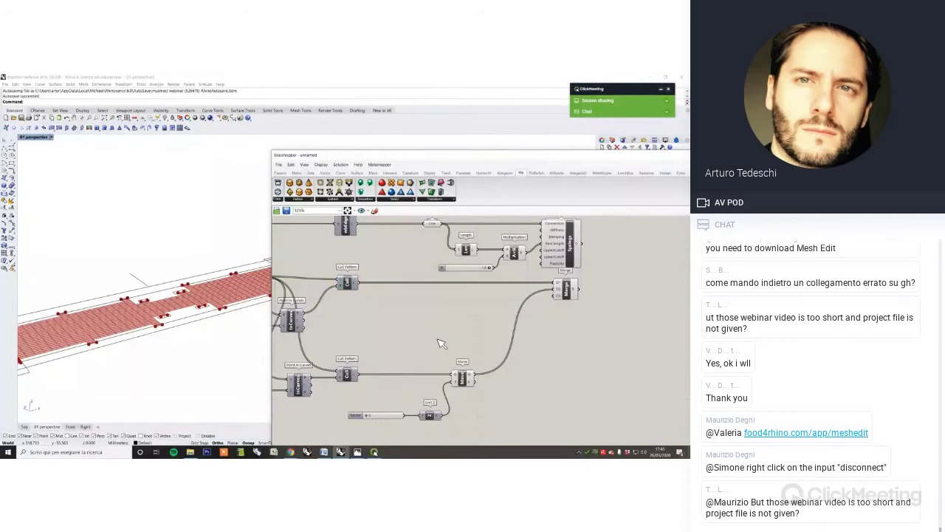
{"action": "right_click_drag", "start_coordinate": [626, 333], "coordinate": [533, 362]}
{"action": "double_click", "coordinate": [584, 340]}
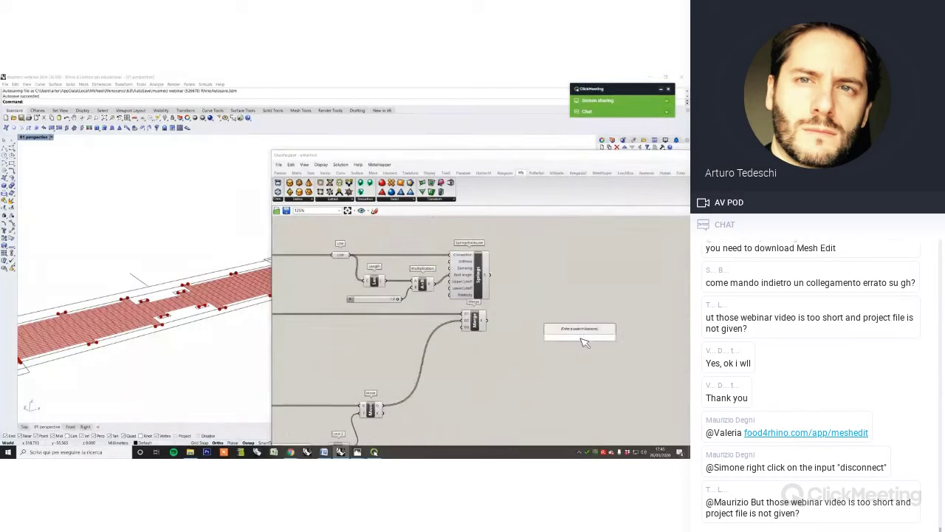
{"action": "type", "text": "kan"}
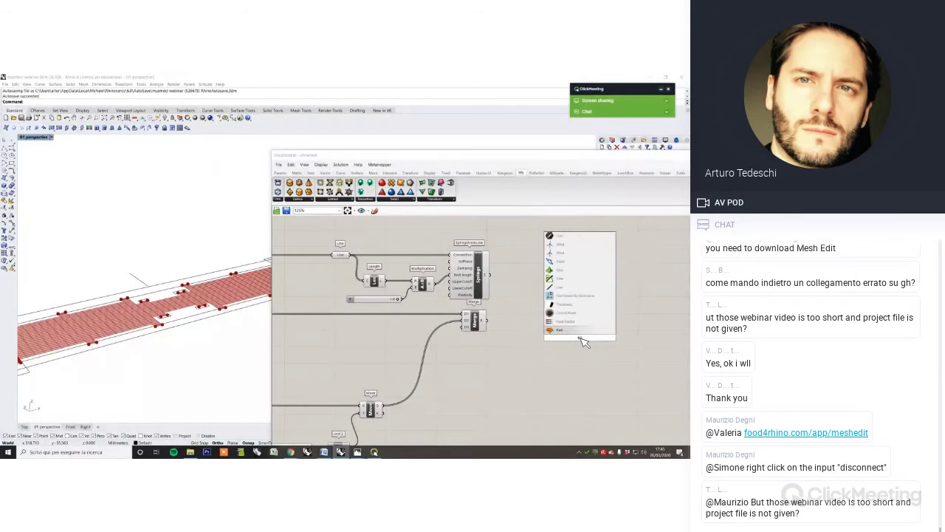
{"action": "left_click", "coordinate": [539, 231]}
Add a KangarooPhysics component from the Kangaroo plug-in beside SpringsFromLine
{"action": "left_click", "coordinate": [580, 175]}
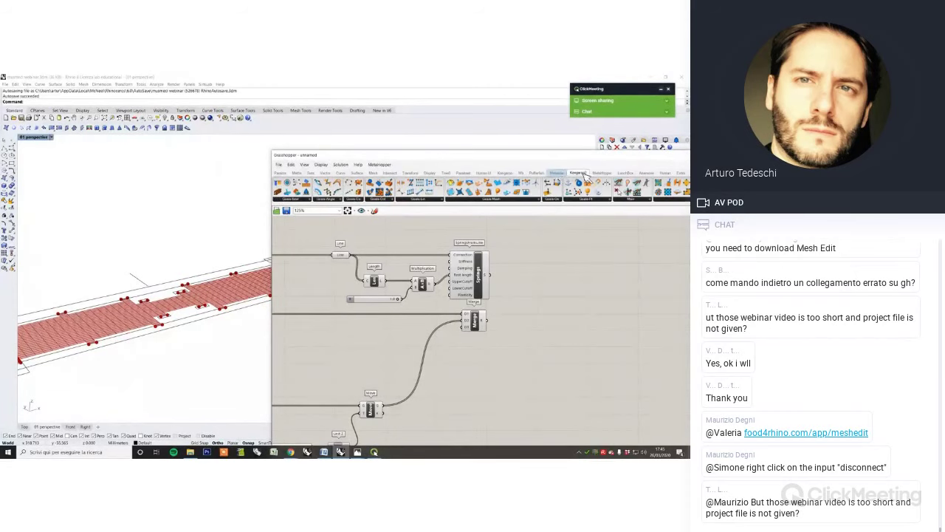
{"action": "left_click", "coordinate": [506, 174]}
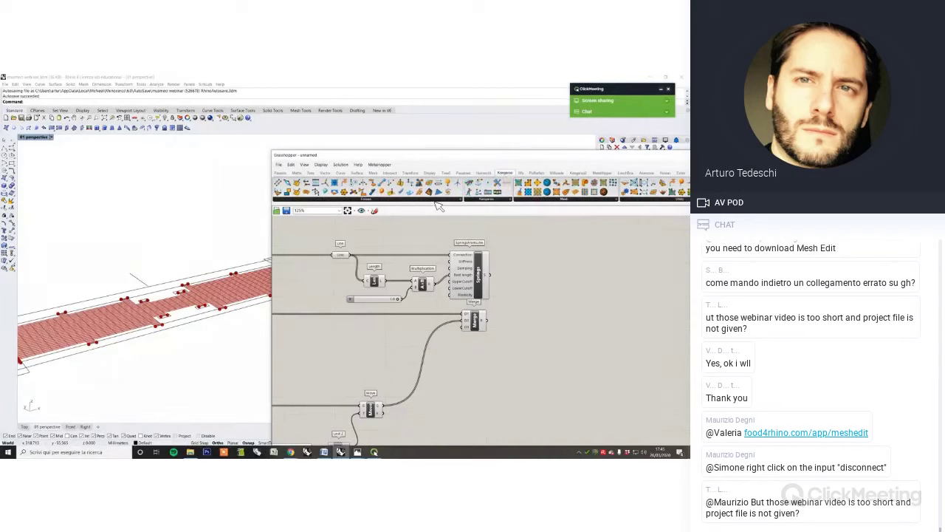
{"action": "left_click", "coordinate": [484, 199]}
{"action": "left_click", "coordinate": [493, 212]}
{"action": "left_click", "coordinate": [545, 281]}
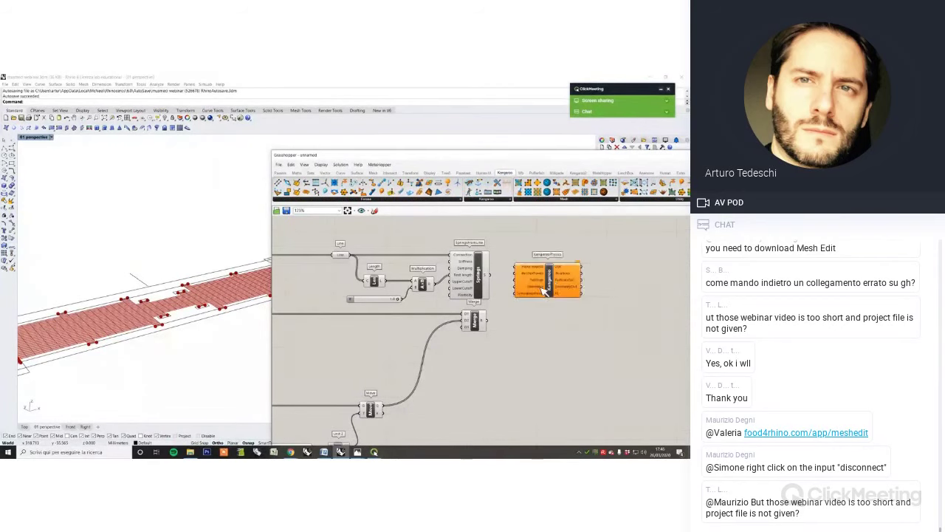
Flatten KangarooPhysics' Force objects and AnchorPoints inputs and position the component beside SpringsFromLine
{"action": "scroll", "coordinate": [540, 286], "scroll_direction": "up", "scroll_amount": 2}
{"action": "left_click_drag", "start_coordinate": [569, 298], "coordinate": [594, 323]}
{"action": "scroll", "coordinate": [591, 314], "scroll_direction": "up", "scroll_amount": 2}
{"action": "right_click", "coordinate": [576, 293]}
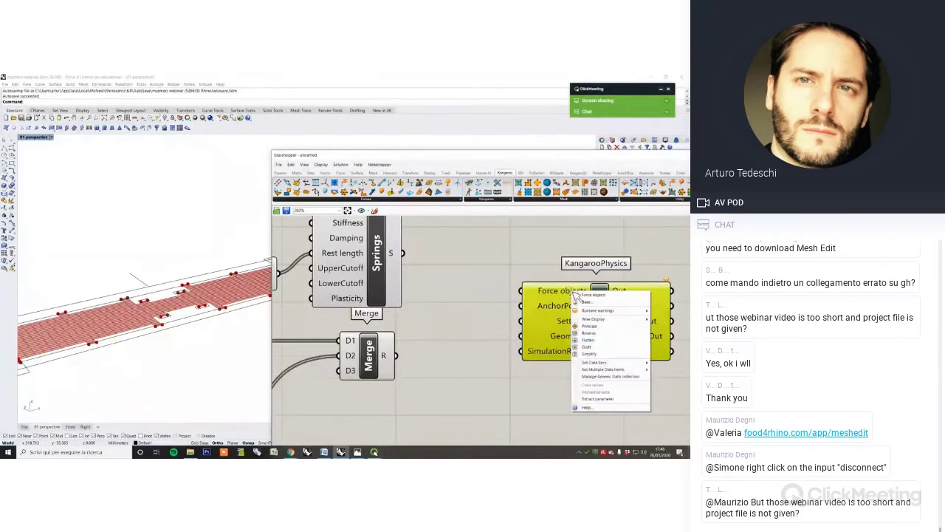
{"action": "left_click", "coordinate": [582, 333]}
{"action": "right_click", "coordinate": [575, 316]}
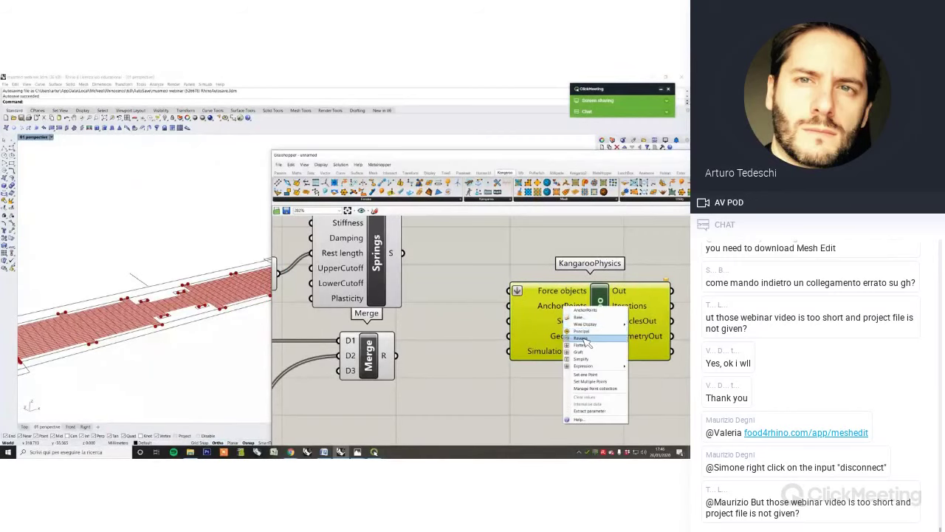
{"action": "left_click", "coordinate": [579, 344]}
{"action": "scroll", "coordinate": [472, 318], "scroll_direction": "down", "scroll_amount": 2}
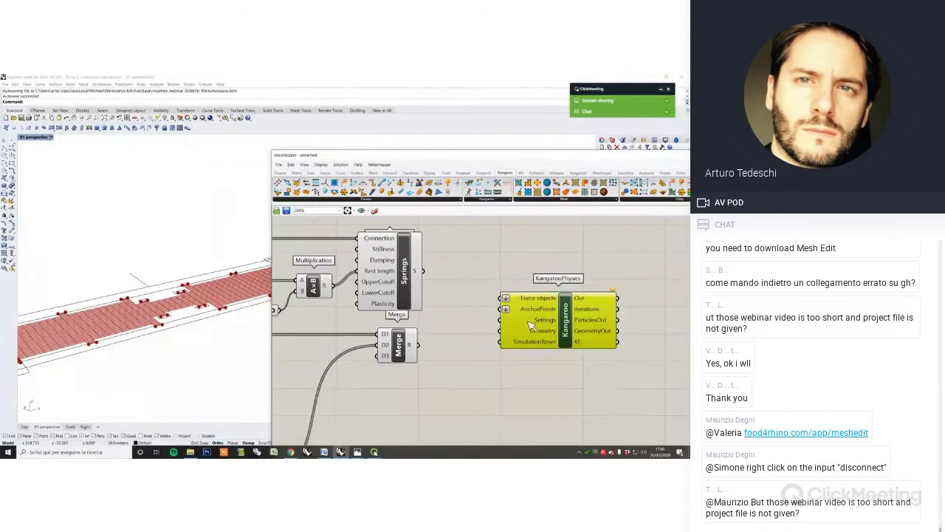
{"action": "left_click_drag", "start_coordinate": [542, 328], "coordinate": [561, 303]}
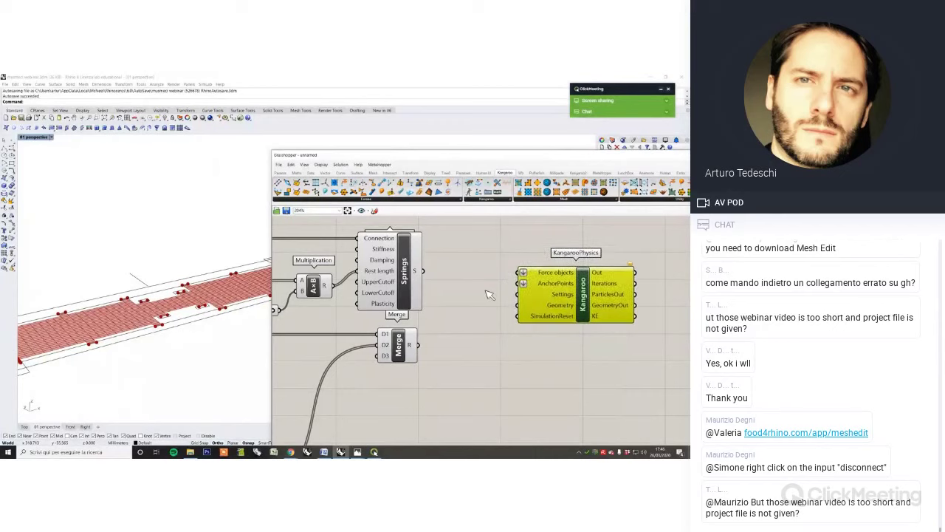
Connect the springs output to KangarooPhysics' Force objects and the Merge result to AnchorPoints, adjusting the layout of both components
{"action": "left_click", "coordinate": [473, 290]}
{"action": "left_click_drag", "start_coordinate": [426, 277], "coordinate": [520, 273]}
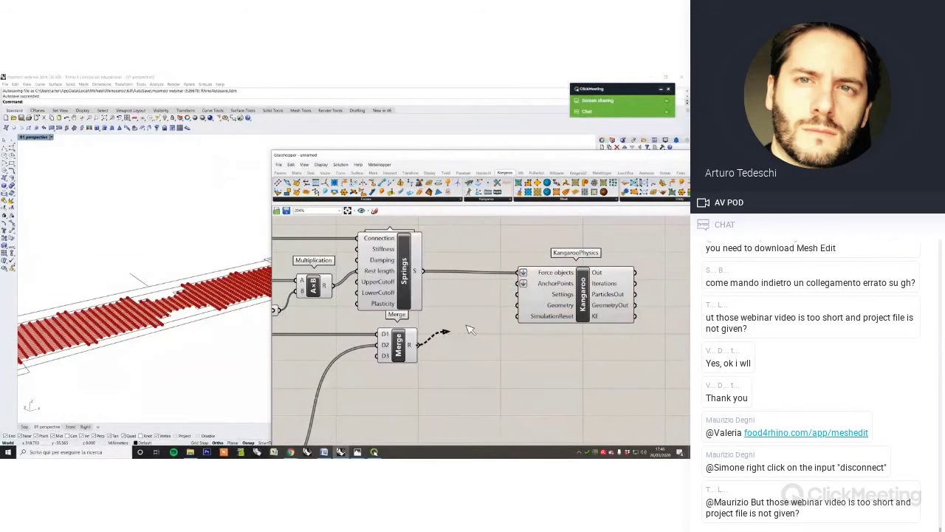
{"action": "left_click_drag", "start_coordinate": [467, 325], "coordinate": [518, 284]}
{"action": "left_click_drag", "start_coordinate": [586, 300], "coordinate": [595, 294]}
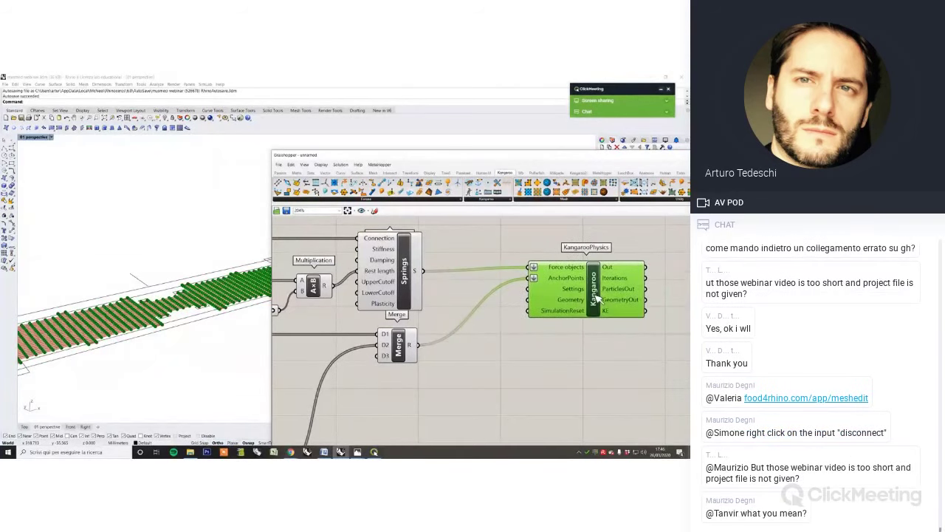
{"action": "left_click", "coordinate": [477, 354]}
{"action": "scroll", "coordinate": [479, 356], "scroll_direction": "down", "scroll_amount": 4}
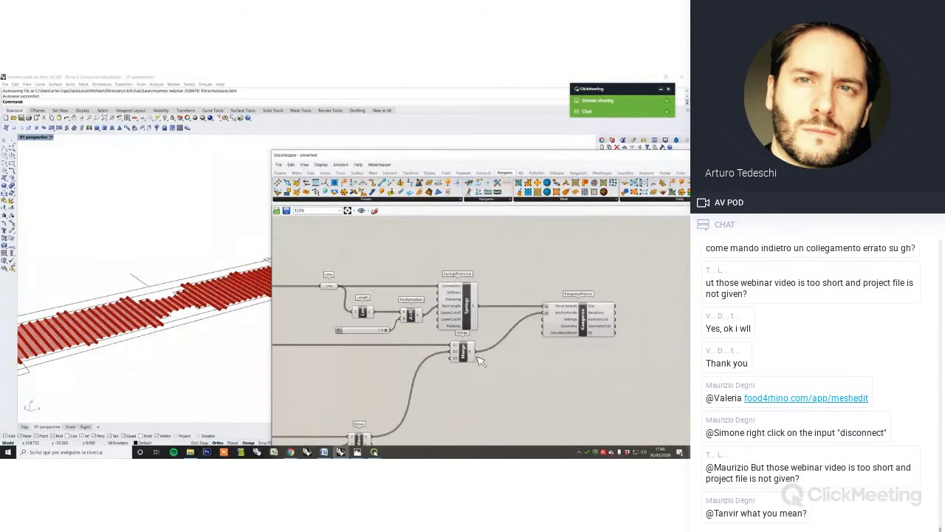
{"action": "left_click_drag", "start_coordinate": [465, 359], "coordinate": [471, 360]}
{"action": "left_click", "coordinate": [479, 383]}
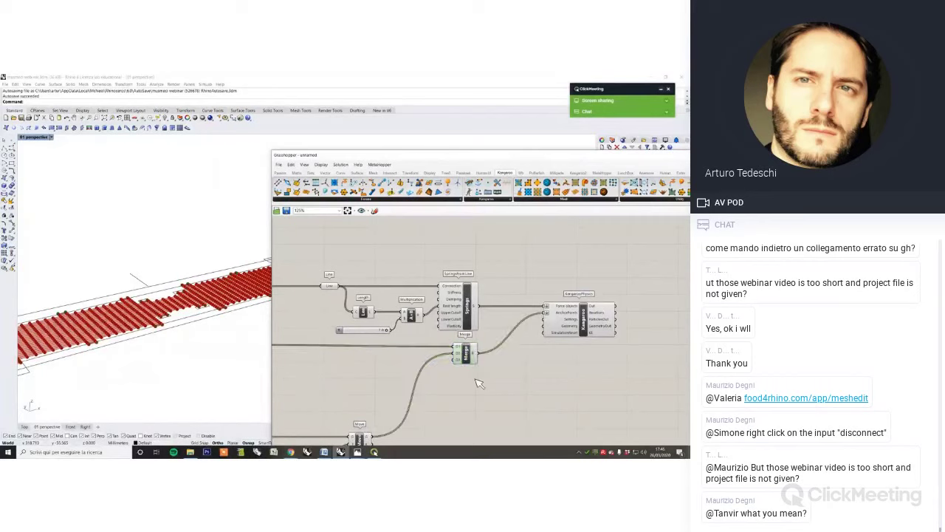
Add a Timer component to the canvas below KangarooPhysics
{"action": "right_click_drag", "start_coordinate": [580, 362], "coordinate": [479, 332]}
{"action": "scroll", "coordinate": [480, 336], "scroll_direction": "up", "scroll_amount": 1}
{"action": "double_click", "coordinate": [480, 339]}
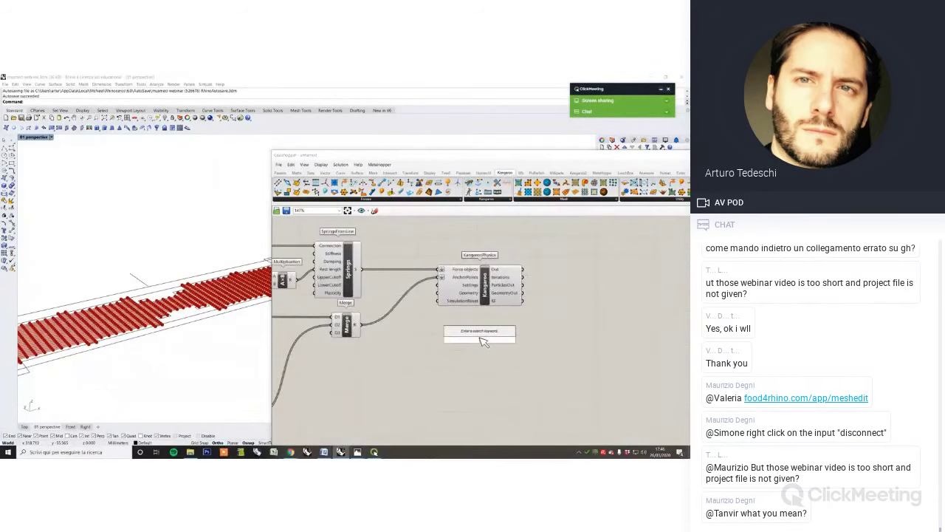
{"action": "type", "text": "time"}
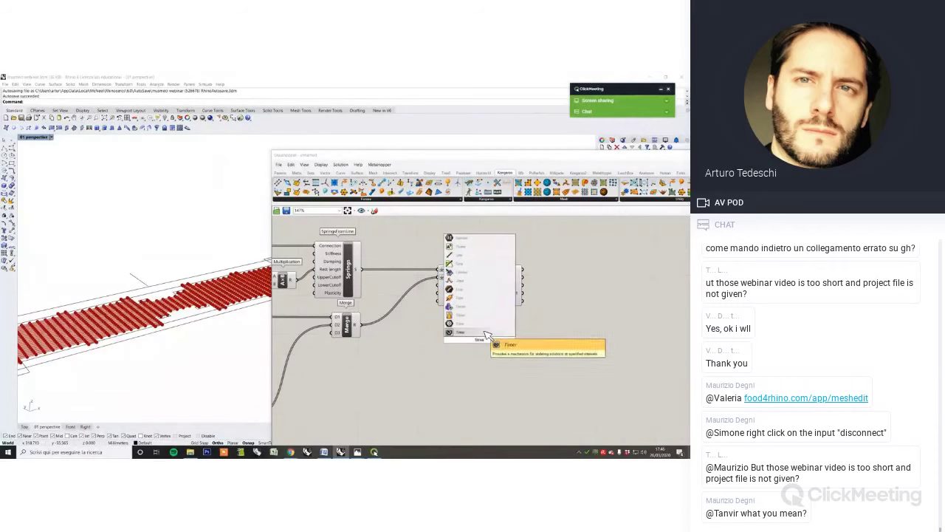
{"action": "left_click", "coordinate": [491, 334]}
Set the Timer's interval to 10 ms, attach it to KangarooPhysics and position it just below that component
{"action": "scroll", "coordinate": [490, 340], "scroll_direction": "up", "scroll_amount": 3}
{"action": "right_click", "coordinate": [499, 344]}
{"action": "mouse_move", "coordinate": [509, 379]}
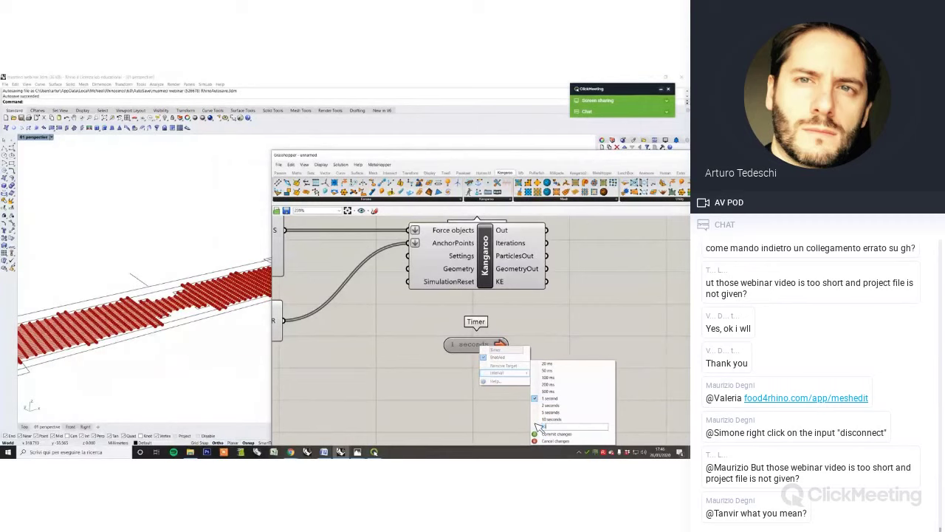
{"action": "left_click", "coordinate": [558, 433]}
{"action": "left_click_drag", "start_coordinate": [500, 346], "coordinate": [522, 285]}
{"action": "left_click_drag", "start_coordinate": [471, 351], "coordinate": [458, 357]}
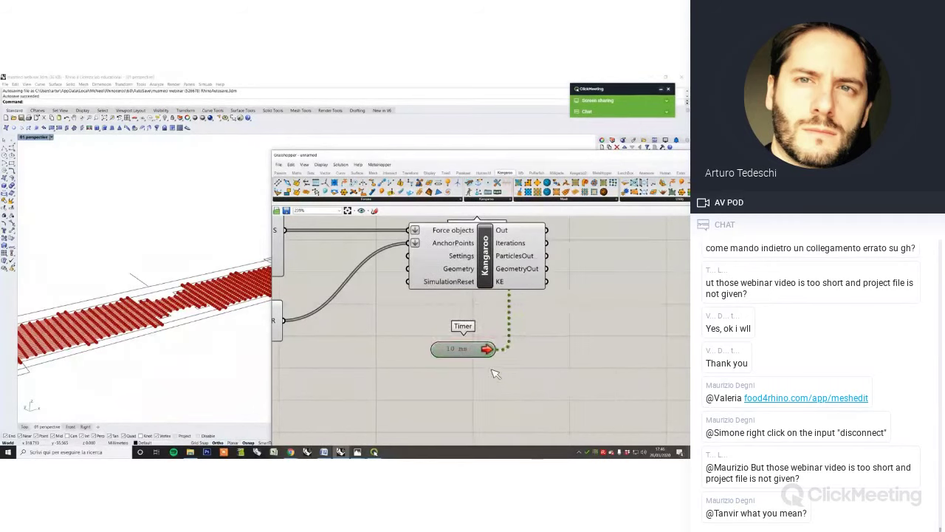
Add a Boolean Toggle set to True below Merge and connect it to KangarooPhysics' SimulationReset input
{"action": "right_click_drag", "start_coordinate": [394, 363], "coordinate": [447, 367]}
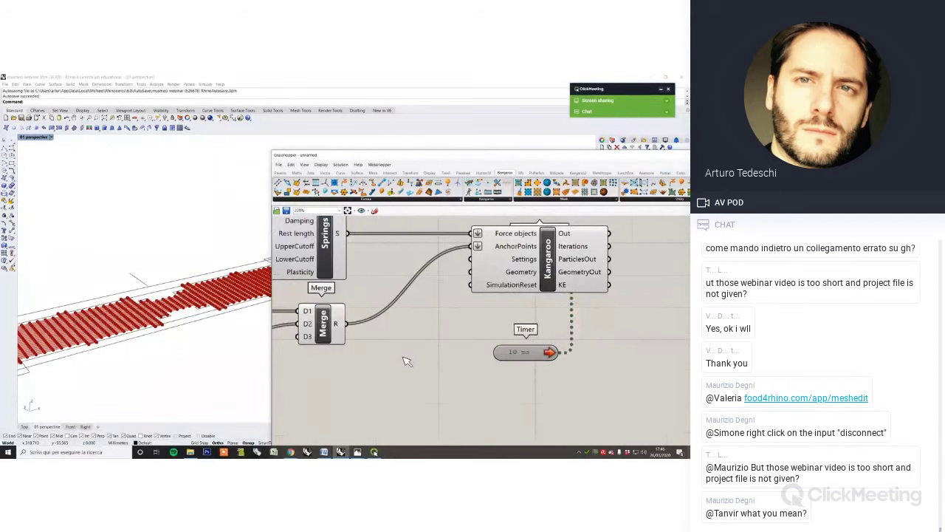
{"action": "double_click", "coordinate": [407, 361]}
{"action": "type", "text": "toggle"}
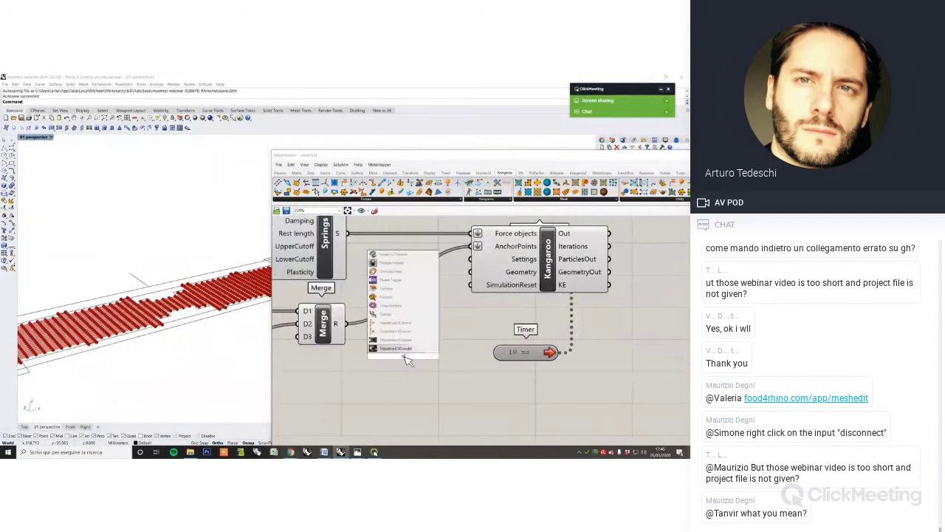
{"action": "left_click", "coordinate": [406, 350]}
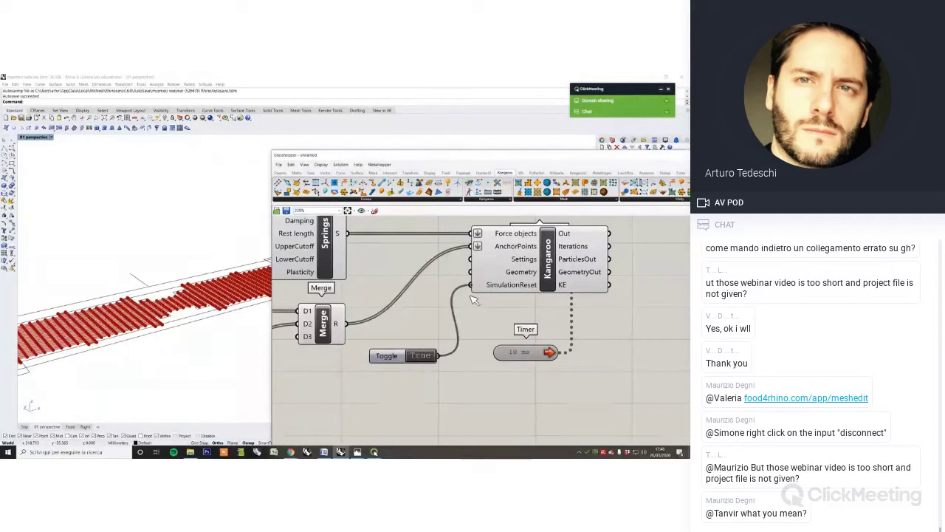
{"action": "scroll", "coordinate": [507, 329], "scroll_direction": "down", "scroll_amount": 5}
{"action": "scroll", "coordinate": [475, 334], "scroll_direction": "up", "scroll_amount": 5}
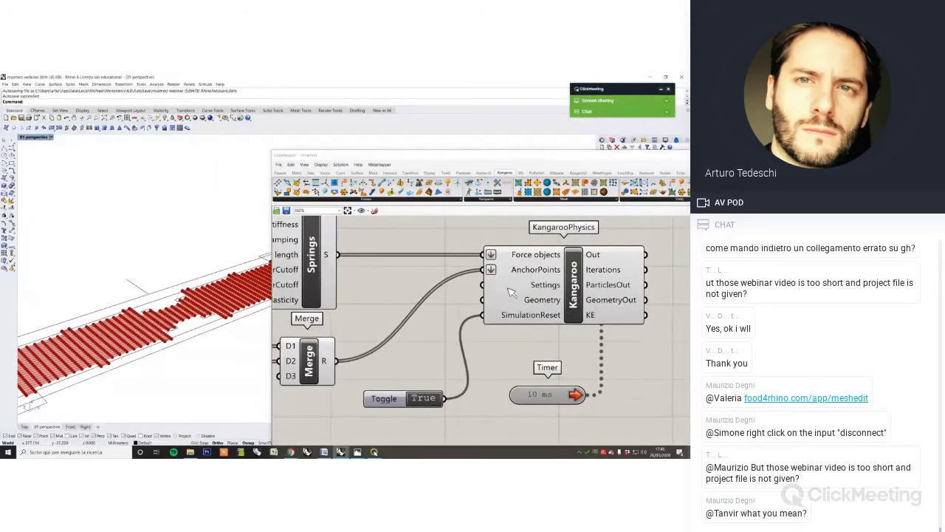
Turn off the preview of the components upstream of KangarooPhysics
{"action": "scroll", "coordinate": [512, 293], "scroll_direction": "down", "scroll_amount": 5}
{"action": "left_click_drag", "start_coordinate": [520, 381], "coordinate": [376, 259]}
{"action": "right_click", "coordinate": [395, 249]}
{"action": "left_click", "coordinate": [408, 261]}
{"action": "left_click", "coordinate": [397, 248]}
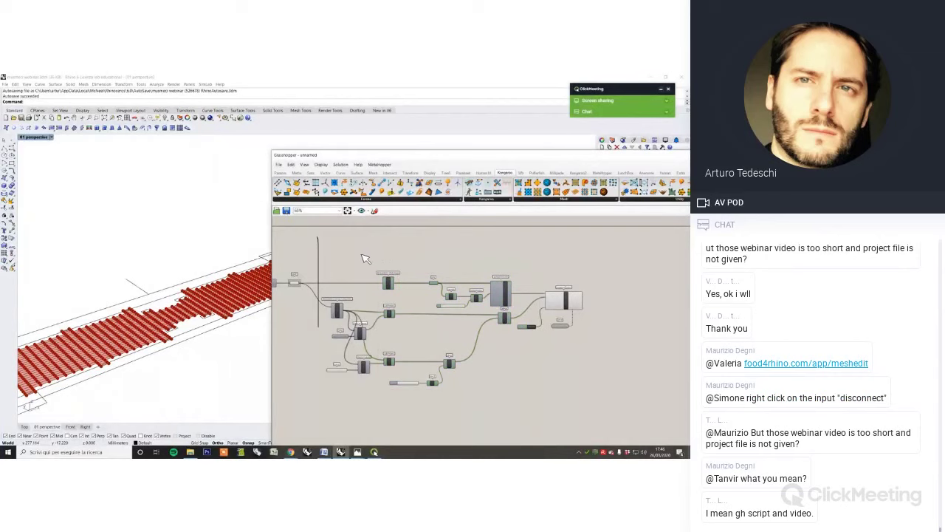
Connect the Mesh container that feeds the Weaverbird components to KangarooPhysics' Geometry input
{"action": "scroll", "coordinate": [313, 276], "scroll_direction": "up", "scroll_amount": 6}
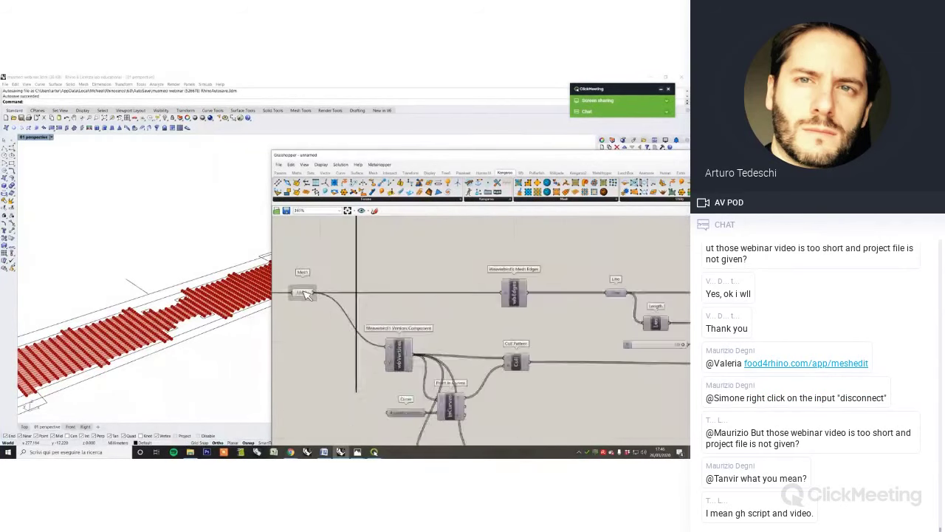
{"action": "left_click_drag", "start_coordinate": [331, 285], "coordinate": [573, 292]}
{"action": "scroll", "coordinate": [341, 268], "scroll_direction": "down", "scroll_amount": 5}
{"action": "scroll", "coordinate": [520, 298], "scroll_direction": "down", "scroll_amount": 4}
{"action": "scroll", "coordinate": [562, 291], "scroll_direction": "up", "scroll_amount": 5}
{"action": "scroll", "coordinate": [576, 295], "scroll_direction": "up", "scroll_amount": 4}
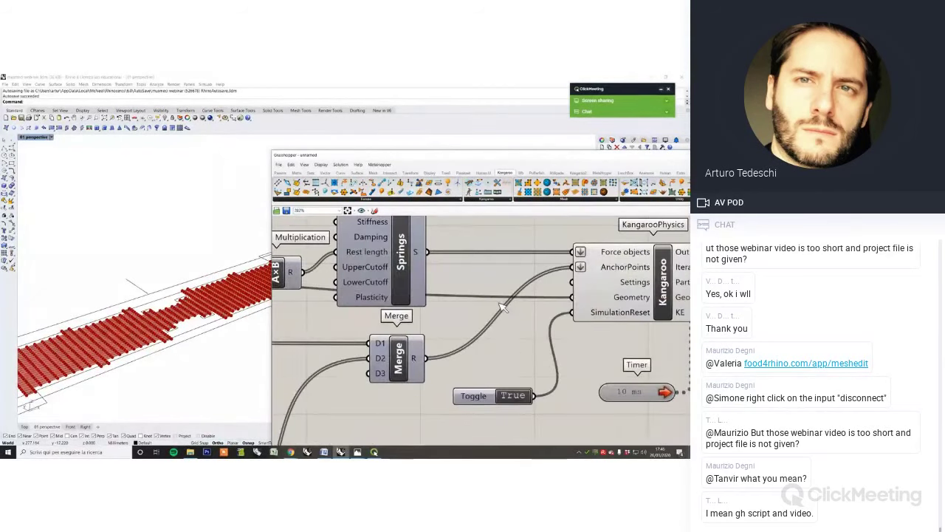
Turn off the preview of the KangarooPhysics component
{"action": "scroll", "coordinate": [530, 310], "scroll_direction": "down", "scroll_amount": 3}
{"action": "left_click", "coordinate": [563, 301]}
{"action": "right_click", "coordinate": [548, 249]}
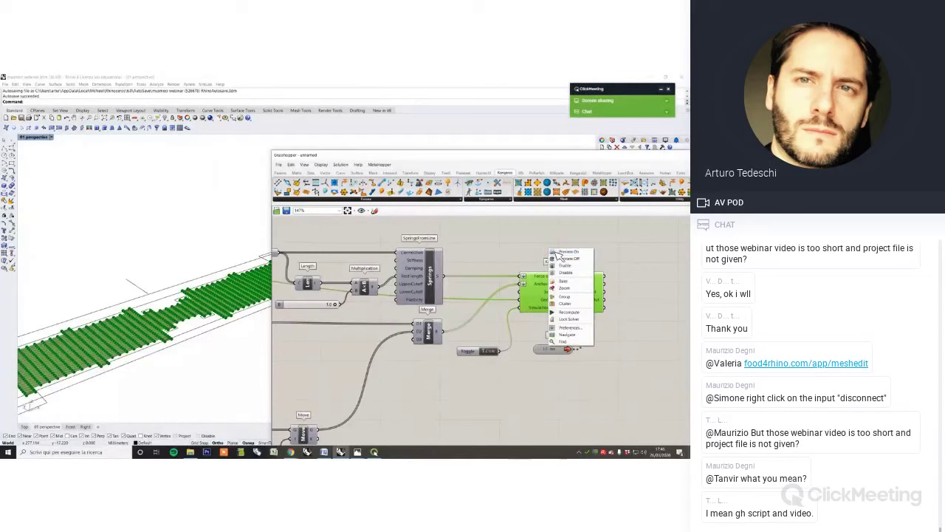
{"action": "left_click", "coordinate": [560, 260]}
{"action": "left_click", "coordinate": [548, 244]}
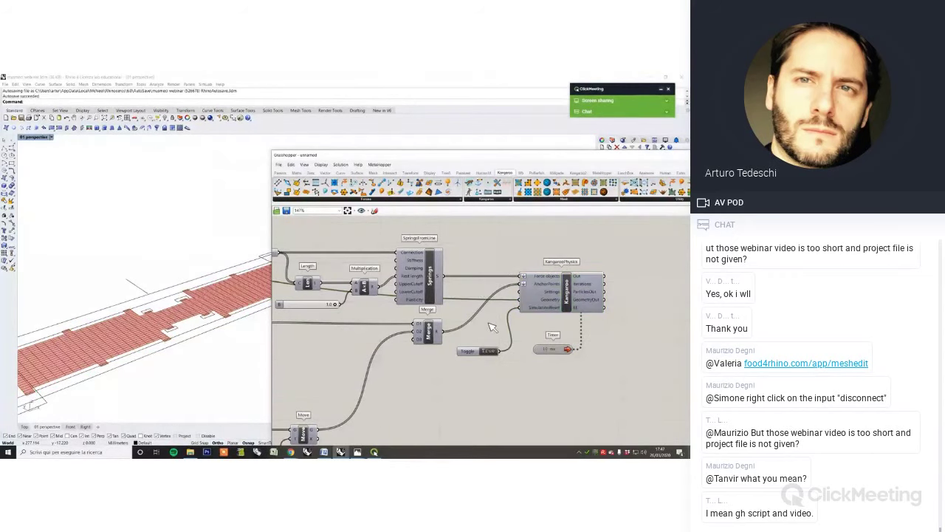
Align KangarooPhysics with its neighbours, add a Mesh container beside it and connect GeometryOut to that container
{"action": "left_click_drag", "start_coordinate": [574, 313], "coordinate": [575, 310]}
{"action": "double_click", "coordinate": [634, 338]}
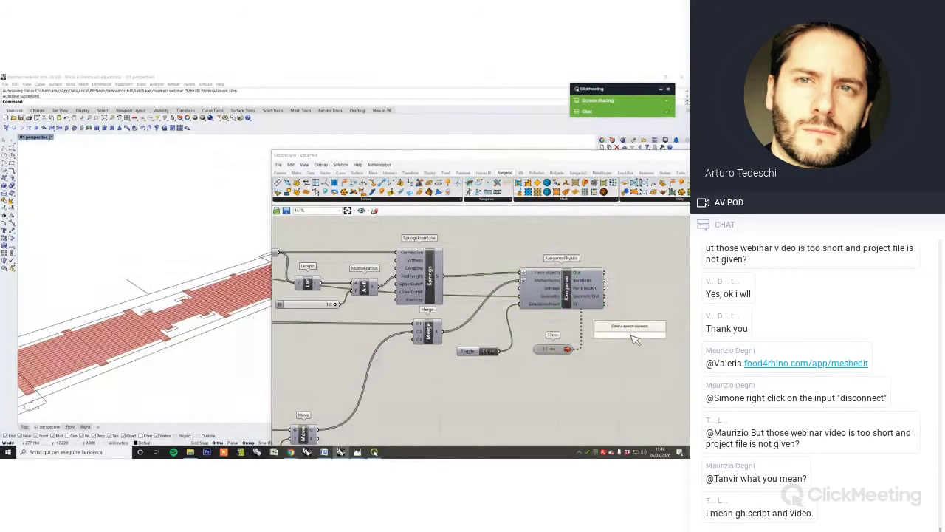
{"action": "type", "text": "mesh"}
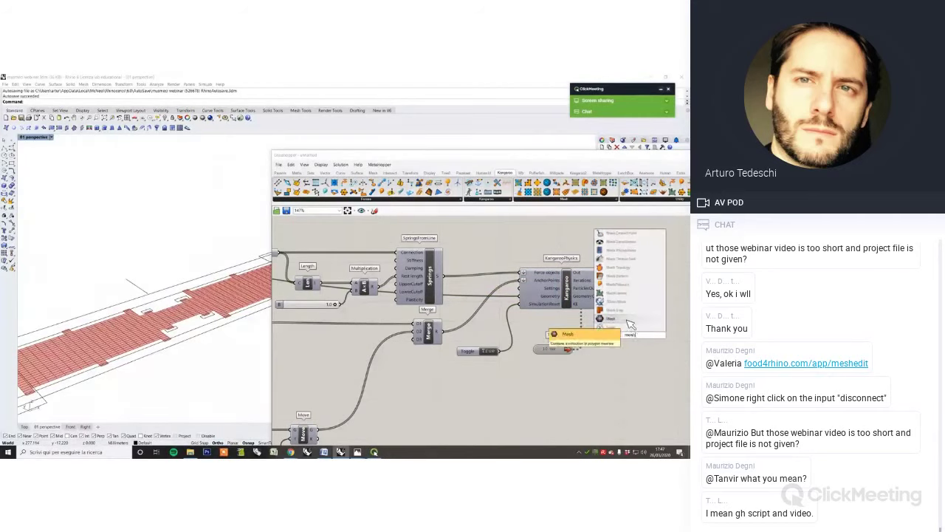
{"action": "left_click", "coordinate": [627, 322]}
{"action": "left_click_drag", "start_coordinate": [633, 338], "coordinate": [642, 302]}
{"action": "left_click", "coordinate": [488, 316]}
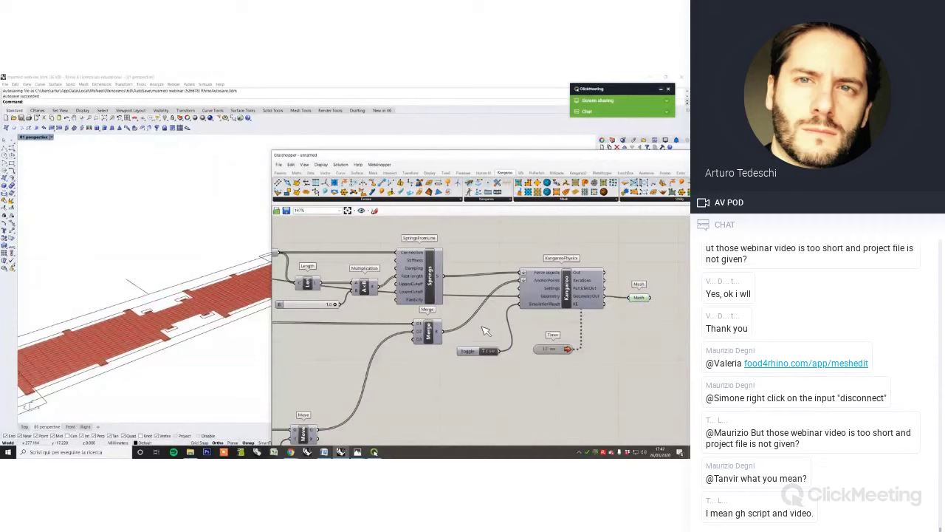
Turn off the preview of all components except the output Mesh and shift the Grasshopper window to uncover more of the viewport
{"action": "scroll", "coordinate": [486, 325], "scroll_direction": "down", "scroll_amount": 1}
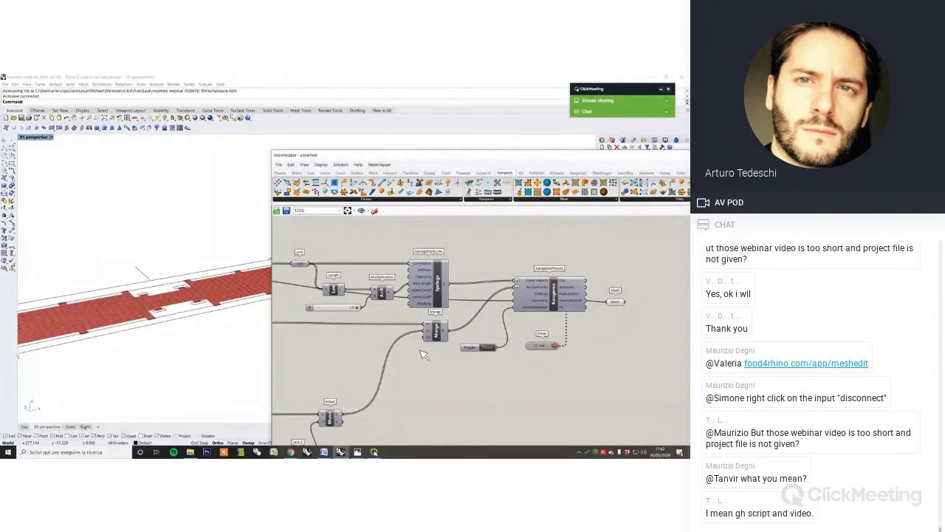
{"action": "scroll", "coordinate": [562, 333], "scroll_direction": "down", "scroll_amount": 5}
{"action": "left_click_drag", "start_coordinate": [536, 298], "coordinate": [358, 253]}
{"action": "right_click", "coordinate": [375, 246]}
{"action": "left_click", "coordinate": [391, 258]}
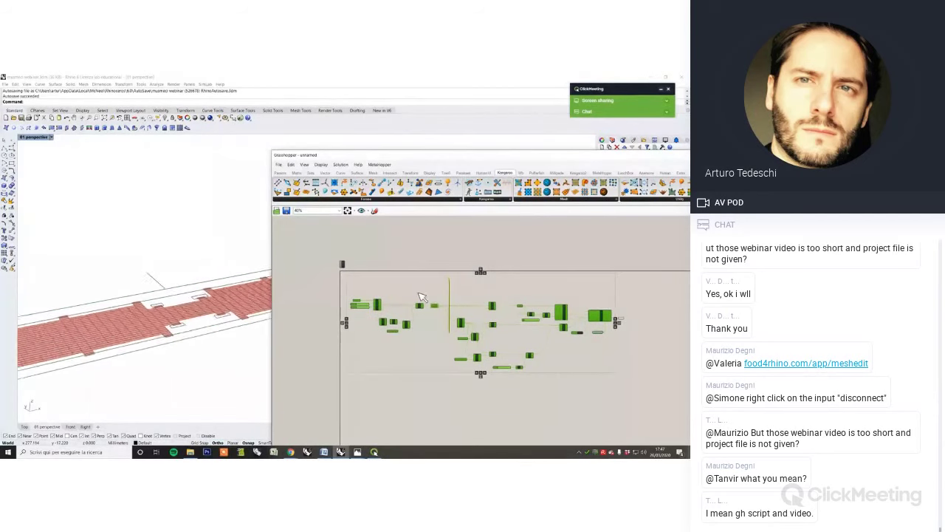
{"action": "left_click_drag", "start_coordinate": [383, 155], "coordinate": [436, 169]}
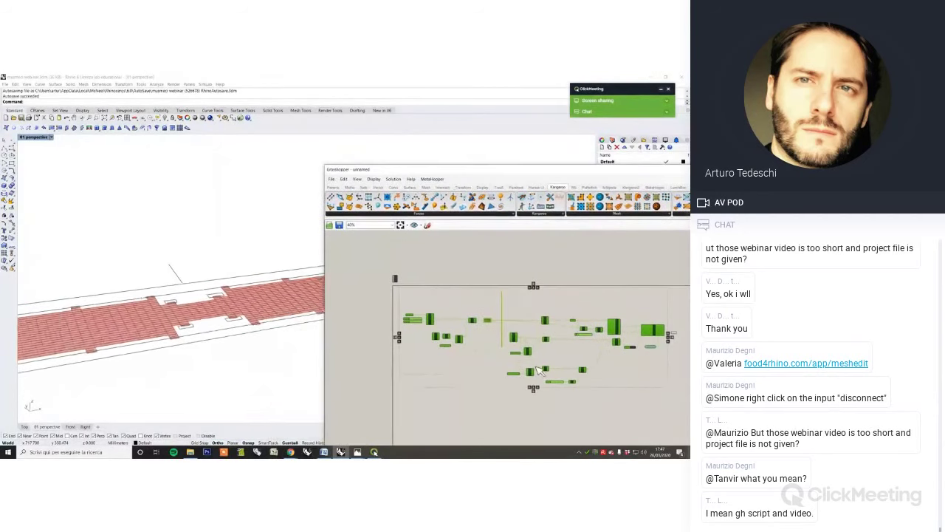
{"action": "left_click", "coordinate": [487, 400]}
Run the simulation with the reset toggle at False and lower the rest-length multiplier B to 0.9 and on to 0.5
{"action": "scroll", "coordinate": [562, 370], "scroll_direction": "up", "scroll_amount": 2}
{"action": "scroll", "coordinate": [565, 375], "scroll_direction": "up", "scroll_amount": 3}
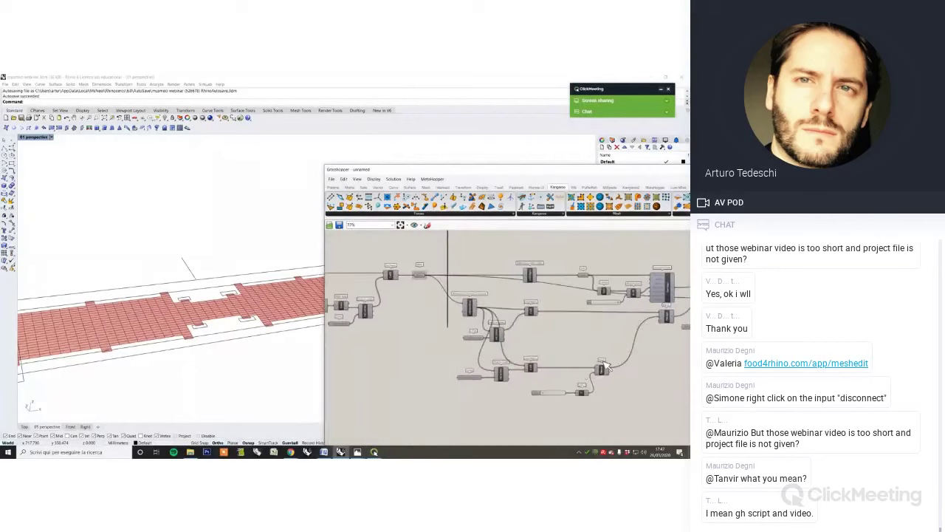
{"action": "right_click_drag", "start_coordinate": [569, 313], "coordinate": [540, 334]}
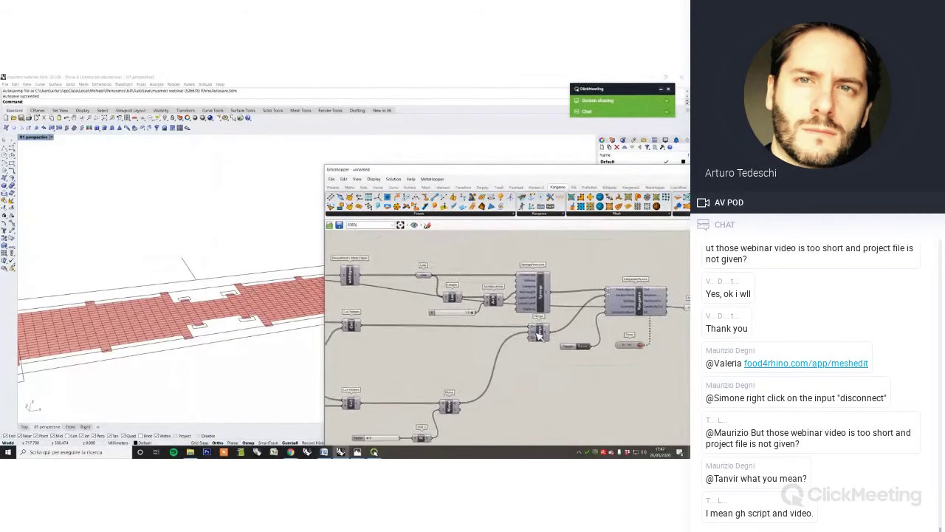
{"action": "scroll", "coordinate": [553, 342], "scroll_direction": "up", "scroll_amount": 2}
{"action": "right_click_drag", "start_coordinate": [602, 361], "coordinate": [510, 363]}
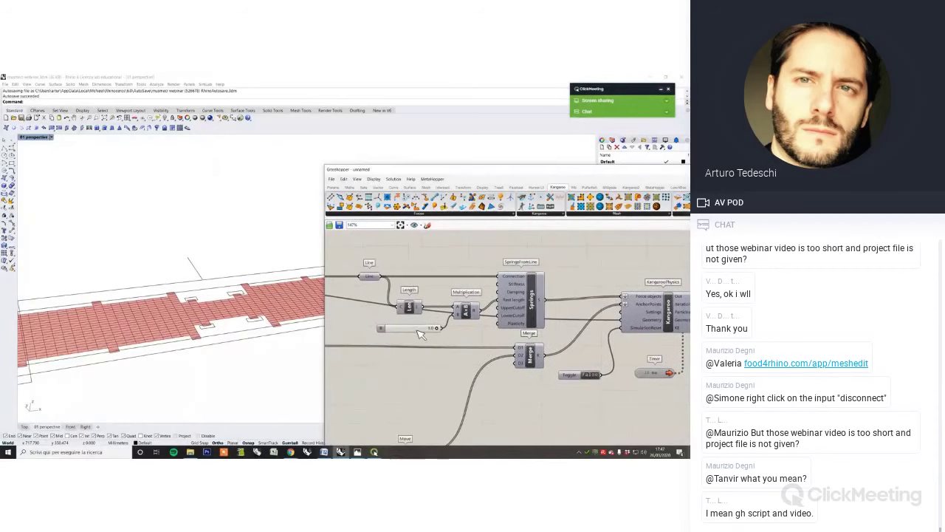
{"action": "scroll", "coordinate": [455, 333], "scroll_direction": "up", "scroll_amount": 2}
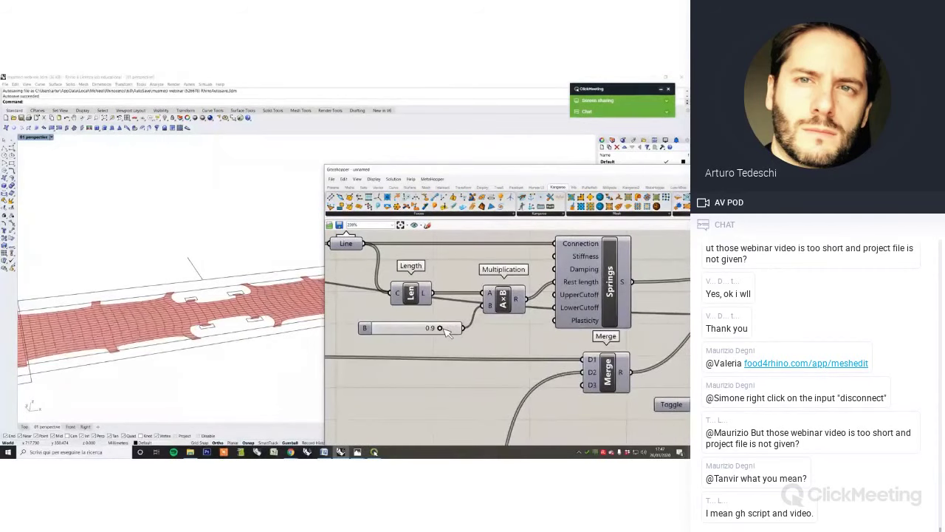
{"action": "left_click_drag", "start_coordinate": [459, 331], "coordinate": [440, 329]}
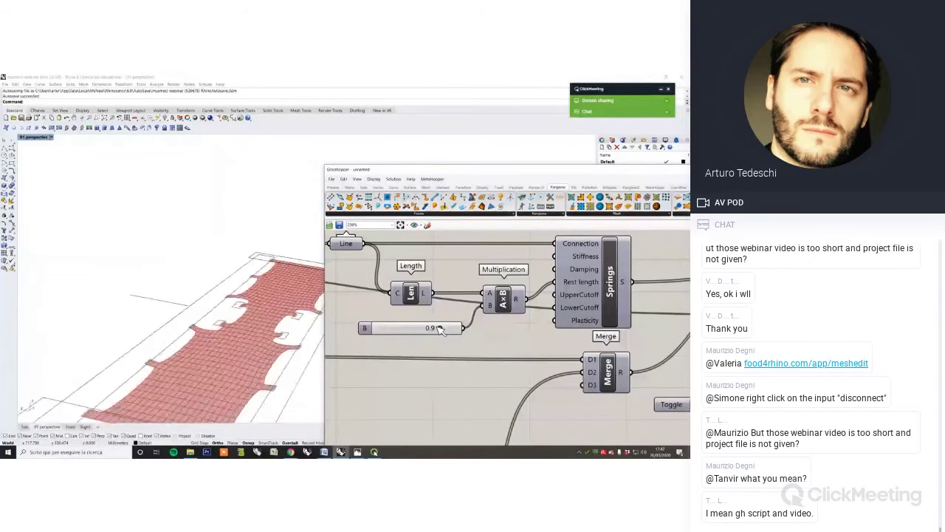
{"action": "left_click_drag", "start_coordinate": [439, 328], "coordinate": [375, 327]}
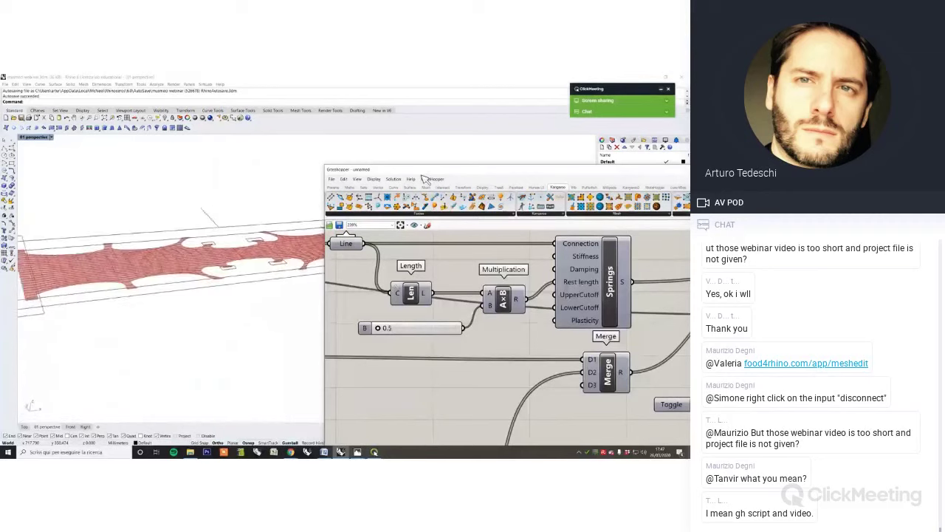
Uncover more of the Rhino viewport and return the rest-length multiplier B to 1.0
{"action": "left_click_drag", "start_coordinate": [419, 170], "coordinate": [509, 198]}
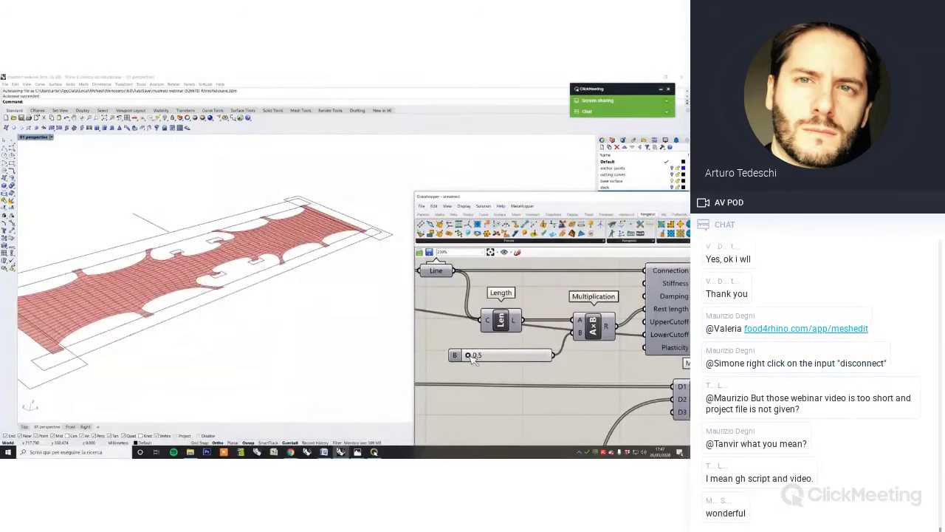
{"action": "left_click_drag", "start_coordinate": [467, 355], "coordinate": [548, 360]}
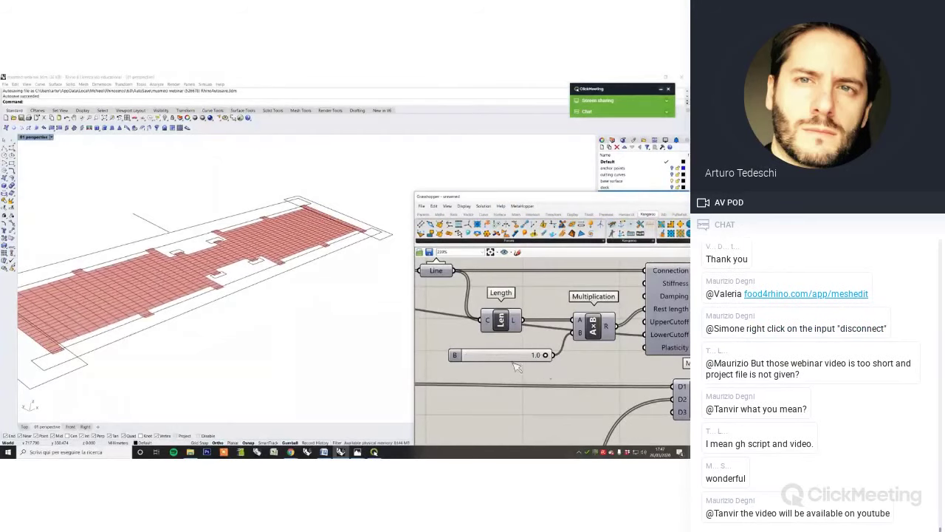
{"action": "scroll", "coordinate": [570, 360], "scroll_direction": "down", "scroll_amount": 3}
{"action": "scroll", "coordinate": [571, 360], "scroll_direction": "up", "scroll_amount": 2}
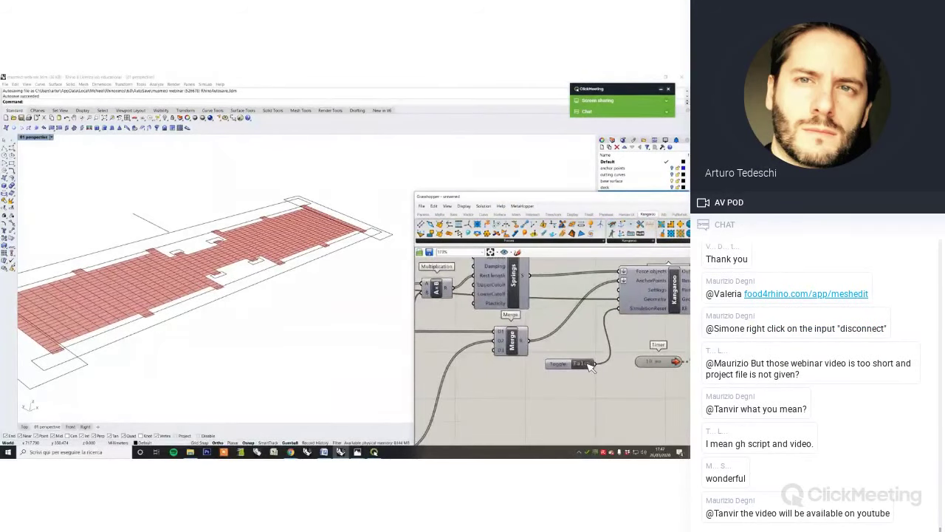
{"action": "right_click_drag", "start_coordinate": [422, 324], "coordinate": [557, 347]}
{"action": "scroll", "coordinate": [536, 334], "scroll_direction": "up", "scroll_amount": 2}
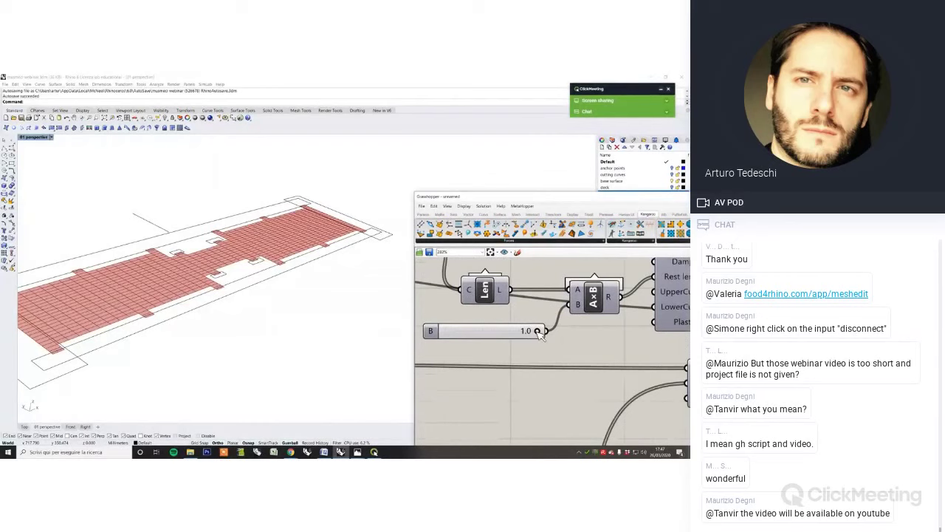
{"action": "mouse_move", "coordinate": [539, 330]}
{"action": "left_mouse_down"}
{"action": "mouse_move", "coordinate": [456, 329]}
{"action": "mouse_move", "coordinate": [545, 332]}
{"action": "left_mouse_up"}
Reset the simulation by setting the toggle to True and move the Grasshopper window to expose more of the definition
{"action": "right_click_drag", "start_coordinate": [332, 300], "coordinate": [337, 266]}
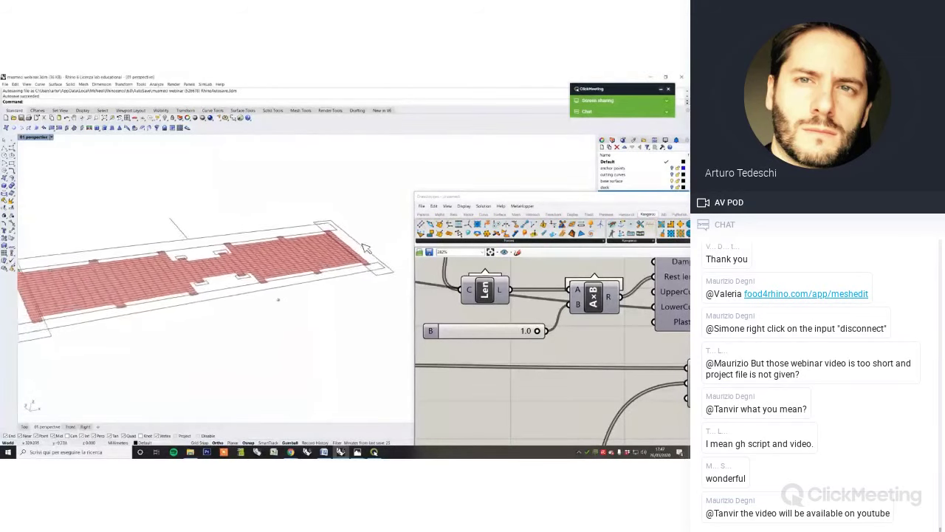
{"action": "left_click_drag", "start_coordinate": [469, 194], "coordinate": [403, 169]}
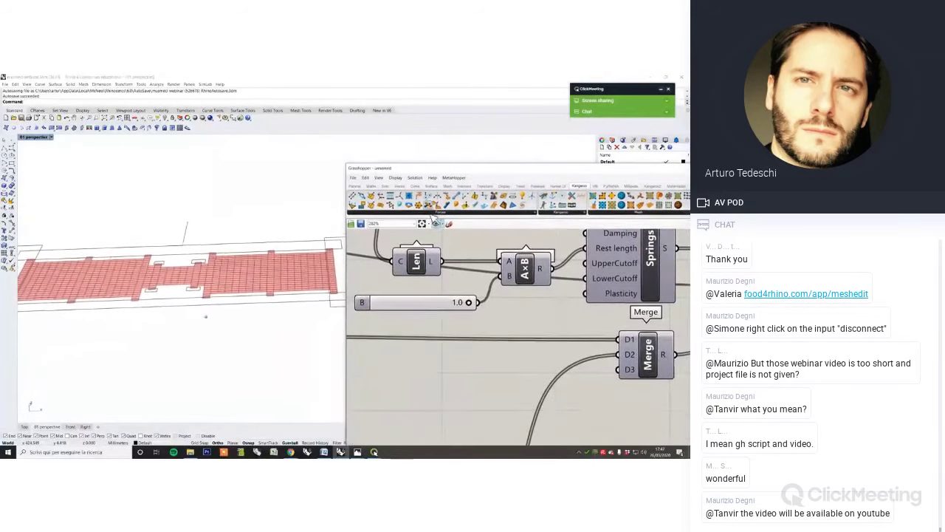
{"action": "scroll", "coordinate": [524, 392], "scroll_direction": "down", "scroll_amount": 3}
{"action": "scroll", "coordinate": [561, 340], "scroll_direction": "down", "scroll_amount": 1}
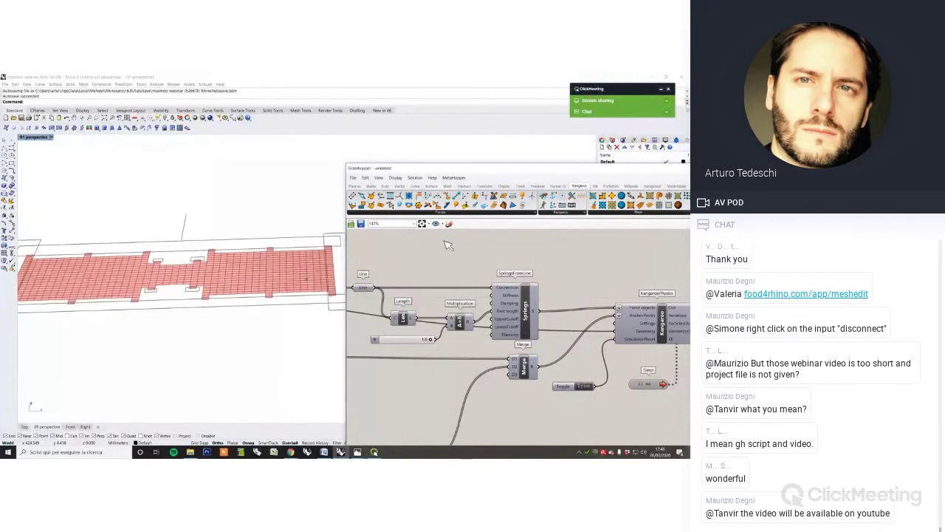
{"action": "left_click_drag", "start_coordinate": [470, 173], "coordinate": [459, 157]}
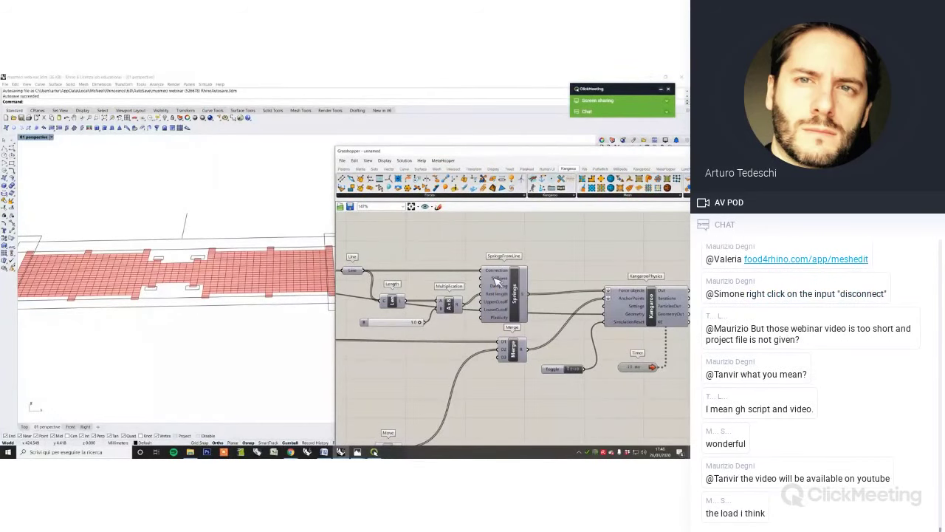
Sketch a small rectangle with crossing diagonals on the empty canvas above SpringsFromLine
{"action": "right_click_drag", "start_coordinate": [491, 271], "coordinate": [508, 341]}
{"action": "left_click", "coordinate": [437, 207]}
{"action": "mouse_move", "coordinate": [481, 275]}
{"action": "left_mouse_down"}
{"action": "mouse_move", "coordinate": [511, 264]}
{"action": "mouse_move", "coordinate": [481, 254]}
{"action": "left_mouse_up"}
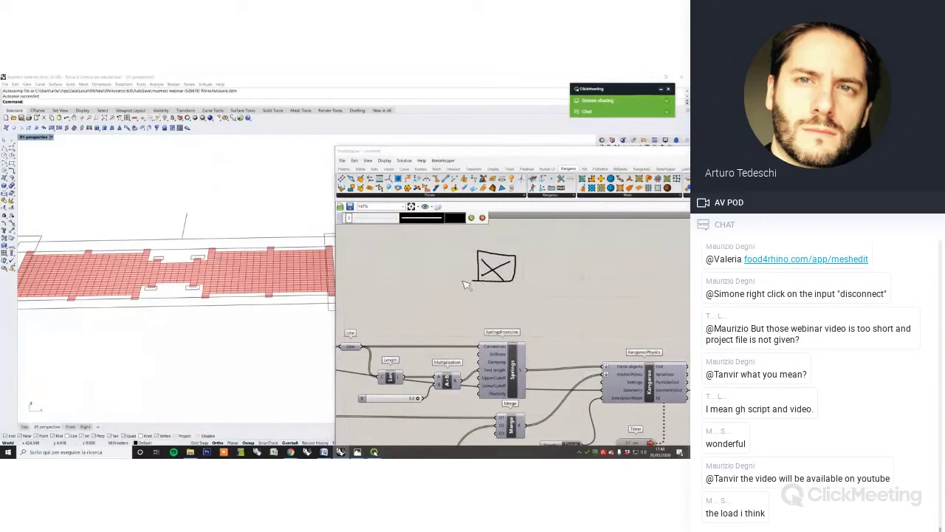
{"action": "scroll", "coordinate": [231, 277], "scroll_direction": "up", "scroll_amount": 3}
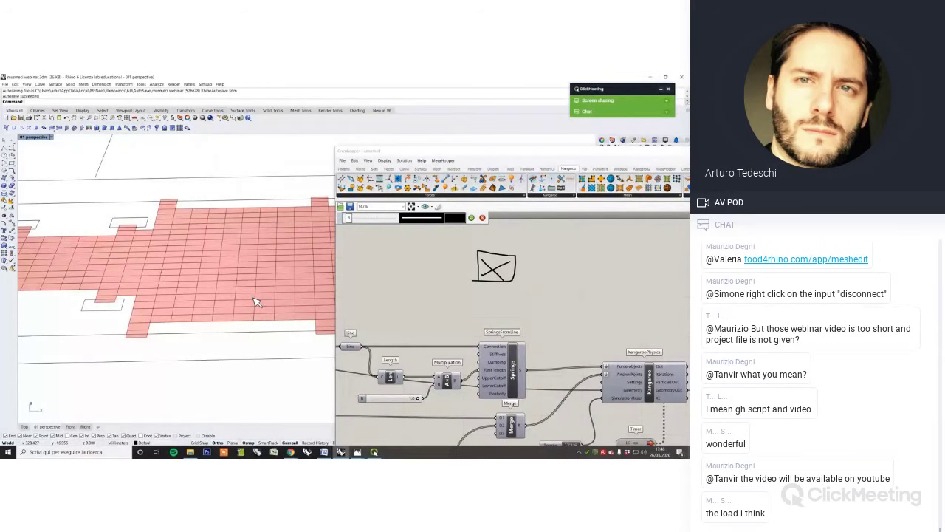
Discard the rectangle sketch, then add a Mesh Explode component and feed it from the Mesh parameter
{"action": "left_click", "coordinate": [484, 220]}
{"action": "scroll", "coordinate": [520, 288], "scroll_direction": "down", "scroll_amount": 6}
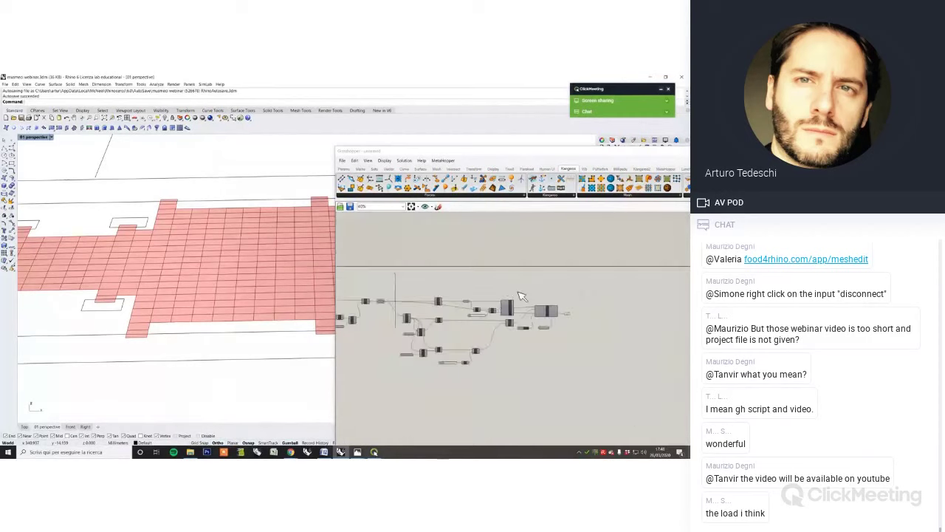
{"action": "scroll", "coordinate": [464, 297], "scroll_direction": "up", "scroll_amount": 7}
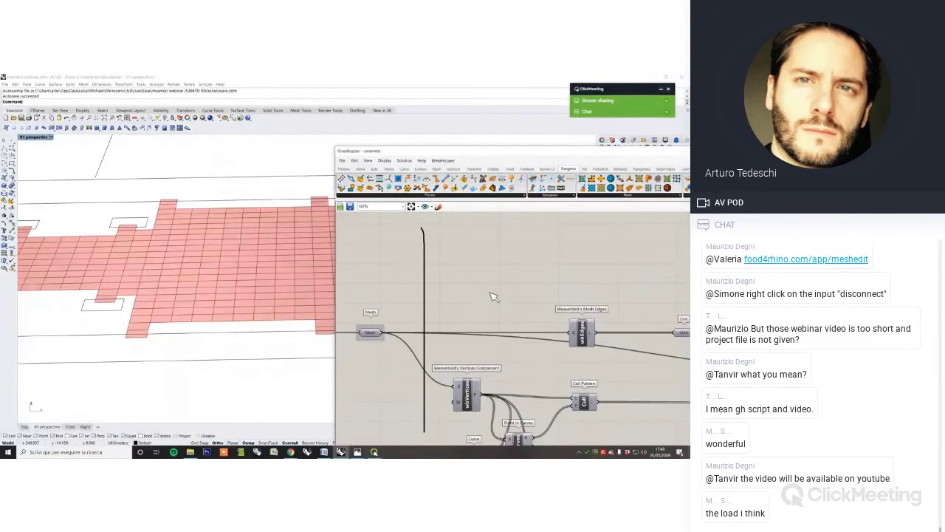
{"action": "double_click", "coordinate": [492, 304]}
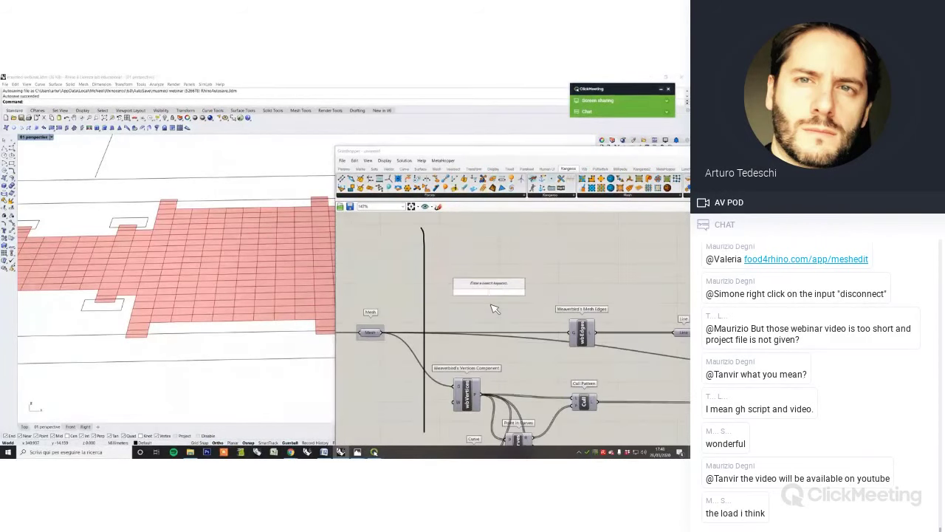
{"action": "type", "text": "explode"}
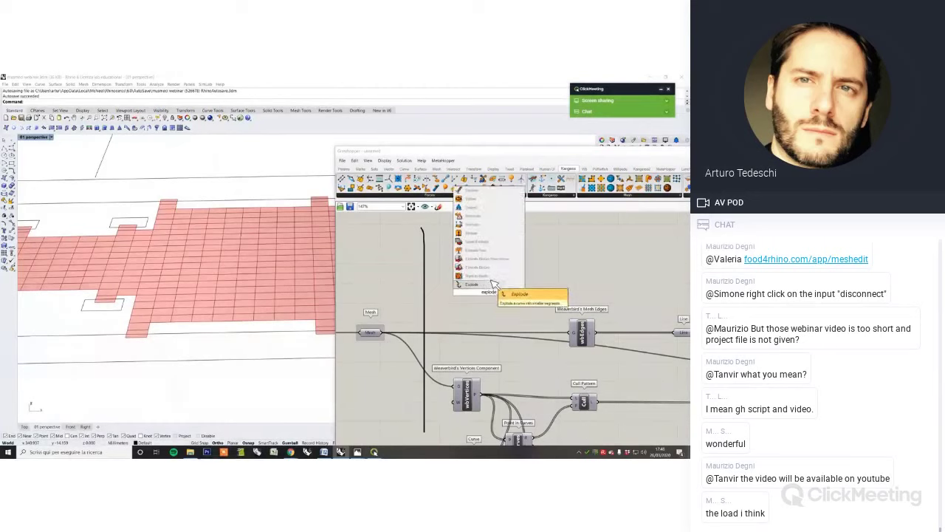
{"action": "key", "text": "Return"}
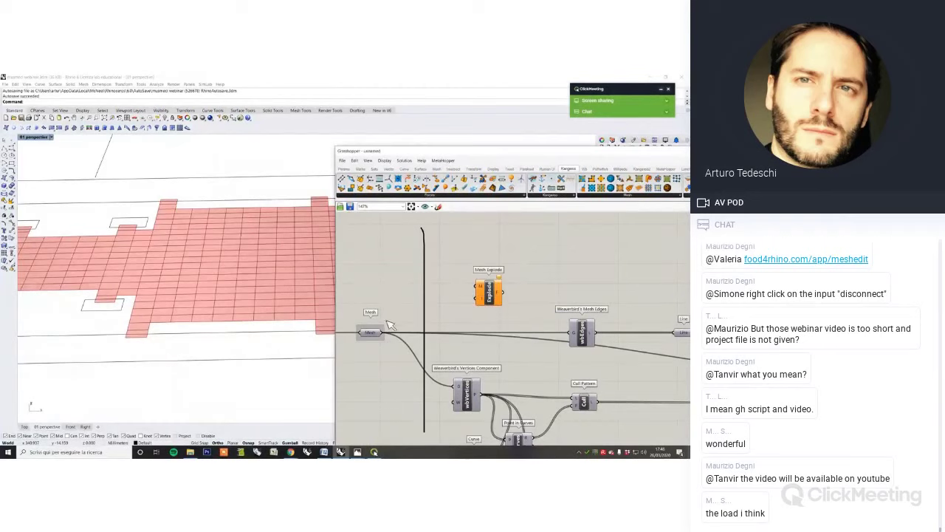
{"action": "left_click_drag", "start_coordinate": [386, 332], "coordinate": [508, 266]}
Add a Weaverbird's Vertices component fed by the exploded mesh faces and turn off the Mesh Explode preview
{"action": "double_click", "coordinate": [568, 274]}
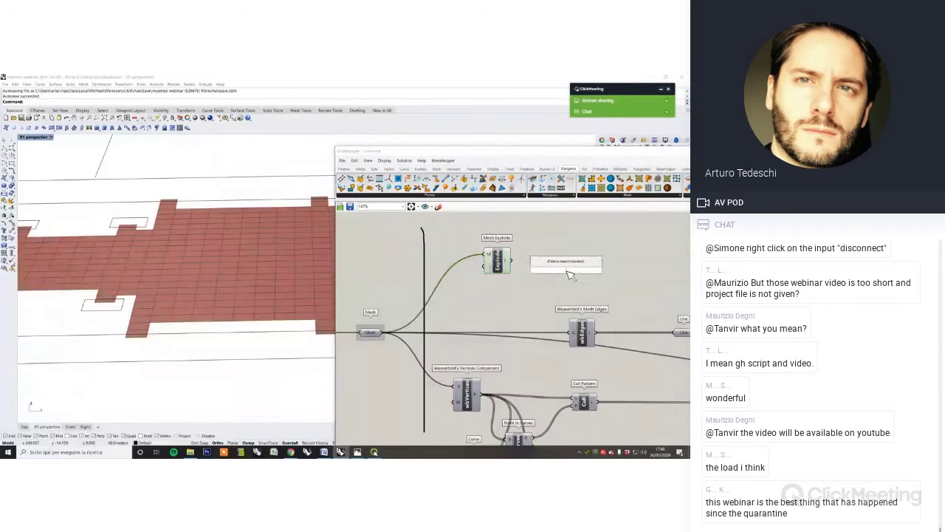
{"action": "type", "text": "vertices"}
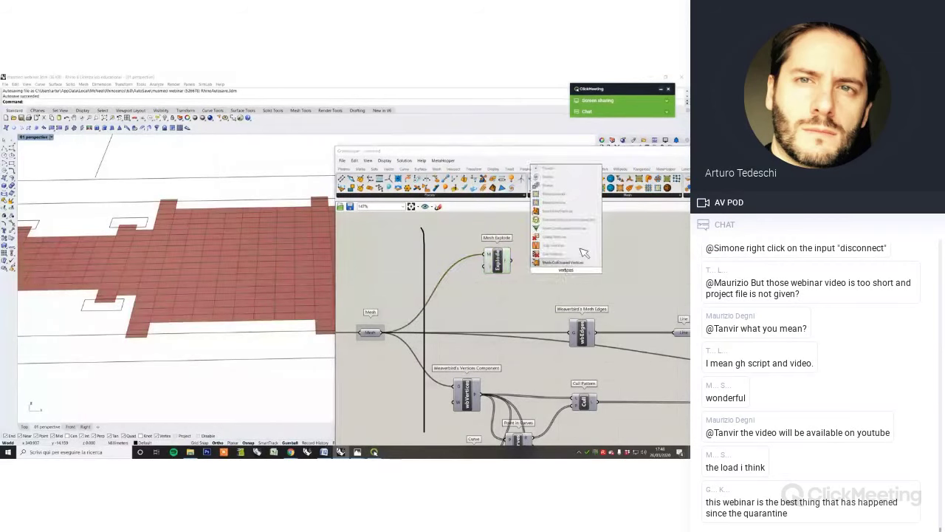
{"action": "left_click", "coordinate": [582, 220]}
{"action": "scroll", "coordinate": [567, 257], "scroll_direction": "up", "scroll_amount": 2}
{"action": "right_click_drag", "start_coordinate": [567, 259], "coordinate": [484, 277]}
{"action": "left_click", "coordinate": [483, 290]}
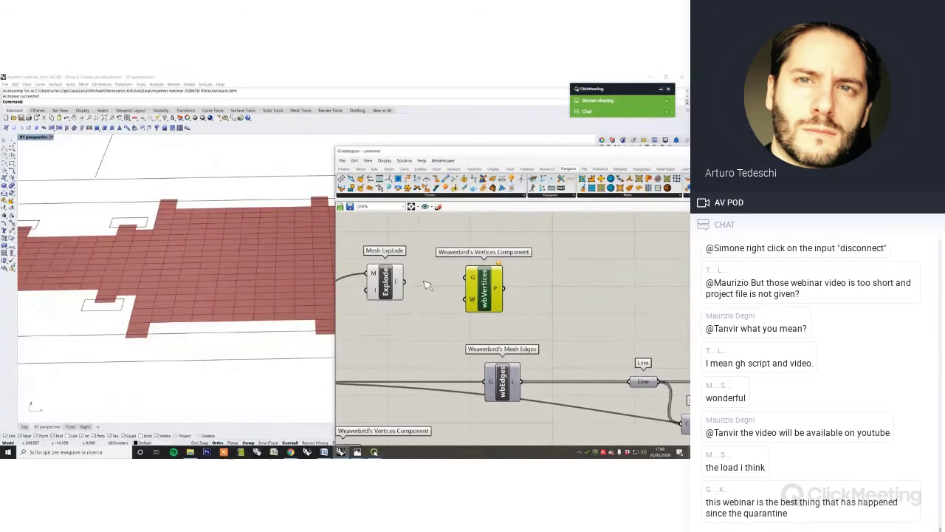
{"action": "left_click_drag", "start_coordinate": [475, 284], "coordinate": [494, 297]}
{"action": "left_click_drag", "start_coordinate": [426, 300], "coordinate": [398, 268]}
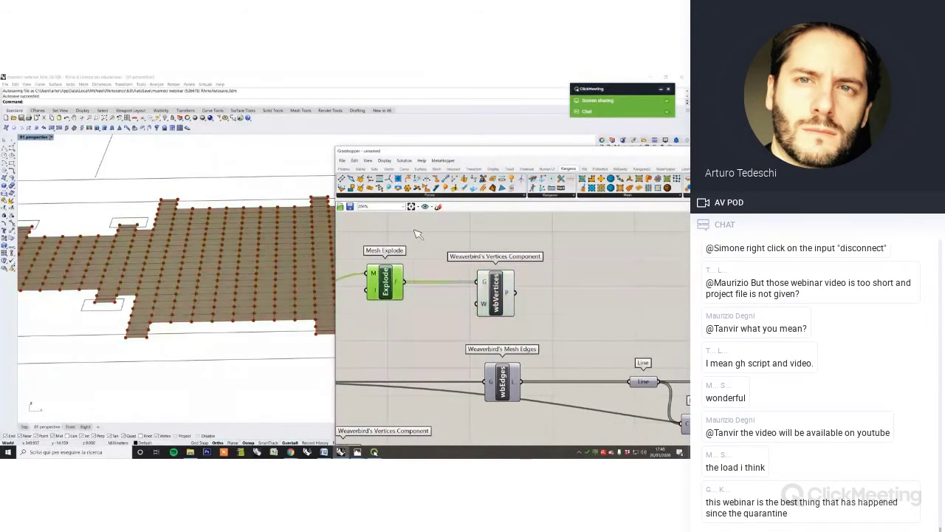
{"action": "middle_click", "coordinate": [415, 228]}
{"action": "left_click", "coordinate": [430, 238]}
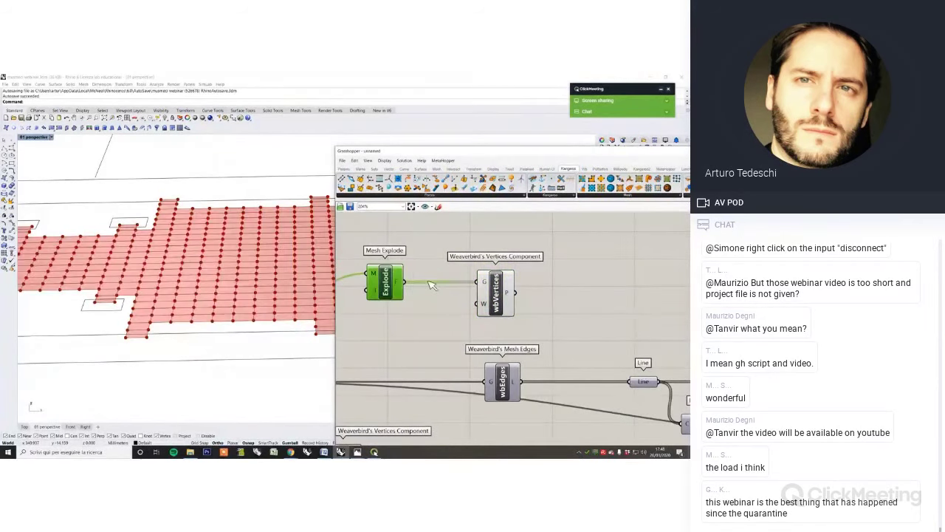
Add a List Item component fed by the vertices output P and extend it with outputs +1, +2 and +3
{"action": "double_click", "coordinate": [576, 289]}
{"action": "type", "text": "item"}
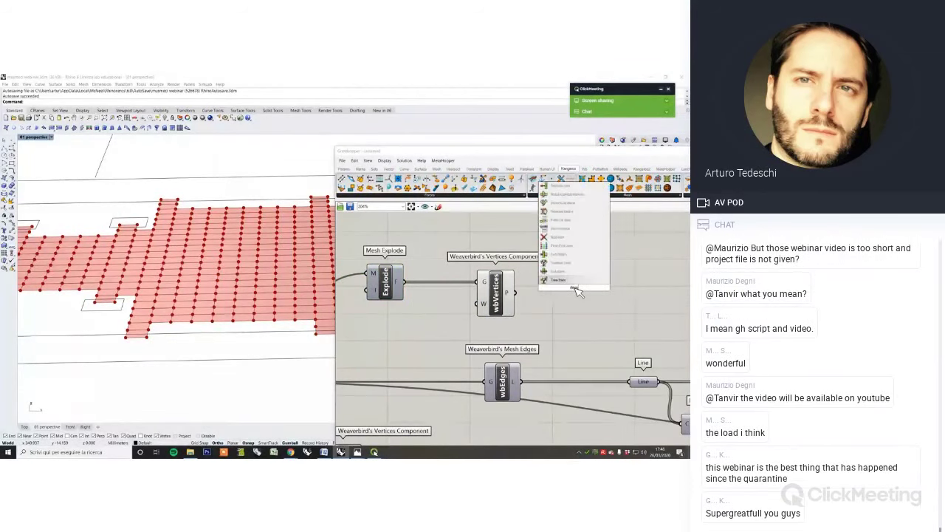
{"action": "key", "text": "Return"}
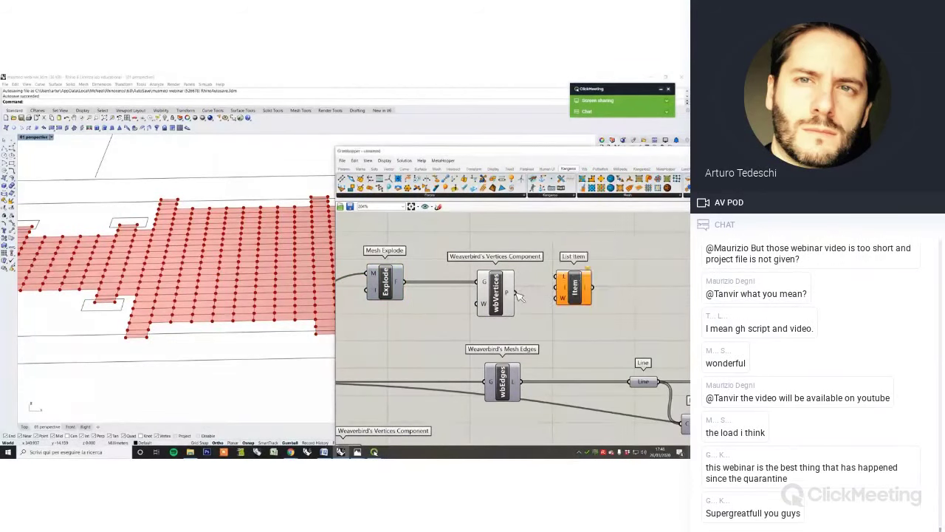
{"action": "left_click_drag", "start_coordinate": [519, 295], "coordinate": [556, 276]}
{"action": "scroll", "coordinate": [579, 304], "scroll_direction": "up", "scroll_amount": 5}
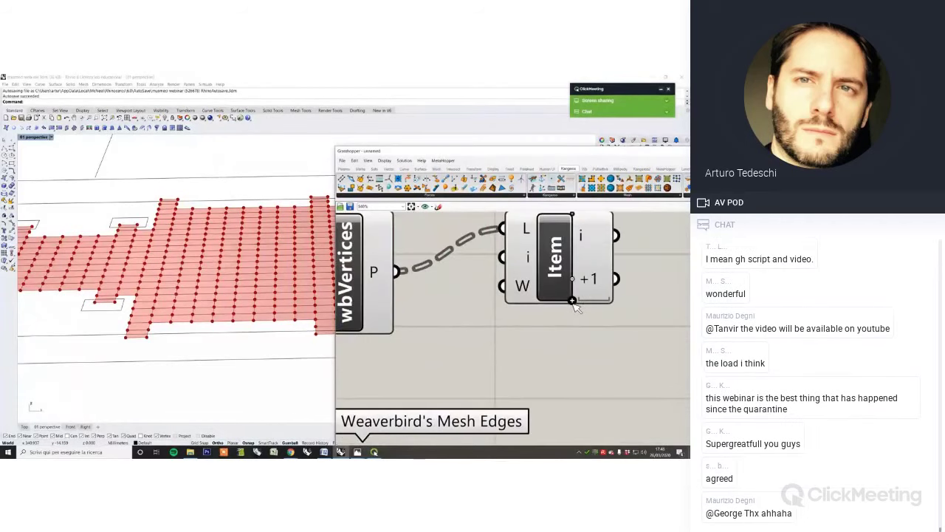
{"action": "left_click", "coordinate": [572, 301]}
{"action": "left_click", "coordinate": [572, 301]}
{"action": "scroll", "coordinate": [559, 306], "scroll_direction": "down", "scroll_amount": 3}
{"action": "left_click_drag", "start_coordinate": [559, 305], "coordinate": [547, 324]}
Draw both face diagonals with two Line components, joining List Item outputs i to +2 and +1 to +3
{"action": "right_click_drag", "start_coordinate": [620, 308], "coordinate": [610, 309]}
{"action": "double_click", "coordinate": [600, 298]}
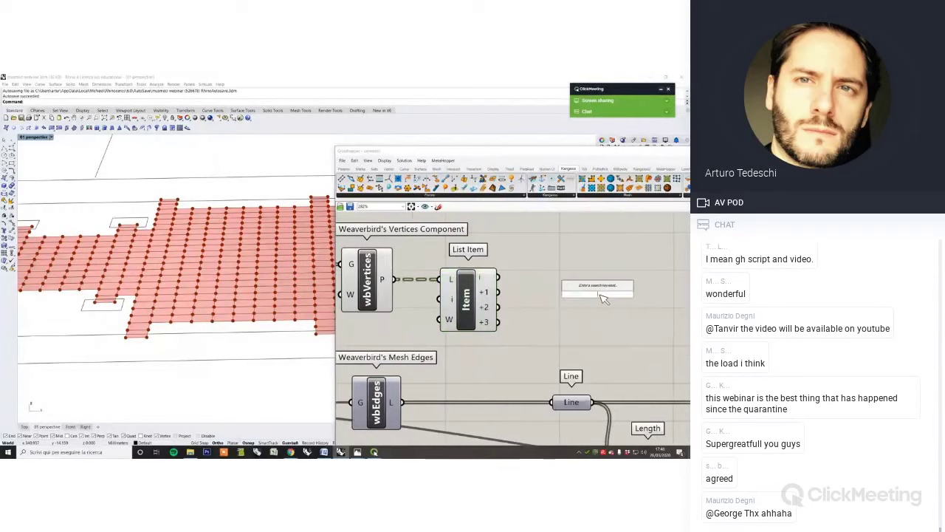
{"action": "type", "text": "line"}
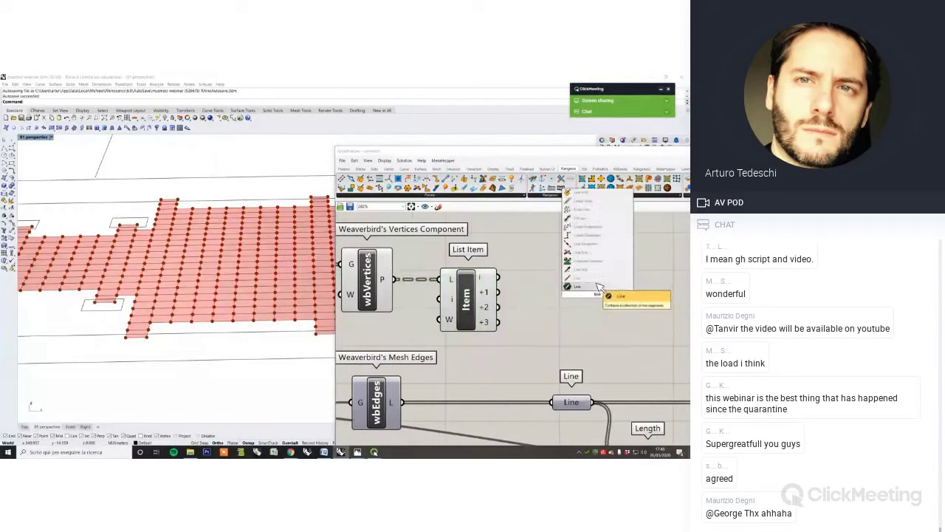
{"action": "left_click", "coordinate": [600, 287]}
{"action": "left_click_drag", "start_coordinate": [500, 283], "coordinate": [595, 291]}
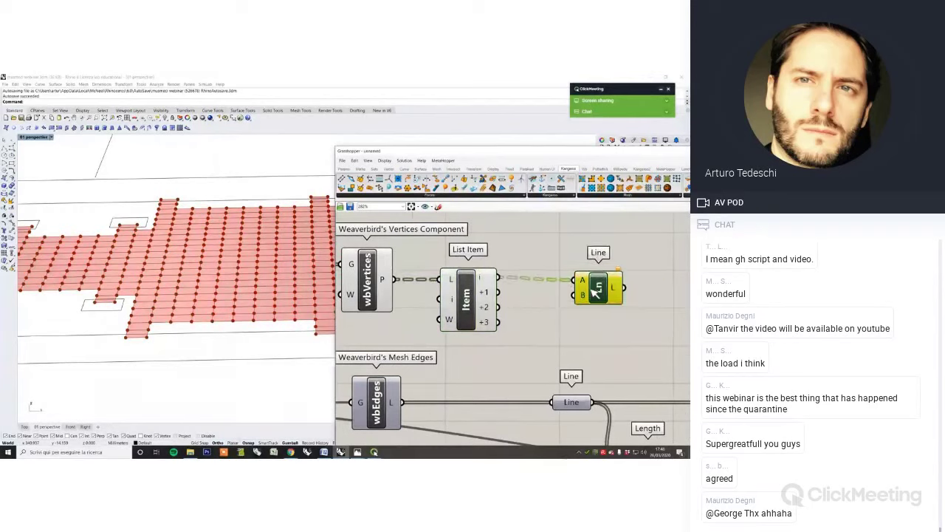
{"action": "left_click_drag", "start_coordinate": [499, 307], "coordinate": [606, 336]}
{"action": "left_click_drag", "start_coordinate": [500, 293], "coordinate": [579, 318]}
{"action": "left_click_drag", "start_coordinate": [499, 322], "coordinate": [604, 330]}
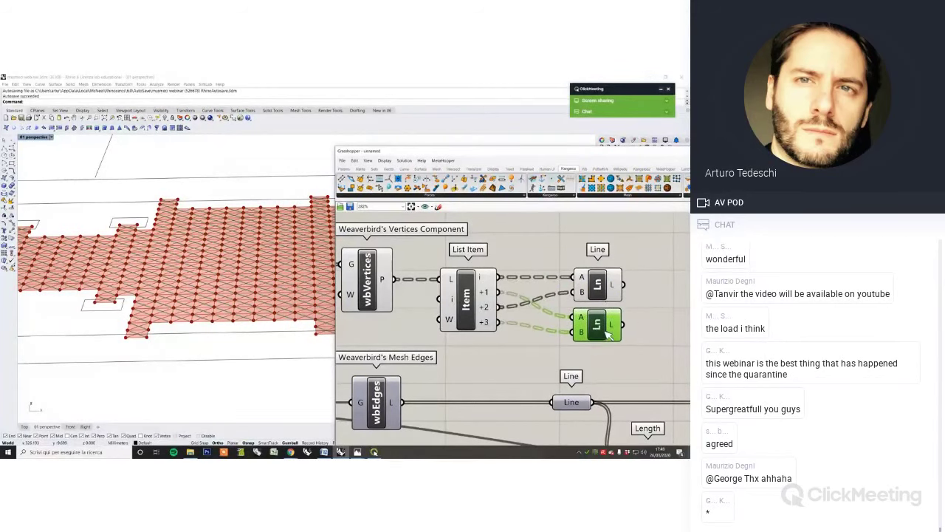
Turn off the preview of the new Vertices and List Item components and check the diagonals on the whole bridge mesh
{"action": "scroll", "coordinate": [497, 248], "scroll_direction": "down", "scroll_amount": 2}
{"action": "left_click_drag", "start_coordinate": [507, 245], "coordinate": [391, 299]}
{"action": "right_click", "coordinate": [513, 229]}
{"action": "left_click", "coordinate": [544, 228]}
{"action": "right_click_drag", "start_coordinate": [588, 256], "coordinate": [486, 262]}
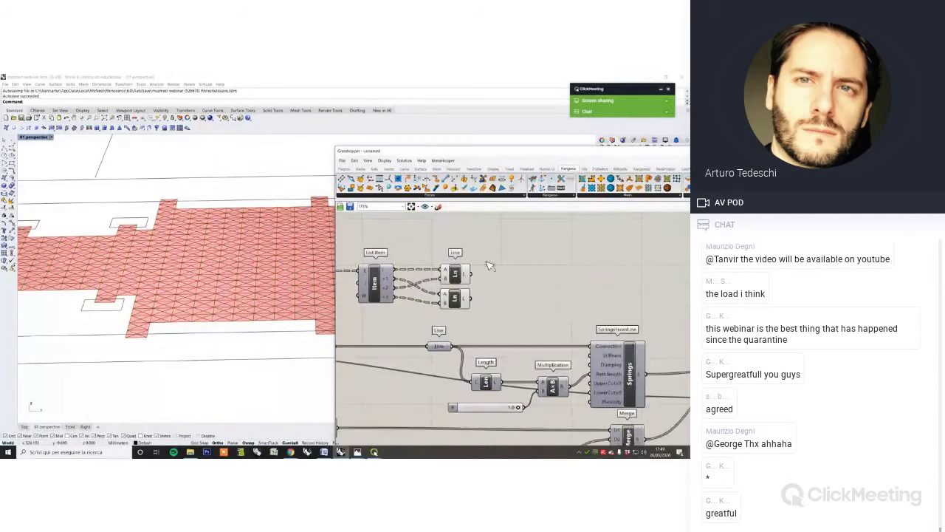
{"action": "scroll", "coordinate": [245, 284], "scroll_direction": "down", "scroll_amount": 8}
{"action": "scroll", "coordinate": [263, 285], "scroll_direction": "up", "scroll_amount": 4}
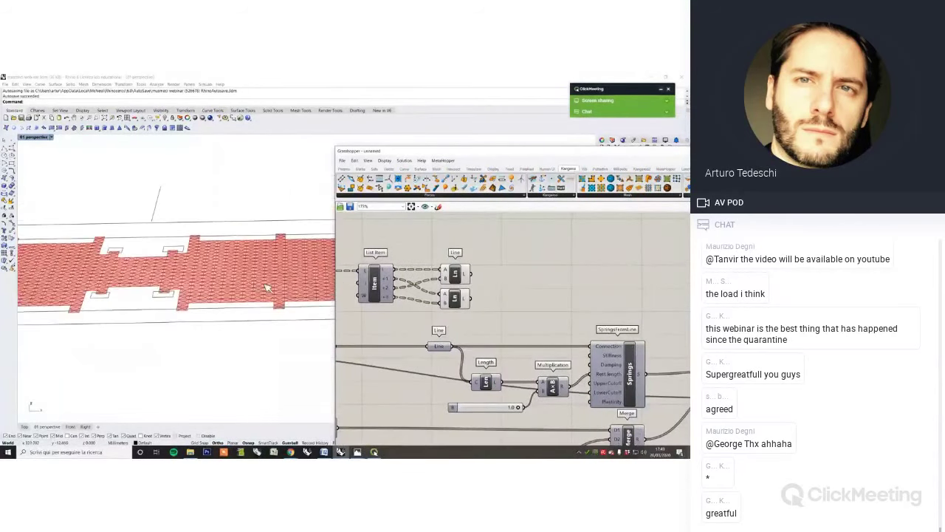
Add a second SpringsFromLine component directly above the existing one
{"action": "right_click_drag", "start_coordinate": [503, 313], "coordinate": [460, 316]}
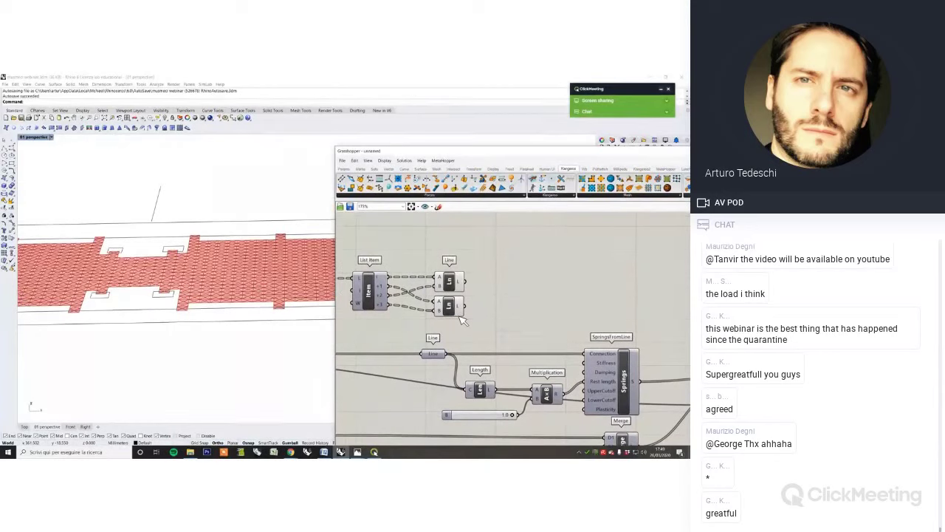
{"action": "double_click", "coordinate": [612, 310]}
{"action": "type", "text": "spring"}
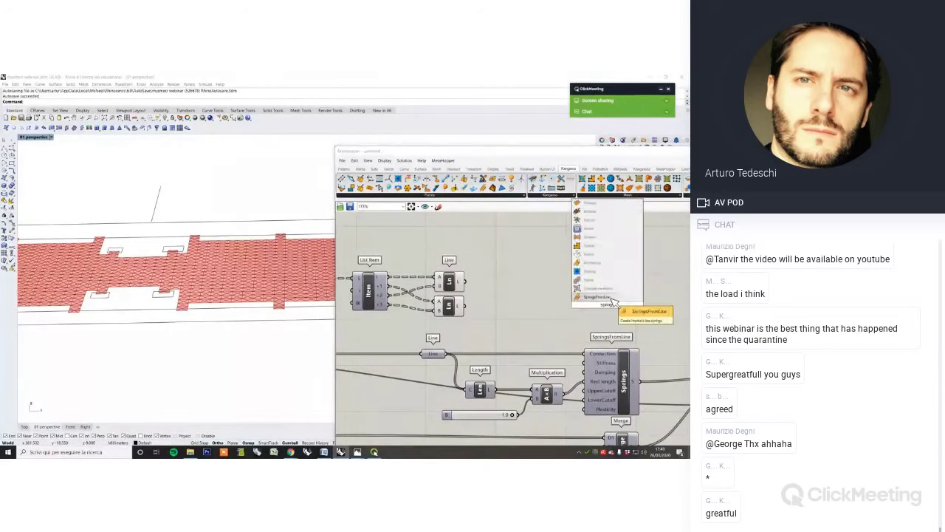
{"action": "left_click", "coordinate": [610, 298]}
{"action": "scroll", "coordinate": [610, 303], "scroll_direction": "up", "scroll_amount": 3}
{"action": "left_click_drag", "start_coordinate": [617, 303], "coordinate": [614, 279]}
{"action": "scroll", "coordinate": [591, 284], "scroll_direction": "down", "scroll_amount": 2}
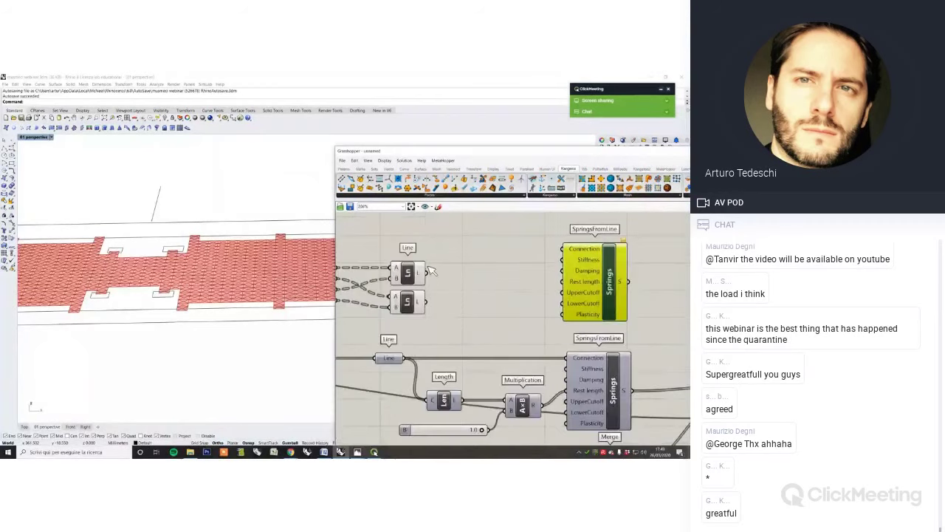
Add a Merge component combining both diagonal Line outputs and flatten its result R
{"action": "double_click", "coordinate": [464, 293]}
{"action": "type", "text": "mag"}
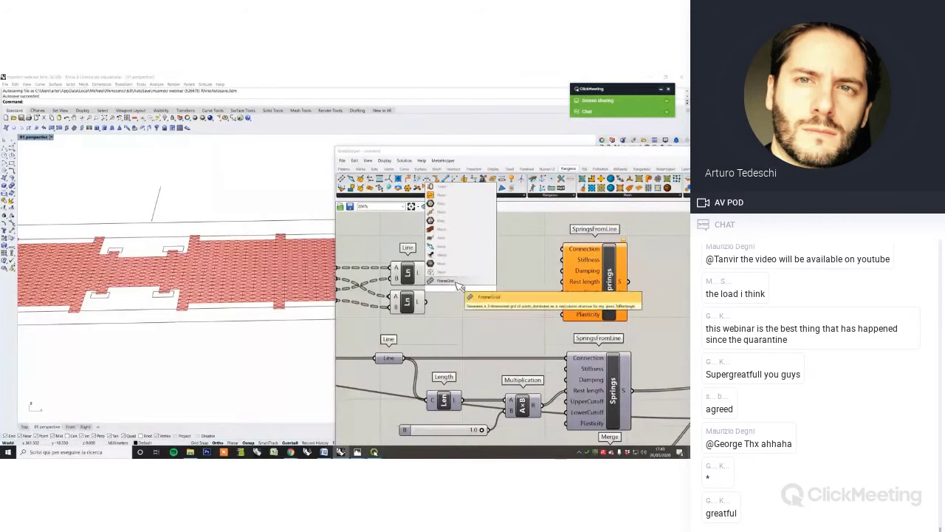
{"action": "key", "text": "BackSpace"}
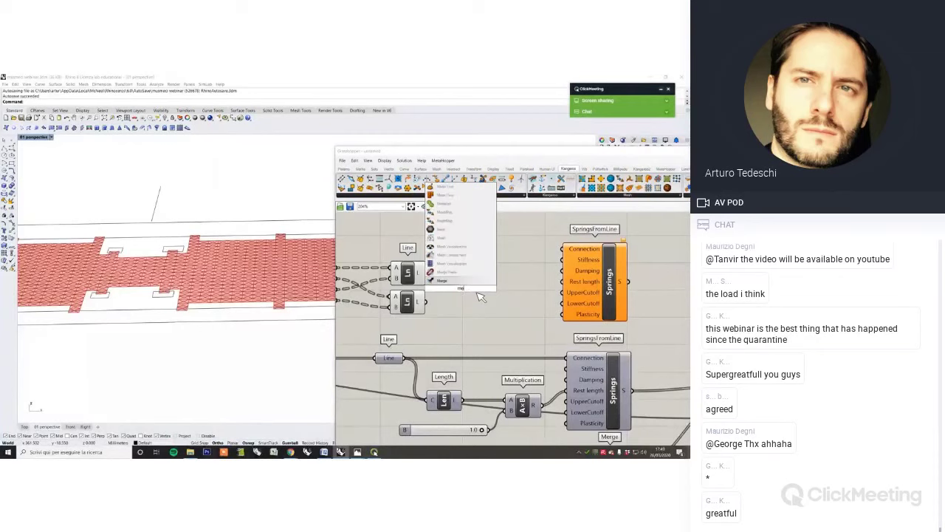
{"action": "type", "text": "r"}
{"action": "left_click", "coordinate": [443, 281]}
{"action": "scroll", "coordinate": [447, 282], "scroll_direction": "up", "scroll_amount": 2}
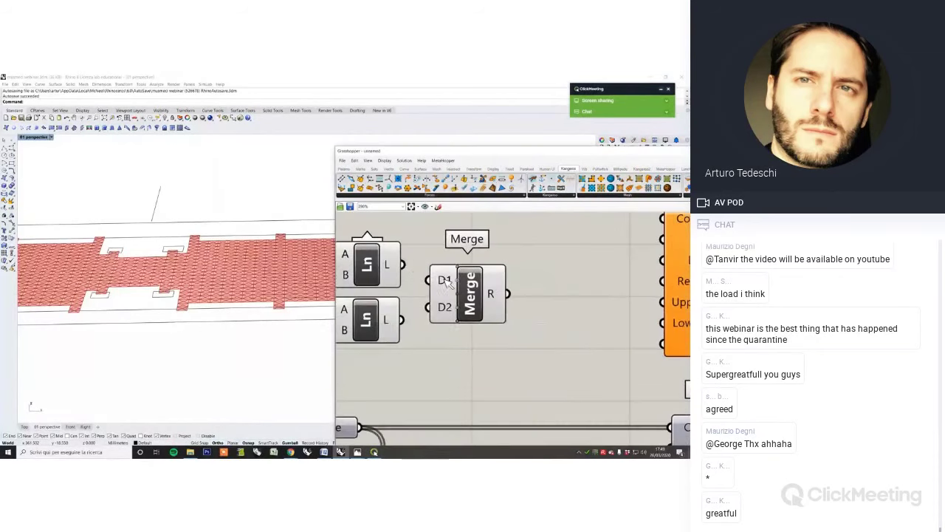
{"action": "left_click_drag", "start_coordinate": [403, 264], "coordinate": [428, 280]}
{"action": "left_click_drag", "start_coordinate": [419, 317], "coordinate": [428, 307]}
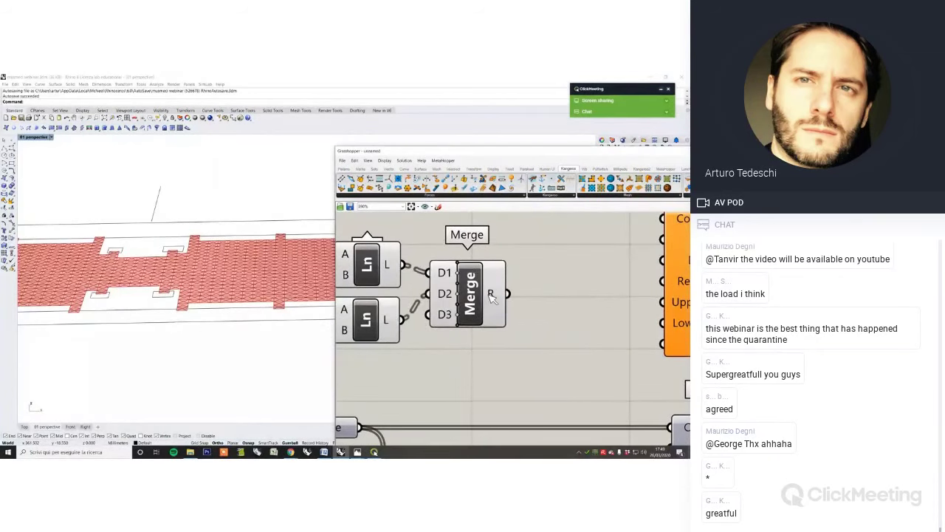
{"action": "right_click", "coordinate": [490, 294]}
{"action": "left_click", "coordinate": [508, 315]}
{"action": "scroll", "coordinate": [454, 292], "scroll_direction": "down", "scroll_amount": 3}
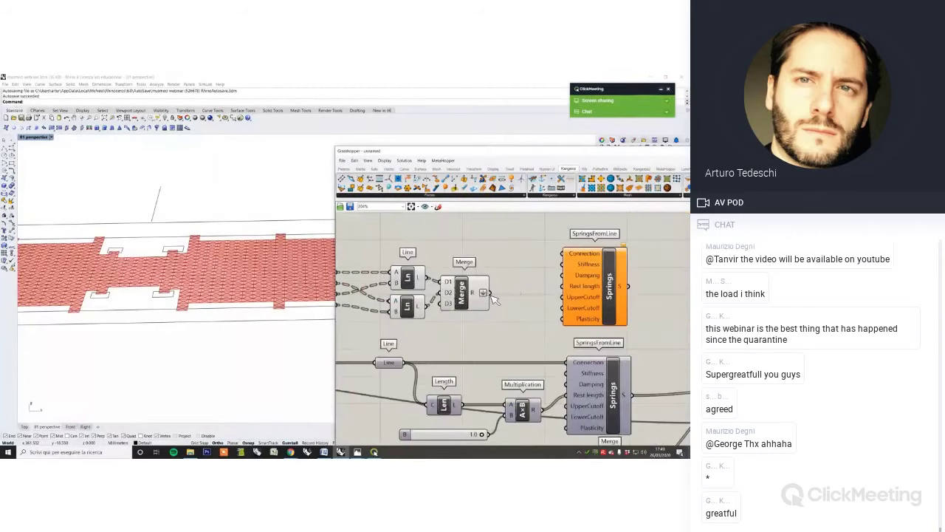
Connect the merged diagonals to the Connection and Rest length inputs of the upper SpringsFromLine
{"action": "left_click_drag", "start_coordinate": [489, 293], "coordinate": [562, 253]}
{"action": "left_click_drag", "start_coordinate": [490, 294], "coordinate": [601, 314]}
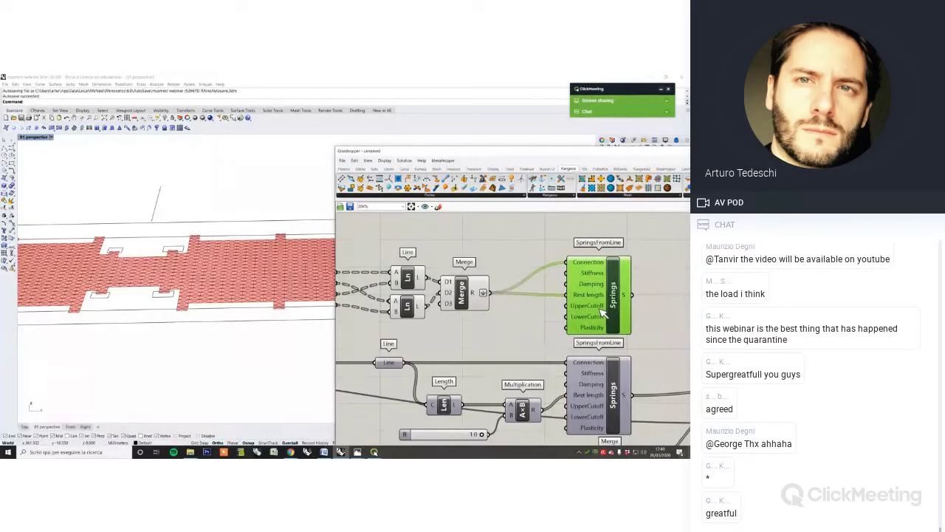
{"action": "left_click", "coordinate": [553, 325]}
Turn off the preview of the two diagonal Line components and their Merge
{"action": "scroll", "coordinate": [543, 319], "scroll_direction": "down", "scroll_amount": 2}
{"action": "left_click_drag", "start_coordinate": [622, 331], "coordinate": [456, 269]}
{"action": "right_click", "coordinate": [458, 244]}
{"action": "left_click", "coordinate": [475, 255]}
{"action": "right_click_drag", "start_coordinate": [622, 302], "coordinate": [562, 271]}
{"action": "left_click", "coordinate": [540, 275]}
Add a Merge component beside the springs and connect both SpringsFromLine outputs to it
{"action": "left_click_drag", "start_coordinate": [577, 261], "coordinate": [574, 261]}
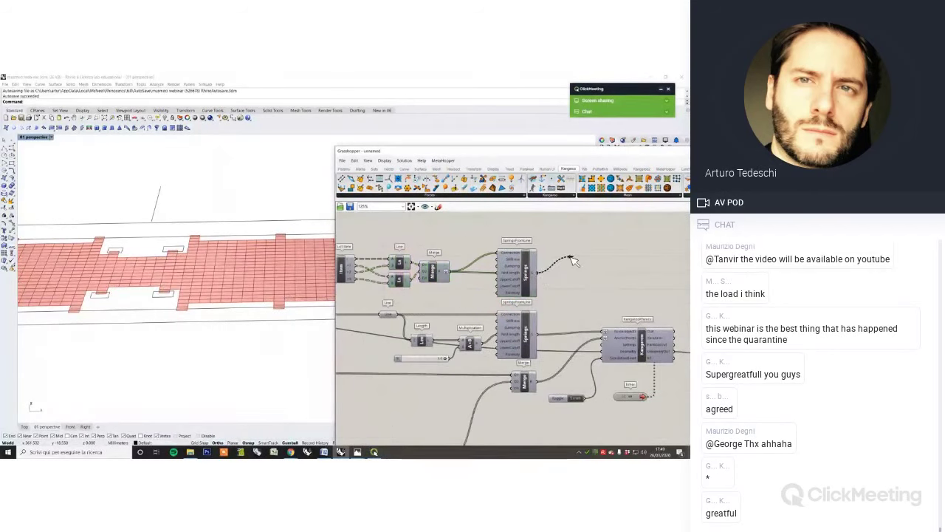
{"action": "double_click", "coordinate": [573, 318]}
{"action": "type", "text": "mesh"}
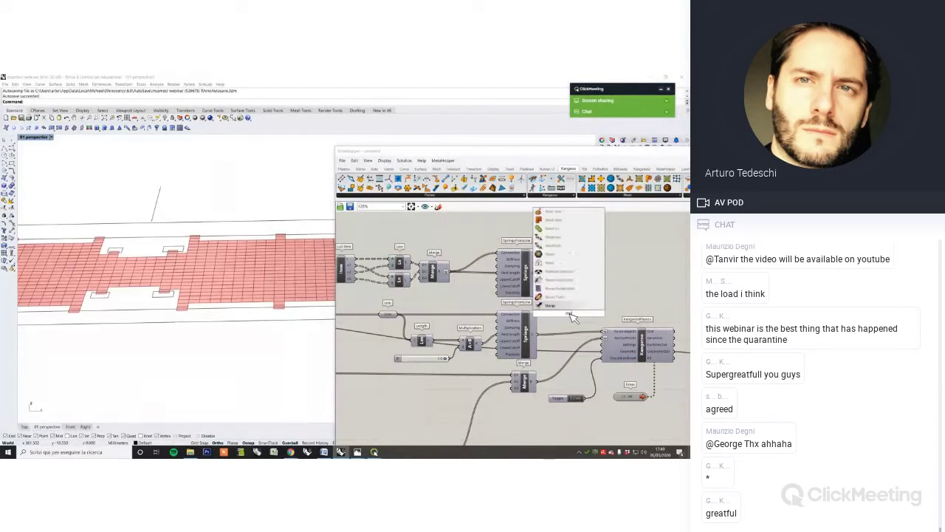
{"action": "type", "text": "g"}
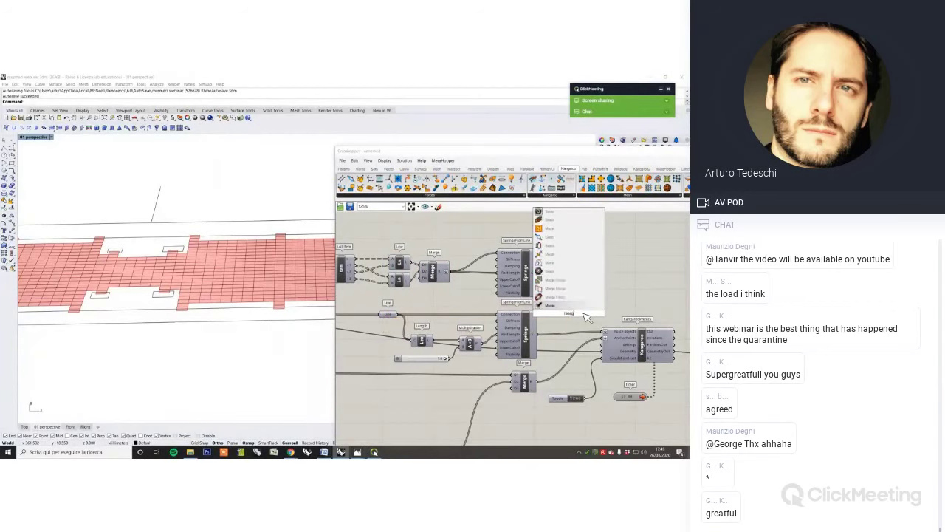
{"action": "left_click", "coordinate": [570, 306]}
{"action": "left_click_drag", "start_coordinate": [565, 311], "coordinate": [563, 291]}
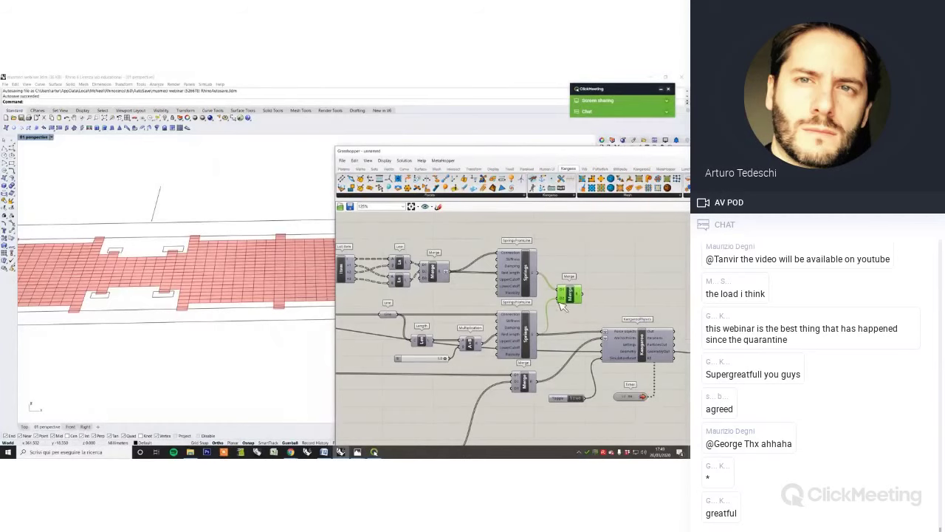
Connect the merged springs to the Force objects input of KangarooPhysics and tidy the Merge component's placement
{"action": "left_click_drag", "start_coordinate": [582, 294], "coordinate": [604, 331]}
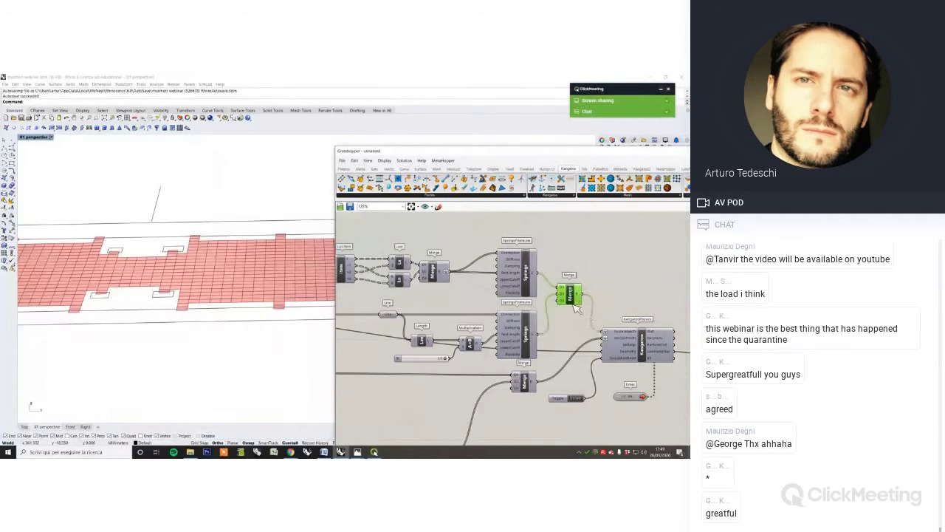
{"action": "left_click_drag", "start_coordinate": [573, 304], "coordinate": [572, 313]}
{"action": "right_click", "coordinate": [583, 270]}
{"action": "left_click", "coordinate": [590, 290]}
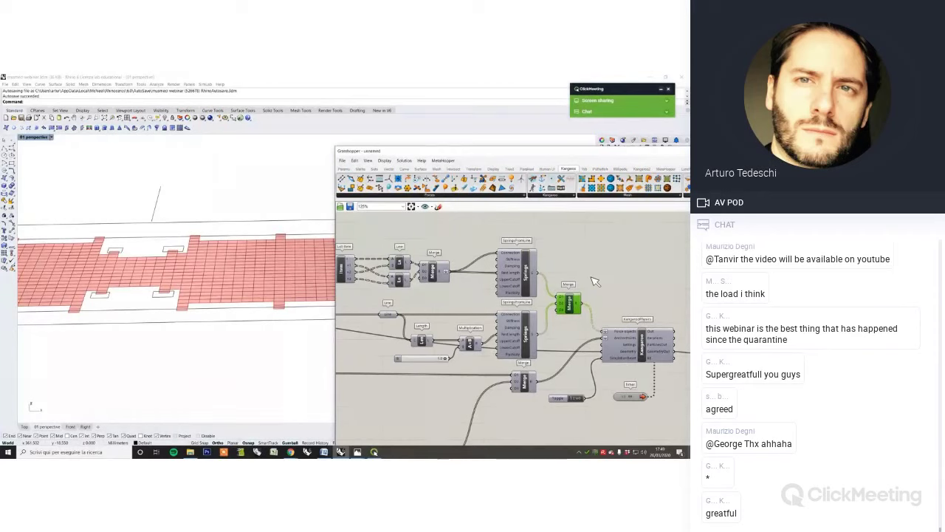
{"action": "left_click", "coordinate": [595, 281]}
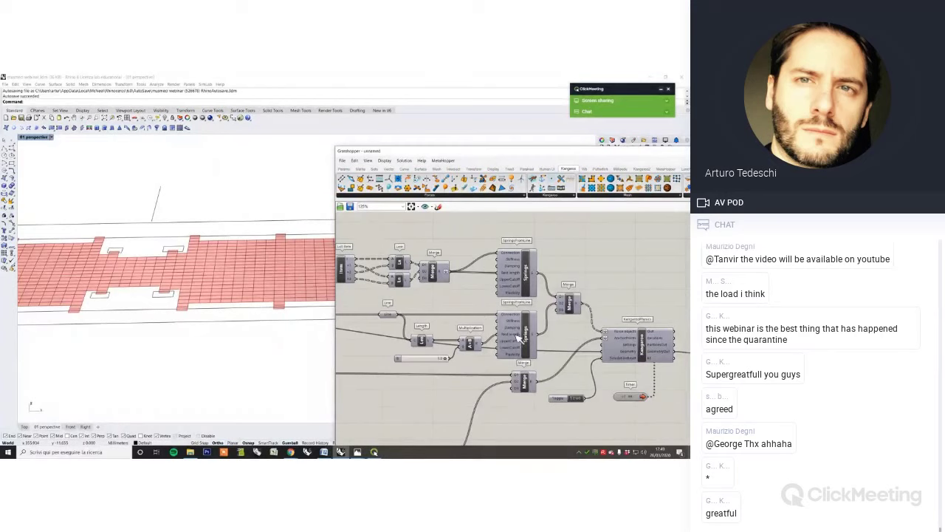
Lower the slider multiplying the edge springs' rest length and examine how the mesh contracts between its anchors
{"action": "mouse_move", "coordinate": [523, 274]}
{"action": "left_click_drag", "start_coordinate": [446, 359], "coordinate": [405, 357]}
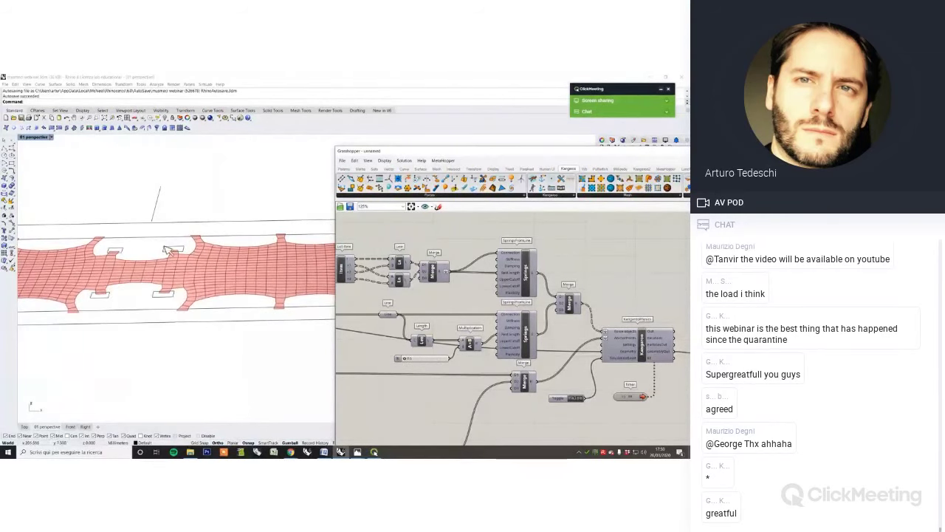
{"action": "right_click_drag", "start_coordinate": [169, 251], "coordinate": [207, 334]}
{"action": "scroll", "coordinate": [195, 333], "scroll_direction": "up", "scroll_amount": 3}
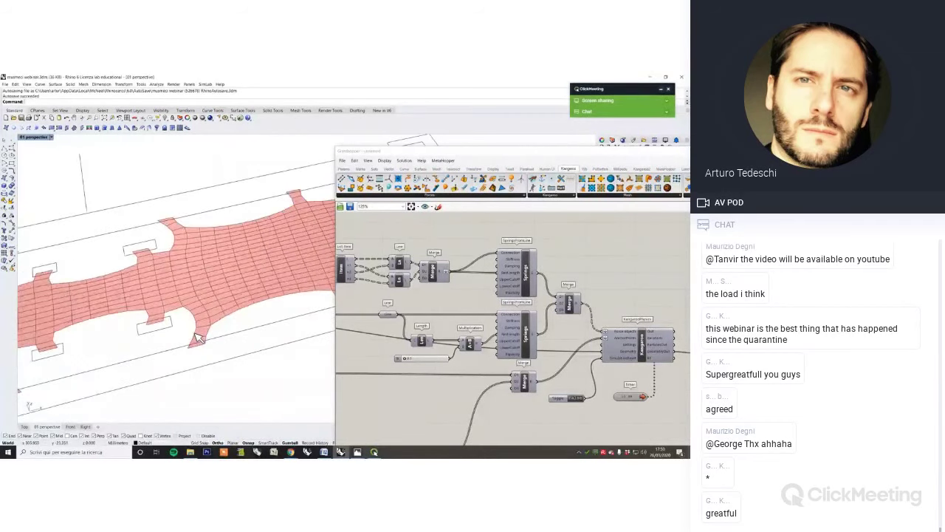
{"action": "scroll", "coordinate": [198, 338], "scroll_direction": "up", "scroll_amount": 3}
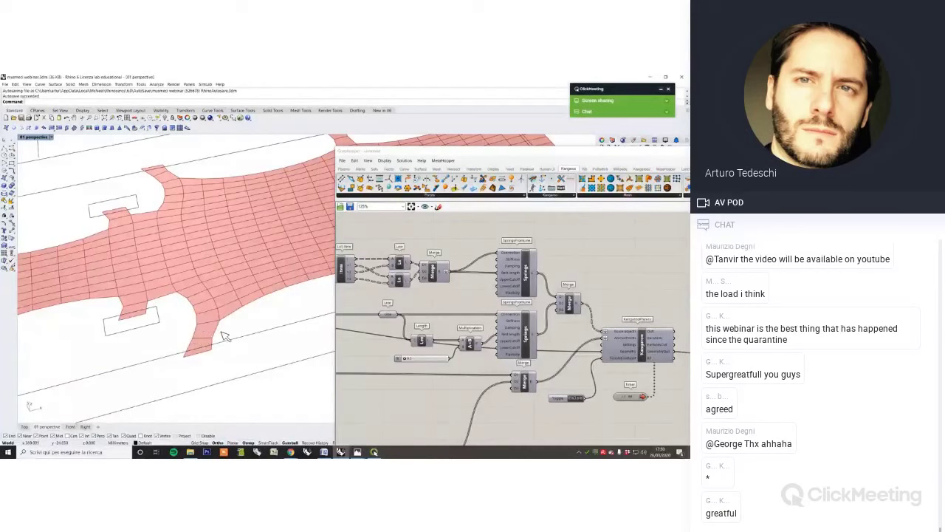
{"action": "scroll", "coordinate": [262, 252], "scroll_direction": "down", "scroll_amount": 5}
{"action": "right_click_drag", "start_coordinate": [255, 253], "coordinate": [184, 331]}
{"action": "scroll", "coordinate": [199, 322], "scroll_direction": "down", "scroll_amount": 2}
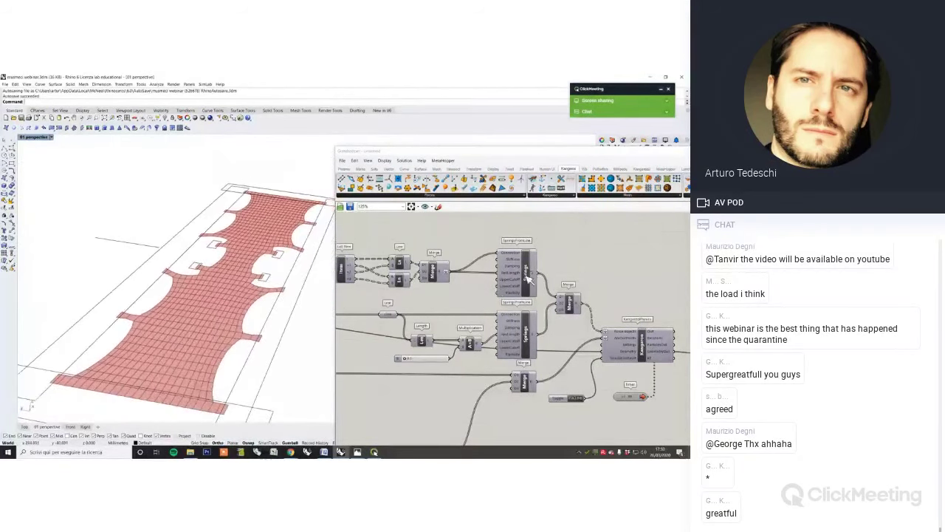
Place the Factor slider closer to Unit Z and restart the Kangaroo simulation with the Boolean toggle
{"action": "scroll", "coordinate": [501, 284], "scroll_direction": "up", "scroll_amount": 4}
{"action": "scroll", "coordinate": [502, 283], "scroll_direction": "down", "scroll_amount": 4}
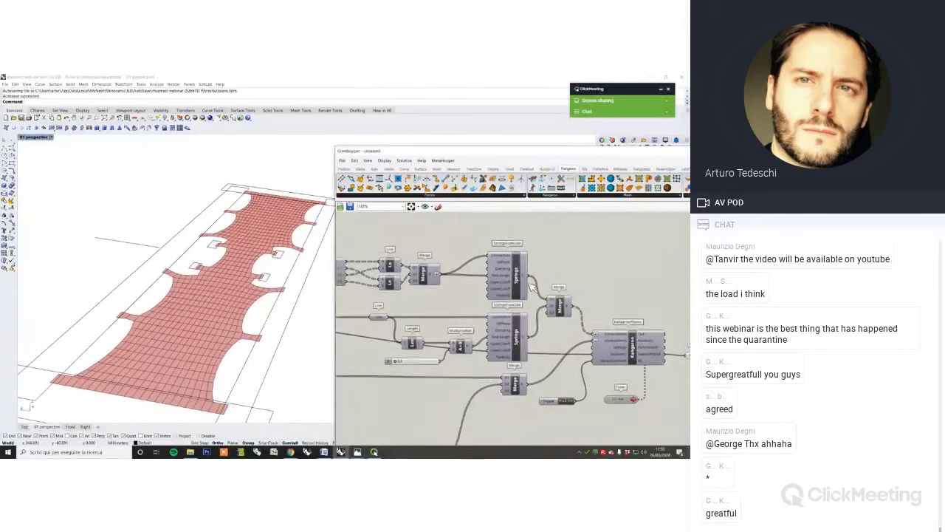
{"action": "right_click_drag", "start_coordinate": [462, 432], "coordinate": [557, 323]}
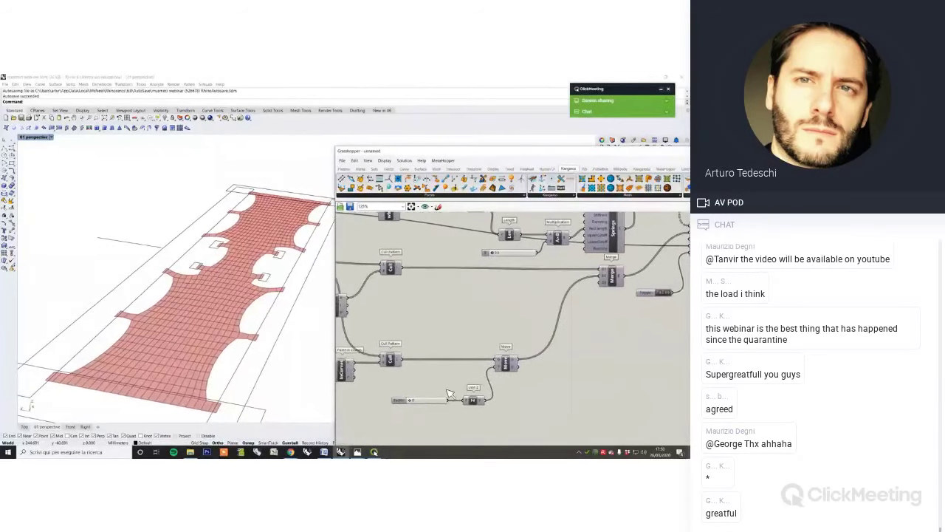
{"action": "left_click_drag", "start_coordinate": [426, 405], "coordinate": [424, 393]}
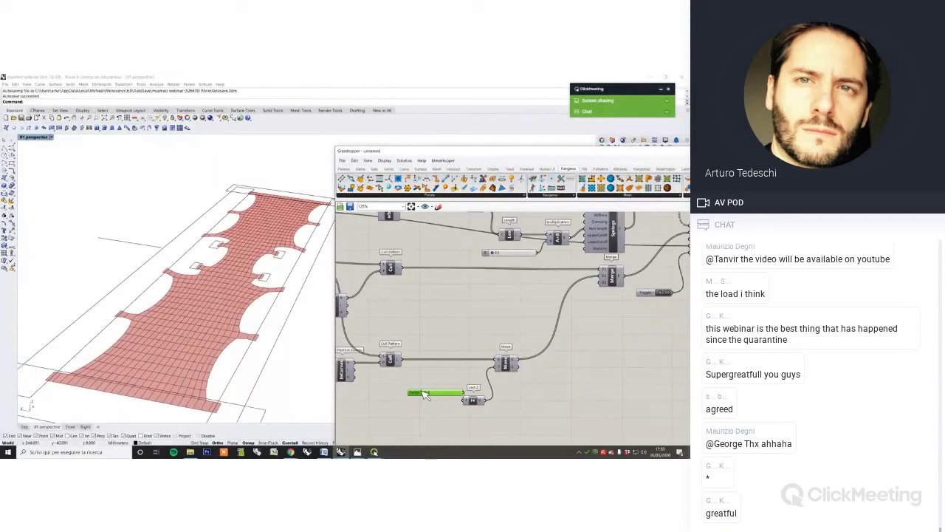
{"action": "double_click", "coordinate": [664, 294]}
{"action": "double_click", "coordinate": [664, 293]}
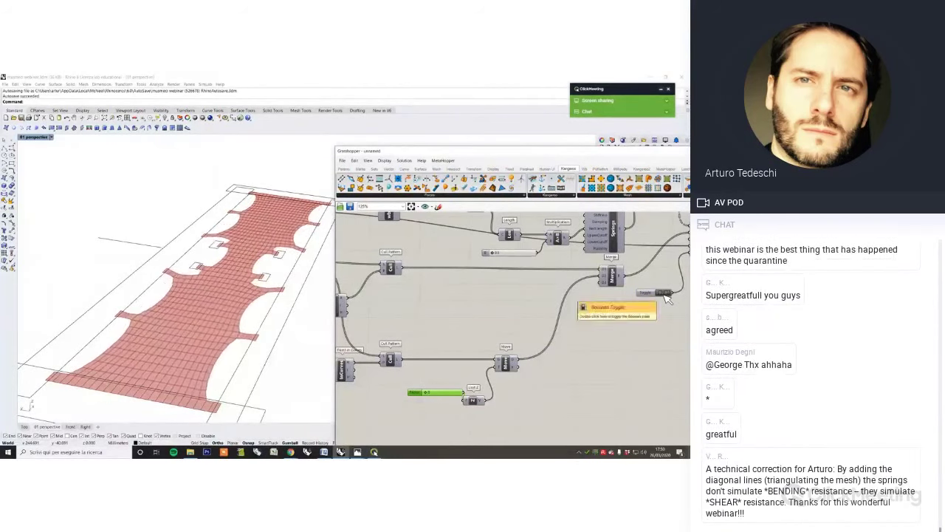
Set the Unit Z Factor slider to 30 to move the culled anchor points vertically
{"action": "right_click_drag", "start_coordinate": [300, 292], "coordinate": [272, 279]}
{"action": "scroll", "coordinate": [591, 322], "scroll_direction": "down", "scroll_amount": 3}
{"action": "scroll", "coordinate": [481, 354], "scroll_direction": "up", "scroll_amount": 4}
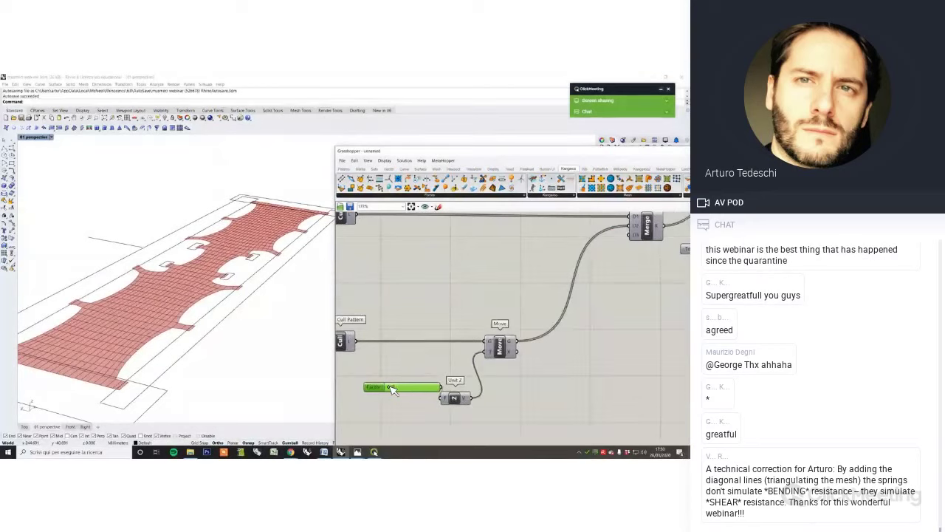
{"action": "left_click_drag", "start_coordinate": [390, 386], "coordinate": [455, 390]}
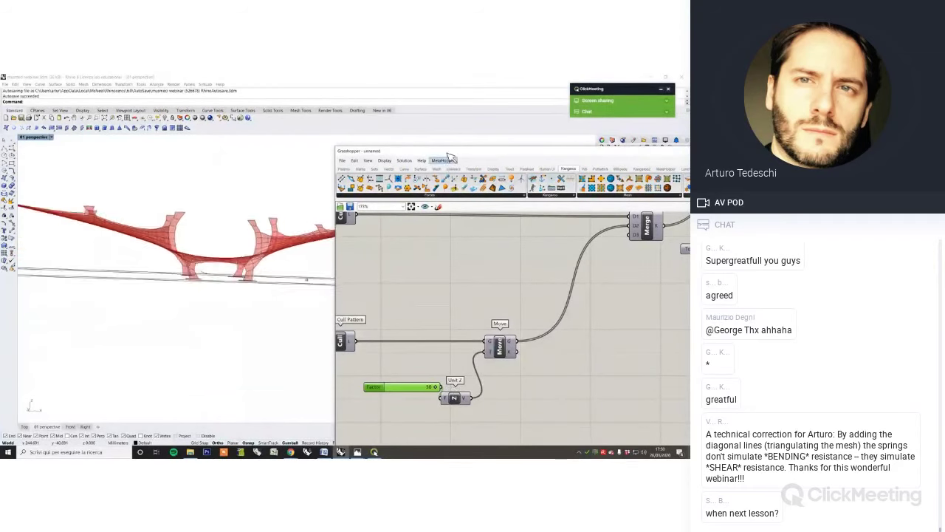
{"action": "left_click_drag", "start_coordinate": [451, 152], "coordinate": [554, 195]}
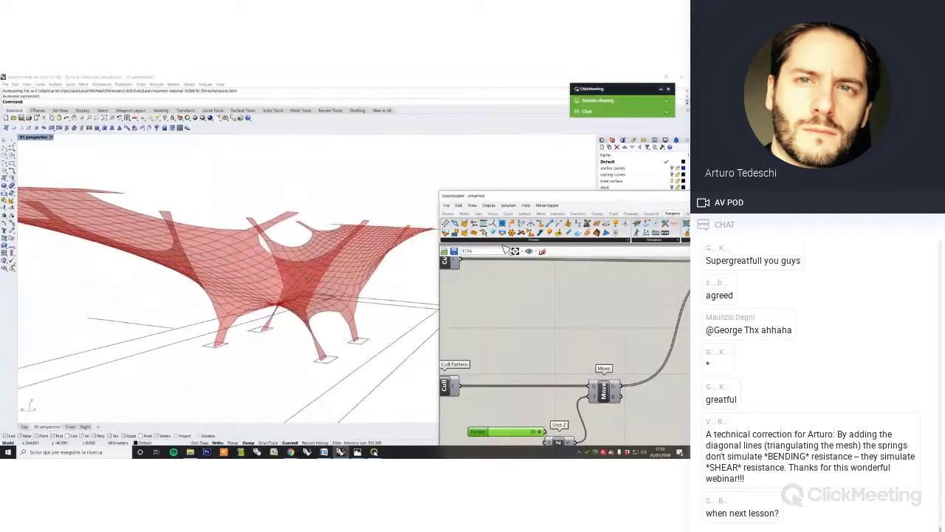
{"action": "scroll", "coordinate": [312, 331], "scroll_direction": "up", "scroll_amount": 4}
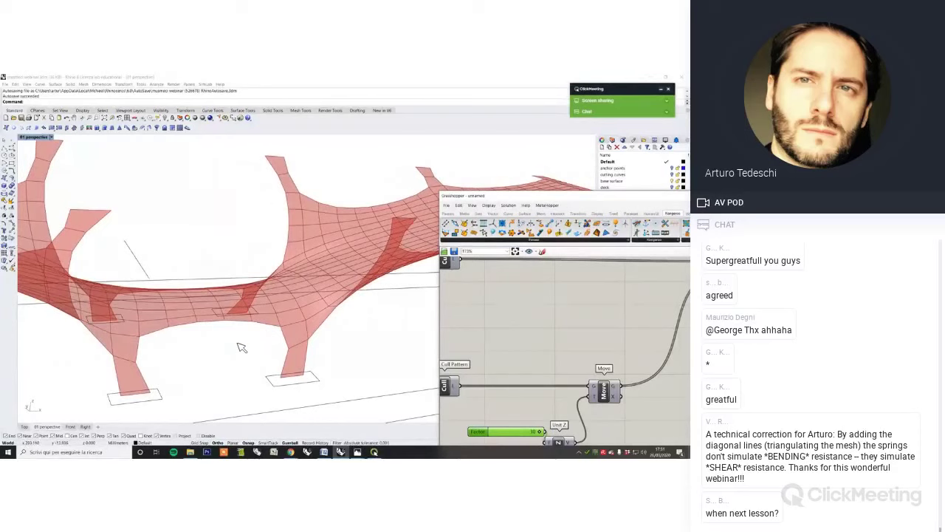
{"action": "right_click_drag", "start_coordinate": [266, 367], "coordinate": [310, 334]}
{"action": "scroll", "coordinate": [291, 357], "scroll_direction": "down", "scroll_amount": 3}
Add a Weaverbird's Catmull-Clark Subdivision component after the Mesh parameter fed by KangarooPhysics
{"action": "left_click_drag", "start_coordinate": [615, 197], "coordinate": [441, 182]}
{"action": "left_click", "coordinate": [441, 199]}
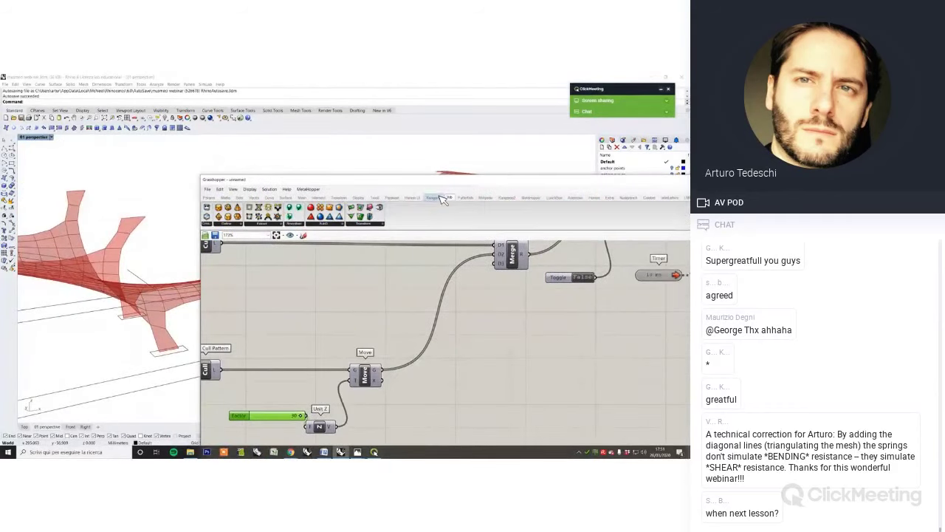
{"action": "left_click", "coordinate": [365, 224]}
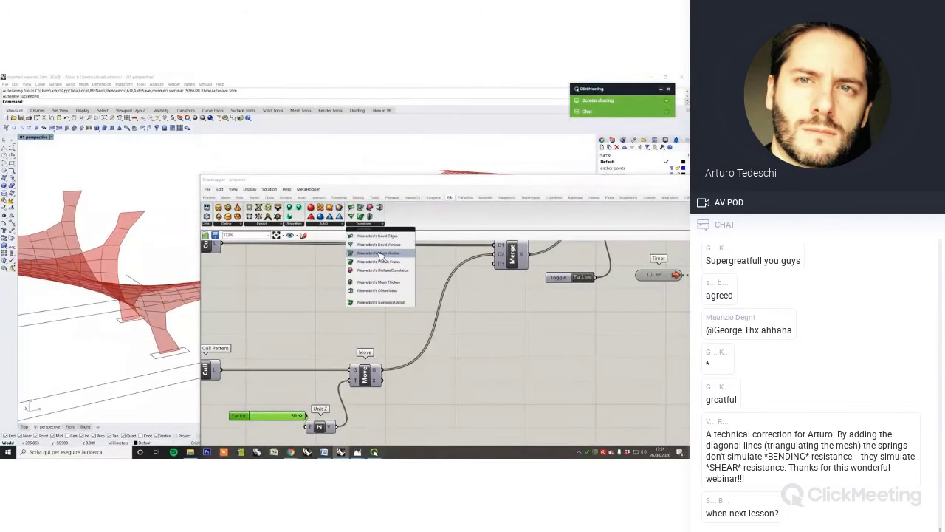
{"action": "left_click", "coordinate": [329, 224]}
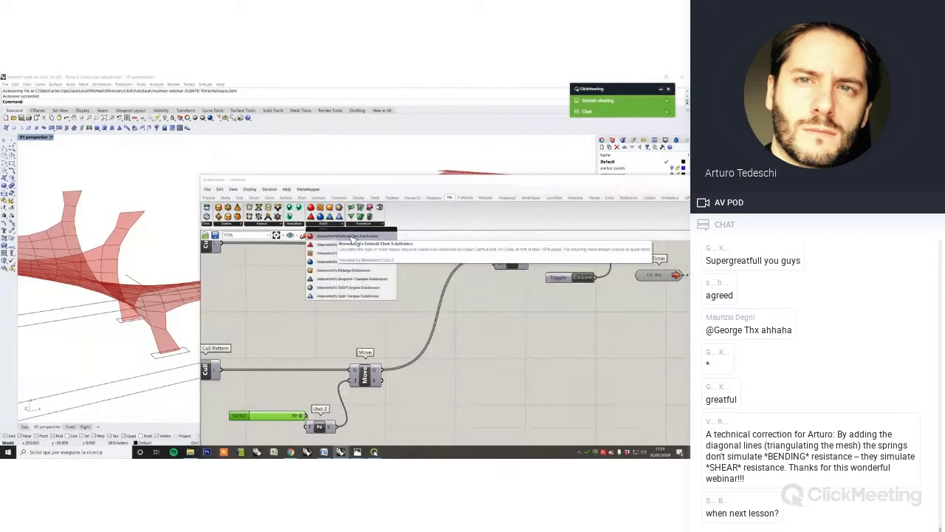
{"action": "left_click", "coordinate": [350, 236]}
{"action": "scroll", "coordinate": [427, 301], "scroll_direction": "down", "scroll_amount": 5}
{"action": "scroll", "coordinate": [572, 283], "scroll_direction": "up", "scroll_amount": 8}
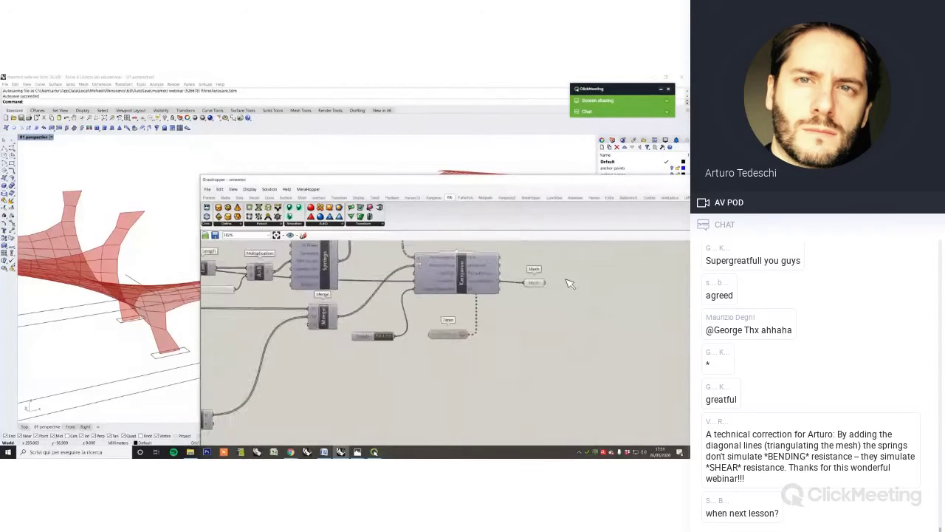
{"action": "left_click", "coordinate": [588, 292]}
Connect the Mesh parameter to the M input of Catmull-Clark Subdivision and turn off the Mesh preview
{"action": "right_click_drag", "start_coordinate": [538, 300], "coordinate": [505, 338]}
{"action": "left_click_drag", "start_coordinate": [454, 321], "coordinate": [527, 298]}
{"action": "left_click", "coordinate": [452, 331]}
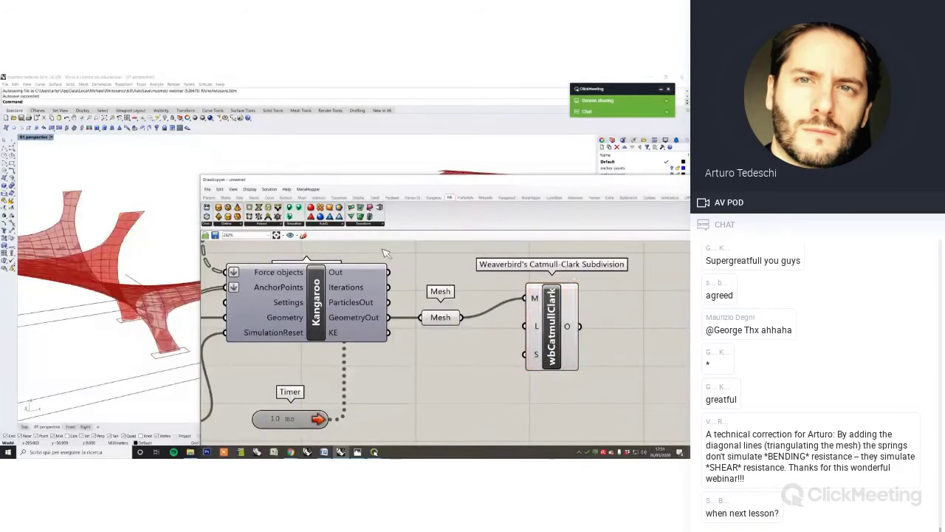
{"action": "left_click", "coordinate": [441, 317]}
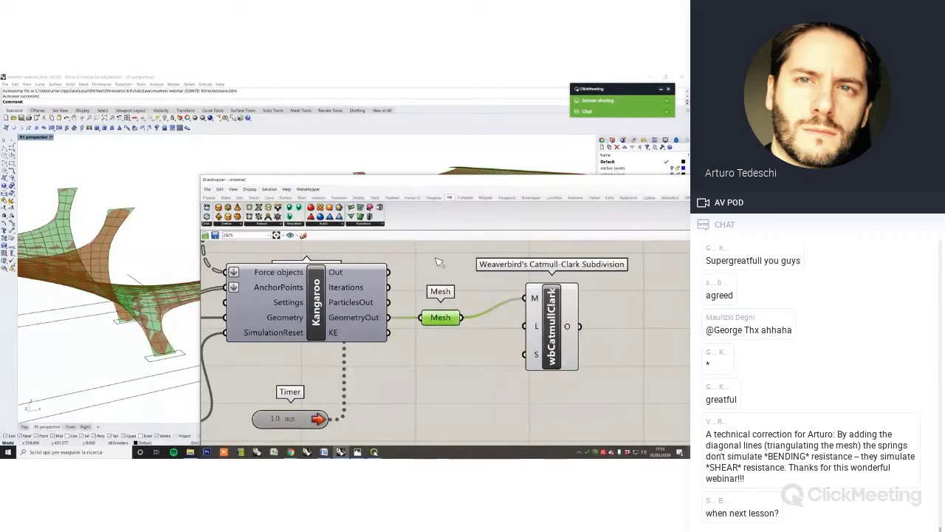
{"action": "left_click_drag", "start_coordinate": [316, 178], "coordinate": [497, 176]}
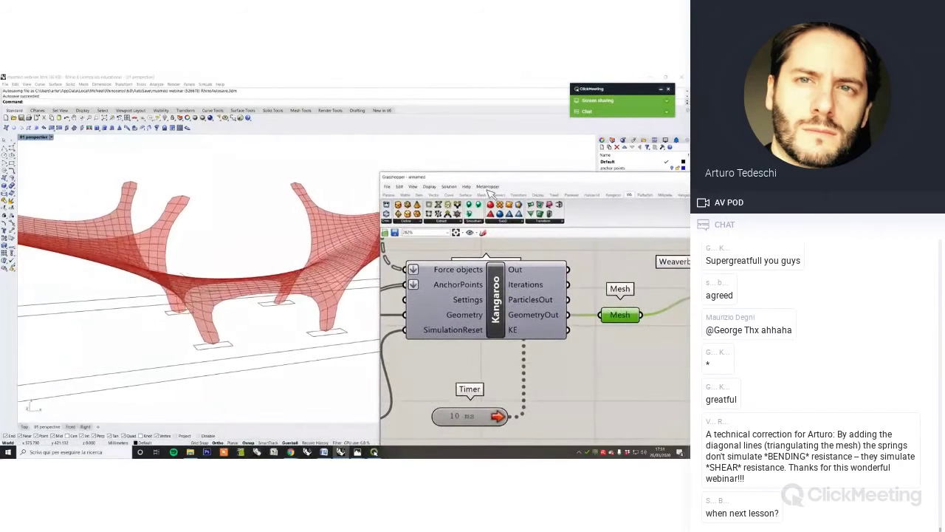
{"action": "right_click_drag", "start_coordinate": [330, 279], "coordinate": [310, 294]}
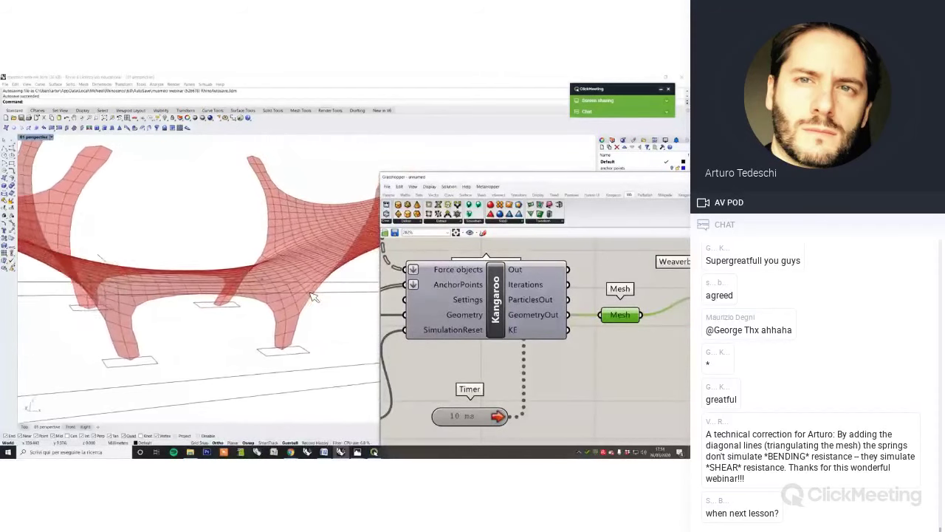
{"action": "right_click_drag", "start_coordinate": [510, 336], "coordinate": [371, 329]}
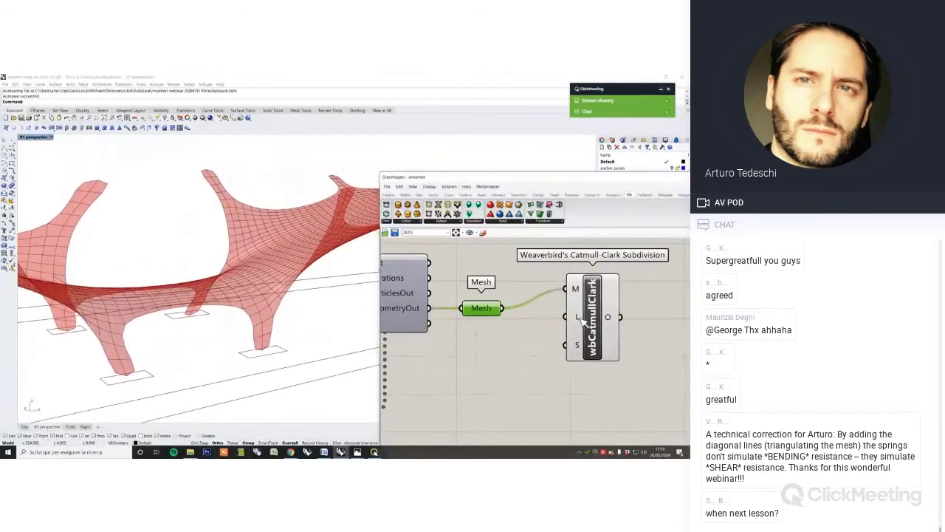
Add a number slider with value 2 and connect it to the L input of Catmull-Clark Subdivision
{"action": "left_click_drag", "start_coordinate": [591, 322], "coordinate": [637, 341]}
{"action": "double_click", "coordinate": [533, 353]}
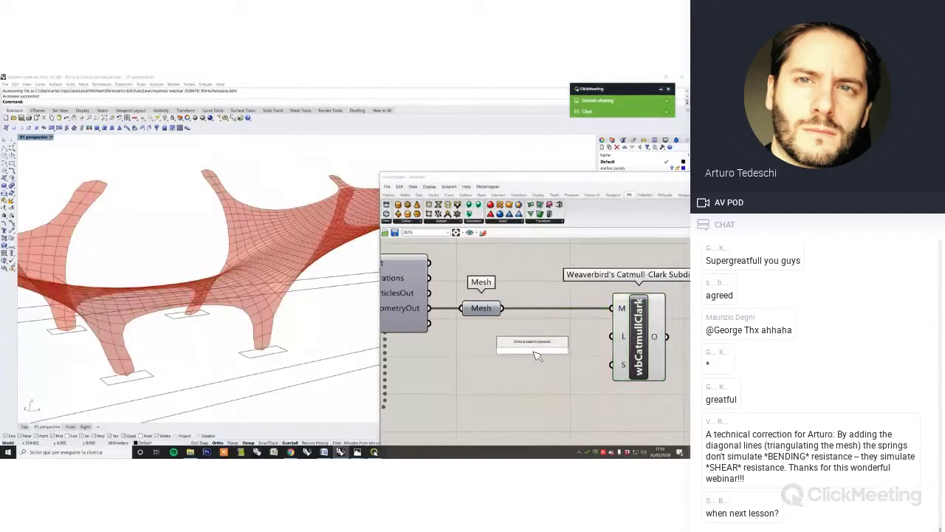
{"action": "type", "text": "2"}
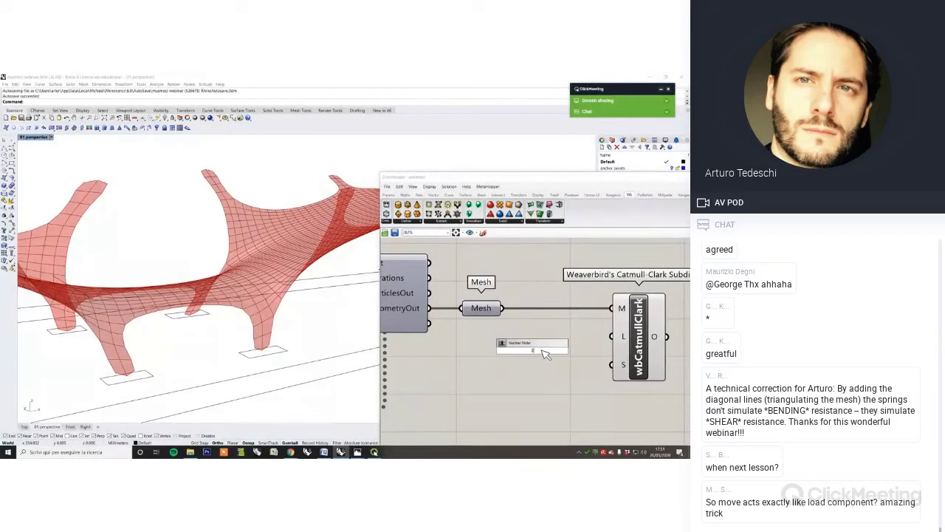
{"action": "key", "text": "Return"}
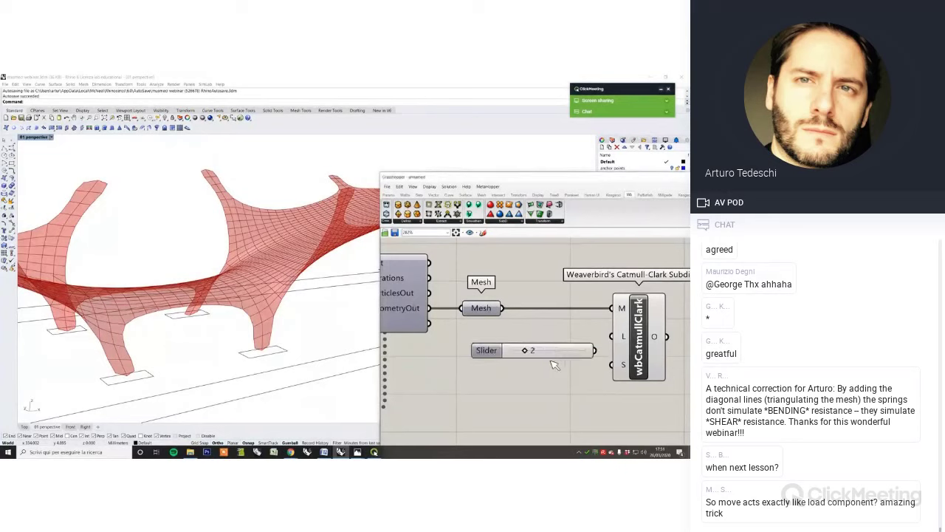
{"action": "left_click_drag", "start_coordinate": [629, 367], "coordinate": [647, 367]}
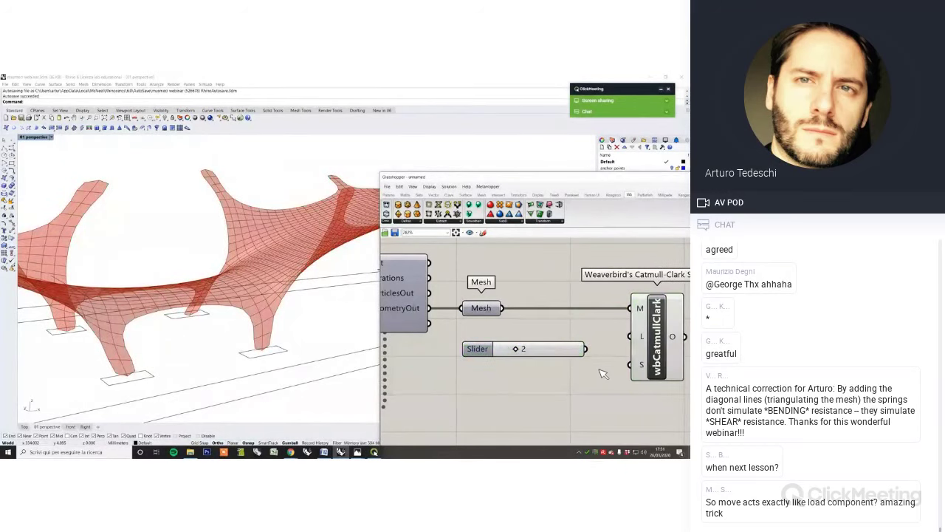
{"action": "left_click_drag", "start_coordinate": [587, 349], "coordinate": [628, 338]}
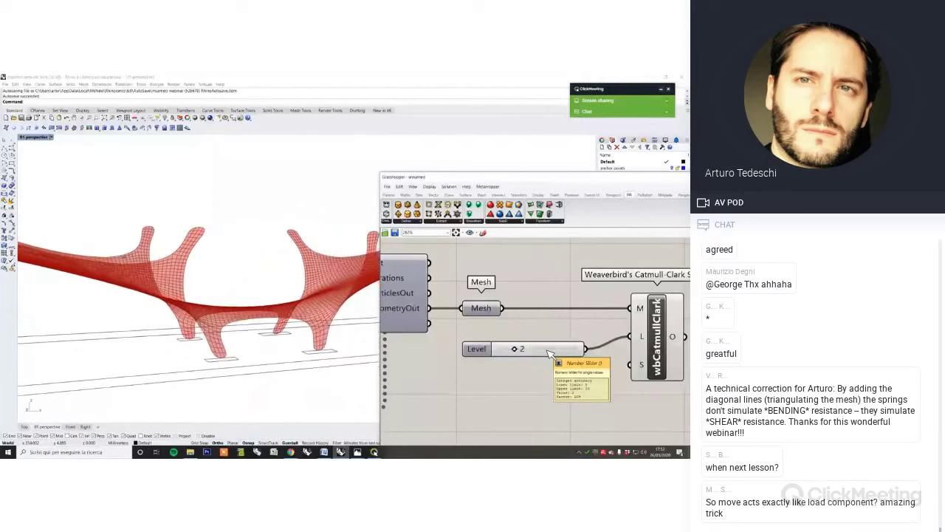
Set the S input of Catmull-Clark Subdivision to Fixed and check the mesh edges
{"action": "scroll", "coordinate": [647, 369], "scroll_direction": "up", "scroll_amount": 2}
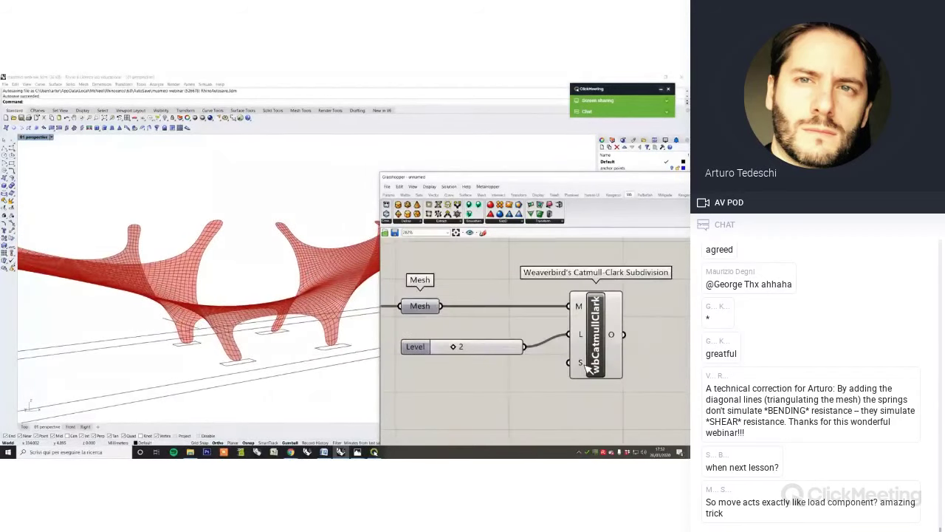
{"action": "right_click", "coordinate": [582, 362]}
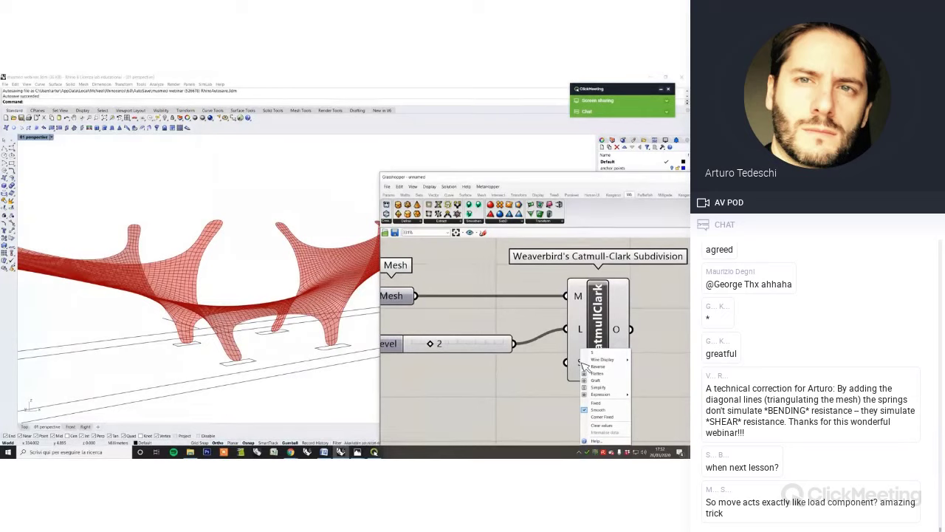
{"action": "left_click", "coordinate": [533, 397]}
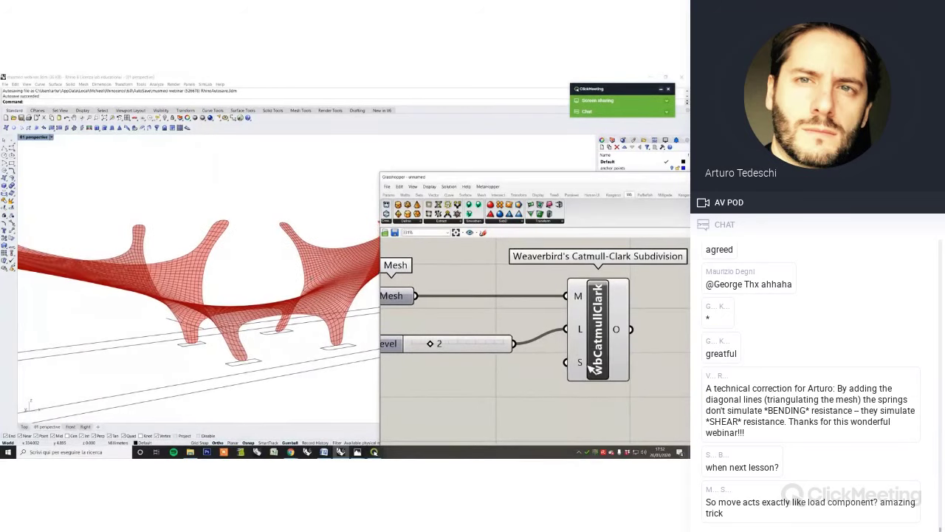
{"action": "right_click_drag", "start_coordinate": [577, 374], "coordinate": [592, 362]}
{"action": "right_click", "coordinate": [595, 352]}
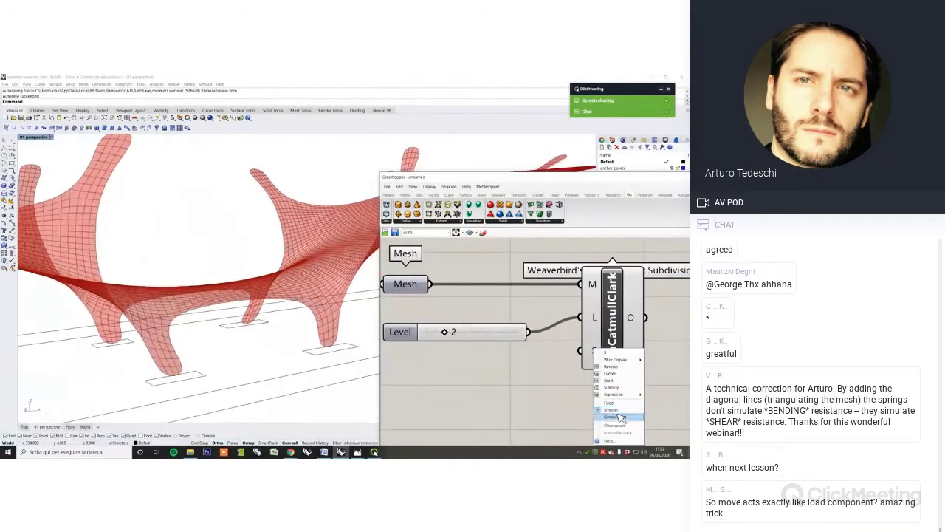
{"action": "left_click", "coordinate": [619, 409]}
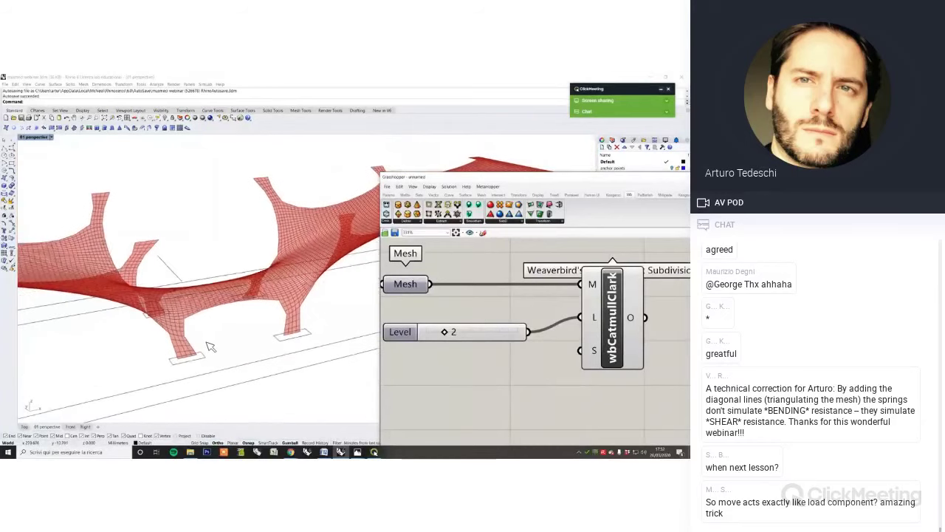
{"action": "right_click_drag", "start_coordinate": [210, 347], "coordinate": [260, 303]}
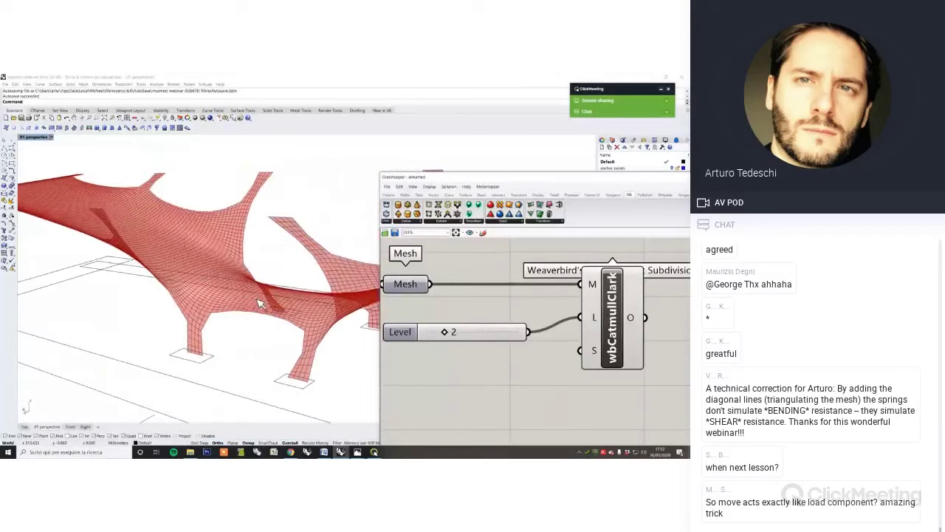
Set the S input of Catmull-Clark Subdivision to Corner Fixed
{"action": "right_click", "coordinate": [595, 353]}
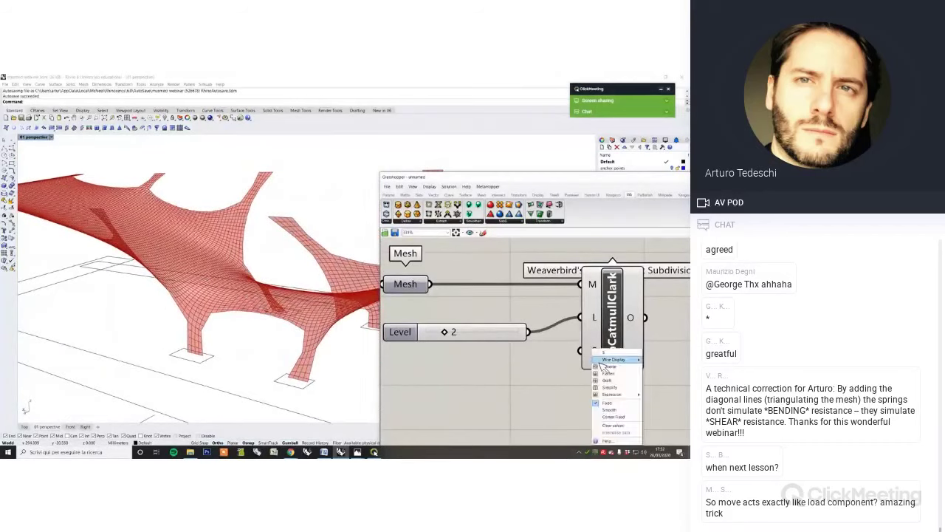
{"action": "left_click", "coordinate": [625, 418]}
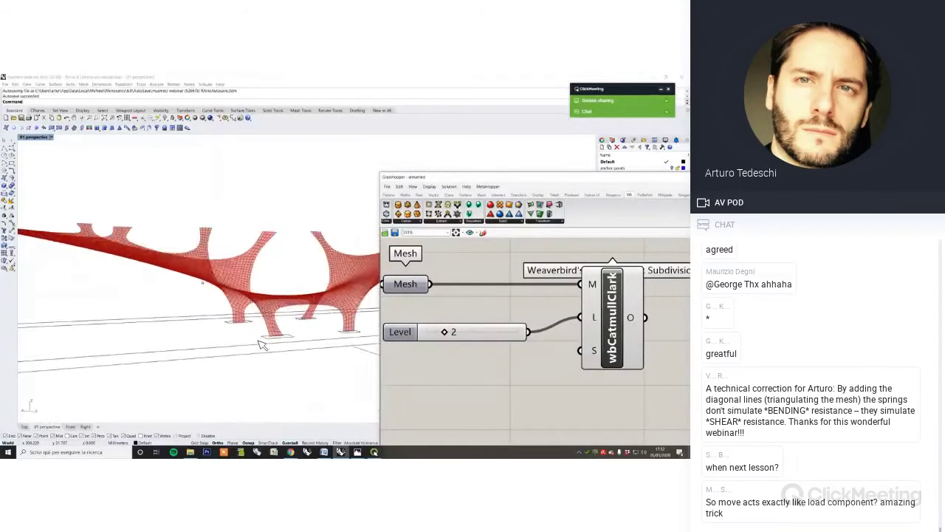
{"action": "left_click_drag", "start_coordinate": [467, 174], "coordinate": [455, 156]}
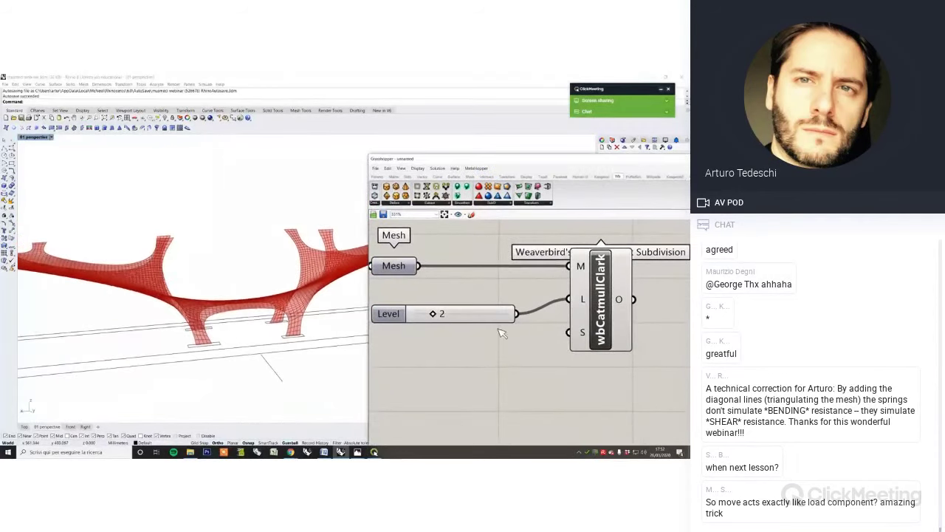
Reset the Kangaroo simulation with its Boolean toggle and restart it from the flat mesh
{"action": "scroll", "coordinate": [562, 347], "scroll_direction": "down", "scroll_amount": 5}
{"action": "scroll", "coordinate": [528, 369], "scroll_direction": "up", "scroll_amount": 5}
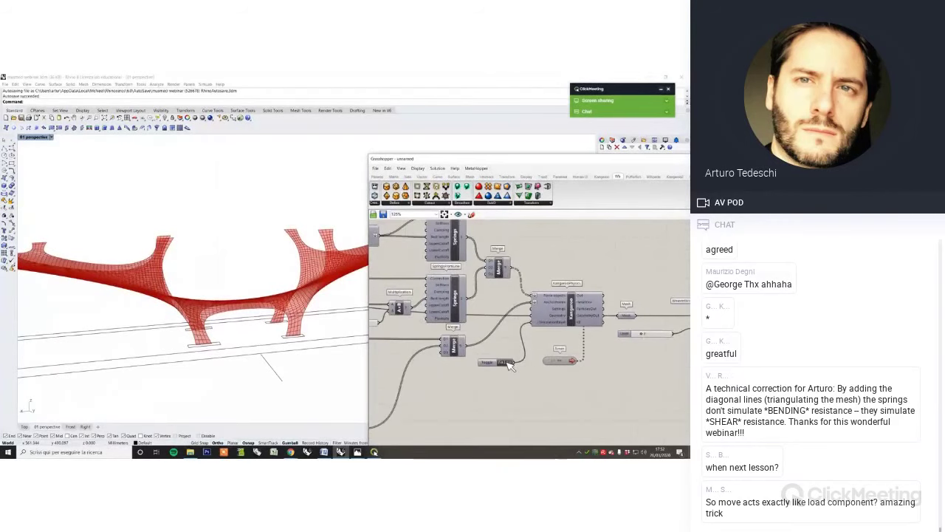
{"action": "double_click", "coordinate": [506, 362]}
{"action": "scroll", "coordinate": [517, 356], "scroll_direction": "down", "scroll_amount": 2}
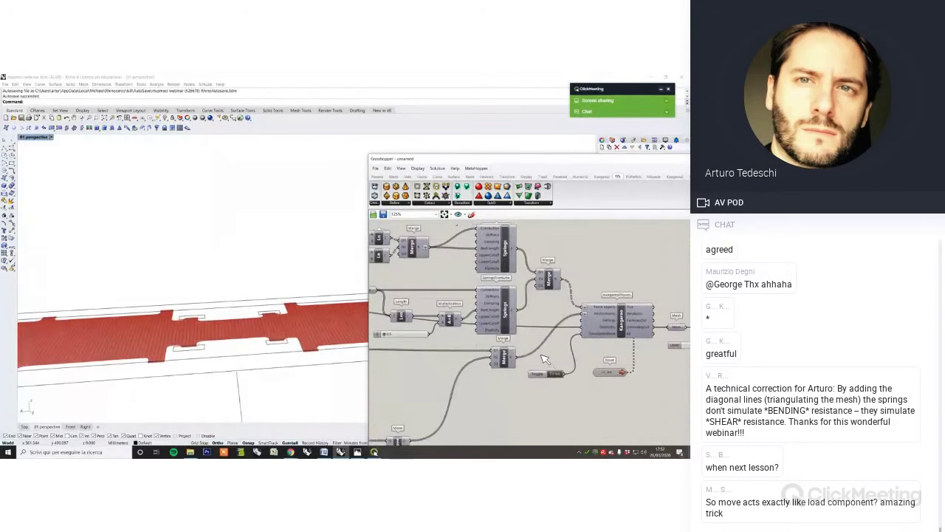
{"action": "scroll", "coordinate": [541, 344], "scroll_direction": "up", "scroll_amount": 2}
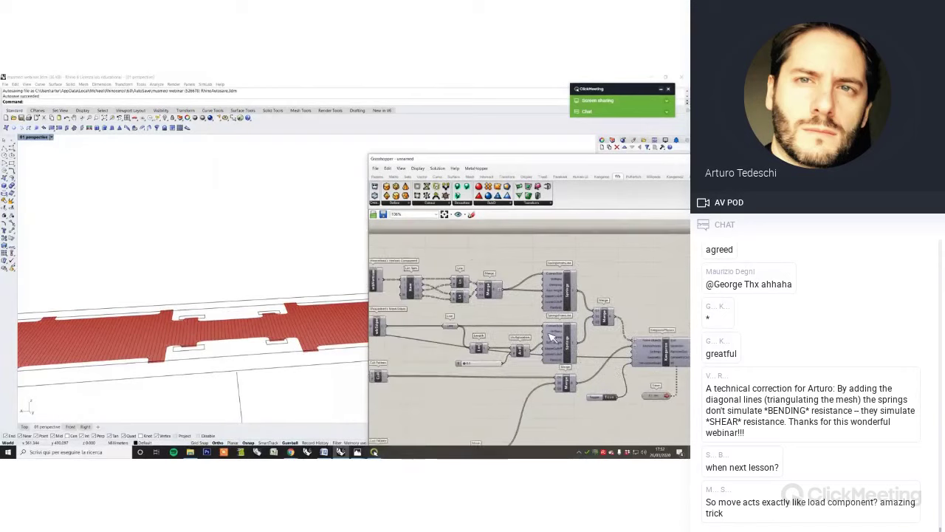
{"action": "scroll", "coordinate": [550, 341], "scroll_direction": "down", "scroll_amount": 3}
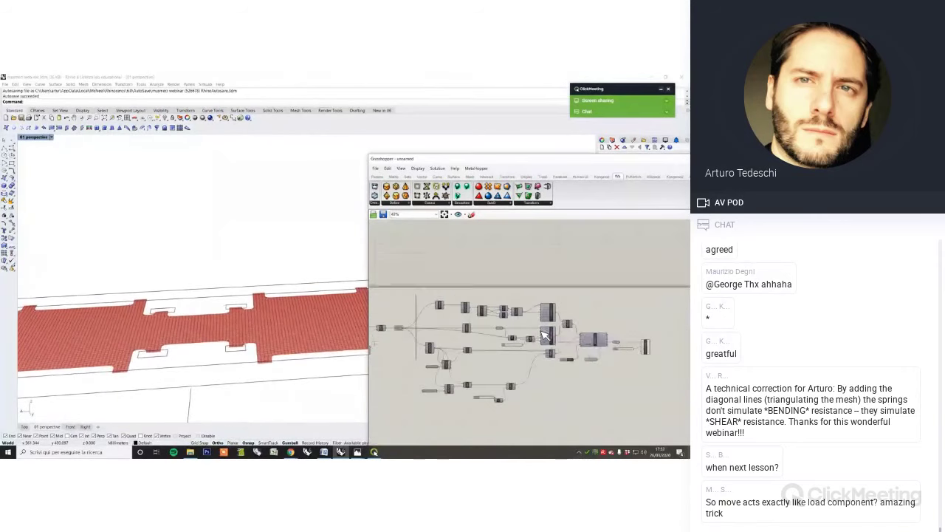
{"action": "scroll", "coordinate": [565, 358], "scroll_direction": "up", "scroll_amount": 1}
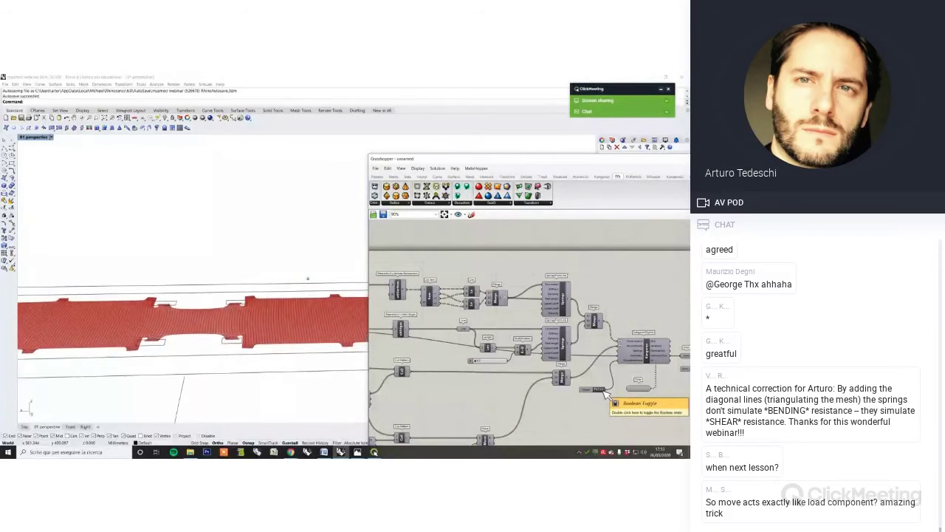
{"action": "right_click_drag", "start_coordinate": [558, 390], "coordinate": [578, 345]}
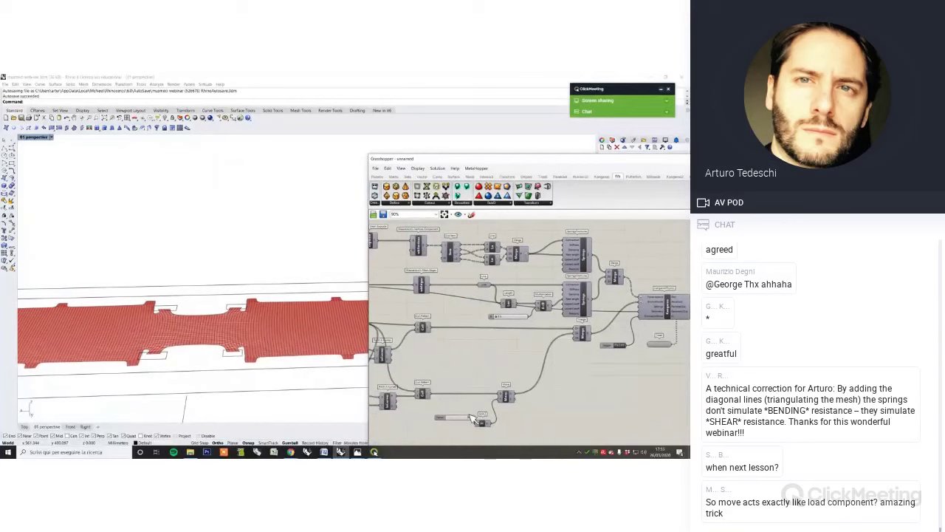
Set the Factor slider of the anchors' Unit Z vector to 0 and rerun the simulation from the reset mesh
{"action": "scroll", "coordinate": [470, 416], "scroll_direction": "up", "scroll_amount": 3}
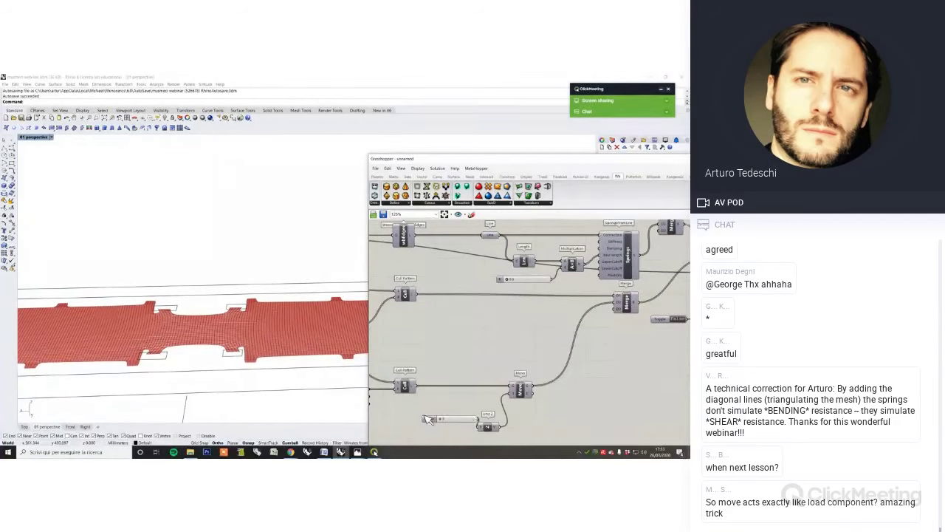
{"action": "scroll", "coordinate": [434, 402], "scroll_direction": "down", "scroll_amount": 3}
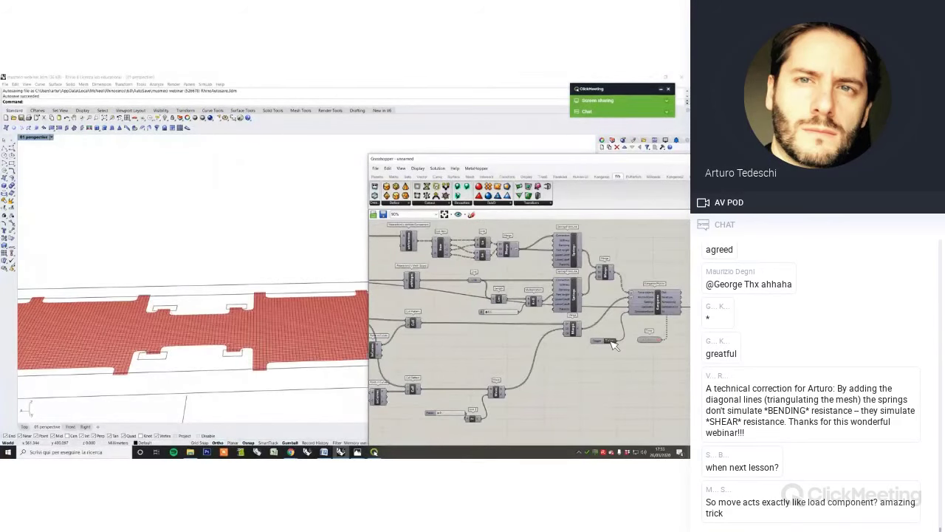
{"action": "scroll", "coordinate": [470, 403], "scroll_direction": "up", "scroll_amount": 2}
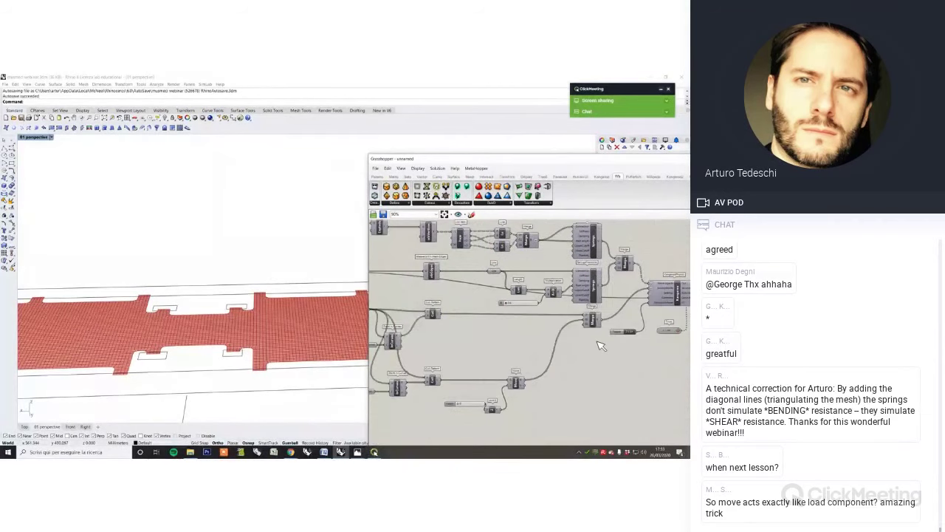
{"action": "double_click", "coordinate": [634, 330]}
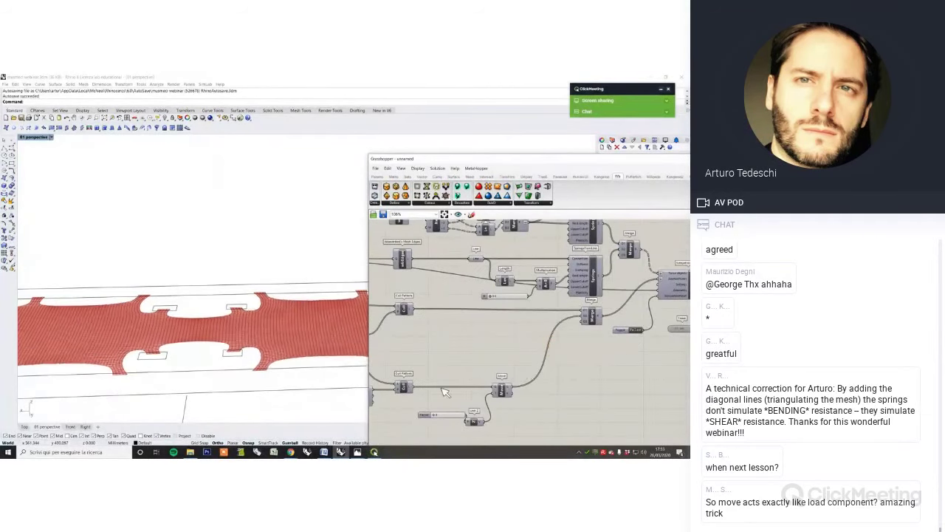
Raise the Unit Z Factor slider to 30 while the simulation runs to lift the moved anchor points
{"action": "scroll", "coordinate": [447, 418], "scroll_direction": "up", "scroll_amount": 2}
{"action": "left_click", "coordinate": [446, 418]}
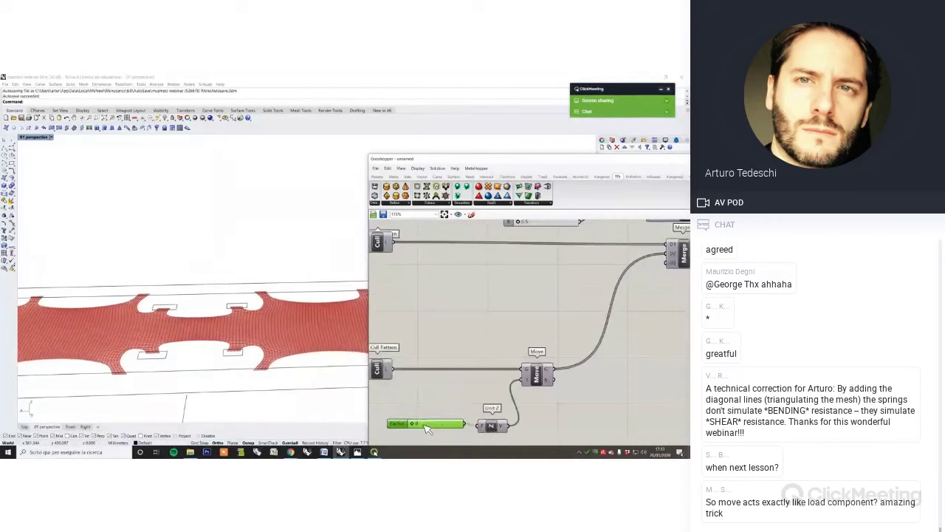
{"action": "scroll", "coordinate": [427, 429], "scroll_direction": "up", "scroll_amount": 2}
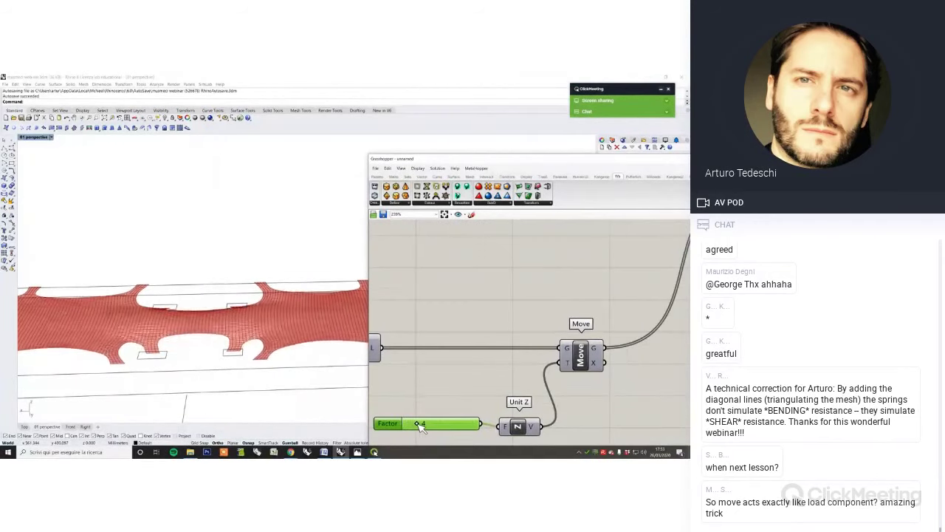
{"action": "left_click_drag", "start_coordinate": [412, 428], "coordinate": [476, 424]}
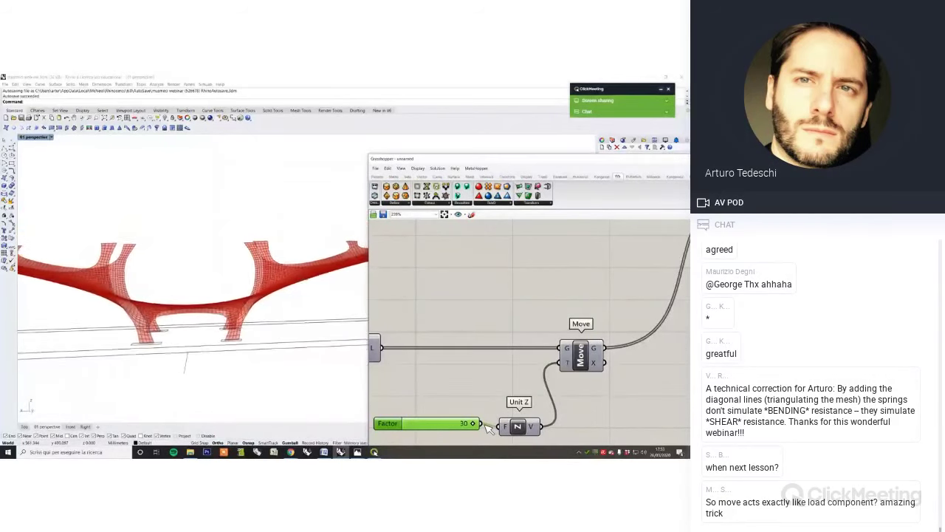
{"action": "scroll", "coordinate": [486, 428], "scroll_direction": "down", "scroll_amount": 4}
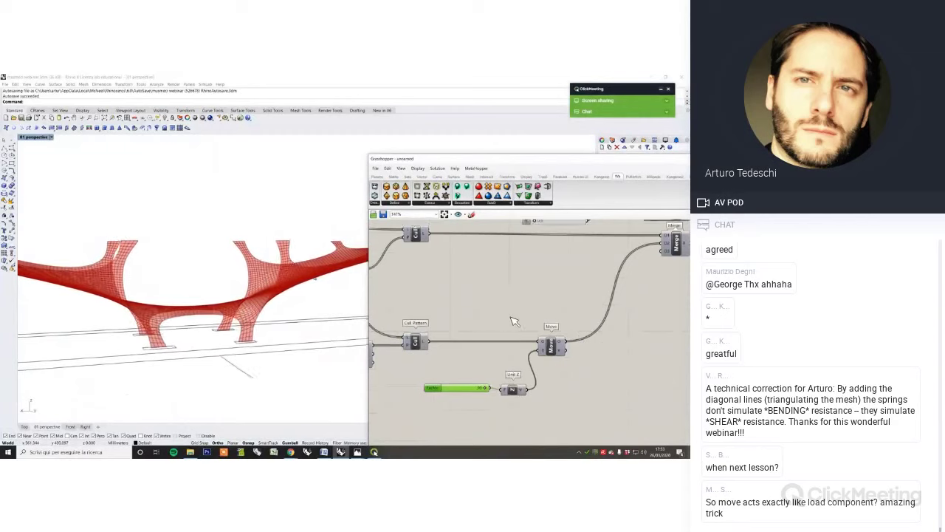
Add a number slider with value 1000 beside the SpringsFromLine component of the diagonal lines
{"action": "right_click_drag", "start_coordinate": [571, 244], "coordinate": [520, 363]}
{"action": "scroll", "coordinate": [556, 327], "scroll_direction": "up", "scroll_amount": 2}
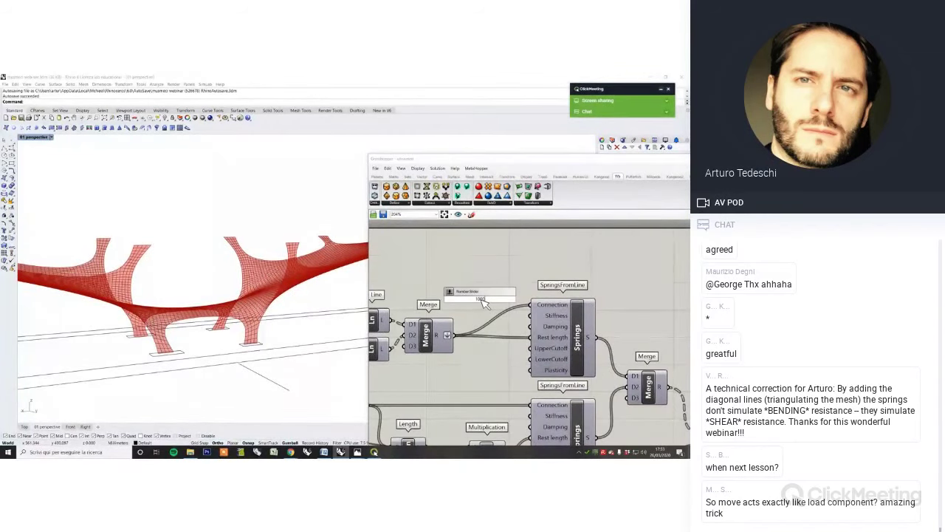
{"action": "left_click", "coordinate": [487, 298]}
{"action": "left_click_drag", "start_coordinate": [559, 323], "coordinate": [562, 313]}
{"action": "left_click_drag", "start_coordinate": [488, 302], "coordinate": [471, 293]}
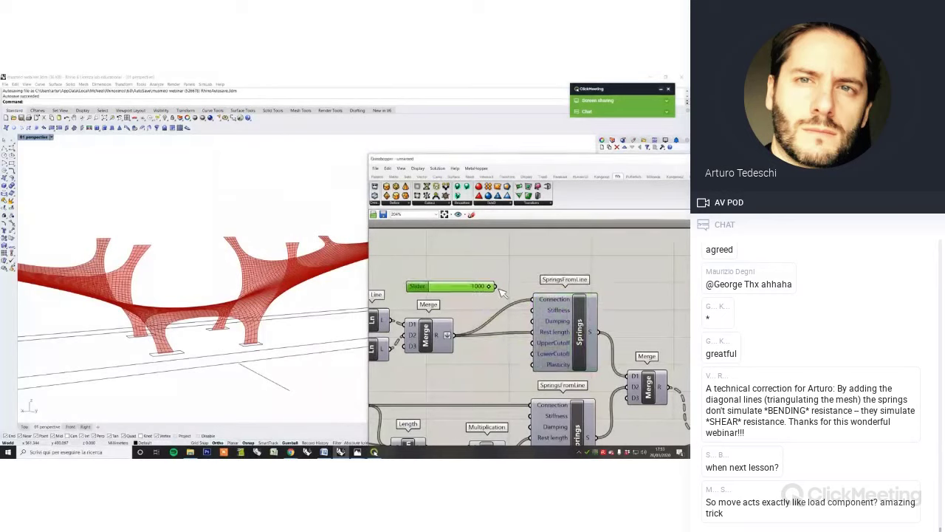
Connect the slider to the Stiffness input of the diagonal SpringsFromLine, try stiffness 0, and set it back to 1000
{"action": "left_click_drag", "start_coordinate": [535, 313], "coordinate": [439, 290]}
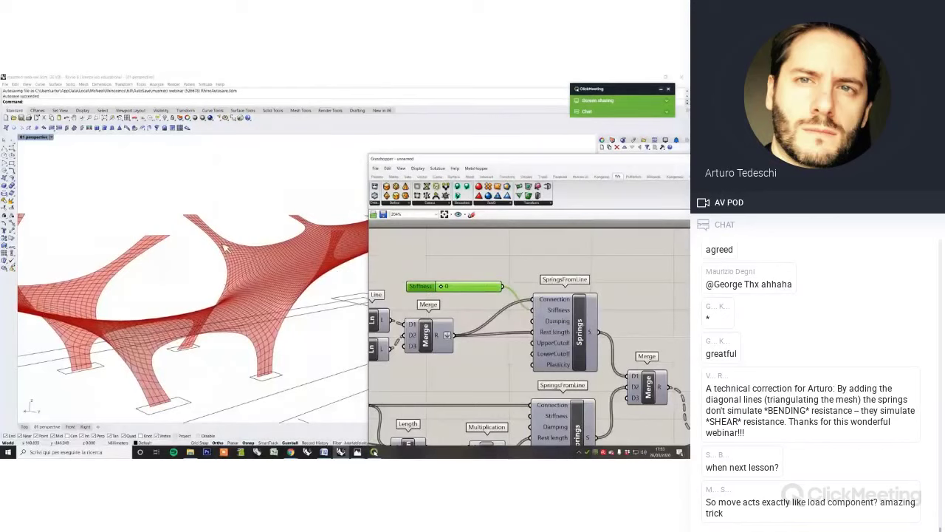
{"action": "right_click_drag", "start_coordinate": [225, 247], "coordinate": [241, 266]}
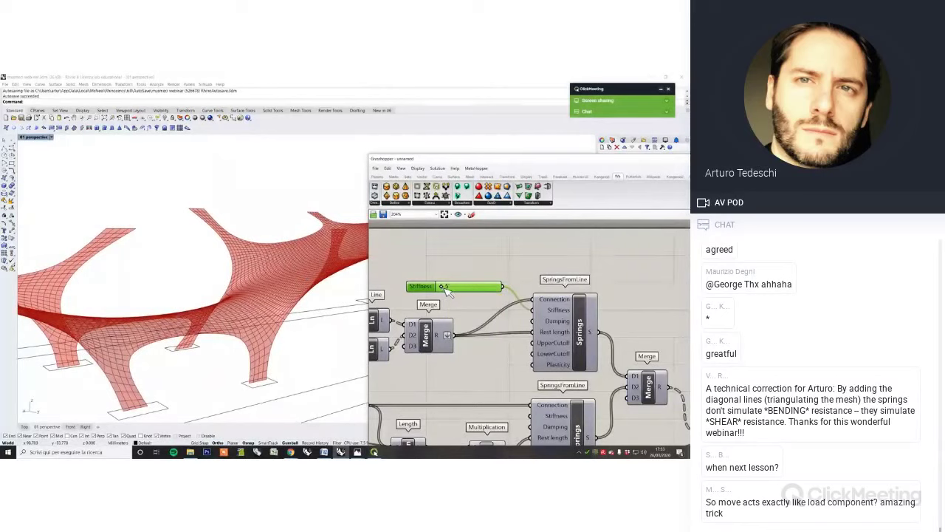
{"action": "left_click_drag", "start_coordinate": [444, 287], "coordinate": [482, 290]}
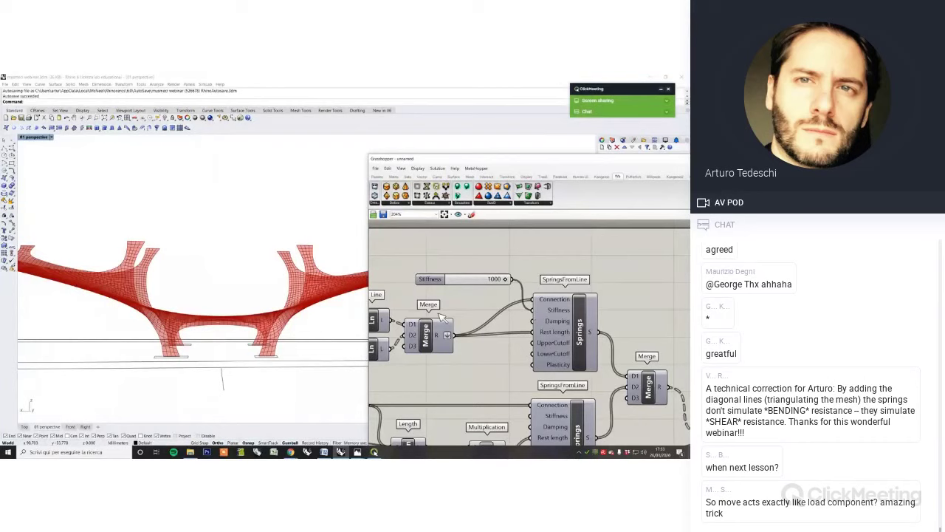
{"action": "right_click_drag", "start_coordinate": [309, 356], "coordinate": [534, 298]}
{"action": "scroll", "coordinate": [538, 303], "scroll_direction": "down", "scroll_amount": 4}
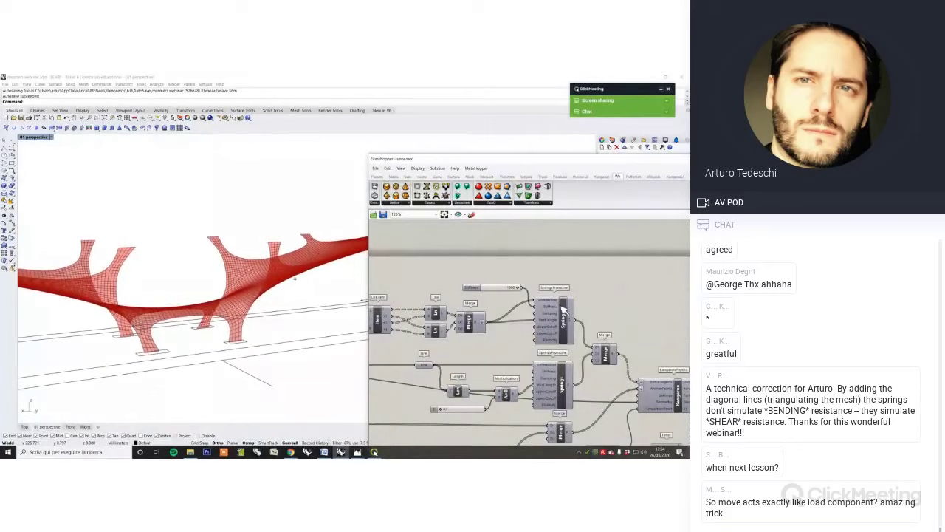
{"action": "right_click_drag", "start_coordinate": [591, 347], "coordinate": [574, 336]}
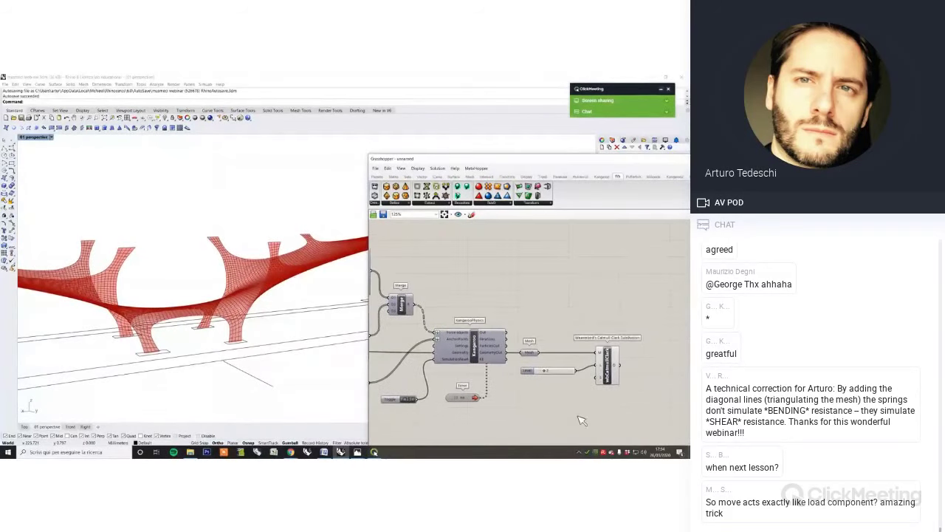
Switch the perspective viewport to the Arctic display mode
{"action": "left_click", "coordinate": [589, 452]}
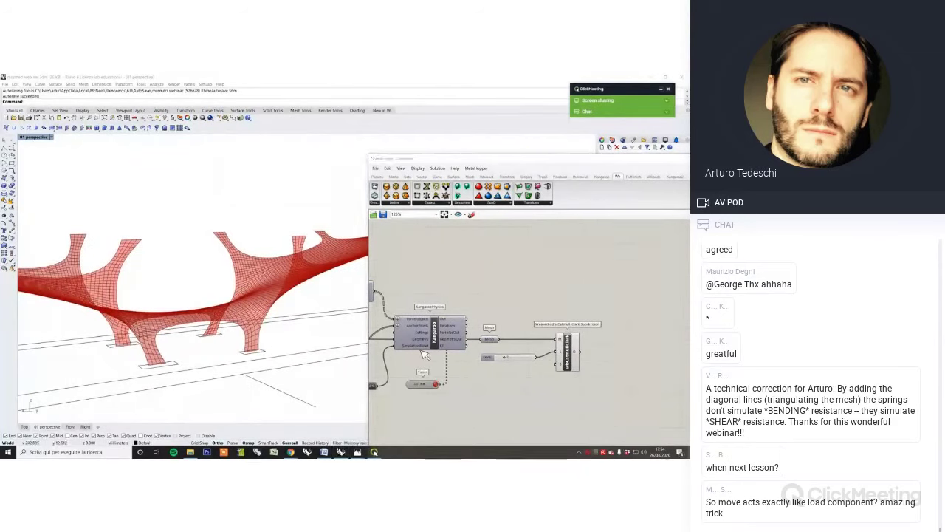
{"action": "scroll", "coordinate": [472, 370], "scroll_direction": "down", "scroll_amount": 2}
{"action": "right_click_drag", "start_coordinate": [194, 263], "coordinate": [125, 211]}
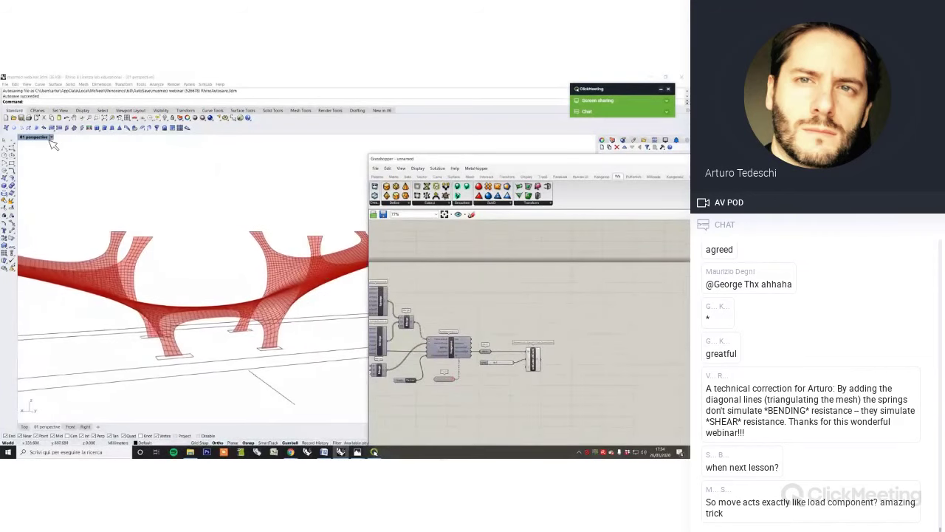
{"action": "left_click", "coordinate": [51, 138]}
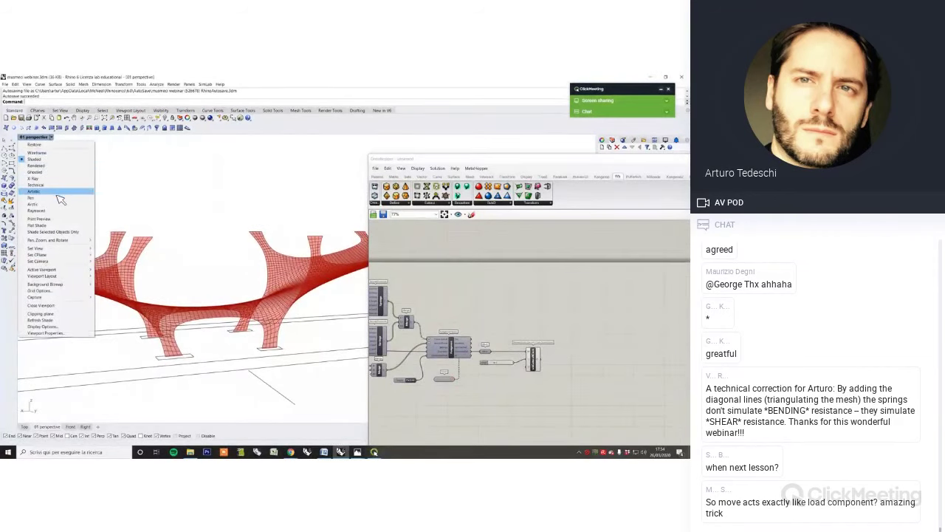
{"action": "left_click", "coordinate": [56, 204]}
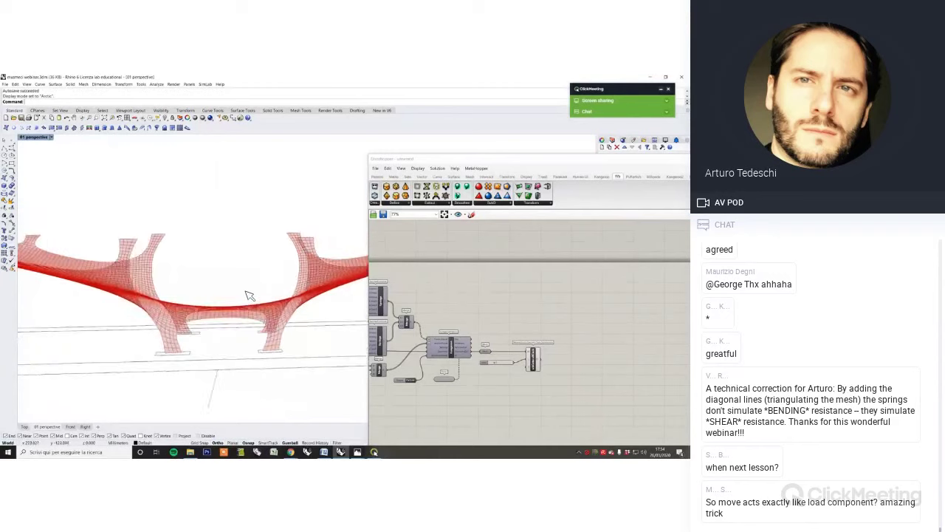
Add Weaverbird's Mesh Thicken and connect the Catmull-Clark Subdivision output to its M input
{"action": "scroll", "coordinate": [566, 380], "scroll_direction": "up", "scroll_amount": 4}
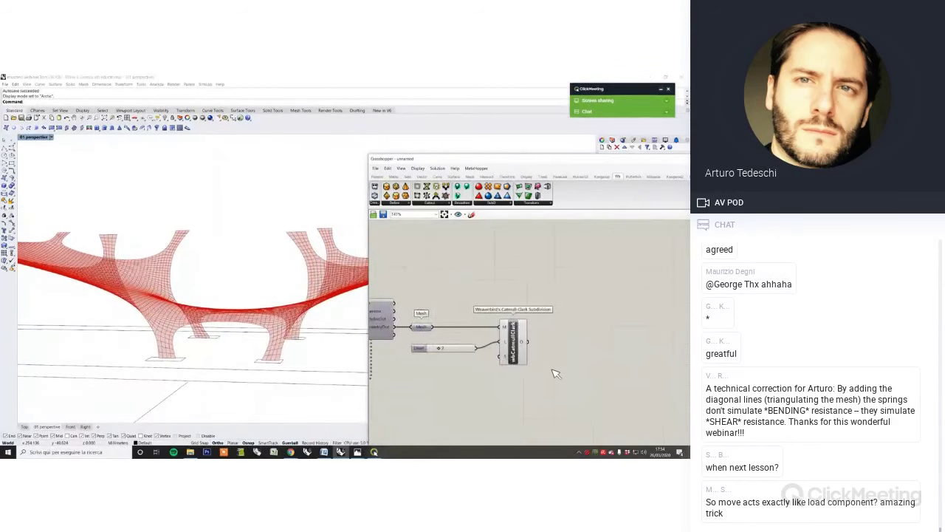
{"action": "type", "text": "thick"}
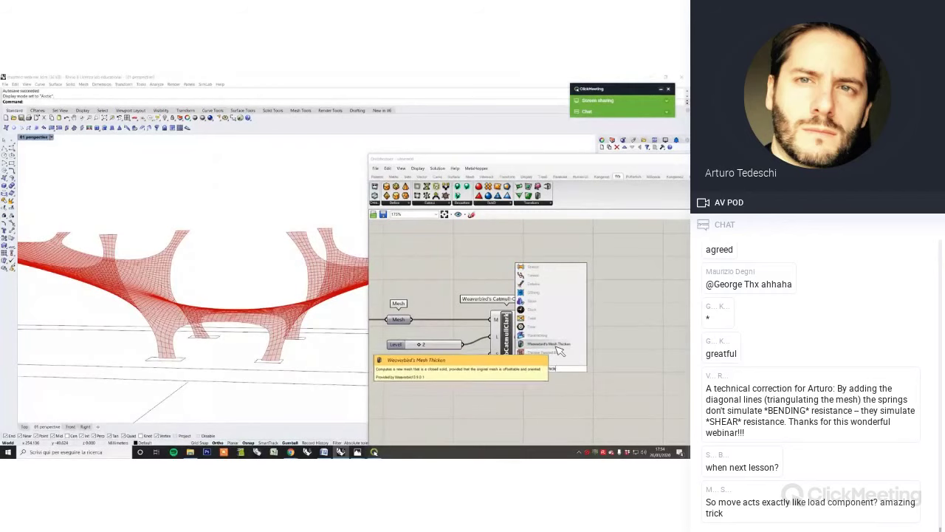
{"action": "left_click", "coordinate": [555, 355]}
{"action": "scroll", "coordinate": [591, 353], "scroll_direction": "up", "scroll_amount": 1}
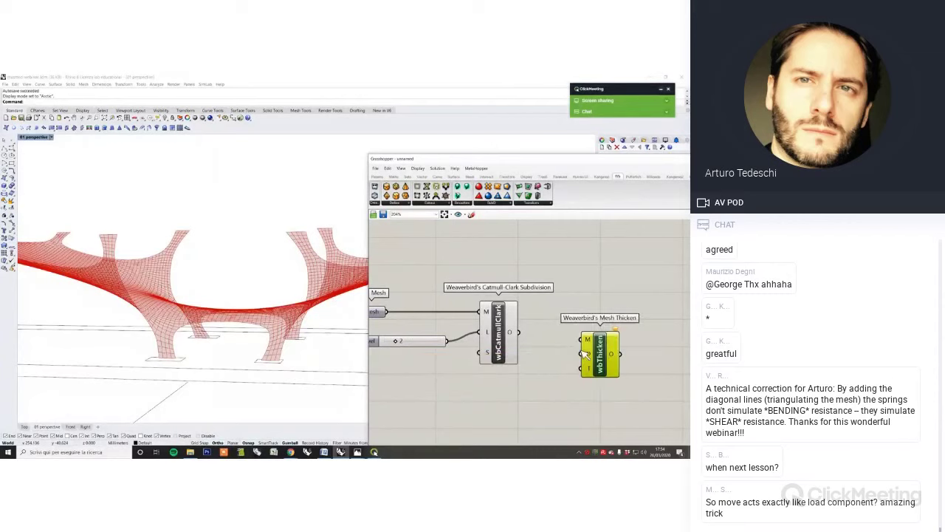
{"action": "scroll", "coordinate": [599, 350], "scroll_direction": "up", "scroll_amount": 2}
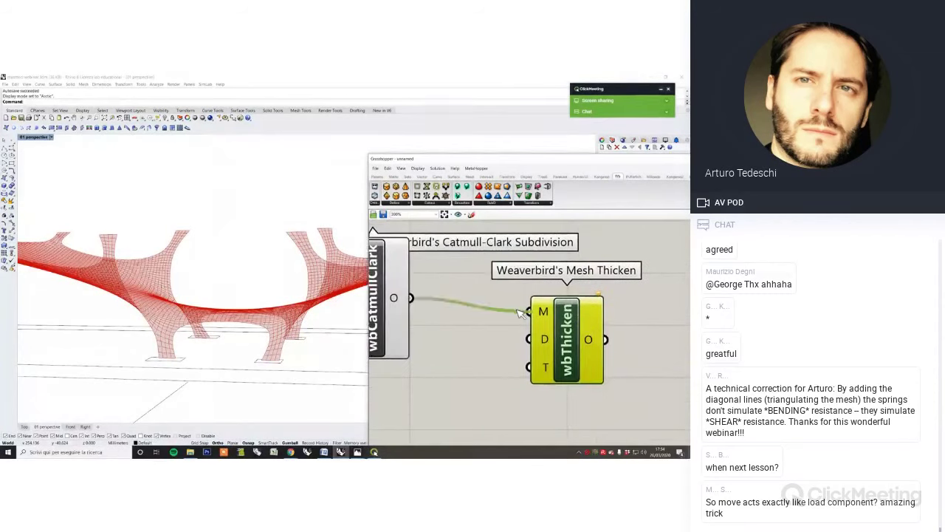
{"action": "left_click_drag", "start_coordinate": [521, 313], "coordinate": [527, 311]}
Add a number slider with value 1.5, connect it to the D input of Mesh Thicken, and move the component aside
{"action": "left_click", "coordinate": [477, 371]}
{"action": "scroll", "coordinate": [477, 371], "scroll_direction": "down", "scroll_amount": 3}
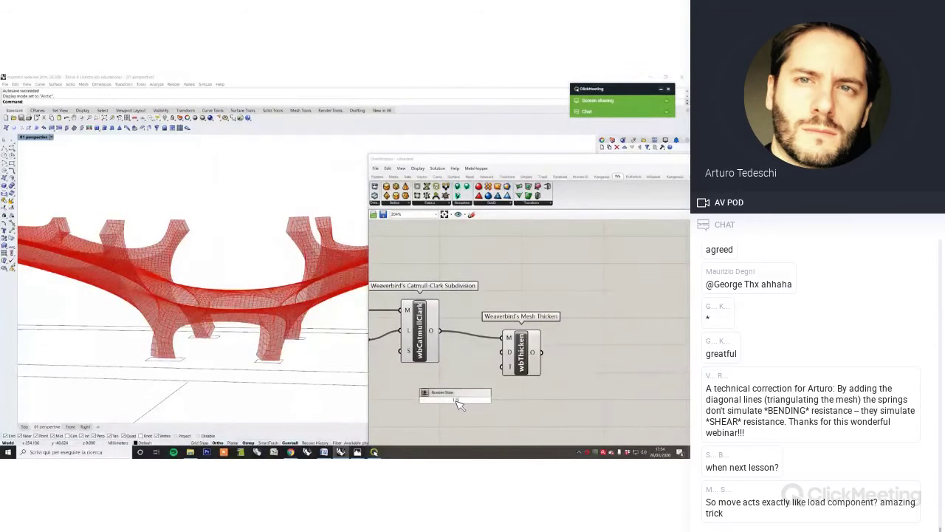
{"action": "left_click_drag", "start_coordinate": [460, 397], "coordinate": [461, 399]}
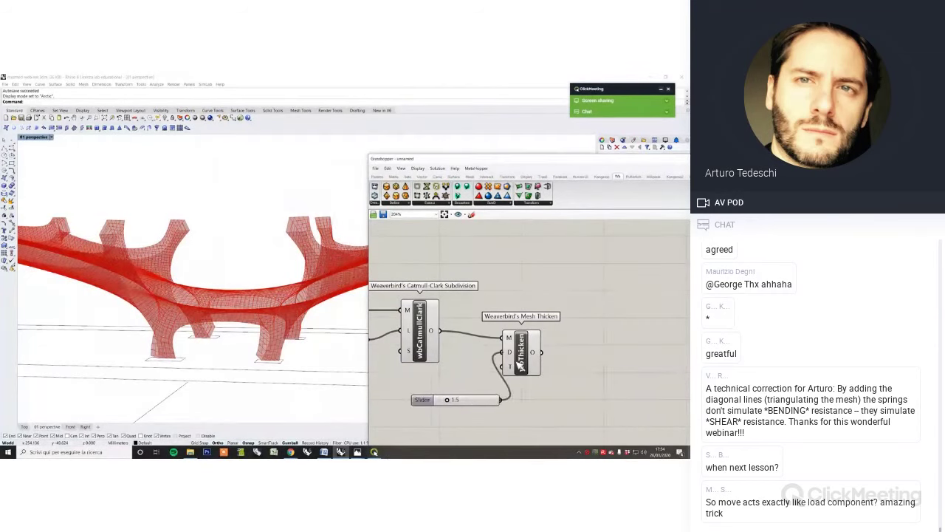
{"action": "left_click_drag", "start_coordinate": [520, 363], "coordinate": [561, 358]}
{"action": "left_click", "coordinate": [463, 353]}
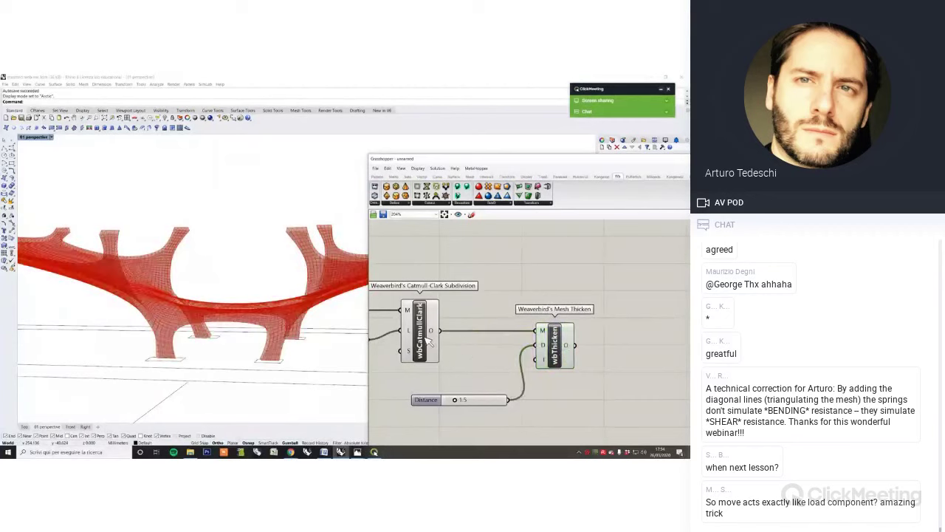
Turn off the preview of the Catmull-Clark Subdivision component
{"action": "left_click", "coordinate": [424, 337]}
{"action": "right_click", "coordinate": [470, 311]}
{"action": "left_click", "coordinate": [482, 320]}
{"action": "left_click", "coordinate": [487, 299]}
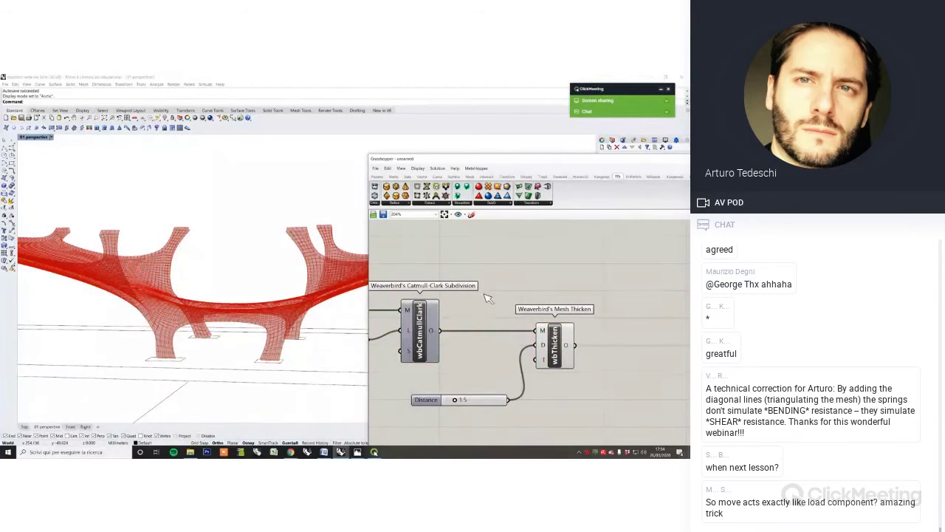
Bake the thickened mesh from the Mesh Thicken component into Rhino
{"action": "left_click", "coordinate": [556, 353]}
{"action": "right_click", "coordinate": [597, 355]}
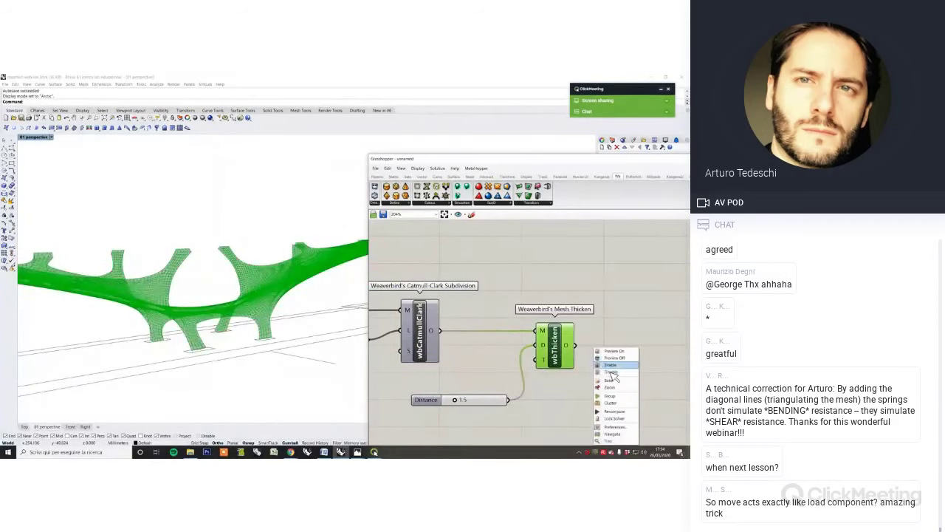
{"action": "left_click", "coordinate": [612, 381]}
{"action": "left_click", "coordinate": [604, 363]}
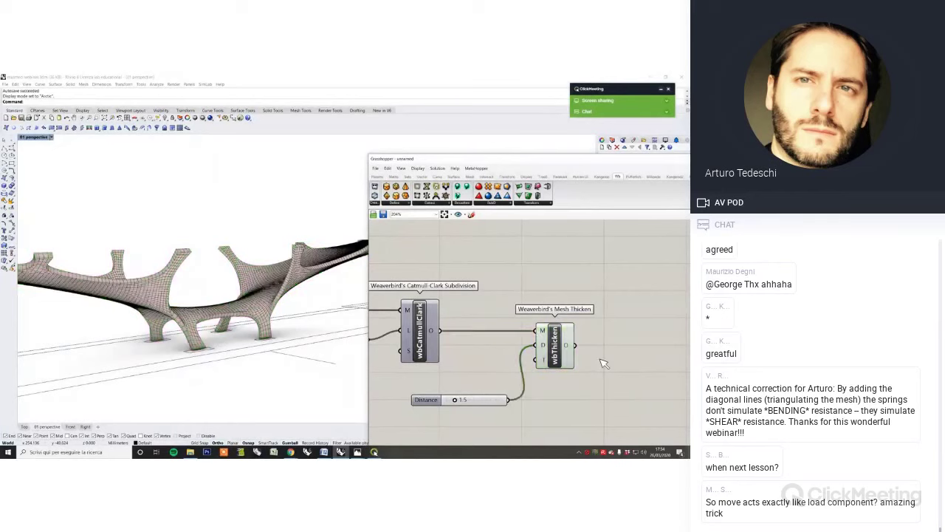
{"action": "left_click", "coordinate": [561, 346]}
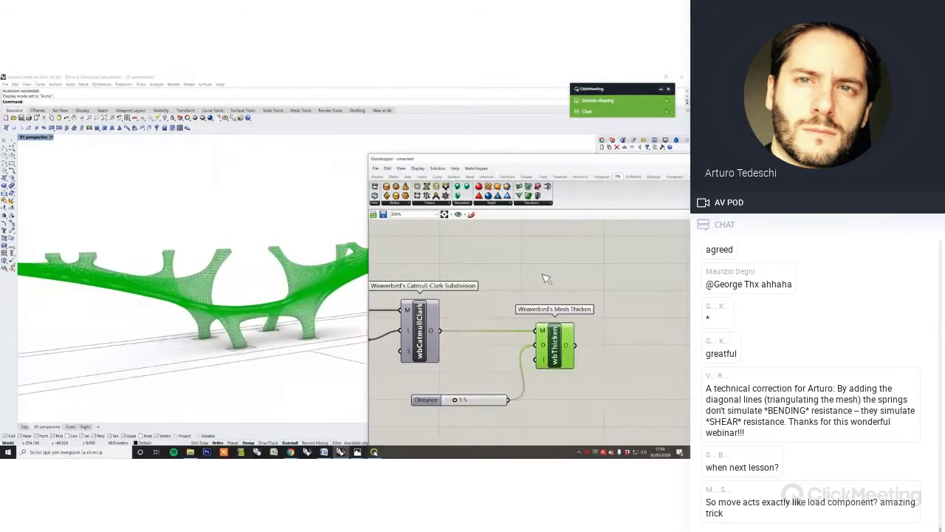
{"action": "right_click", "coordinate": [544, 277]}
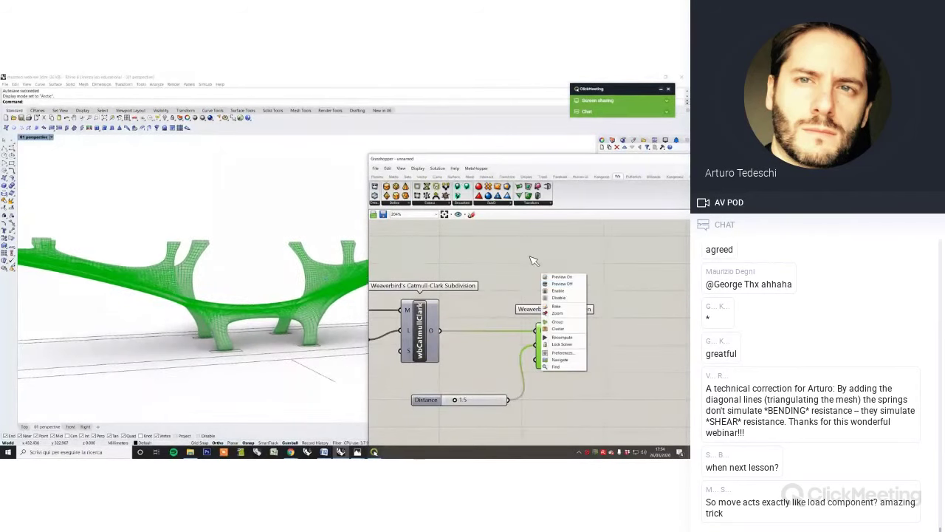
{"action": "left_click", "coordinate": [534, 260]}
Move the Grasshopper window clear of the layer list and turn on the bridge deck layer
{"action": "left_click_drag", "start_coordinate": [433, 162], "coordinate": [561, 149]}
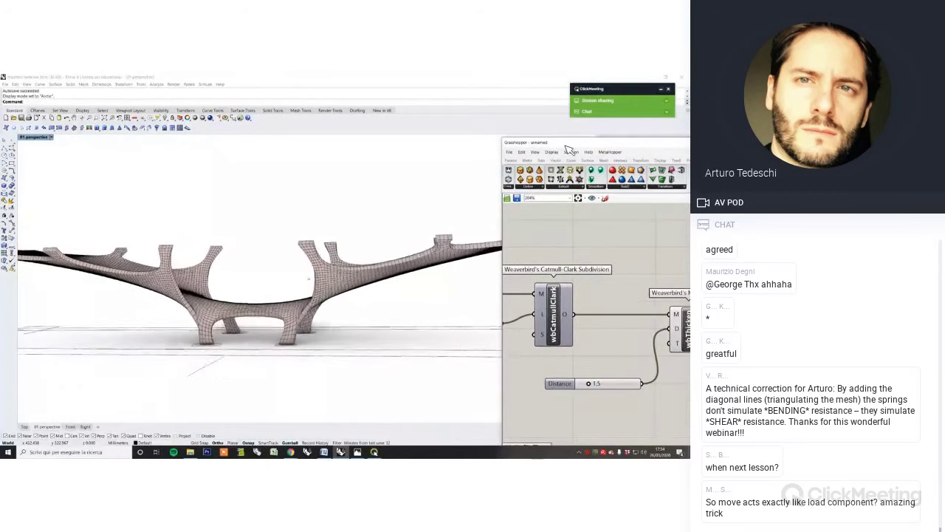
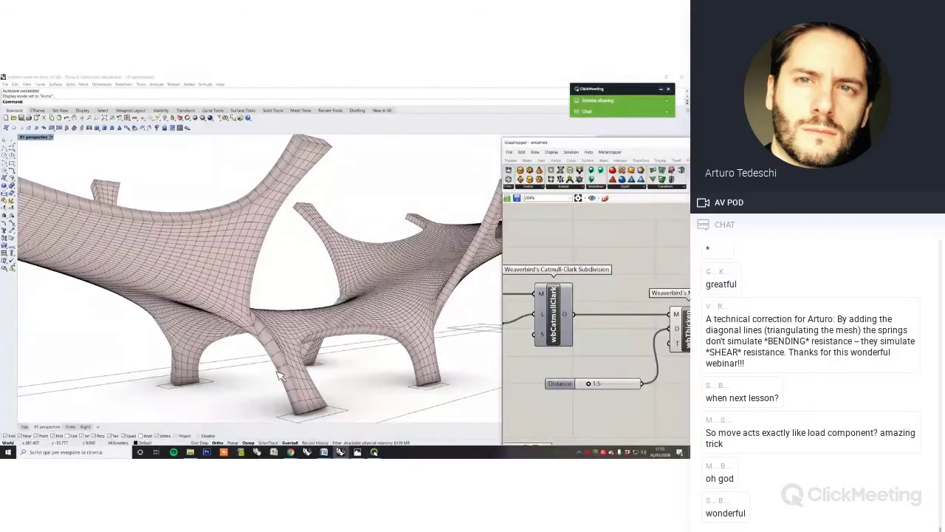
{"action": "right_click_drag", "start_coordinate": [278, 370], "coordinate": [252, 367]}
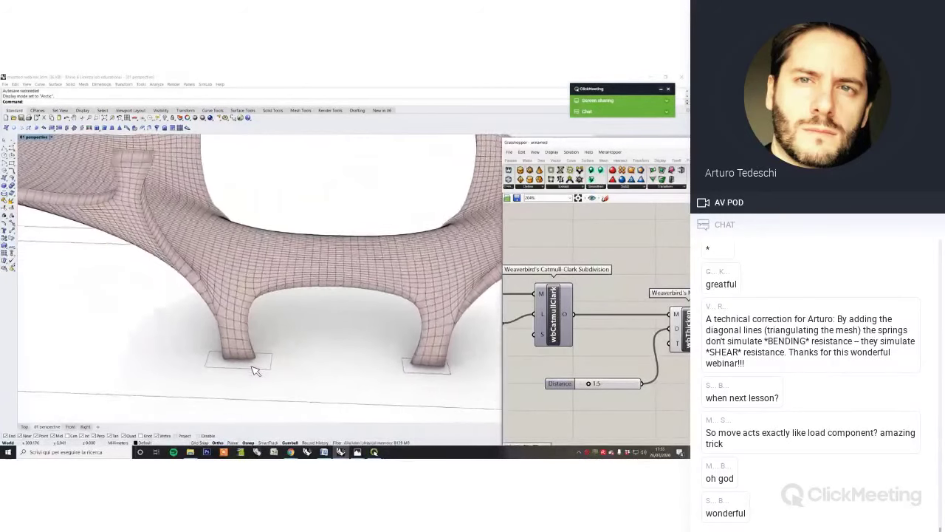
{"action": "right_click_drag", "start_coordinate": [237, 333], "coordinate": [267, 298]}
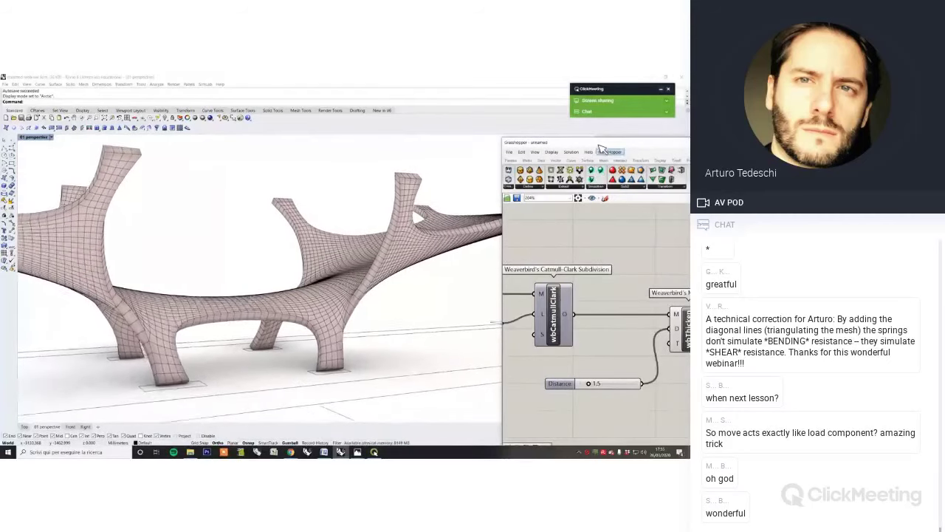
{"action": "left_click_drag", "start_coordinate": [599, 144], "coordinate": [595, 281]}
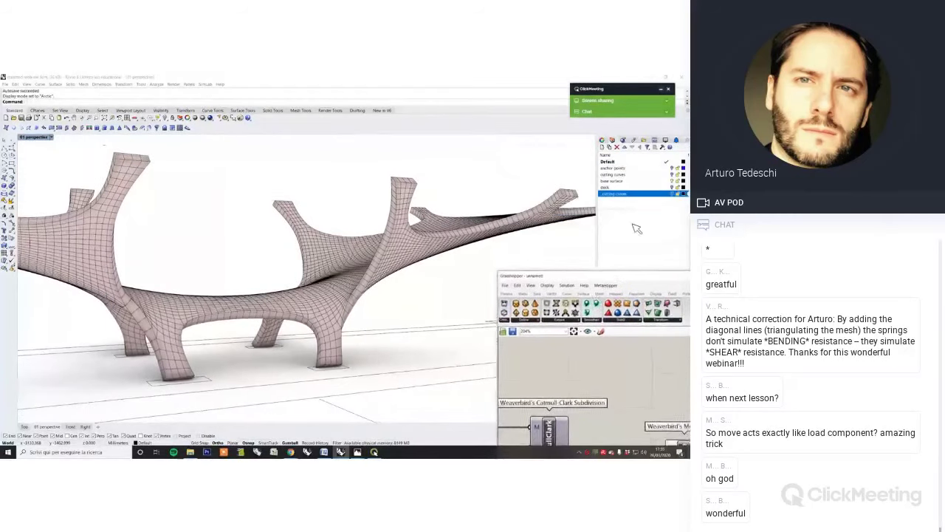
{"action": "left_click", "coordinate": [675, 187]}
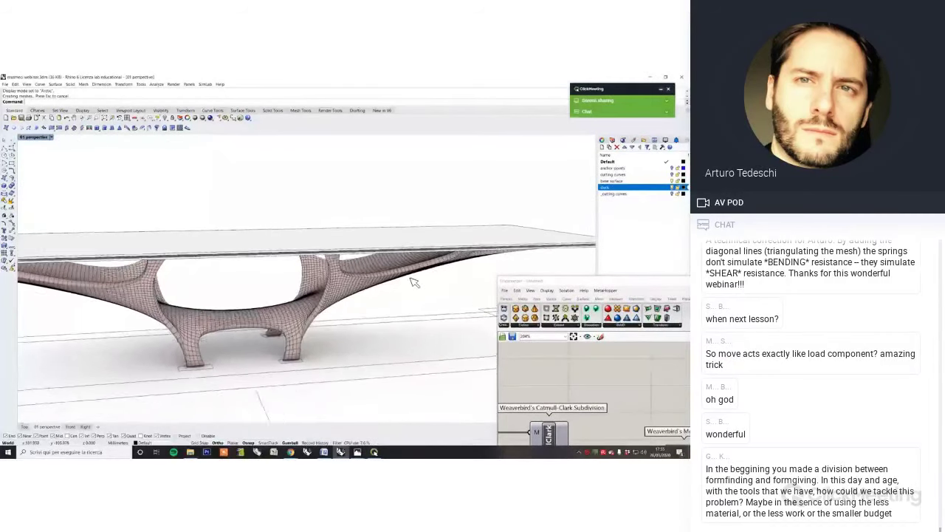
Turn off the preview of the Mesh Thicken component and move the Grasshopper window aside to free the perspective view
{"action": "left_click_drag", "start_coordinate": [601, 283], "coordinate": [517, 200]}
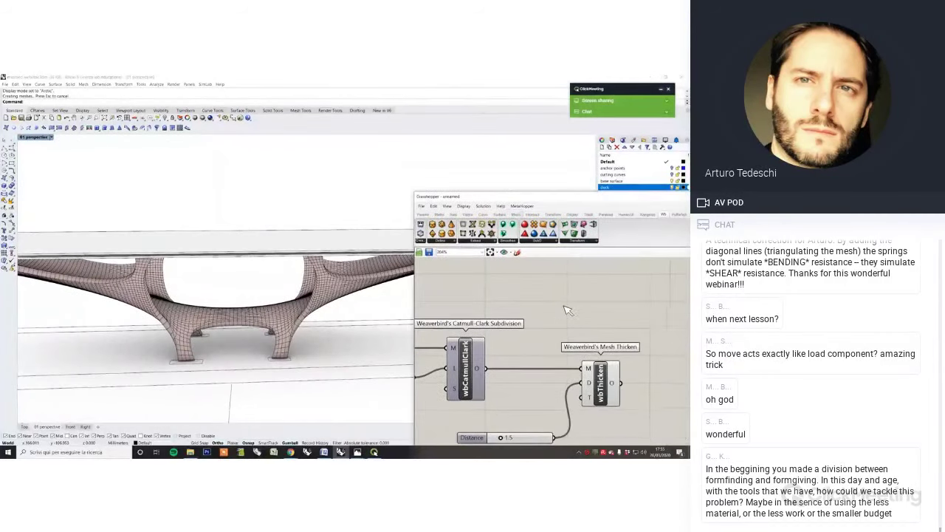
{"action": "right_click", "coordinate": [610, 387]}
{"action": "left_click", "coordinate": [626, 315]}
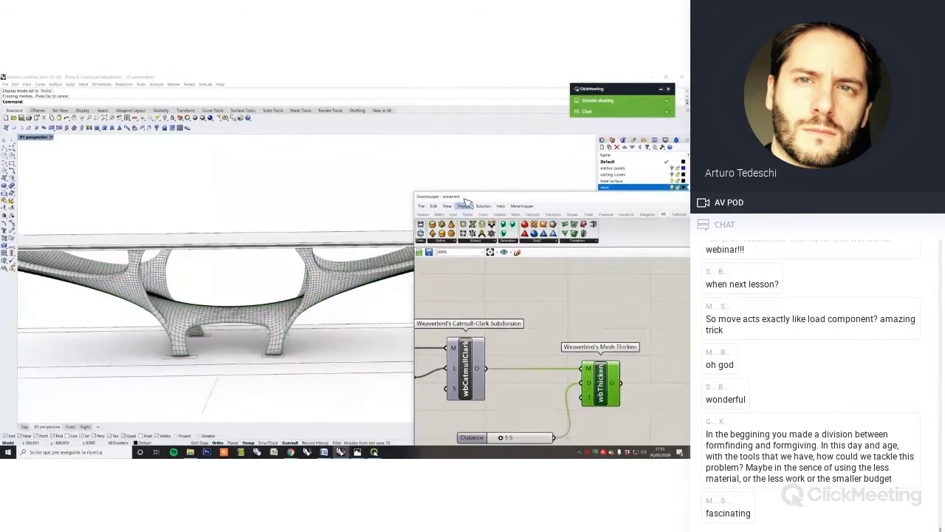
{"action": "left_click_drag", "start_coordinate": [466, 201], "coordinate": [612, 286]}
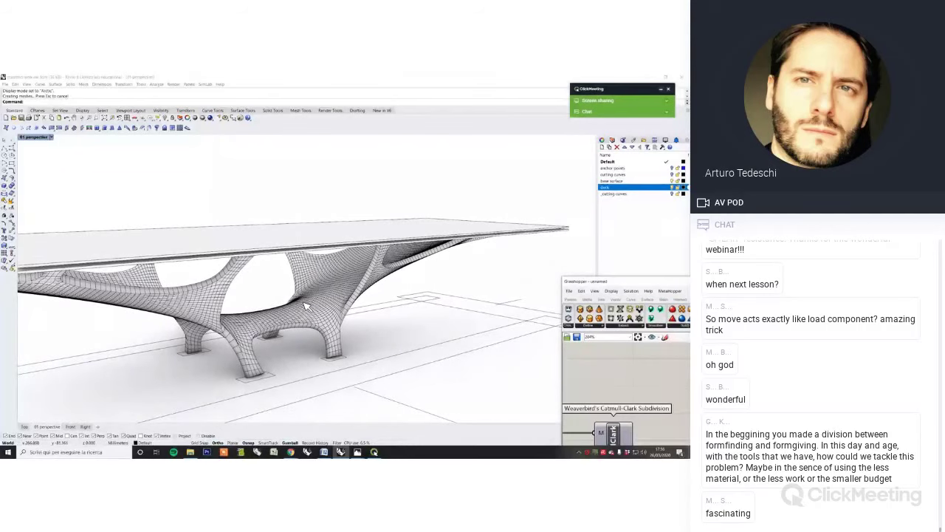
Examine the baked bridge mesh together with its deck from all around in the Arctic perspective view, including the legs and deck supports
{"action": "scroll", "coordinate": [305, 305], "scroll_direction": "up", "scroll_amount": 4}
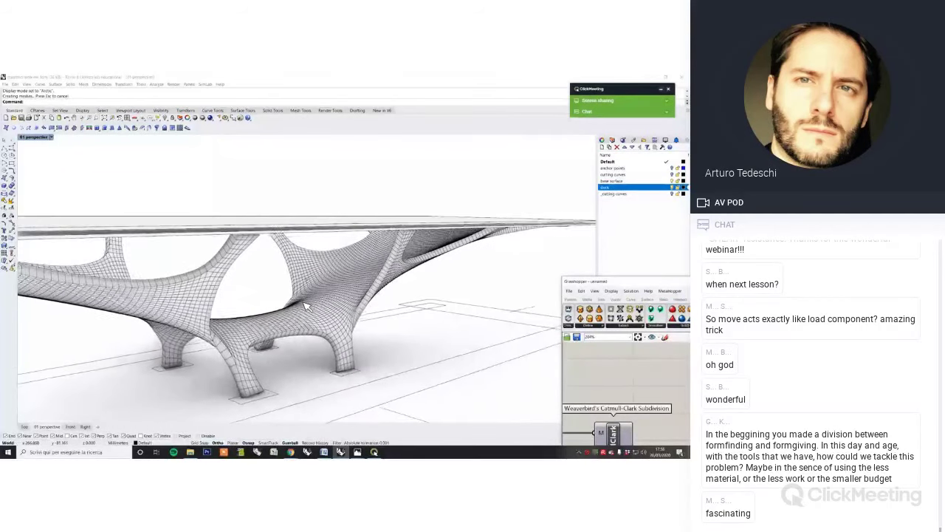
{"action": "scroll", "coordinate": [305, 304], "scroll_direction": "up", "scroll_amount": 4}
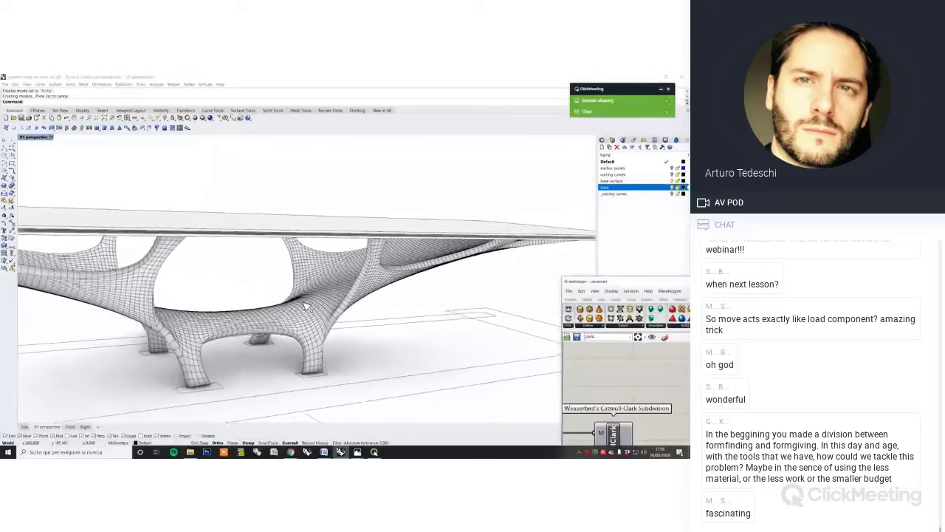
{"action": "right_click_drag", "start_coordinate": [305, 304], "coordinate": [305, 303]}
{"action": "key", "text": "Left"}
{"action": "key", "text": "Left"}
{"action": "key", "text": "Left"}
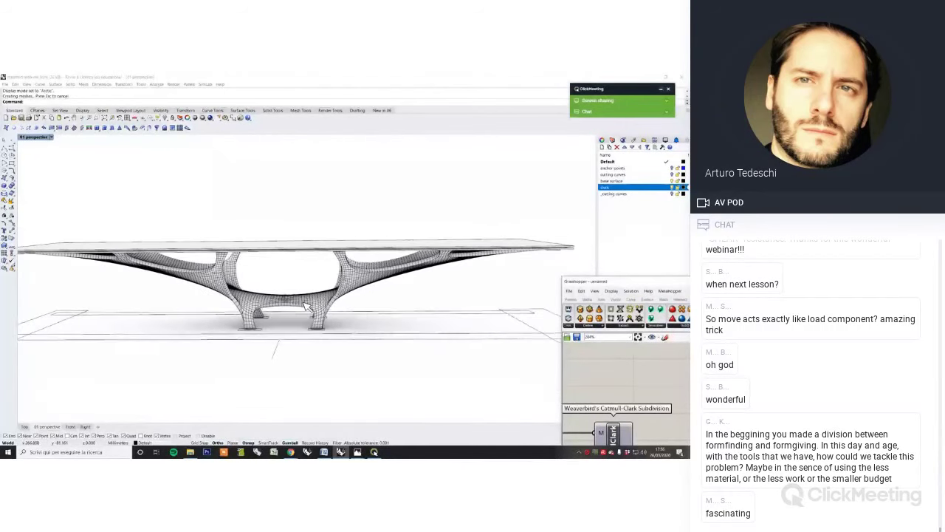
{"action": "key", "text": "Left"}
{"action": "key", "text": "Left"}
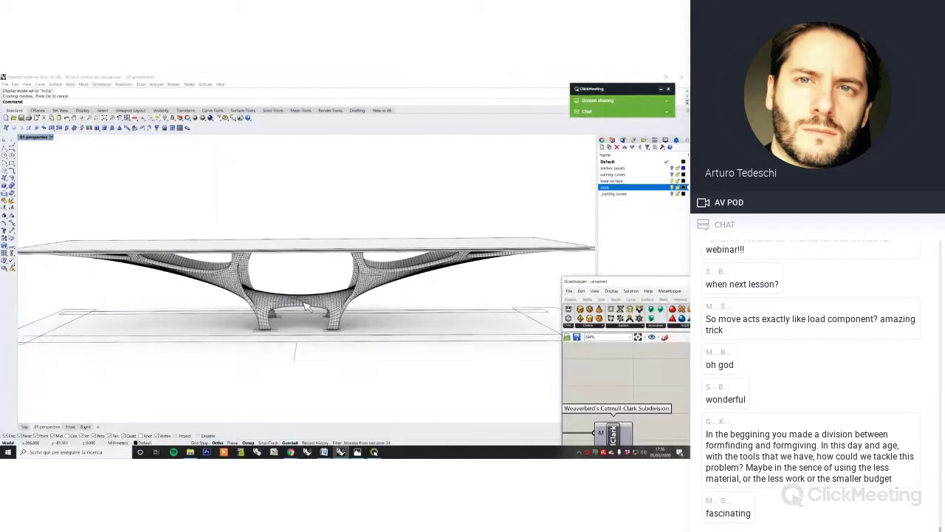
{"action": "right_click_drag", "start_coordinate": [304, 302], "coordinate": [305, 302]}
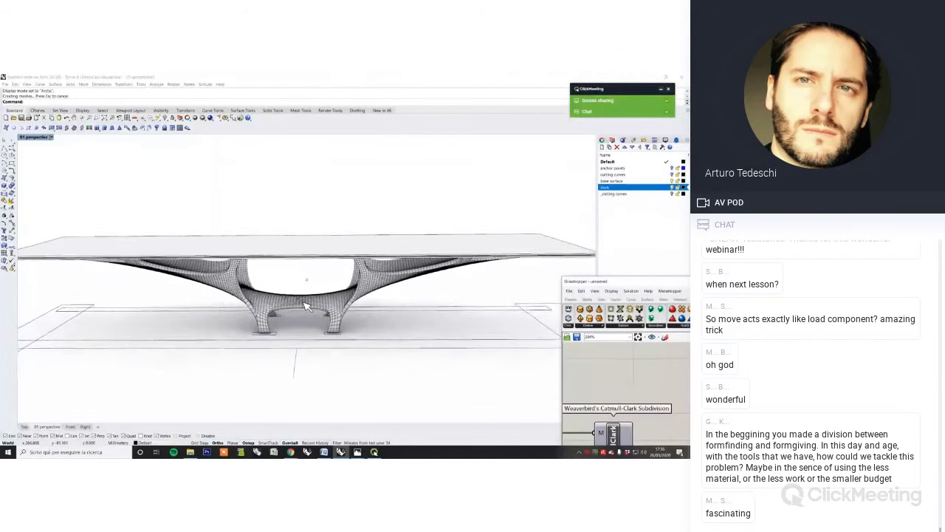
{"action": "key", "text": "Left"}
{"action": "key", "text": "Left"}
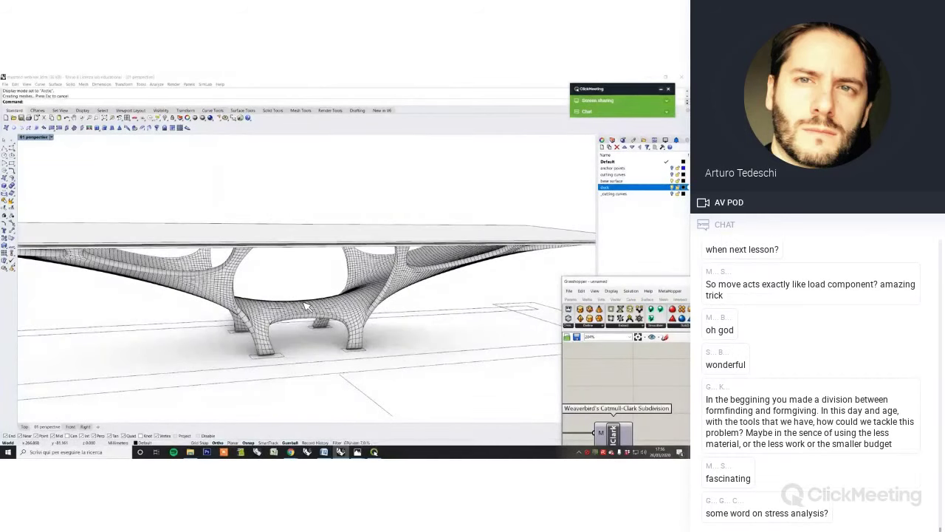
{"action": "key", "text": "Left"}
{"action": "key", "text": "Left"}
{"action": "key", "text": "Left"}
{"action": "key", "text": "Left"}
{"action": "key", "text": "Left"}
{"action": "key", "text": "Left"}
{"action": "key", "text": "Left"}
{"action": "key", "text": "Left"}
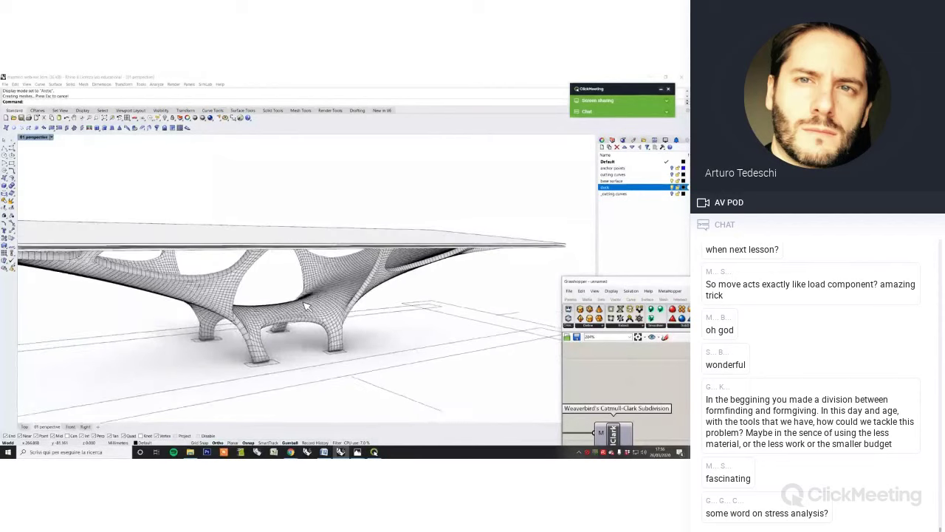
{"action": "key", "text": "Left"}
{"action": "key", "text": "Left"}
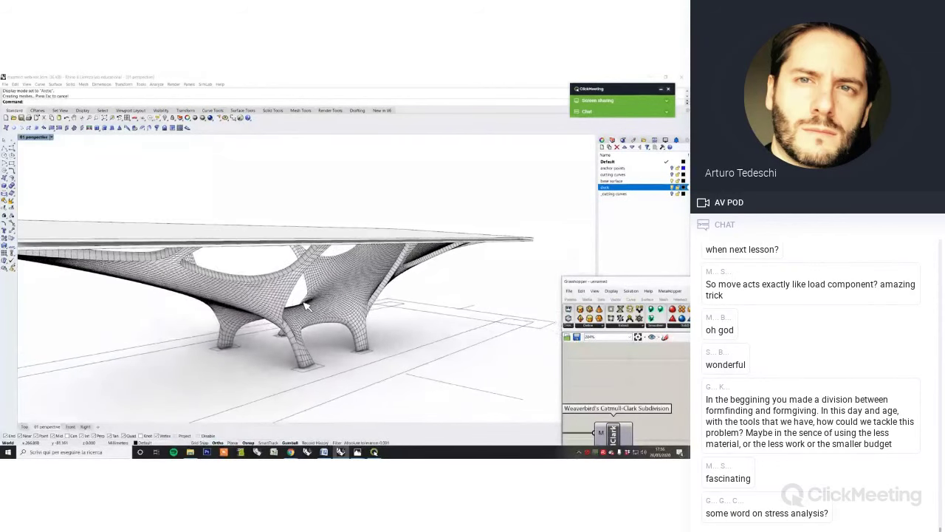
{"action": "scroll", "coordinate": [306, 304], "scroll_direction": "up", "scroll_amount": 1}
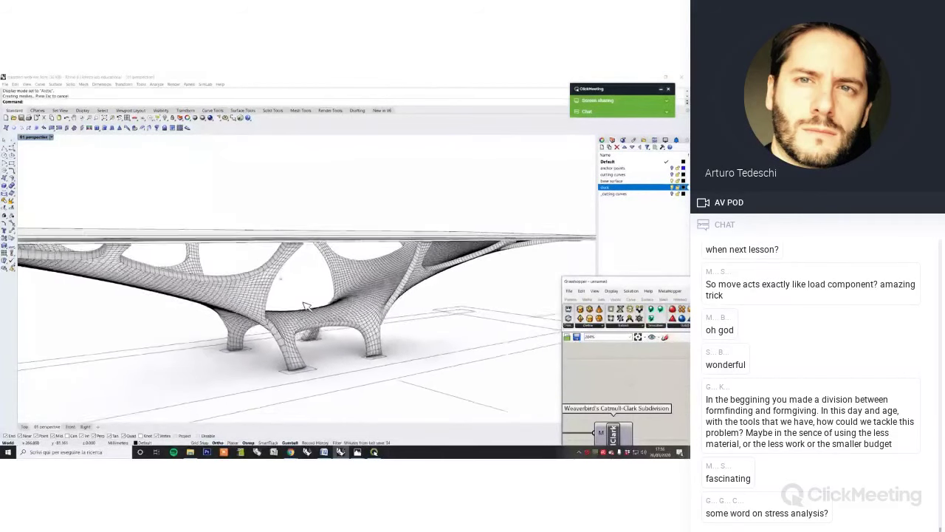
{"action": "key", "text": "Left"}
{"action": "key", "text": "Left"}
{"action": "key", "text": "Left"}
{"action": "key", "text": "Left"}
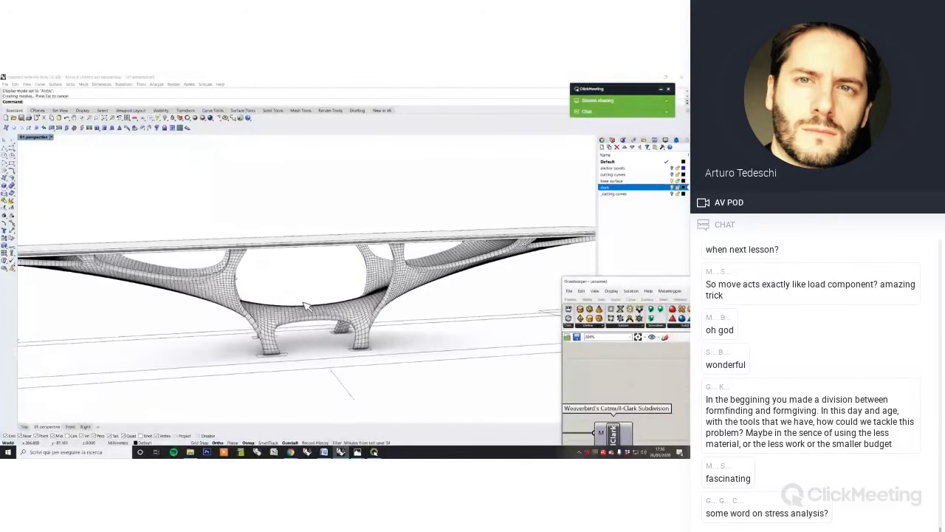
{"action": "key", "text": "Left"}
{"action": "key", "text": "Left"}
{"action": "key", "text": "Left"}
{"action": "key", "text": "Left"}
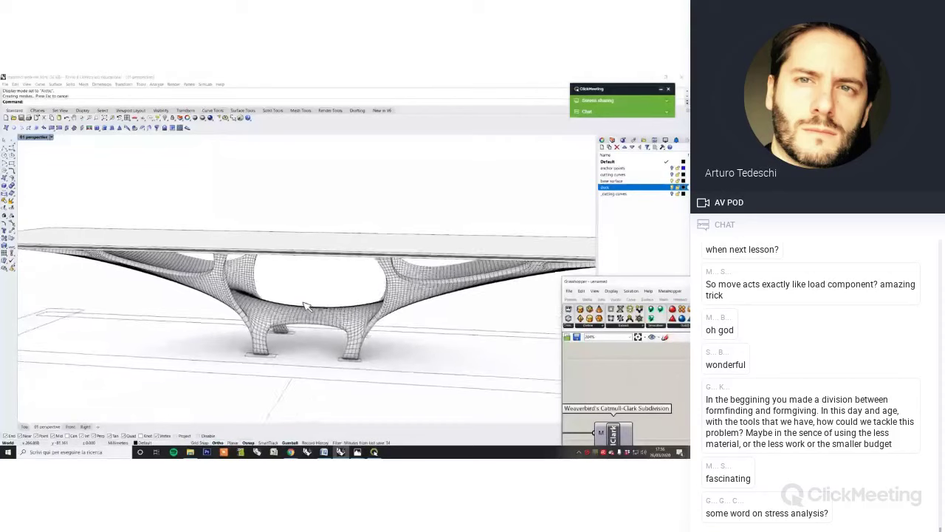
{"action": "key", "text": "Left"}
{"action": "key", "text": "Left"}
{"action": "key", "text": "Left"}
{"action": "key", "text": "Left"}
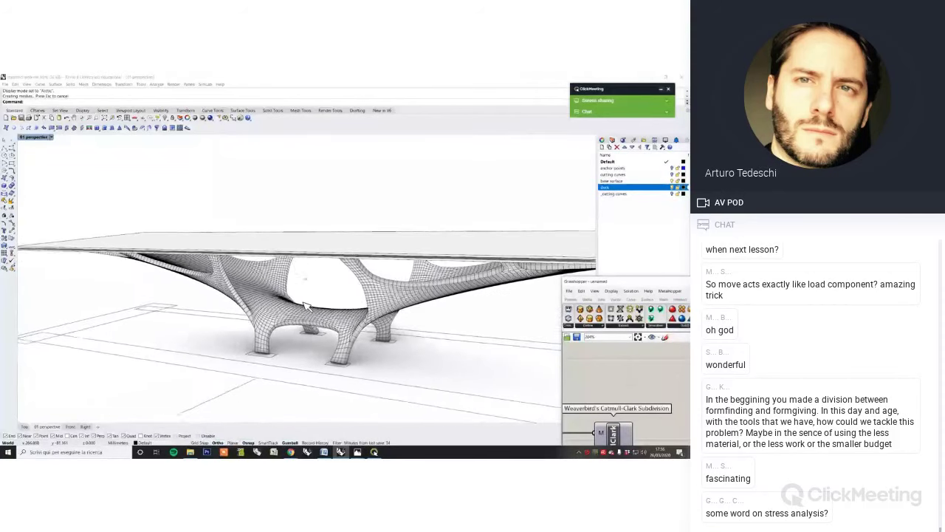
{"action": "key", "text": "Left"}
{"action": "key", "text": "Left"}
{"action": "key", "text": "Left"}
{"action": "key", "text": "Left"}
{"action": "key", "text": "Left"}
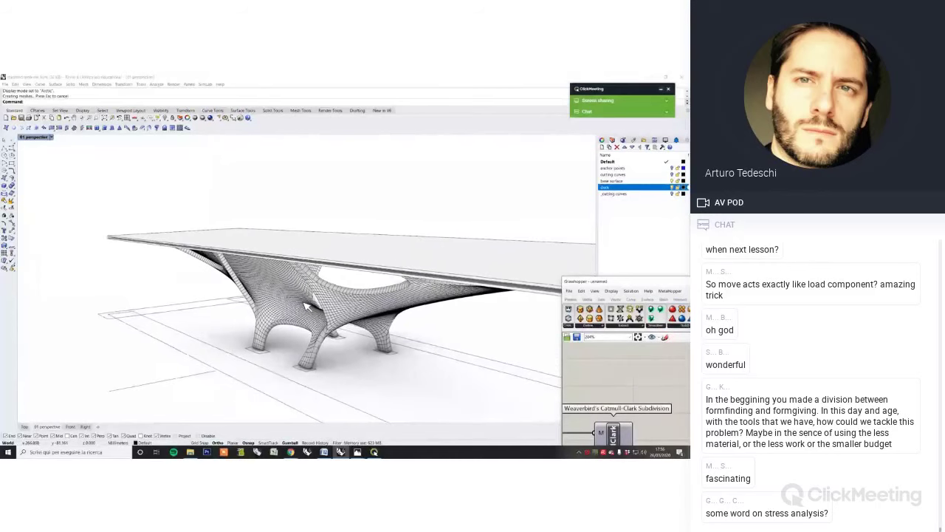
{"action": "key", "text": "Left"}
{"action": "key", "text": "Left"}
{"action": "key", "text": "Left"}
{"action": "key", "text": "Left"}
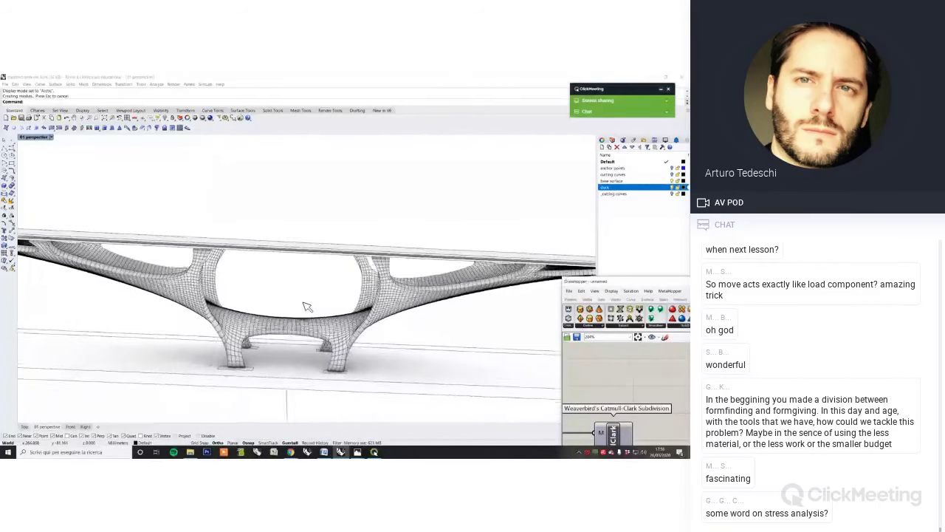
{"action": "key", "text": "Left"}
{"action": "key", "text": "Left"}
{"action": "key", "text": "Left"}
{"action": "key", "text": "Left"}
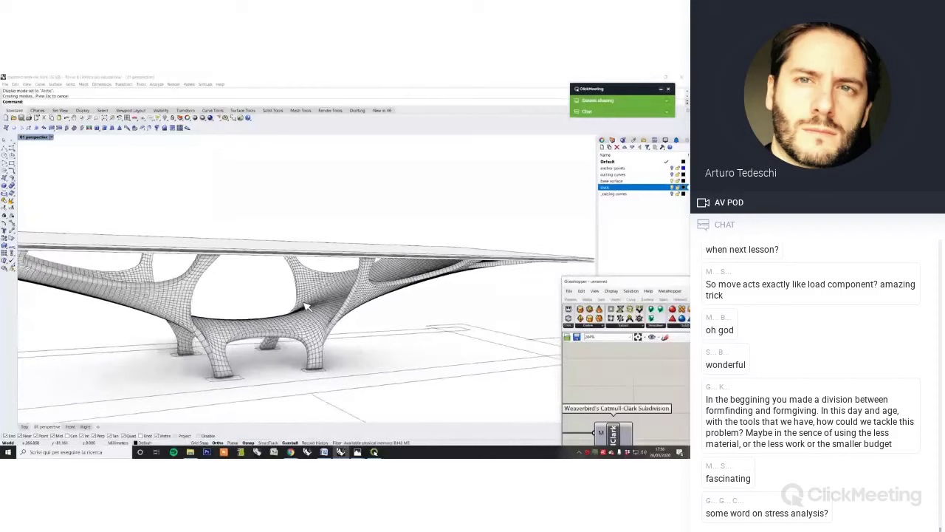
{"action": "key", "text": "Left"}
{"action": "key", "text": "Left"}
{"action": "key", "text": "Left"}
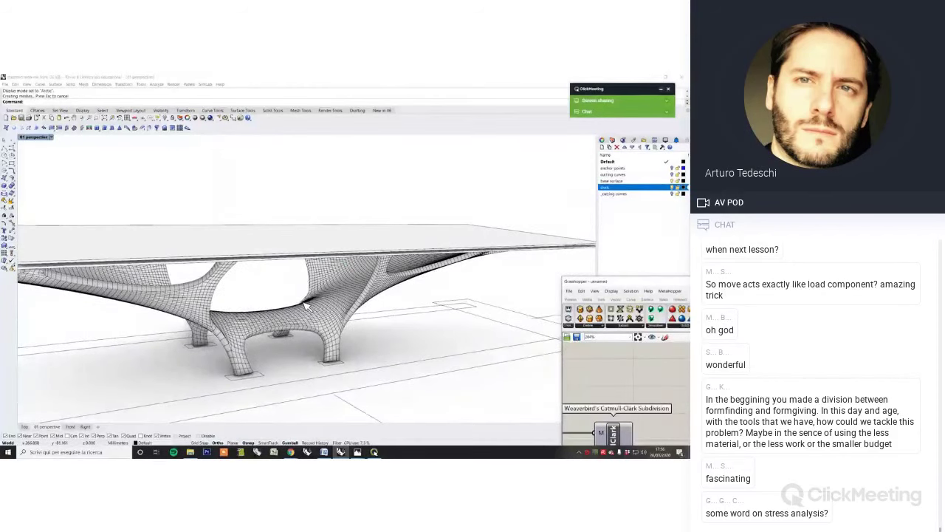
{"action": "right_click_drag", "start_coordinate": [304, 304], "coordinate": [306, 304]}
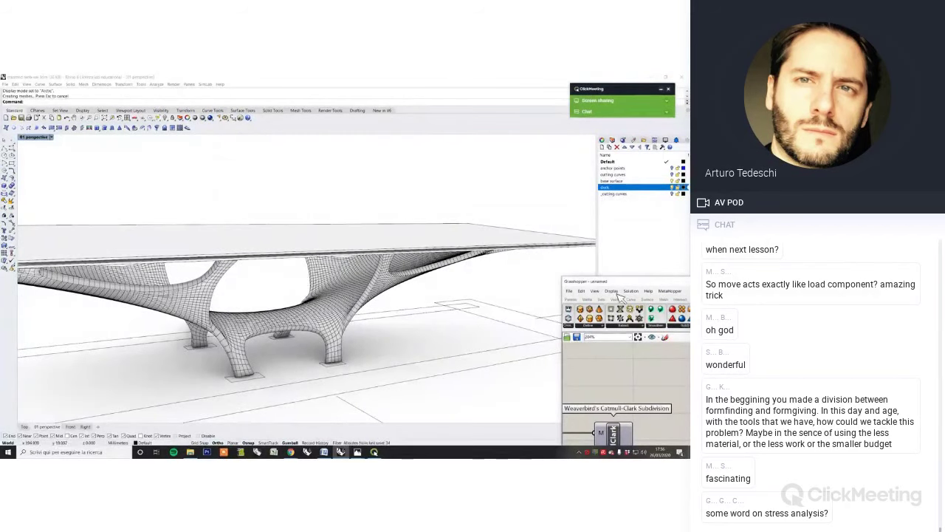
{"action": "key", "text": "Left"}
{"action": "key", "text": "Left"}
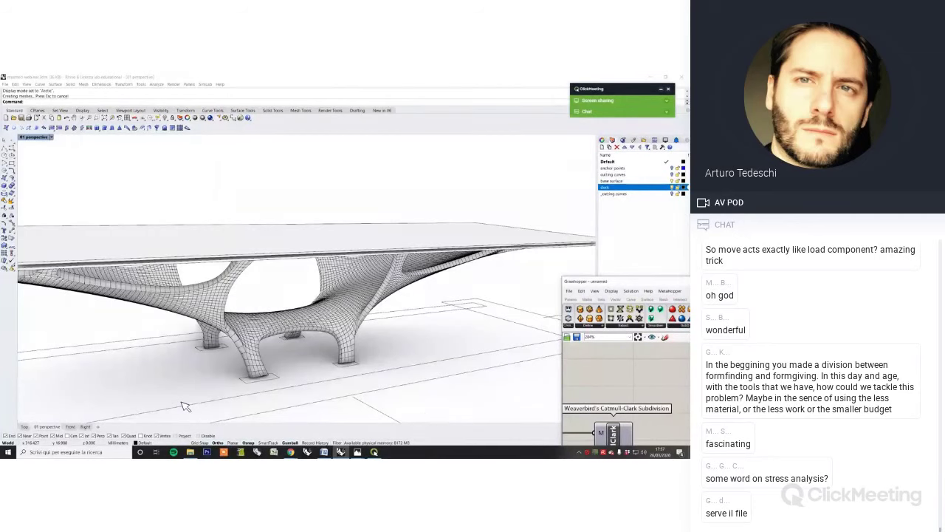
{"action": "key", "text": "Left"}
{"action": "key", "text": "Left"}
{"action": "key", "text": "Left"}
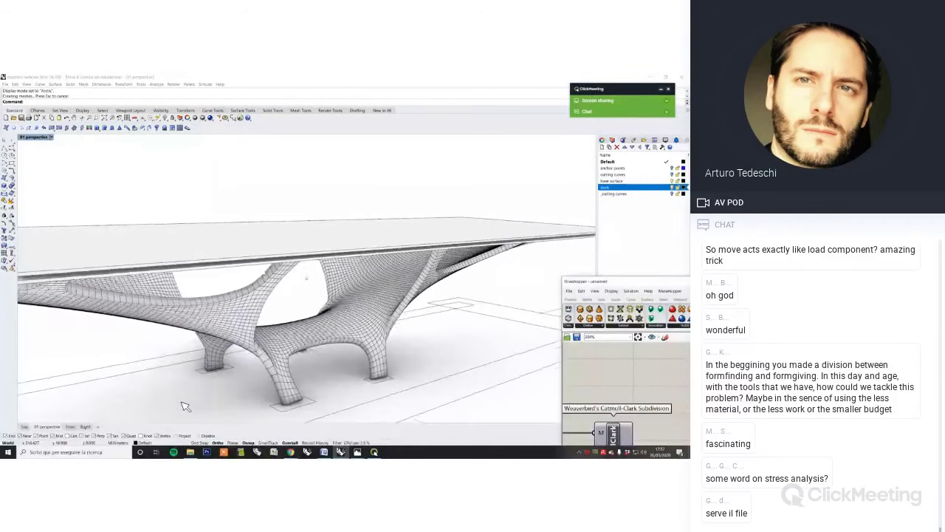
{"action": "key", "text": "Left"}
{"action": "key", "text": "Left"}
{"action": "key", "text": "Left"}
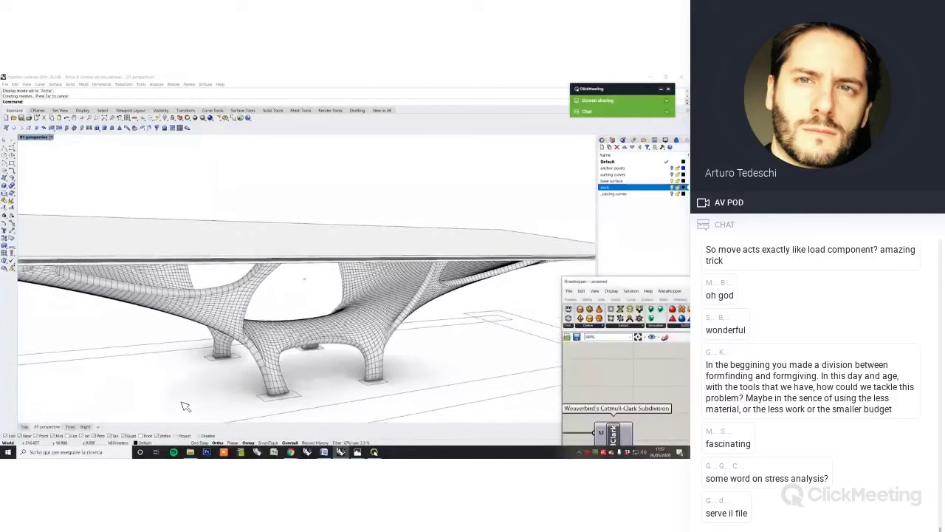
{"action": "key", "text": "Left"}
{"action": "key", "text": "Left"}
{"action": "key", "text": "Left"}
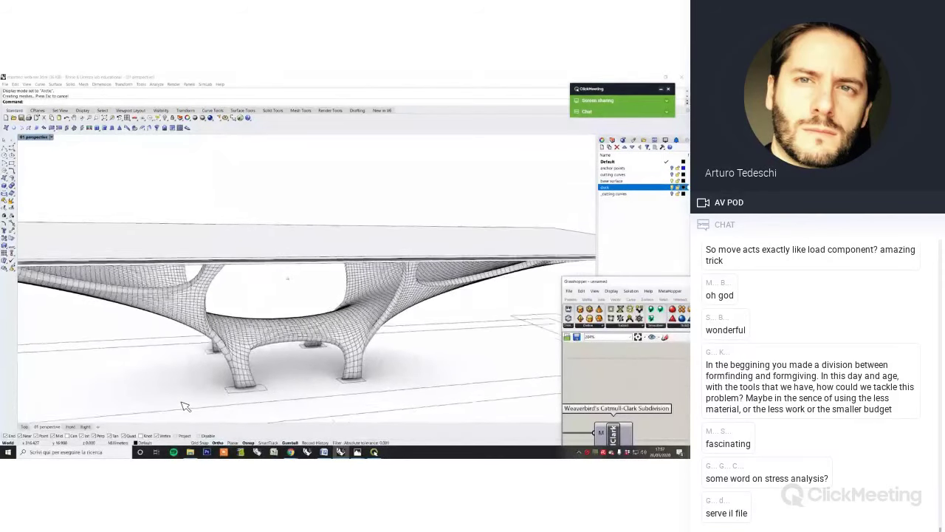
{"action": "key", "text": "Left"}
{"action": "key", "text": "Left"}
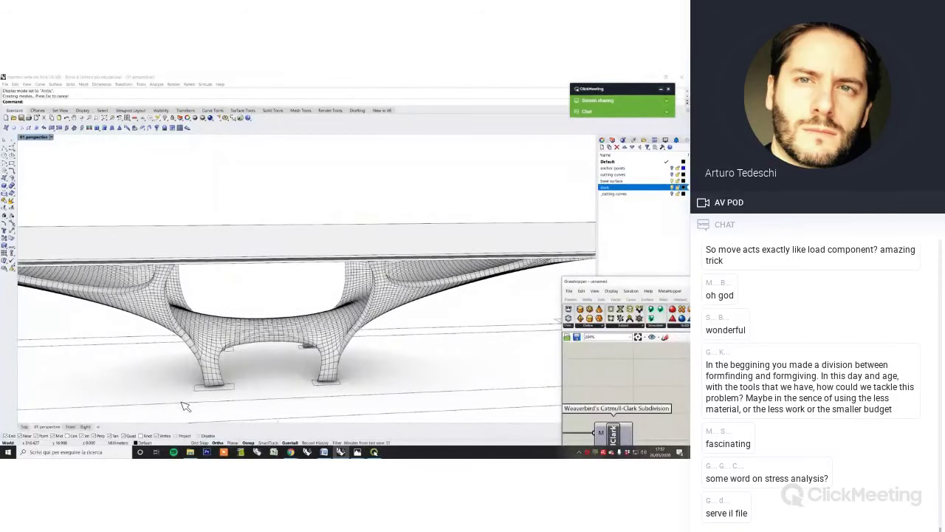
{"action": "key", "text": "Left"}
{"action": "key", "text": "Left"}
{"action": "key", "text": "Left"}
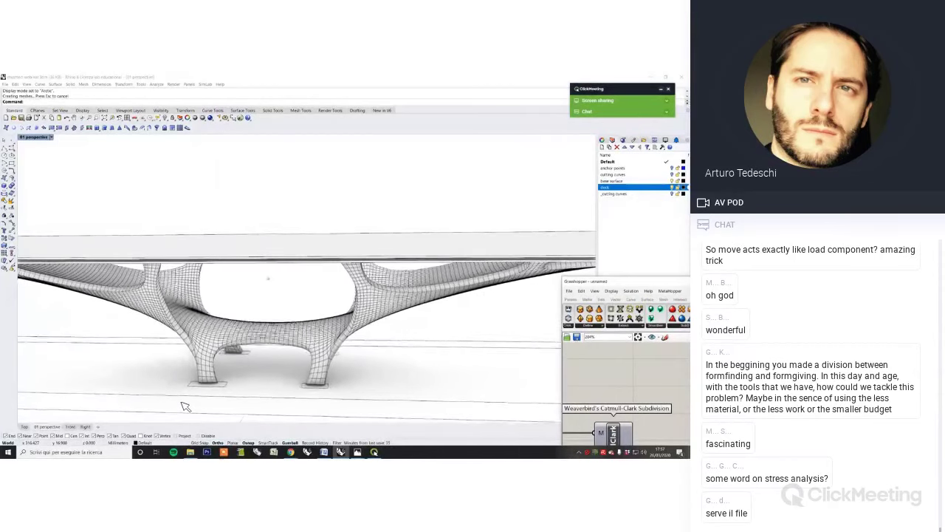
{"action": "key", "text": "Left"}
{"action": "key", "text": "Left"}
{"action": "key", "text": "Left"}
{"action": "key", "text": "Left"}
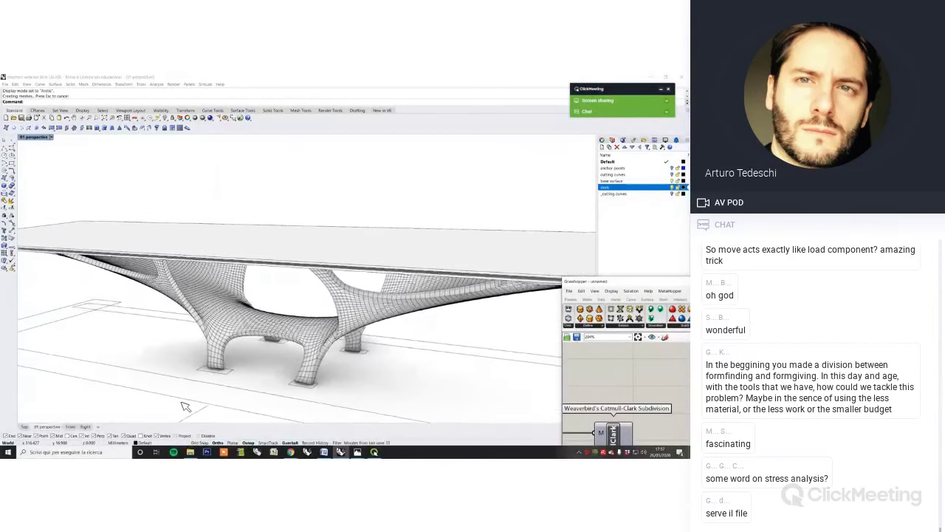
Orbit around the Arctic-rendered bridge to inspect the central legs and the junctions between mesh and deck
{"action": "key", "text": "Left"}
{"action": "key", "text": "Left"}
{"action": "key", "text": "Left"}
{"action": "key", "text": "Left"}
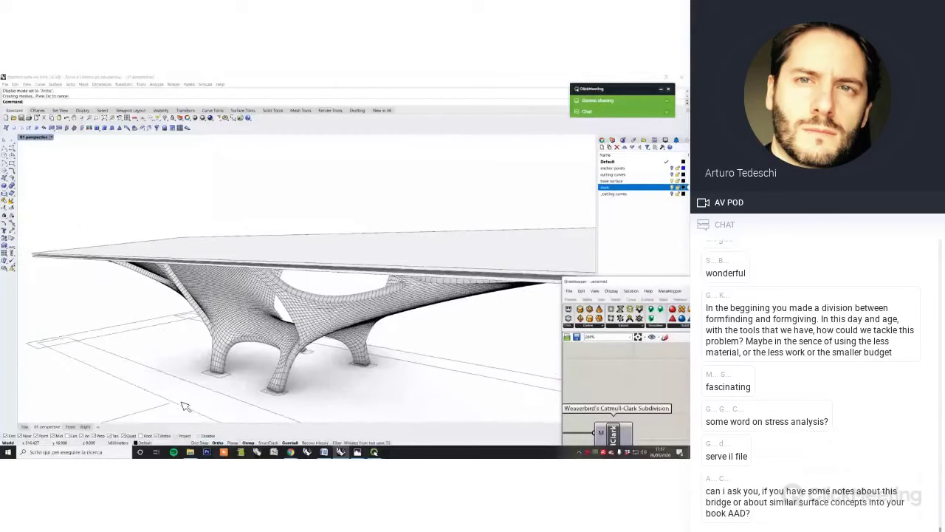
{"action": "key", "text": "Left"}
{"action": "key", "text": "Left"}
{"action": "key", "text": "Left"}
{"action": "key", "text": "Left"}
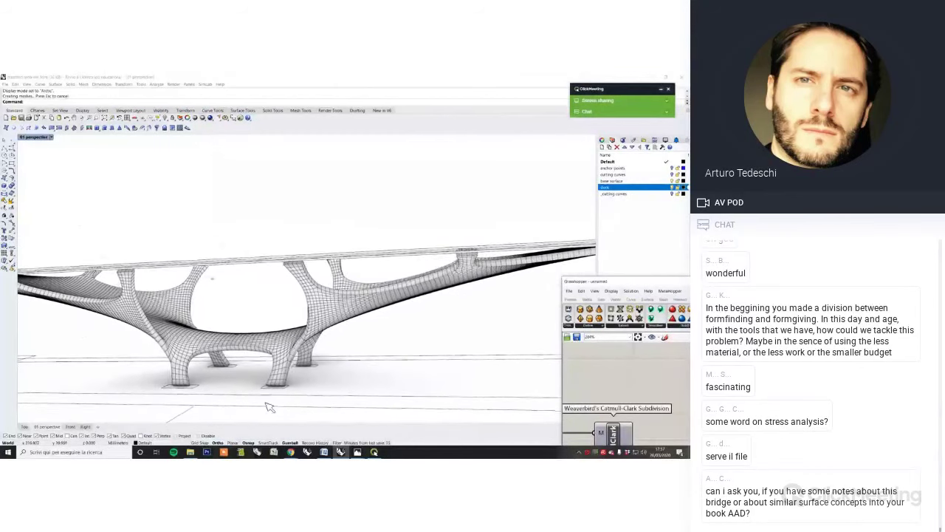
{"action": "key", "text": "Left"}
Hide the deck layer and view the bare baked bridge mesh from directly above
{"action": "left_click", "coordinate": [626, 249]}
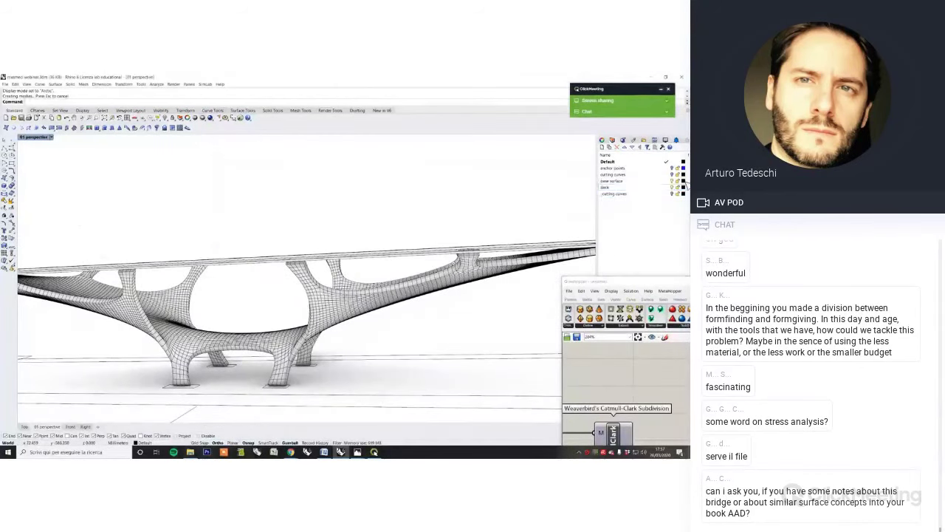
{"action": "left_click", "coordinate": [671, 188]}
{"action": "right_click_drag", "start_coordinate": [285, 240], "coordinate": [282, 238]}
{"action": "key", "text": "Down"}
{"action": "key", "text": "Down"}
{"action": "key", "text": "Down"}
{"action": "key", "text": "Down"}
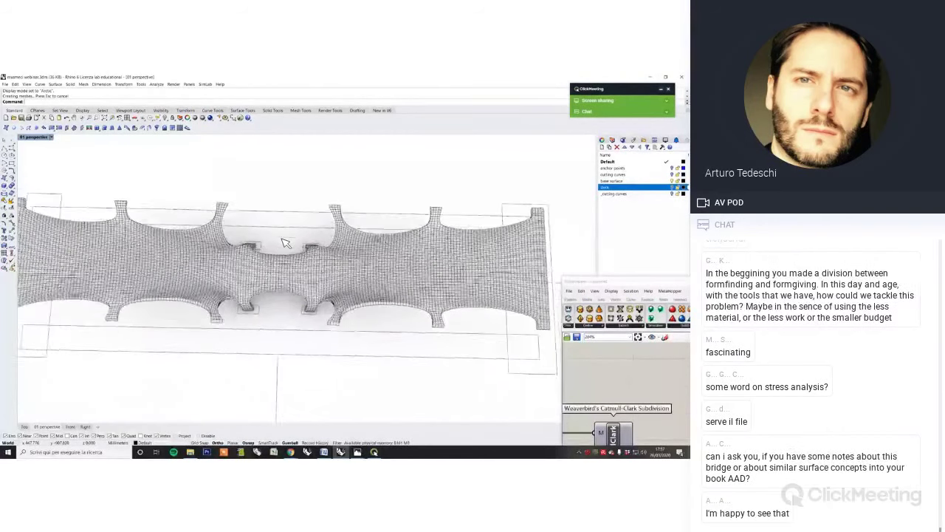
{"action": "key", "text": "Down"}
{"action": "key", "text": "Down"}
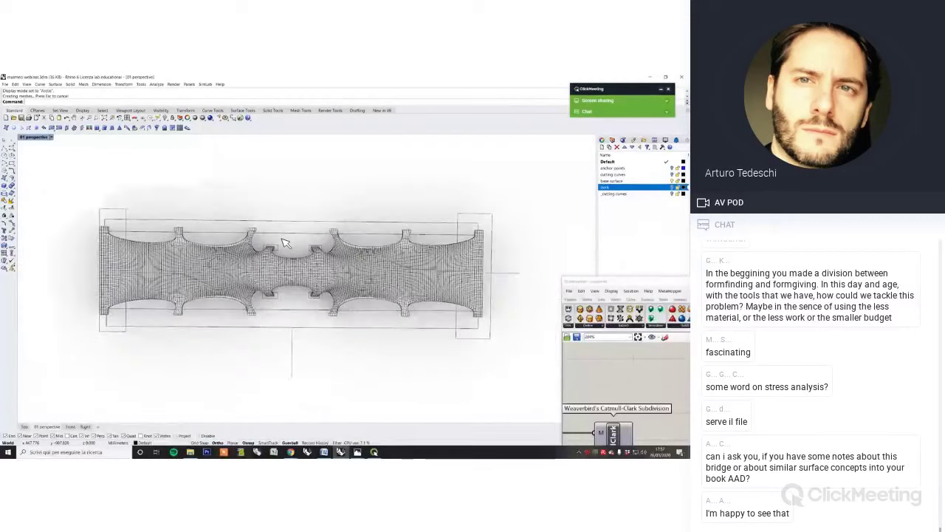
Inspect the bare bridge mesh in side elevation, including its legs and the upper support arms
{"action": "key", "text": "Up"}
{"action": "key", "text": "Up"}
{"action": "key", "text": "Up"}
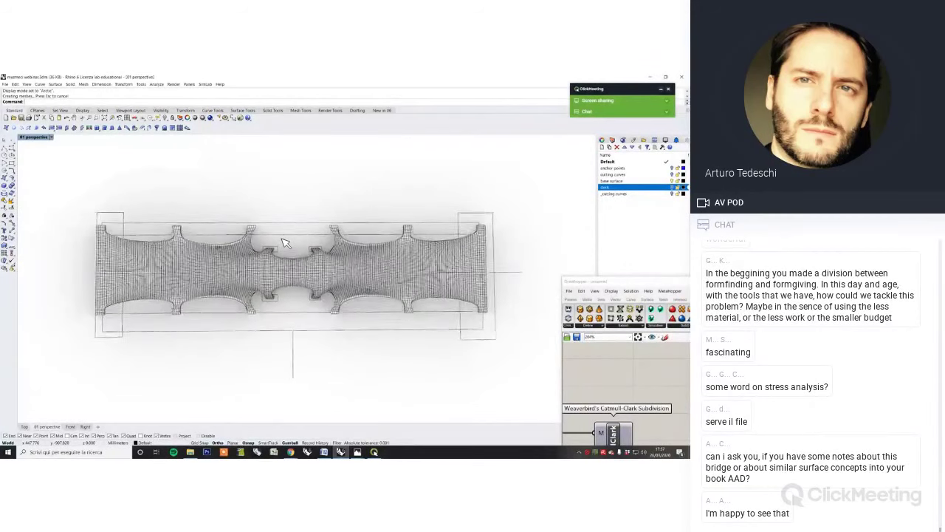
{"action": "key", "text": "Up"}
{"action": "key", "text": "Up"}
{"action": "key", "text": "Up"}
{"action": "key", "text": "Up"}
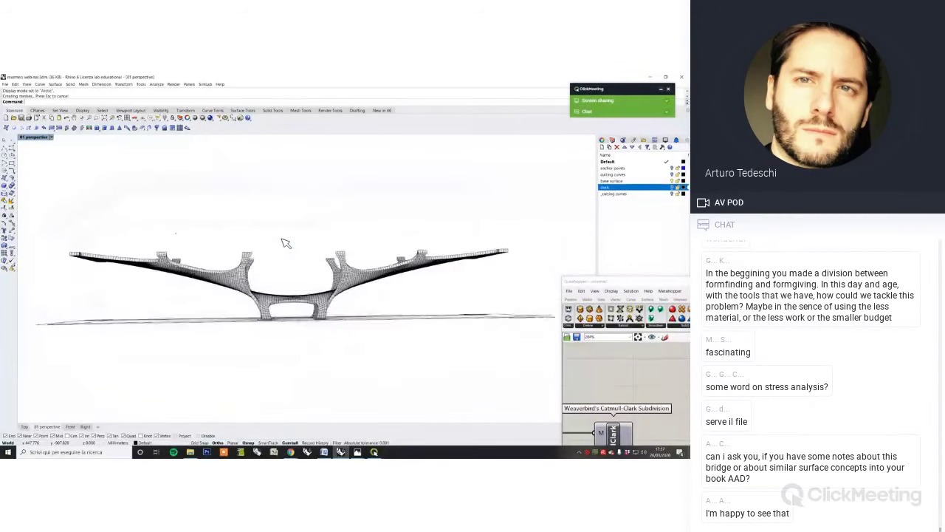
{"action": "key", "text": "Left"}
{"action": "key", "text": "Left"}
{"action": "key", "text": "Left"}
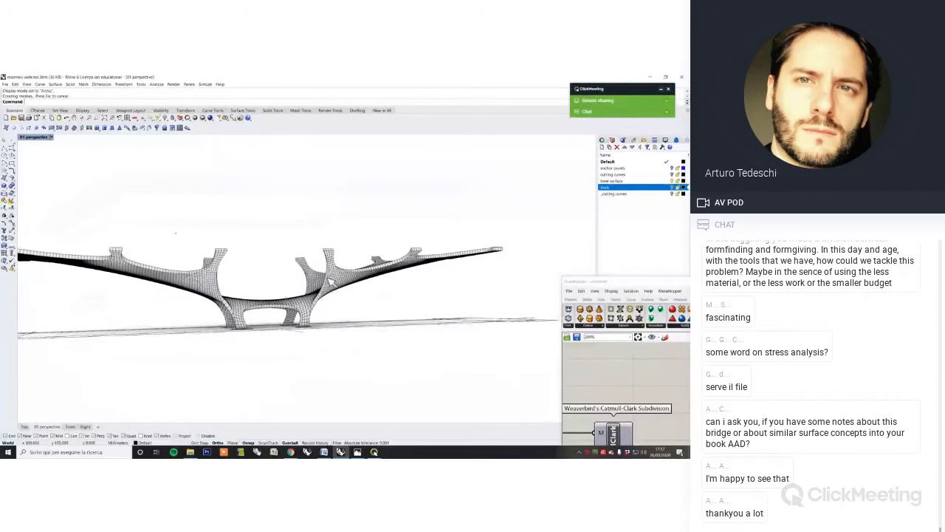
Delete the baked bridge mesh from the Rhino model and maximize the Grasshopper window
{"action": "left_click", "coordinate": [340, 279]}
{"action": "key", "text": "Delete"}
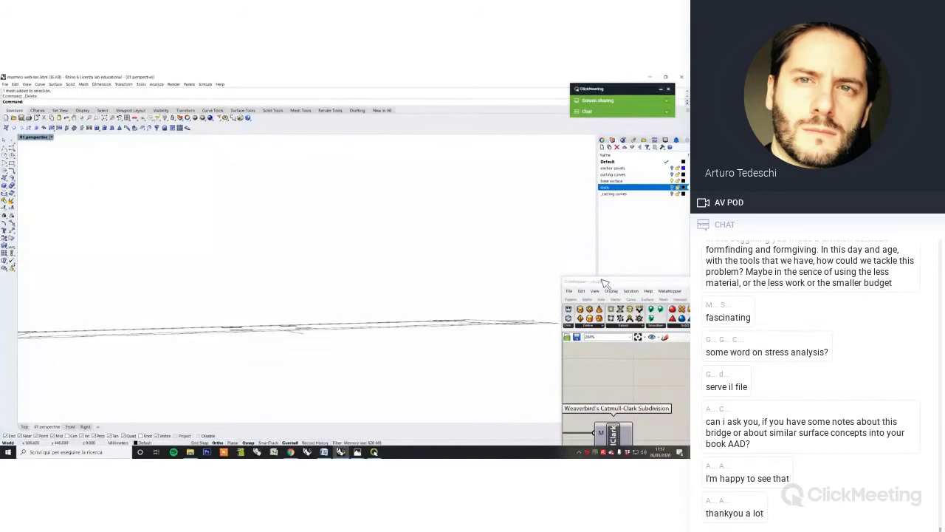
{"action": "left_click_drag", "start_coordinate": [602, 280], "coordinate": [161, 210]}
{"action": "left_click_drag", "start_coordinate": [307, 209], "coordinate": [176, 190]}
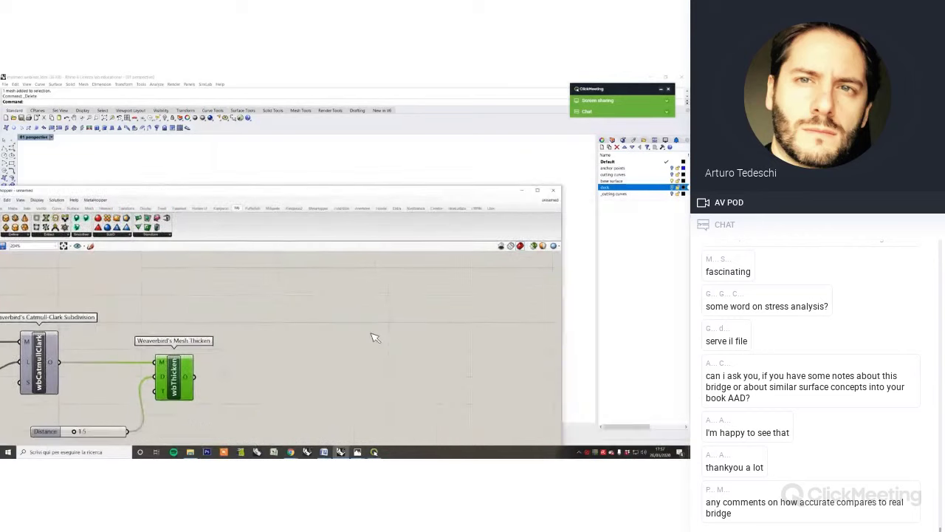
{"action": "scroll", "coordinate": [369, 331], "scroll_direction": "down", "scroll_amount": 4}
{"action": "left_click", "coordinate": [538, 189]}
Review the Grasshopper definition back to the Mesh Surface, Cull Faces and CUTTING CURVES components
{"action": "right_click_drag", "start_coordinate": [207, 329], "coordinate": [432, 369]}
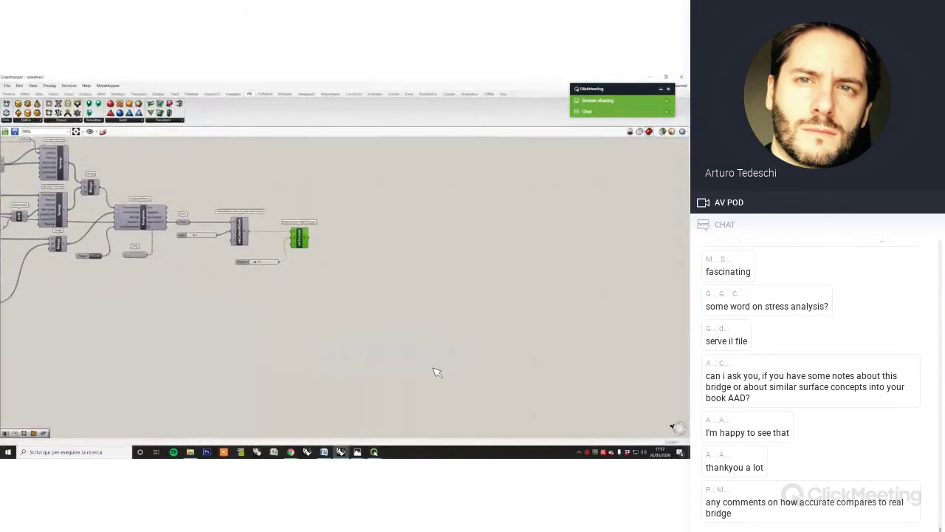
{"action": "right_click_drag", "start_coordinate": [232, 308], "coordinate": [360, 334]}
{"action": "mouse_move", "coordinate": [183, 319]}
{"action": "right_mouse_down"}
{"action": "mouse_move", "coordinate": [211, 321]}
{"action": "mouse_move", "coordinate": [195, 323]}
{"action": "right_mouse_up"}
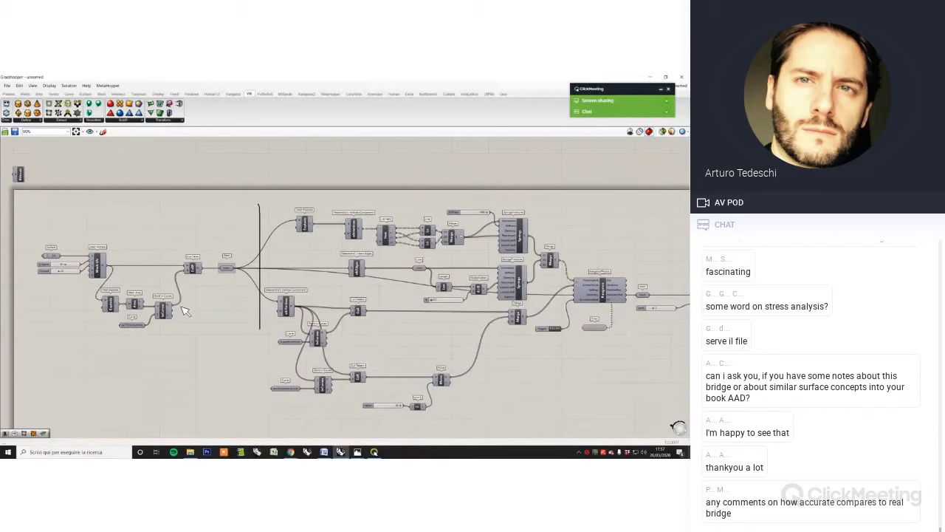
{"action": "scroll", "coordinate": [95, 255], "scroll_direction": "up", "scroll_amount": 4}
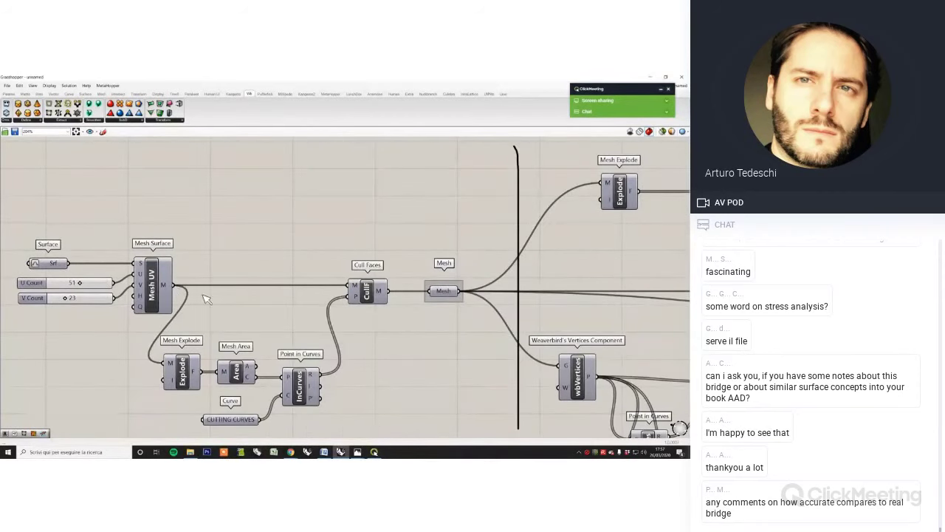
{"action": "right_click_drag", "start_coordinate": [207, 299], "coordinate": [180, 228]}
{"action": "left_click", "coordinate": [189, 345]}
{"action": "scroll", "coordinate": [191, 353], "scroll_direction": "up", "scroll_amount": 1}
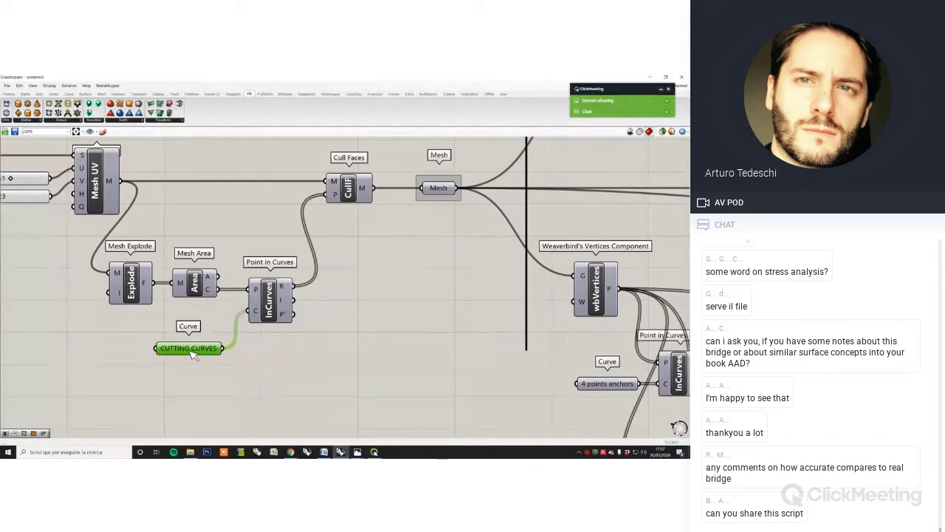
{"action": "scroll", "coordinate": [190, 354], "scroll_direction": "down", "scroll_amount": 1}
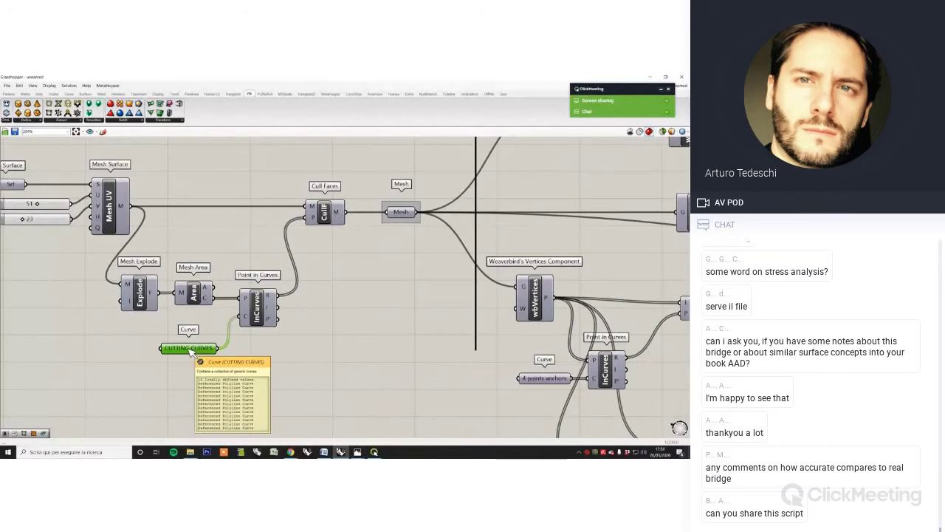
{"action": "scroll", "coordinate": [190, 353], "scroll_direction": "down", "scroll_amount": 3}
Turn on the preview of the Mesh component after Cull Faces and uncover the flat mesh in the perspective view
{"action": "right_click_drag", "start_coordinate": [323, 272], "coordinate": [250, 279]}
{"action": "left_click", "coordinate": [249, 277]}
{"action": "right_click", "coordinate": [264, 238]}
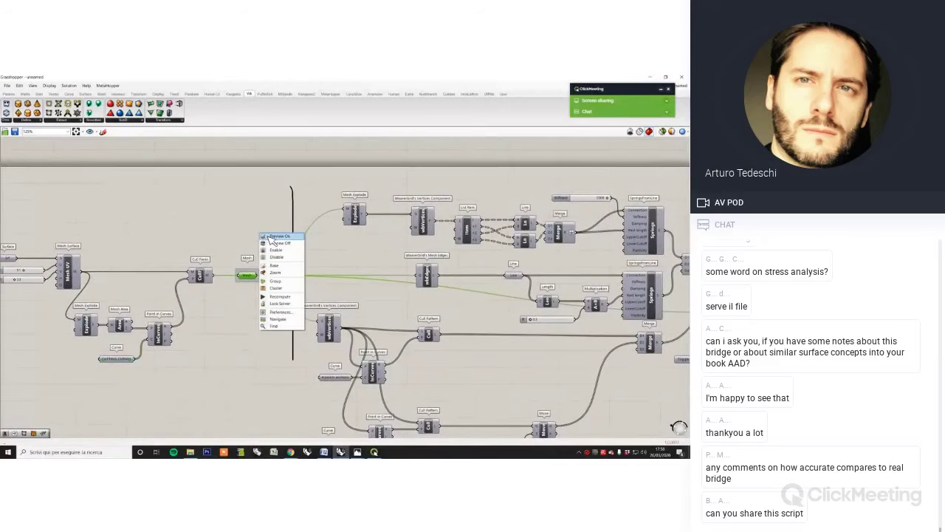
{"action": "left_click_drag", "start_coordinate": [169, 78], "coordinate": [443, 123]}
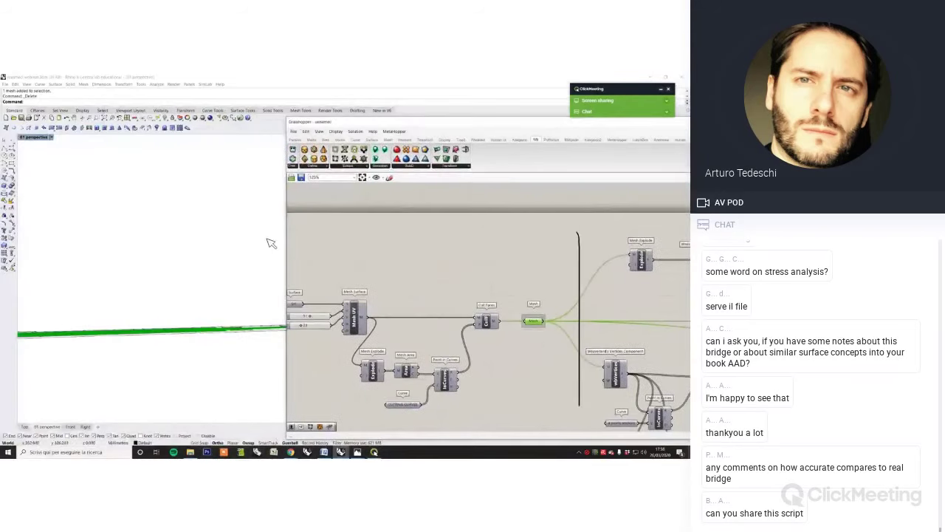
{"action": "scroll", "coordinate": [184, 260], "scroll_direction": "down", "scroll_amount": 5}
{"action": "right_click_drag", "start_coordinate": [184, 260], "coordinate": [187, 304]}
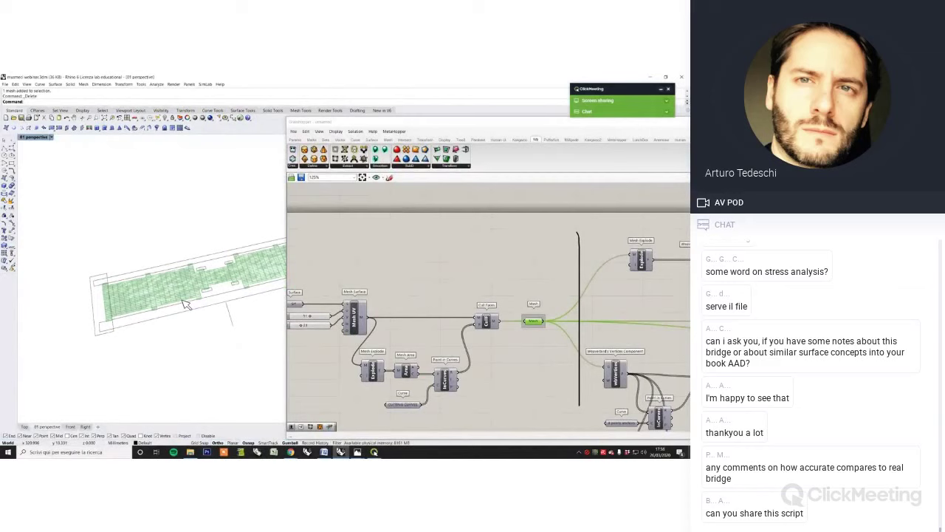
Review the springs, the moved anchor points and the Kangaroo solver section of the definition beside the flat mesh
{"action": "scroll", "coordinate": [652, 278], "scroll_direction": "down", "scroll_amount": 3}
{"action": "left_click", "coordinate": [512, 326]}
{"action": "right_click_drag", "start_coordinate": [510, 326], "coordinate": [445, 317]}
{"action": "scroll", "coordinate": [553, 350], "scroll_direction": "up", "scroll_amount": 3}
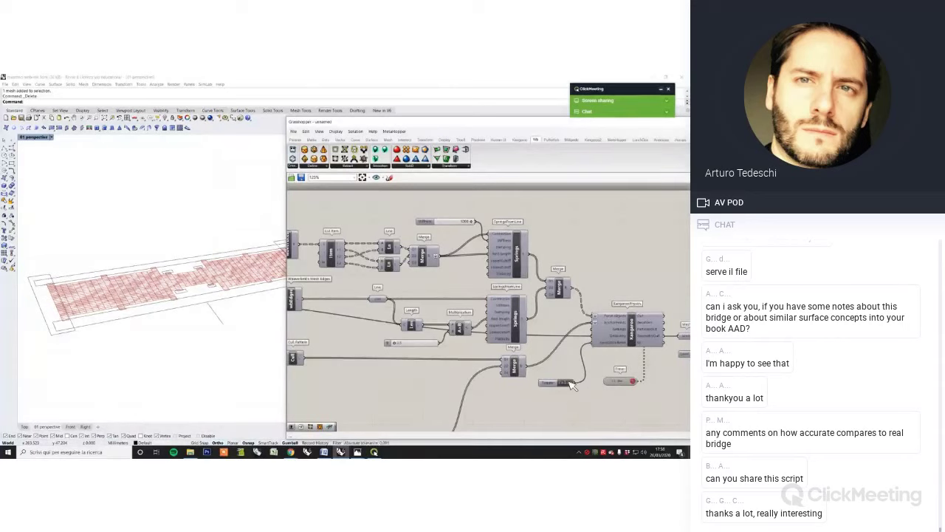
{"action": "right_click_drag", "start_coordinate": [542, 395], "coordinate": [575, 326]}
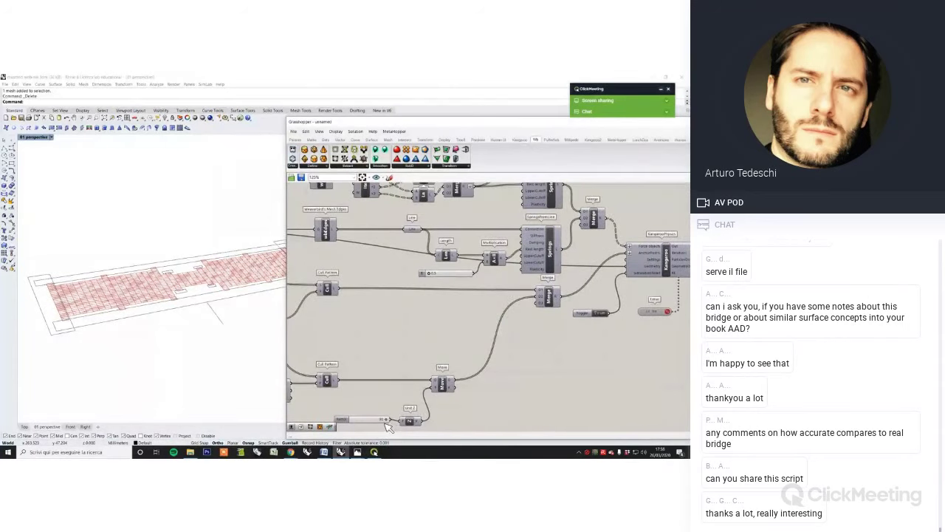
{"action": "scroll", "coordinate": [624, 327], "scroll_direction": "down", "scroll_amount": 3}
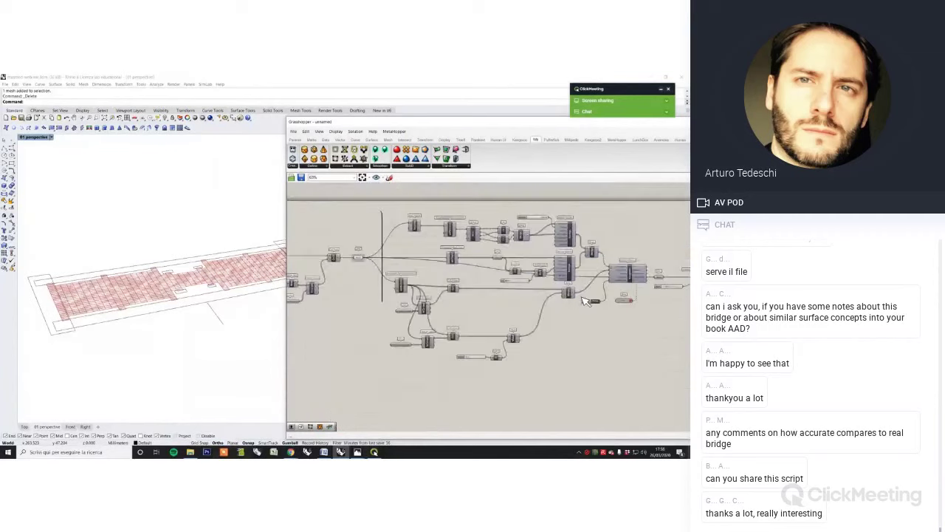
{"action": "scroll", "coordinate": [484, 327], "scroll_direction": "down", "scroll_amount": 1}
{"action": "right_click_drag", "start_coordinate": [485, 327], "coordinate": [587, 331]}
{"action": "scroll", "coordinate": [262, 269], "scroll_direction": "up", "scroll_amount": 3}
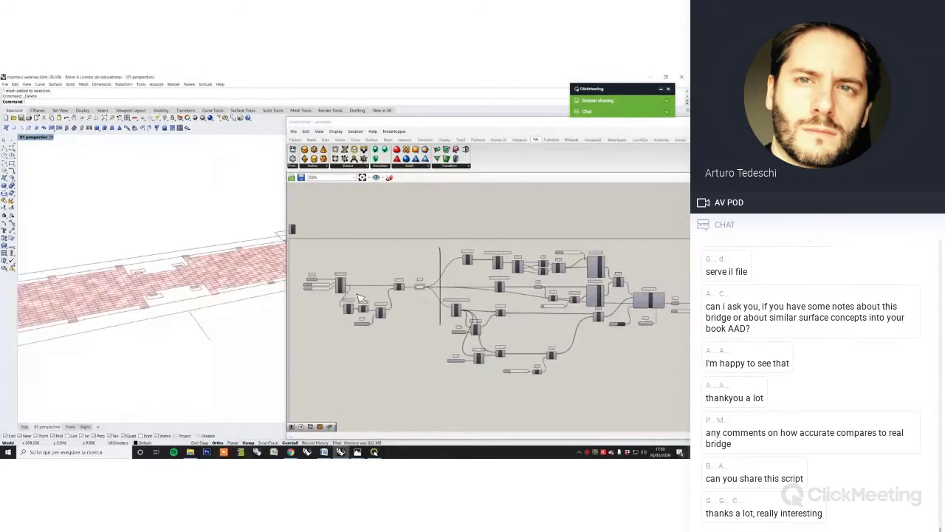
Switch the preview of the Mesh component off and back on
{"action": "right_click_drag", "start_coordinate": [228, 282], "coordinate": [251, 296]}
{"action": "left_click_drag", "start_coordinate": [418, 305], "coordinate": [420, 254]}
{"action": "middle_click", "coordinate": [420, 255]}
{"action": "left_click", "coordinate": [436, 265]}
{"action": "right_click", "coordinate": [419, 257]}
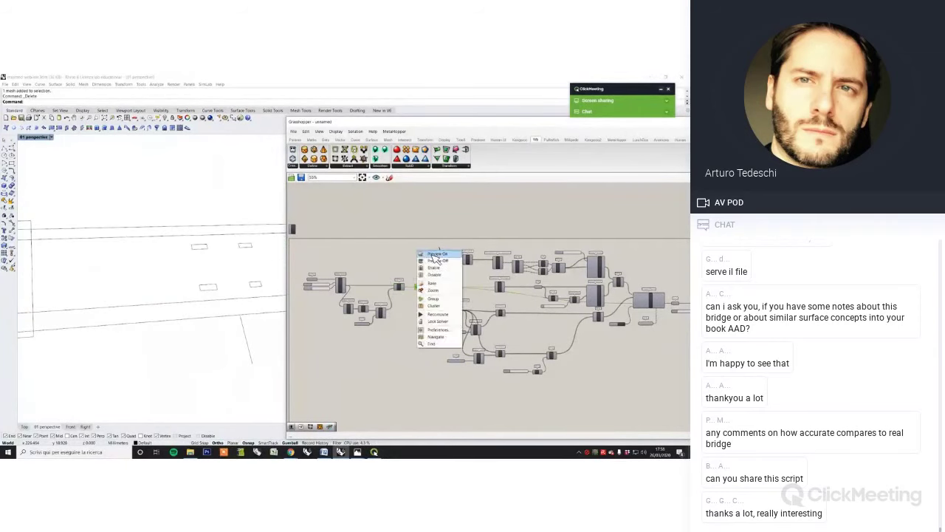
{"action": "left_click", "coordinate": [436, 264]}
Move the Grasshopper window clear of the flat mesh and set the perspective view to Shaded display
{"action": "left_click_drag", "start_coordinate": [384, 123], "coordinate": [536, 224]}
{"action": "right_click_drag", "start_coordinate": [275, 279], "coordinate": [214, 218]}
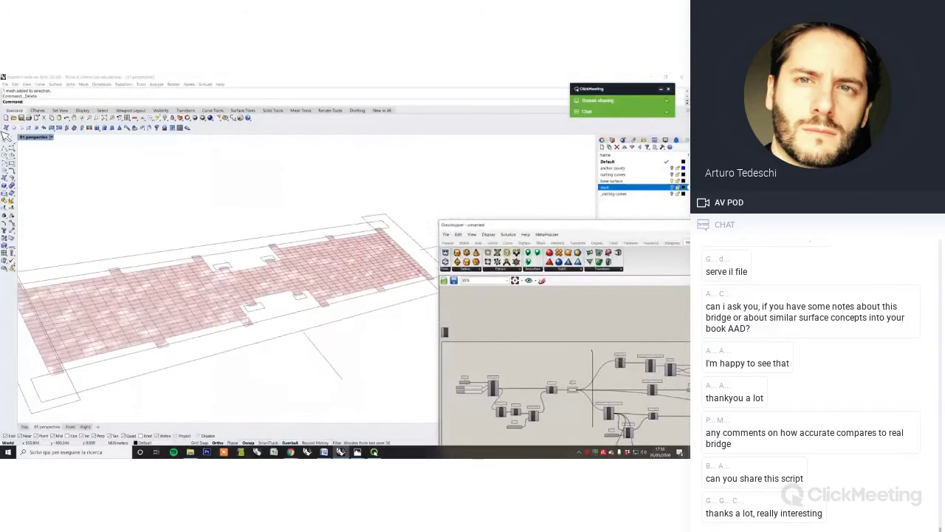
{"action": "left_click", "coordinate": [51, 138]}
{"action": "left_click", "coordinate": [49, 160]}
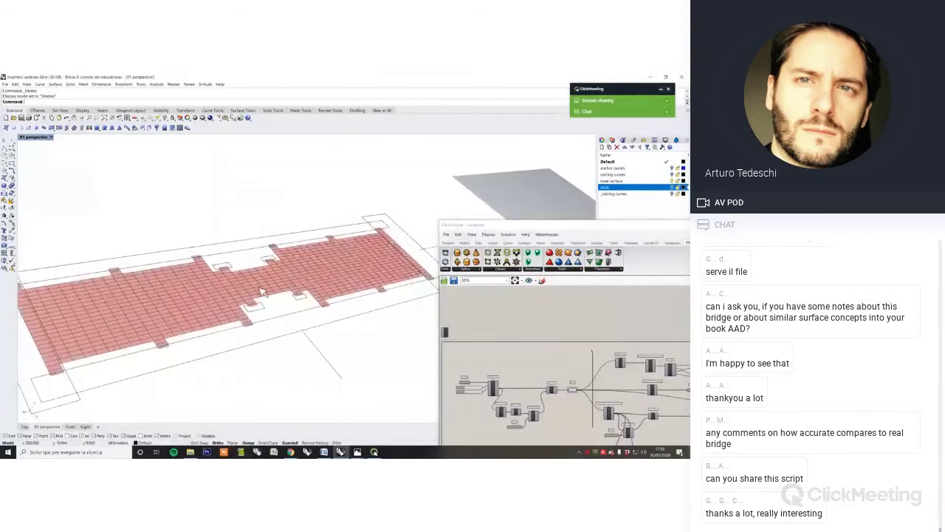
{"action": "mouse_move", "coordinate": [319, 295]}
{"action": "right_mouse_down"}
{"action": "mouse_move", "coordinate": [273, 304]}
{"action": "mouse_move", "coordinate": [369, 298]}
{"action": "right_mouse_up"}
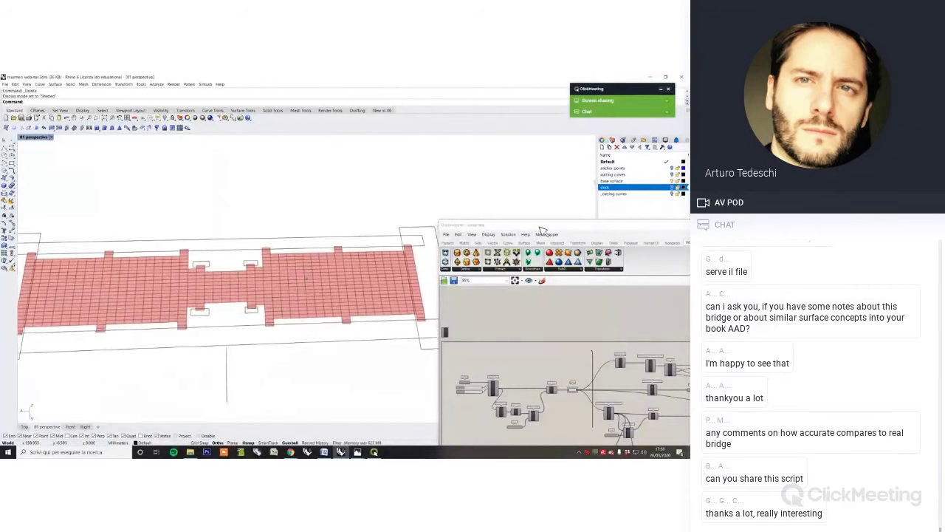
Bring the Grasshopper window back beside the model and examine the flat culled mesh around its central leg tabs
{"action": "left_click_drag", "start_coordinate": [549, 225], "coordinate": [447, 170]}
{"action": "scroll", "coordinate": [517, 347], "scroll_direction": "up", "scroll_amount": 4}
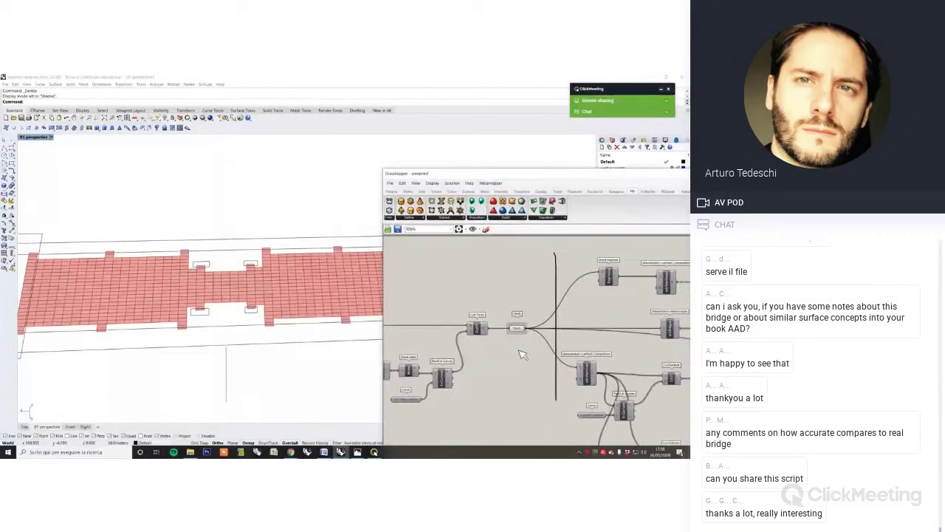
{"action": "right_click_drag", "start_coordinate": [556, 349], "coordinate": [491, 350]}
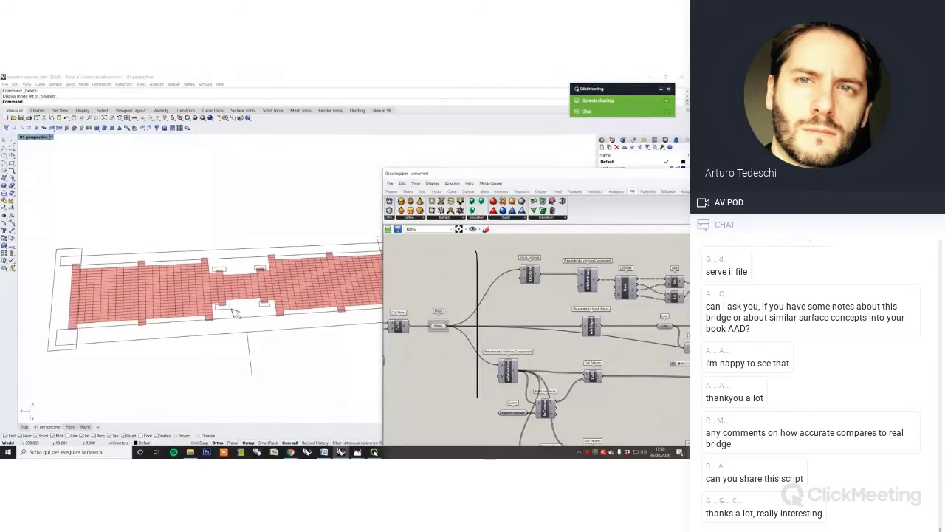
{"action": "scroll", "coordinate": [263, 255], "scroll_direction": "up", "scroll_amount": 2}
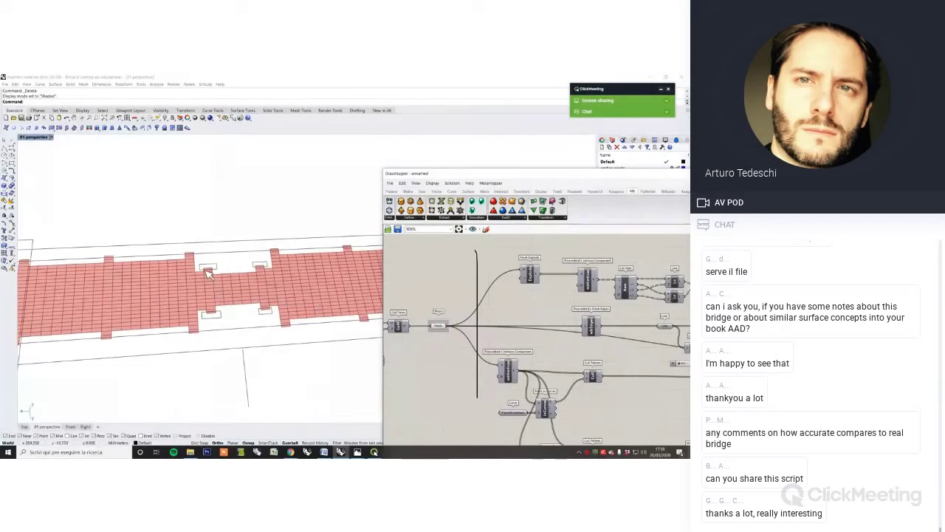
{"action": "right_click_drag", "start_coordinate": [214, 312], "coordinate": [89, 332]}
{"action": "right_click_drag", "start_coordinate": [107, 252], "coordinate": [355, 267]}
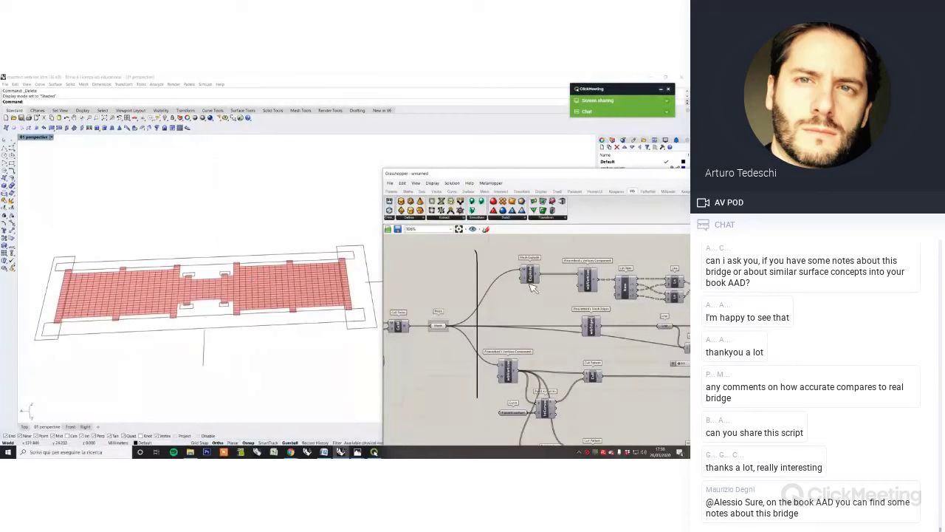
Turn on the preview of the Cull Pattern component that extracts the leg anchor points from the 4 points anchors curves
{"action": "right_click_drag", "start_coordinate": [599, 376], "coordinate": [558, 347]}
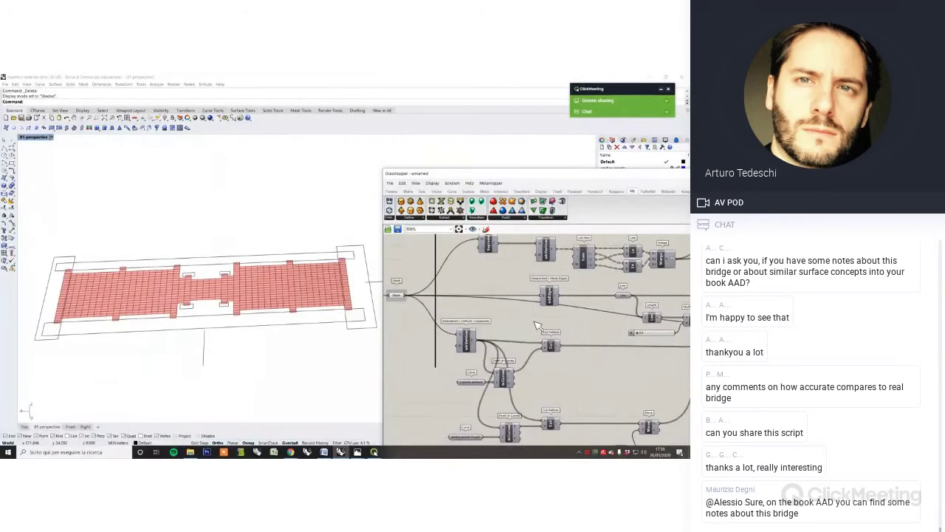
{"action": "right_click", "coordinate": [533, 321]}
{"action": "left_click", "coordinate": [525, 334]}
{"action": "right_click", "coordinate": [547, 343]}
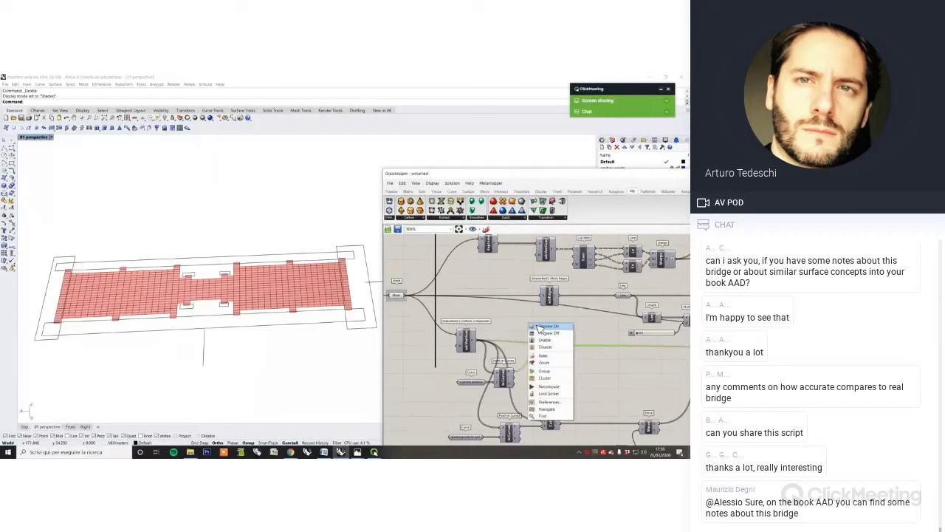
{"action": "left_click", "coordinate": [539, 328]}
{"action": "scroll", "coordinate": [178, 288], "scroll_direction": "up", "scroll_amount": 4}
{"action": "right_click_drag", "start_coordinate": [190, 303], "coordinate": [294, 309]}
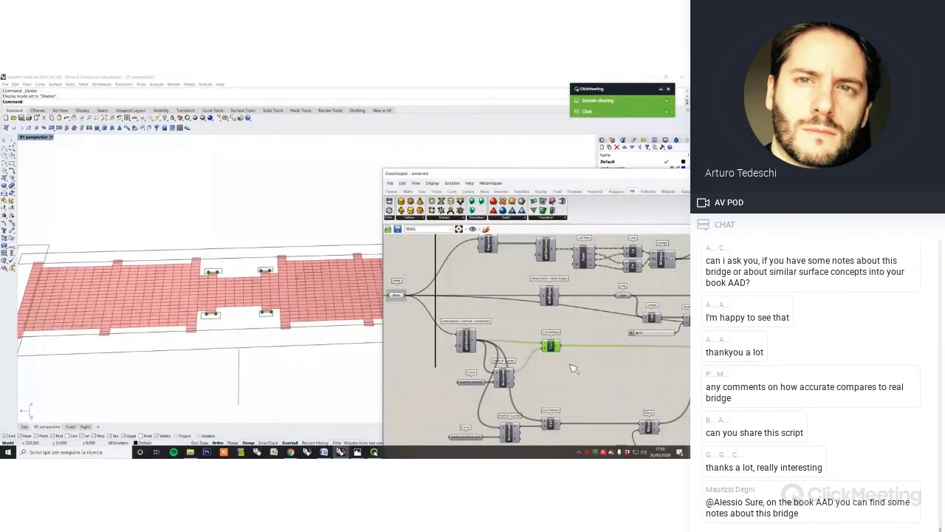
Turn on the preview of the lower Cull Pattern component feeding Move, showing the anchor points along the mesh's ends and side tabs
{"action": "right_click_drag", "start_coordinate": [572, 367], "coordinate": [541, 326]}
{"action": "left_click", "coordinate": [523, 384]}
{"action": "right_click", "coordinate": [539, 348]}
{"action": "left_click", "coordinate": [552, 353]}
{"action": "right_click_drag", "start_coordinate": [133, 319], "coordinate": [166, 322]}
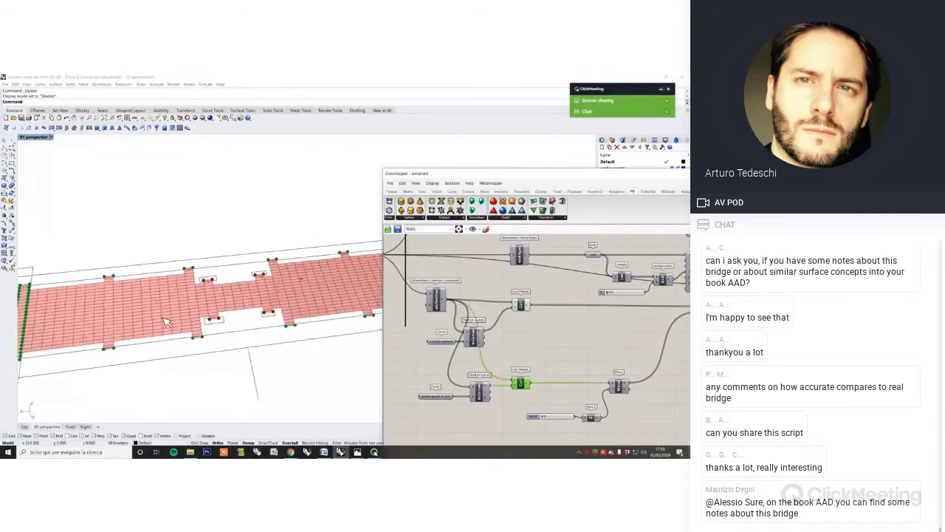
{"action": "scroll", "coordinate": [211, 332], "scroll_direction": "down", "scroll_amount": 2}
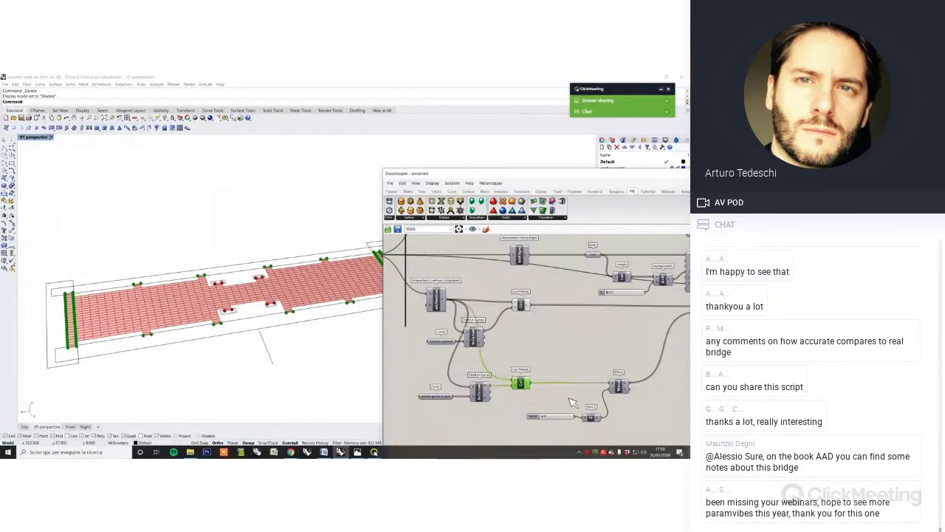
Disable the Weaverbird thicken component at the definition's end and turn on the preview of the Catmull-Clark subdivision component feeding it
{"action": "right_click_drag", "start_coordinate": [529, 402], "coordinate": [522, 401]}
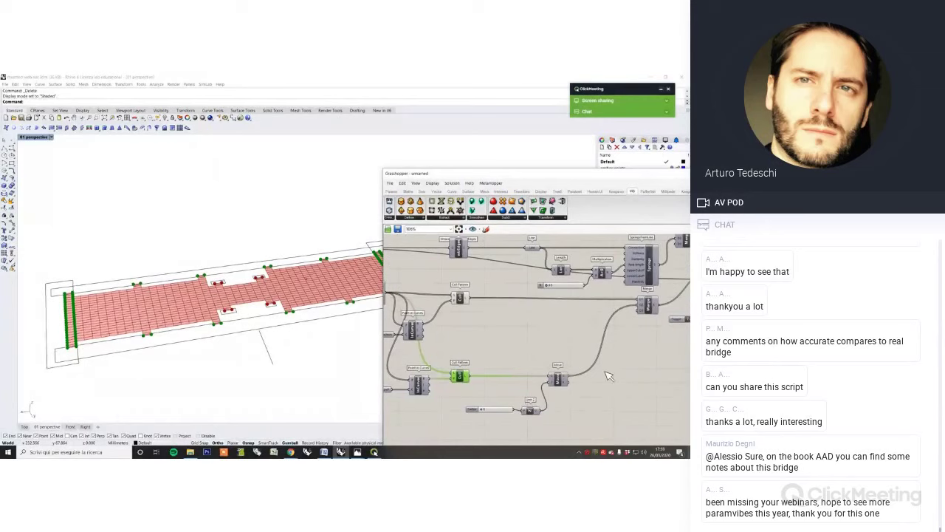
{"action": "right_click_drag", "start_coordinate": [628, 364], "coordinate": [597, 363]}
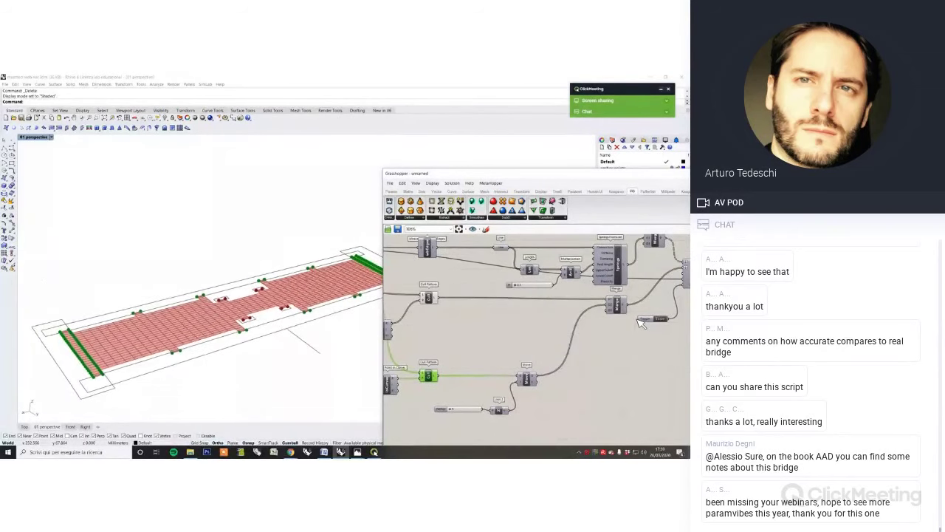
{"action": "right_click_drag", "start_coordinate": [565, 334], "coordinate": [503, 348]}
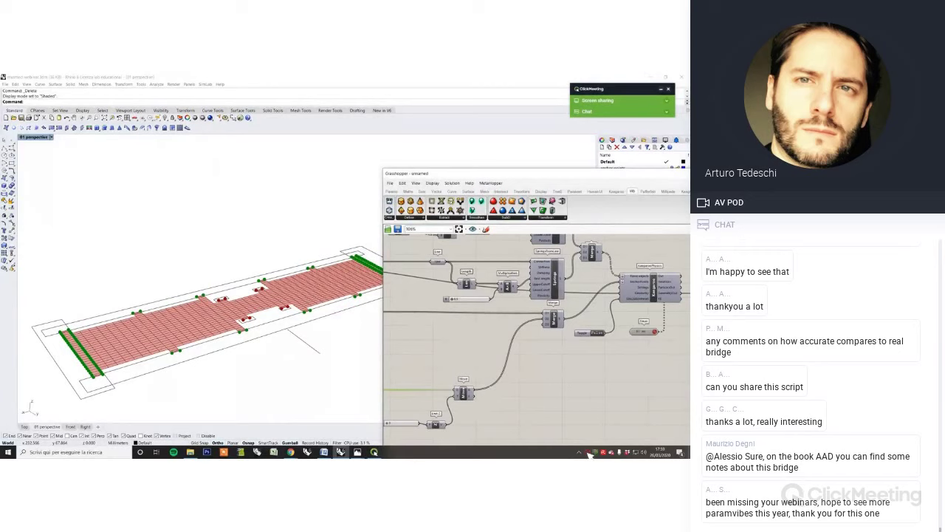
{"action": "right_click_drag", "start_coordinate": [444, 414], "coordinate": [470, 391]}
{"action": "scroll", "coordinate": [566, 339], "scroll_direction": "down", "scroll_amount": 5}
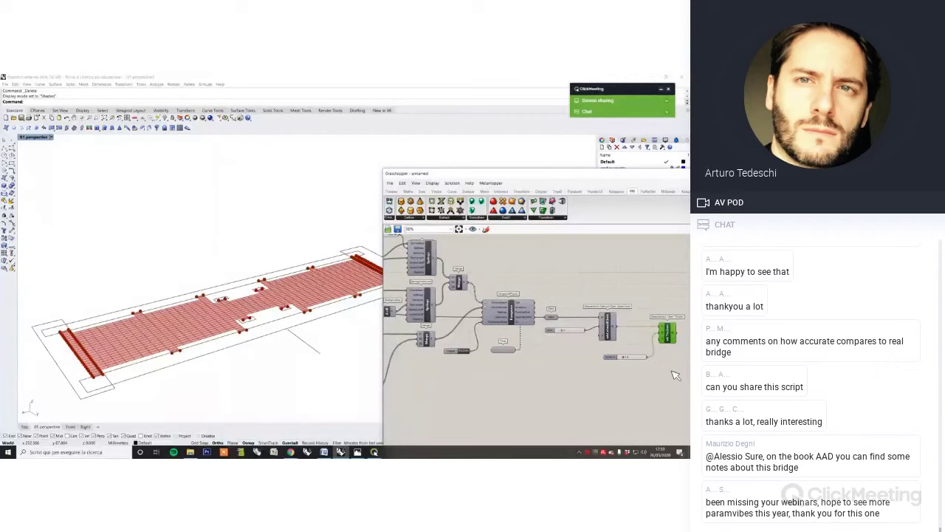
{"action": "right_click", "coordinate": [668, 341]}
{"action": "left_click", "coordinate": [657, 367]}
{"action": "right_click", "coordinate": [613, 322]}
{"action": "left_click", "coordinate": [637, 297]}
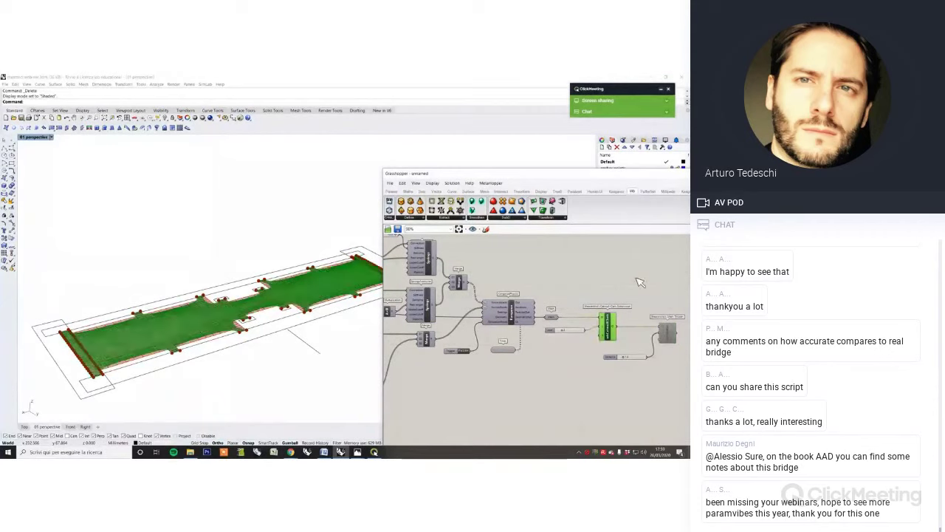
{"action": "left_click", "coordinate": [640, 280]}
Turn off the preview of all the mesh and anchor-point components upstream of the Kangaroo solver
{"action": "right_click_drag", "start_coordinate": [503, 336], "coordinate": [580, 330]}
{"action": "scroll", "coordinate": [583, 333], "scroll_direction": "down", "scroll_amount": 3}
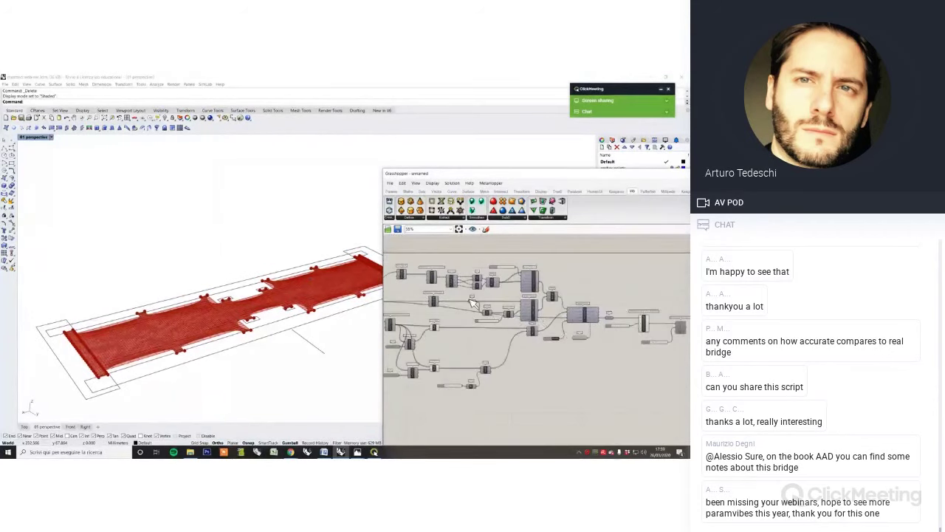
{"action": "scroll", "coordinate": [473, 303], "scroll_direction": "down", "scroll_amount": 2}
{"action": "left_click_drag", "start_coordinate": [512, 383], "coordinate": [427, 291]}
{"action": "right_click", "coordinate": [429, 270]}
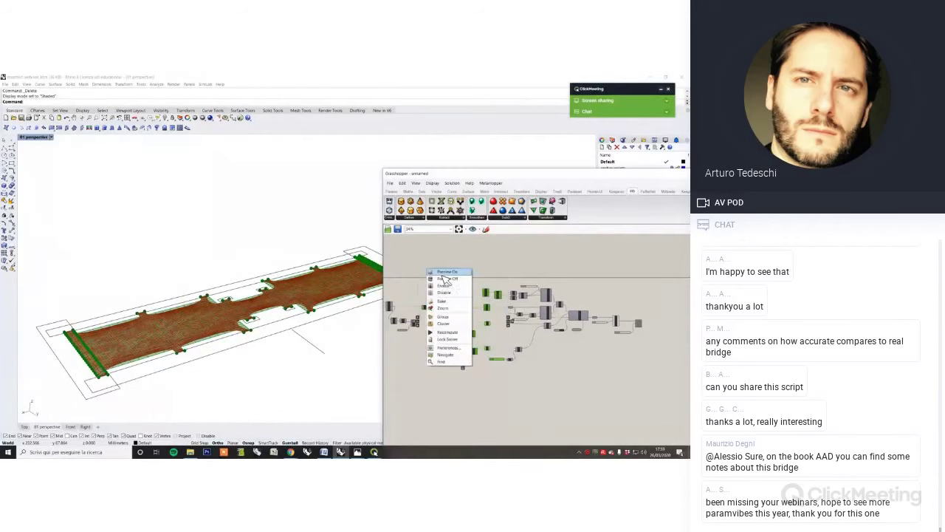
{"action": "left_click", "coordinate": [448, 278]}
{"action": "left_click", "coordinate": [502, 367]}
Raise the factor slider feeding Unit Z to its maximum so the culled anchor points move upward
{"action": "scroll", "coordinate": [501, 365], "scroll_direction": "up", "scroll_amount": 6}
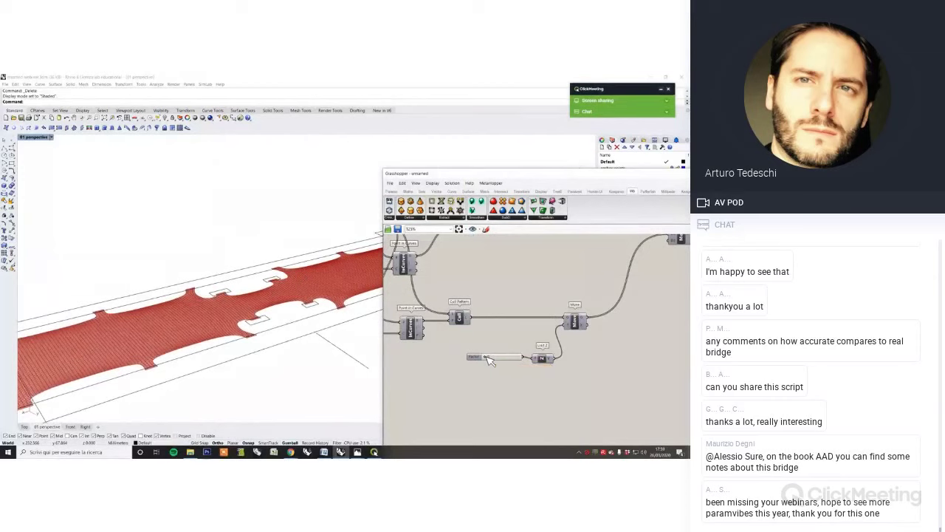
{"action": "left_click_drag", "start_coordinate": [491, 360], "coordinate": [499, 358]}
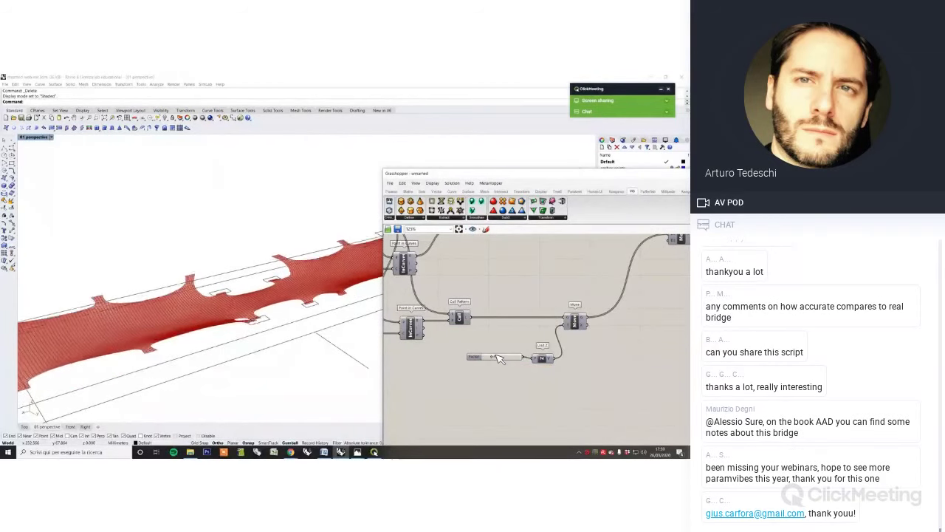
{"action": "left_click", "coordinate": [588, 450]}
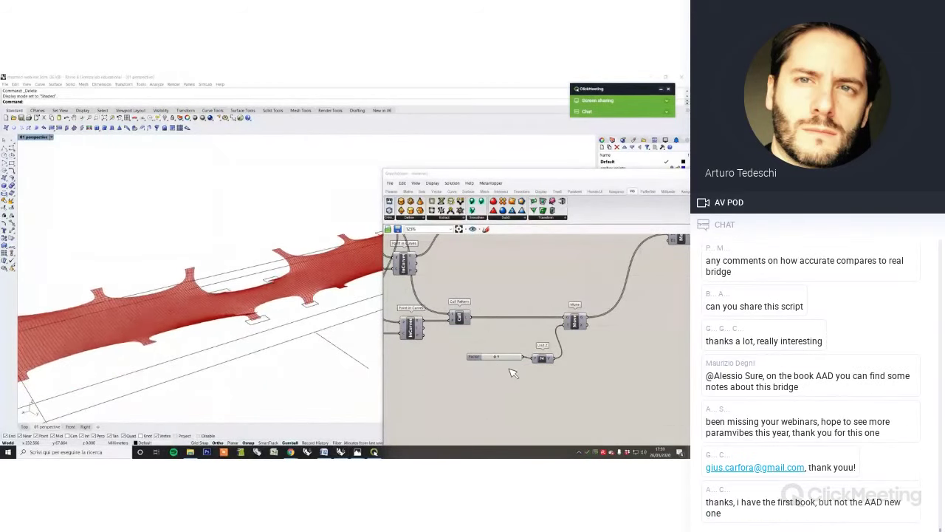
{"action": "left_click_drag", "start_coordinate": [499, 359], "coordinate": [522, 358]}
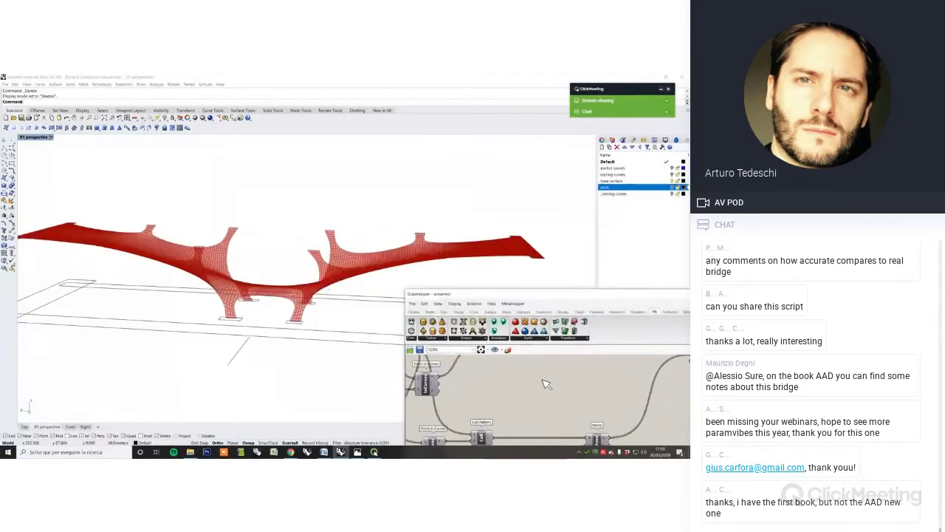
Move the Grasshopper window next to the raised bridge and review the whole definition
{"action": "scroll", "coordinate": [538, 381], "scroll_direction": "down", "scroll_amount": 3}
{"action": "scroll", "coordinate": [540, 424], "scroll_direction": "up", "scroll_amount": 3}
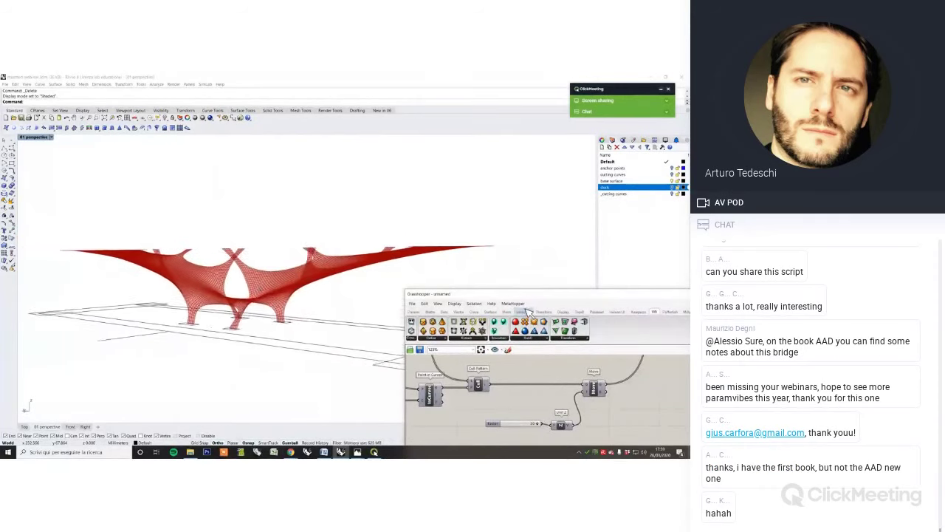
{"action": "left_click_drag", "start_coordinate": [520, 290], "coordinate": [423, 198]}
{"action": "scroll", "coordinate": [473, 336], "scroll_direction": "down", "scroll_amount": 3}
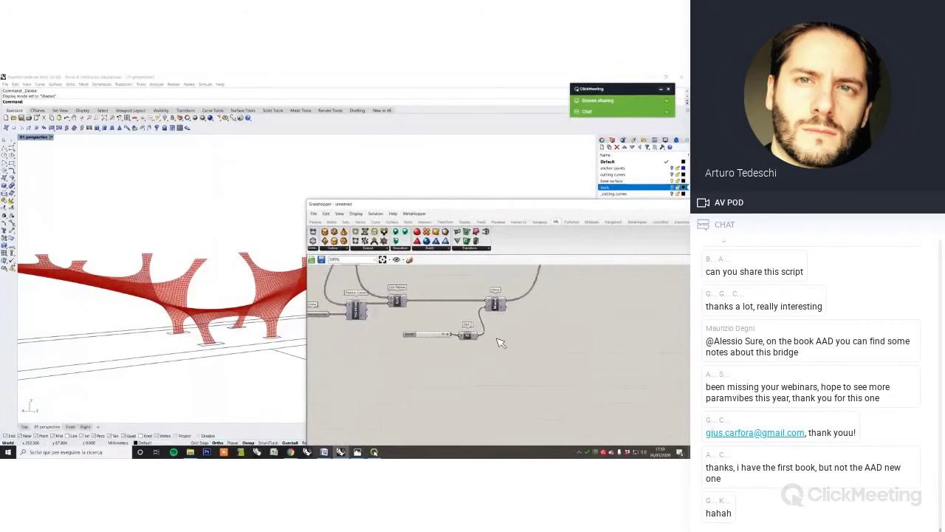
{"action": "scroll", "coordinate": [505, 360], "scroll_direction": "down", "scroll_amount": 3}
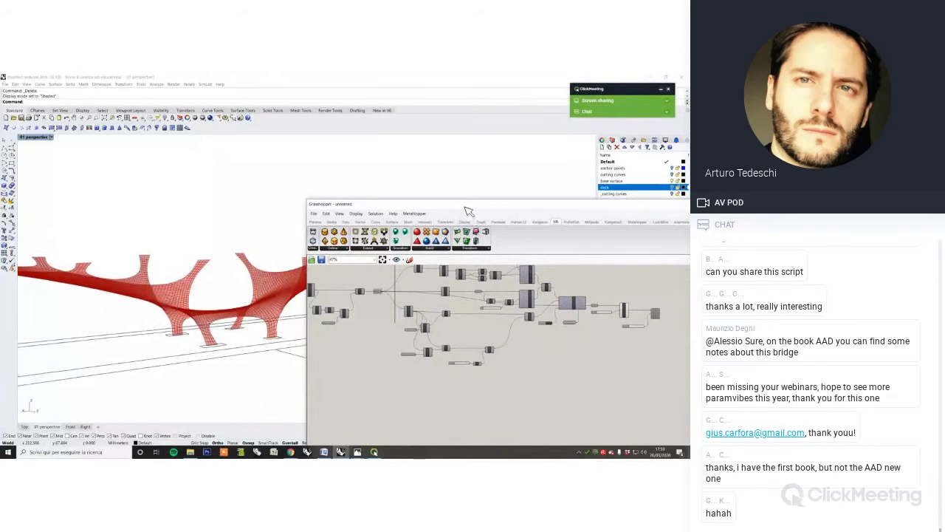
{"action": "left_click_drag", "start_coordinate": [458, 201], "coordinate": [412, 174]}
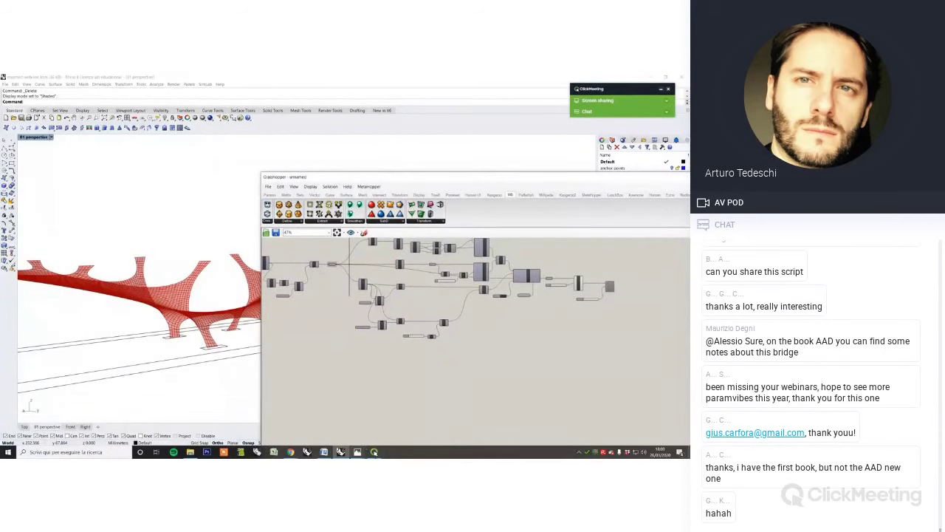
Switch to the ClickMeeting webinar window in Chrome and stop sharing the screen
{"action": "left_click", "coordinate": [291, 452]}
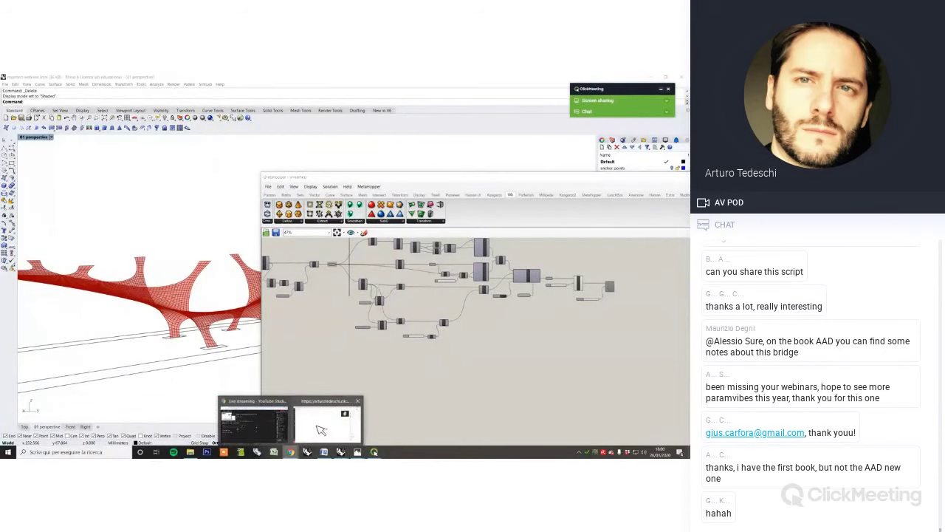
{"action": "left_click", "coordinate": [321, 428]}
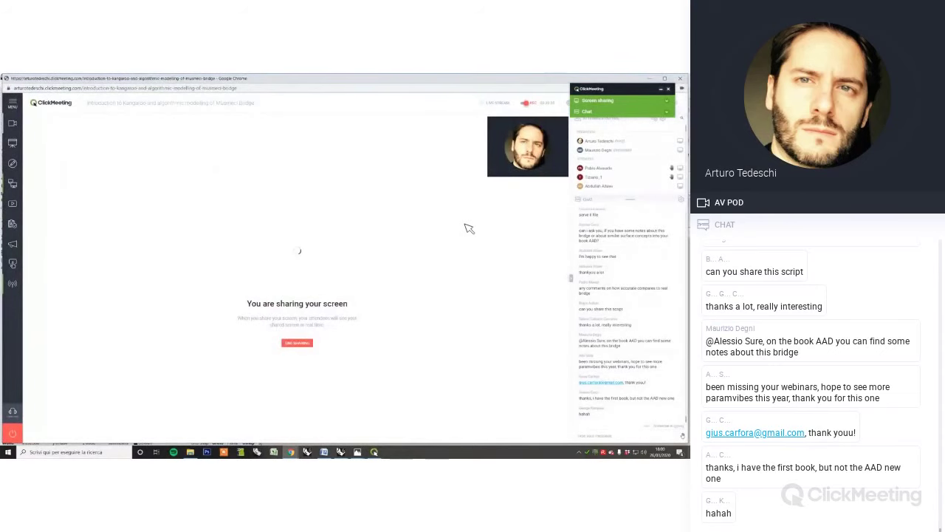
{"action": "left_click", "coordinate": [309, 345]}
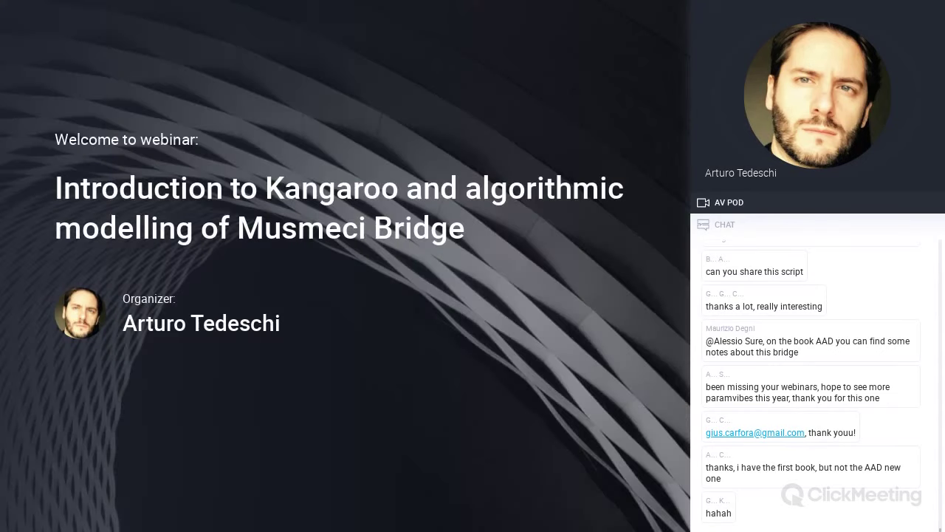